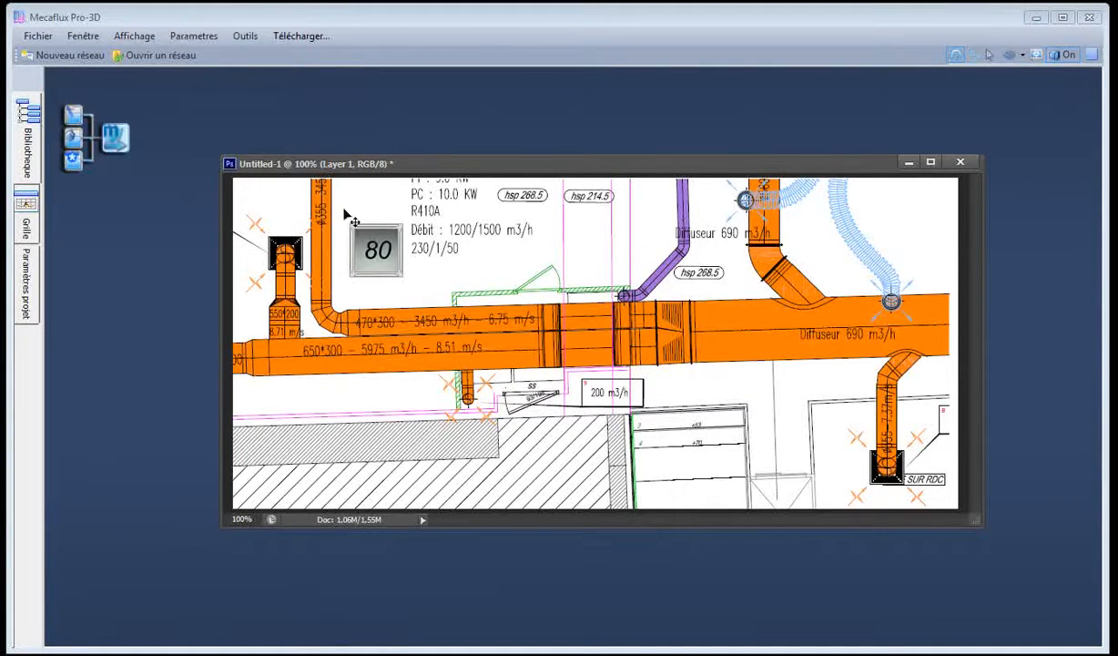
Calculate the equivalent diameter of a rectangular duct 300 mm high and 1000 mm wide, then close the calculator
{"action": "left_click_drag", "start_coordinate": [530, 176], "coordinate": [543, 158]}
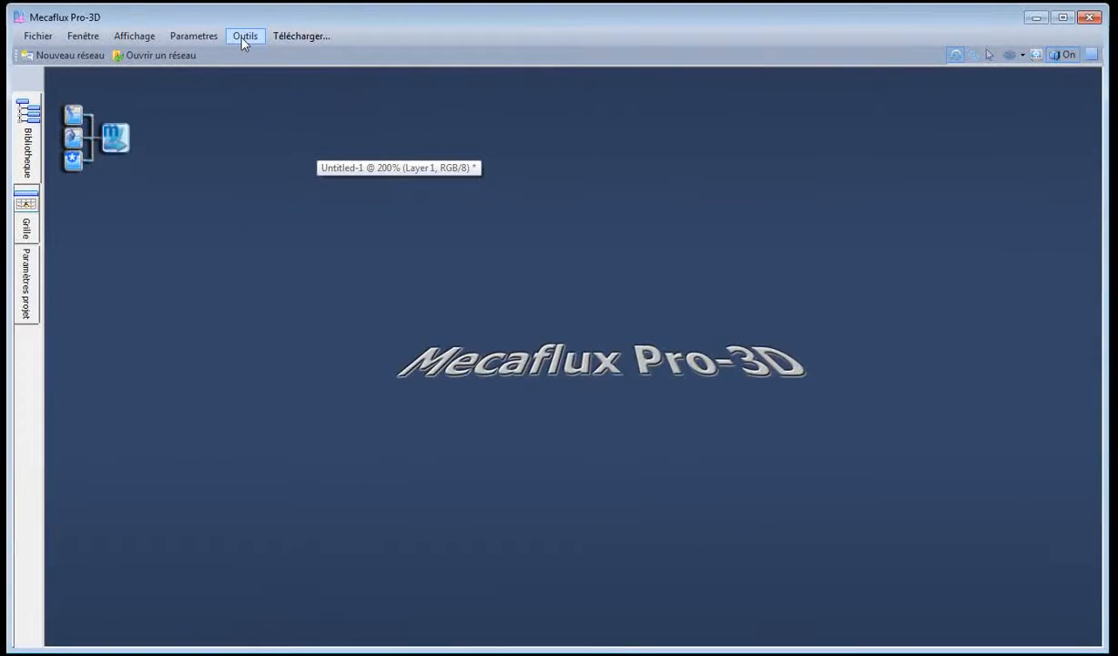
{"action": "left_click", "coordinate": [244, 40]}
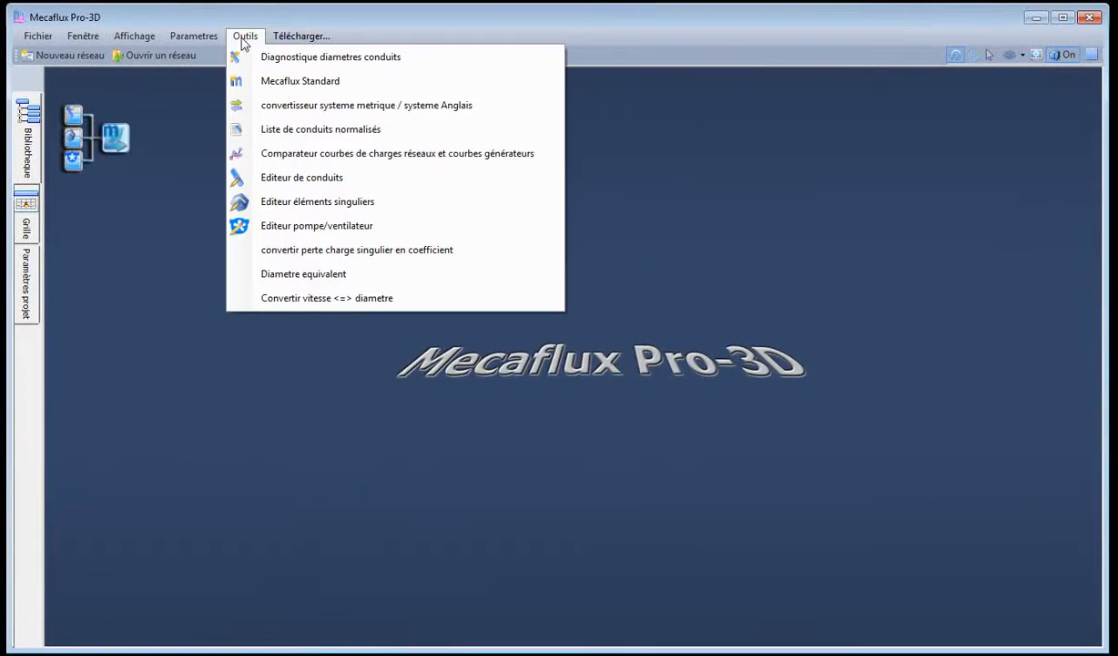
{"action": "left_click", "coordinate": [314, 272]}
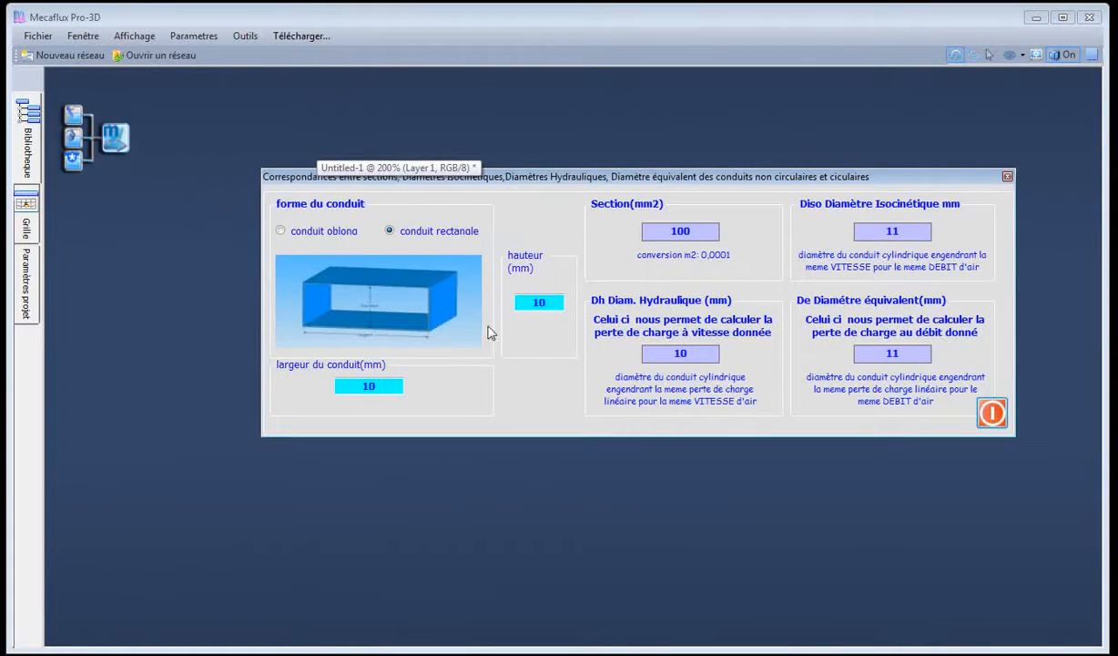
{"action": "left_click_drag", "start_coordinate": [534, 303], "coordinate": [555, 303]}
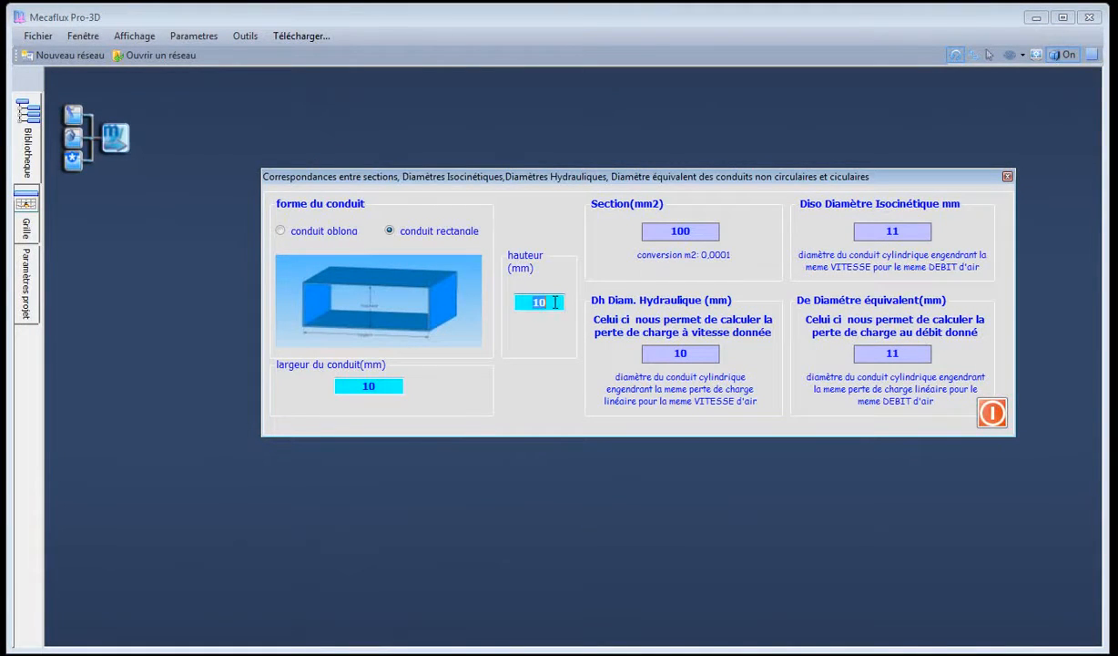
{"action": "type", "text": "300"}
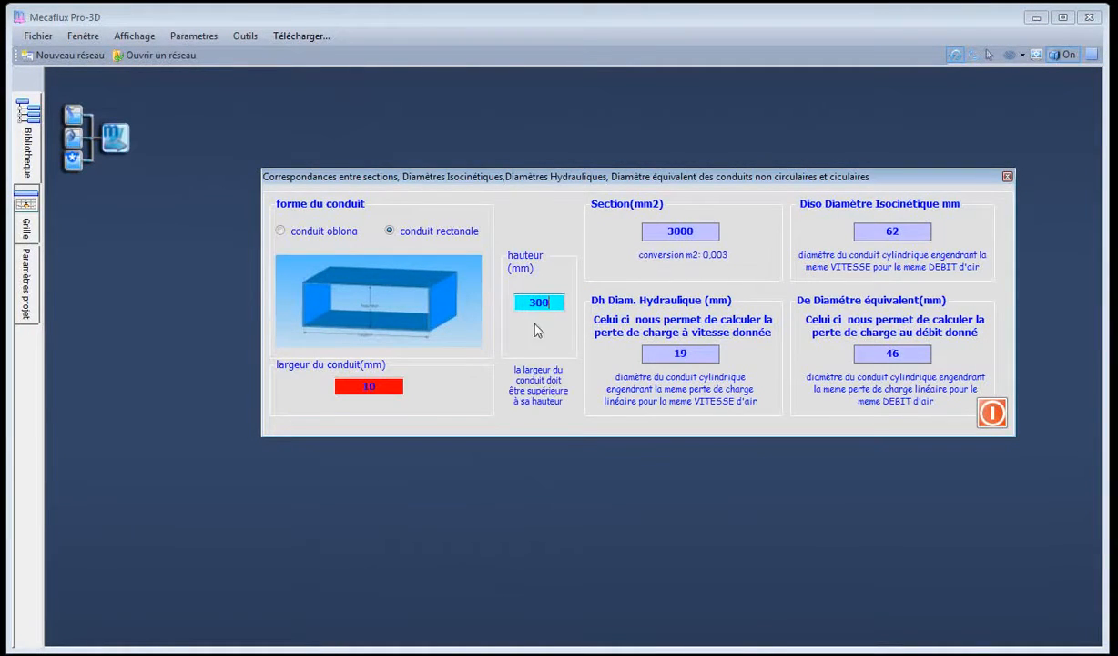
{"action": "type", "text": "1000"}
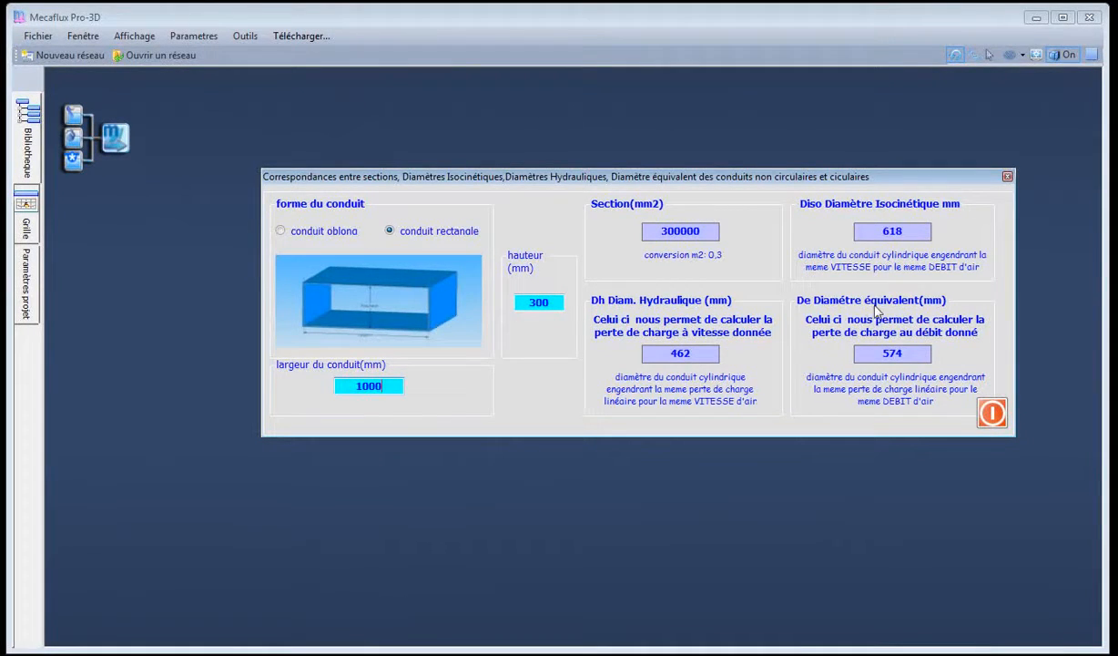
{"action": "left_click_drag", "start_coordinate": [915, 353], "coordinate": [872, 356]}
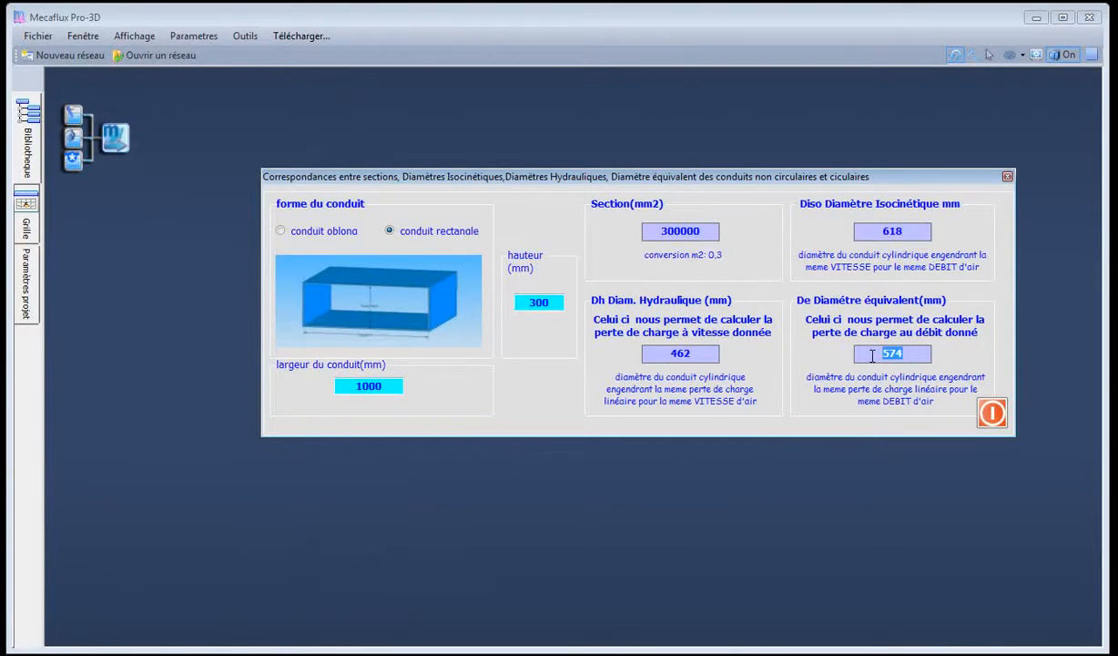
{"action": "left_click", "coordinate": [872, 356]}
{"action": "left_click_drag", "start_coordinate": [885, 353], "coordinate": [918, 354]}
{"action": "left_click", "coordinate": [991, 414]}
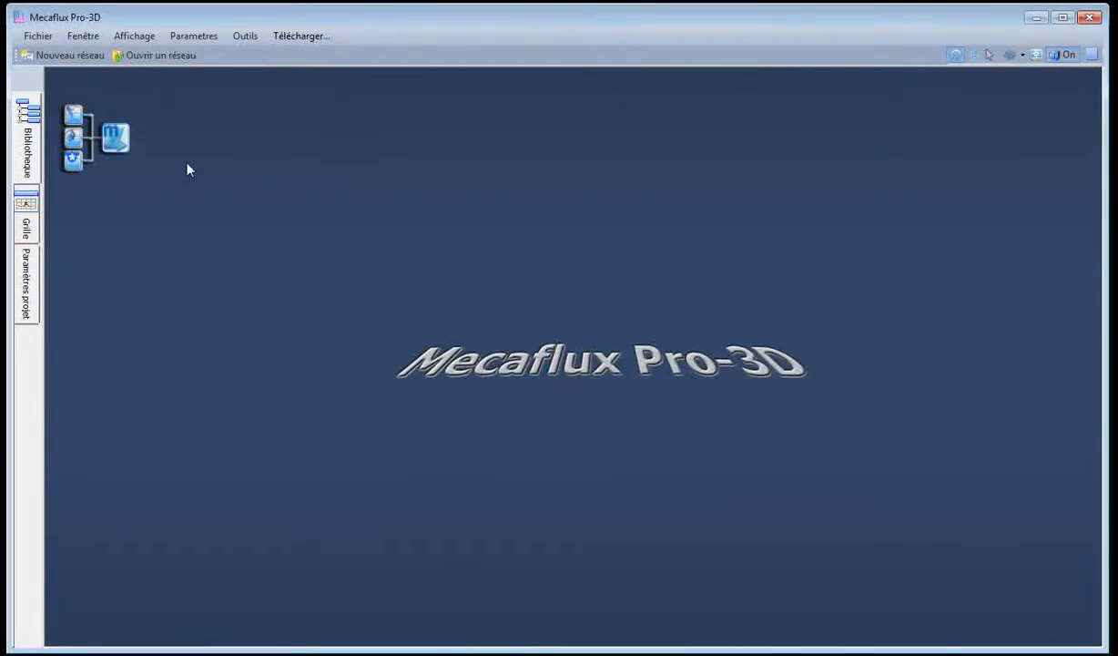
Open the conduit editor from the element library and set the conduit's inner diameter to 574 mm
{"action": "left_click", "coordinate": [28, 141]}
{"action": "left_click", "coordinate": [33, 111]}
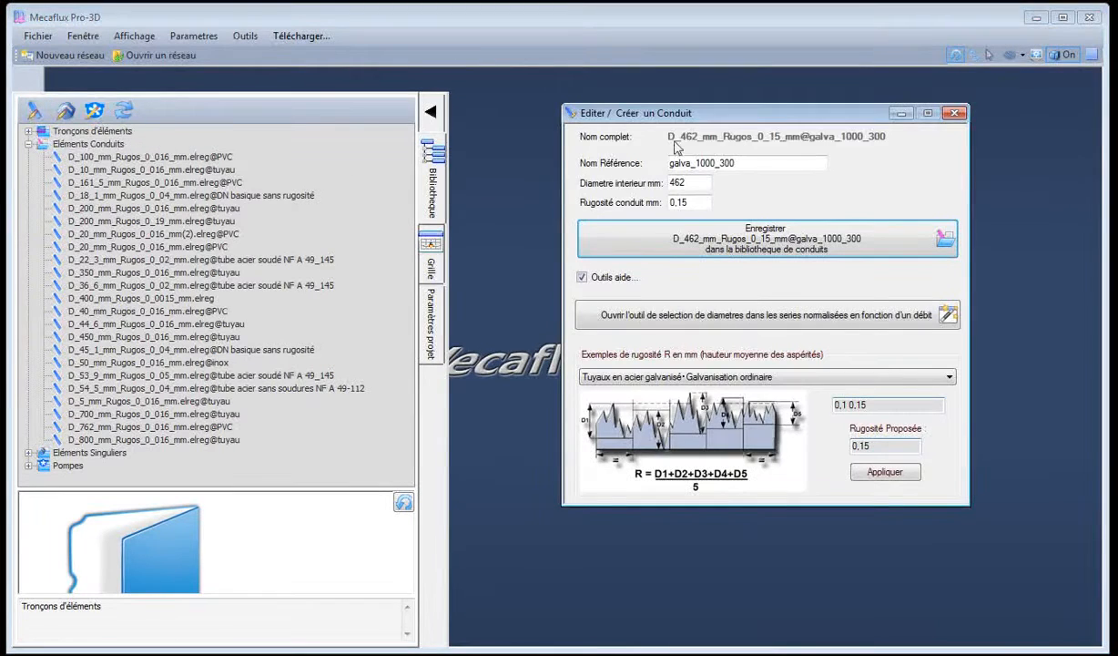
{"action": "double_click", "coordinate": [698, 181]}
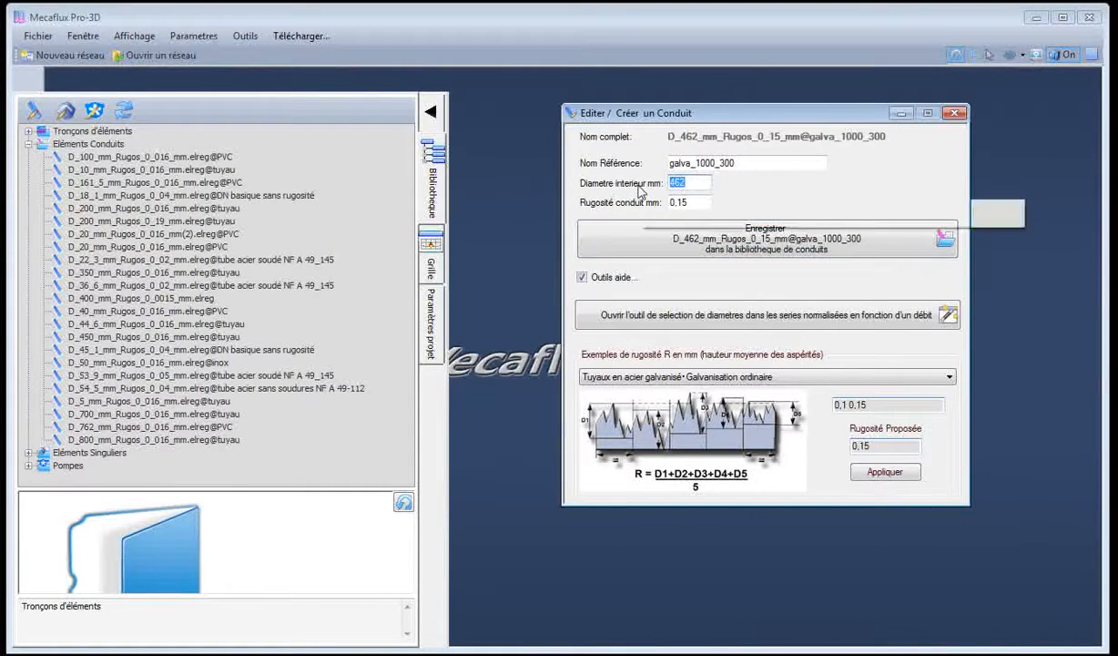
{"action": "type", "text": "574"}
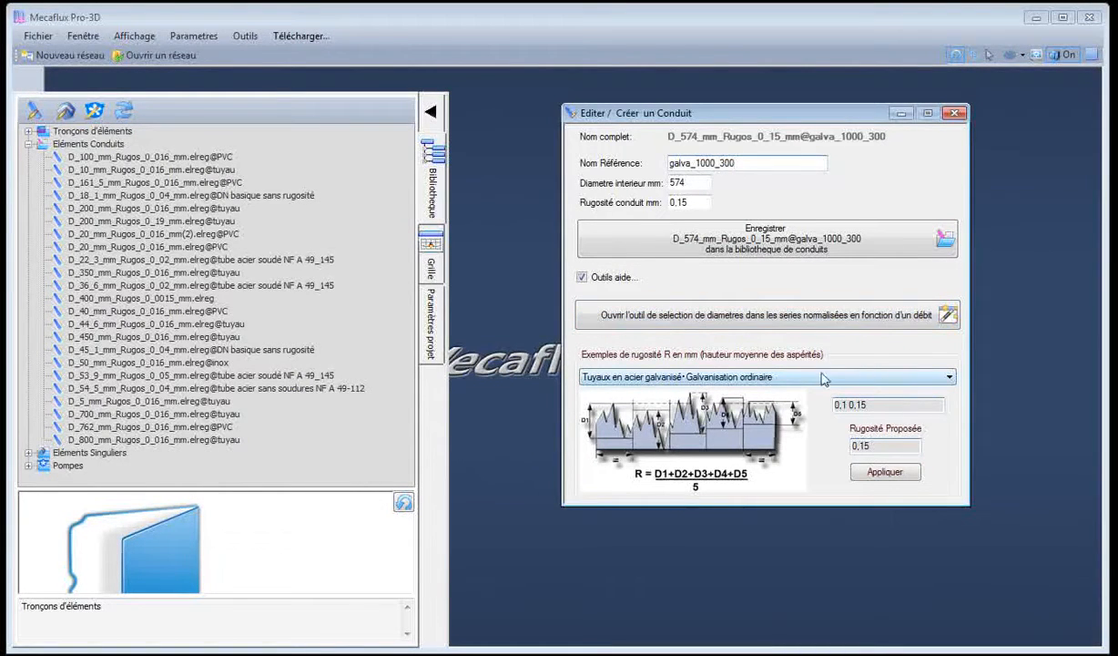
Apply the proposed 0,15 mm roughness for galvanised steel pipes with ordinary galvanisation (Galvanisation ordinaire) to the conduit
{"action": "left_click", "coordinate": [717, 378]}
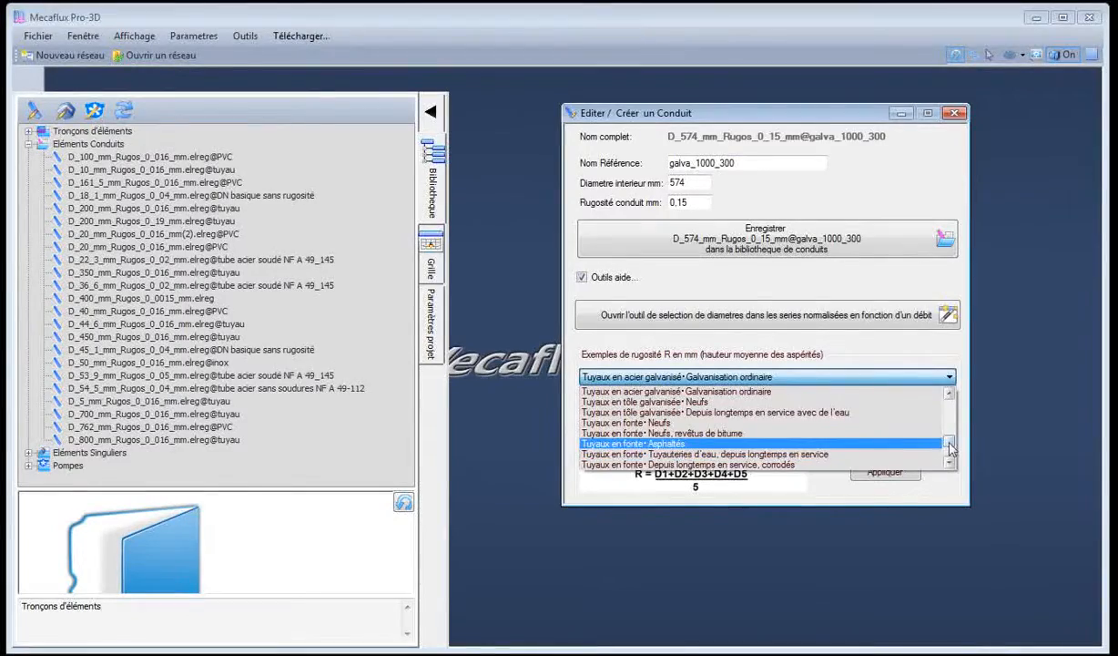
{"action": "mouse_move", "coordinate": [950, 444]}
{"action": "left_mouse_down"}
{"action": "mouse_move", "coordinate": [950, 425]}
{"action": "mouse_move", "coordinate": [950, 444]}
{"action": "left_mouse_up"}
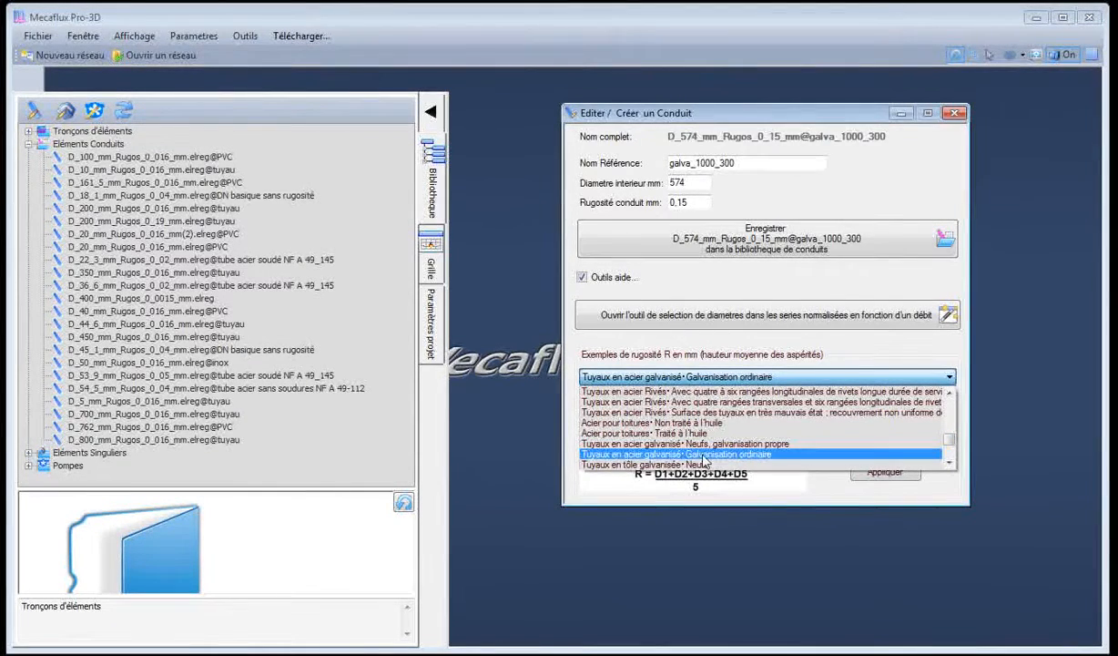
{"action": "left_click", "coordinate": [735, 456]}
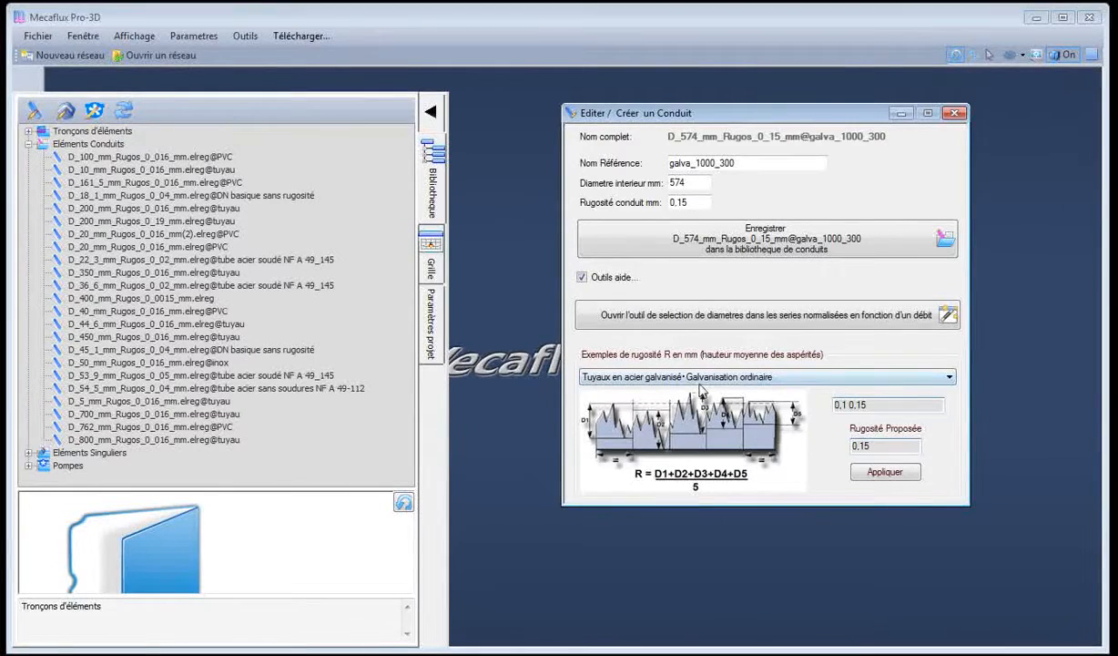
{"action": "left_click_drag", "start_coordinate": [852, 445], "coordinate": [888, 447]}
{"action": "left_click", "coordinate": [880, 471]}
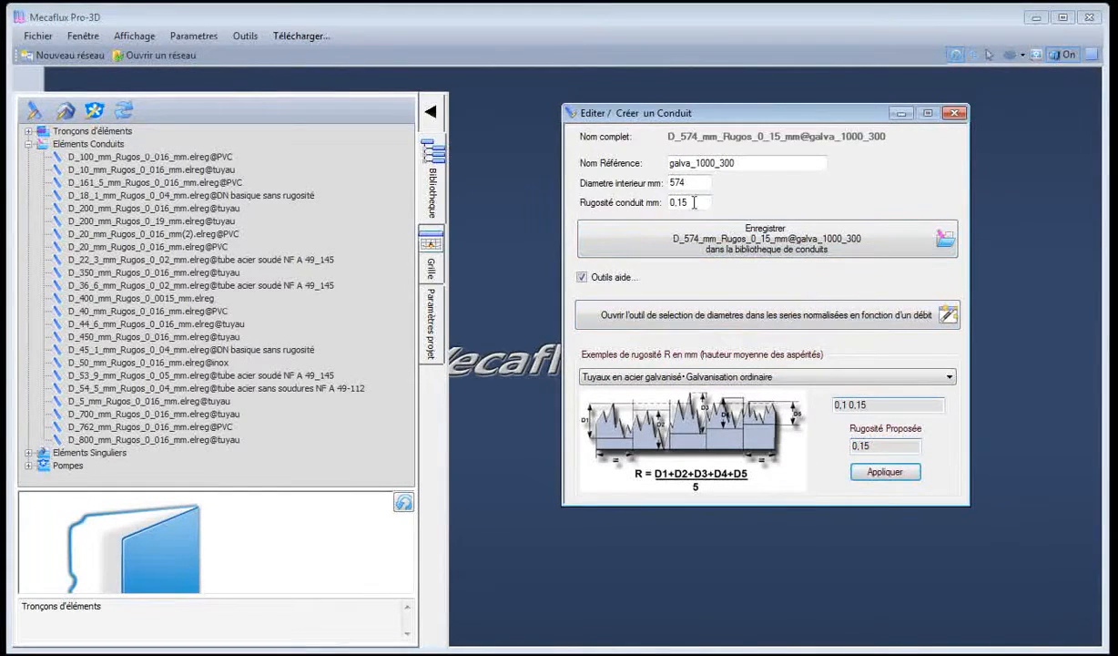
{"action": "left_click_drag", "start_coordinate": [694, 202], "coordinate": [642, 200]}
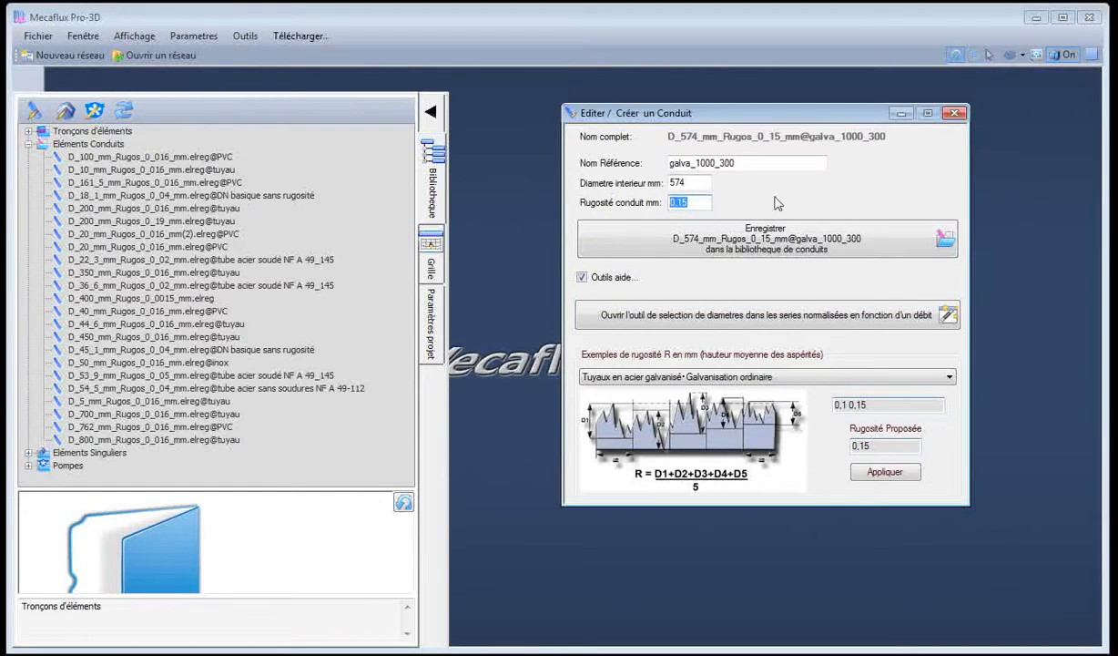
Save the conduit to the conduit library under the reference name galva_1000_300
{"action": "double_click", "coordinate": [671, 184]}
{"action": "left_click", "coordinate": [739, 163]}
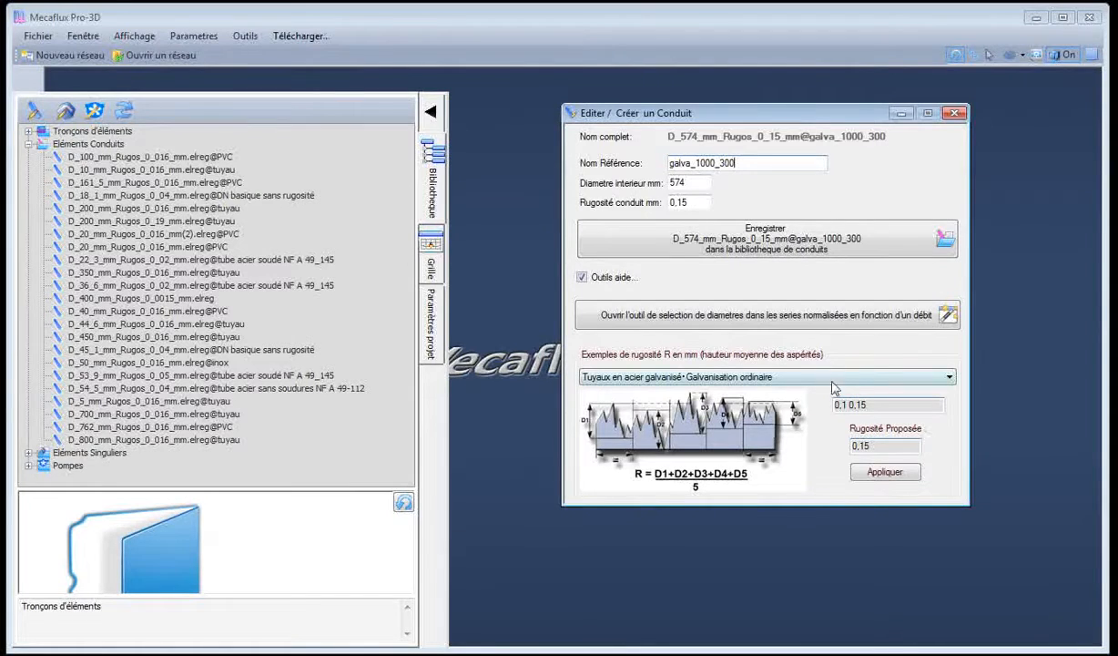
{"action": "left_click", "coordinate": [772, 246]}
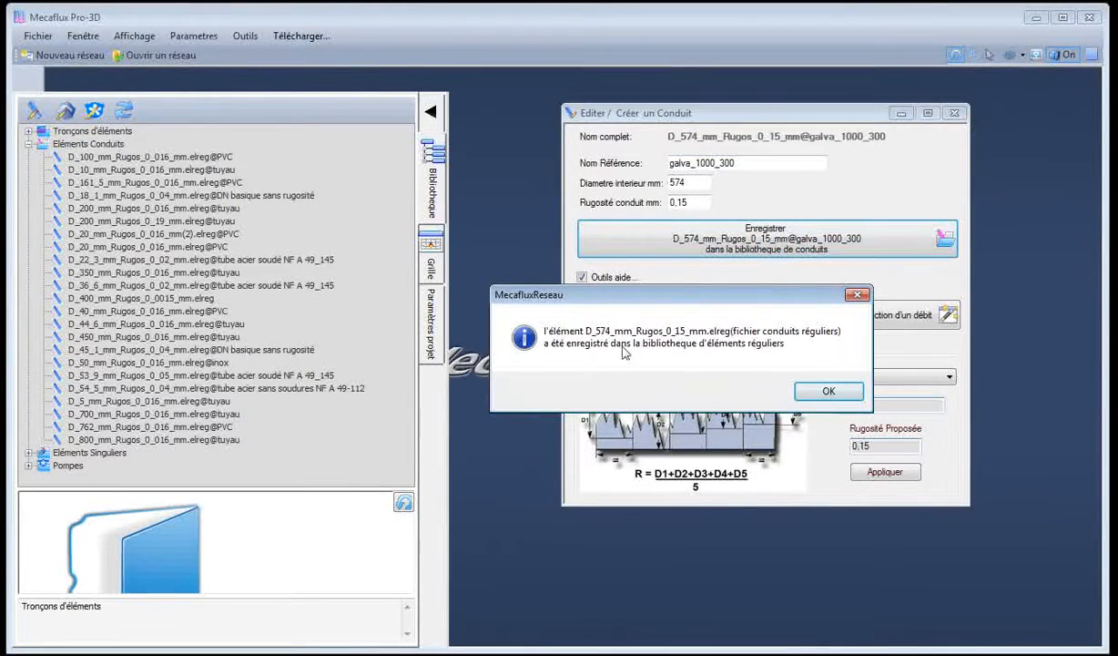
{"action": "left_click", "coordinate": [823, 395]}
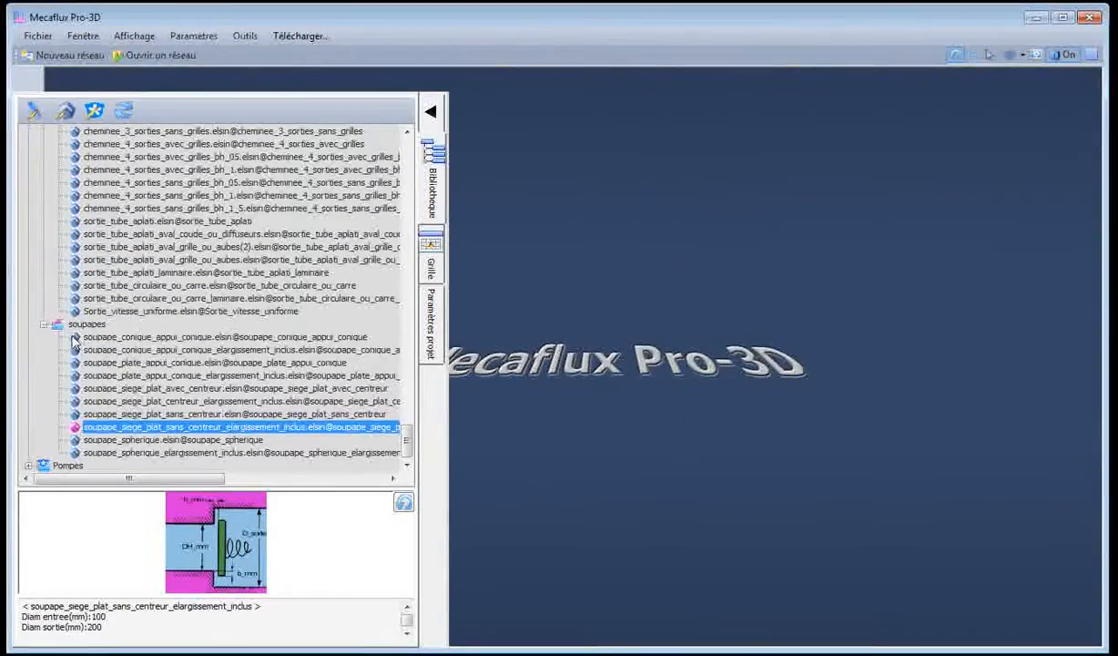
Create a subfolder named "projet x aeraulique" under Eléments Conduits in the library
{"action": "left_click", "coordinate": [43, 325]}
{"action": "left_click_drag", "start_coordinate": [408, 440], "coordinate": [405, 147]}
{"action": "left_click", "coordinate": [73, 159]}
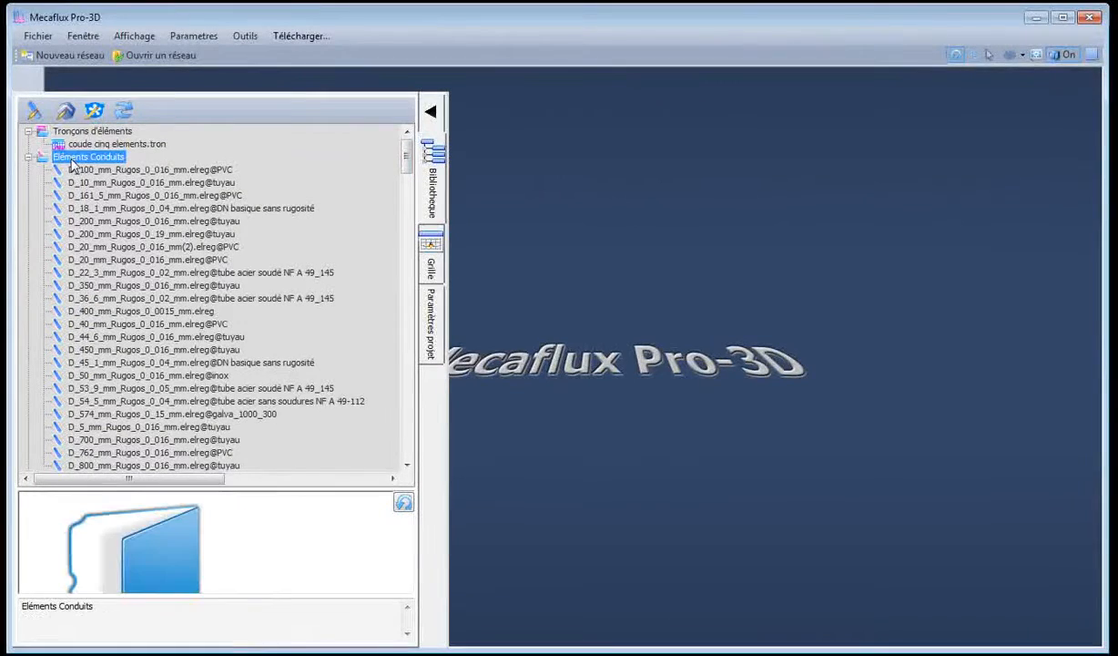
{"action": "right_click", "coordinate": [70, 156]}
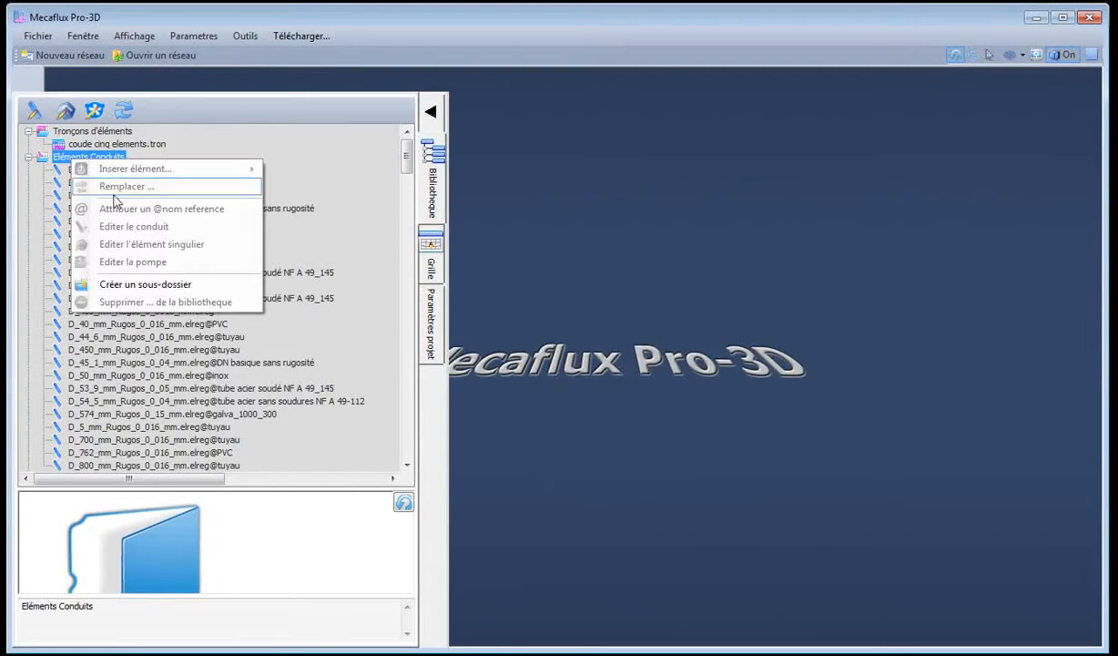
{"action": "left_click", "coordinate": [178, 279]}
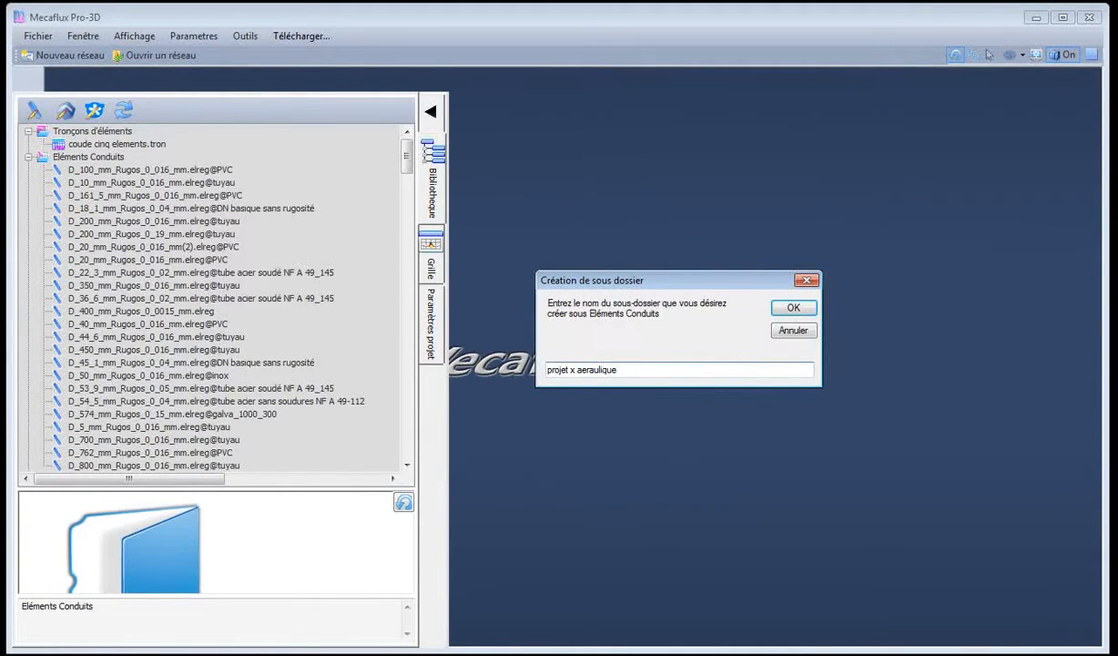
{"action": "left_click", "coordinate": [785, 308]}
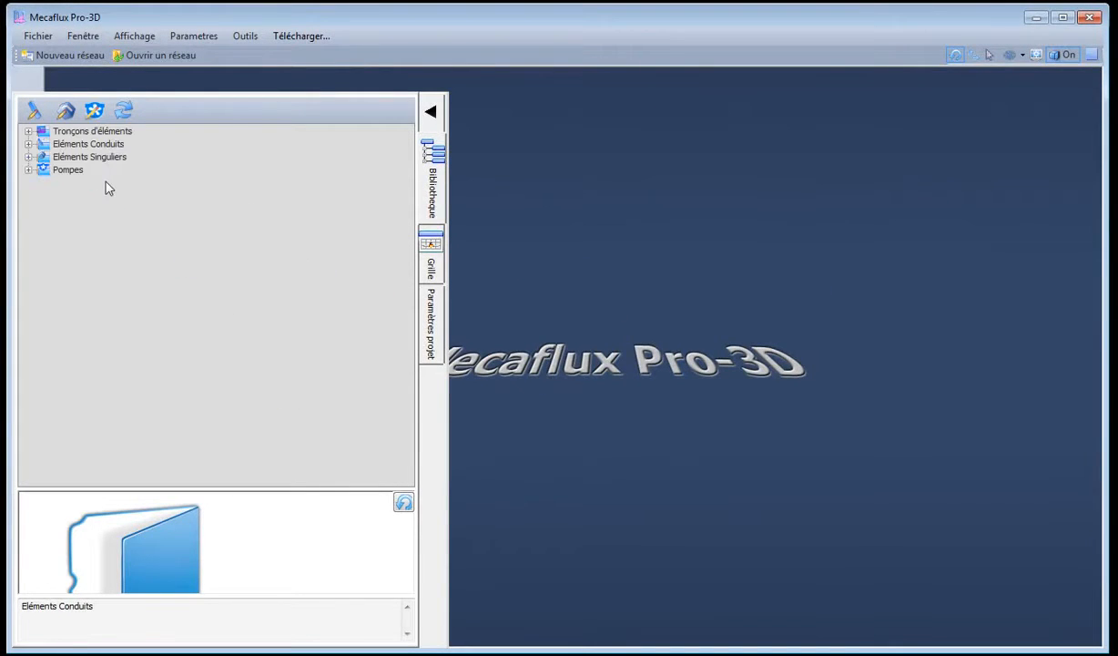
Move the galva_1000_300 conduit into the "projet x aeraulique" subfolder and expand that folder
{"action": "left_click", "coordinate": [29, 144]}
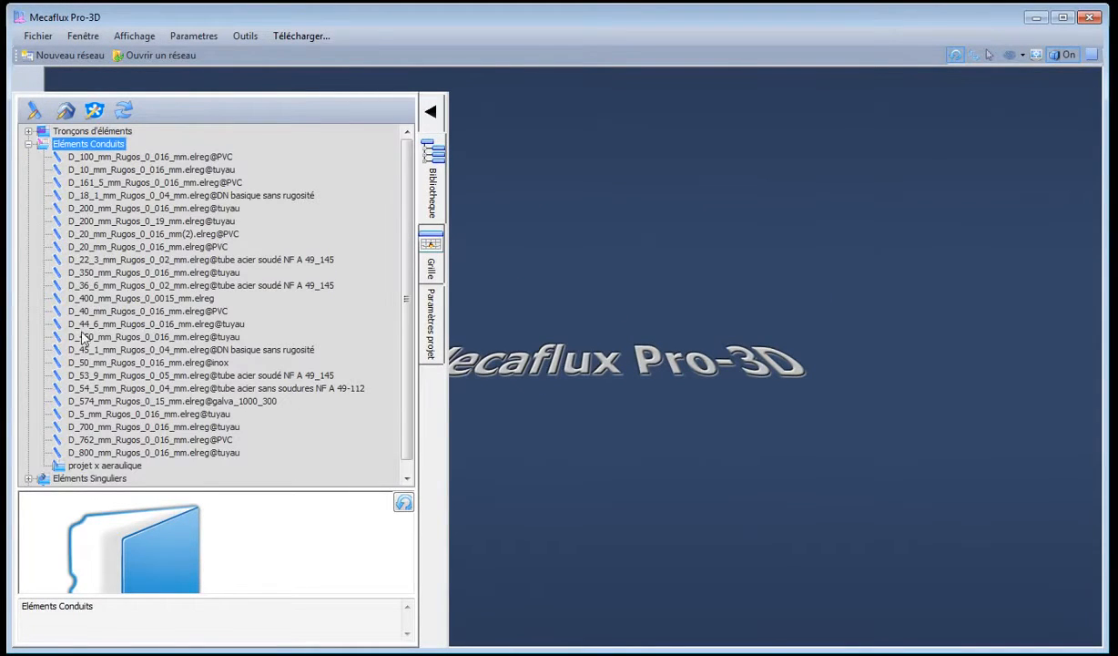
{"action": "left_click", "coordinate": [114, 466]}
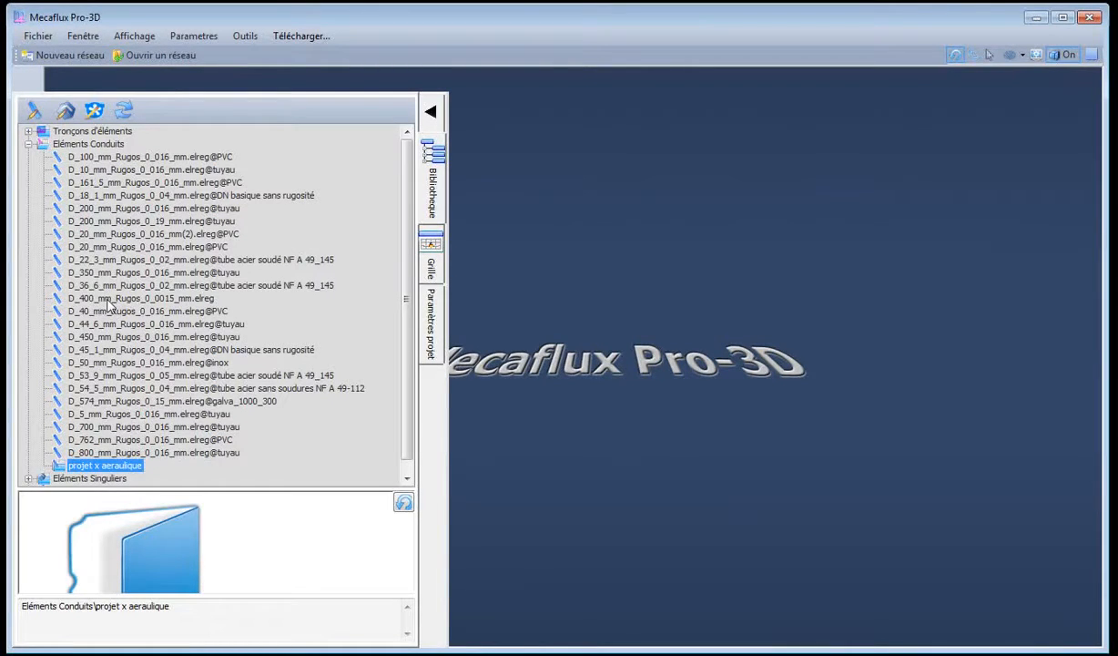
{"action": "left_click", "coordinate": [89, 403]}
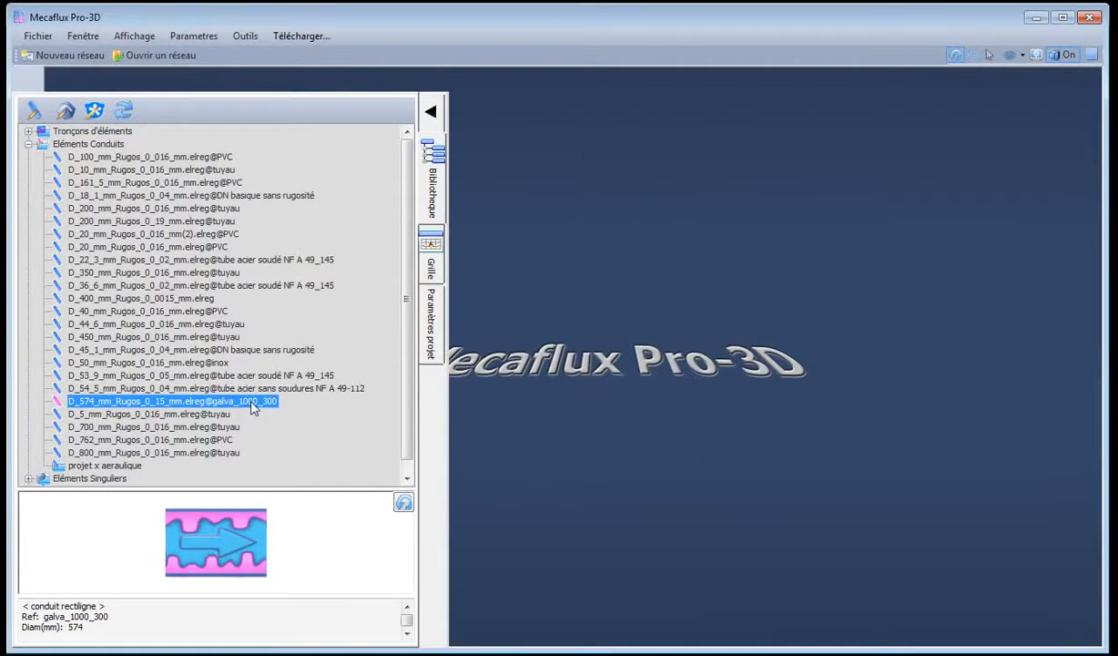
{"action": "double_click", "coordinate": [104, 465]}
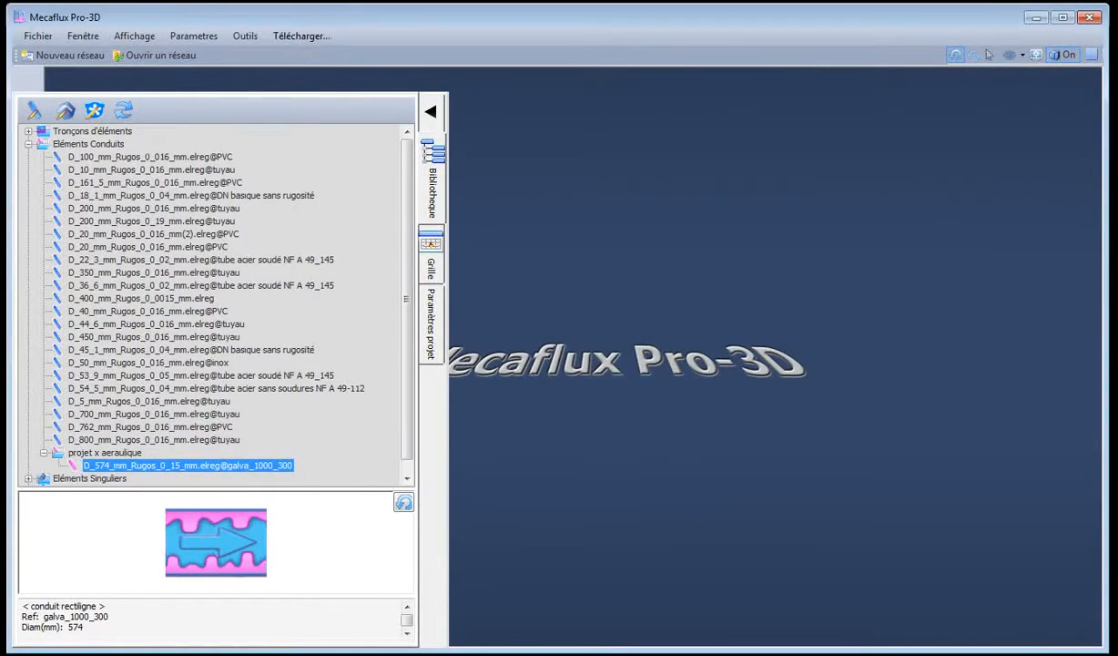
Check the next duct's size on the ventilation plan and set the width to 470 mm in the equivalent diameter calculator
{"action": "key", "text": "alt+Tab"}
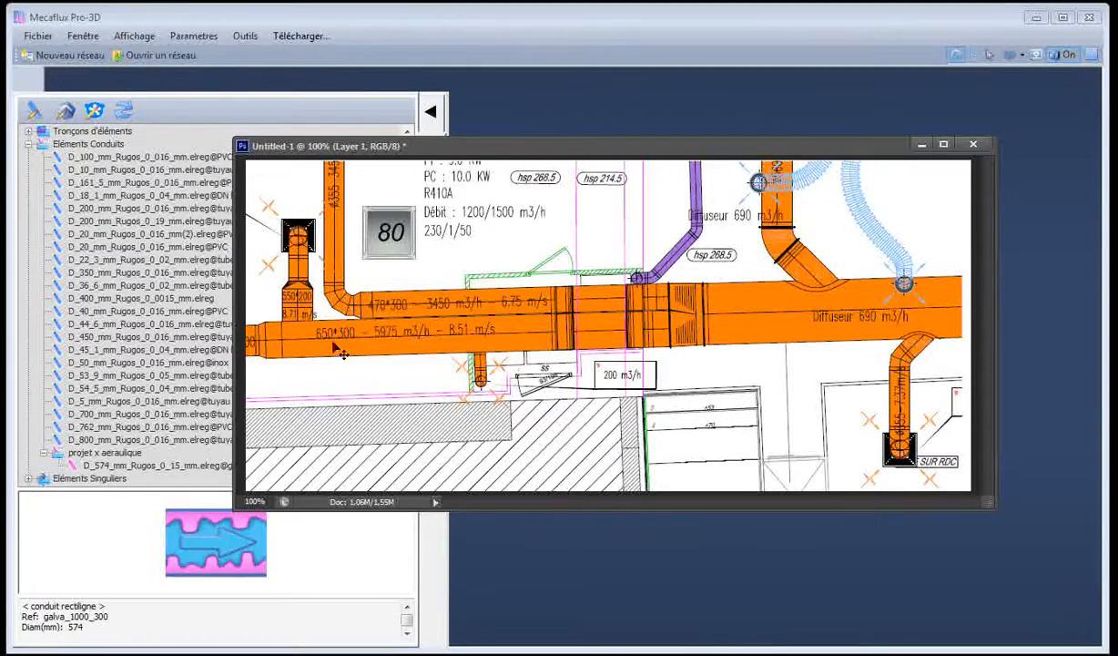
{"action": "left_click", "coordinate": [923, 144]}
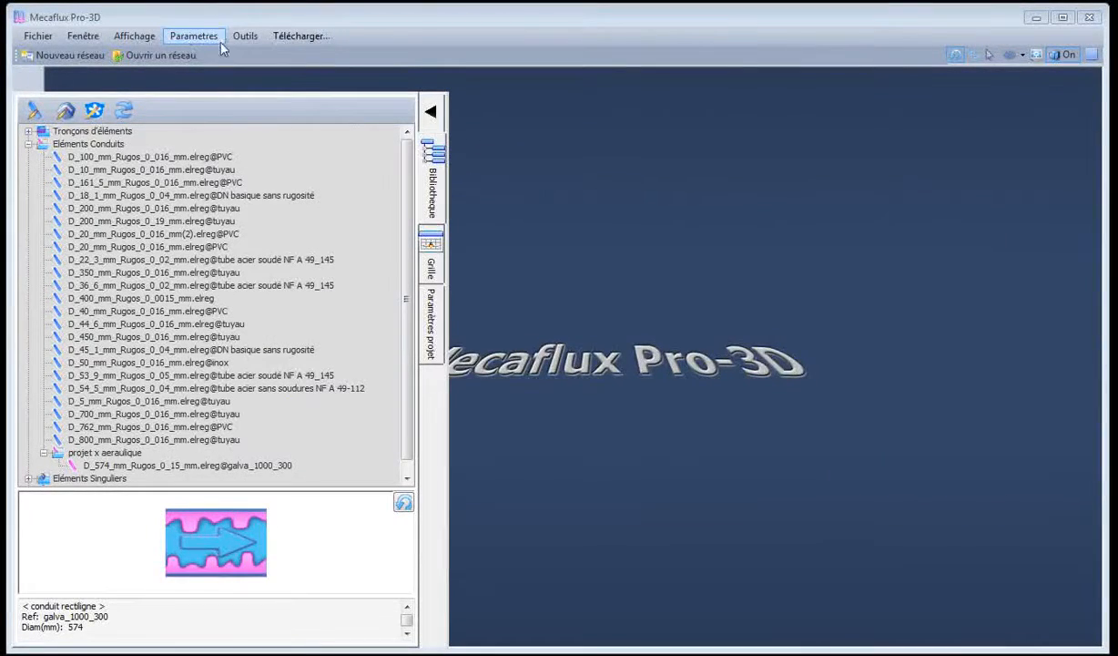
{"action": "left_click", "coordinate": [244, 37]}
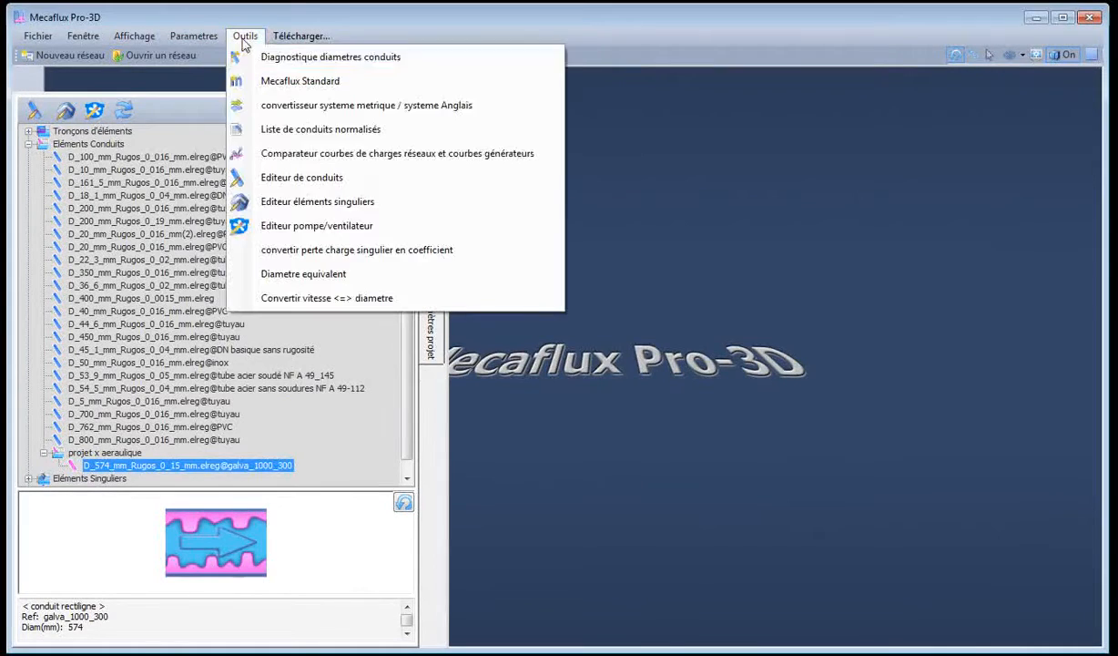
{"action": "left_click", "coordinate": [303, 274]}
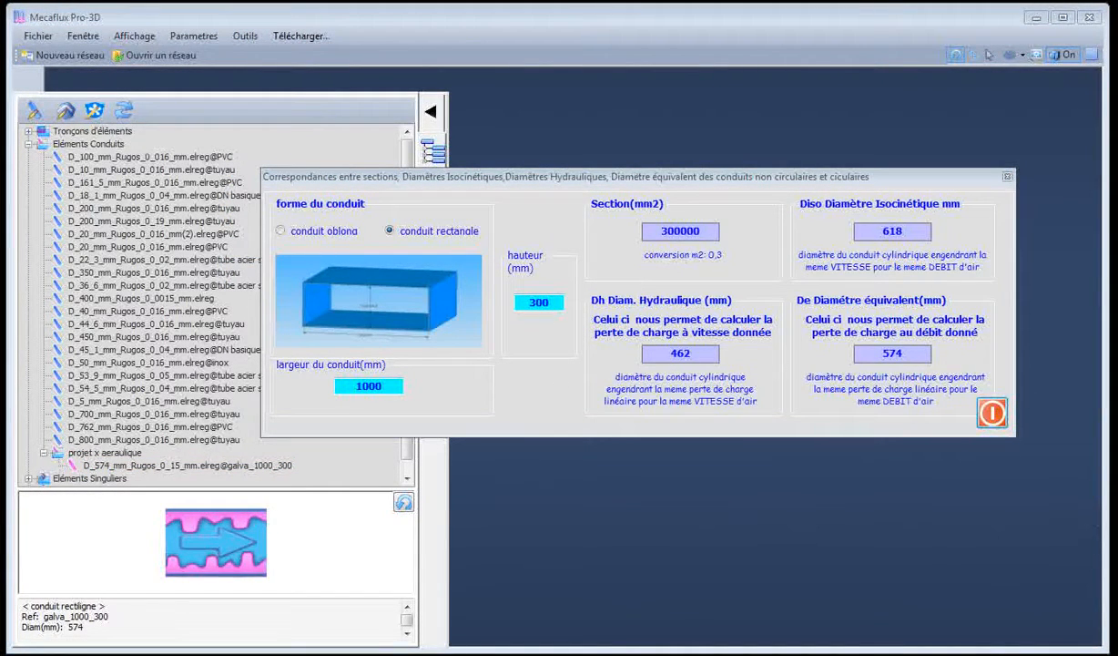
{"action": "mouse_move", "coordinate": [801, 179]}
{"action": "left_mouse_down"}
{"action": "mouse_move", "coordinate": [800, 408]}
{"action": "mouse_move", "coordinate": [800, 185]}
{"action": "left_mouse_up"}
{"action": "double_click", "coordinate": [351, 394]}
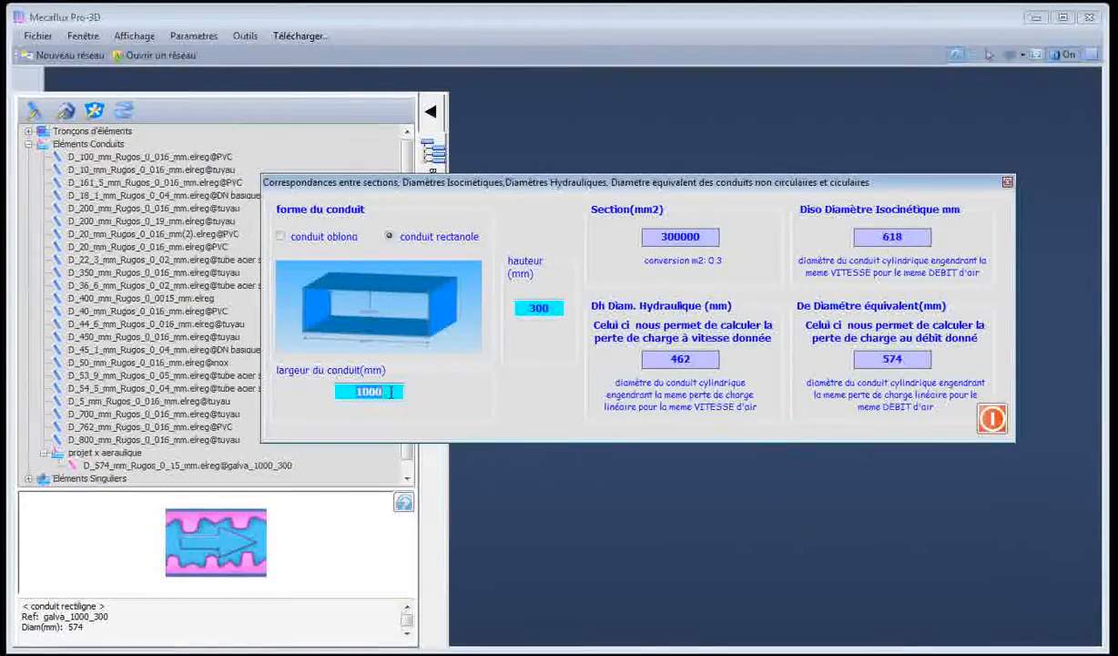
{"action": "type", "text": "470"}
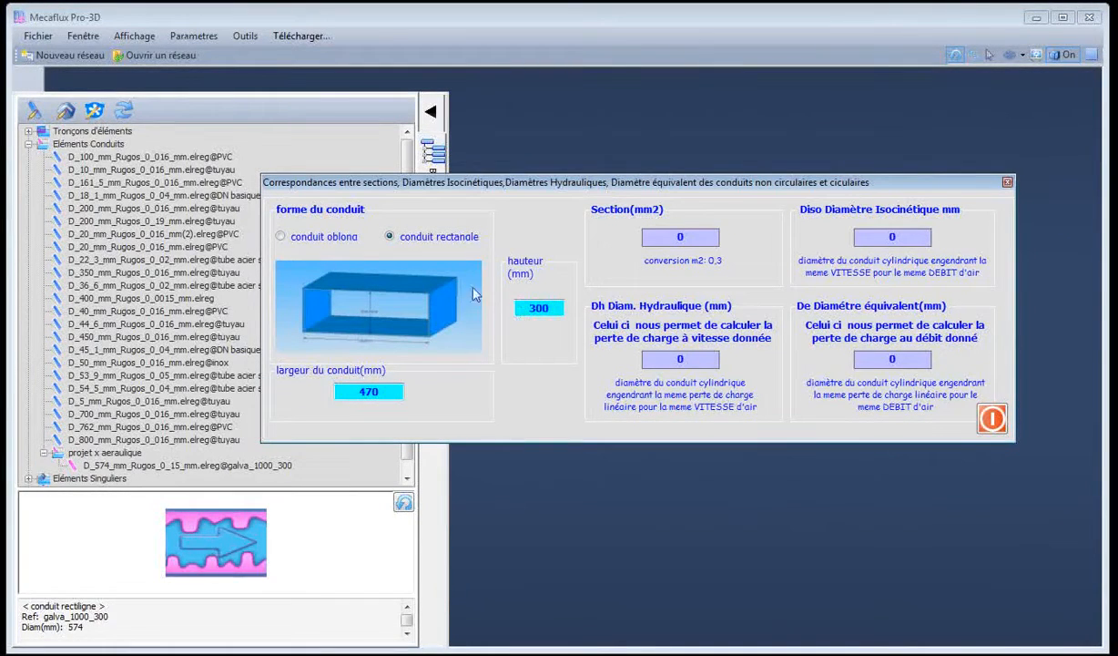
Keep the rectangular duct shape, re-enter the 300 mm height to recalculate the equivalent diameter, and close the calculator
{"action": "left_click", "coordinate": [334, 238]}
{"action": "left_click", "coordinate": [392, 236]}
{"action": "key", "text": "BackSpace"}
{"action": "type", "text": "0"}
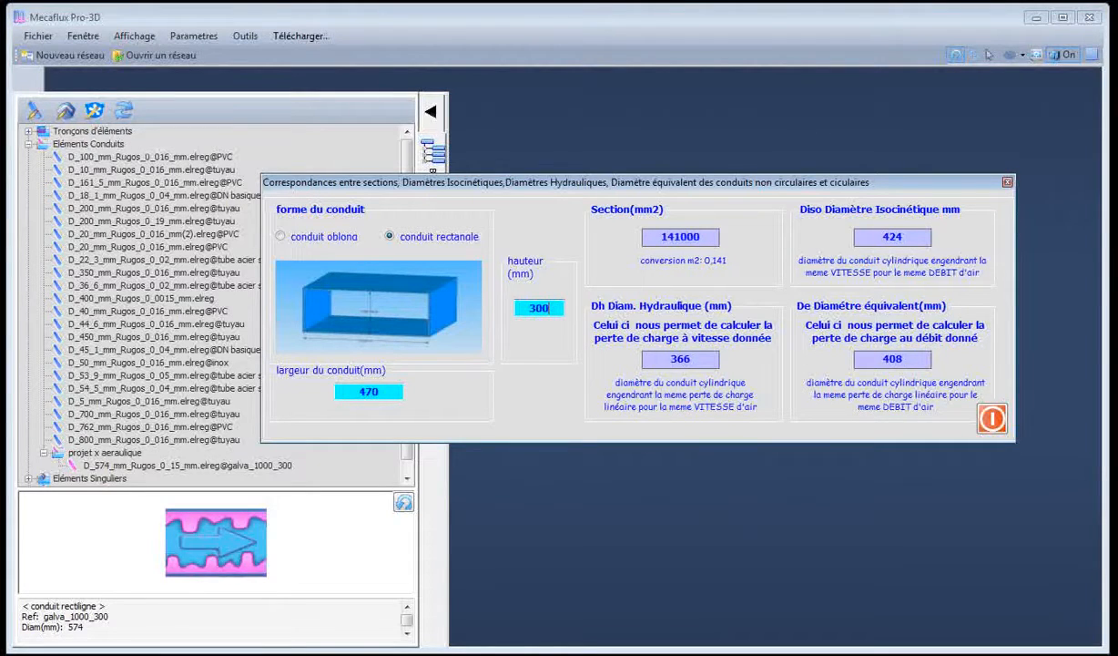
{"action": "left_click_drag", "start_coordinate": [879, 357], "coordinate": [920, 358]}
{"action": "left_click", "coordinate": [1007, 182]}
Create a conduit with reference galva_470_300 and a 408 mm inner diameter, and save it to the conduit library
{"action": "left_click", "coordinate": [33, 110]}
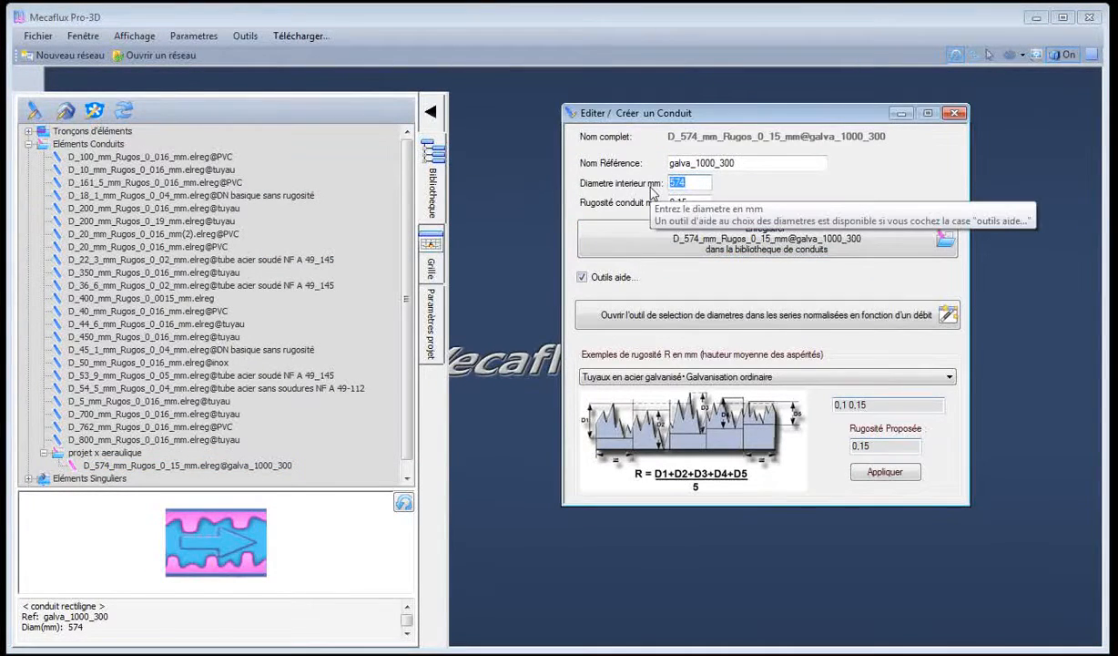
{"action": "type", "text": "408"}
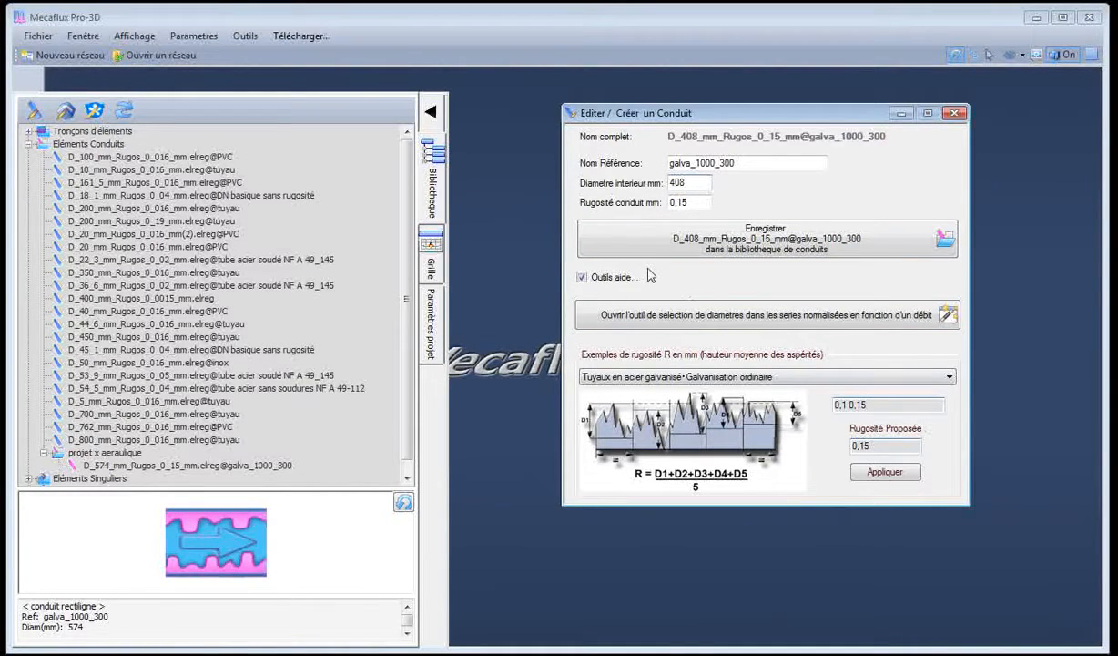
{"action": "mouse_move", "coordinate": [703, 165]}
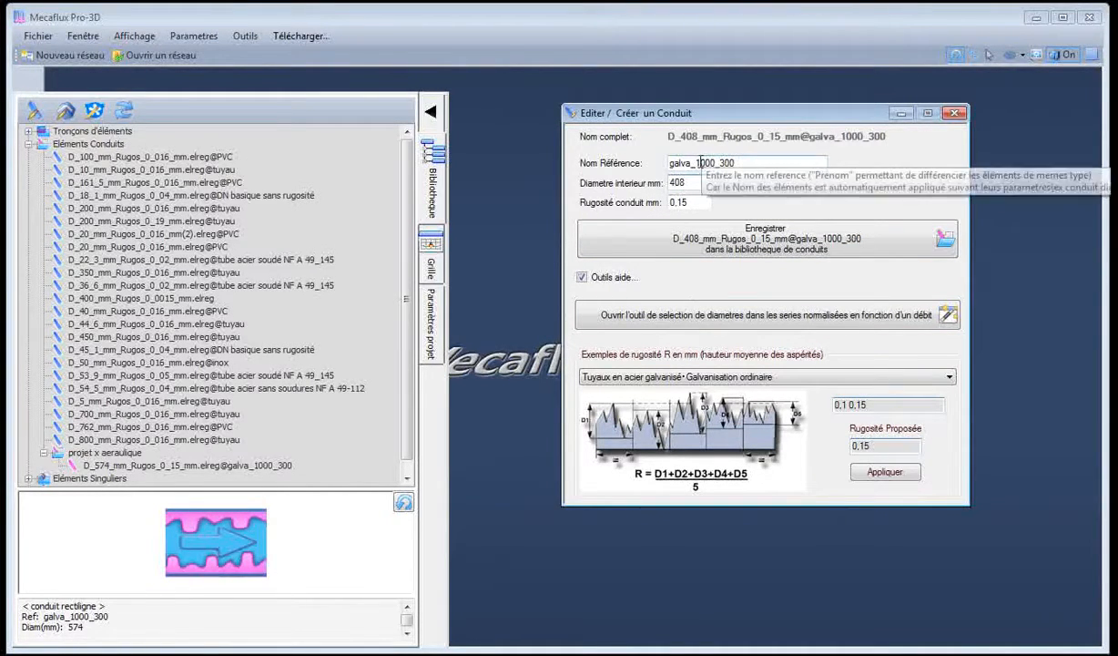
{"action": "left_click", "coordinate": [698, 162]}
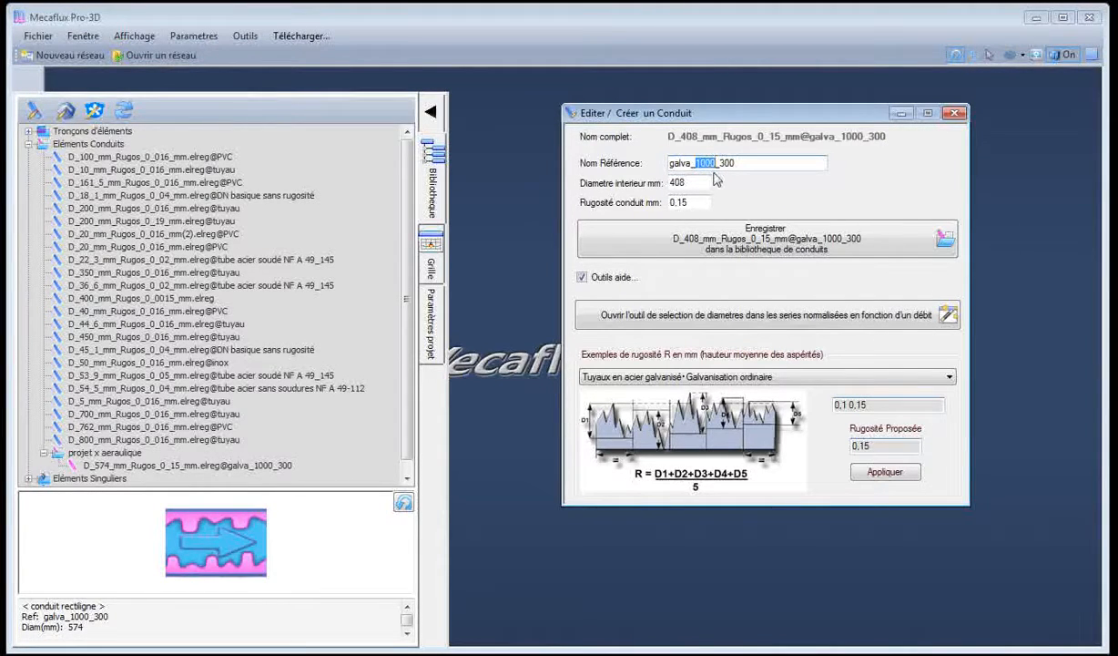
{"action": "type", "text": "470"}
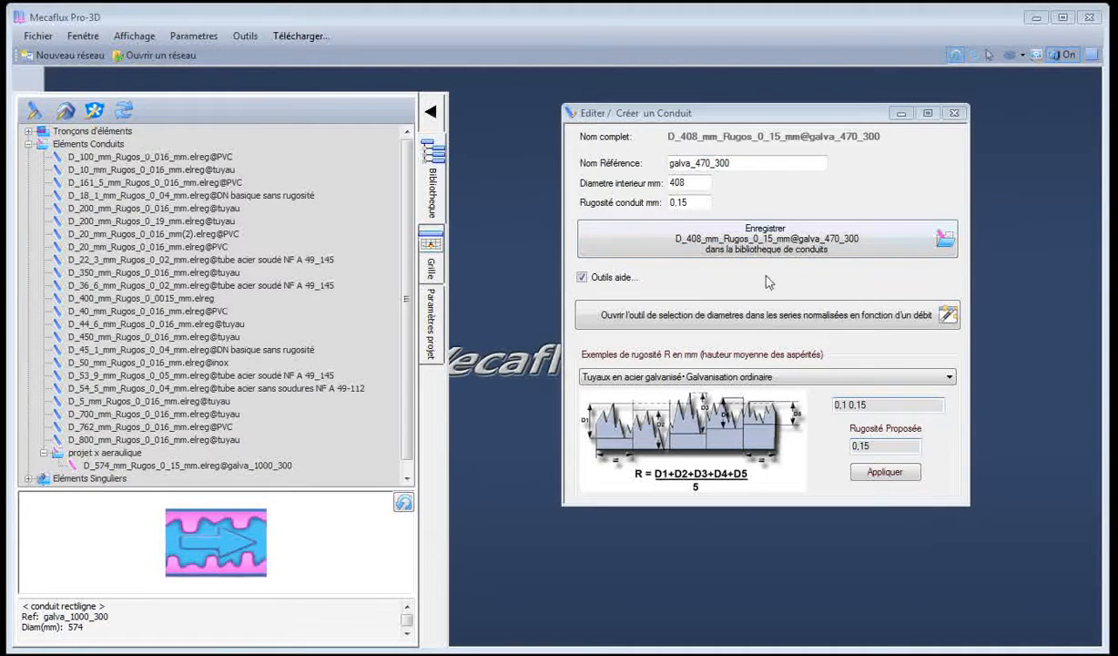
{"action": "left_click", "coordinate": [711, 238]}
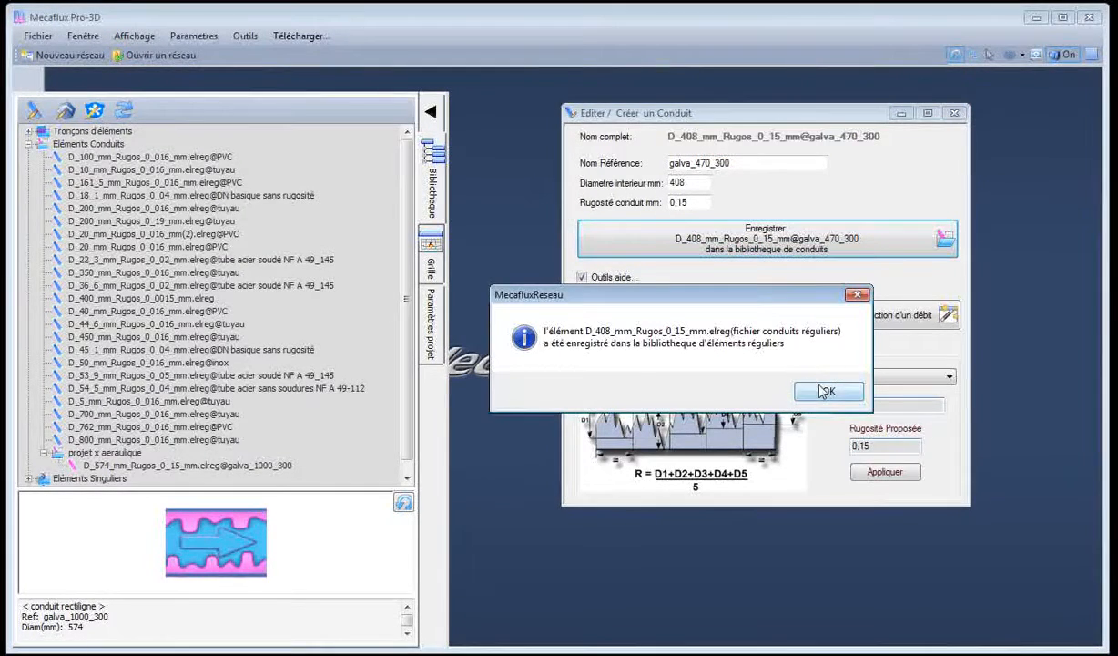
{"action": "left_click", "coordinate": [825, 391]}
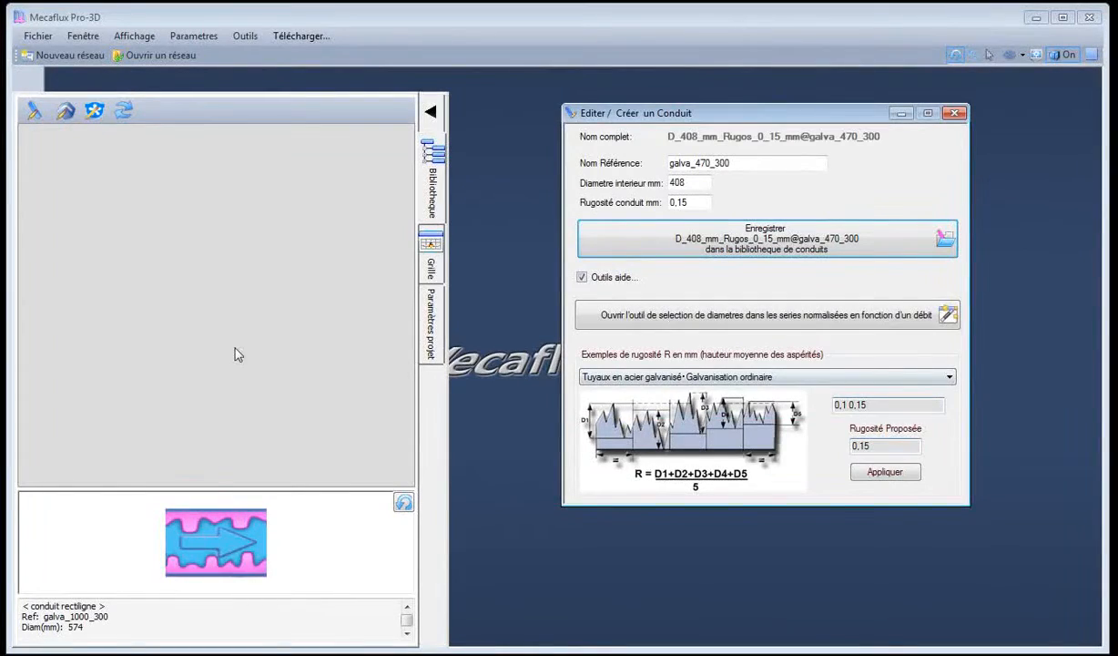
Collapse the Pompes category and move the galva_470_300 conduit into the "projet x aeraulique" folder
{"action": "left_click", "coordinate": [28, 170]}
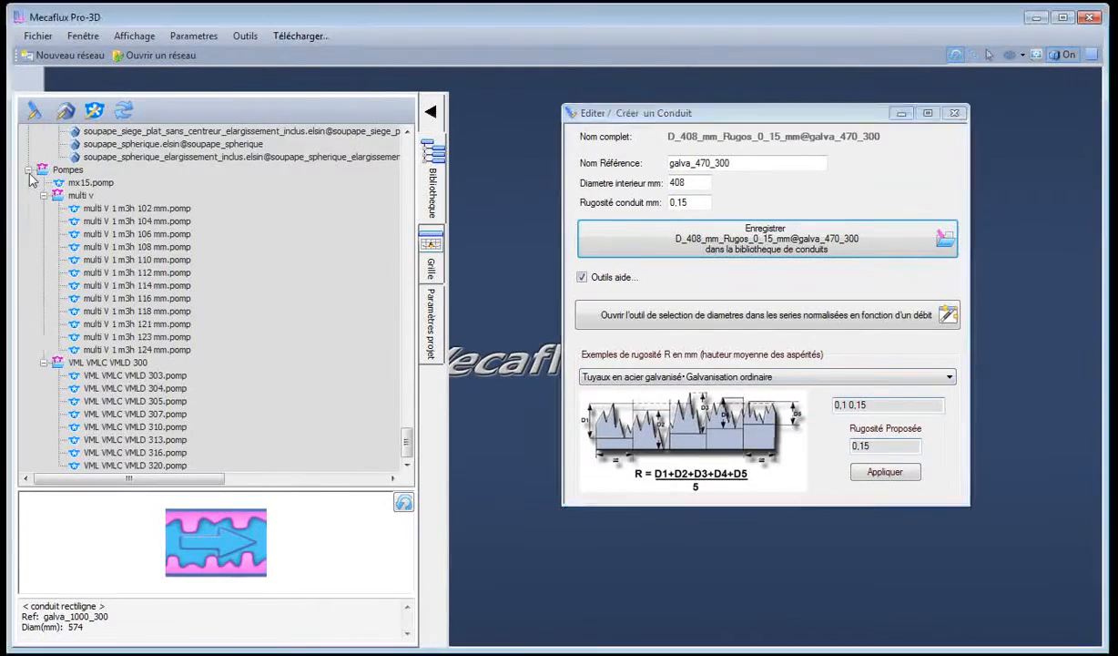
{"action": "left_click_drag", "start_coordinate": [406, 446], "coordinate": [405, 157]}
{"action": "left_click", "coordinate": [136, 300]}
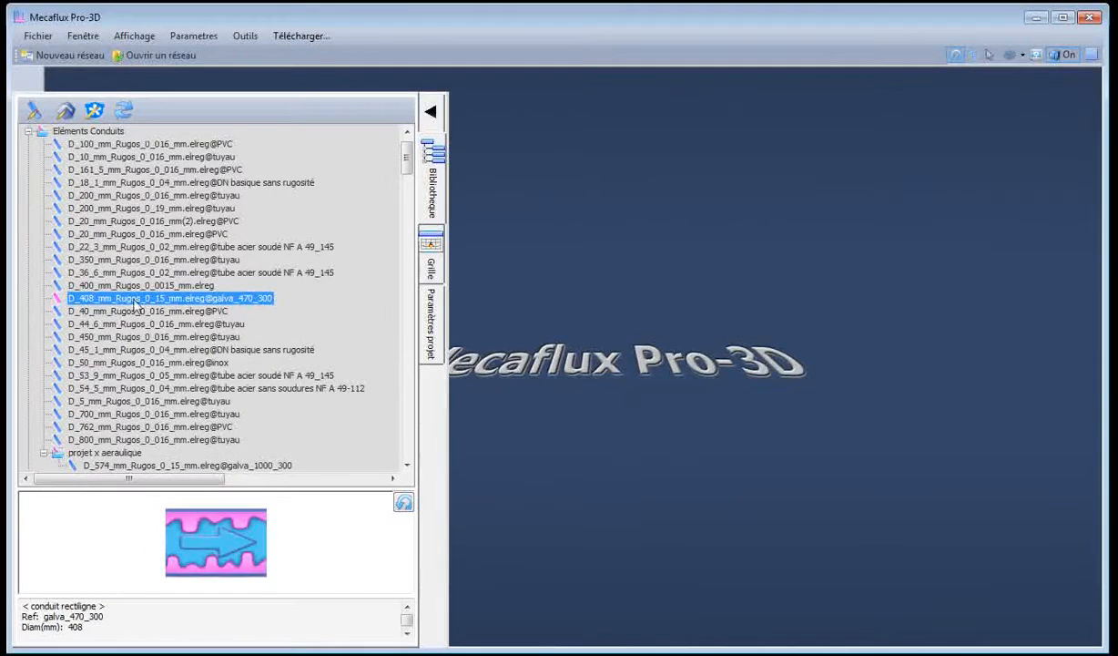
{"action": "left_click_drag", "start_coordinate": [134, 305], "coordinate": [110, 455]}
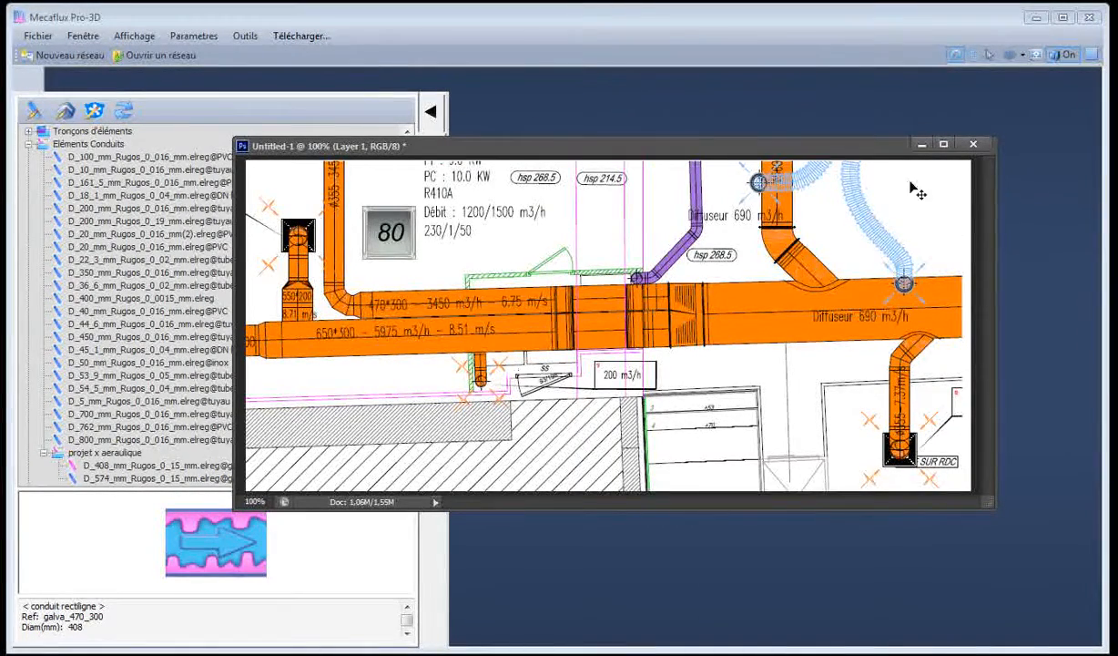
Check the next duct's size on the ventilation plan and calculate the equivalent diameter of a rectangular duct 650 mm wide and 300 mm high
{"action": "left_click", "coordinate": [921, 144]}
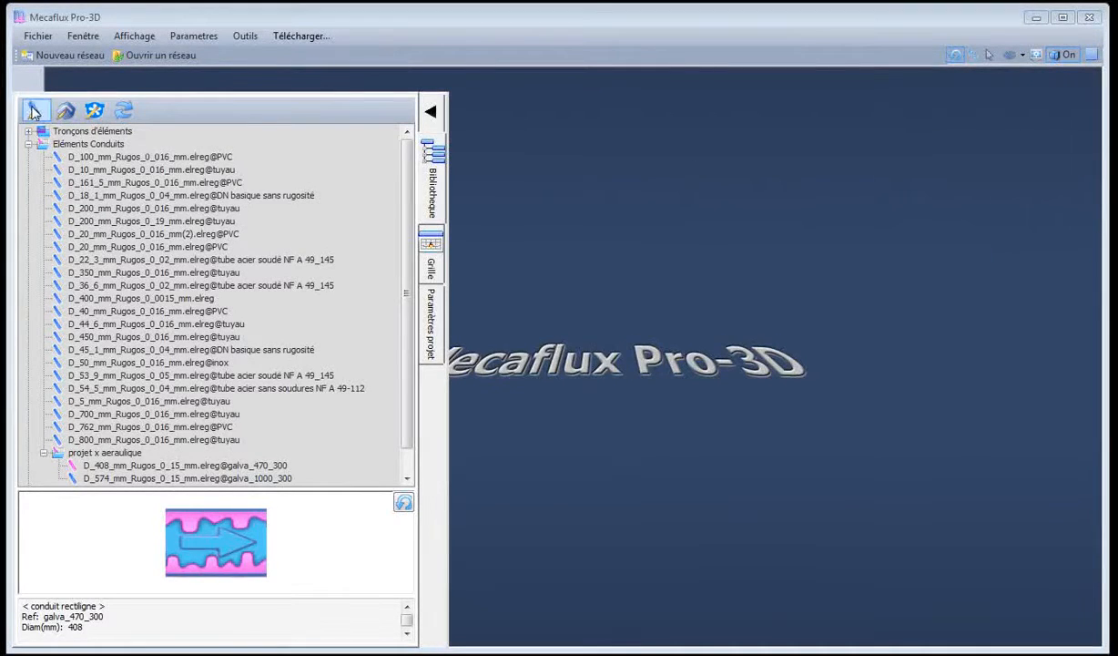
{"action": "left_click", "coordinate": [251, 297]}
{"action": "left_click", "coordinate": [246, 38]}
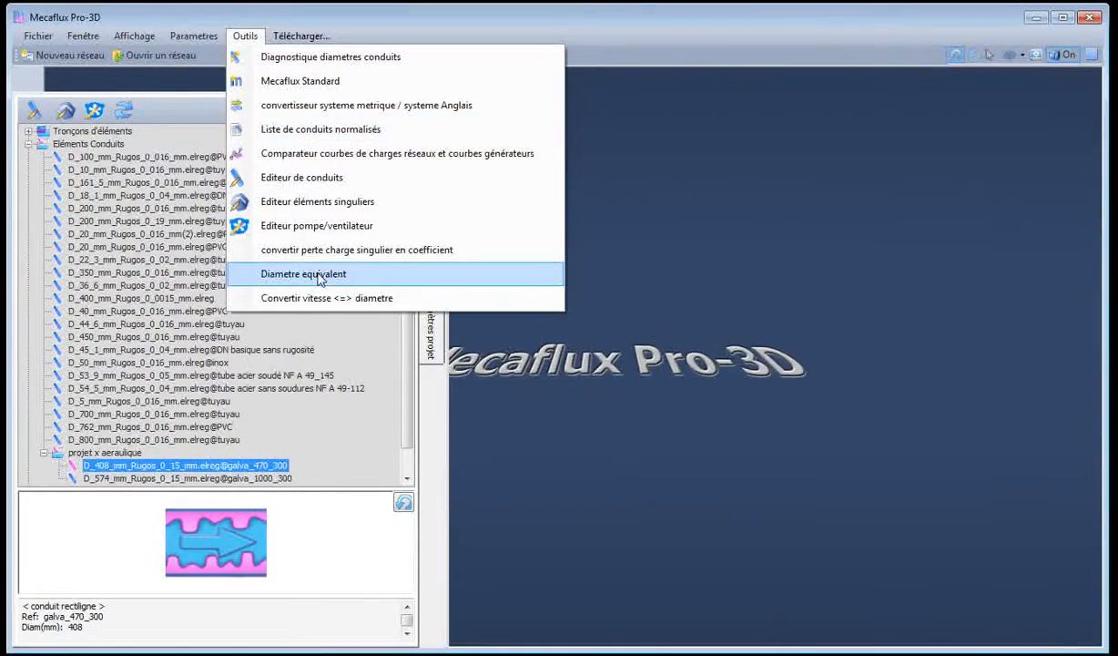
{"action": "left_click", "coordinate": [264, 263]}
{"action": "left_click", "coordinate": [700, 359]}
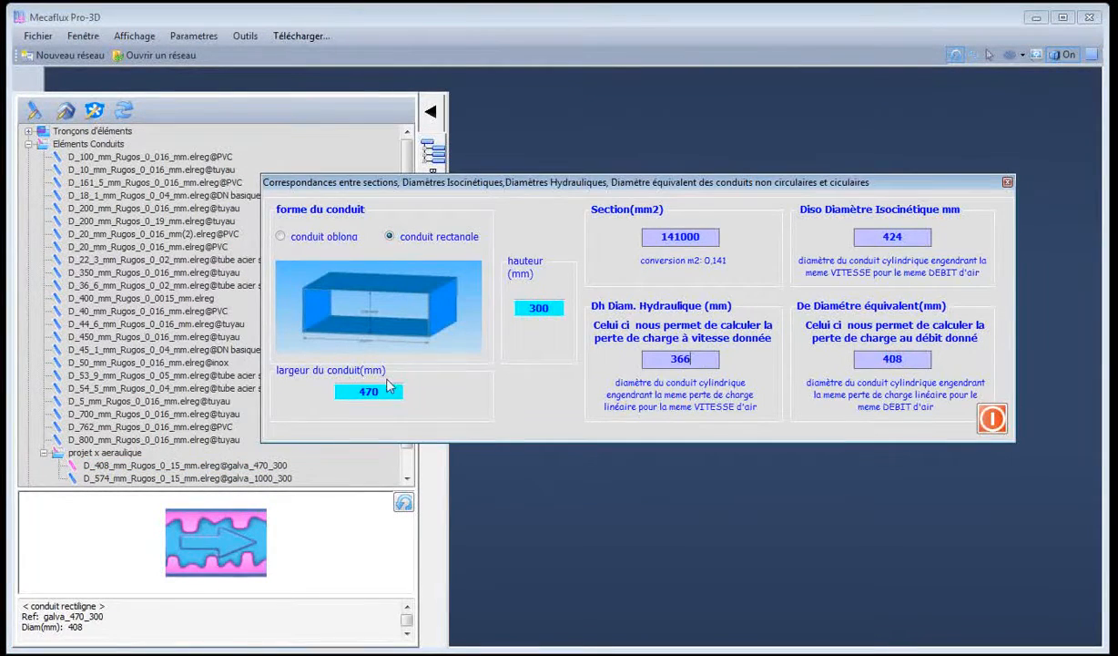
{"action": "left_click_drag", "start_coordinate": [387, 393], "coordinate": [349, 394]}
{"action": "type", "text": "650"}
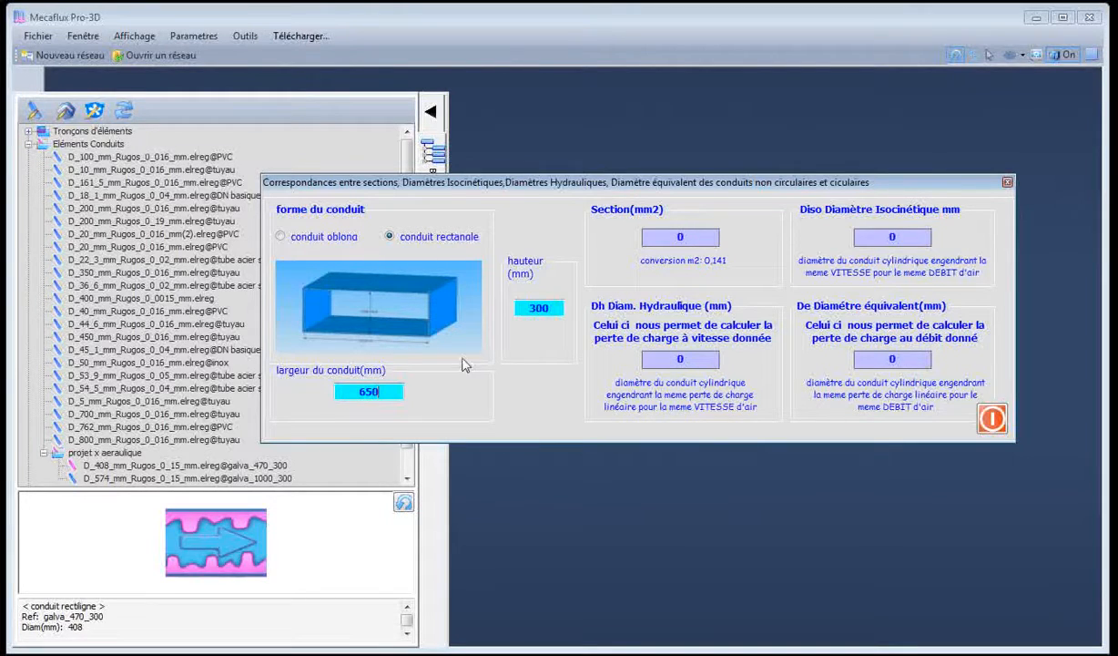
{"action": "left_click", "coordinate": [544, 308]}
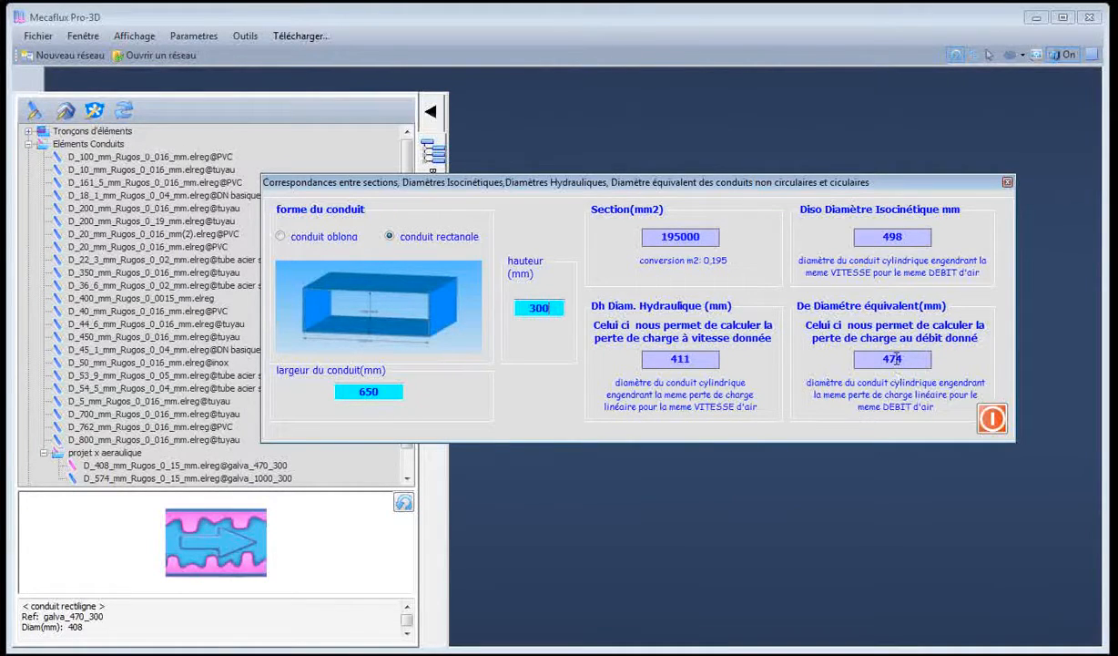
{"action": "left_click_drag", "start_coordinate": [884, 360], "coordinate": [916, 359]}
{"action": "left_click", "coordinate": [1007, 183]}
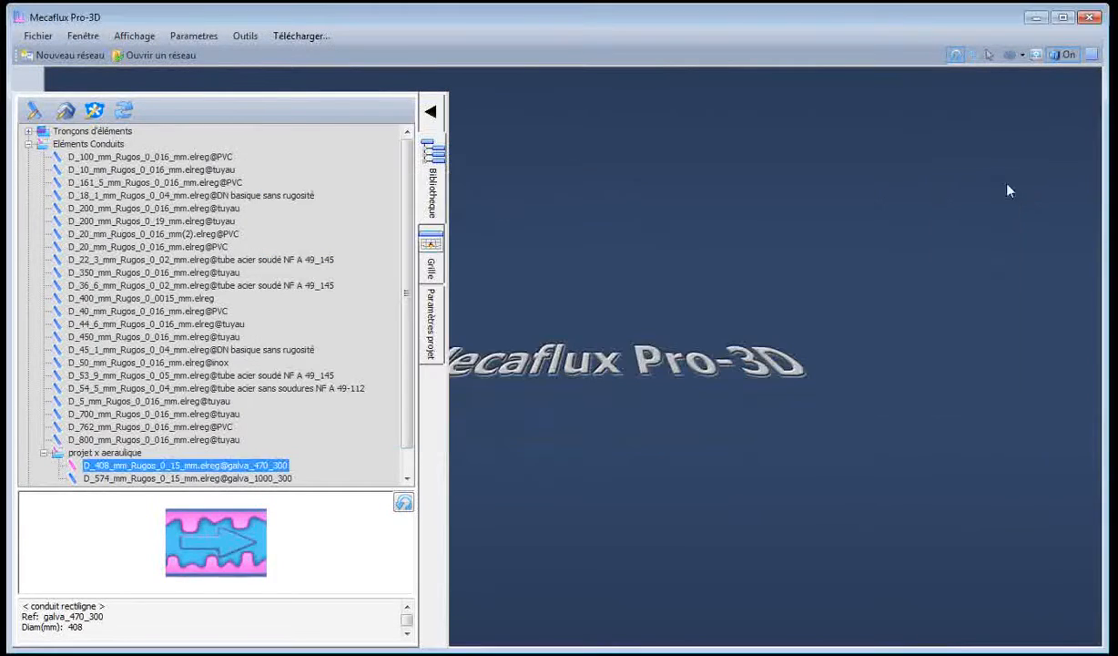
Create a conduit with reference galva_650_300 and a 474 mm inner diameter, and save it to the conduit library
{"action": "left_click", "coordinate": [33, 110]}
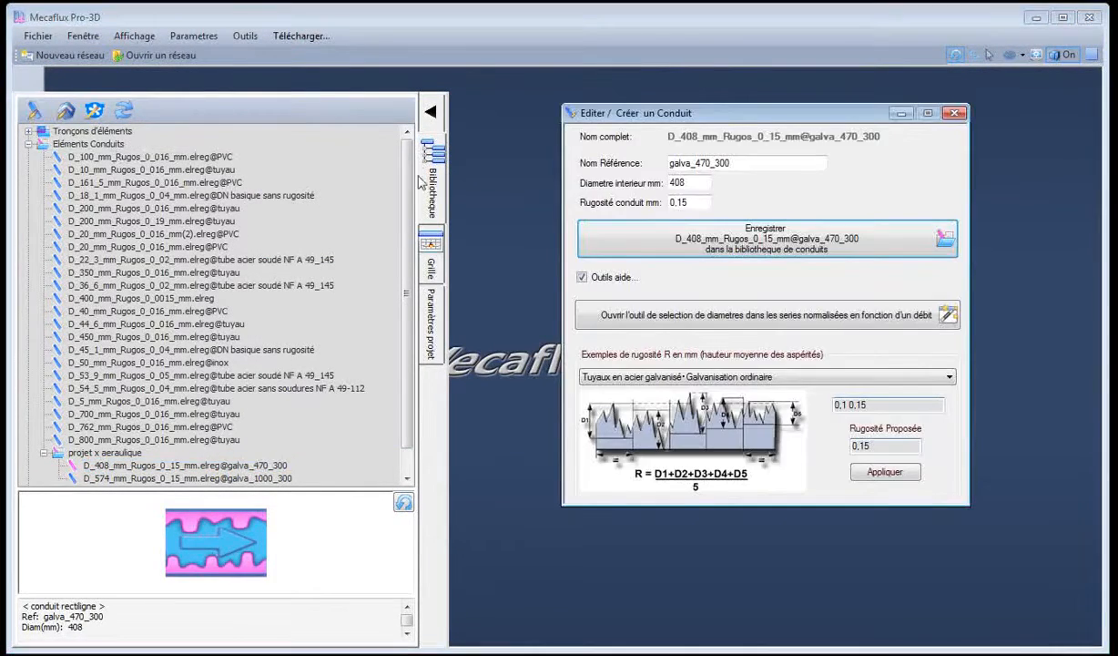
{"action": "double_click", "coordinate": [673, 182]}
{"action": "type", "text": "4"}
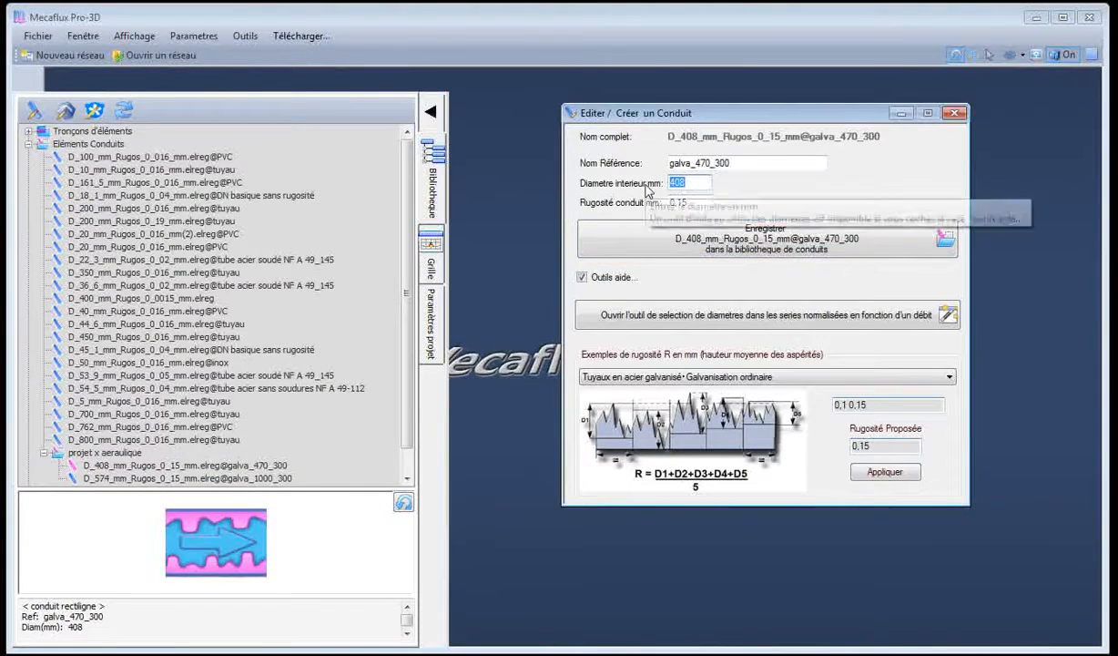
{"action": "type", "text": "74"}
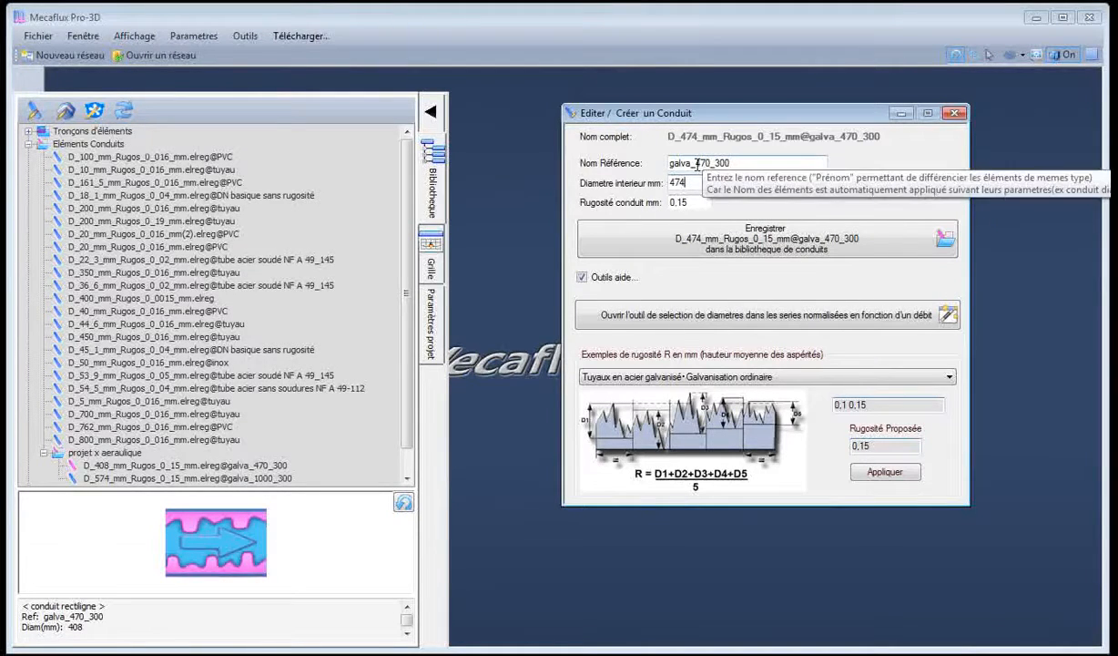
{"action": "left_click_drag", "start_coordinate": [696, 164], "coordinate": [711, 164]}
{"action": "type", "text": "650"}
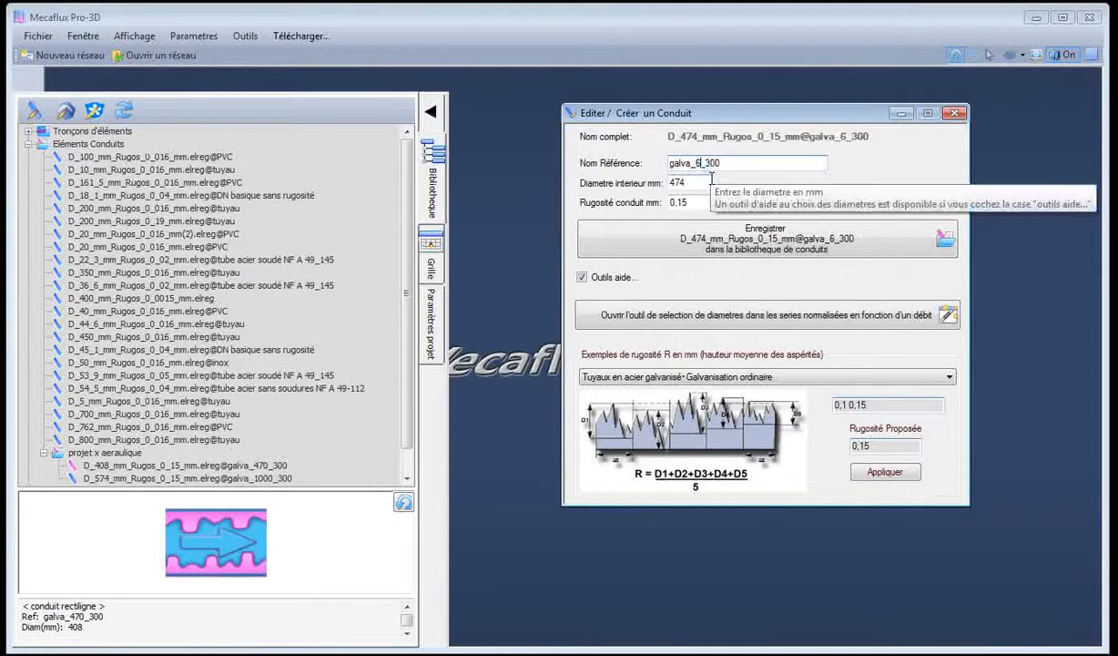
{"action": "left_click", "coordinate": [685, 238]}
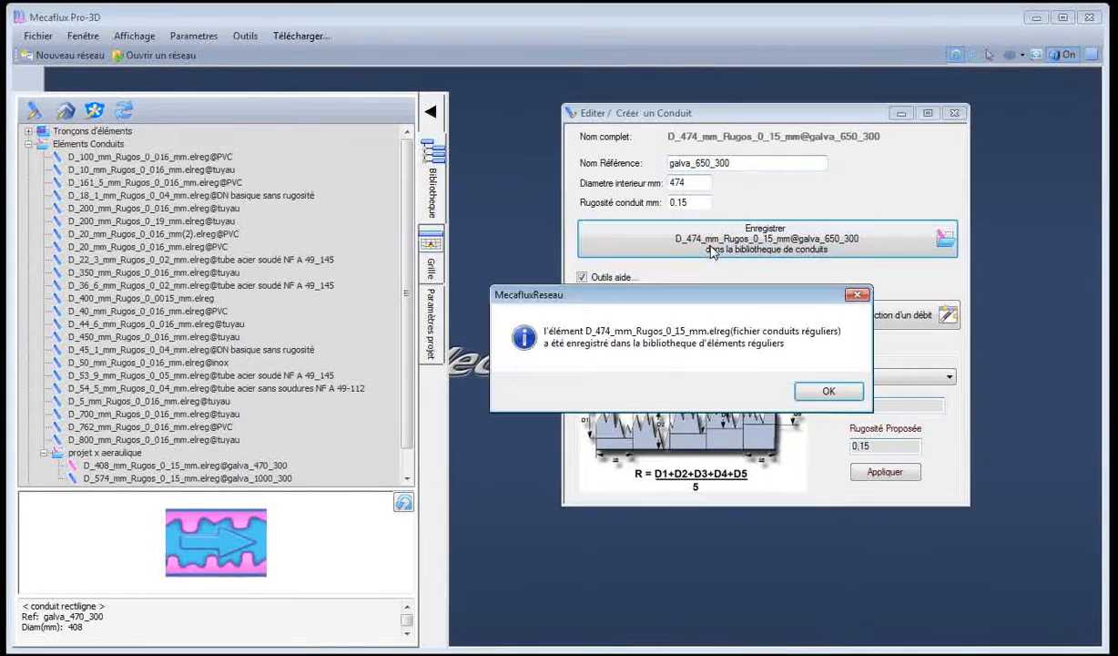
{"action": "left_click", "coordinate": [828, 391]}
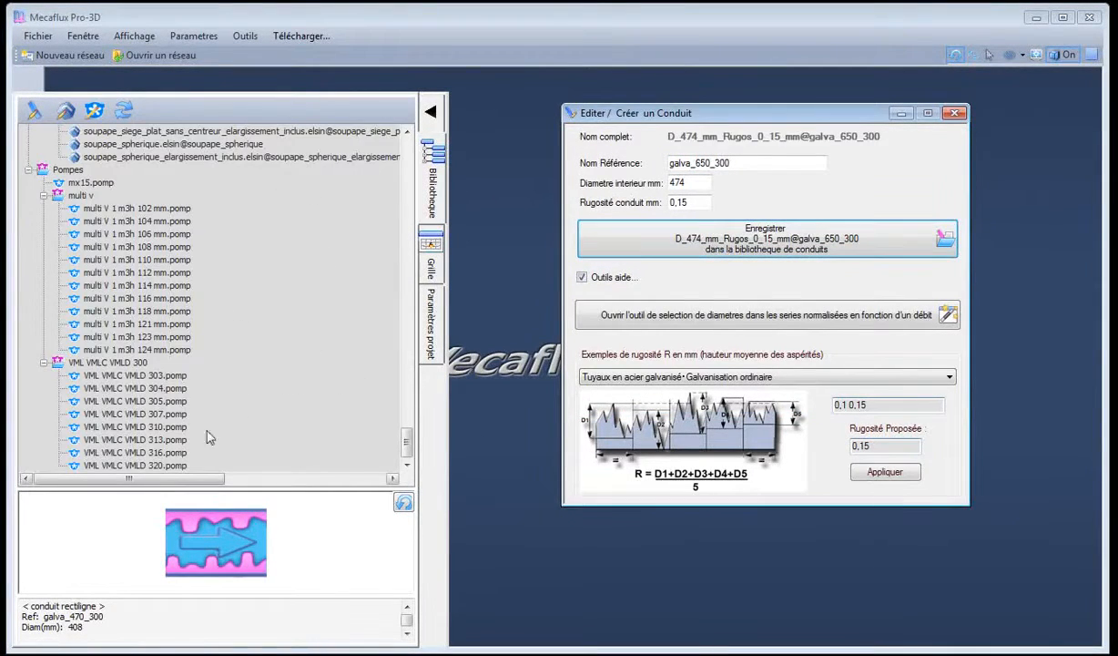
Collapse the Pompes category and move the galva_650_300 conduit into the "projet x aeraulique" folder
{"action": "left_click", "coordinate": [29, 170]}
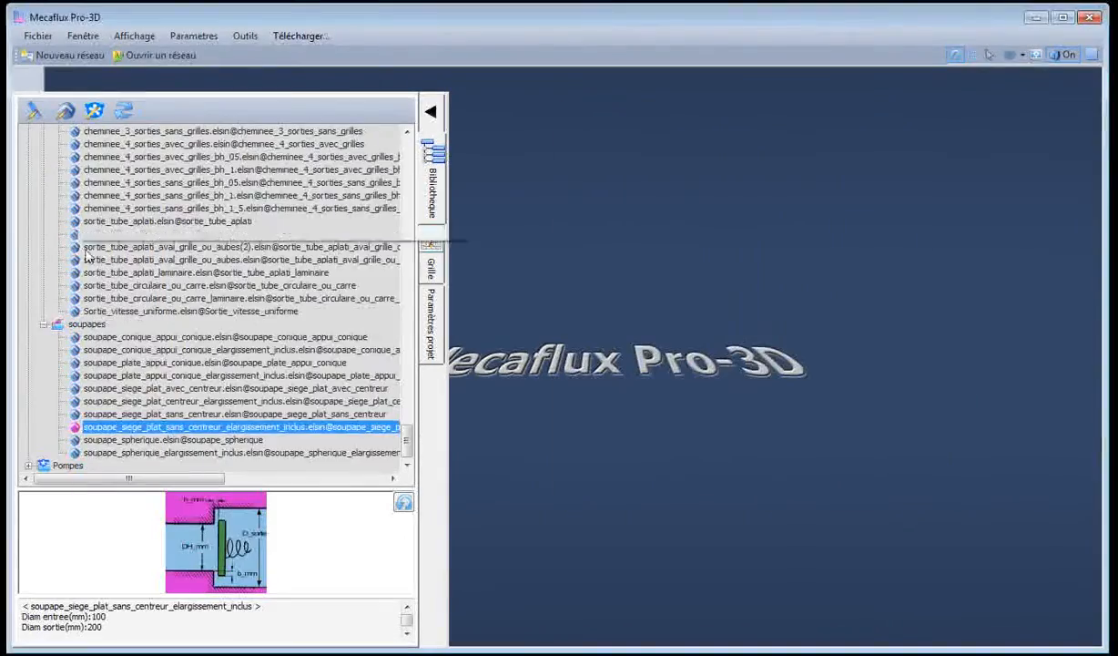
{"action": "left_click_drag", "start_coordinate": [407, 442], "coordinate": [406, 148]}
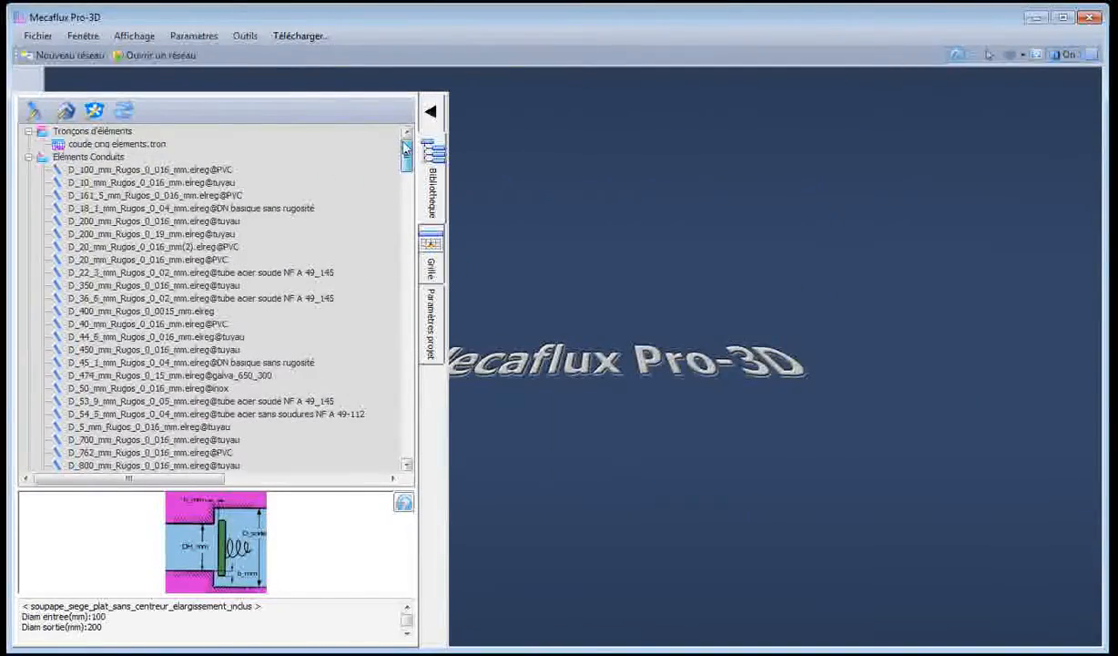
{"action": "scroll", "coordinate": [406, 149], "scroll_direction": "down", "scroll_amount": 2}
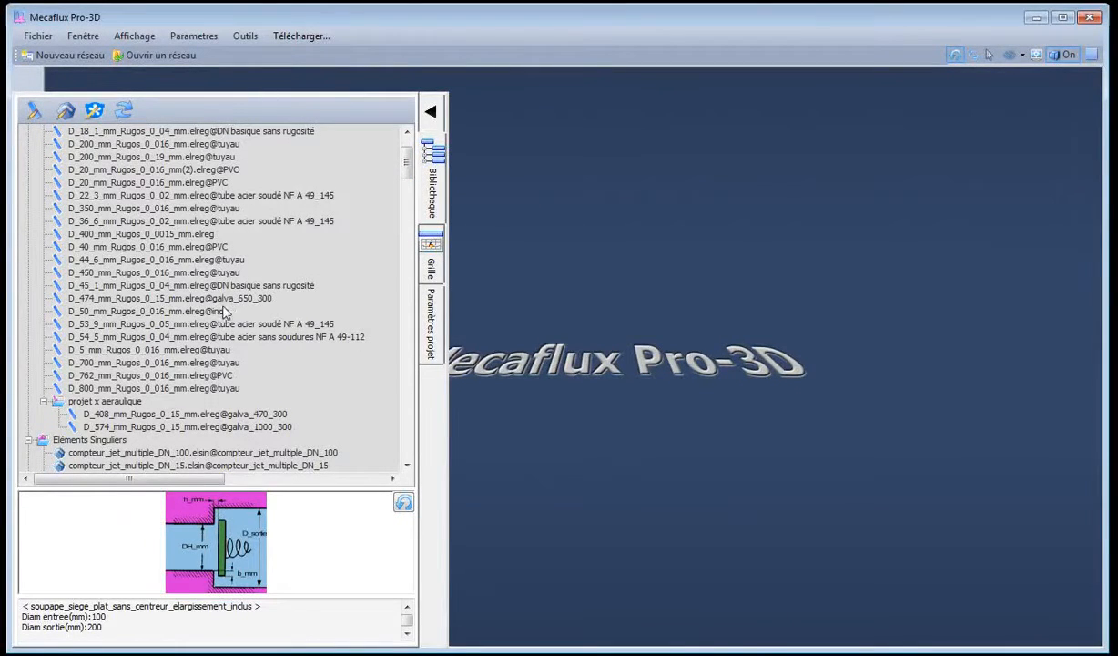
{"action": "left_click", "coordinate": [218, 299]}
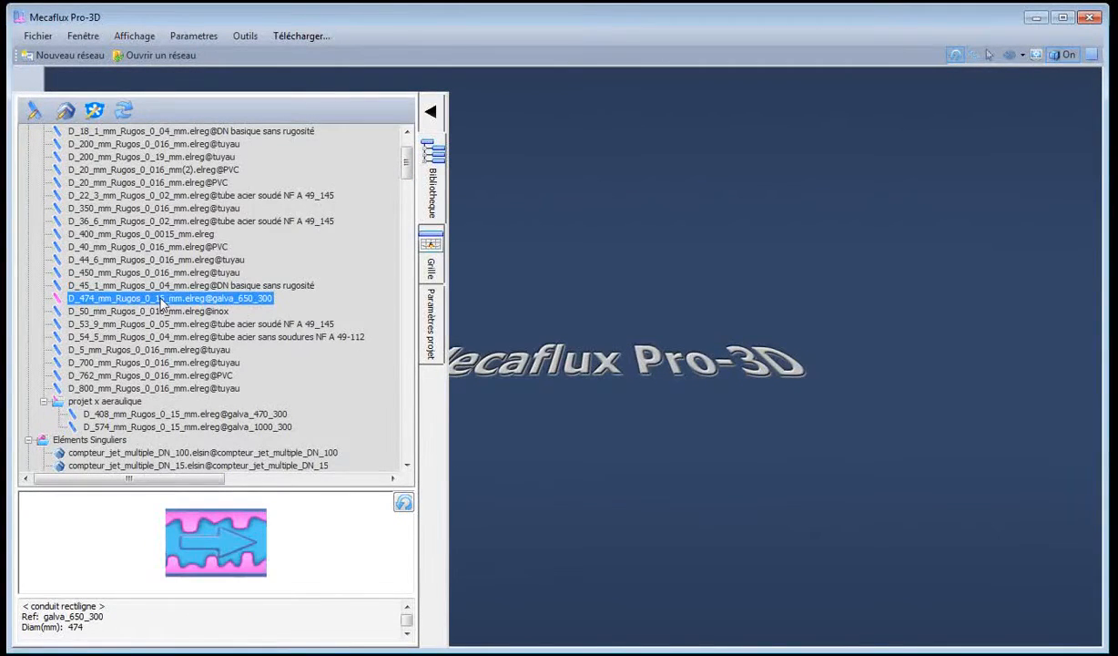
{"action": "left_click_drag", "start_coordinate": [162, 301], "coordinate": [102, 403]}
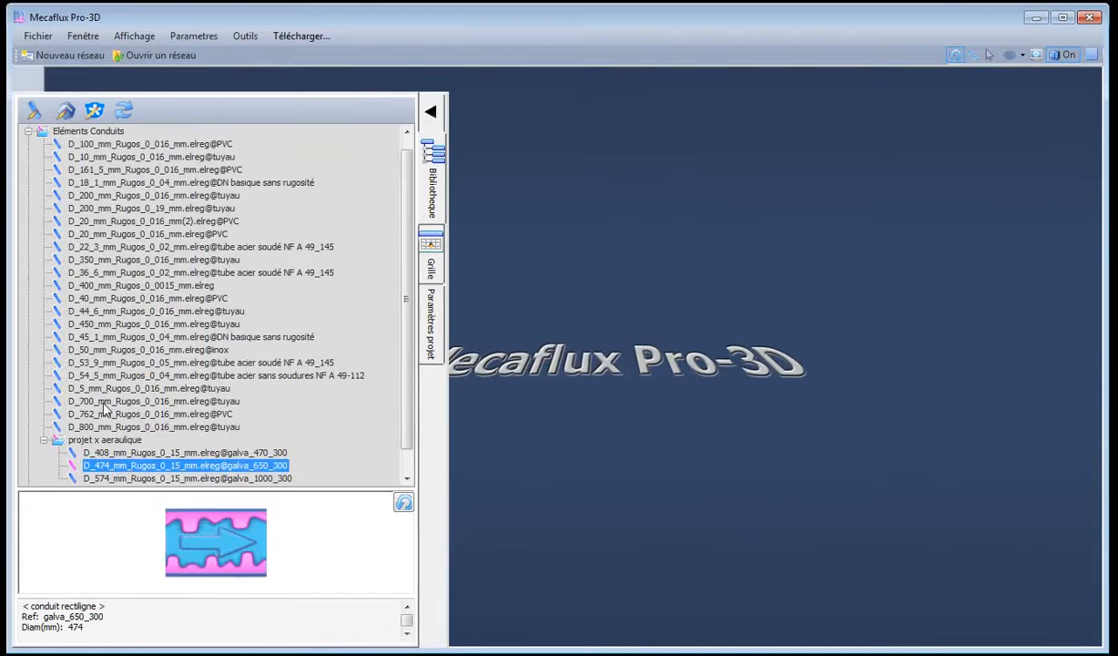
{"action": "left_click_drag", "start_coordinate": [406, 371], "coordinate": [400, 392]}
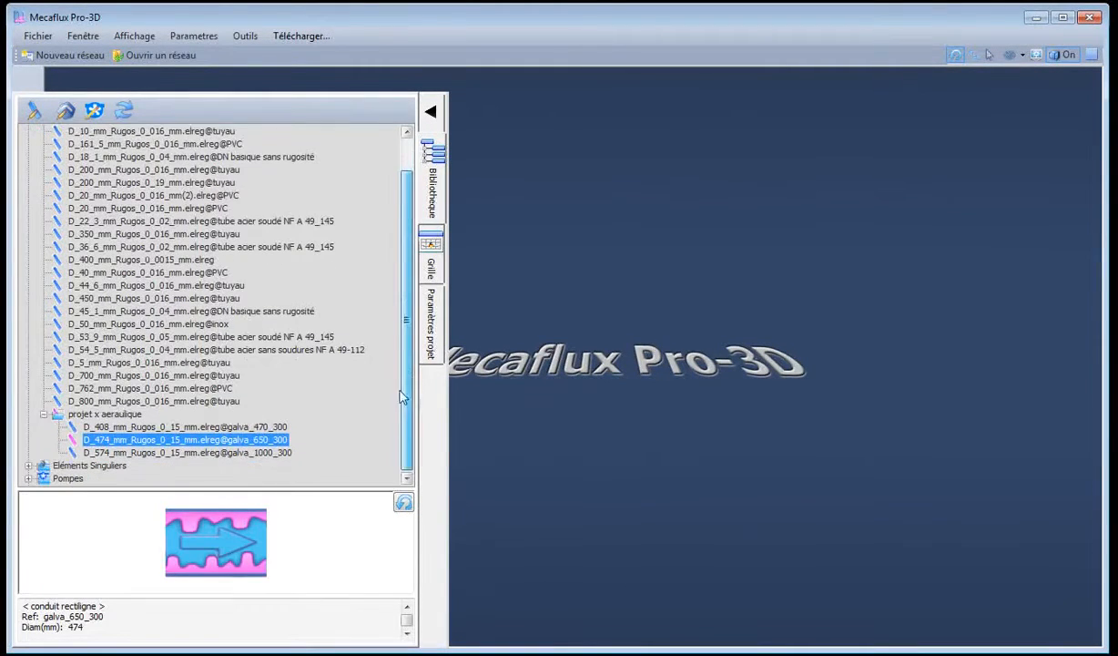
Review the three galvanised conduits in the project folder and examine the duct layout and sizes on the ventilation plan
{"action": "left_click", "coordinate": [225, 427]}
{"action": "left_click", "coordinate": [224, 440]}
{"action": "left_click", "coordinate": [224, 451]}
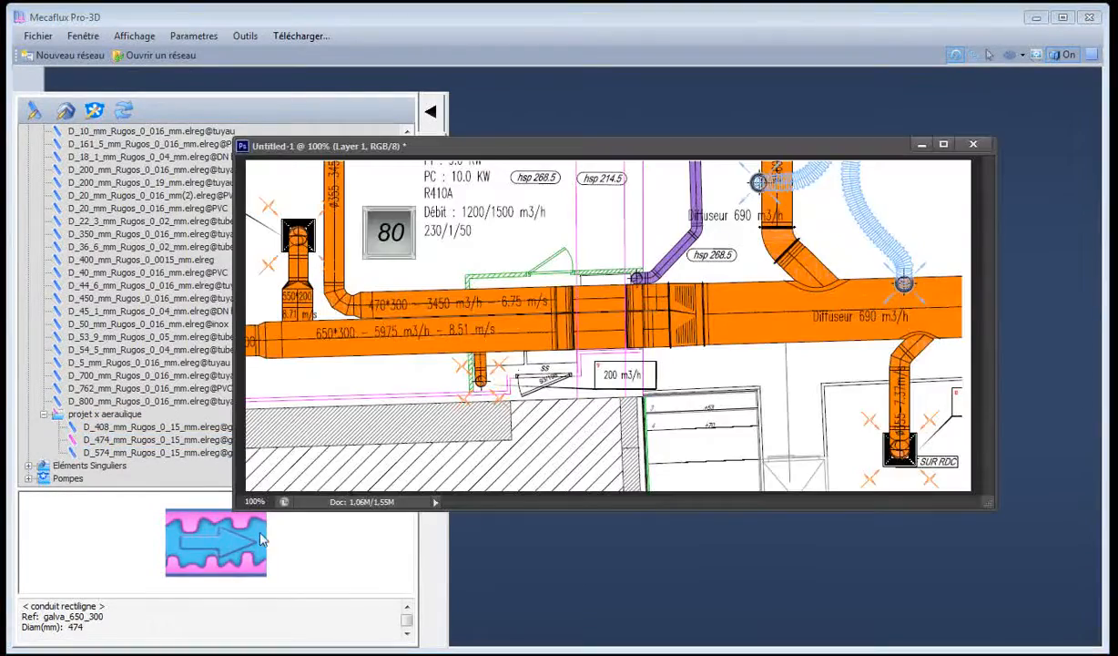
{"action": "left_click_drag", "start_coordinate": [848, 146], "coordinate": [802, 155]}
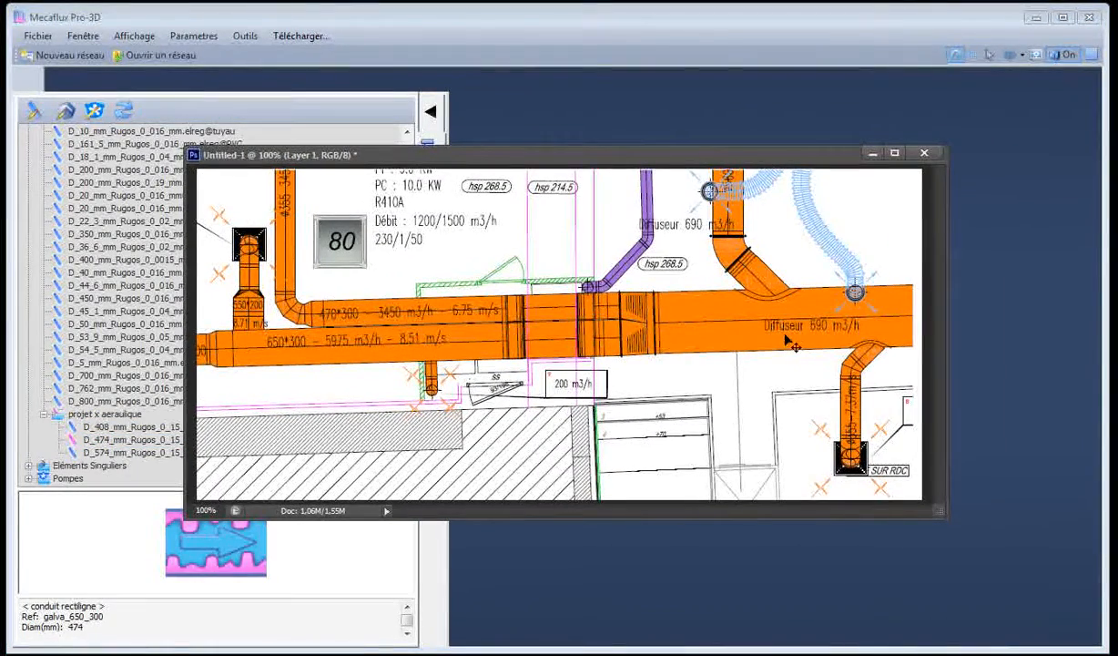
{"action": "left_click_drag", "start_coordinate": [788, 160], "coordinate": [679, 167]}
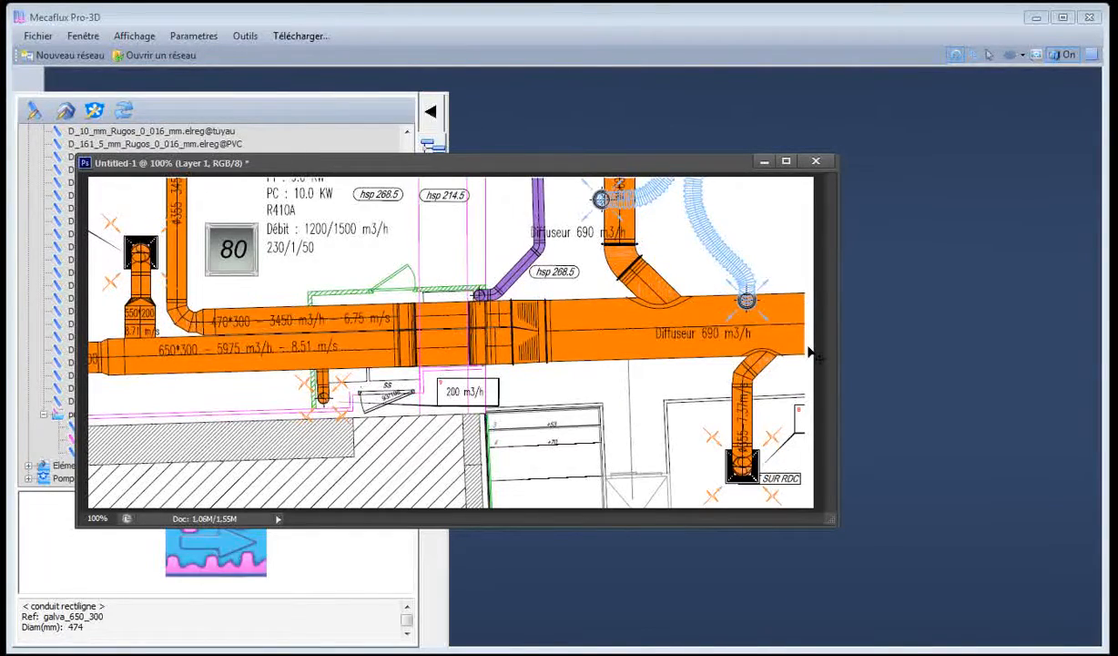
{"action": "left_click_drag", "start_coordinate": [612, 167], "coordinate": [883, 293]}
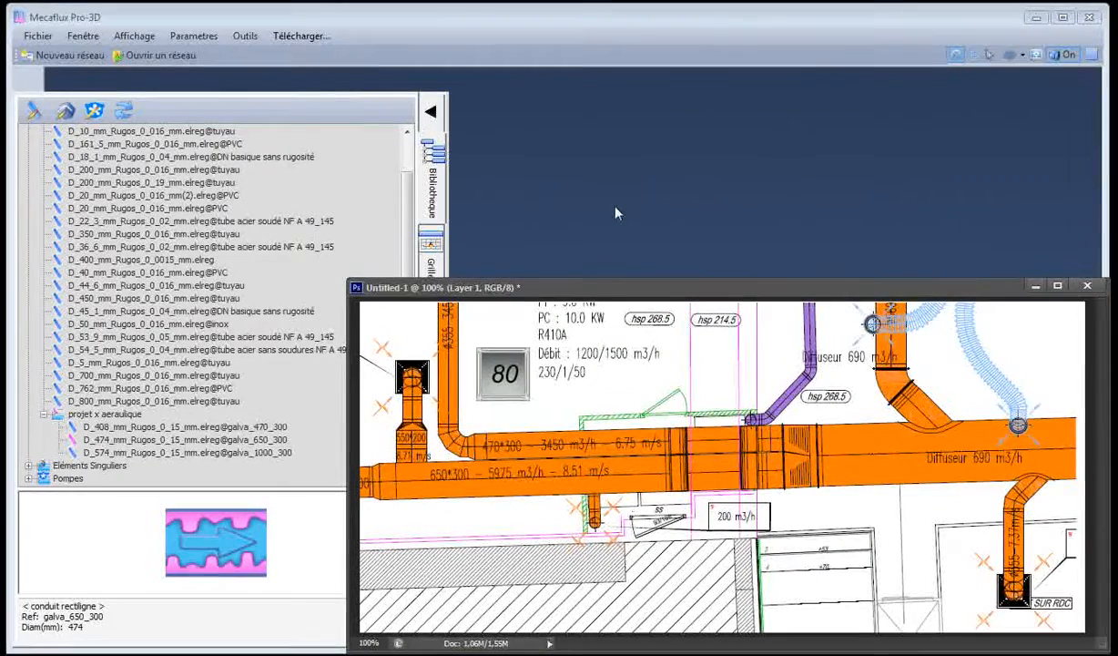
Return to Mecaflux Pro-3D and insert the galva_1000_300 conduit into the 3D workspace to start a new network
{"action": "left_click", "coordinate": [591, 198]}
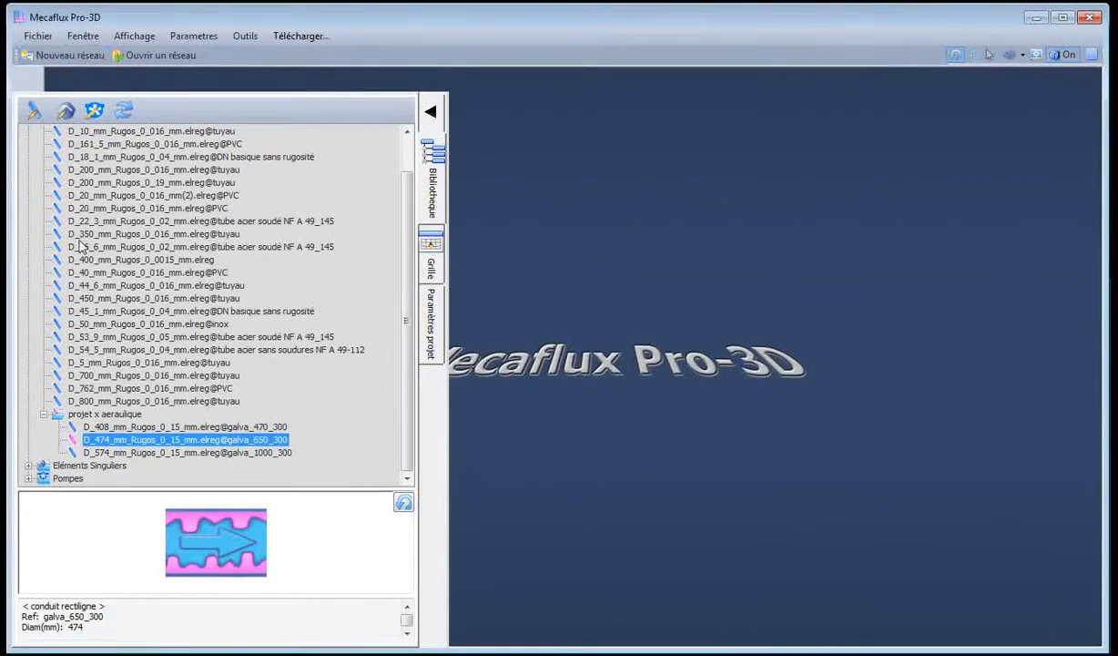
{"action": "left_click", "coordinate": [104, 452]}
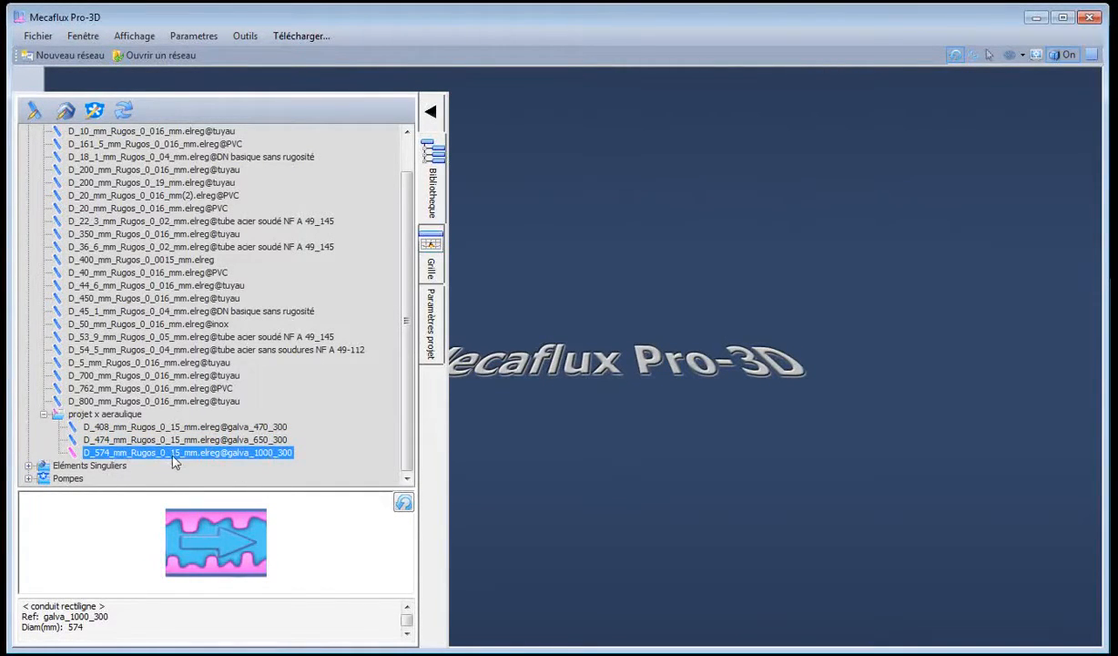
{"action": "left_click_drag", "start_coordinate": [175, 454], "coordinate": [622, 254]}
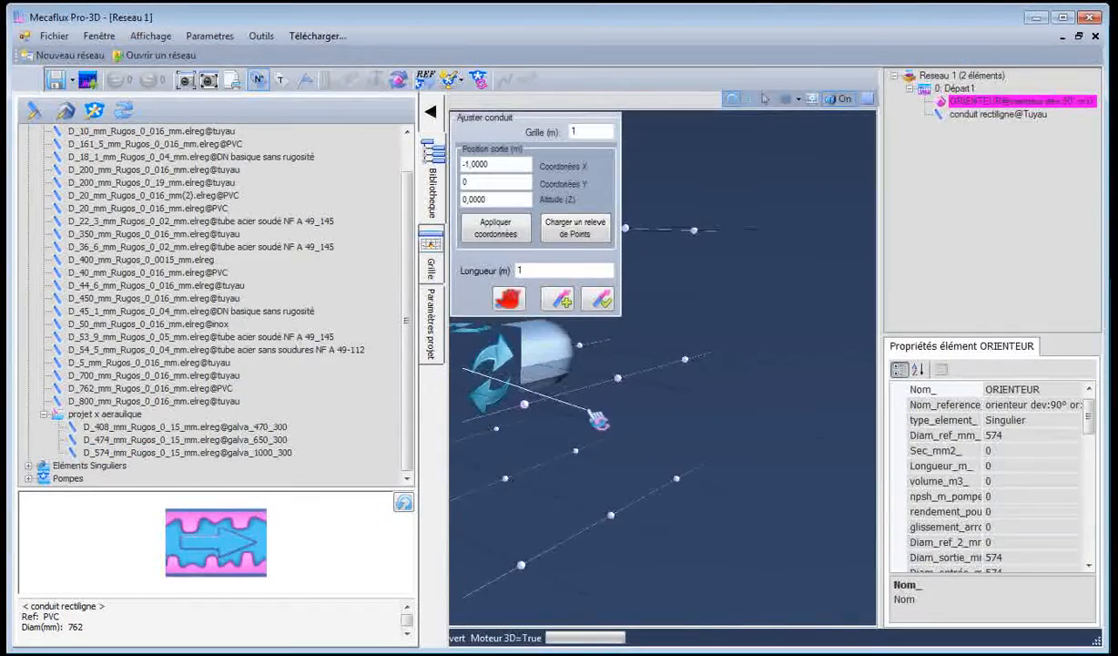
Hide the library and place the first conduit with its outlet at X -1, Y 0, altitude 0 and a length of 1 m
{"action": "scroll", "coordinate": [584, 438], "scroll_direction": "down", "scroll_amount": 3}
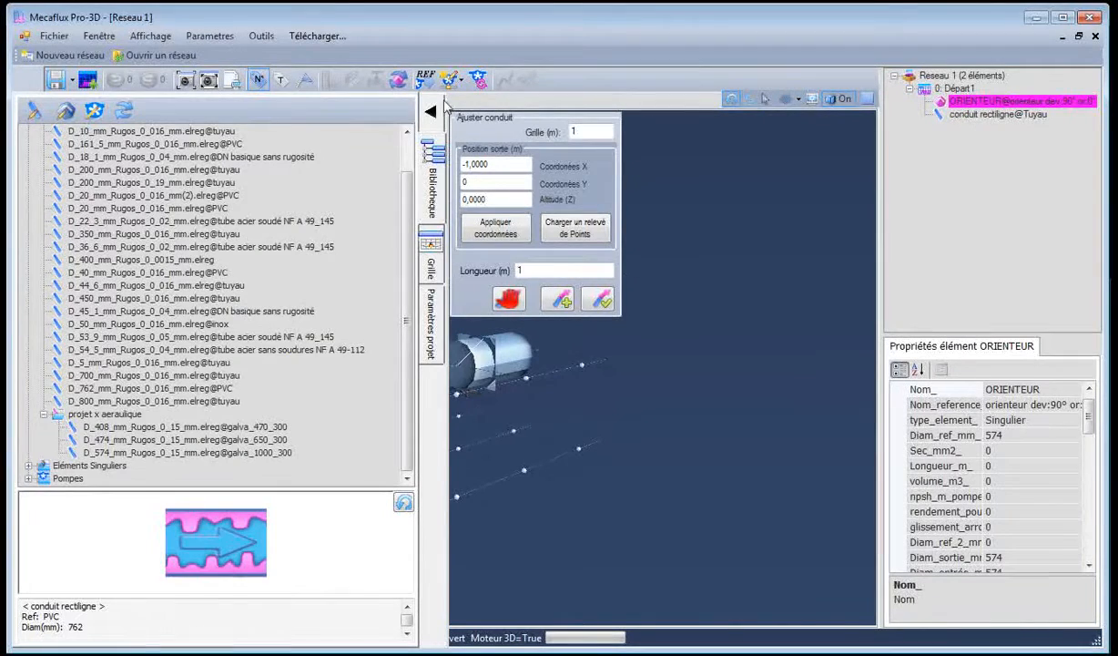
{"action": "left_click", "coordinate": [430, 111]}
{"action": "left_click_drag", "start_coordinate": [510, 410], "coordinate": [444, 448]}
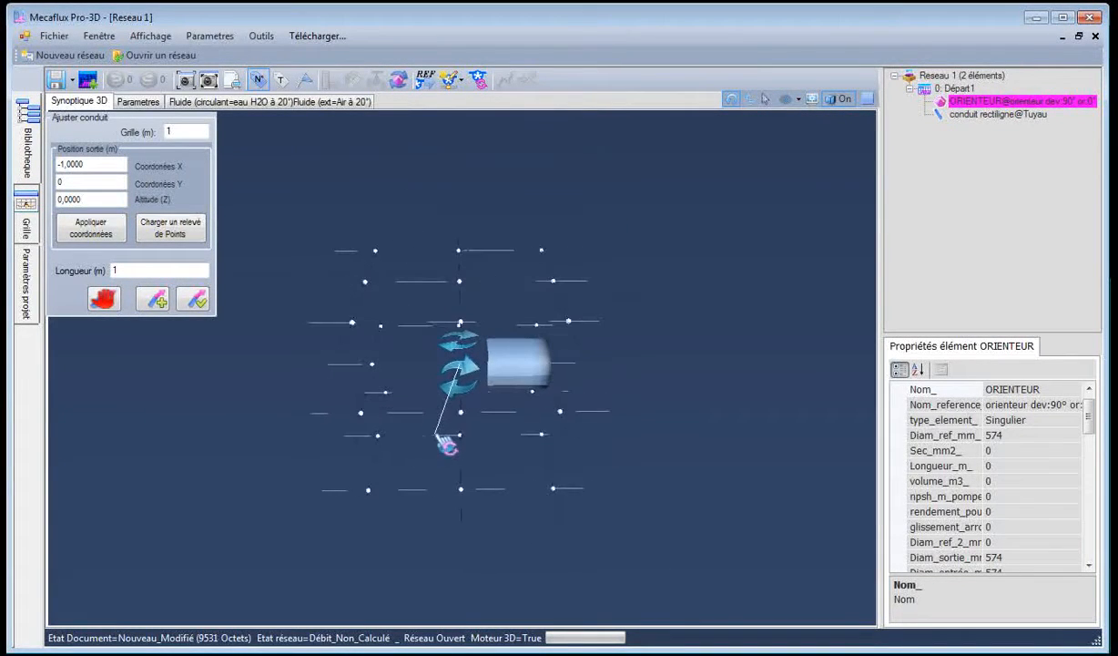
{"action": "left_click", "coordinate": [193, 300]}
Examine the placed conduit in 3D and compare it with the main duct on the ventilation plan
{"action": "left_click", "coordinate": [546, 376]}
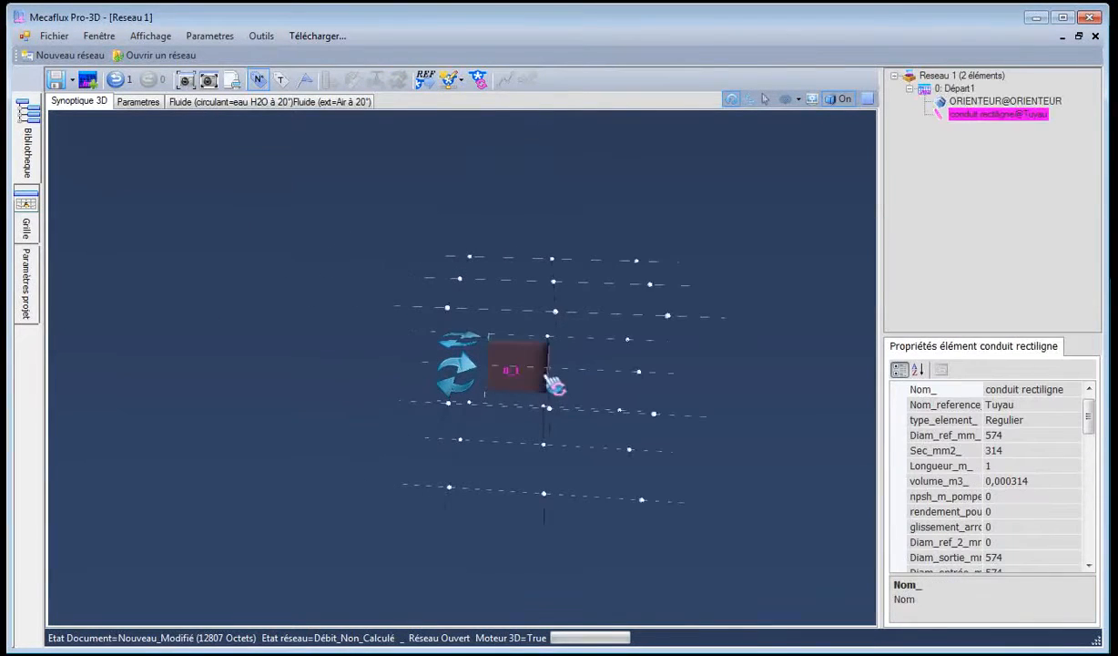
{"action": "scroll", "coordinate": [510, 390], "scroll_direction": "up", "scroll_amount": 3}
{"action": "scroll", "coordinate": [611, 394], "scroll_direction": "down", "scroll_amount": 1}
{"action": "left_click_drag", "start_coordinate": [555, 379], "coordinate": [590, 401]}
{"action": "left_click", "coordinate": [576, 284]}
{"action": "scroll", "coordinate": [686, 341], "scroll_direction": "down", "scroll_amount": 1}
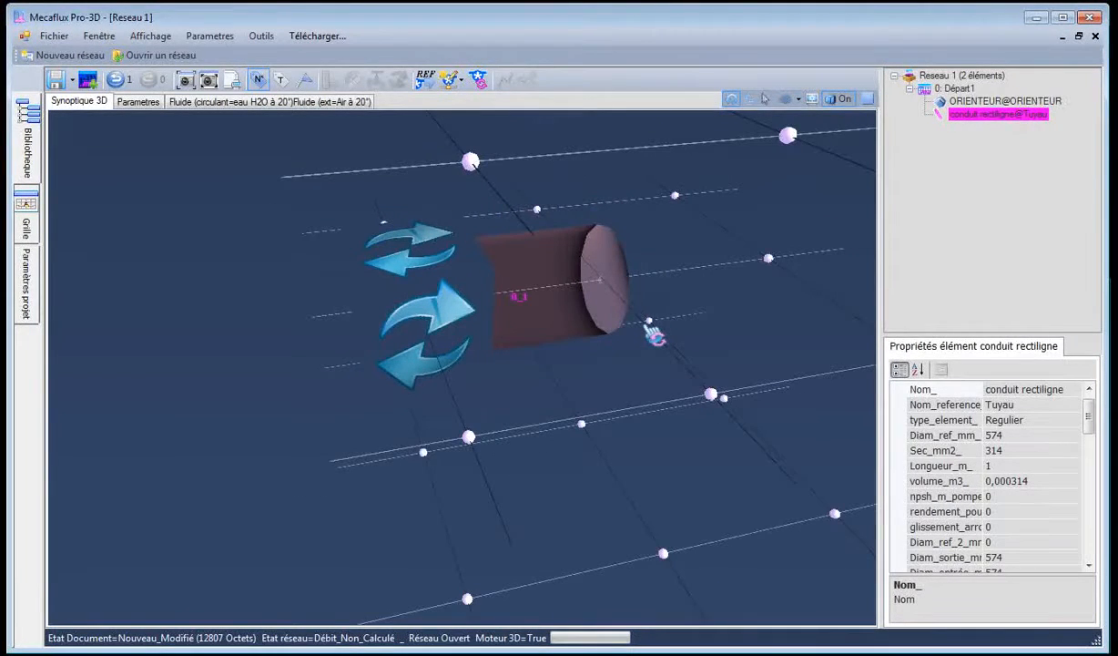
{"action": "key", "text": "alt+Tab"}
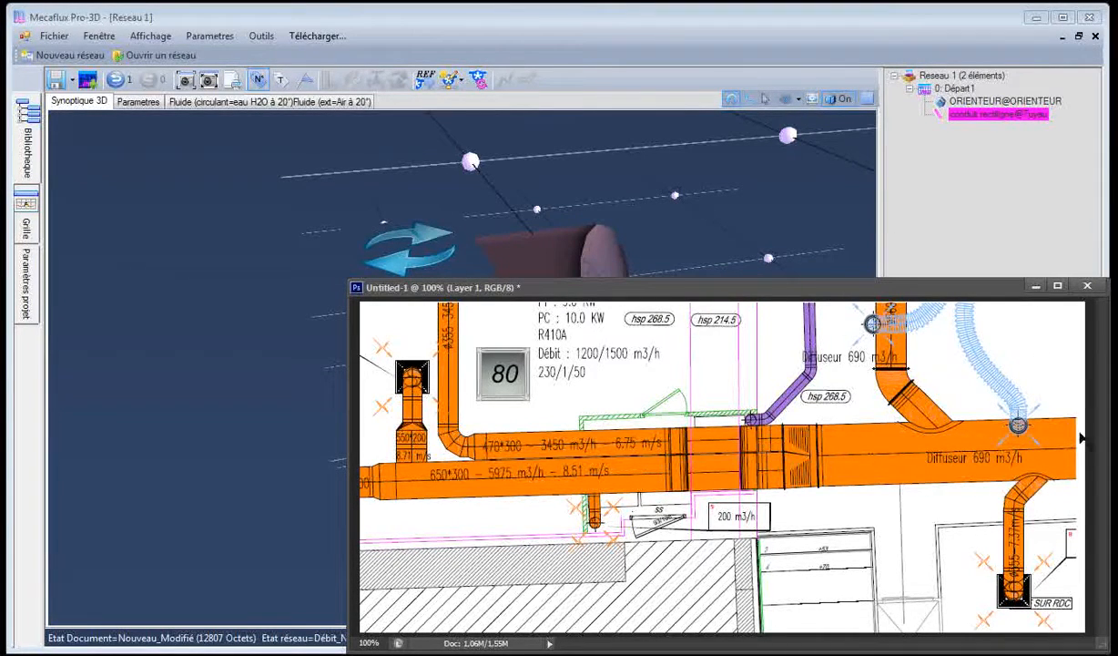
{"action": "left_click", "coordinate": [494, 257]}
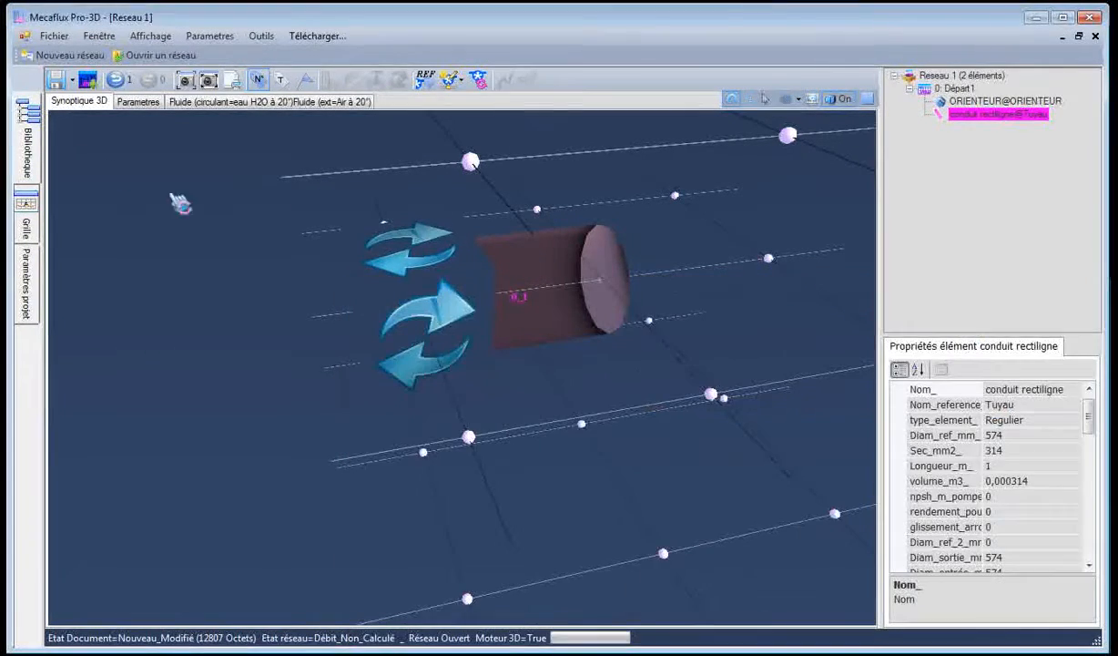
Check the straight conduit's length setting and keep it at 1 m
{"action": "right_click", "coordinate": [547, 219]}
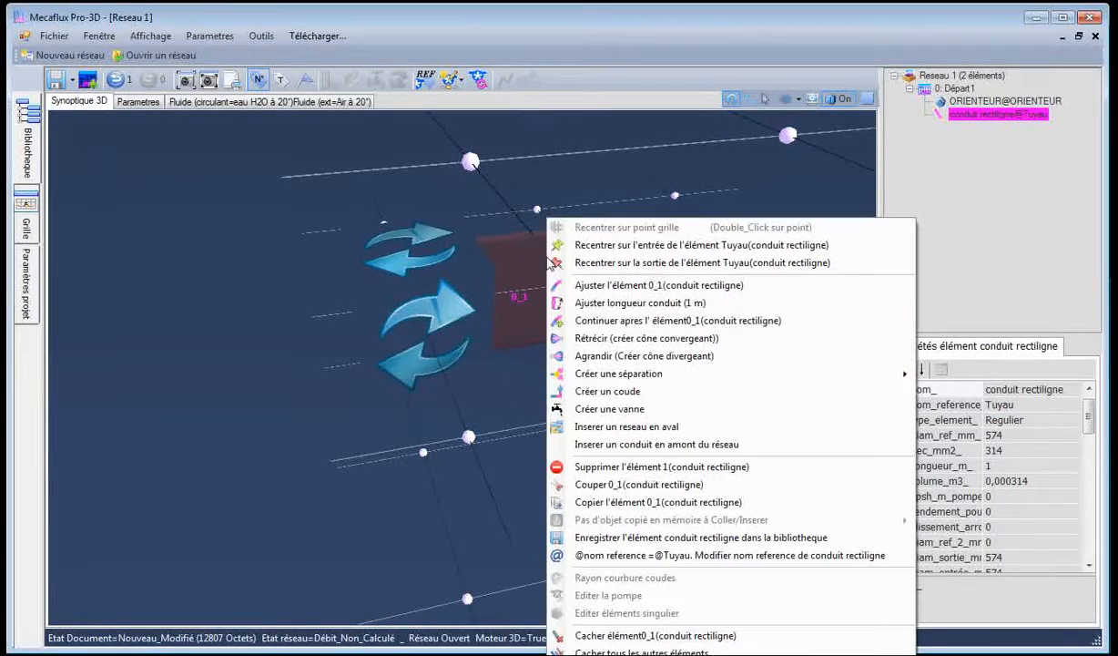
{"action": "left_click", "coordinate": [582, 306]}
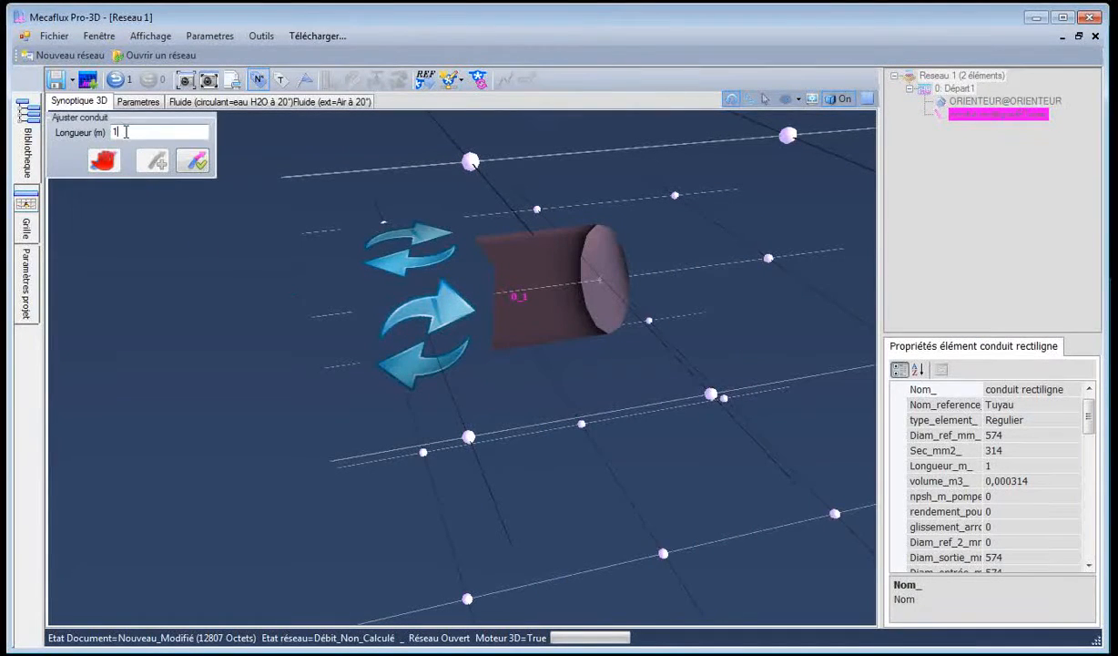
{"action": "left_click", "coordinate": [192, 160]}
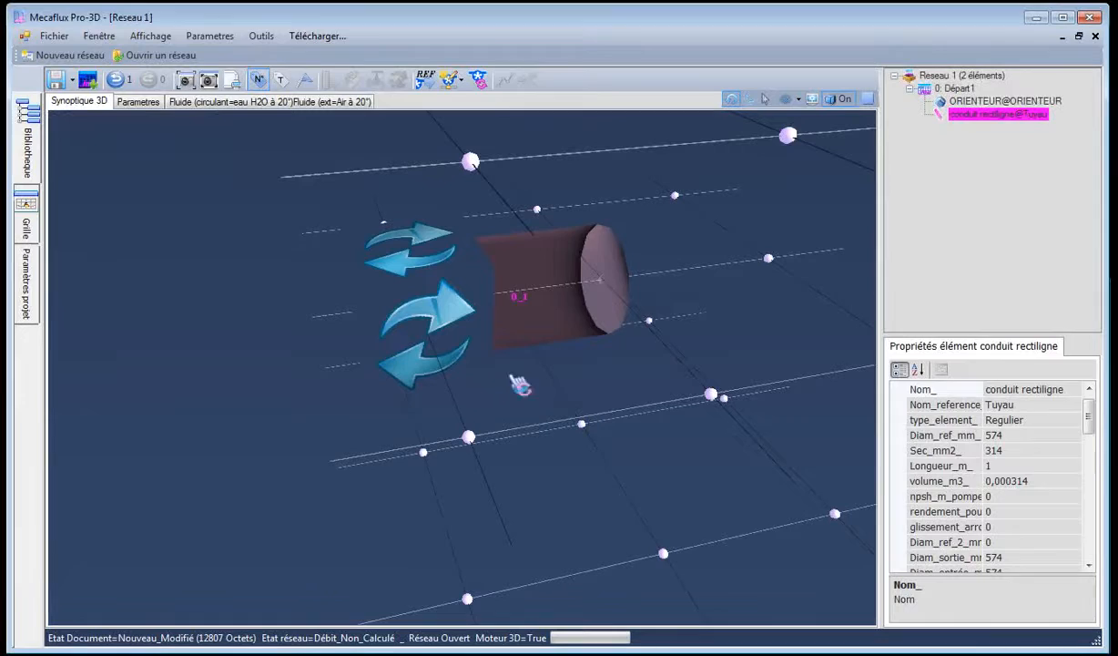
Create a 90° separation fitting at the outlet of the straight conduit
{"action": "left_click", "coordinate": [619, 328]}
{"action": "right_click", "coordinate": [617, 326]}
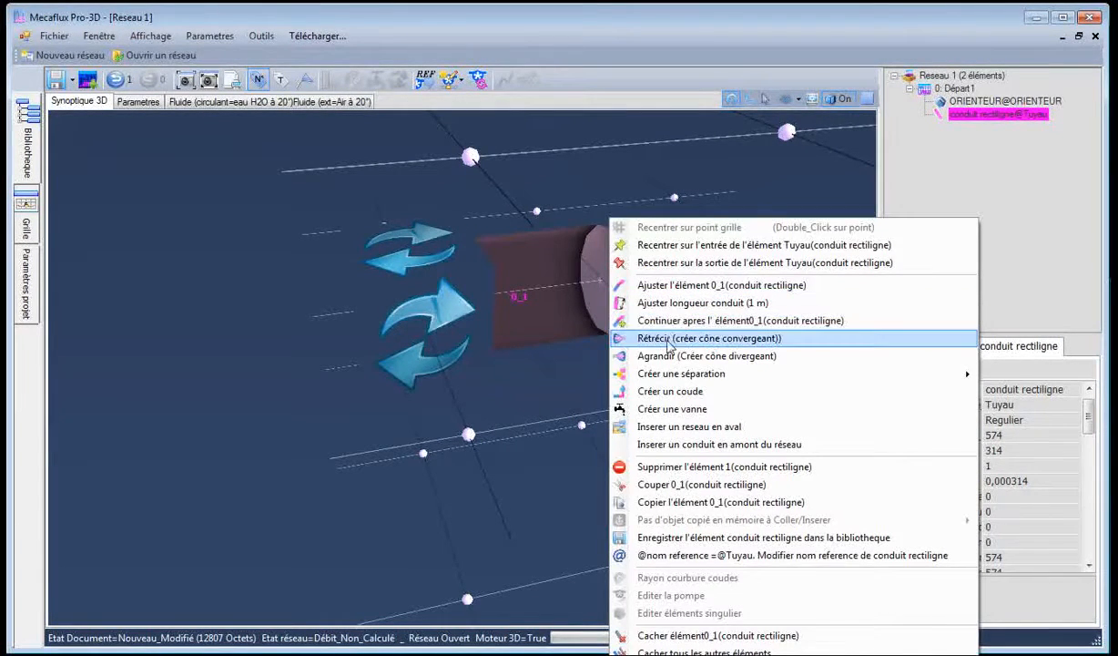
{"action": "mouse_move", "coordinate": [669, 381]}
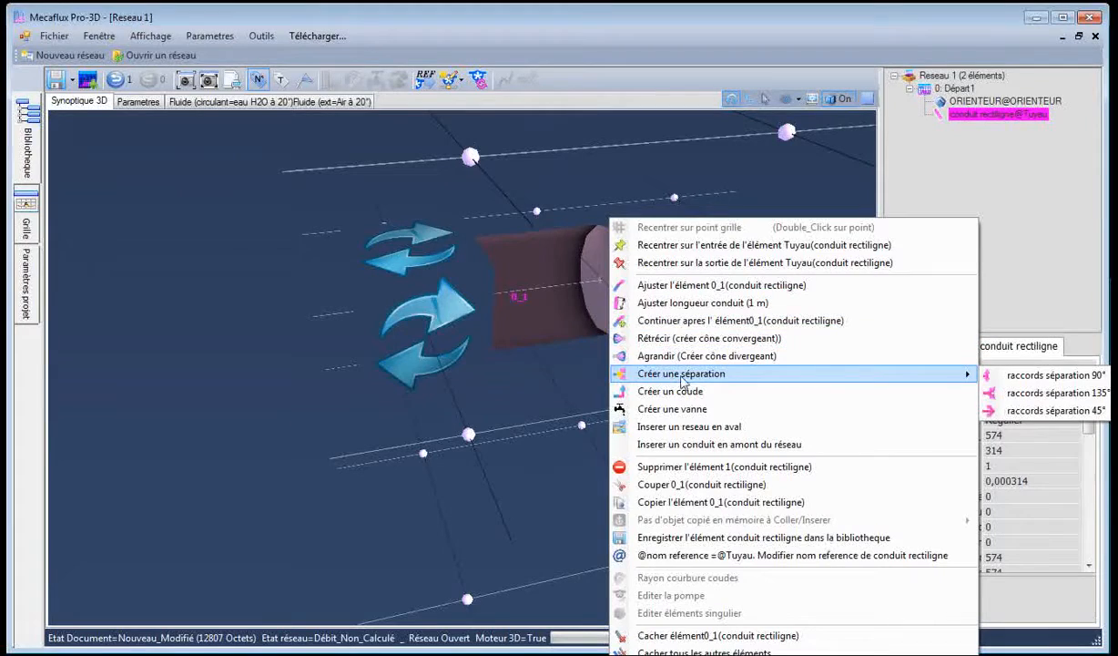
{"action": "left_click", "coordinate": [1054, 375]}
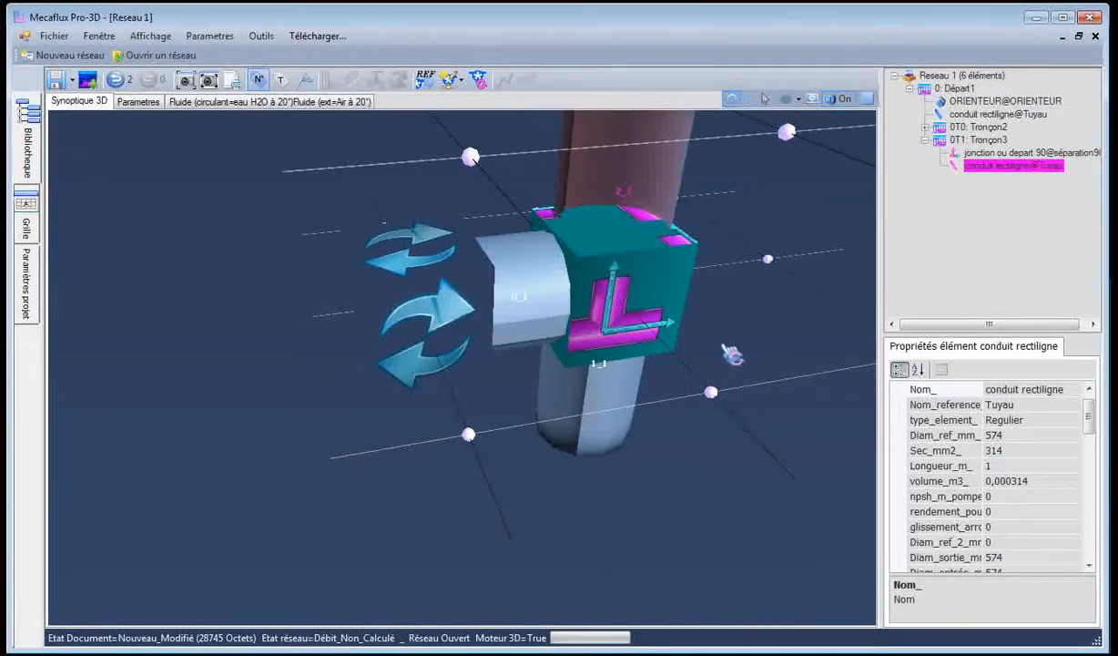
Adjust the separation's upper branch to run straight on, with its outlet at X -2, Y 0, altitude 0 and 1 m long
{"action": "right_click", "coordinate": [549, 292]}
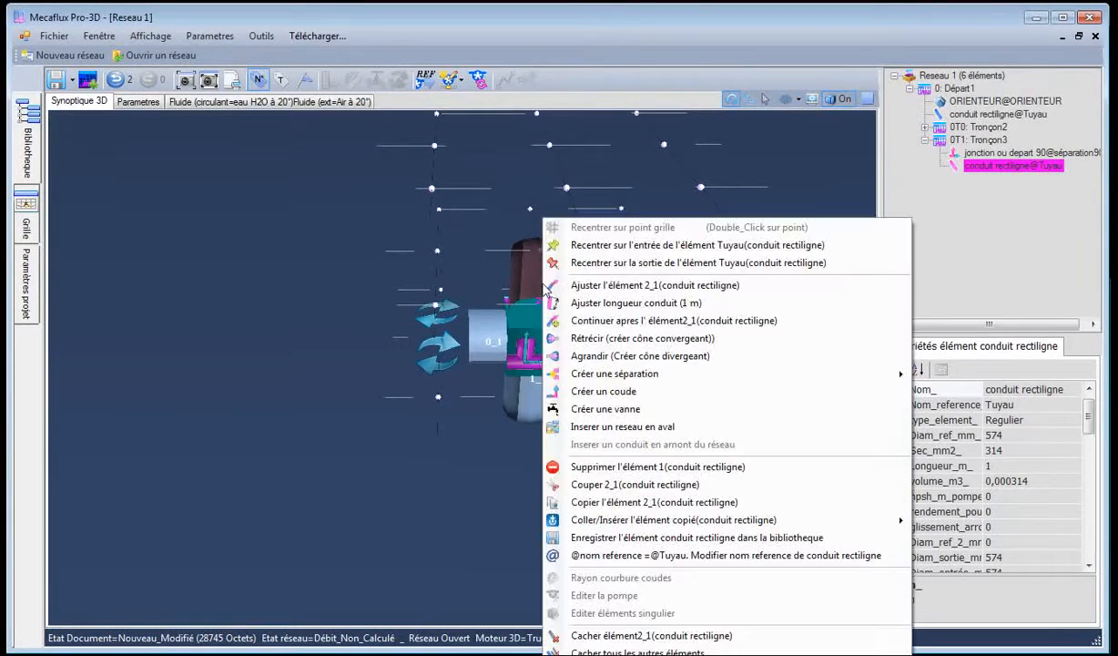
{"action": "left_click", "coordinate": [609, 286]}
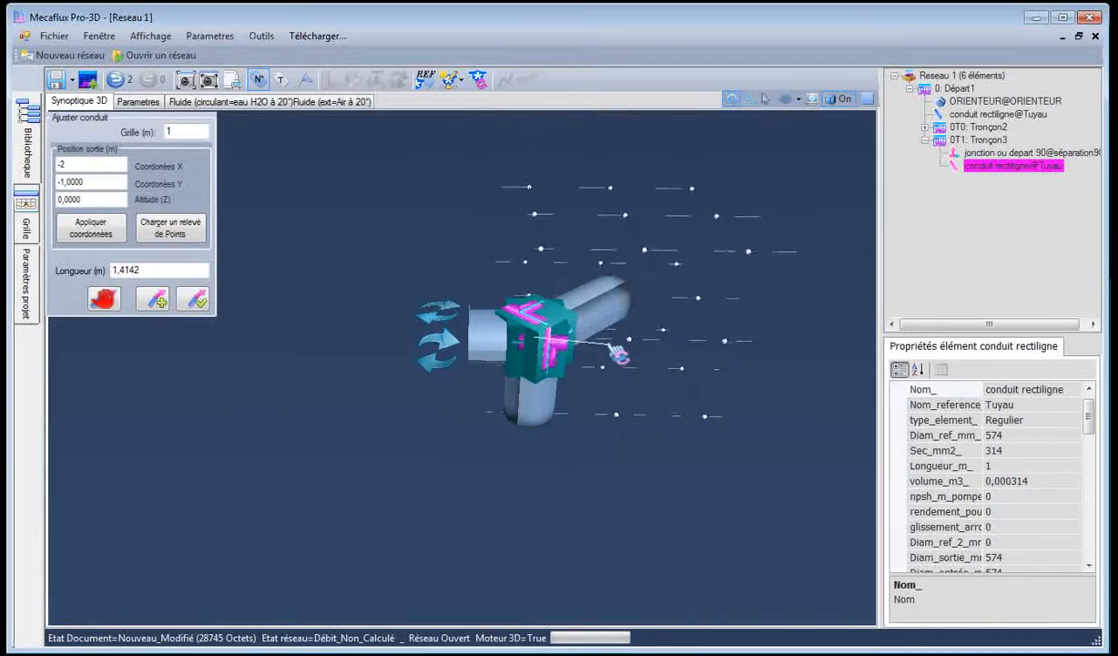
{"action": "left_click", "coordinate": [528, 378]}
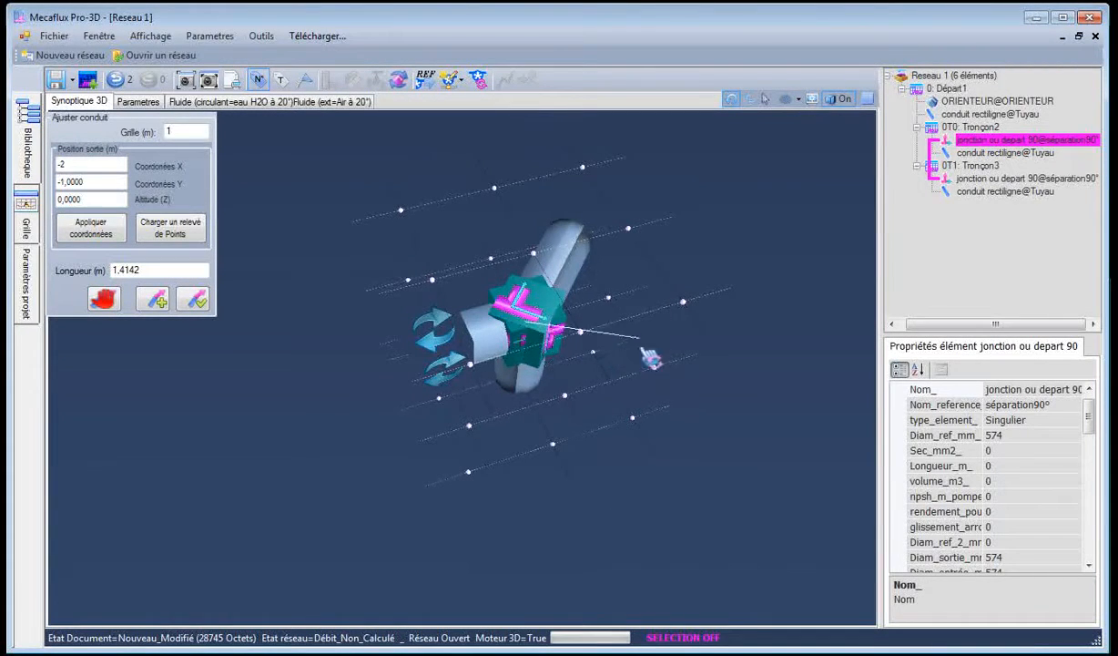
{"action": "scroll", "coordinate": [592, 328], "scroll_direction": "up", "scroll_amount": 4}
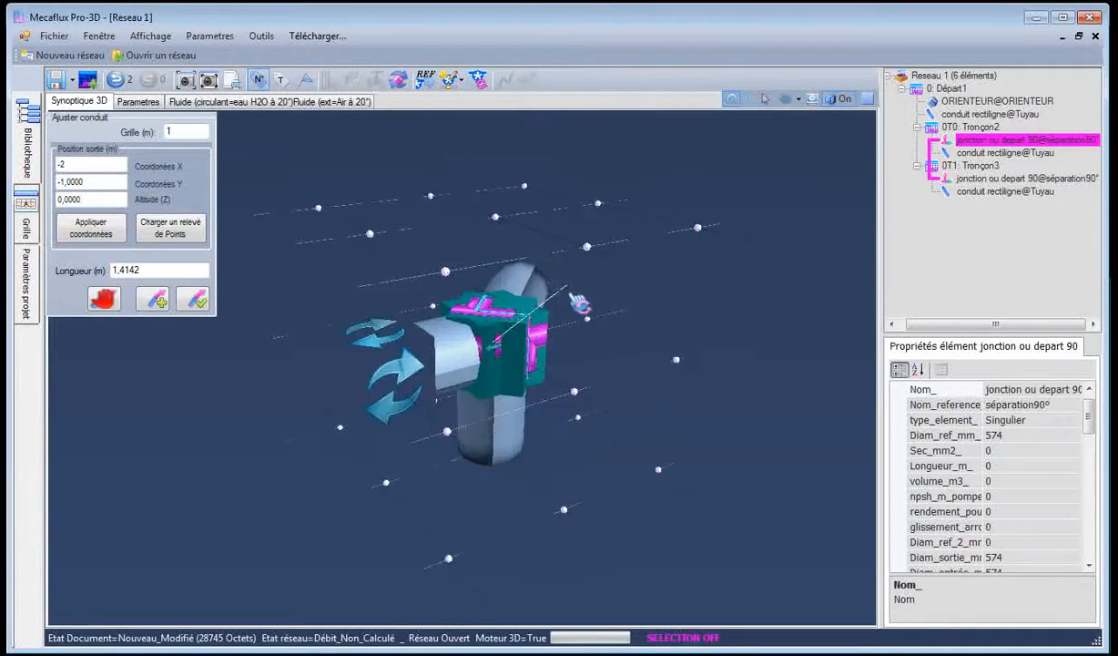
{"action": "left_click_drag", "start_coordinate": [608, 346], "coordinate": [642, 369]}
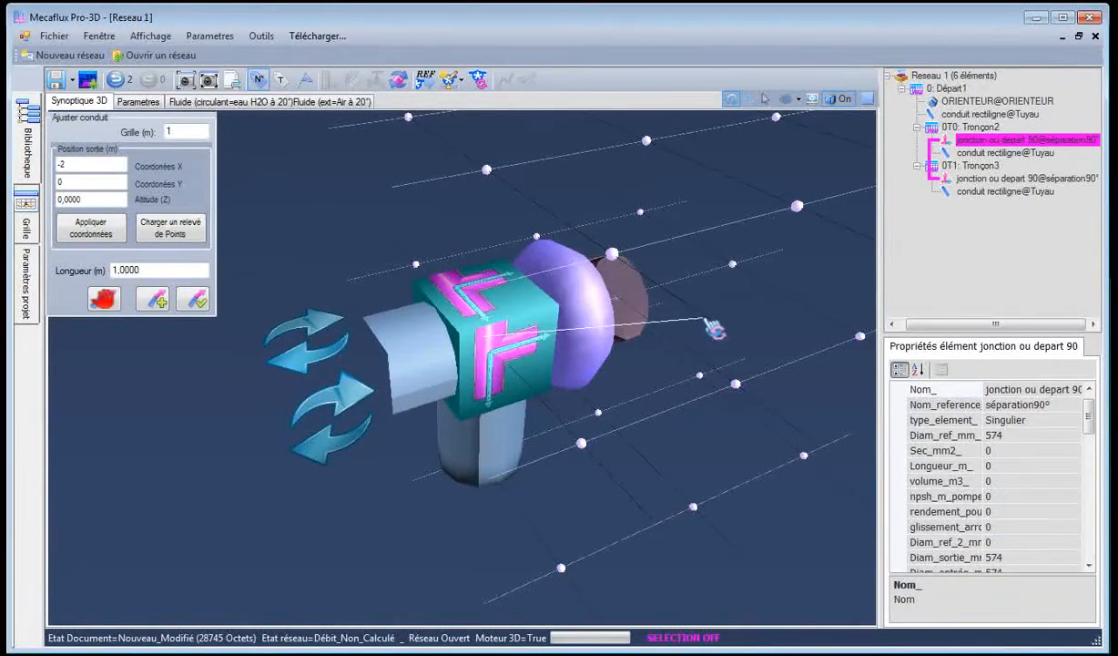
{"action": "left_click", "coordinate": [701, 321]}
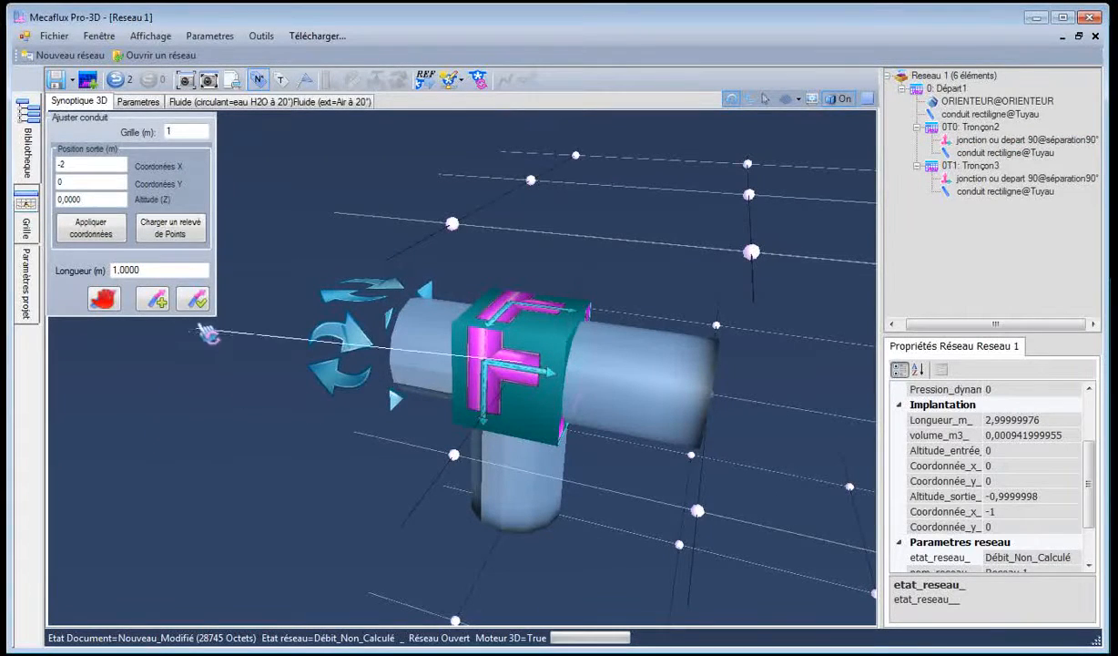
{"action": "left_click", "coordinate": [193, 299]}
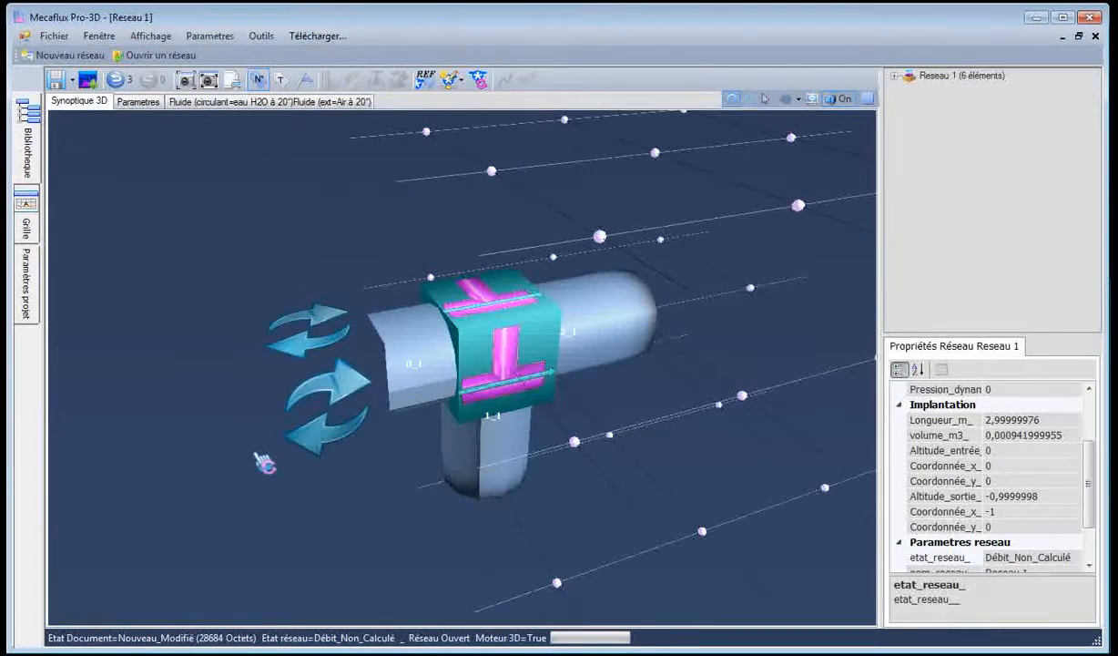
Redirect the separation's downward branch sideways, with its outlet at X -1, Y 1, altitude 0 and a length of 1 m
{"action": "left_click", "coordinate": [490, 451]}
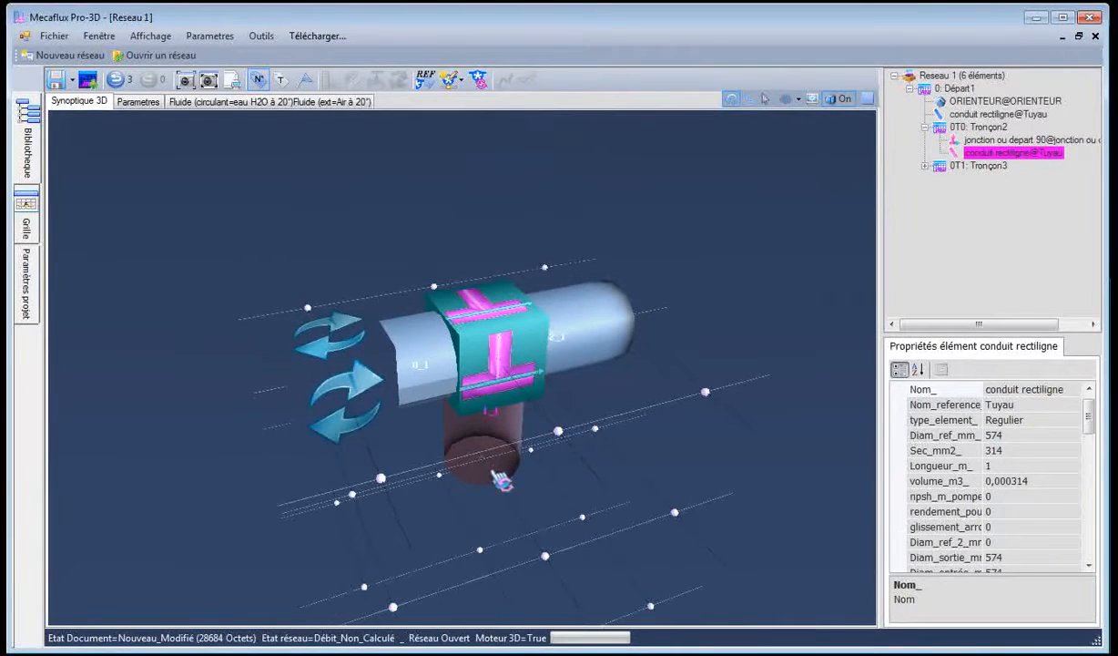
{"action": "left_click", "coordinate": [539, 507]}
{"action": "left_click", "coordinate": [494, 439]}
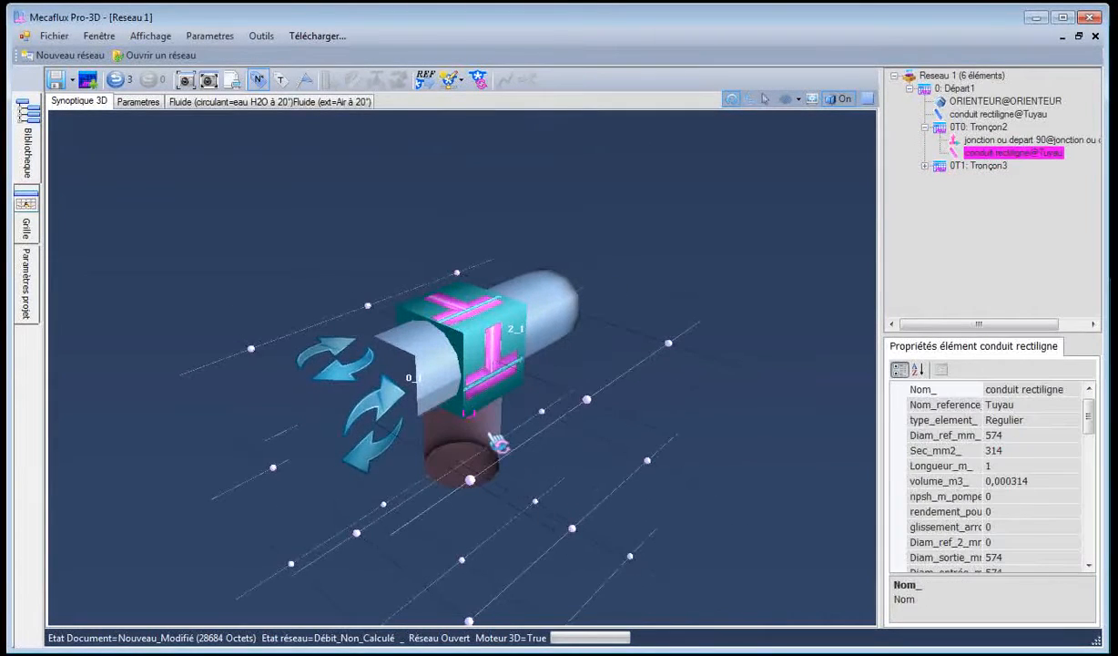
{"action": "right_click", "coordinate": [495, 441]}
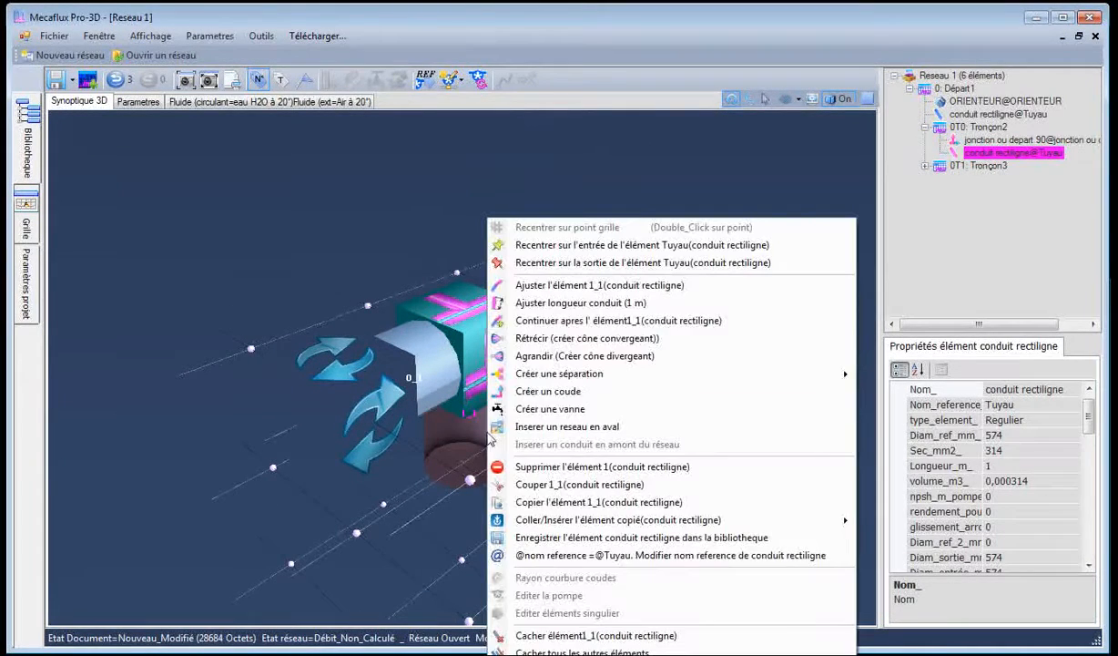
{"action": "left_click", "coordinate": [528, 285]}
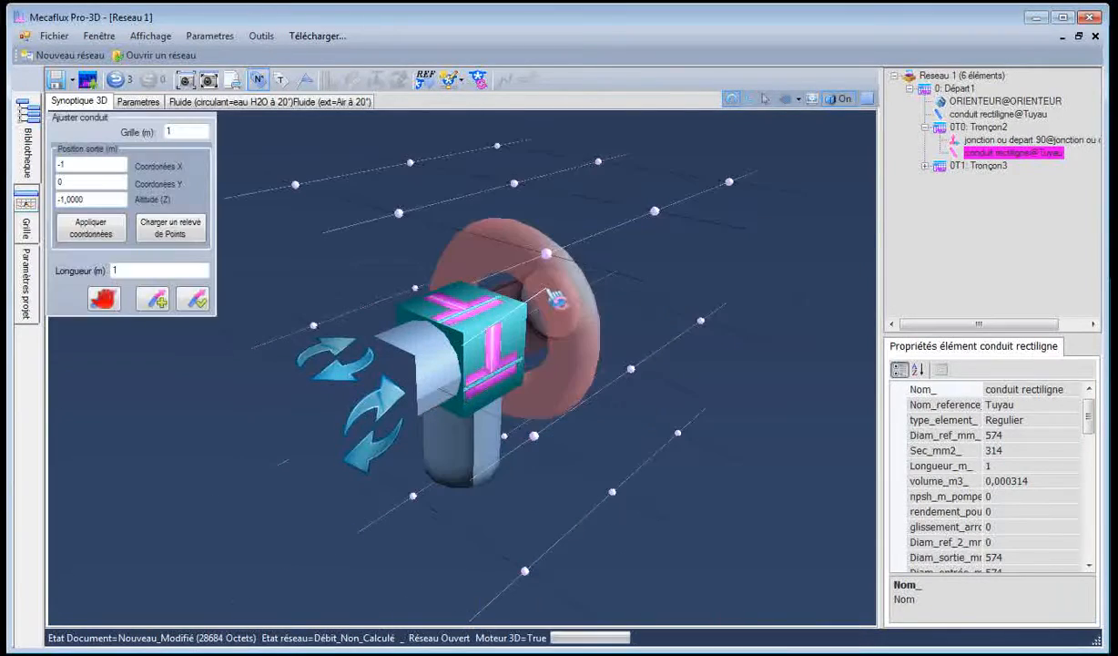
{"action": "left_click_drag", "start_coordinate": [558, 299], "coordinate": [482, 301]}
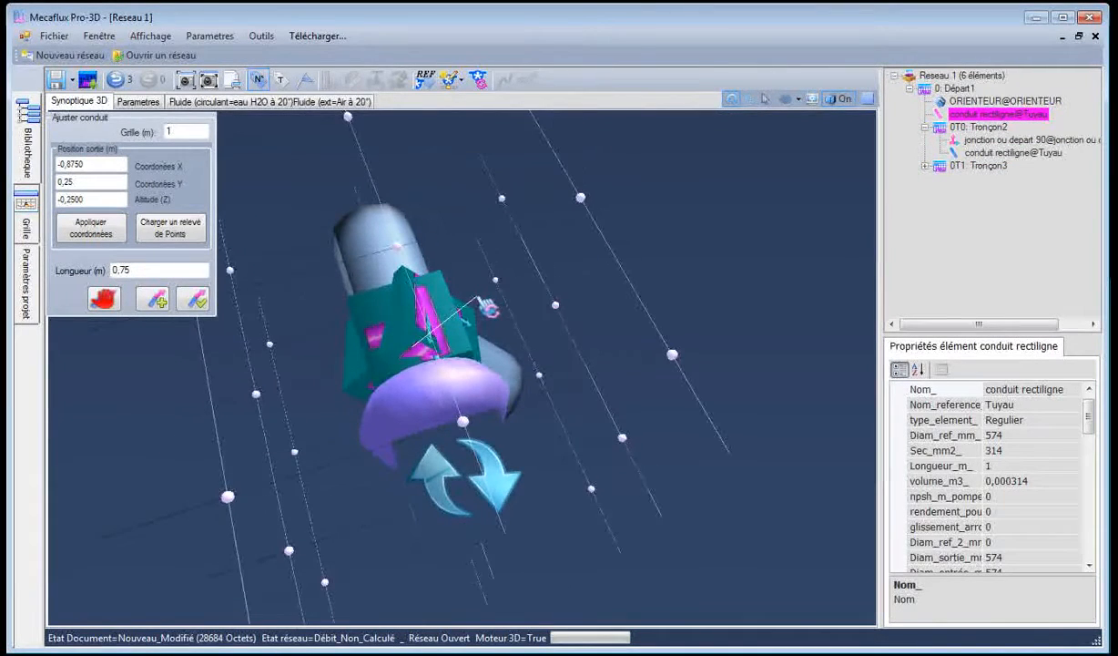
{"action": "left_click_drag", "start_coordinate": [553, 313], "coordinate": [564, 316]}
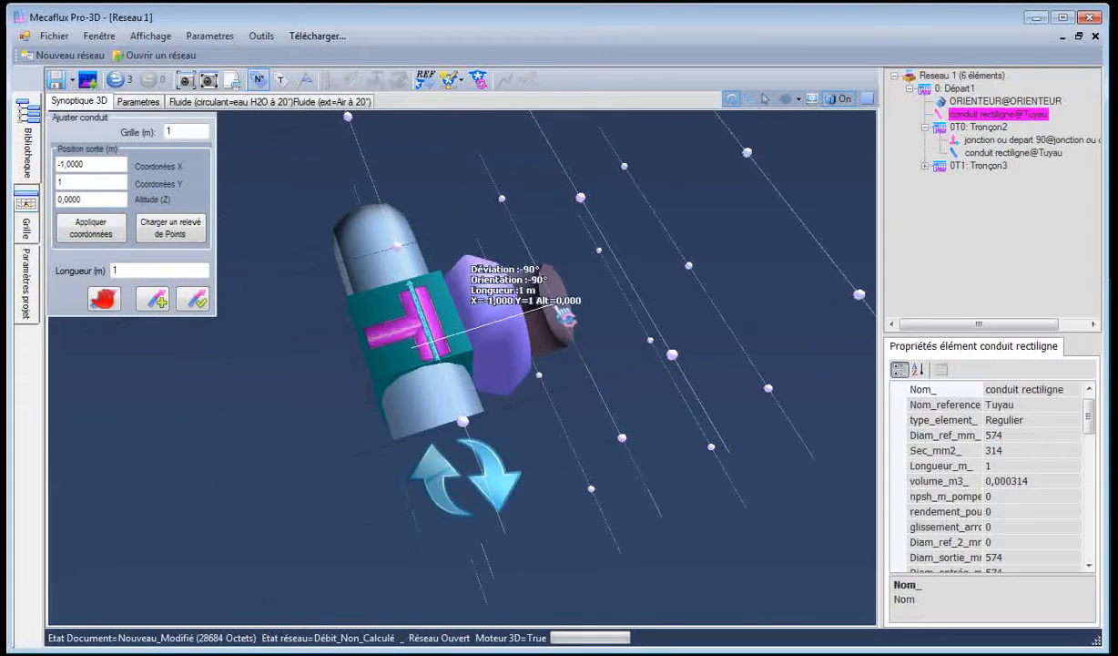
{"action": "left_click", "coordinate": [563, 315]}
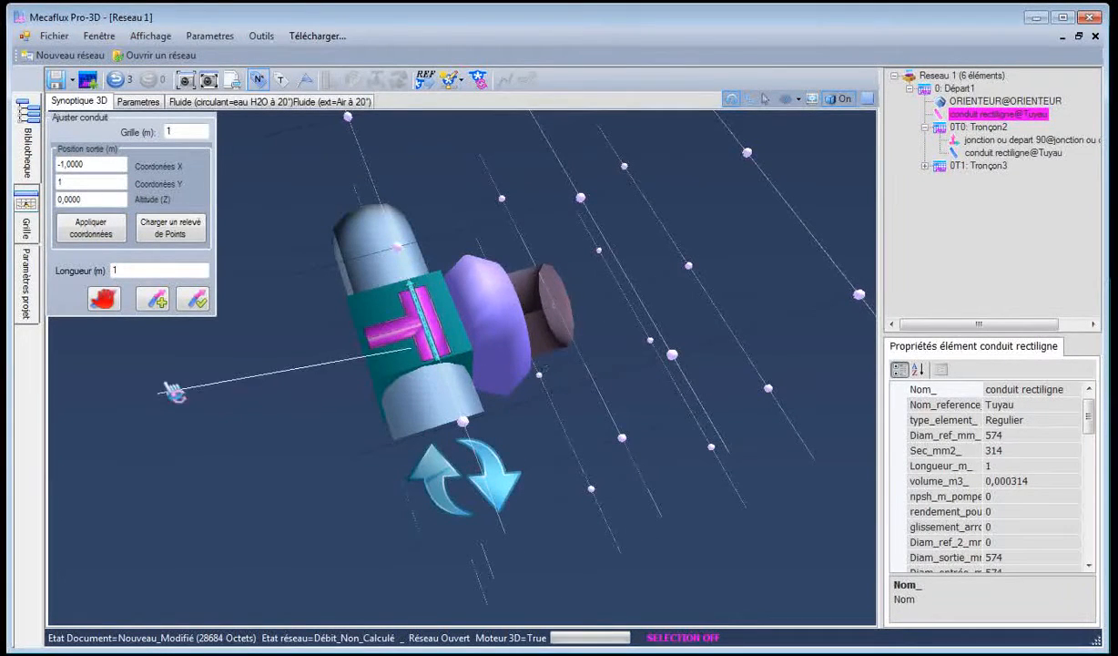
{"action": "left_click", "coordinate": [192, 299]}
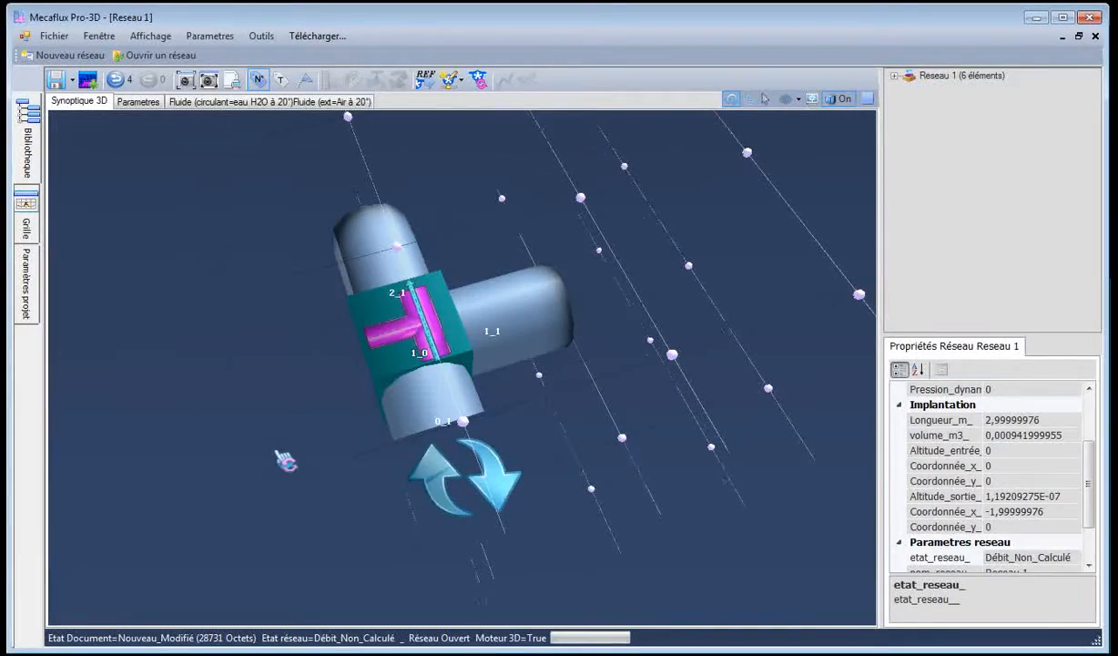
Examine the branch directions along the main duct on the ventilation plan and return to the 3D network
{"action": "left_click_drag", "start_coordinate": [277, 449], "coordinate": [460, 547]}
{"action": "key", "text": "alt+Tab"}
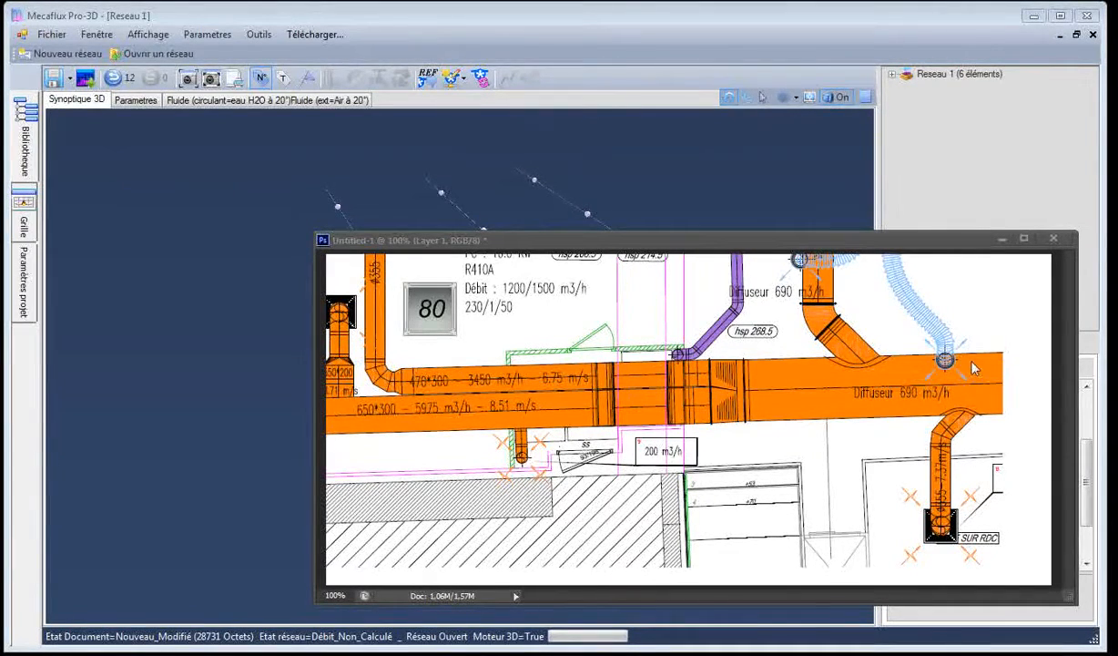
{"action": "left_click", "coordinate": [1003, 241]}
{"action": "left_click_drag", "start_coordinate": [523, 387], "coordinate": [499, 379]}
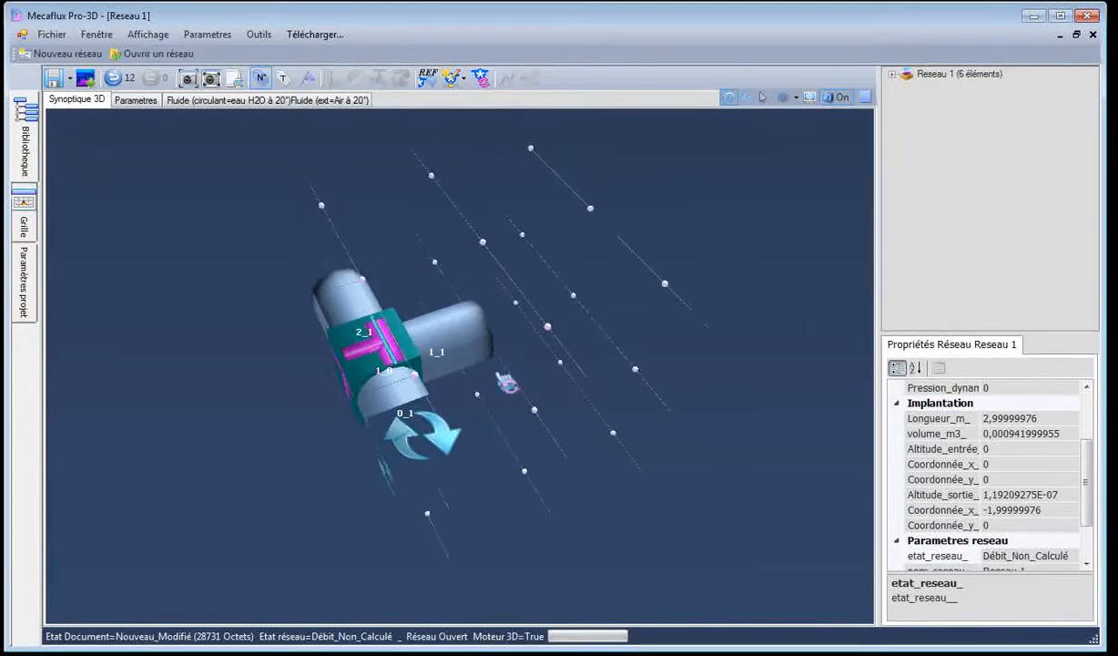
Adjust the separation's side branch to run off at 45°, with its outlet at X -2, Y -1, altitude 0 and a length of 1.4142 m
{"action": "left_click", "coordinate": [462, 349]}
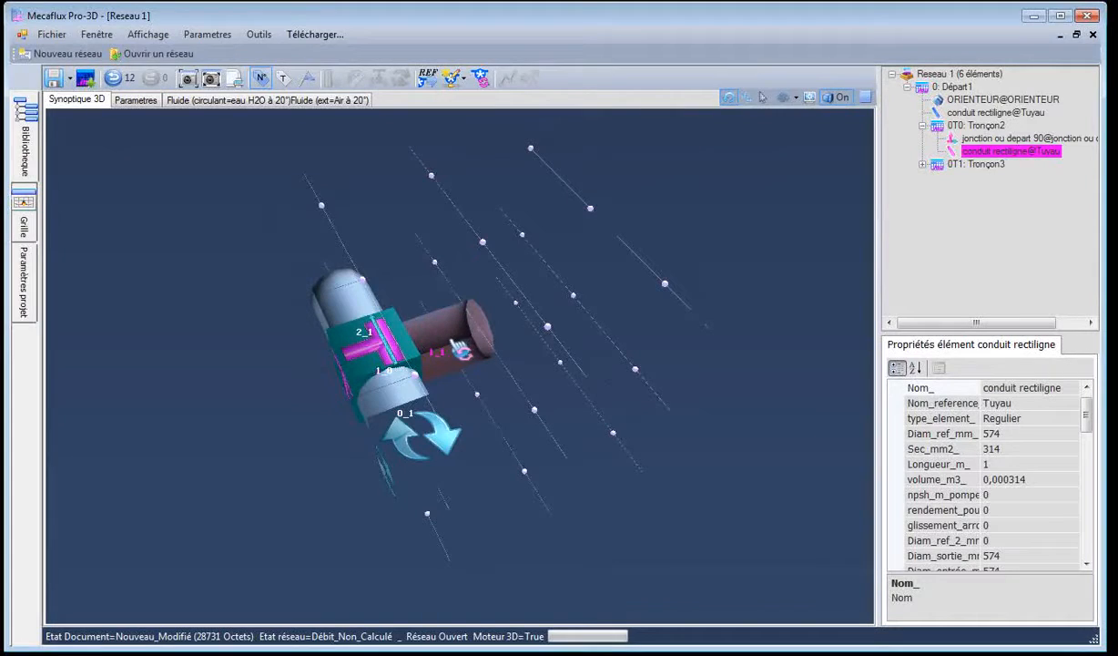
{"action": "right_click", "coordinate": [458, 346]}
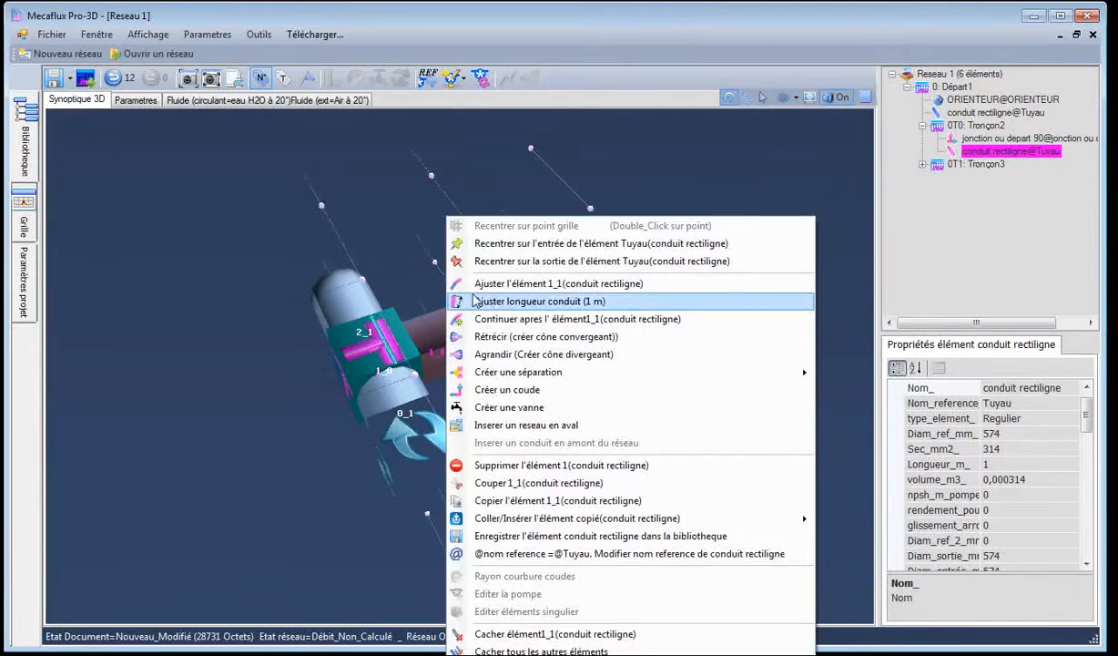
{"action": "left_click", "coordinate": [483, 292]}
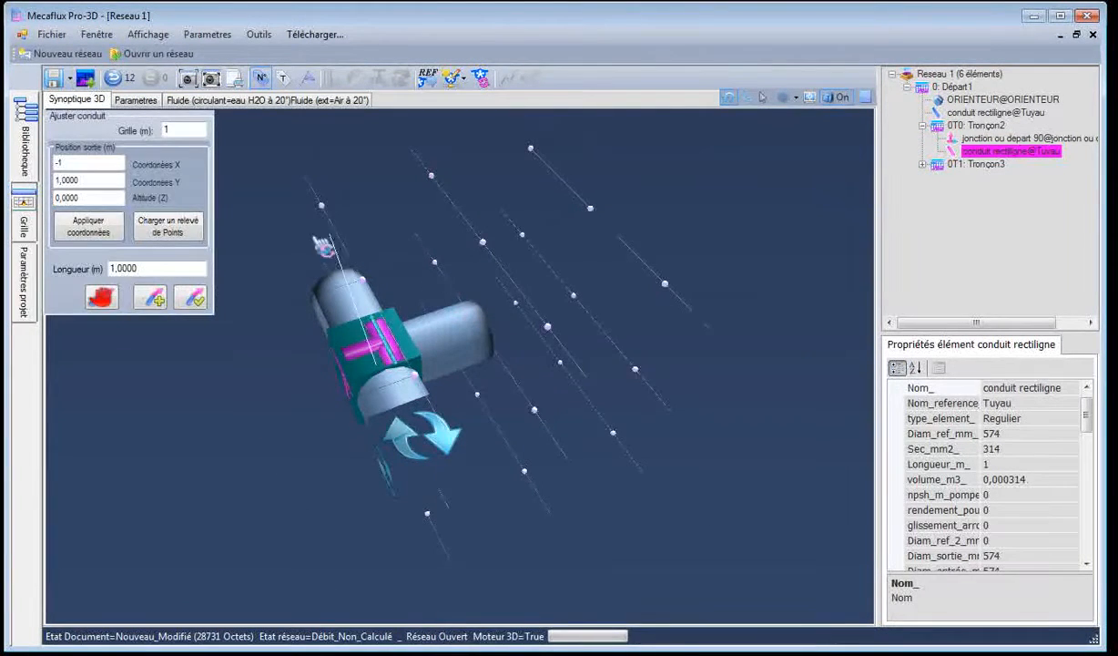
{"action": "left_click_drag", "start_coordinate": [286, 366], "coordinate": [290, 275]}
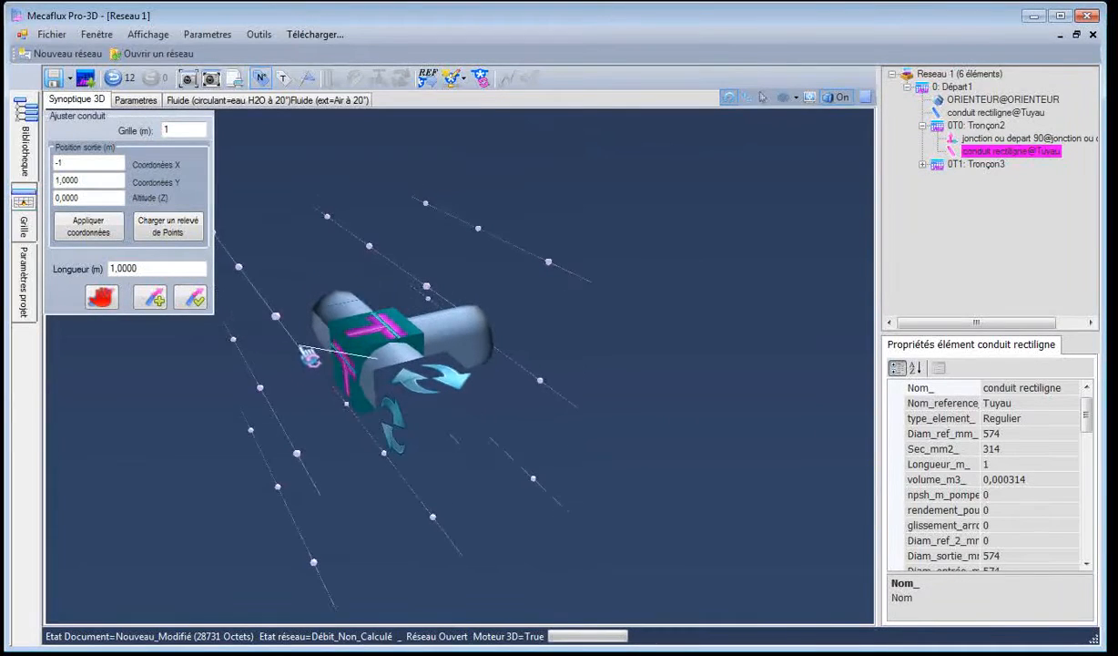
{"action": "left_click", "coordinate": [264, 389]}
{"action": "left_click_drag", "start_coordinate": [264, 388], "coordinate": [262, 422]}
{"action": "left_click", "coordinate": [392, 339]}
{"action": "left_click_drag", "start_coordinate": [394, 343], "coordinate": [254, 313]}
{"action": "left_click", "coordinate": [388, 355]}
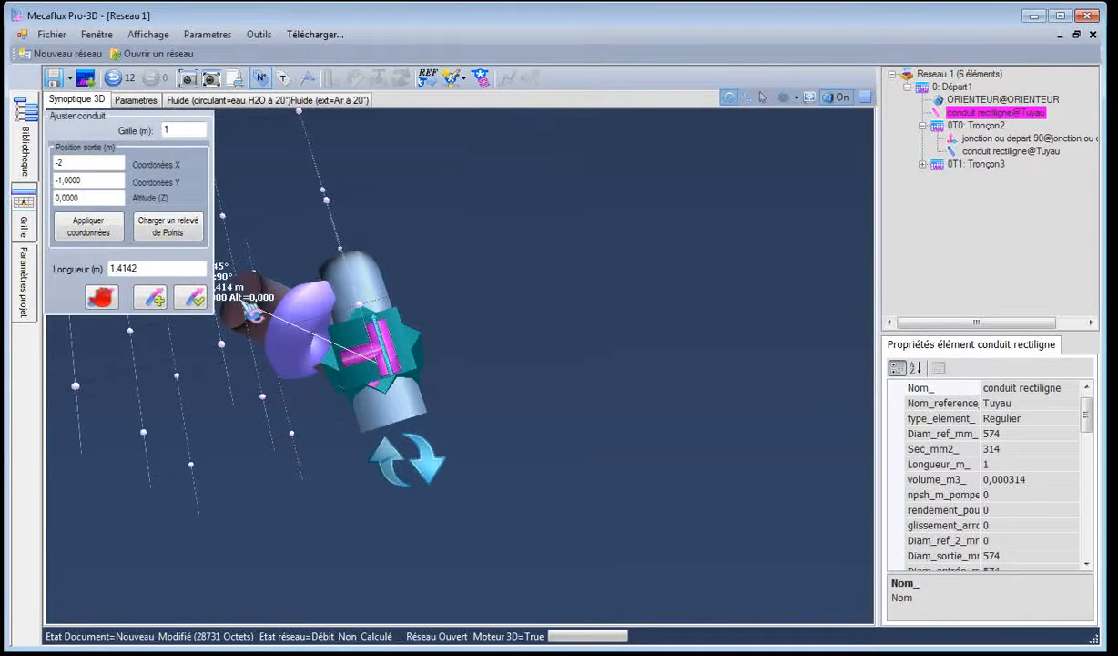
{"action": "left_click", "coordinate": [252, 312]}
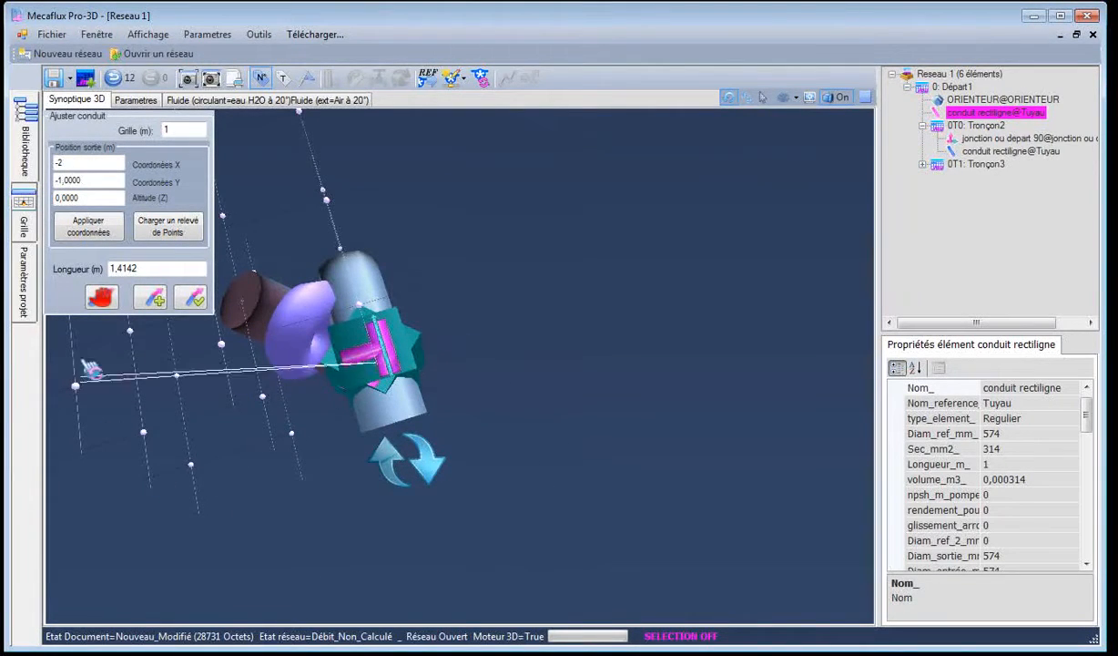
{"action": "left_click", "coordinate": [190, 298]}
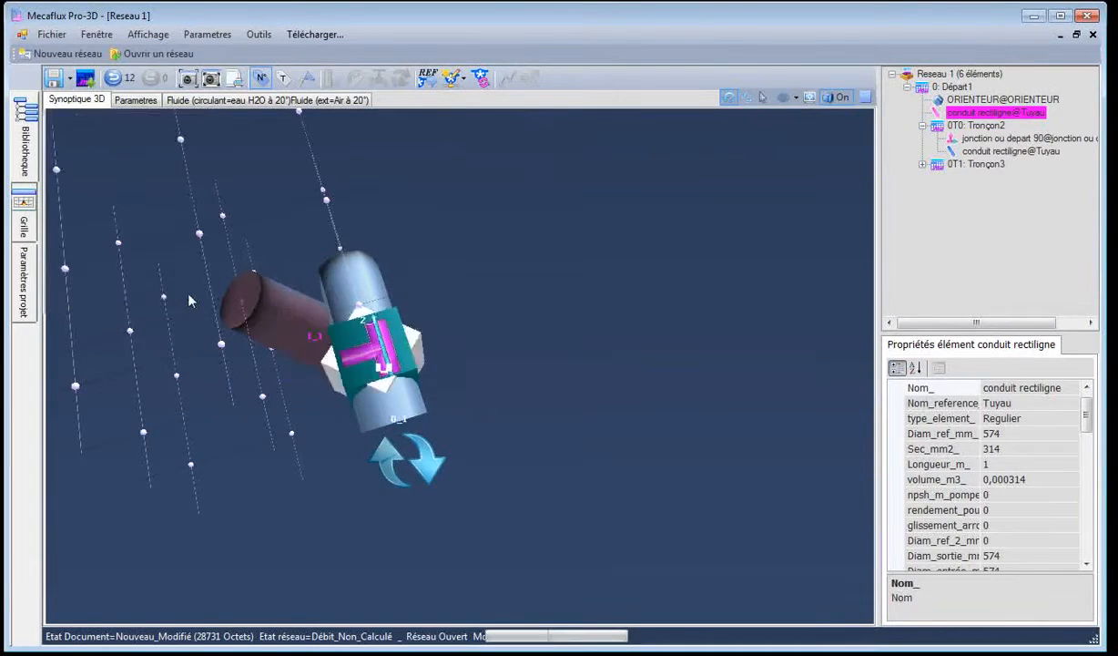
Consult the plan, insert an abrupt reduction to 355 mm after the angled branch conduit and extend it with a 355 mm conduit
{"action": "left_click_drag", "start_coordinate": [278, 486], "coordinate": [348, 490]}
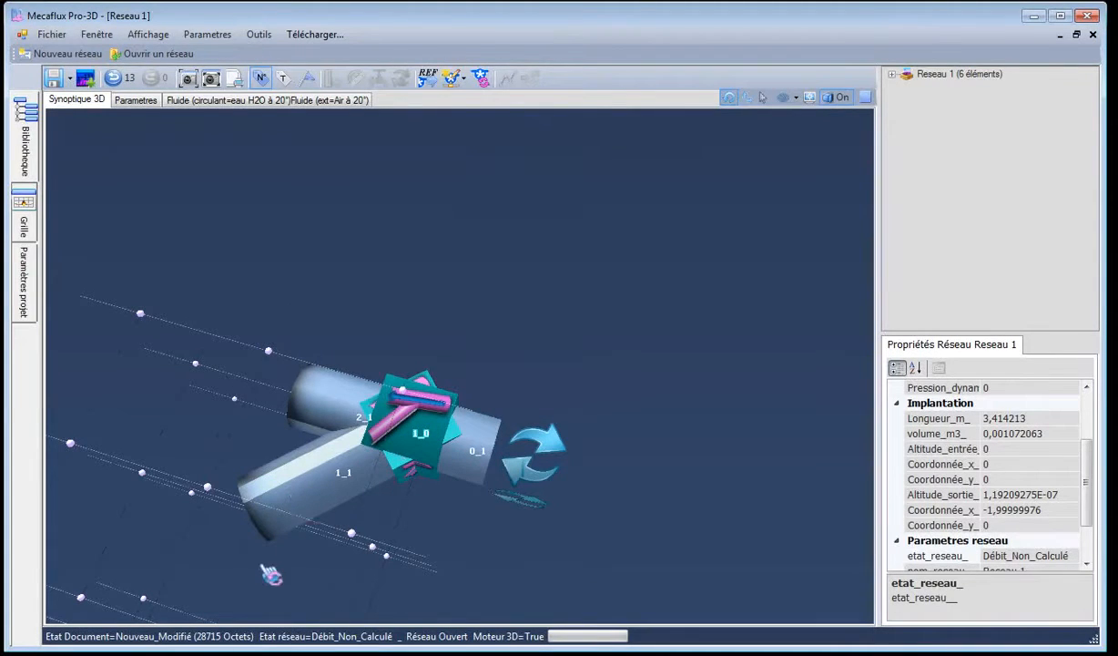
{"action": "left_click_drag", "start_coordinate": [263, 566], "coordinate": [299, 499]}
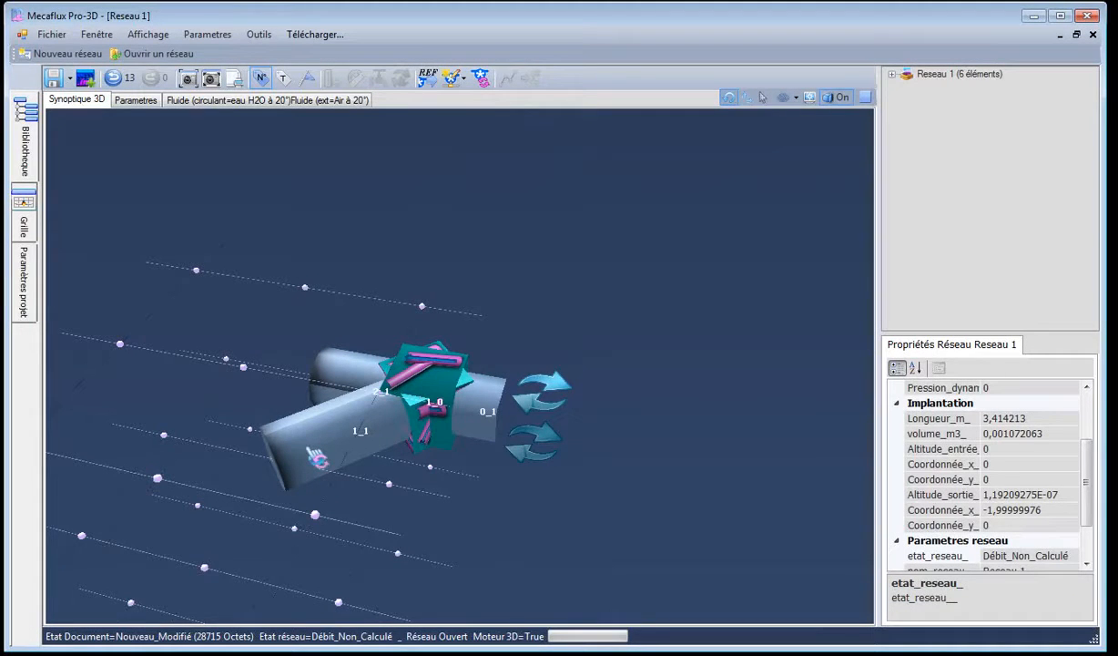
{"action": "mouse_move", "coordinate": [253, 473]}
{"action": "left_mouse_down"}
{"action": "mouse_move", "coordinate": [246, 466]}
{"action": "mouse_move", "coordinate": [267, 465]}
{"action": "left_mouse_up"}
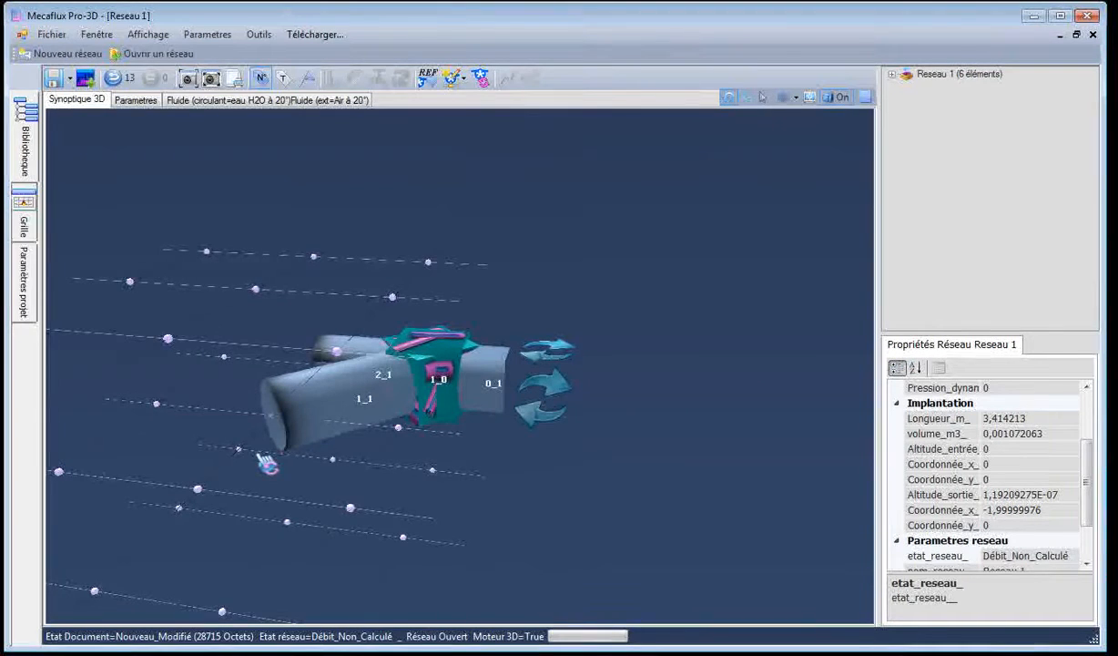
{"action": "left_click", "coordinate": [298, 428]}
{"action": "right_click", "coordinate": [298, 428]}
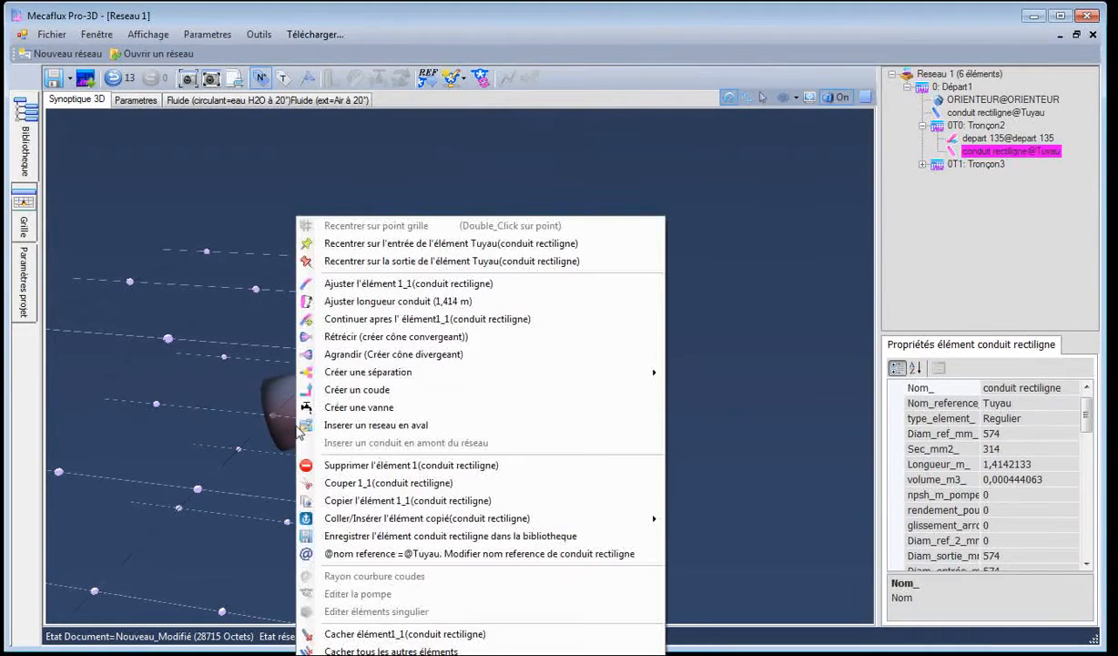
{"action": "left_click", "coordinate": [321, 337]}
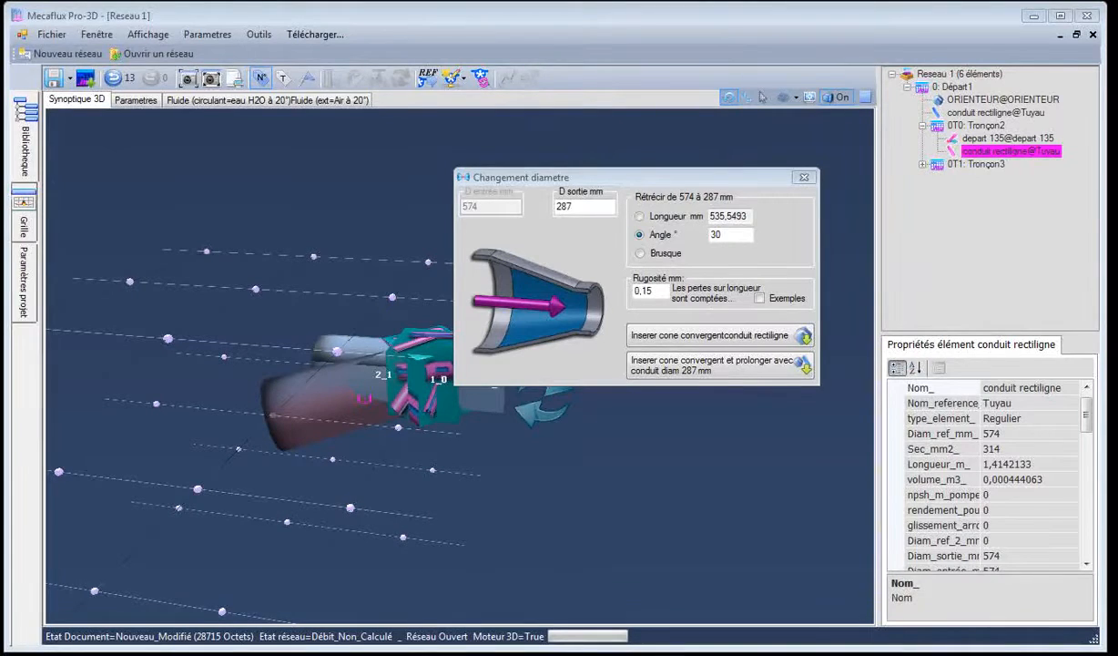
{"action": "left_click", "coordinate": [73, 648]}
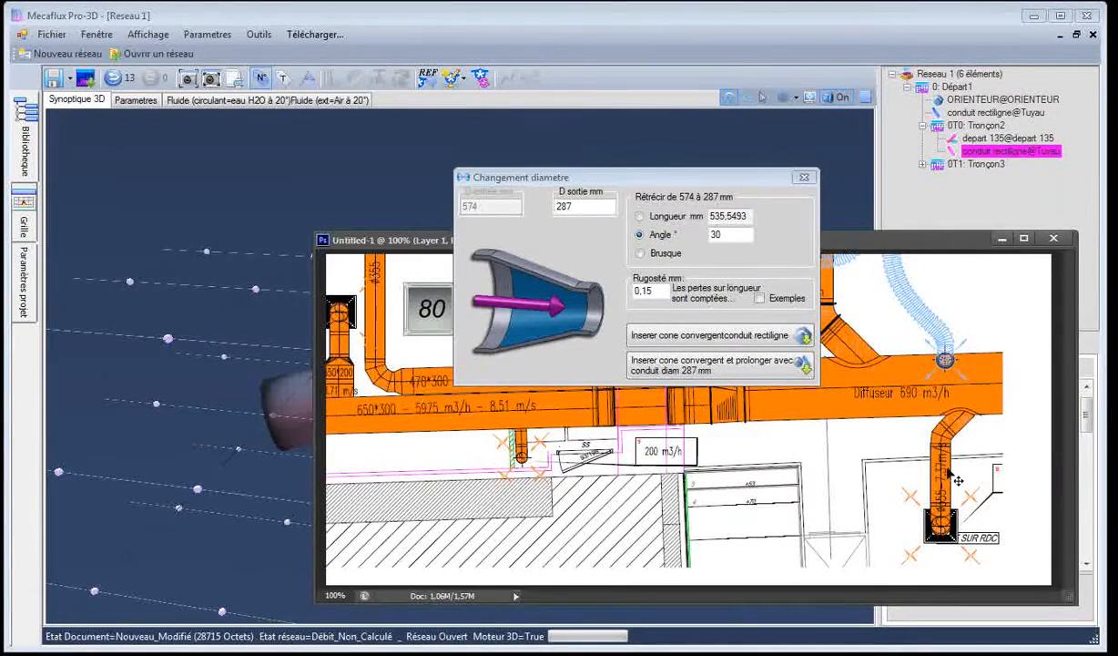
{"action": "left_click", "coordinate": [543, 206]}
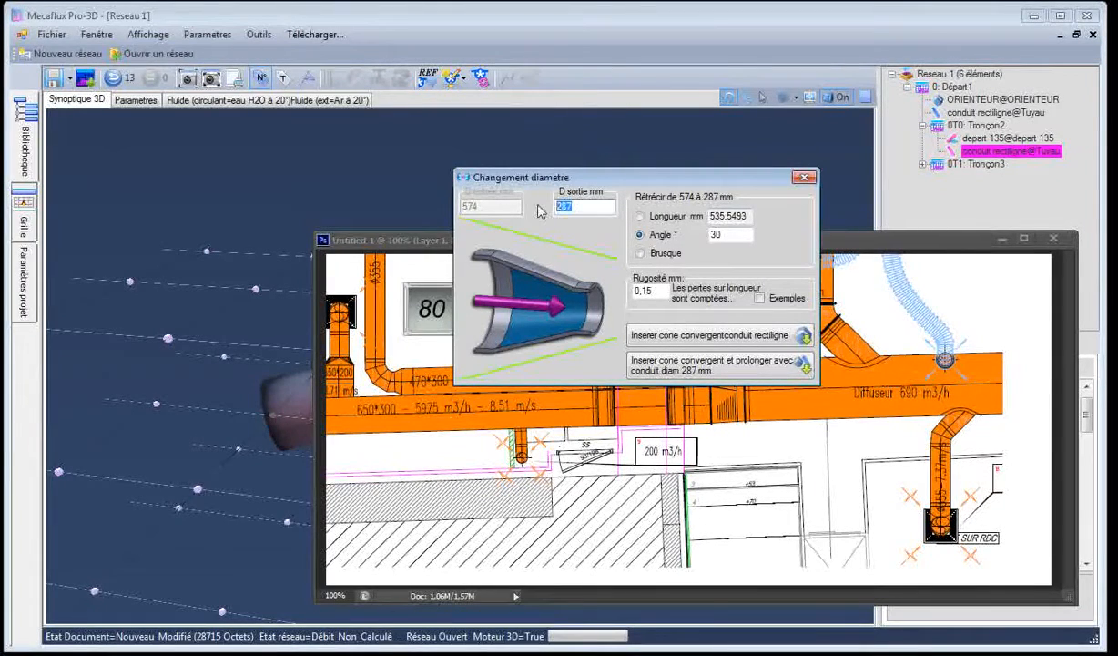
{"action": "type", "text": "355"}
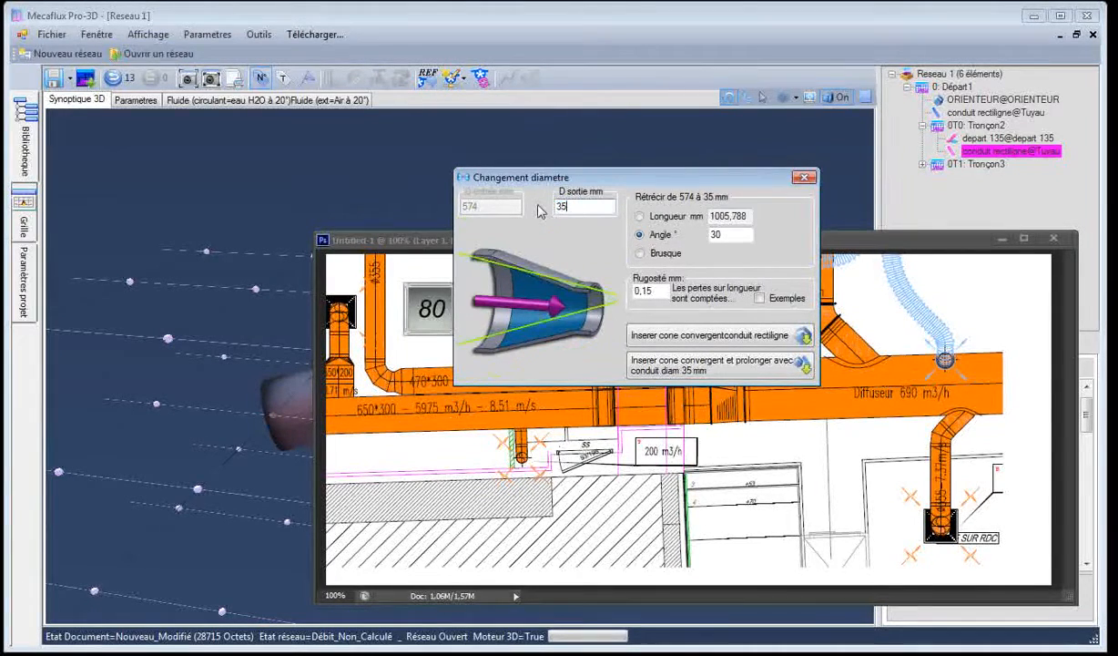
{"action": "left_click", "coordinate": [641, 254]}
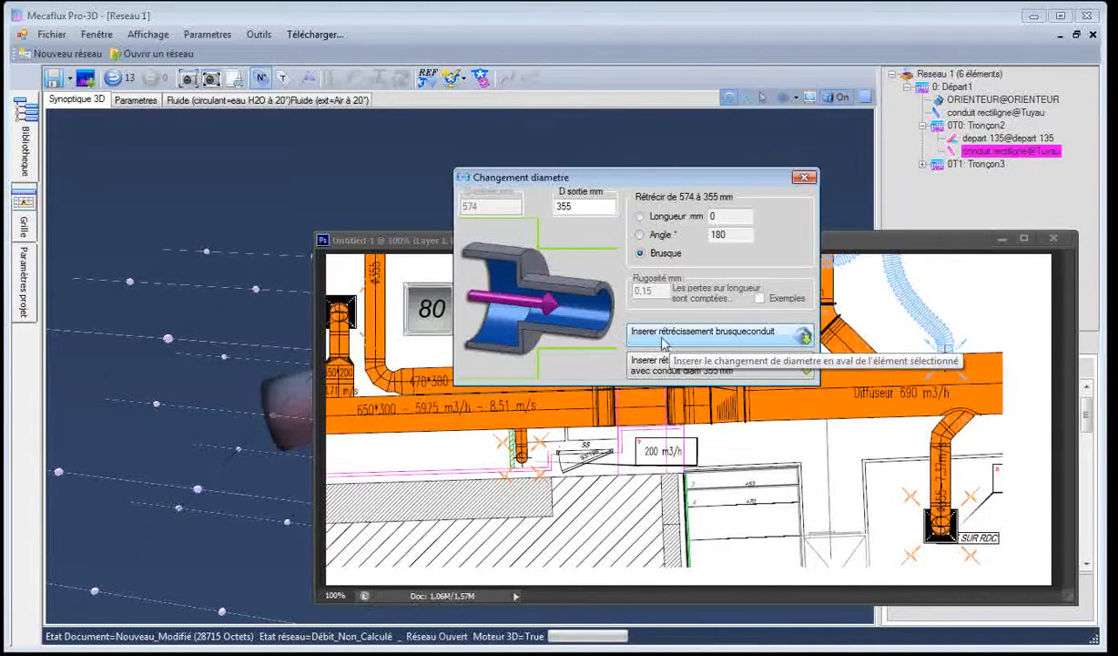
{"action": "left_click", "coordinate": [720, 369]}
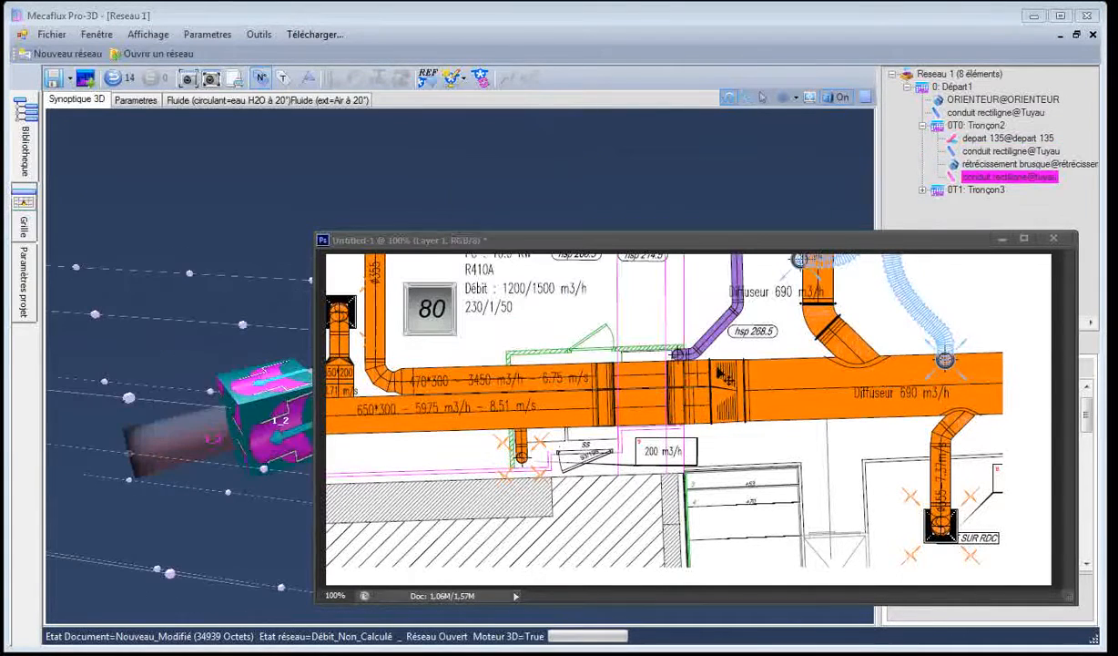
{"action": "left_click", "coordinate": [1002, 240]}
Shorten the 574 mm conduit between the 135° branch fitting and the abrupt reduction to 0.3 m
{"action": "left_click", "coordinate": [349, 489]}
{"action": "left_click_drag", "start_coordinate": [349, 489], "coordinate": [334, 499]}
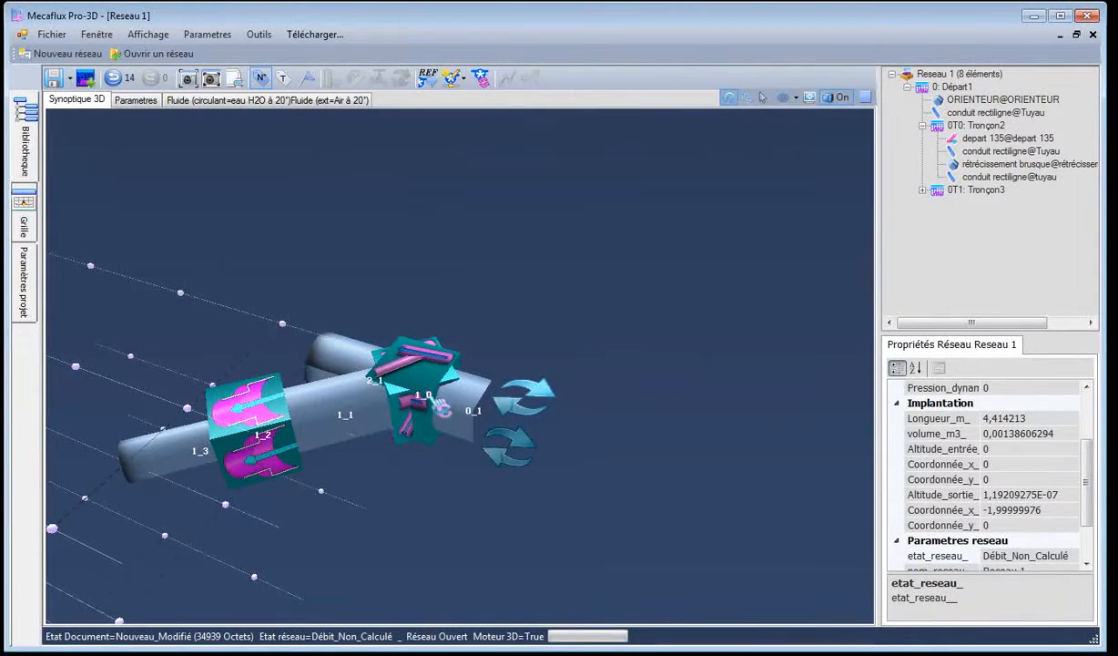
{"action": "left_click_drag", "start_coordinate": [323, 396], "coordinate": [263, 401]}
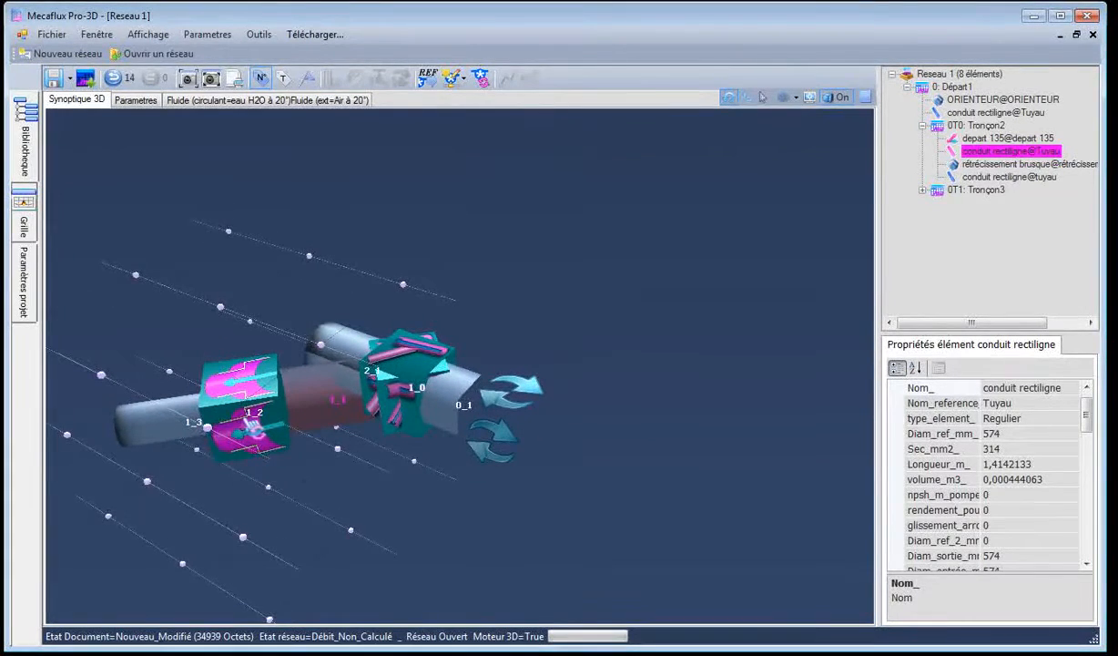
{"action": "left_click", "coordinate": [202, 414]}
{"action": "left_click_drag", "start_coordinate": [151, 442], "coordinate": [348, 486]}
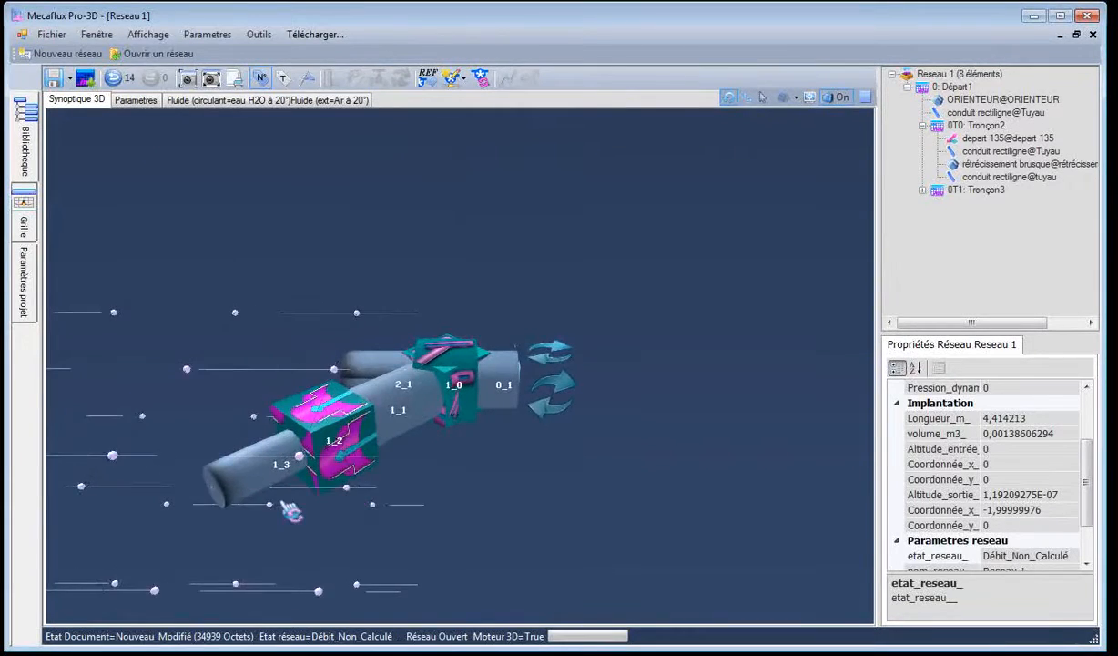
{"action": "left_click_drag", "start_coordinate": [289, 510], "coordinate": [438, 452]}
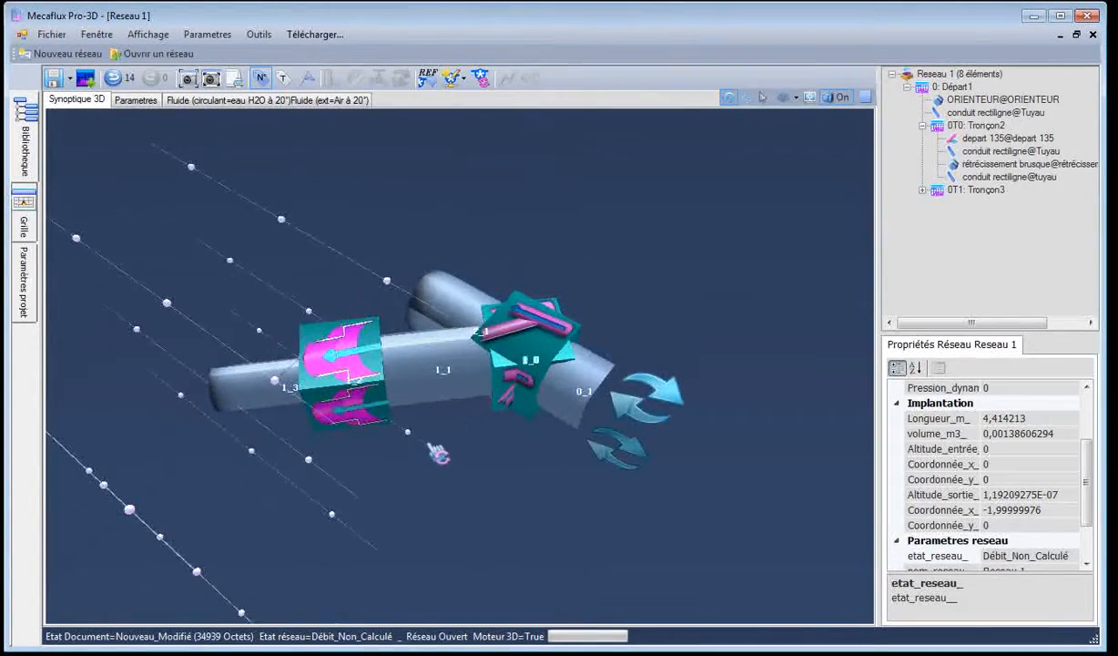
{"action": "left_click", "coordinate": [452, 401]}
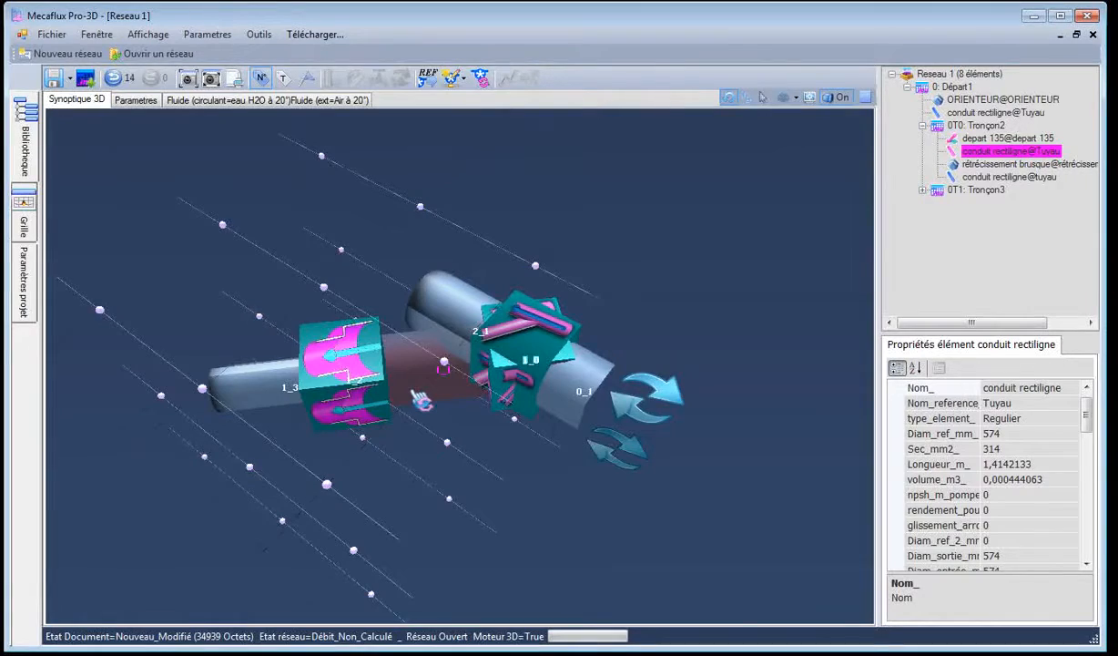
{"action": "right_click", "coordinate": [410, 396]}
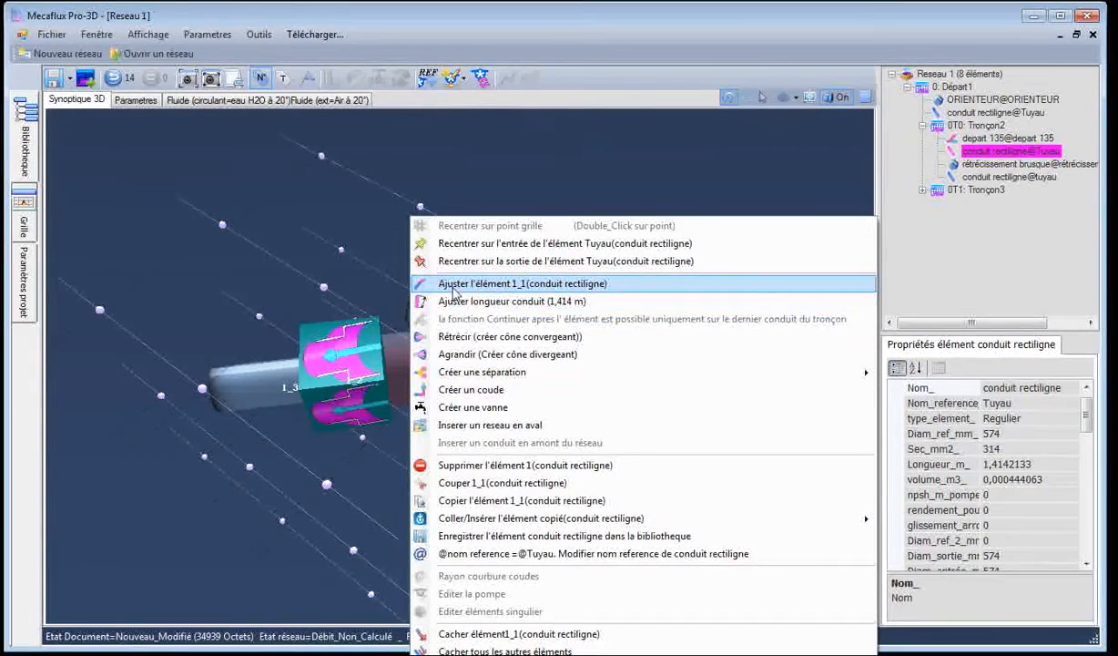
{"action": "left_click", "coordinate": [460, 301]}
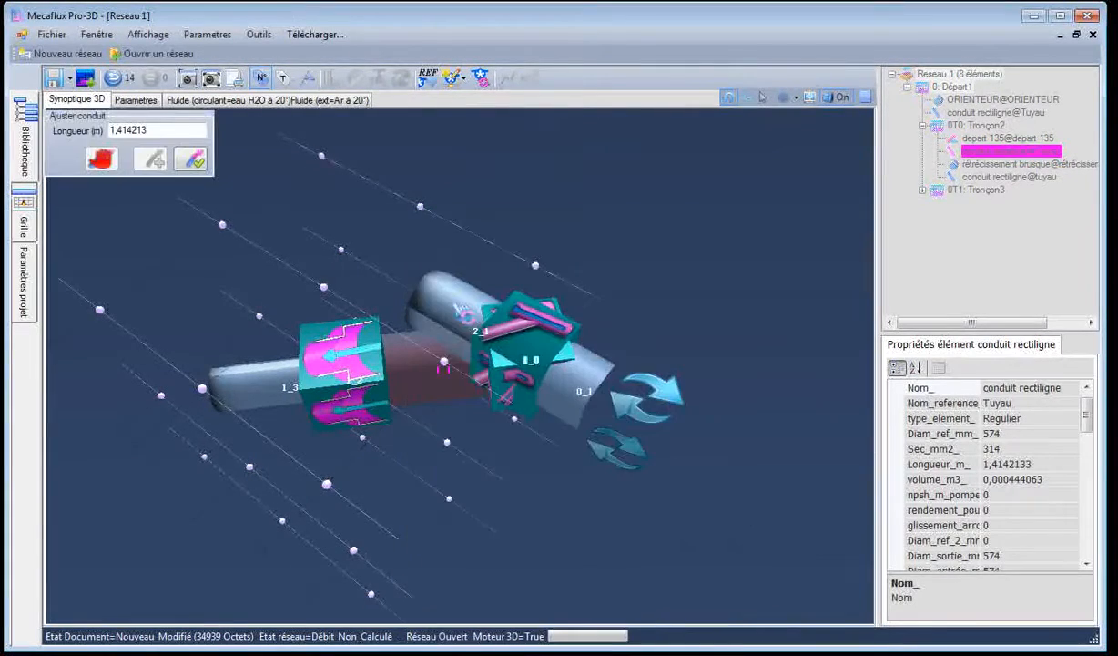
{"action": "double_click", "coordinate": [157, 131]}
{"action": "left_click_drag", "start_coordinate": [157, 130], "coordinate": [106, 130]}
{"action": "type", "text": "0,1"}
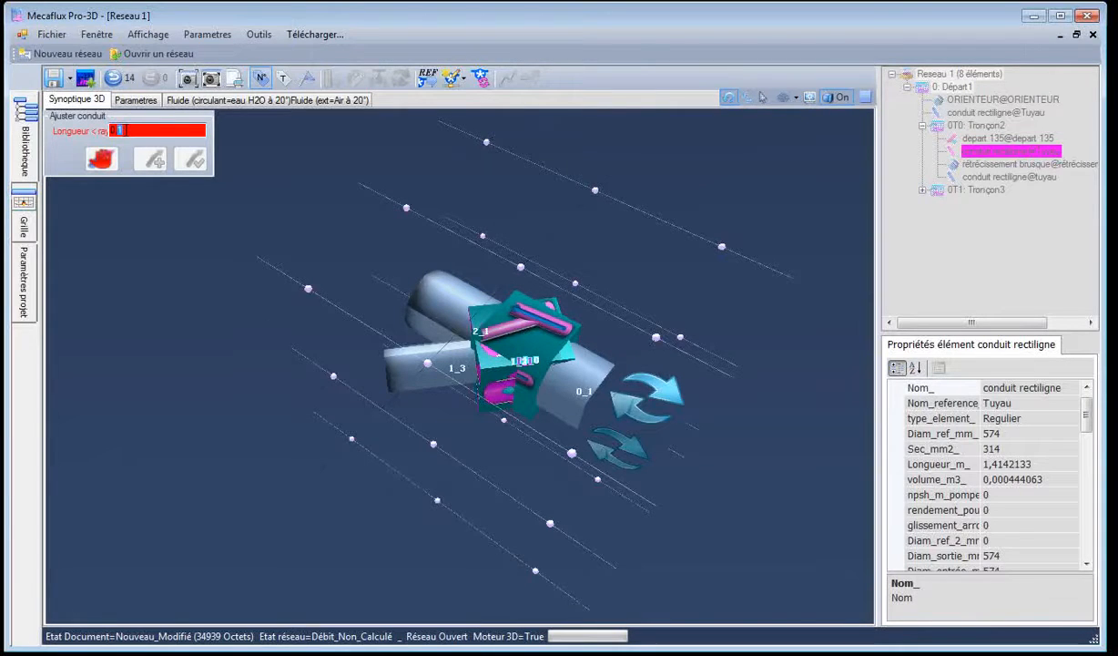
{"action": "type", "text": "2"}
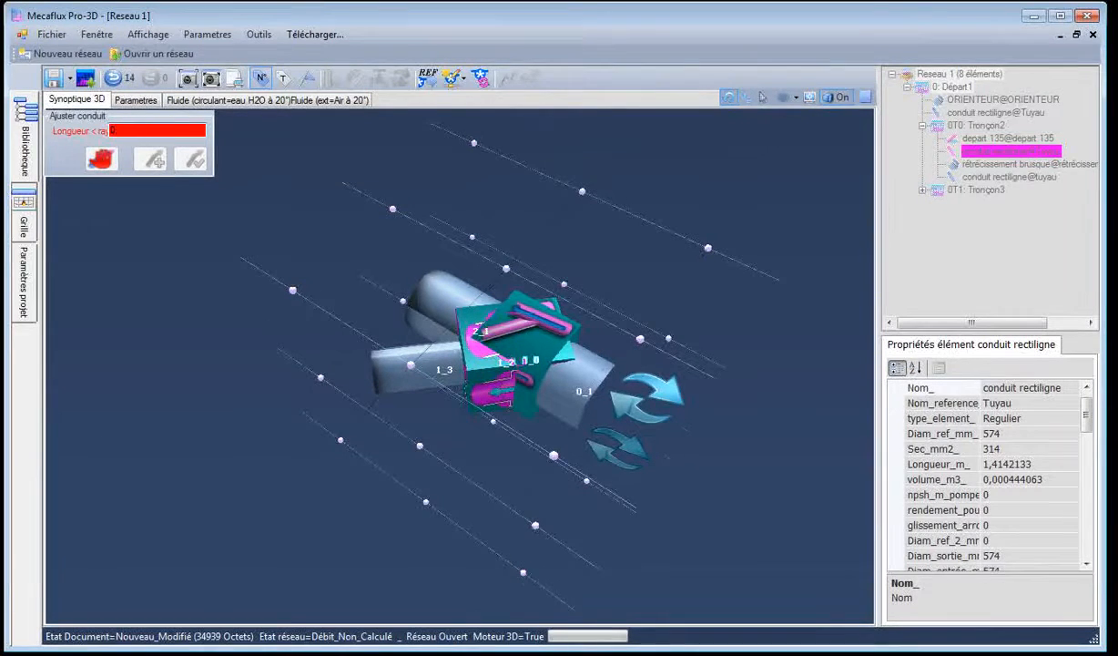
{"action": "type", "text": "3"}
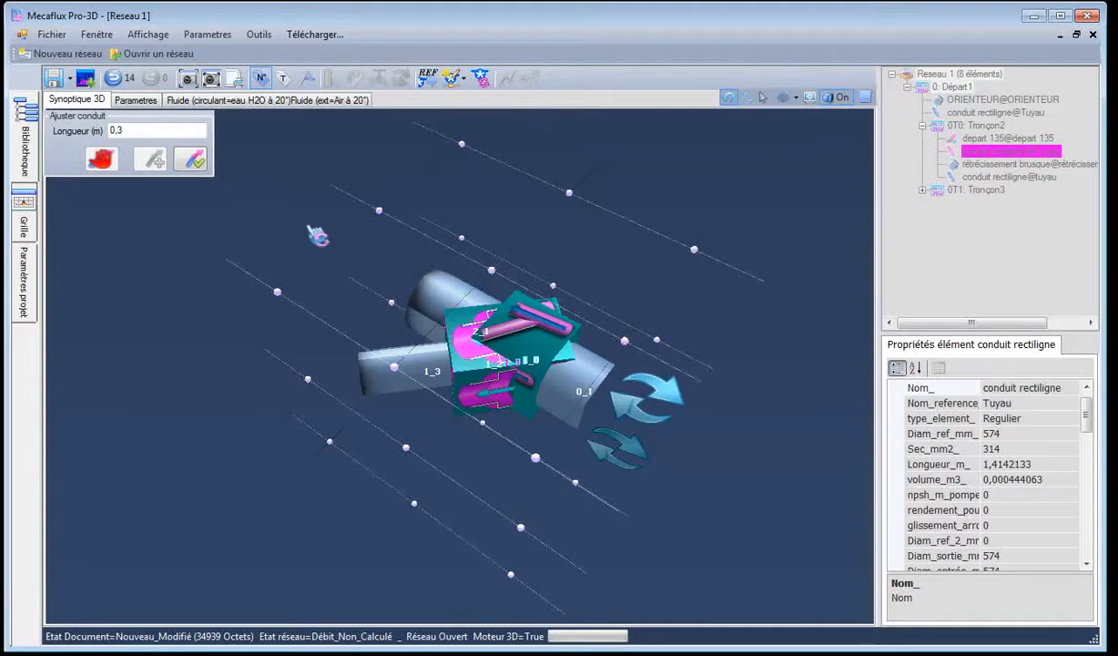
{"action": "left_click", "coordinate": [191, 168]}
{"action": "left_click_drag", "start_coordinate": [266, 407], "coordinate": [588, 490]}
{"action": "left_click", "coordinate": [449, 457]}
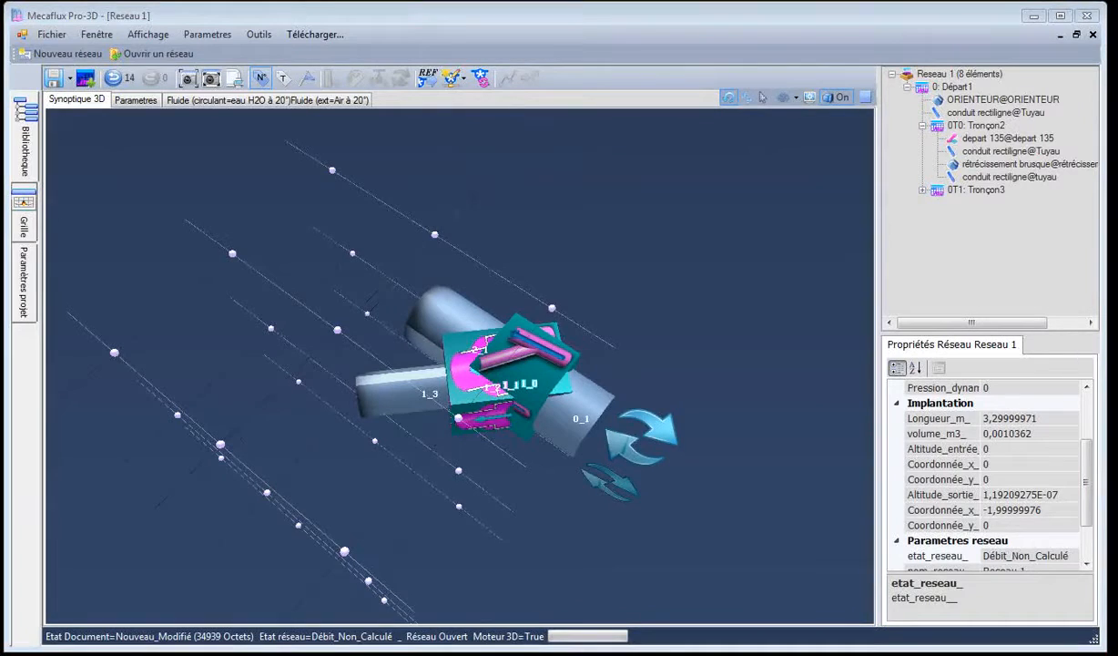
Consult the plan and continue the 355 mm branch conduit with a 45° bend and a conduit ending at X -1.9192, Y -1.9192, altitude 0
{"action": "key", "text": "alt+Tab"}
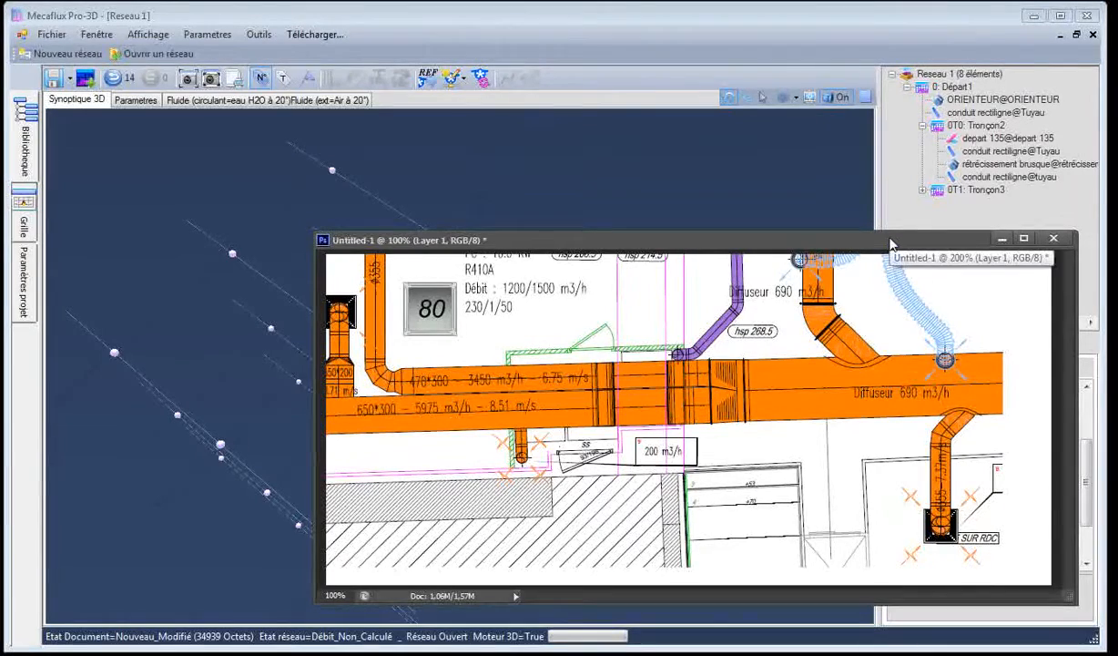
{"action": "left_click_drag", "start_coordinate": [887, 242], "coordinate": [932, 237]}
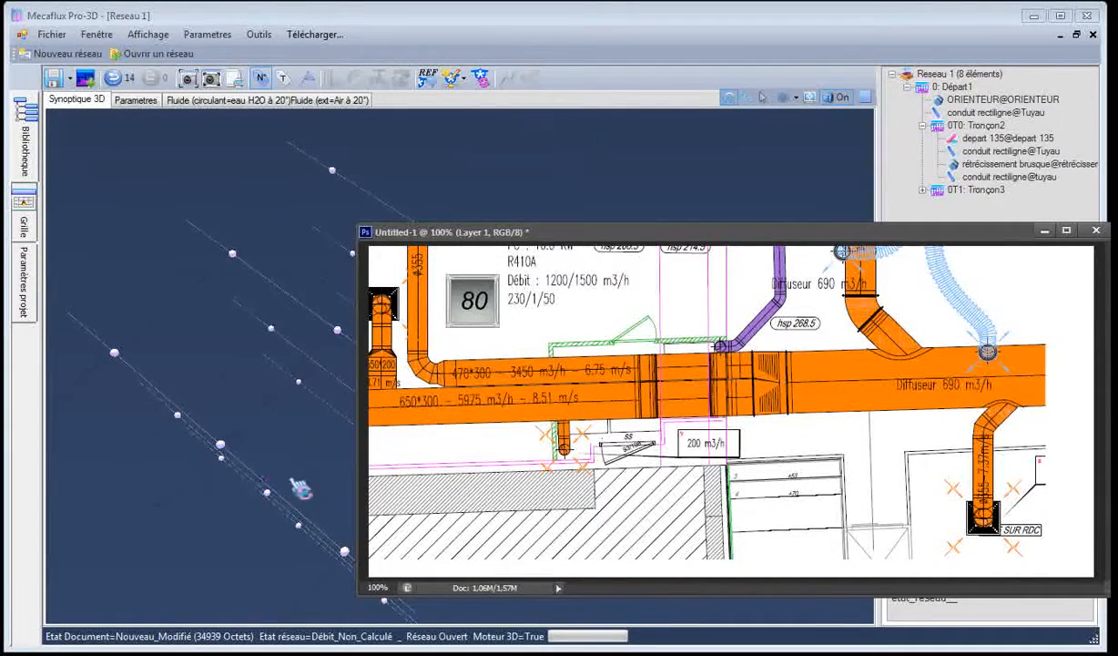
{"action": "left_click", "coordinate": [402, 415]}
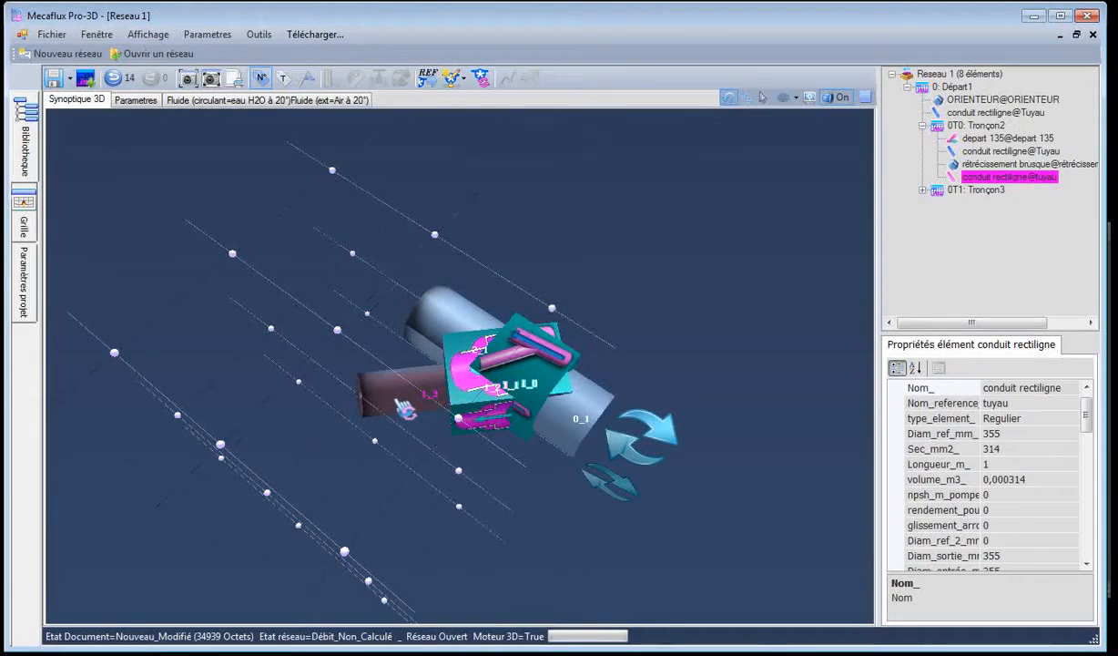
{"action": "right_click", "coordinate": [401, 405]}
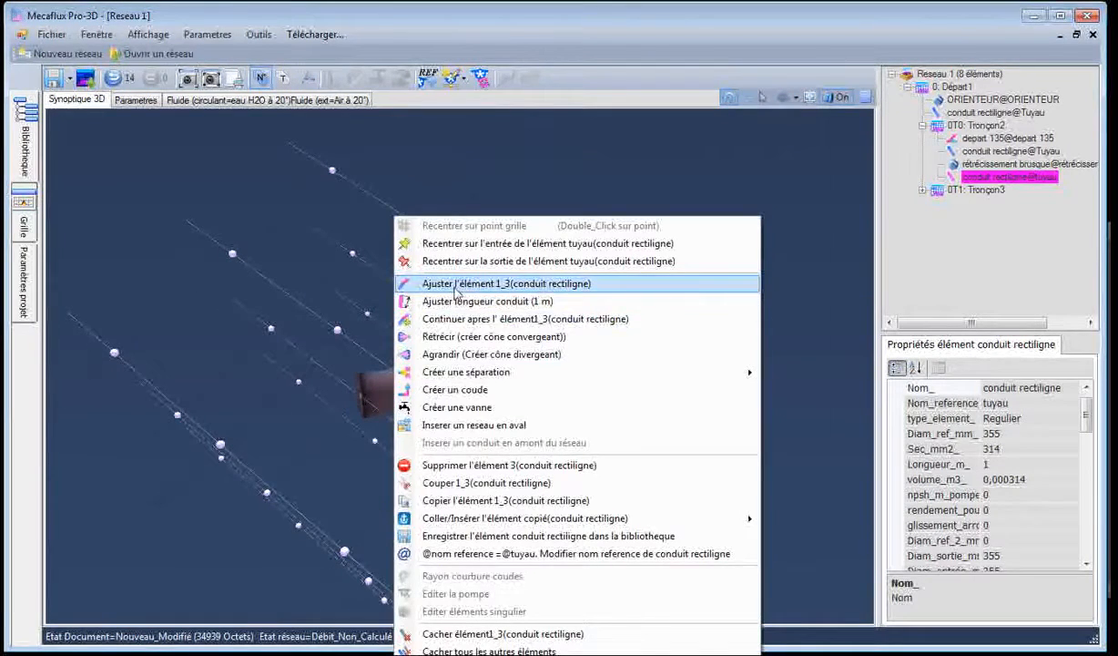
{"action": "left_click", "coordinate": [457, 285]}
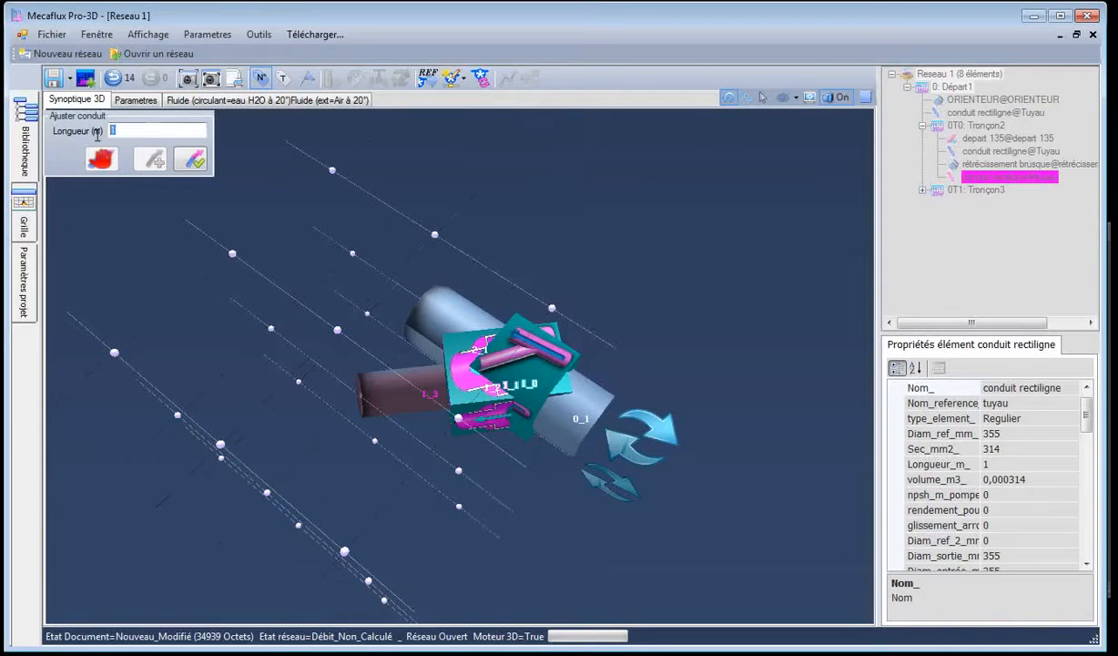
{"action": "left_click", "coordinate": [192, 161]}
{"action": "right_click", "coordinate": [371, 397]}
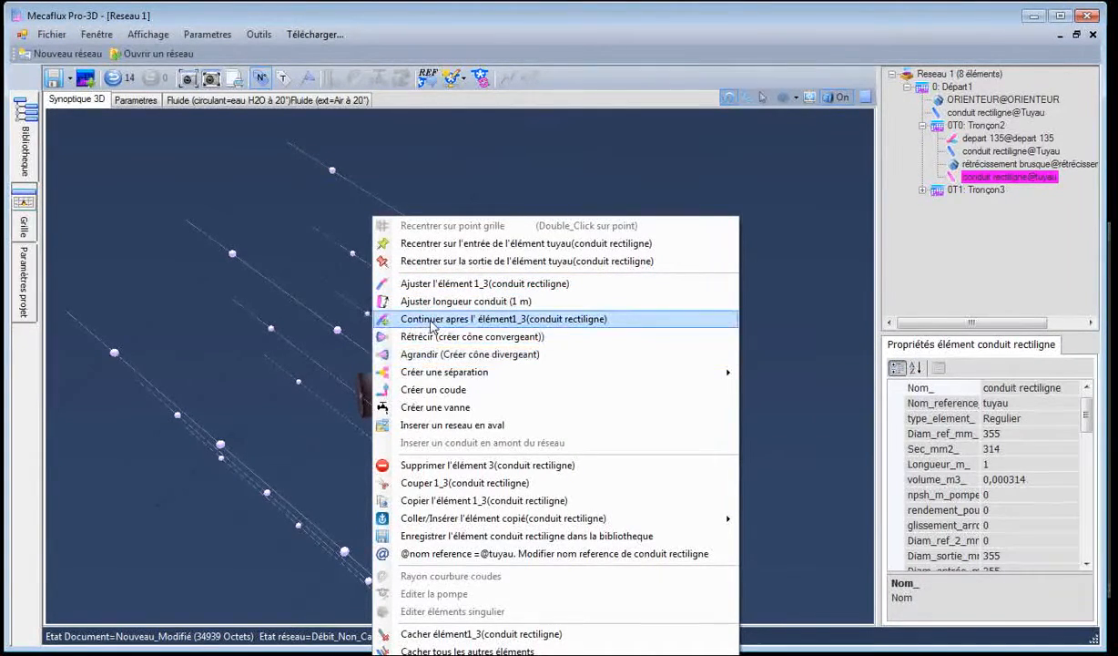
{"action": "left_click", "coordinate": [432, 319]}
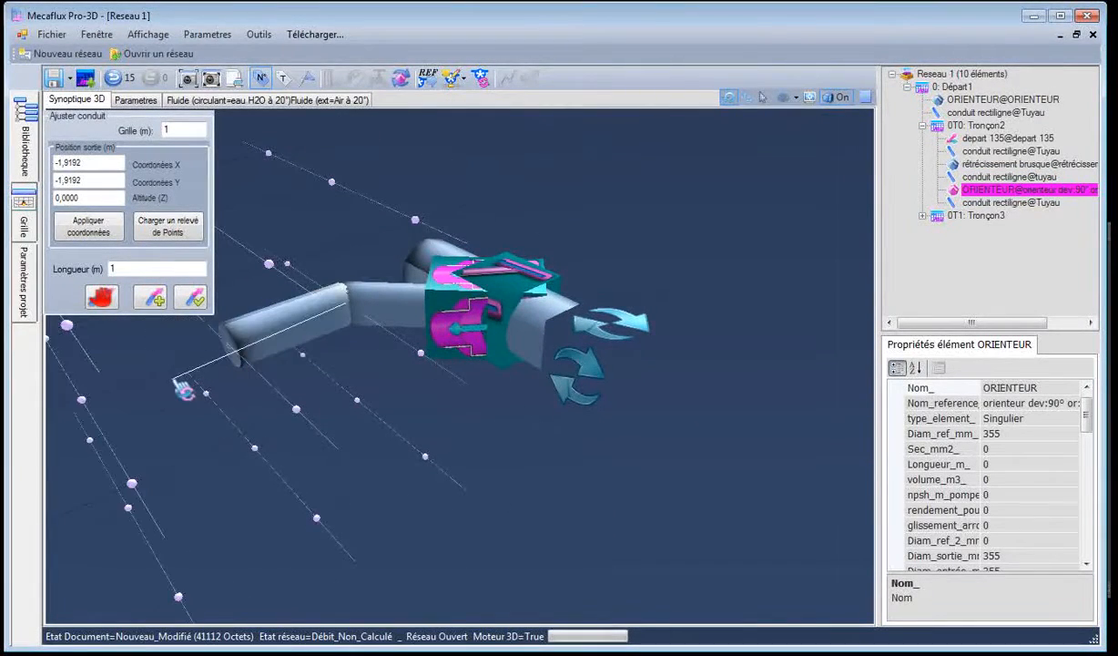
{"action": "left_click", "coordinate": [191, 297]}
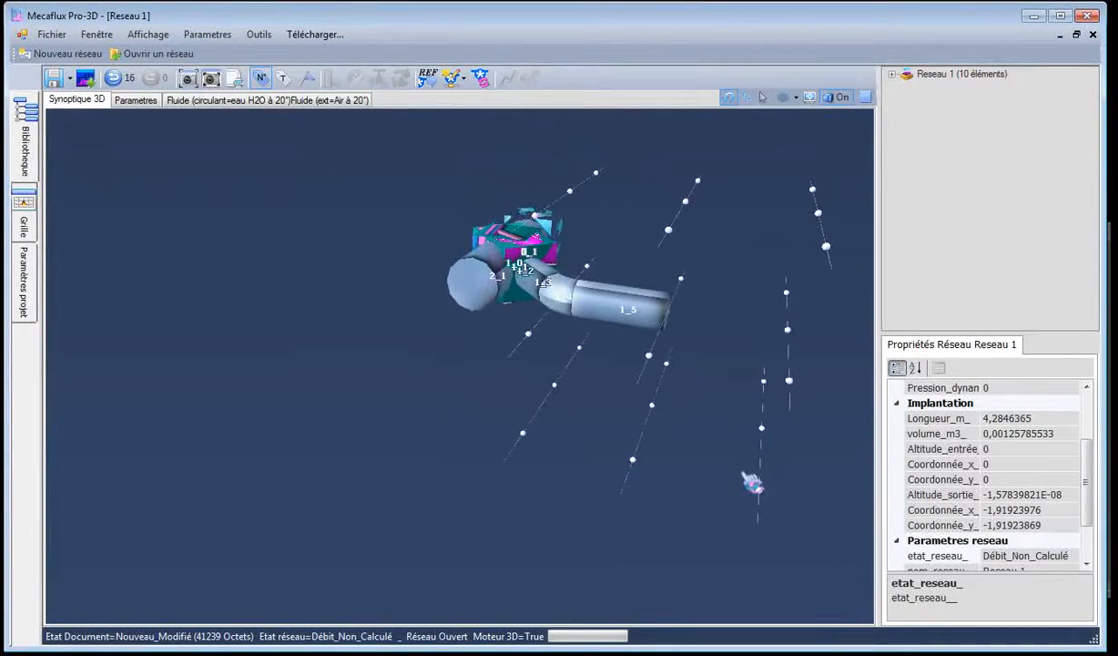
Consult the plan and extend the end of the 355 mm branch with a 3 m vertical drop to altitude -3, at X -1.9192, Y -1.9192
{"action": "left_click", "coordinate": [1110, 465]}
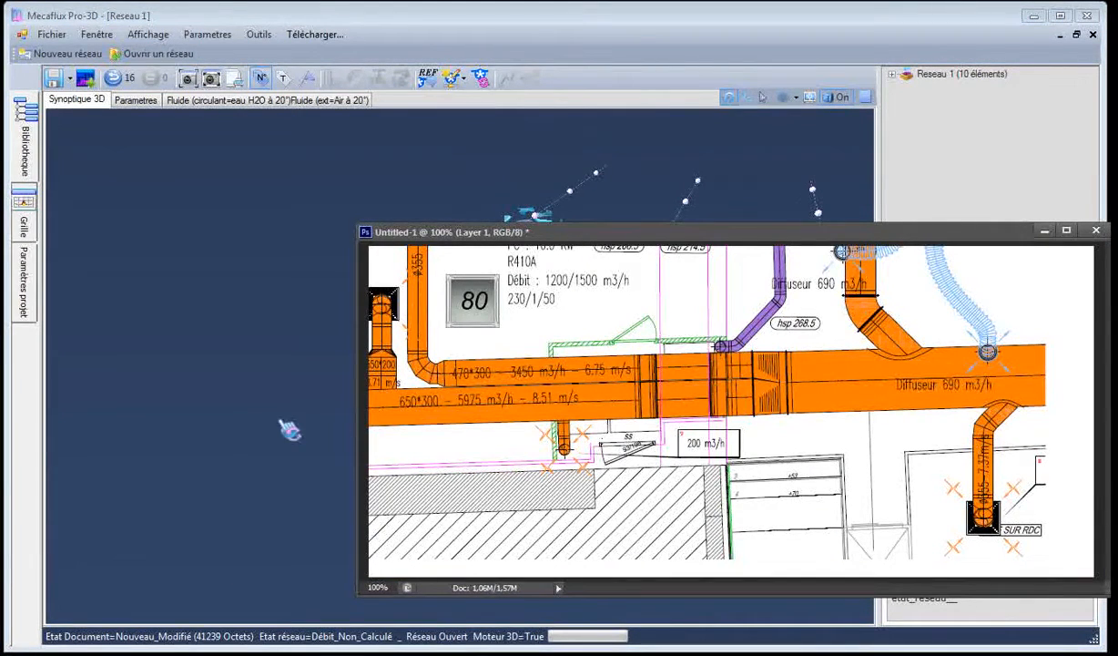
{"action": "left_click", "coordinate": [232, 424]}
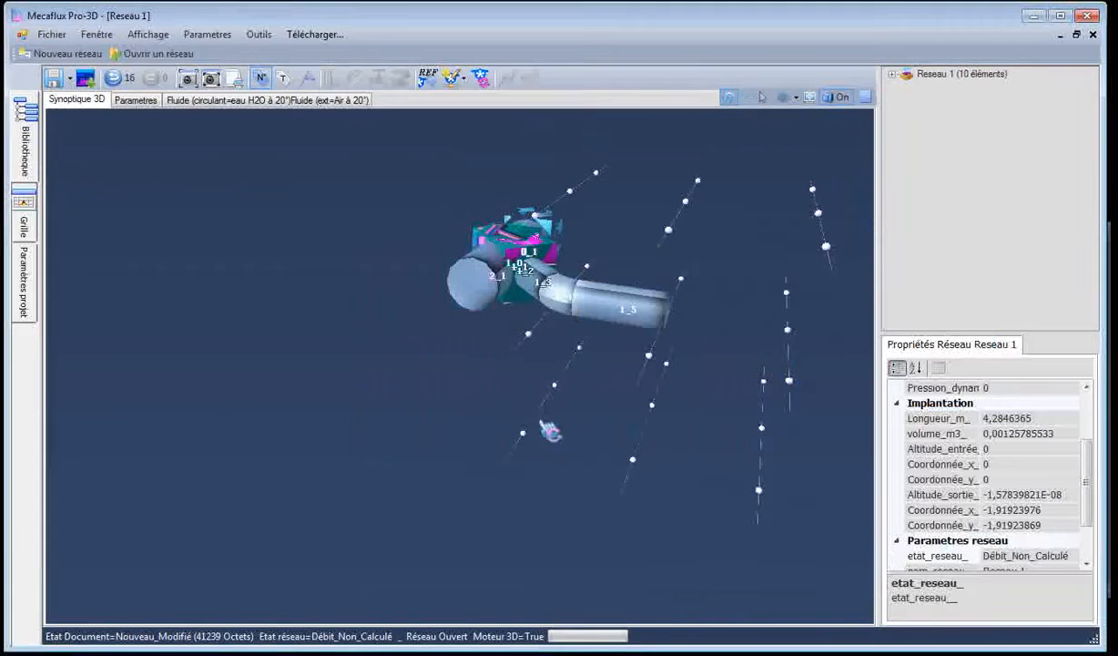
{"action": "left_click_drag", "start_coordinate": [623, 379], "coordinate": [582, 356]}
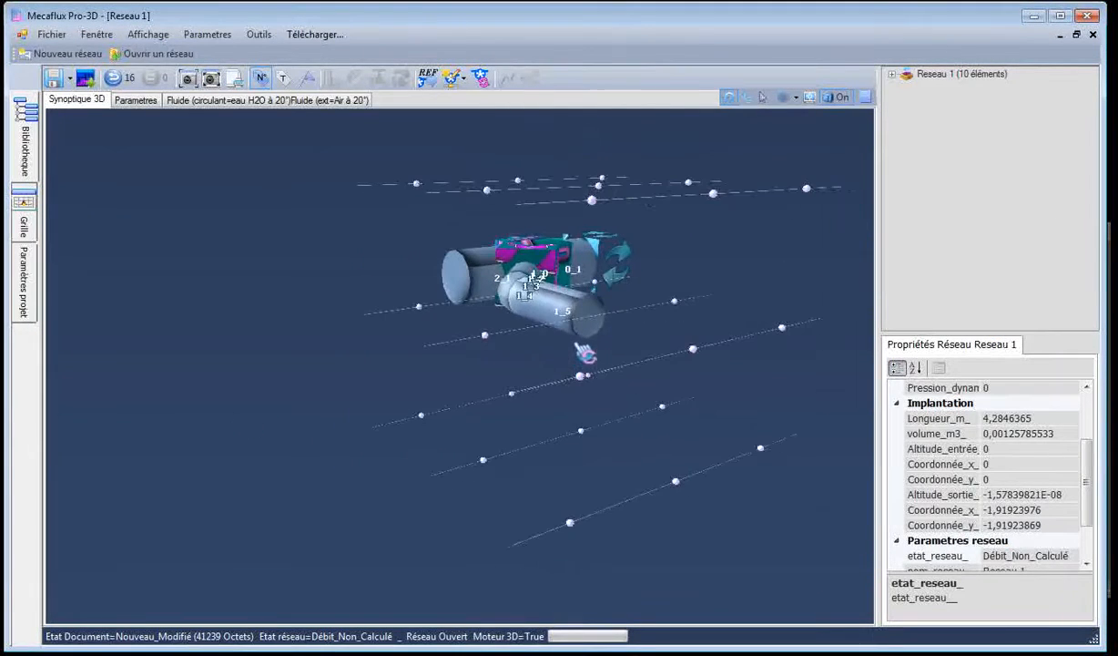
{"action": "left_click", "coordinate": [590, 337]}
{"action": "right_click", "coordinate": [574, 335]}
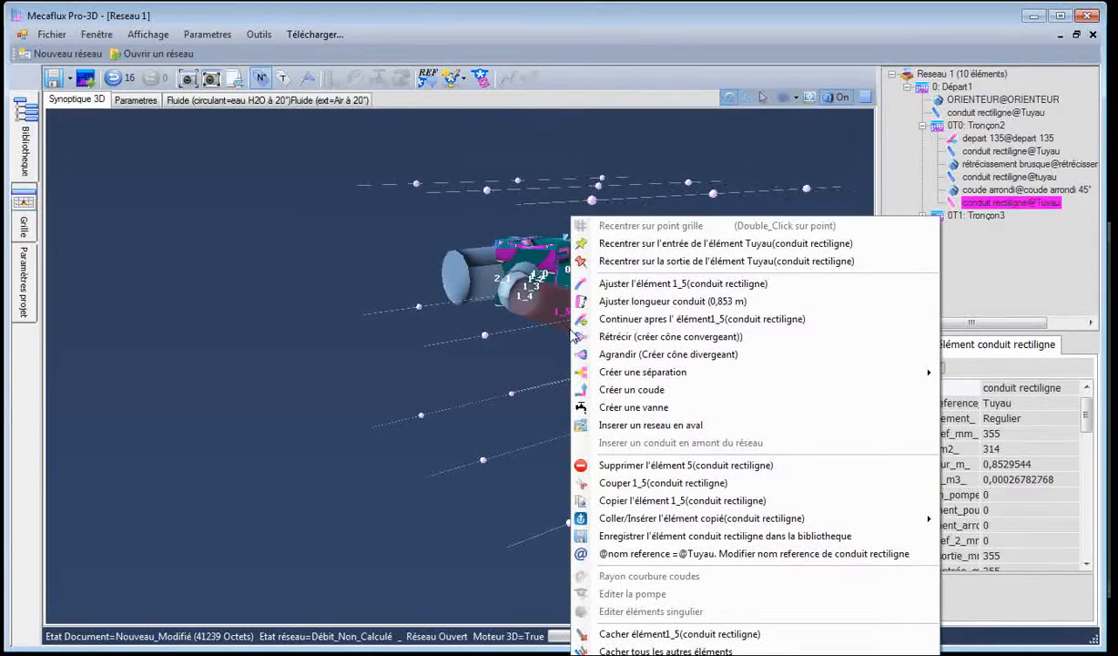
{"action": "left_click", "coordinate": [601, 319]}
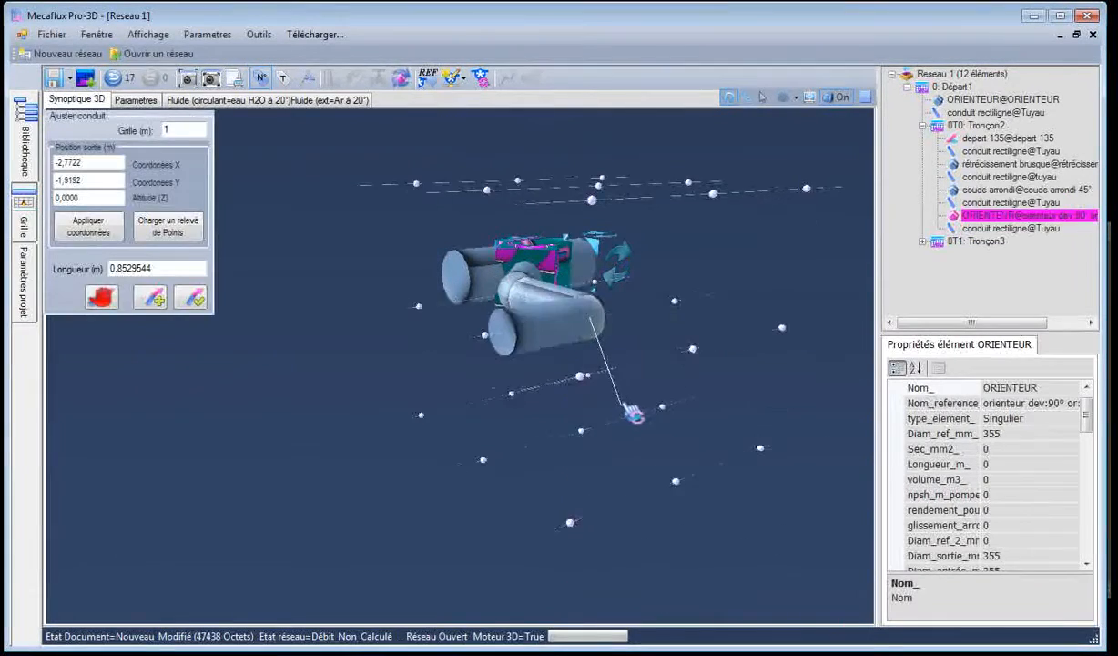
{"action": "left_click_drag", "start_coordinate": [624, 405], "coordinate": [559, 394]}
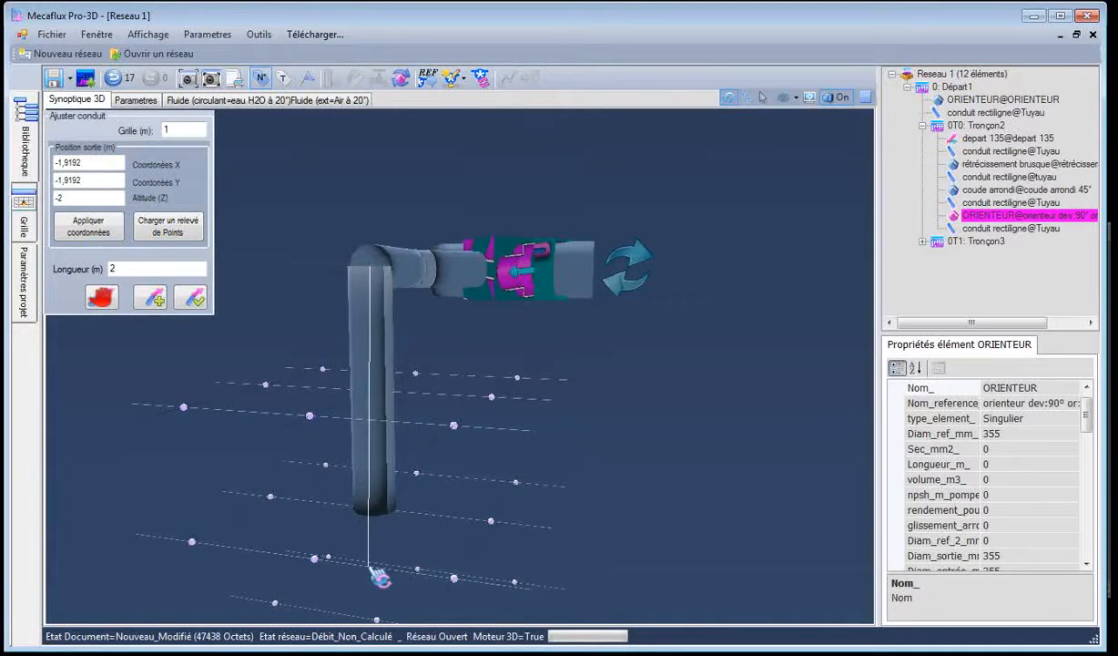
{"action": "left_click_drag", "start_coordinate": [370, 566], "coordinate": [409, 513]}
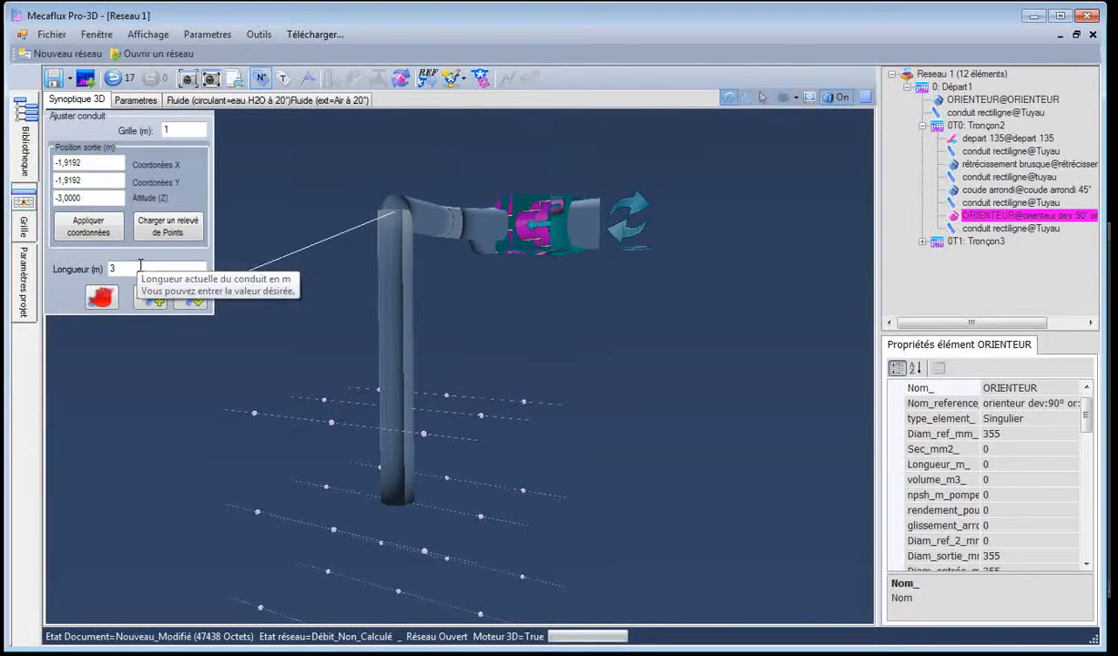
{"action": "left_click", "coordinate": [191, 298]}
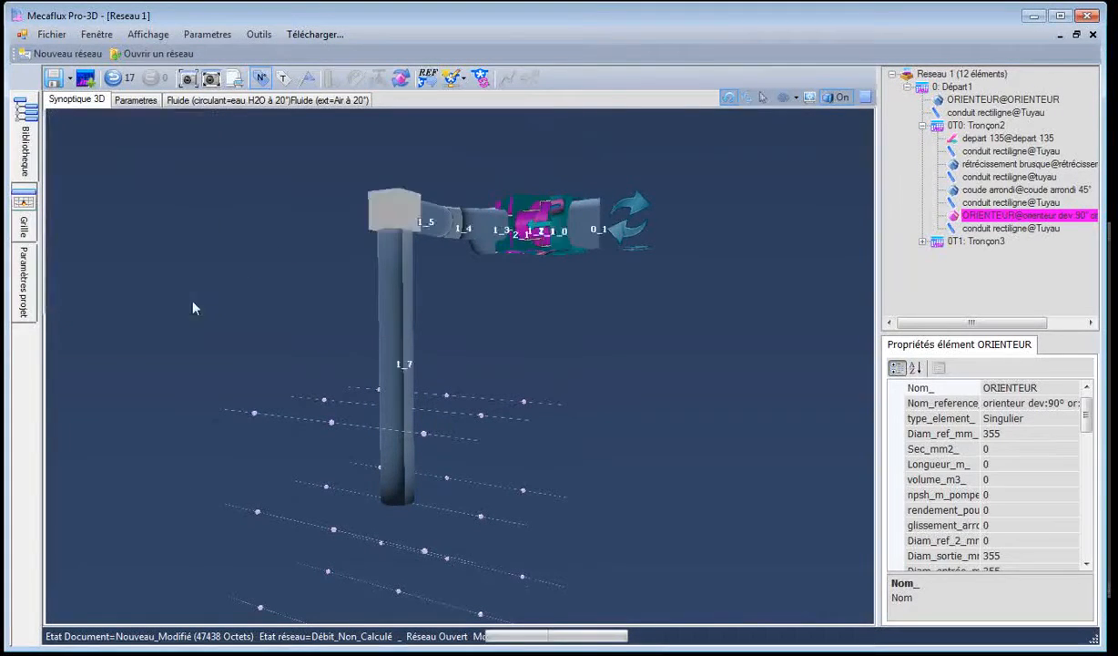
{"action": "left_click_drag", "start_coordinate": [193, 308], "coordinate": [215, 351]}
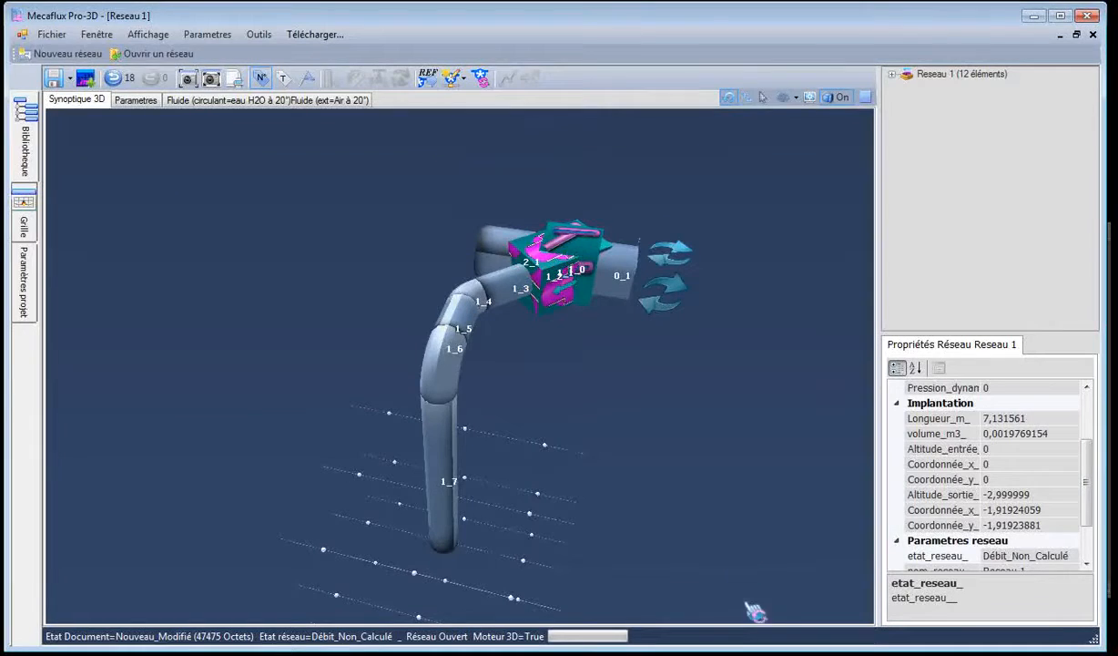
Check the next branch on the plan and insert a 90° separation after the straight 574 mm main conduit
{"action": "key", "text": "alt+Tab"}
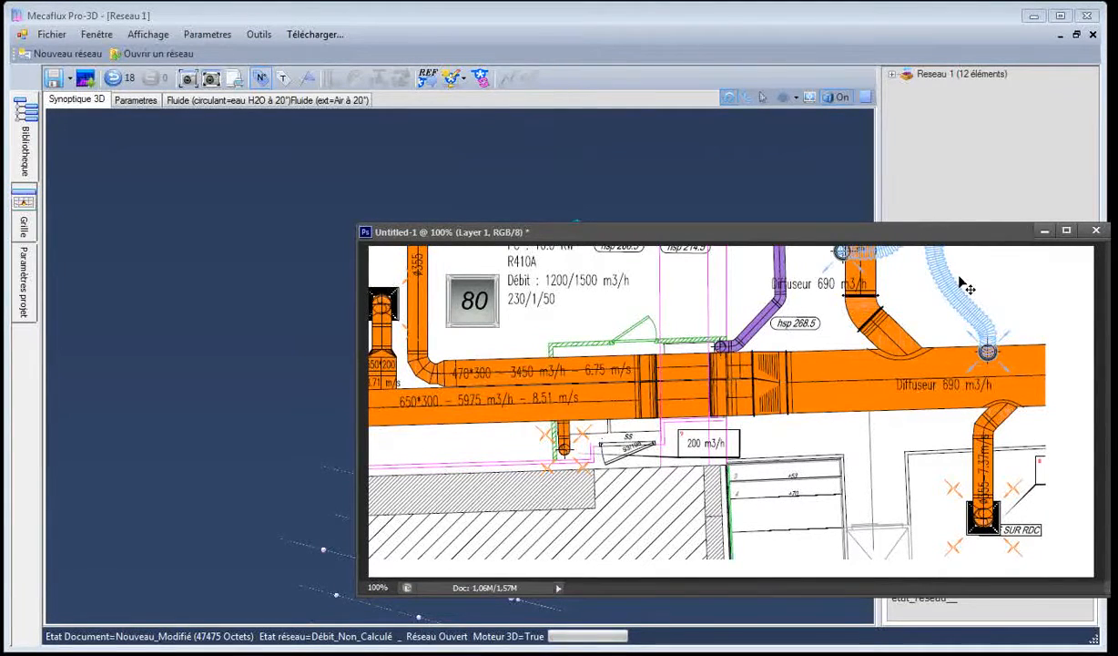
{"action": "left_click", "coordinate": [253, 340]}
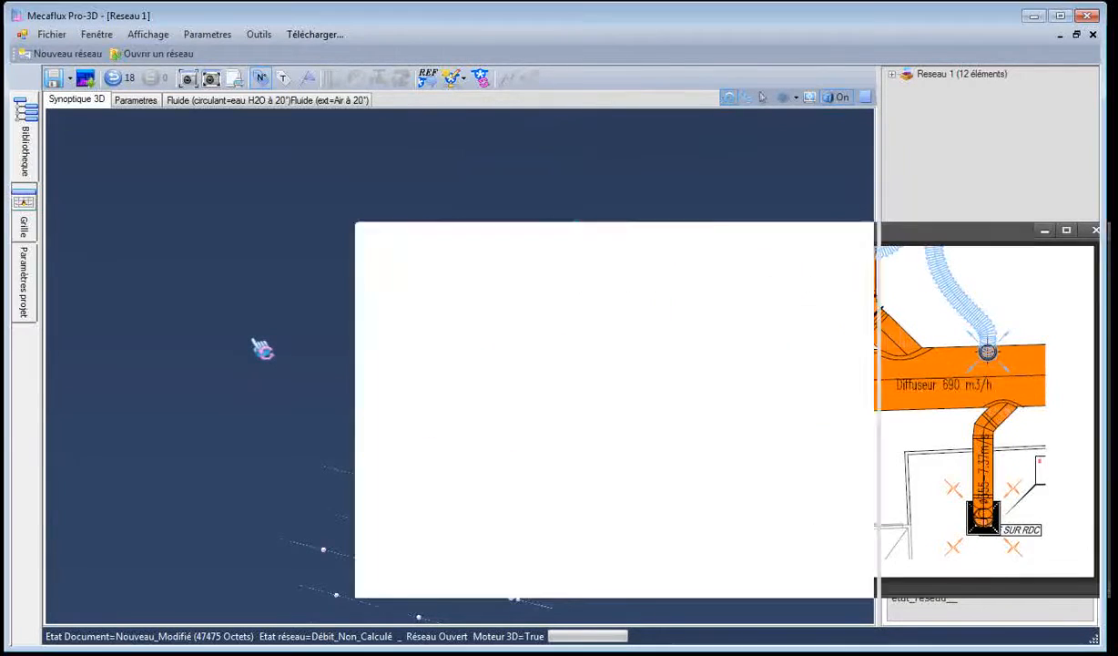
{"action": "left_click_drag", "start_coordinate": [616, 374], "coordinate": [482, 391]}
{"action": "left_click", "coordinate": [482, 353]}
{"action": "right_click", "coordinate": [480, 349]}
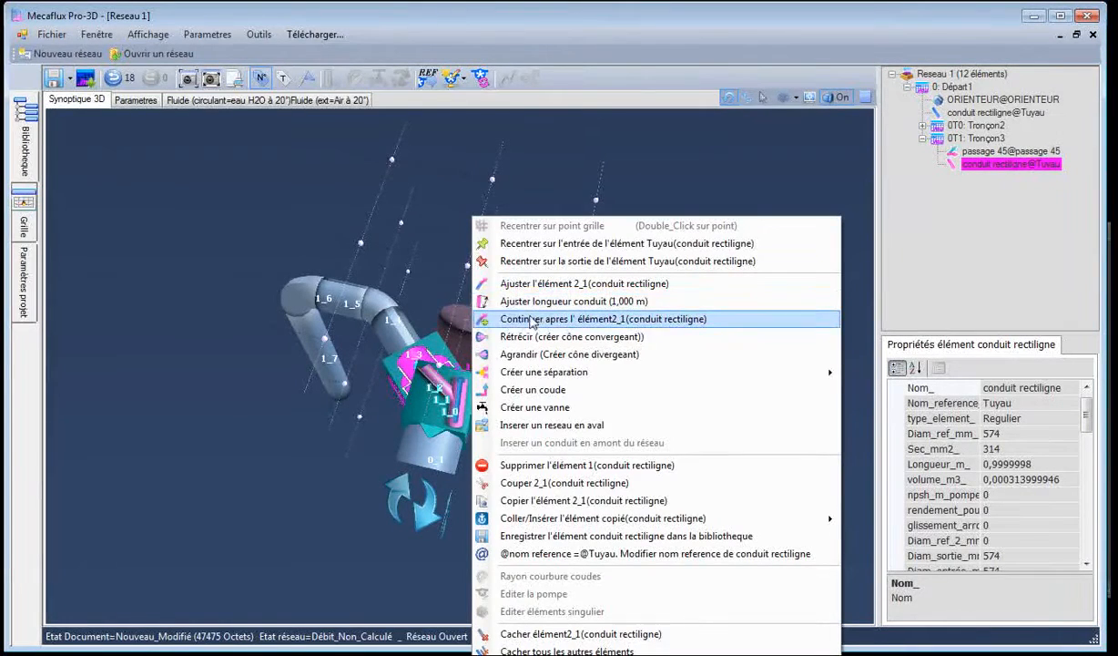
{"action": "mouse_move", "coordinate": [539, 376]}
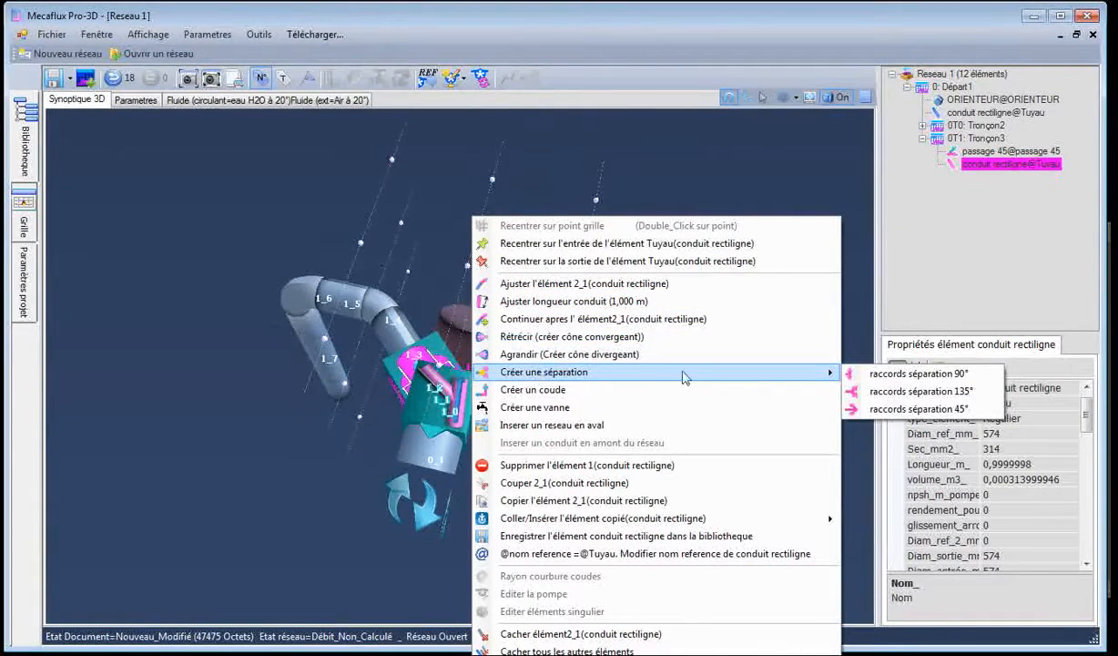
{"action": "left_click", "coordinate": [907, 375]}
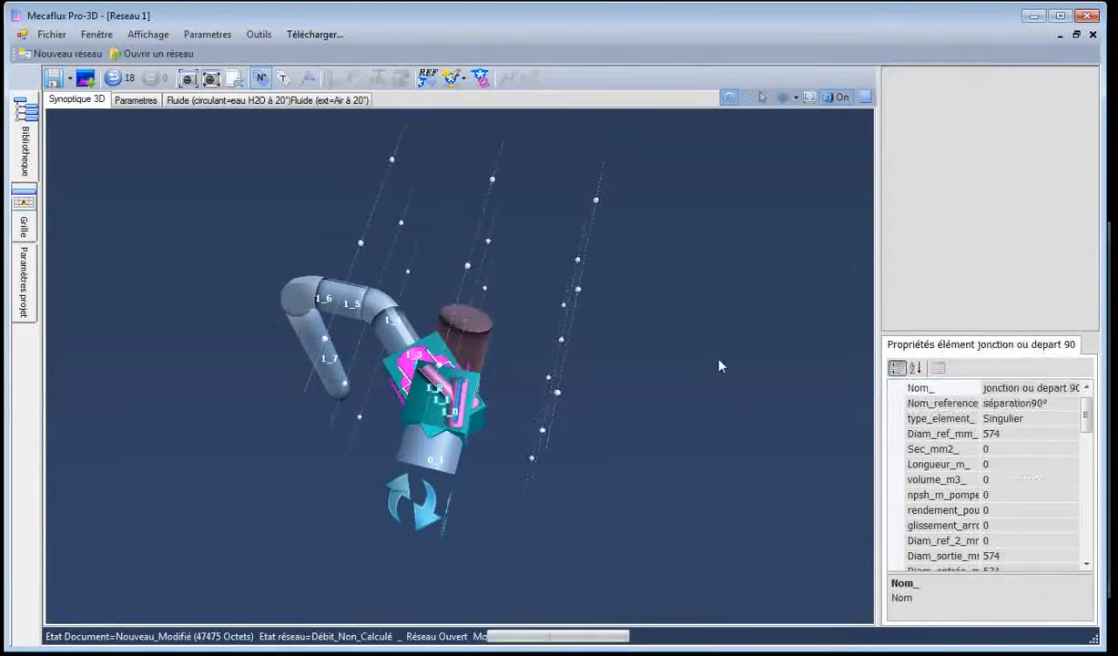
Align the upward conduit of the 90° separation with the main duct, placing its outlet at X -3, Y 0, altitude 0 with a 1 m length
{"action": "left_click_drag", "start_coordinate": [707, 386], "coordinate": [521, 239]}
{"action": "left_click", "coordinate": [470, 206]}
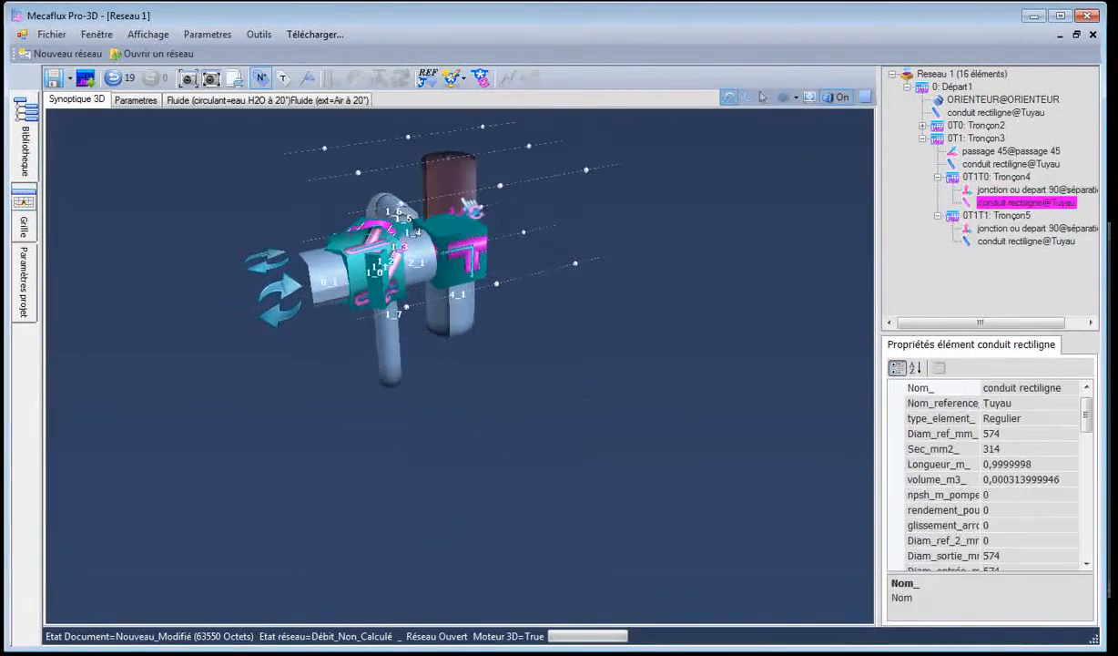
{"action": "right_click", "coordinate": [464, 200]}
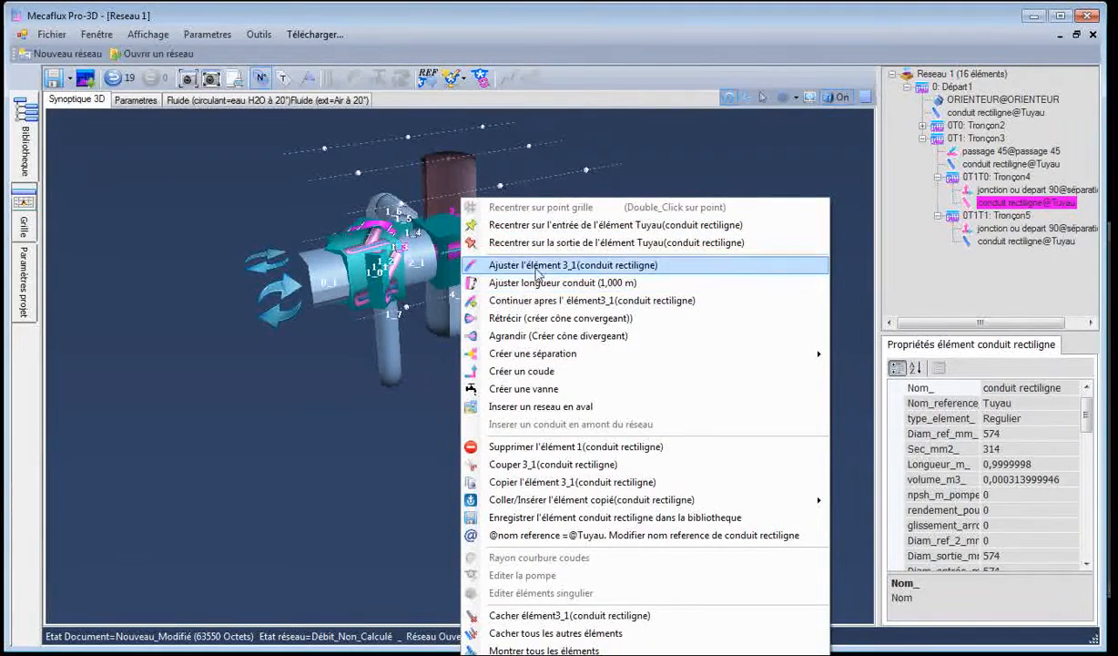
{"action": "left_click", "coordinate": [517, 264]}
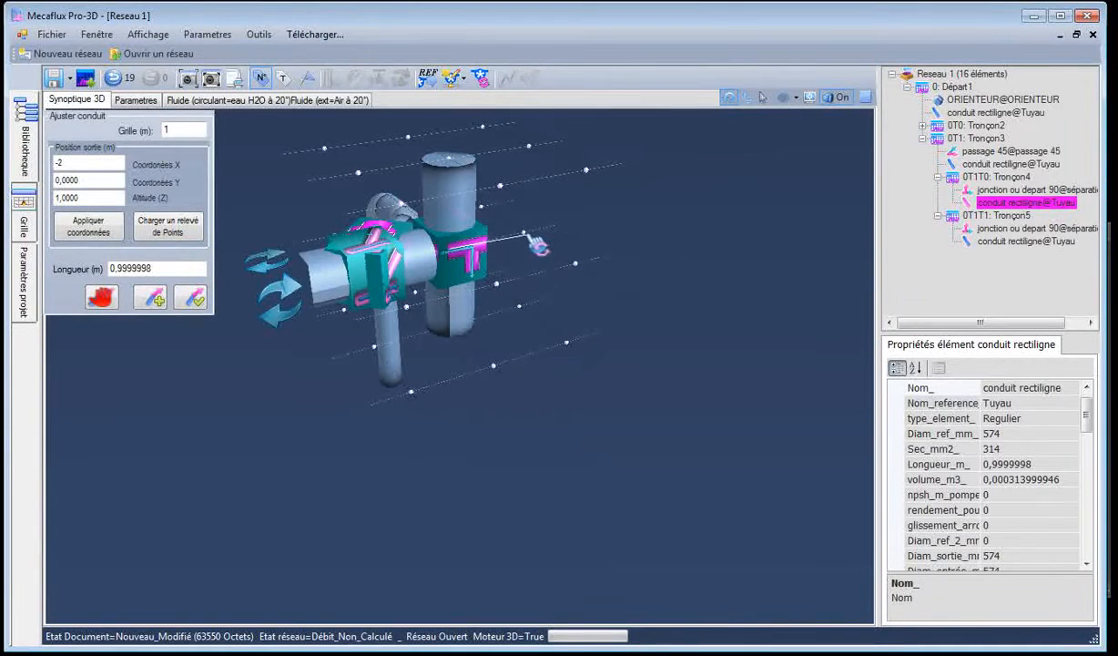
{"action": "left_click", "coordinate": [529, 236]}
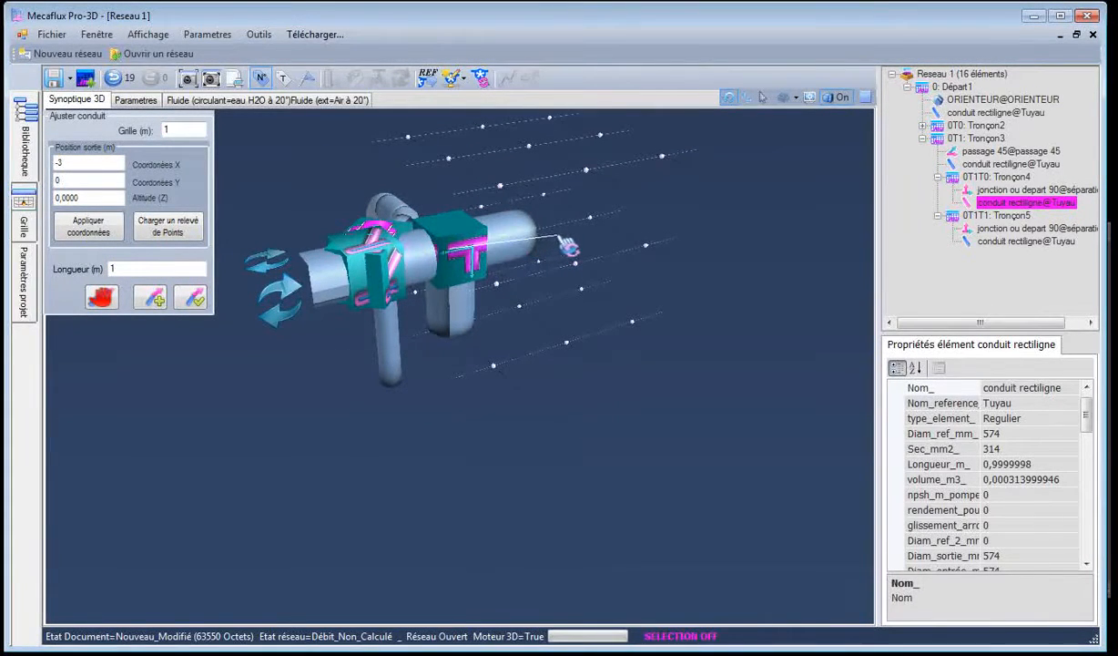
{"action": "left_click", "coordinate": [191, 297]}
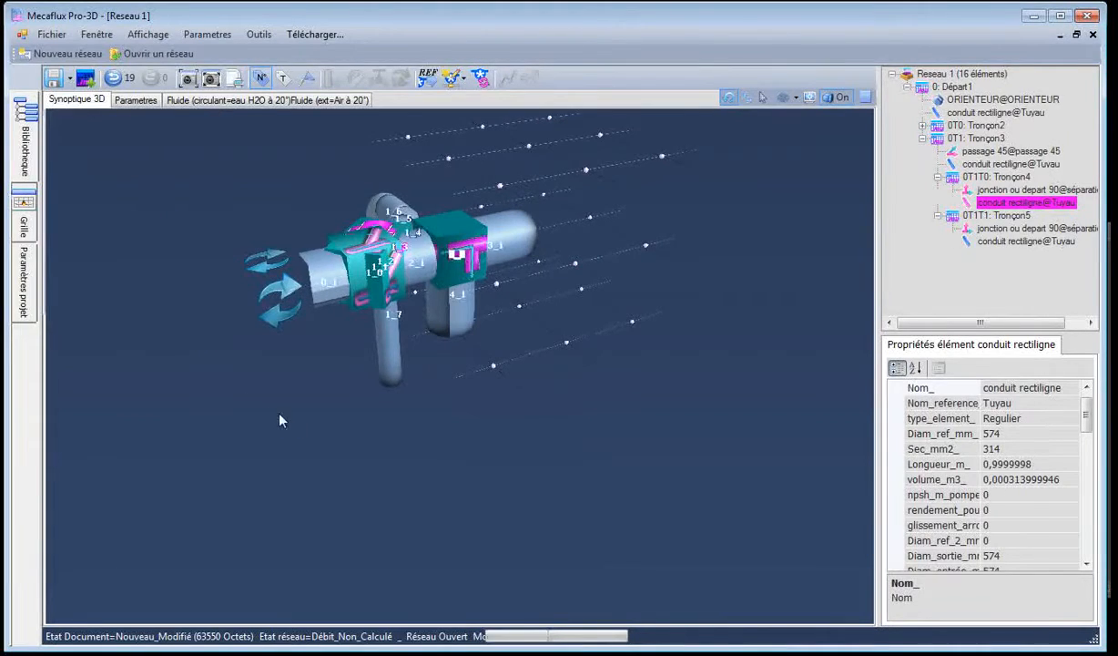
Angle the 90° separation's other conduit upward at 45°, with its outlet at X -2, Y 1, altitude 1 and a length of 1.4142 m
{"action": "mouse_move", "coordinate": [268, 396]}
{"action": "left_mouse_down"}
{"action": "mouse_move", "coordinate": [300, 458]}
{"action": "mouse_move", "coordinate": [269, 403]}
{"action": "left_mouse_up"}
{"action": "left_click", "coordinate": [447, 318]}
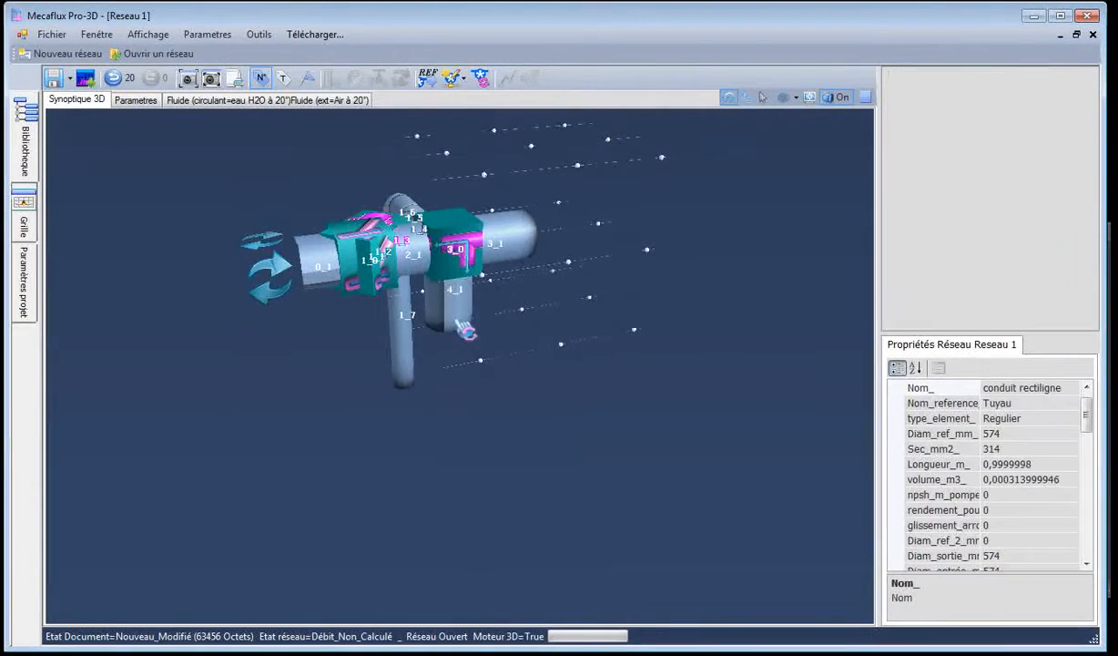
{"action": "right_click", "coordinate": [452, 321]}
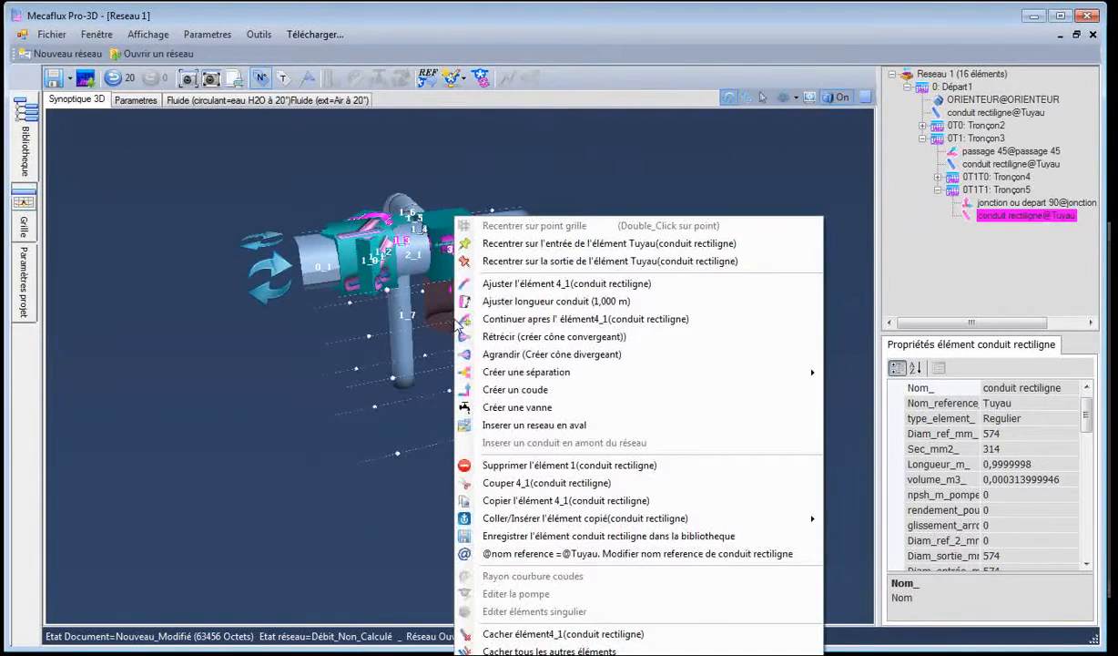
{"action": "left_click", "coordinate": [506, 286]}
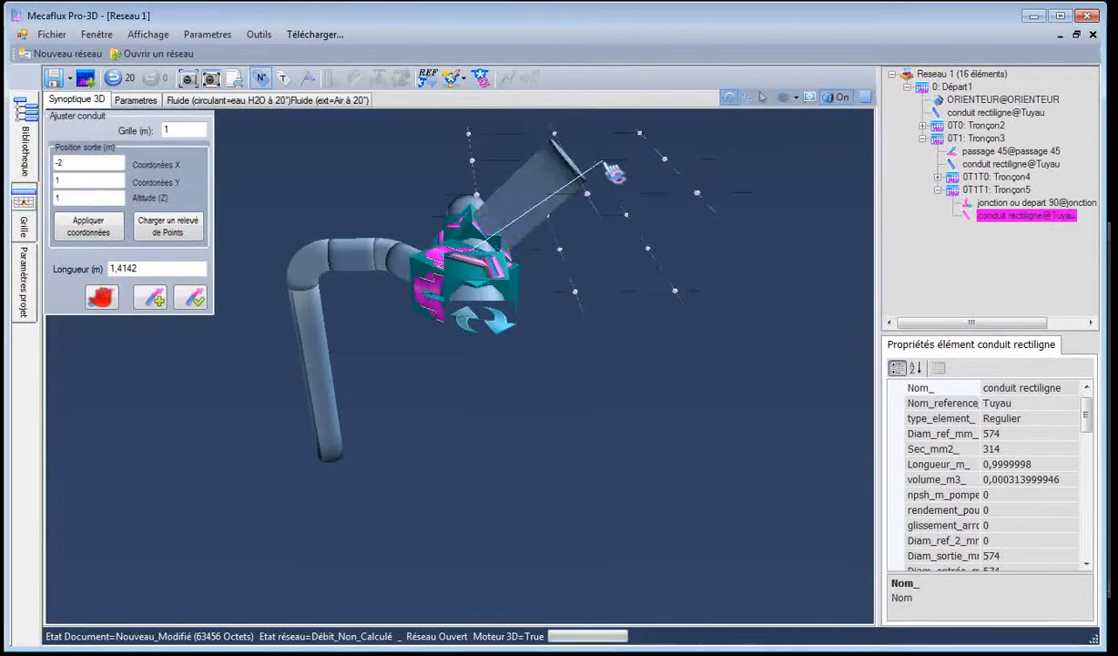
{"action": "left_click_drag", "start_coordinate": [590, 164], "coordinate": [507, 186]}
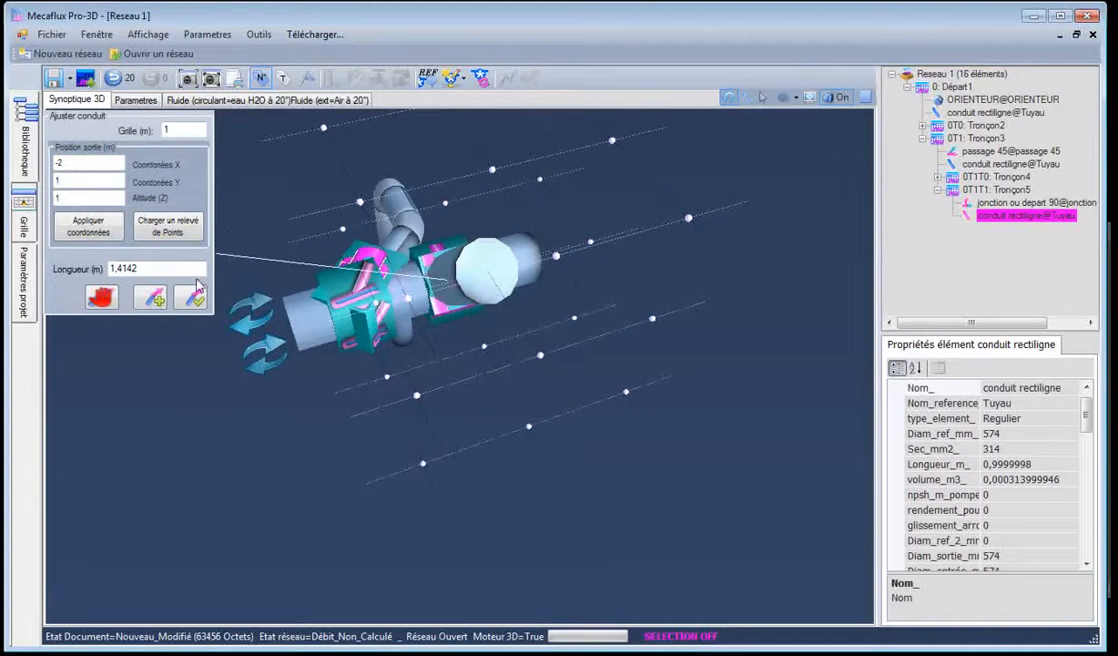
{"action": "left_click", "coordinate": [190, 300]}
{"action": "left_click_drag", "start_coordinate": [190, 307], "coordinate": [800, 617]}
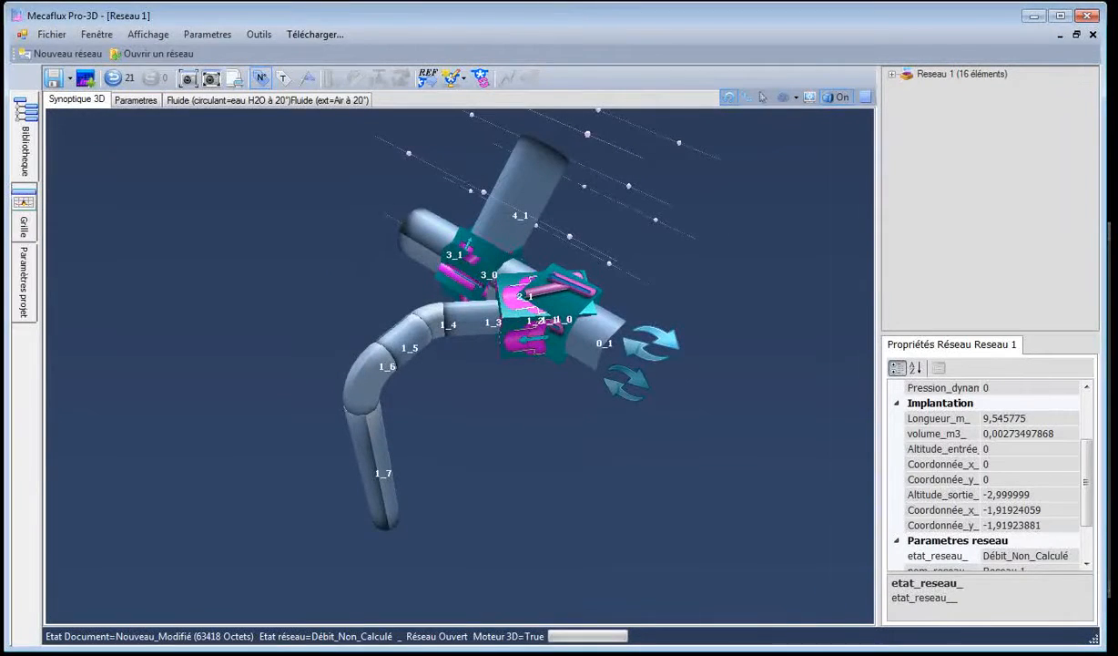
Consult the plan and end the angled 574 mm branch with an abrupt reduction to 100 mm, extended by a 100 mm conduit
{"action": "left_click", "coordinate": [1109, 446]}
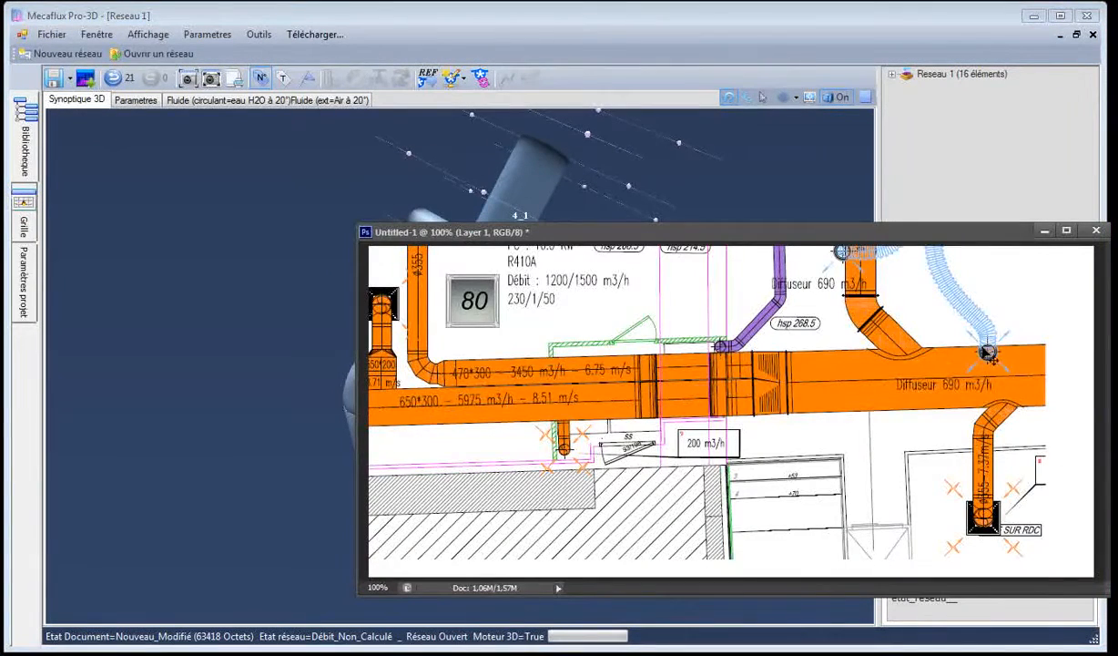
{"action": "left_click", "coordinate": [206, 333]}
{"action": "left_click_drag", "start_coordinate": [715, 252], "coordinate": [637, 237]}
{"action": "left_click", "coordinate": [565, 208]}
{"action": "right_click", "coordinate": [562, 214]}
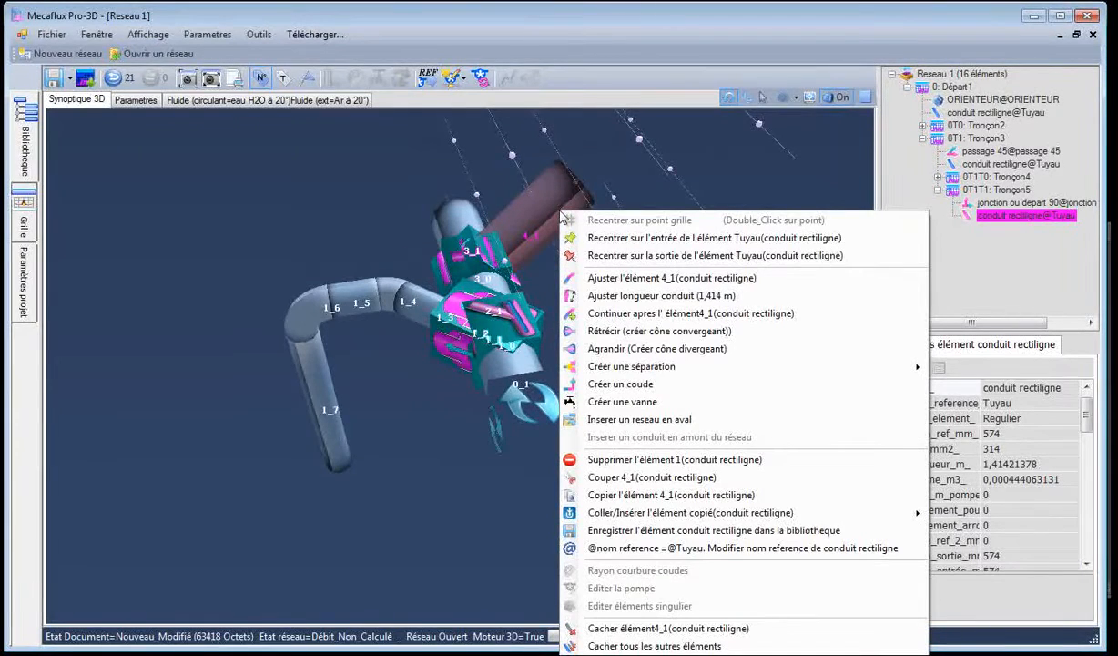
{"action": "left_click", "coordinate": [593, 331]}
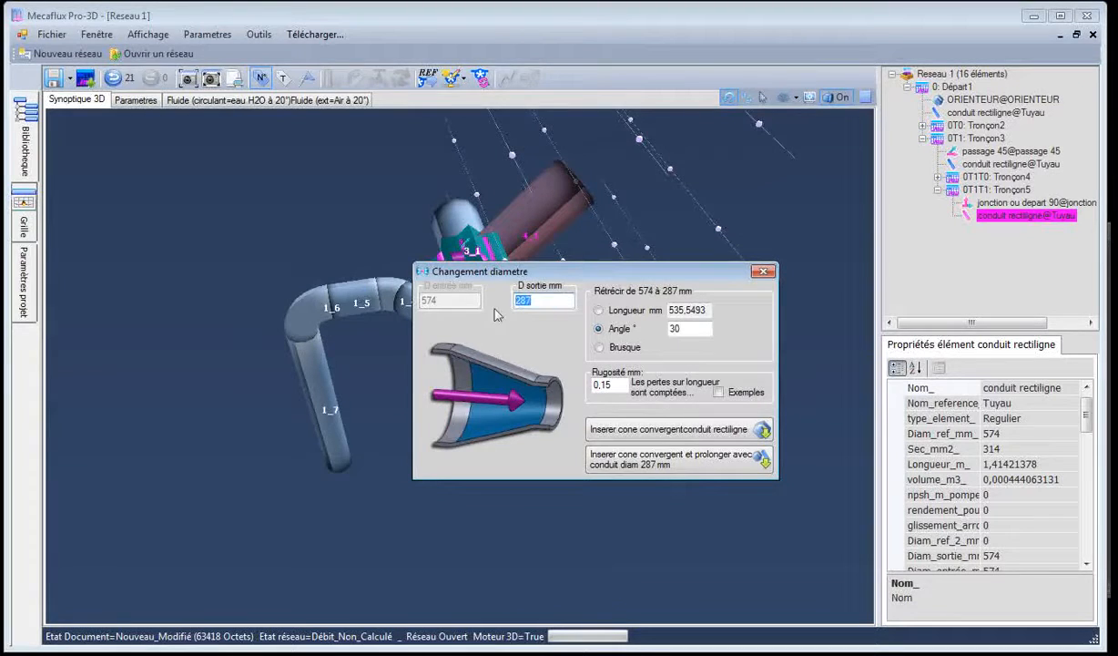
{"action": "left_click_drag", "start_coordinate": [563, 270], "coordinate": [564, 296]}
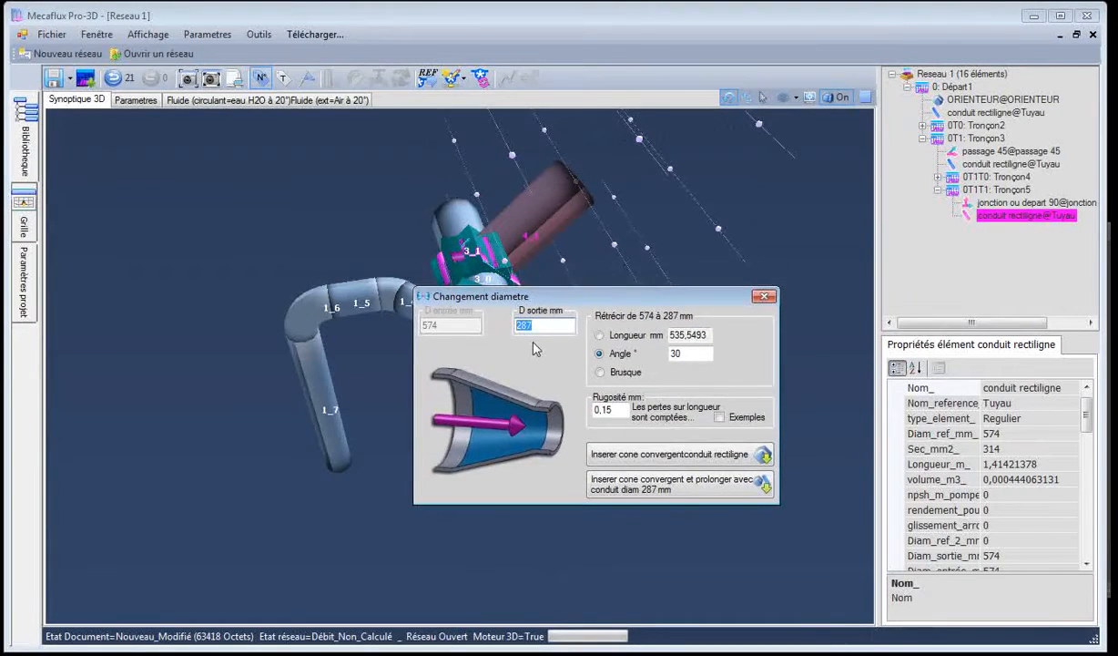
{"action": "type", "text": "100"}
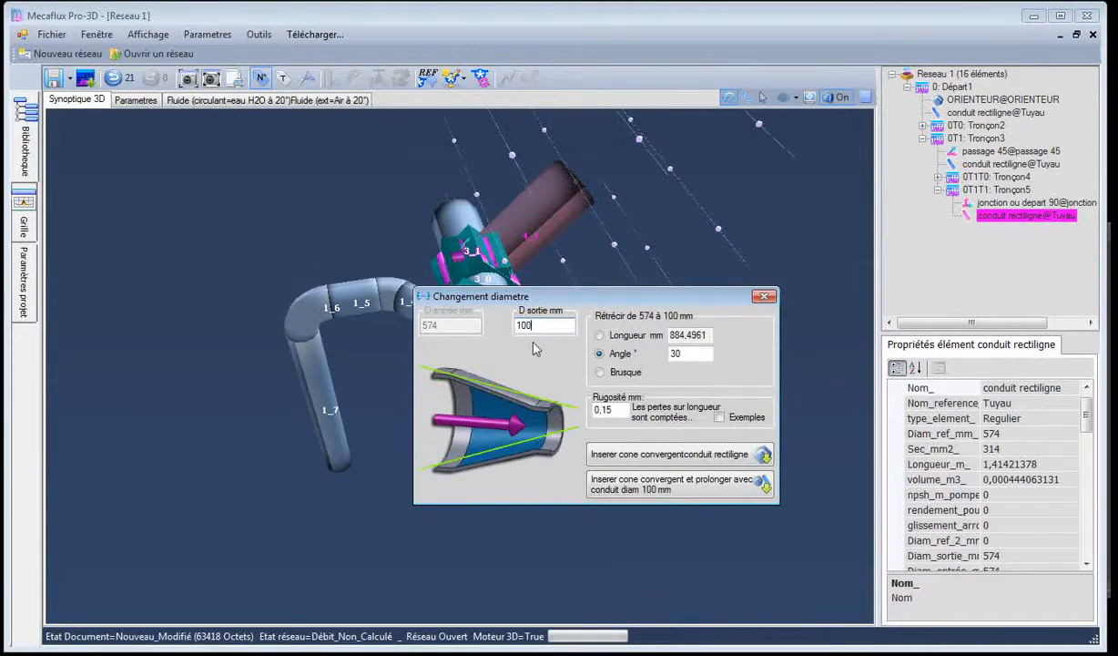
{"action": "left_click", "coordinate": [600, 372]}
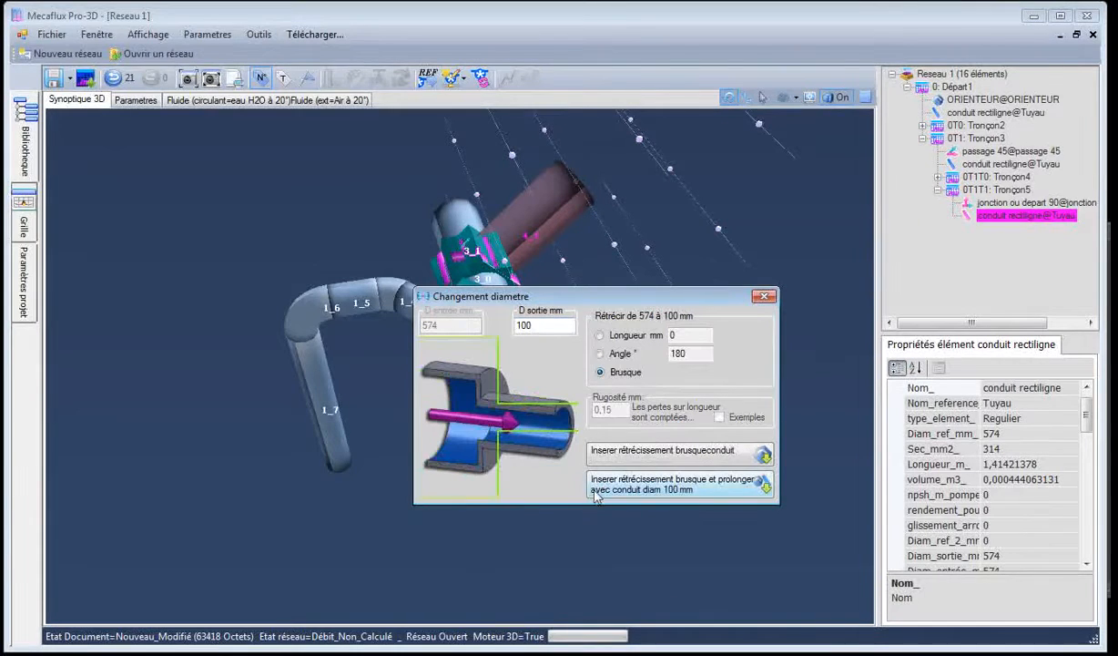
{"action": "left_click", "coordinate": [650, 490]}
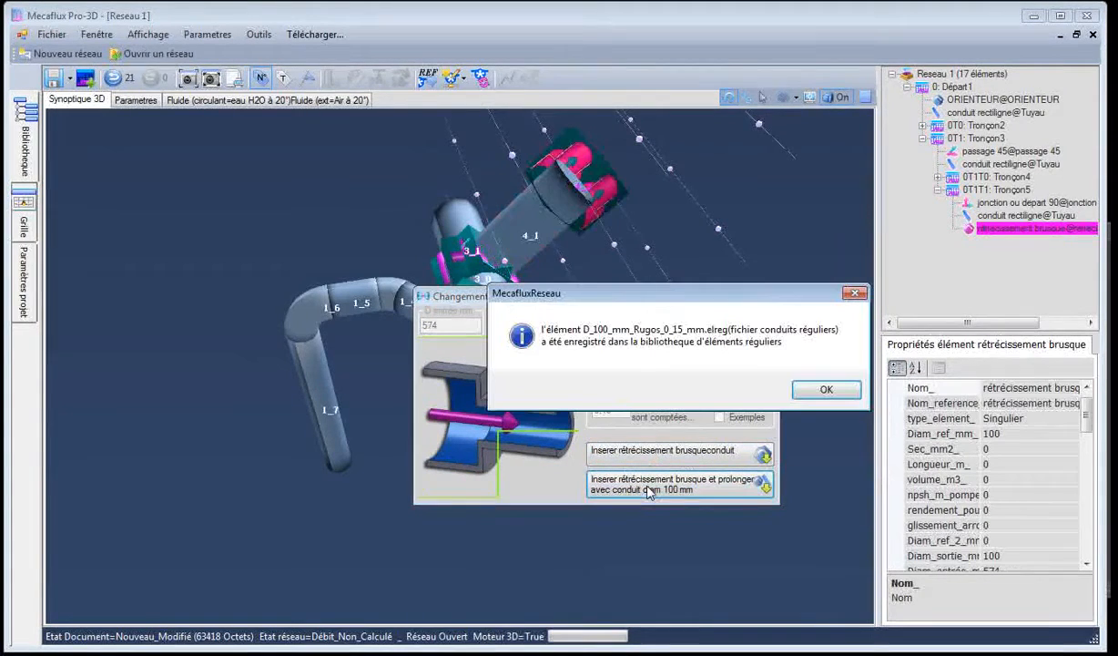
{"action": "left_click", "coordinate": [814, 388]}
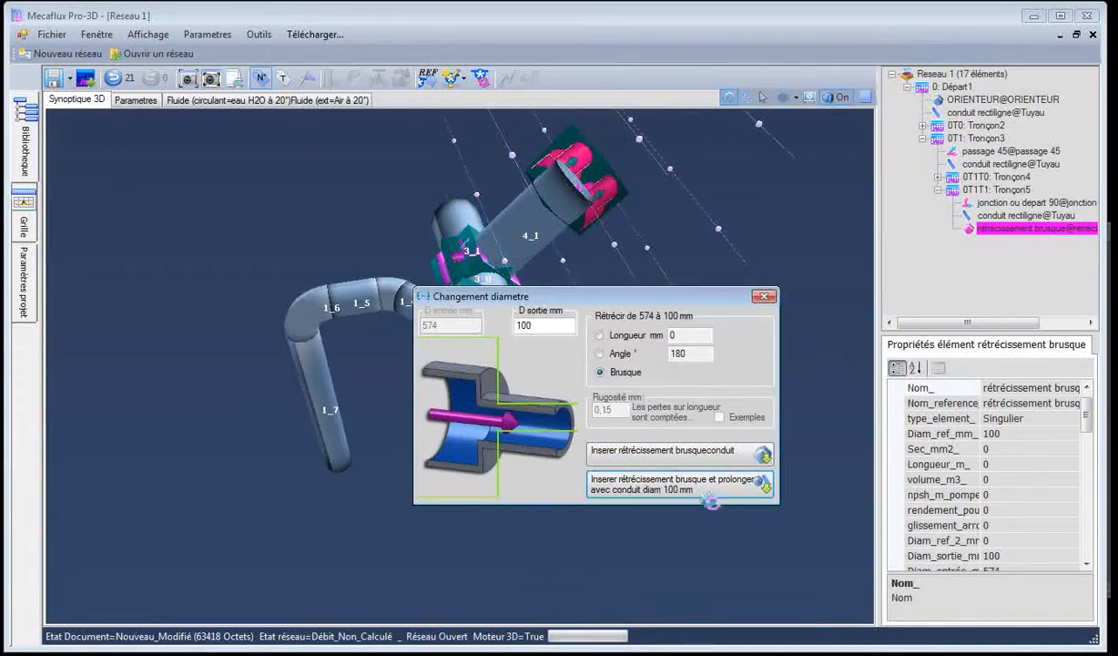
{"action": "left_click", "coordinate": [763, 296]}
Continue the 100 mm conduit with a horizontal 1 m section ending at X -2, Y 2.7071, altitude 1.7071
{"action": "left_click_drag", "start_coordinate": [679, 384], "coordinate": [517, 274]}
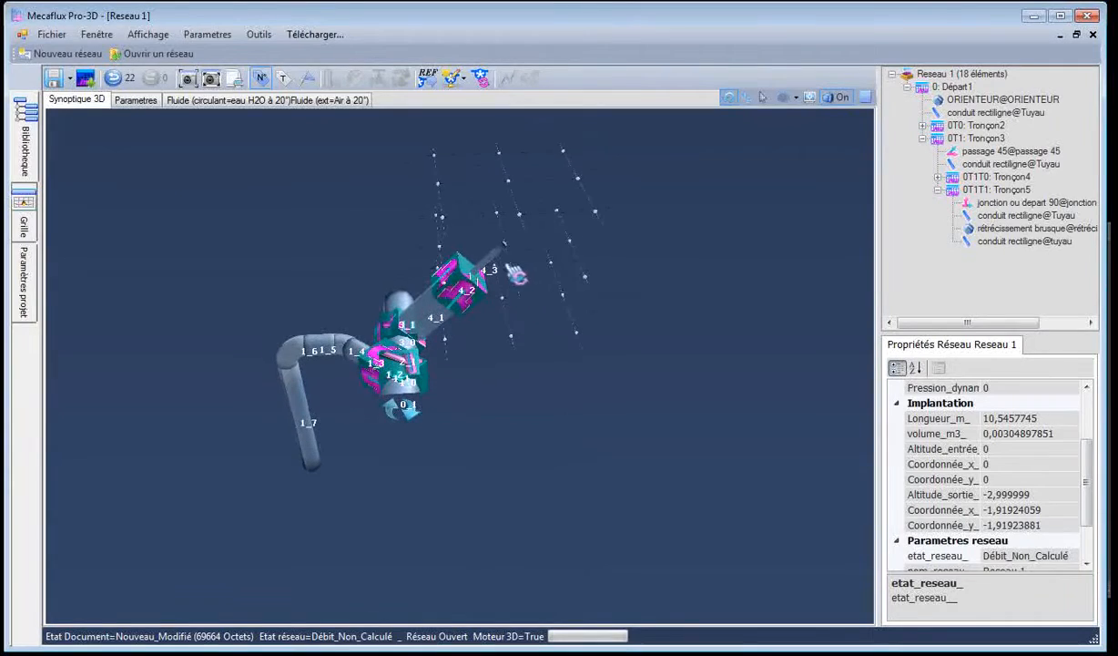
{"action": "left_click", "coordinate": [508, 265]}
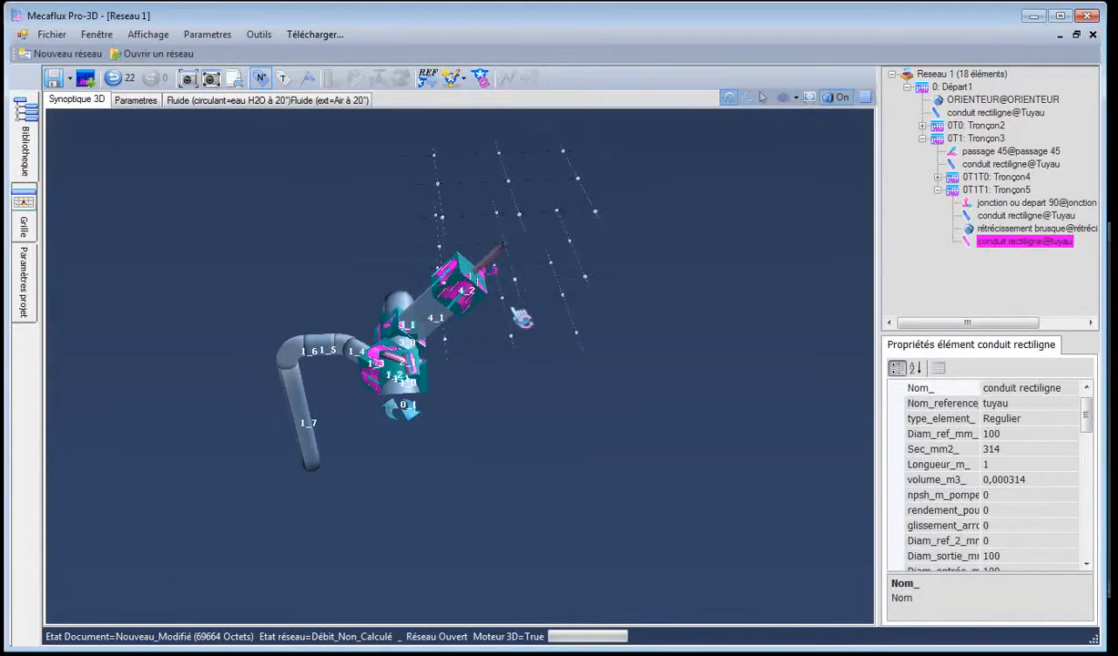
{"action": "right_click", "coordinate": [492, 255]}
{"action": "left_click", "coordinate": [583, 319]}
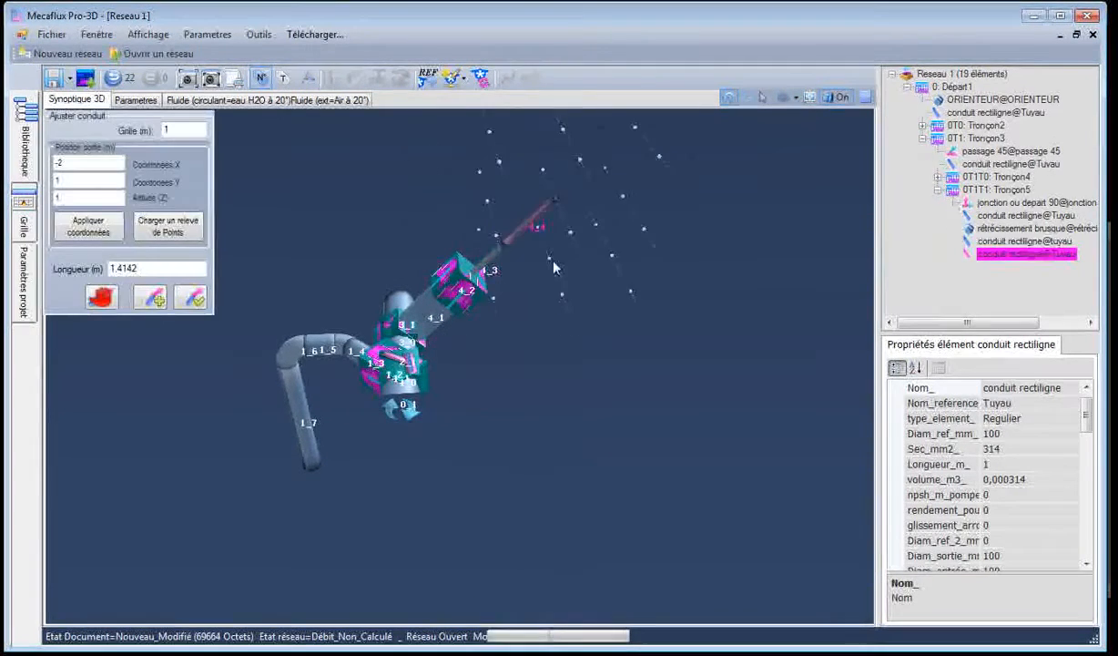
{"action": "left_click", "coordinate": [560, 214]}
{"action": "middle_click_drag", "start_coordinate": [567, 285], "coordinate": [597, 262]}
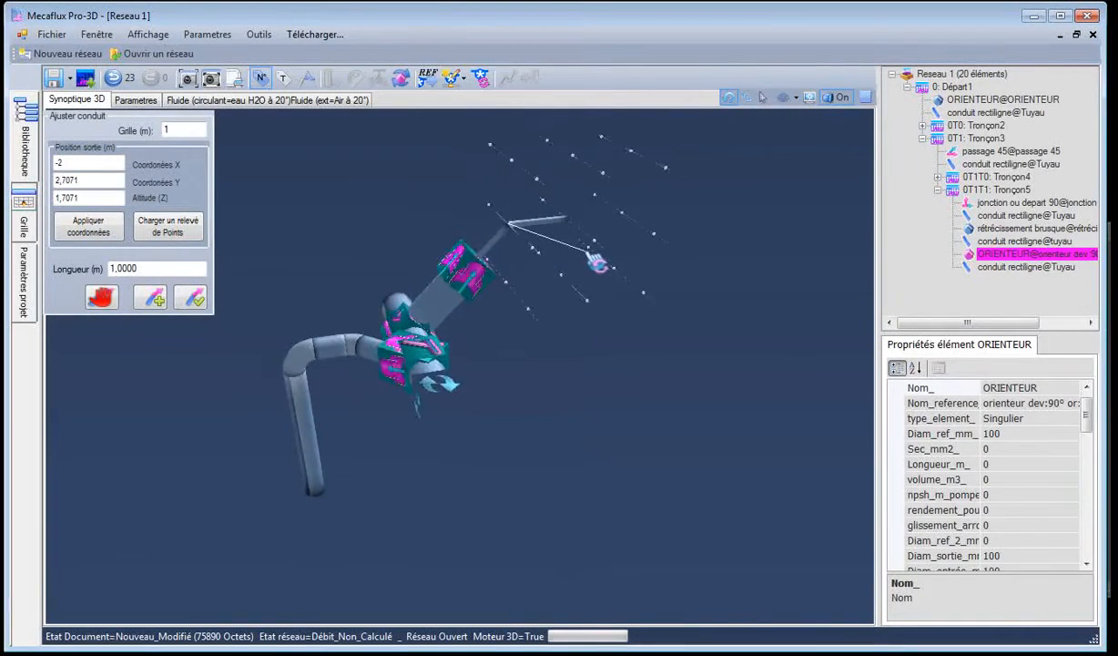
{"action": "left_click", "coordinate": [596, 260]}
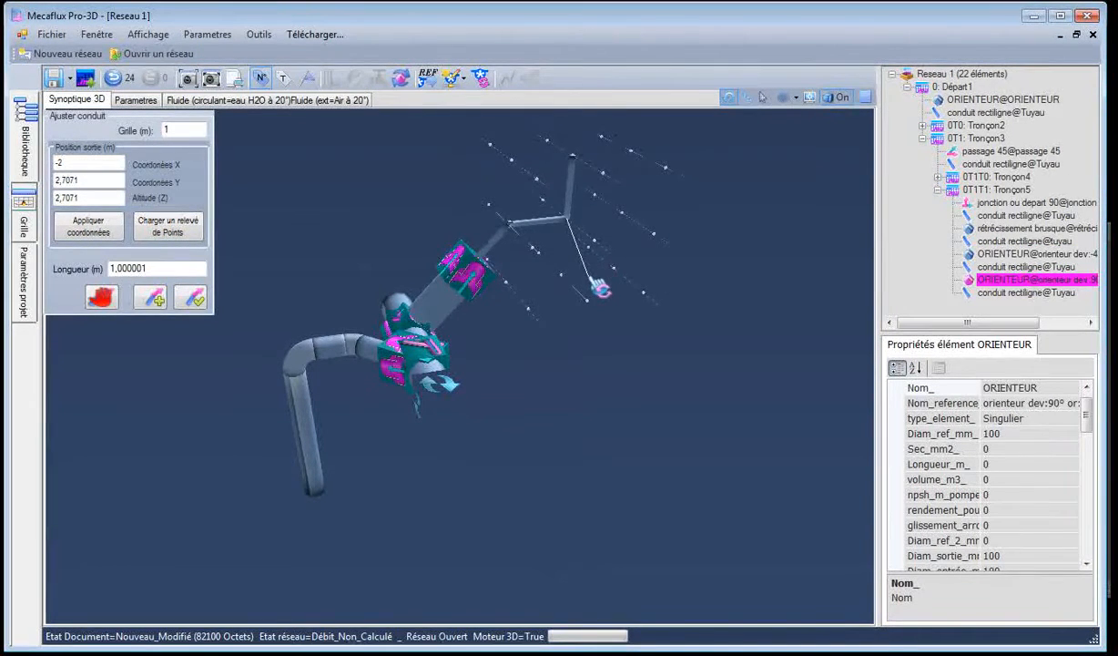
{"action": "right_click", "coordinate": [601, 287]}
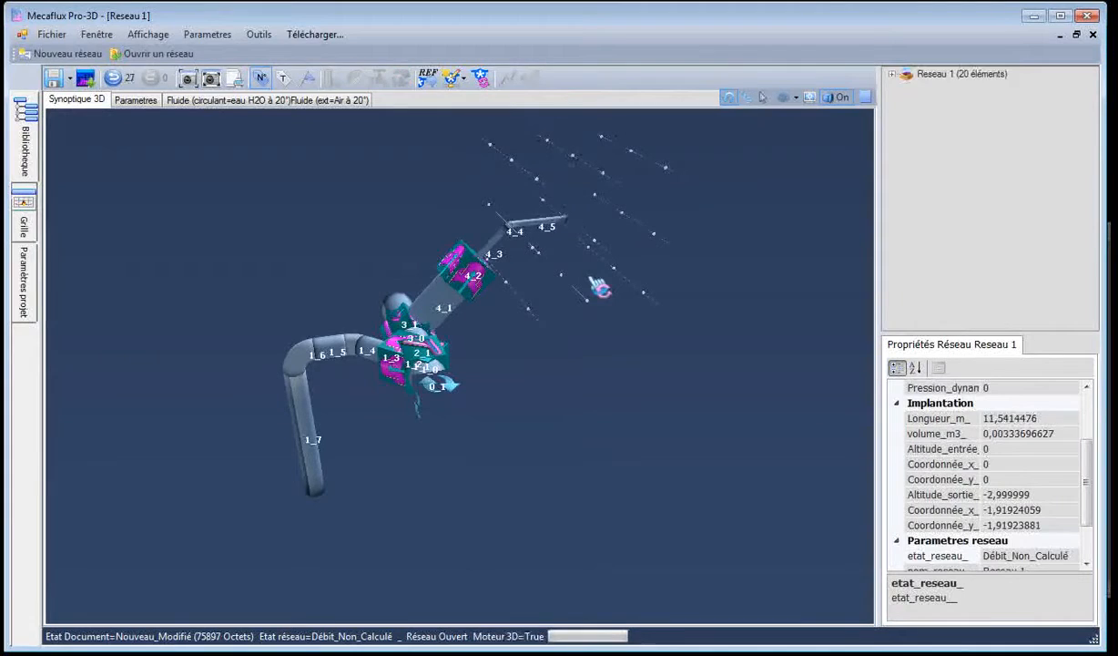
Set the length of the angled 574 mm conduit between the 90° separation and the abrupt reduction to 0.3 m
{"action": "scroll", "coordinate": [564, 233], "scroll_direction": "up", "scroll_amount": 4}
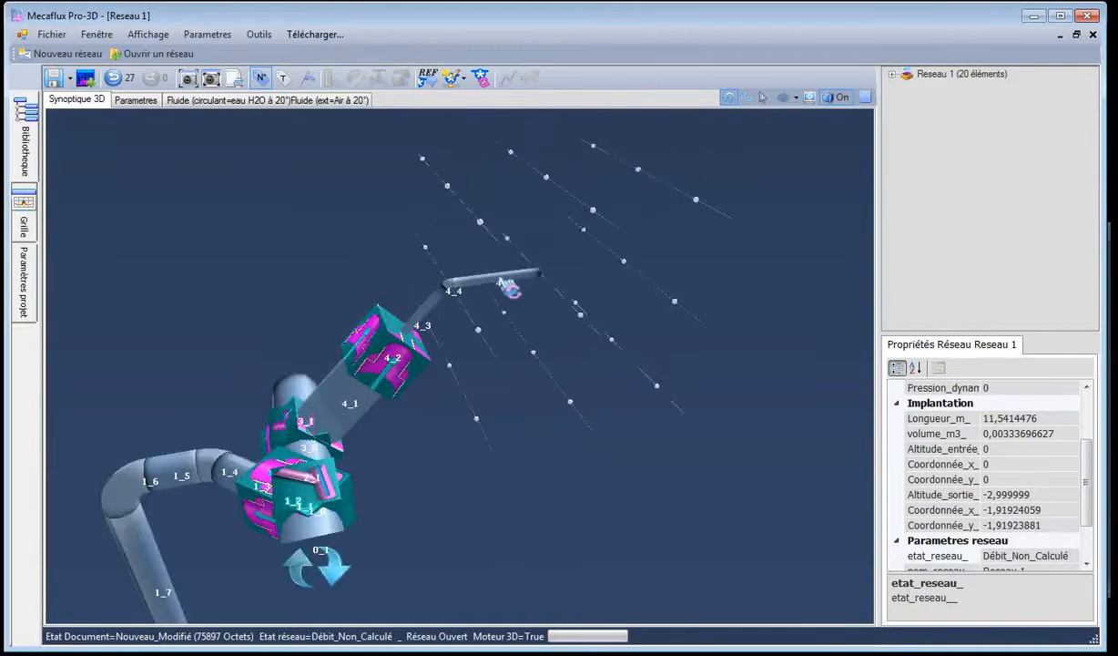
{"action": "left_click", "coordinate": [507, 290]}
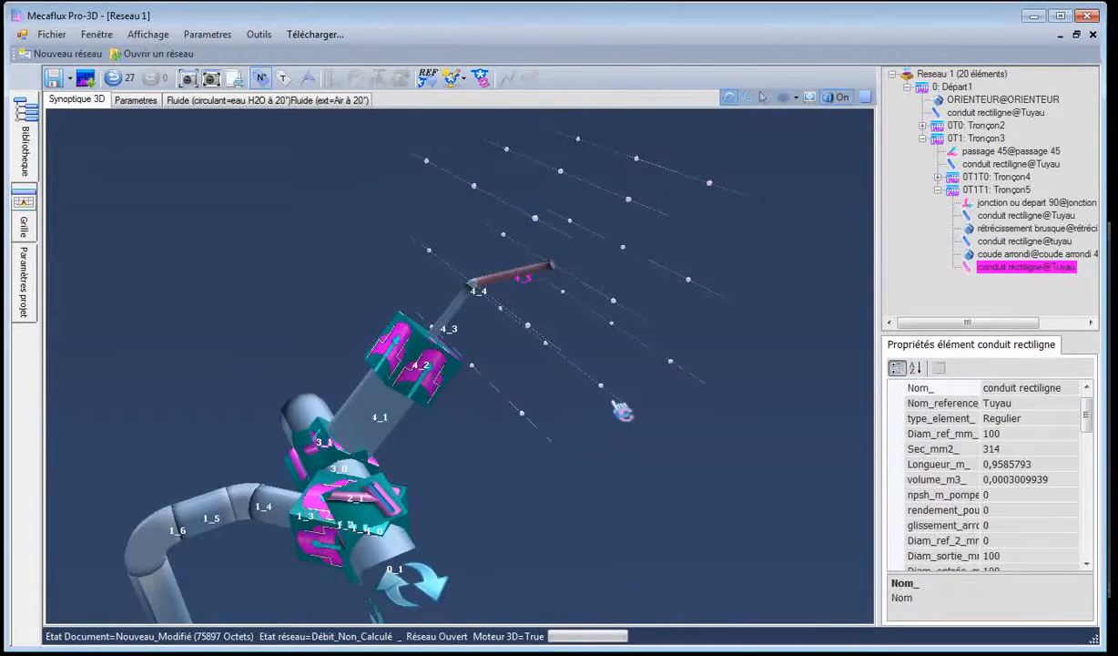
{"action": "left_click", "coordinate": [626, 412]}
{"action": "left_click_drag", "start_coordinate": [627, 411], "coordinate": [474, 394]}
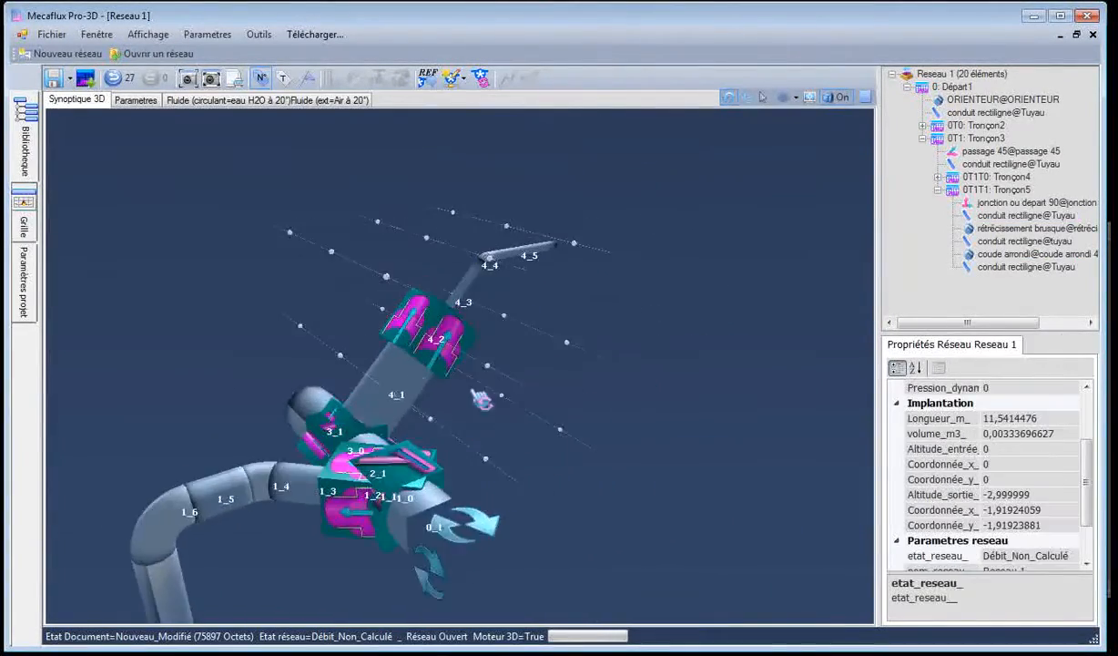
{"action": "left_click", "coordinate": [396, 393]}
{"action": "right_click", "coordinate": [396, 394]}
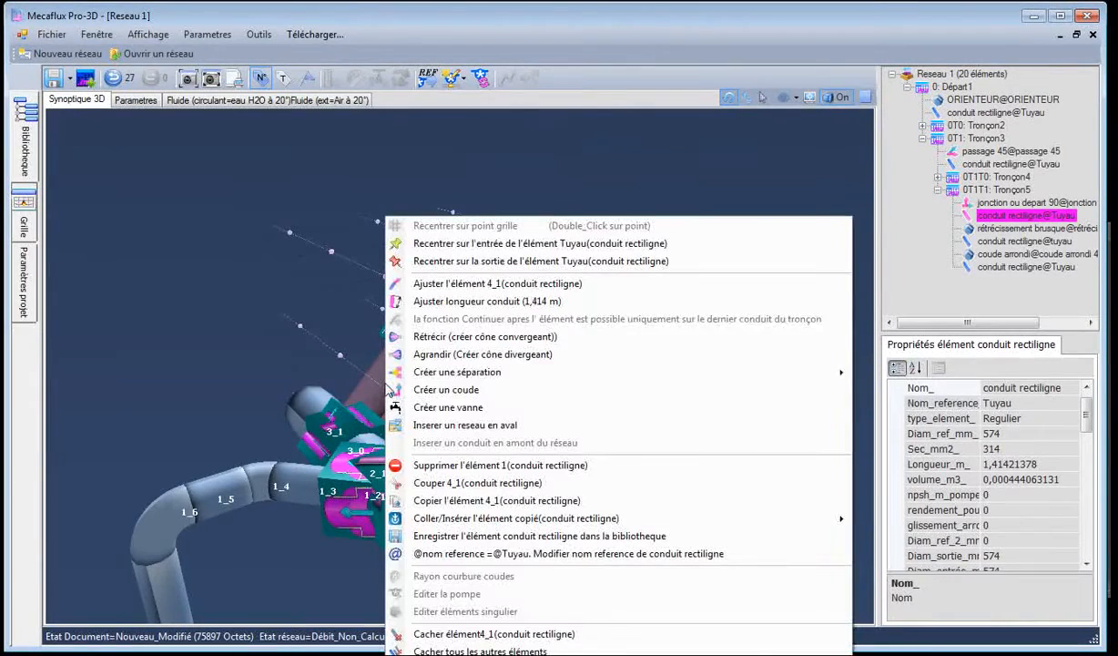
{"action": "left_click", "coordinate": [455, 306]}
{"action": "left_click_drag", "start_coordinate": [163, 133], "coordinate": [83, 133]}
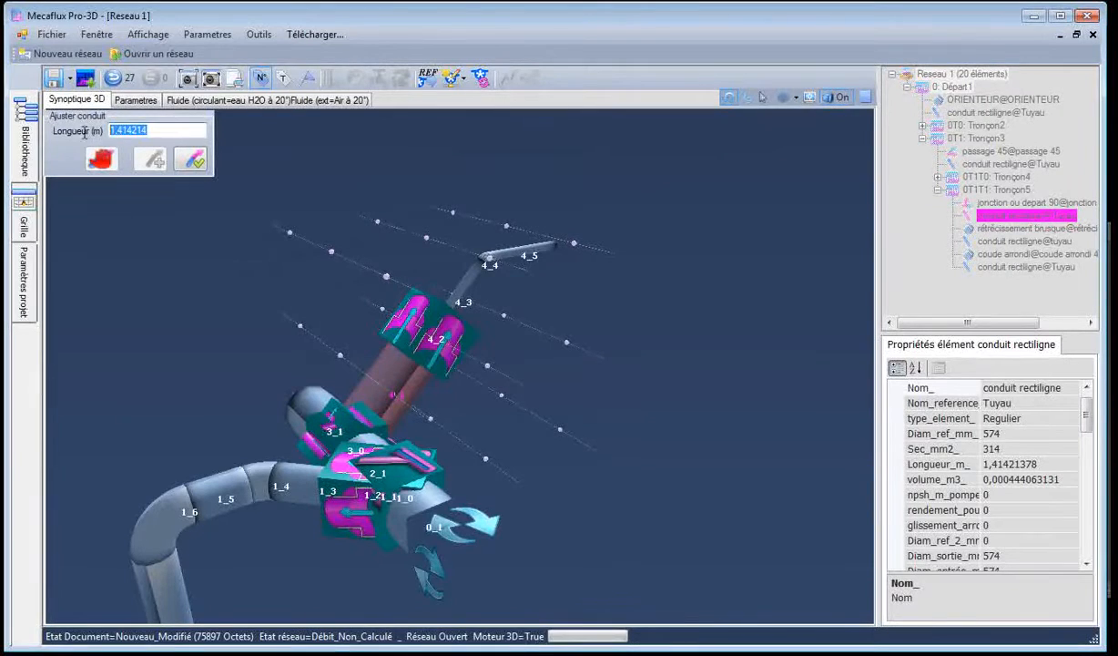
{"action": "type", "text": "0"}
{"action": "type", "text": ",3"}
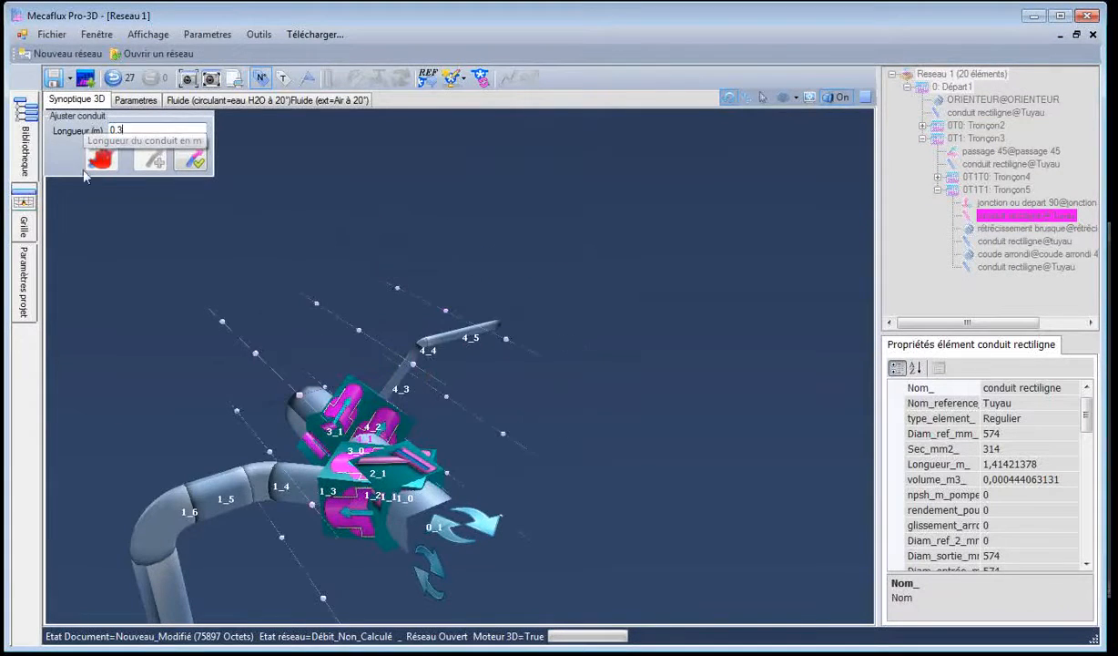
{"action": "left_click", "coordinate": [183, 164]}
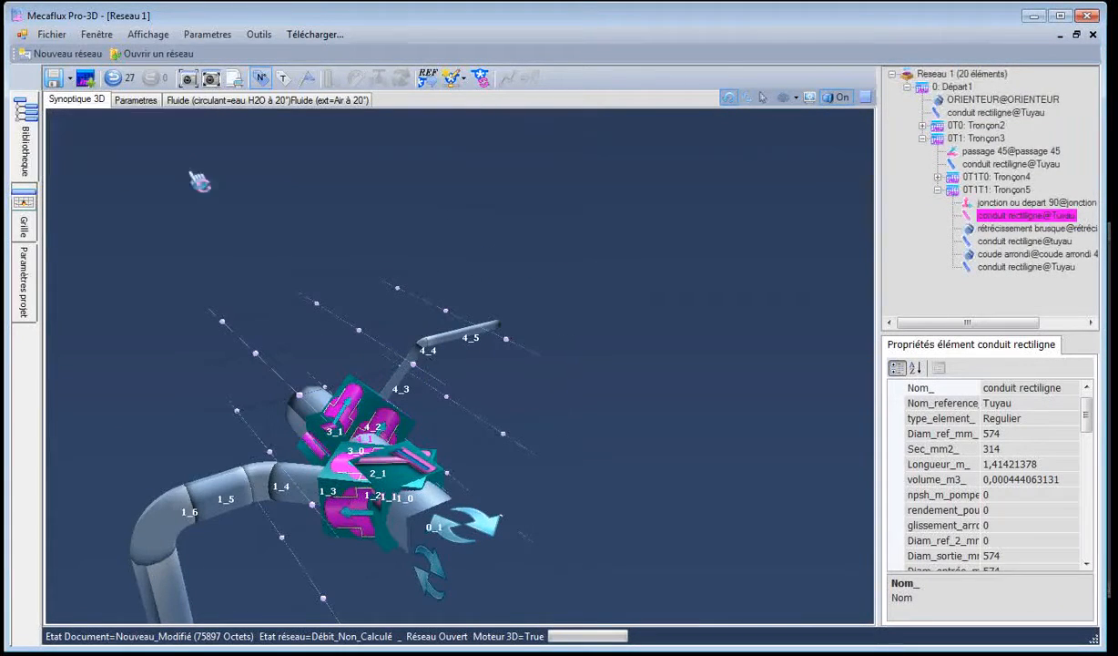
Check the next branch on the plan and insert a 90° separation at the end of the straight 574 mm main duct
{"action": "left_click_drag", "start_coordinate": [260, 309], "coordinate": [280, 324]}
{"action": "left_click_drag", "start_coordinate": [485, 460], "coordinate": [557, 323]}
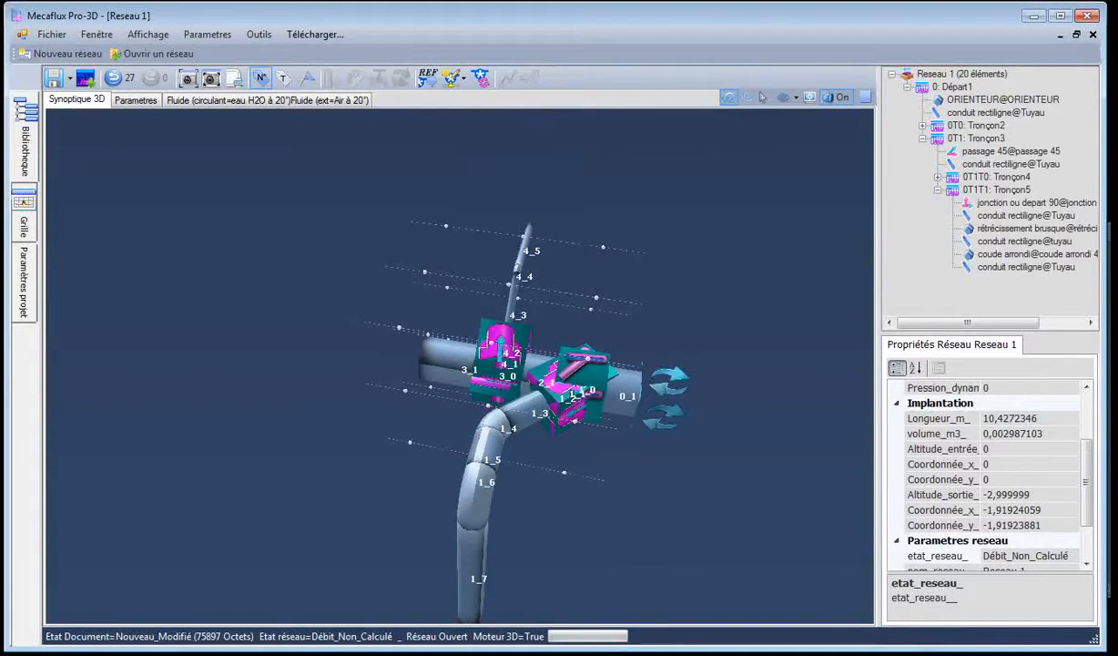
{"action": "key", "text": "alt+Tab"}
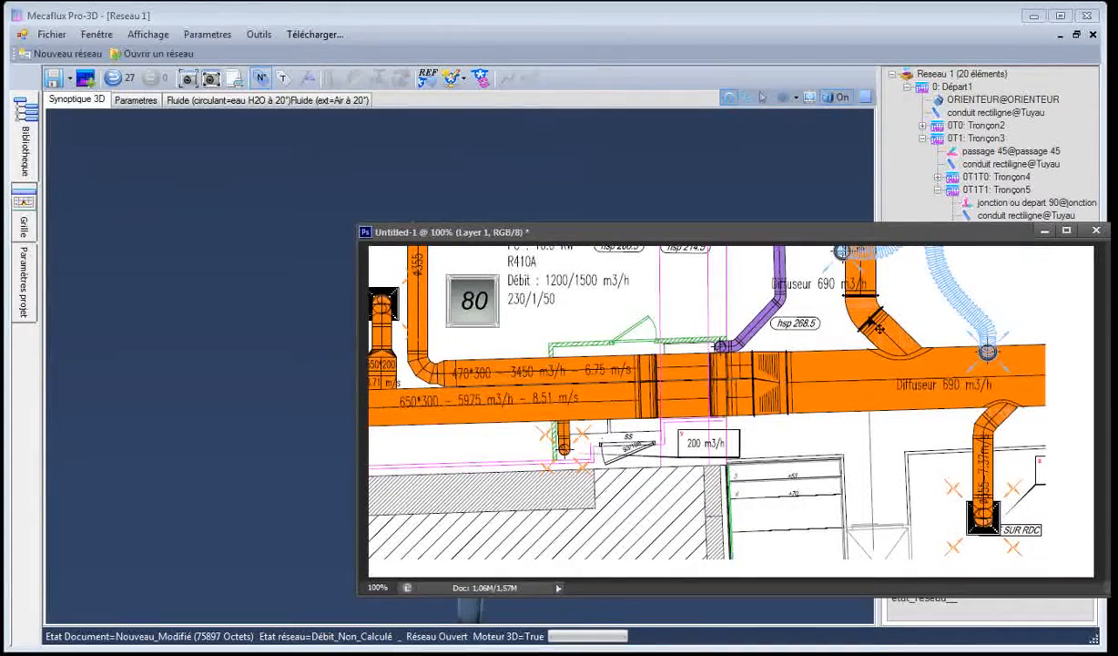
{"action": "left_click", "coordinate": [747, 196]}
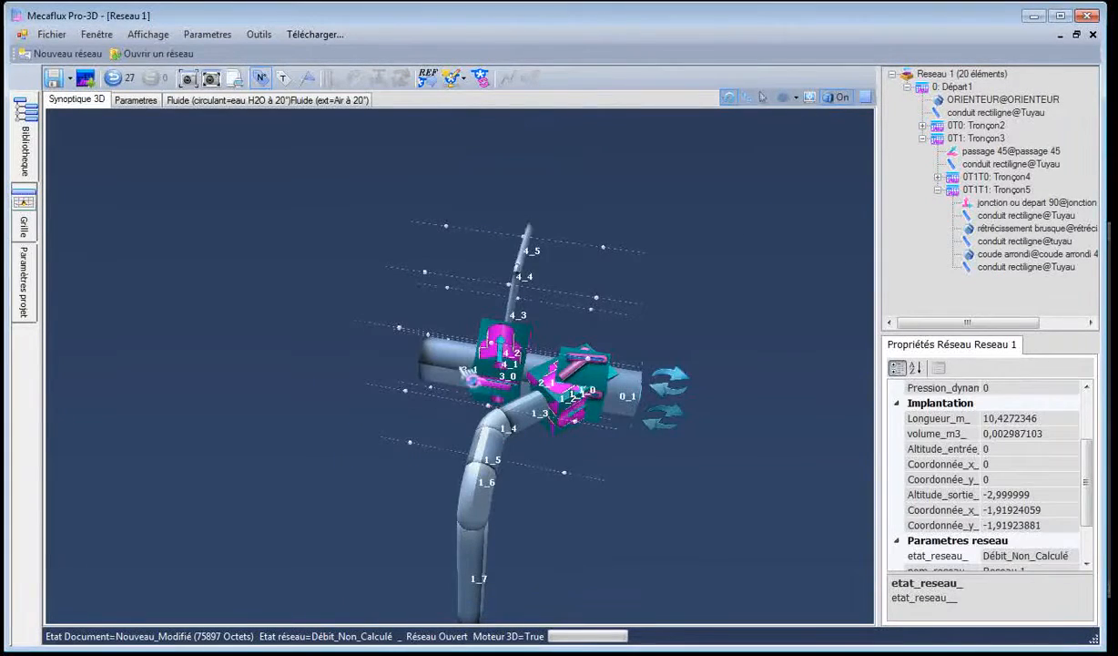
{"action": "left_click", "coordinate": [465, 370]}
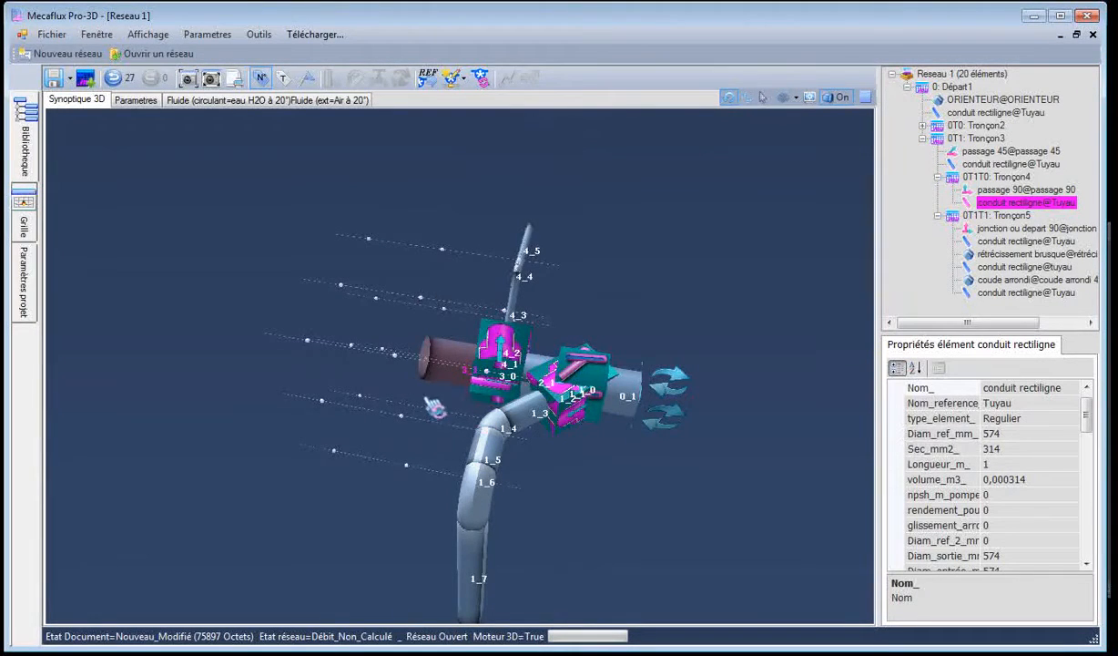
{"action": "right_click", "coordinate": [438, 368]}
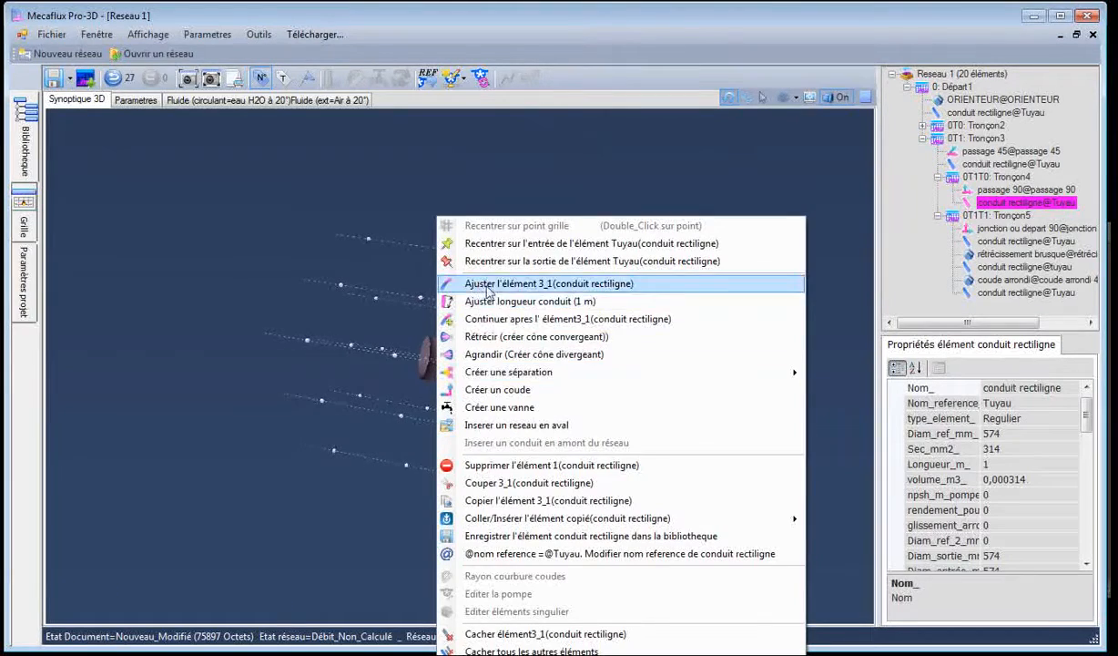
{"action": "mouse_move", "coordinate": [592, 379]}
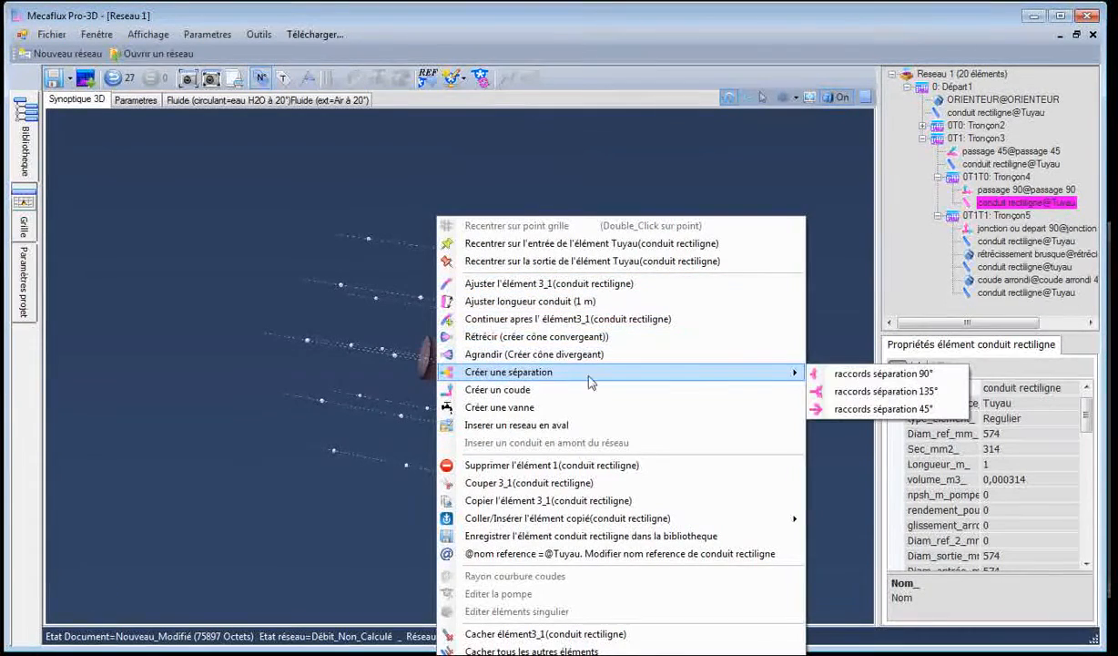
{"action": "left_click", "coordinate": [815, 372]}
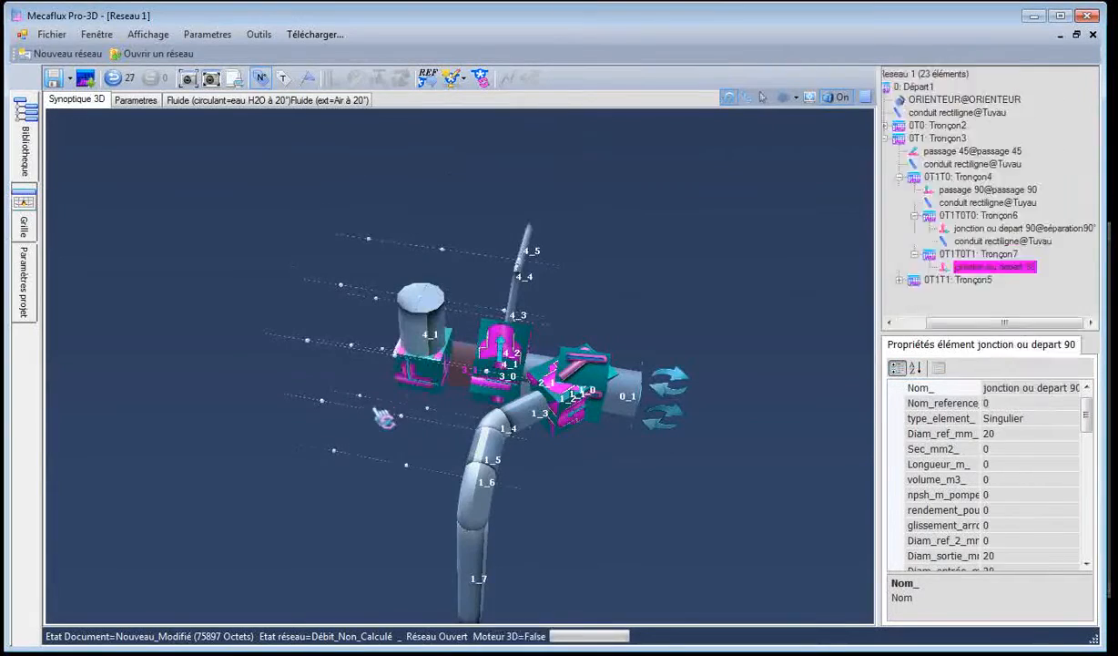
{"action": "left_click_drag", "start_coordinate": [380, 415], "coordinate": [437, 366]}
{"action": "left_click", "coordinate": [452, 295]}
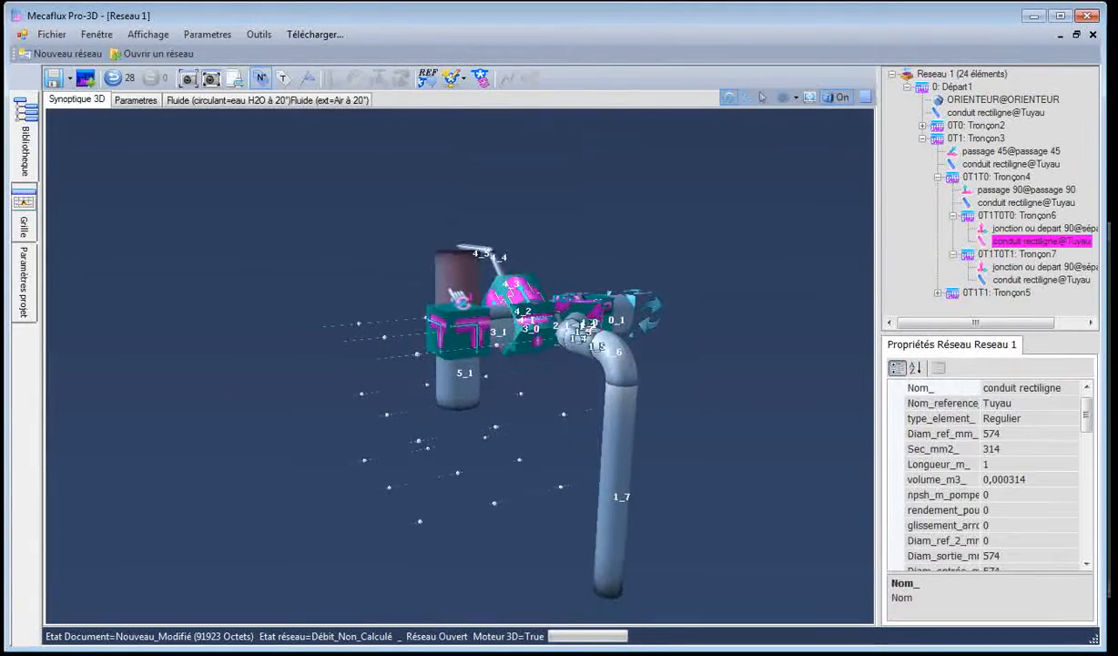
{"action": "right_click", "coordinate": [453, 296]}
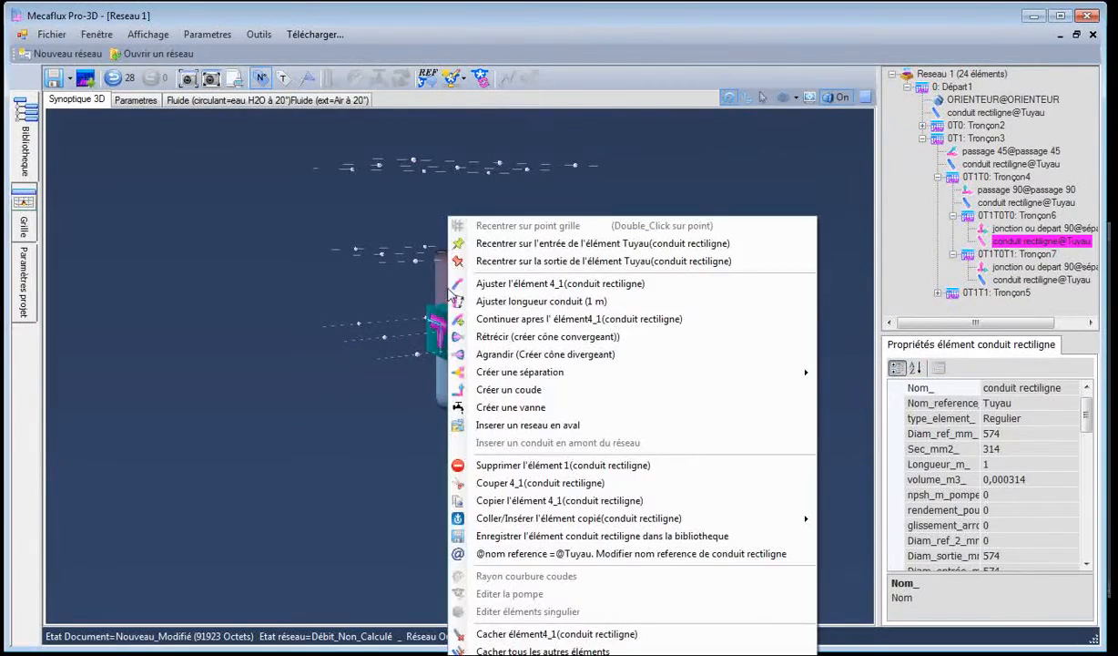
{"action": "left_click", "coordinate": [500, 301]}
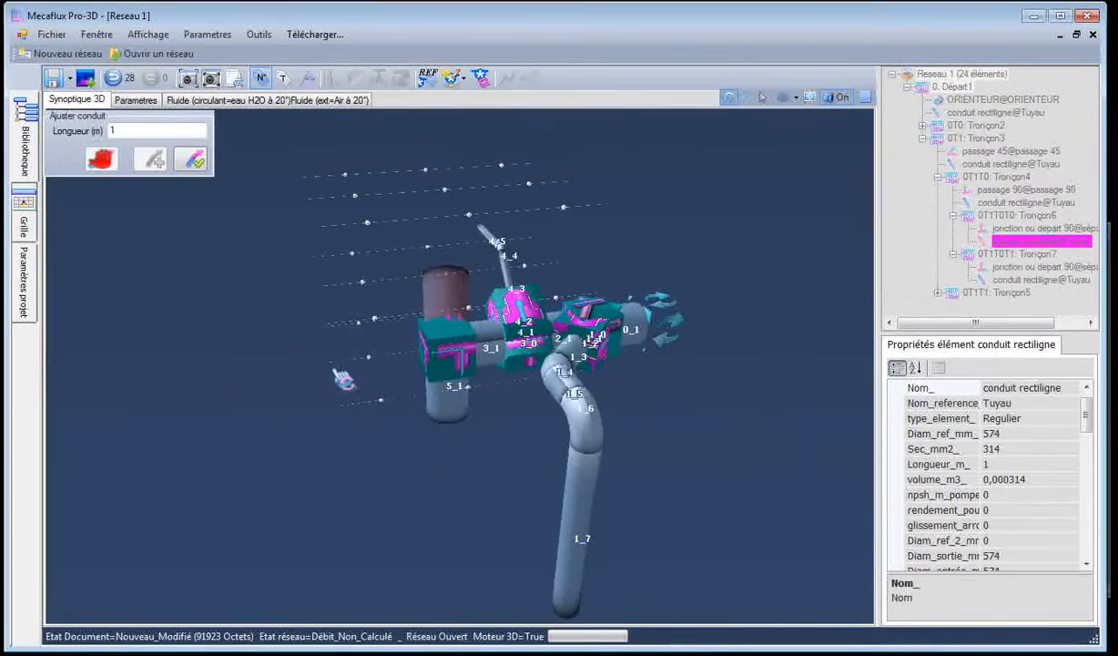
{"action": "left_click", "coordinate": [192, 160]}
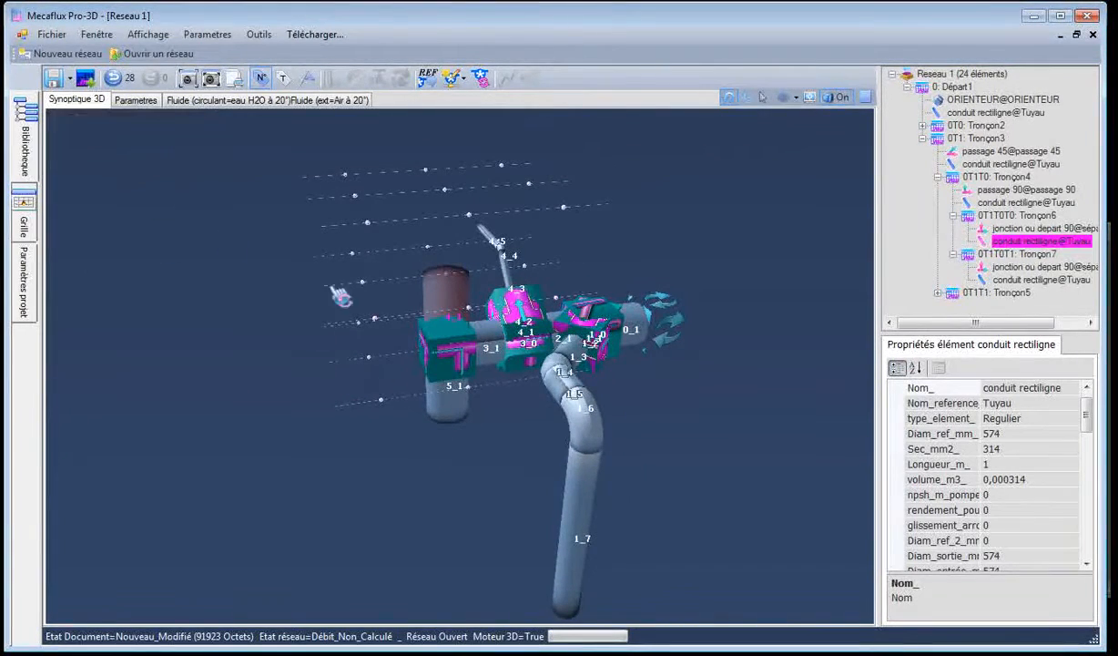
Adjust the straight-through 574 mm conduit after the new 90° separation to 4 m long, ending at X -7, Y 0, altitude 0
{"action": "right_click", "coordinate": [450, 293]}
{"action": "left_click", "coordinate": [460, 283]}
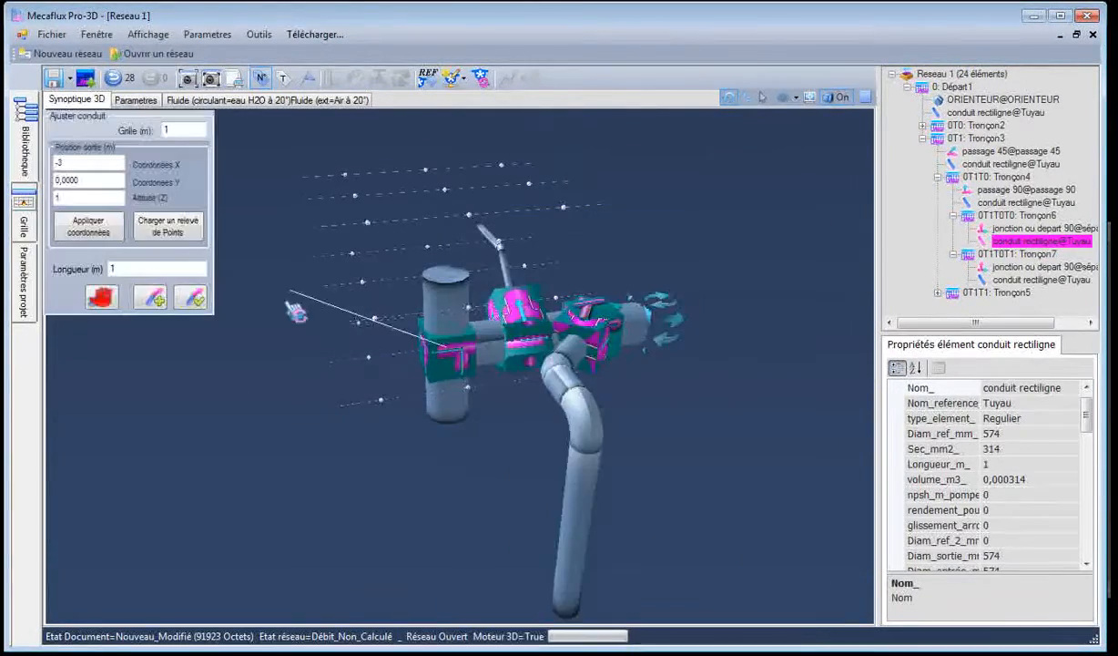
{"action": "left_click", "coordinate": [352, 369]}
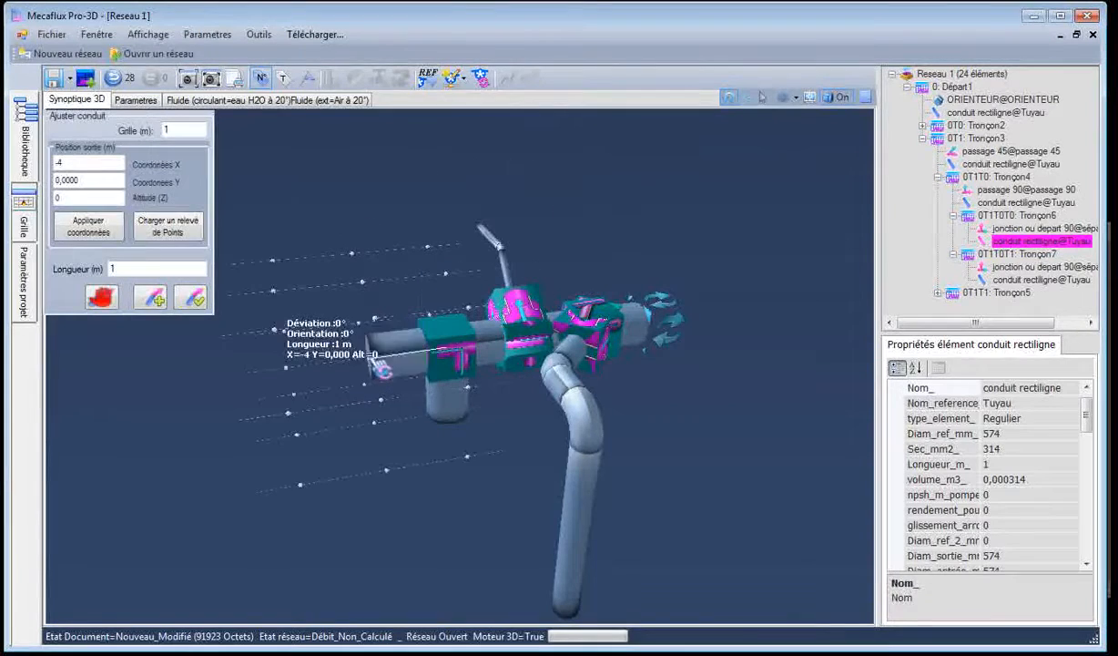
{"action": "left_click", "coordinate": [290, 369]}
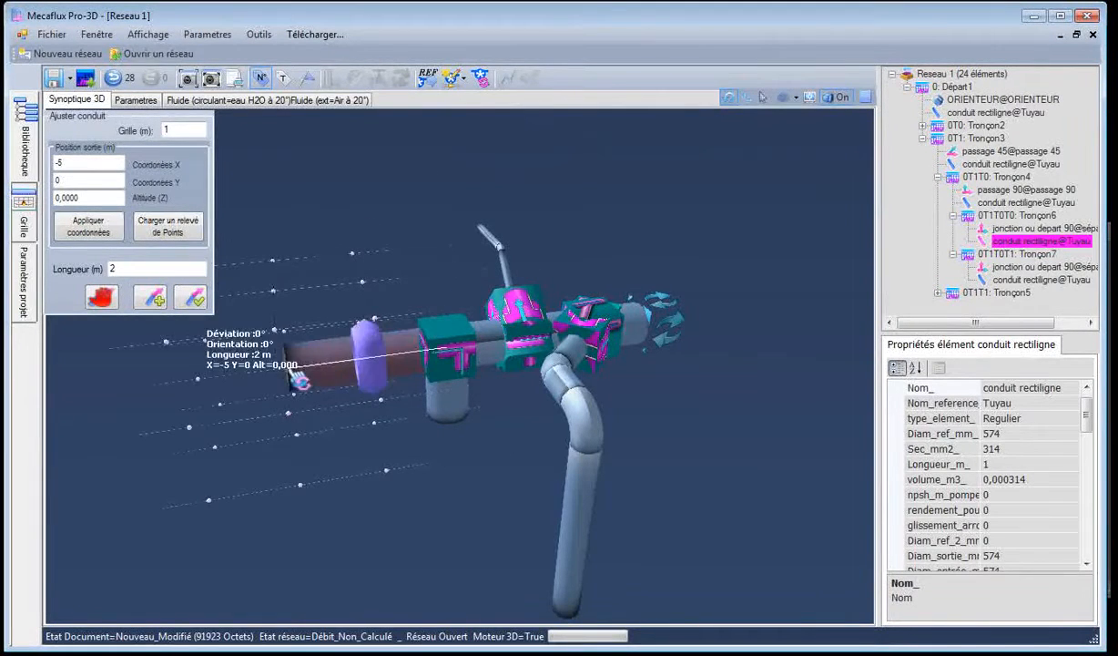
{"action": "left_click", "coordinate": [178, 393]}
{"action": "left_click", "coordinate": [115, 402]}
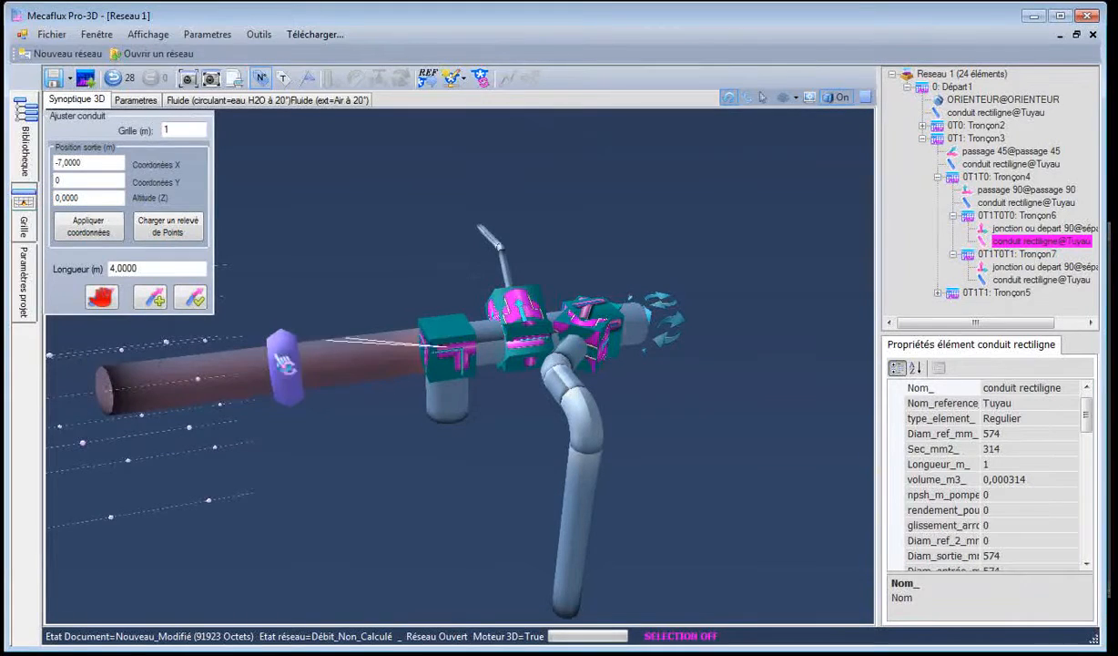
{"action": "left_click", "coordinate": [195, 303]}
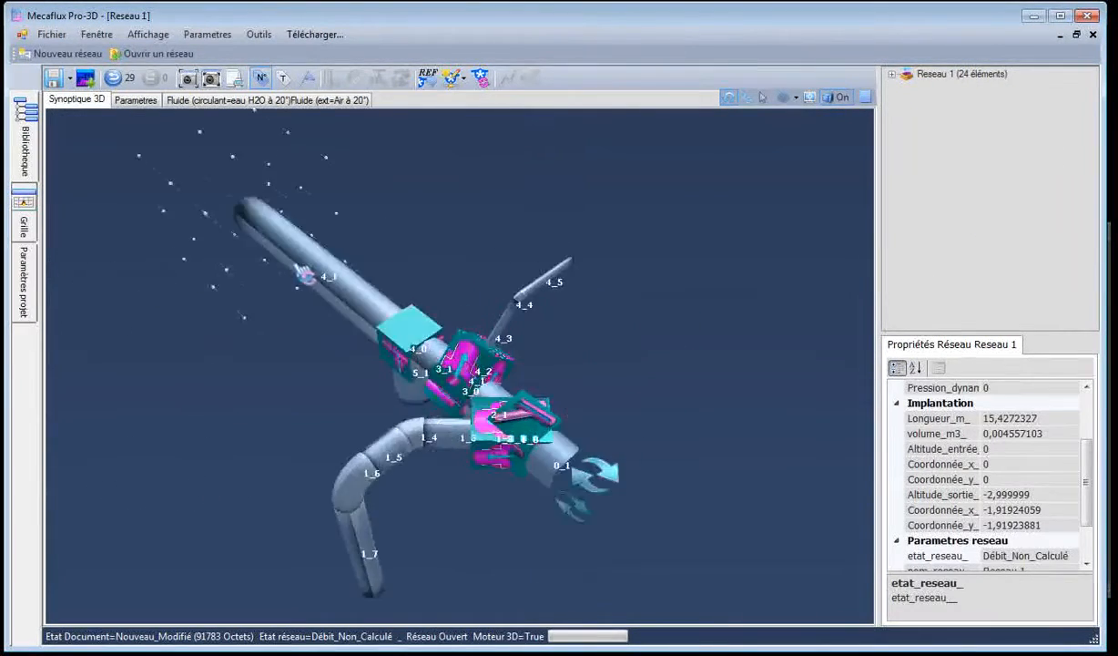
Orient the side branch conduit of the new separation horizontally at 45°, ending at X -4, Y 1, altitude 0, 1.4142 m long
{"action": "left_click", "coordinate": [447, 398]}
{"action": "right_click", "coordinate": [447, 399]}
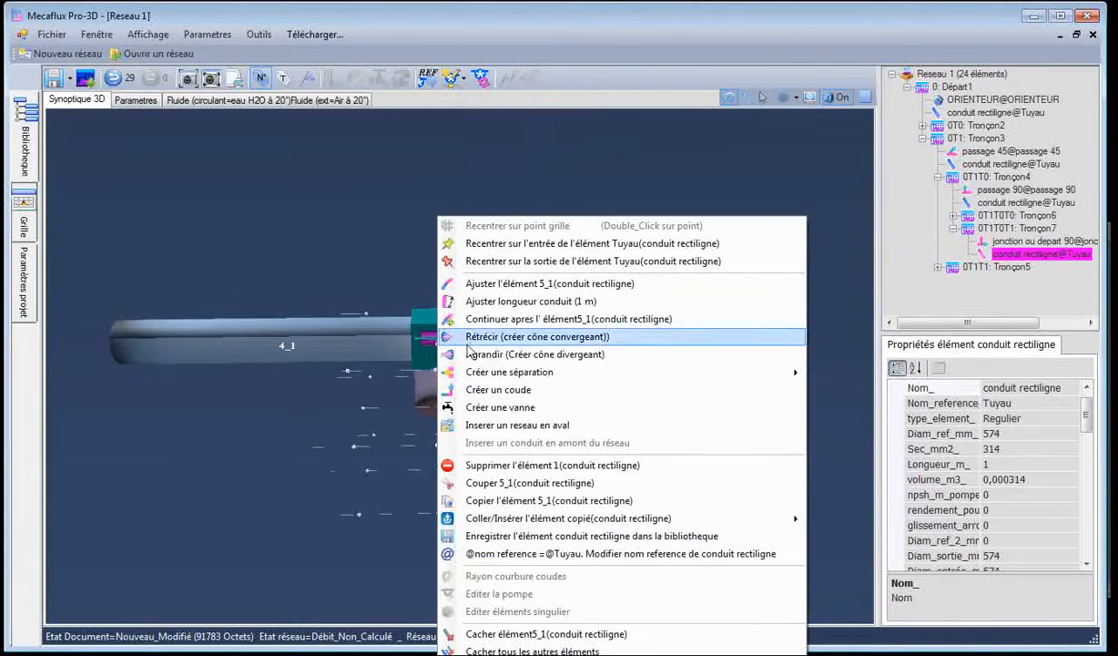
{"action": "left_click", "coordinate": [507, 301]}
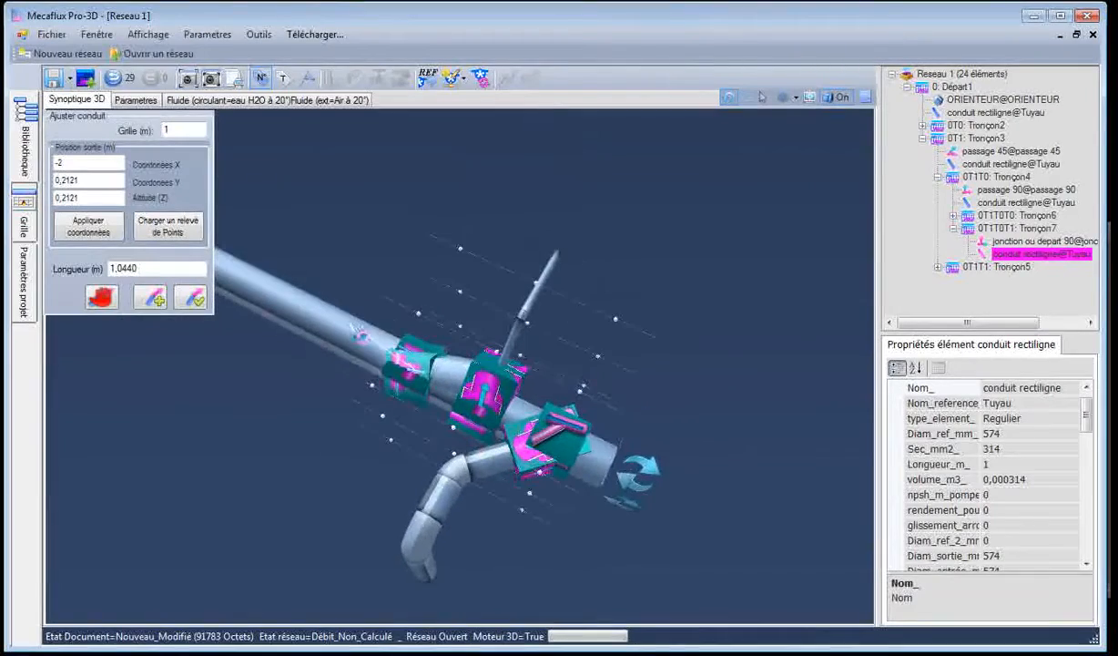
{"action": "left_click", "coordinate": [412, 369]}
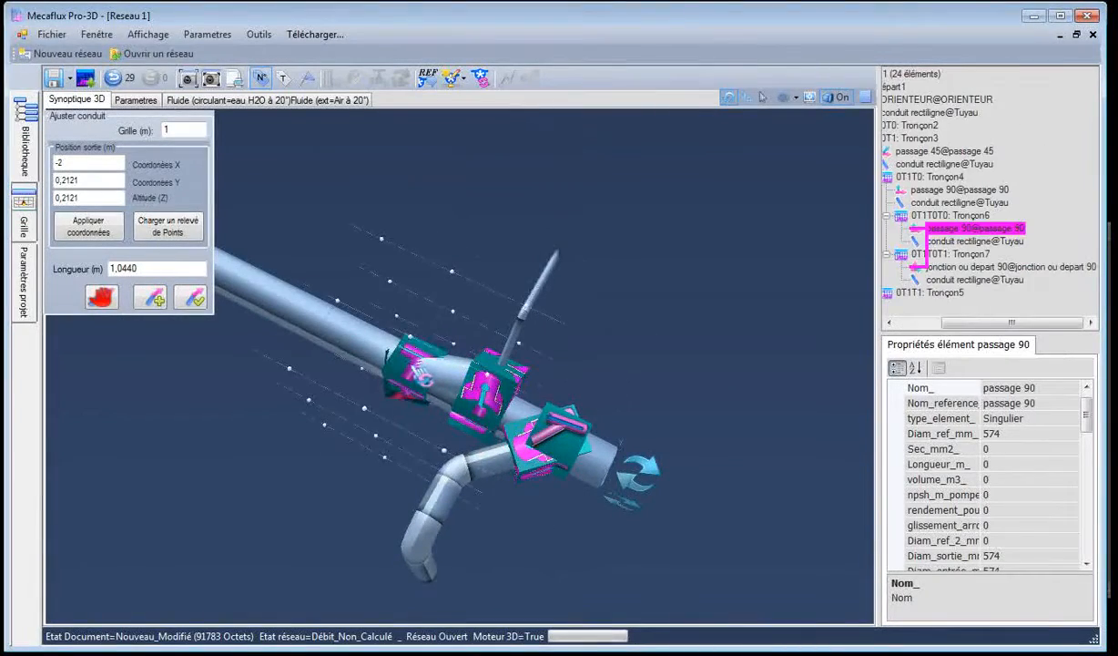
{"action": "left_click_drag", "start_coordinate": [421, 373], "coordinate": [369, 376]}
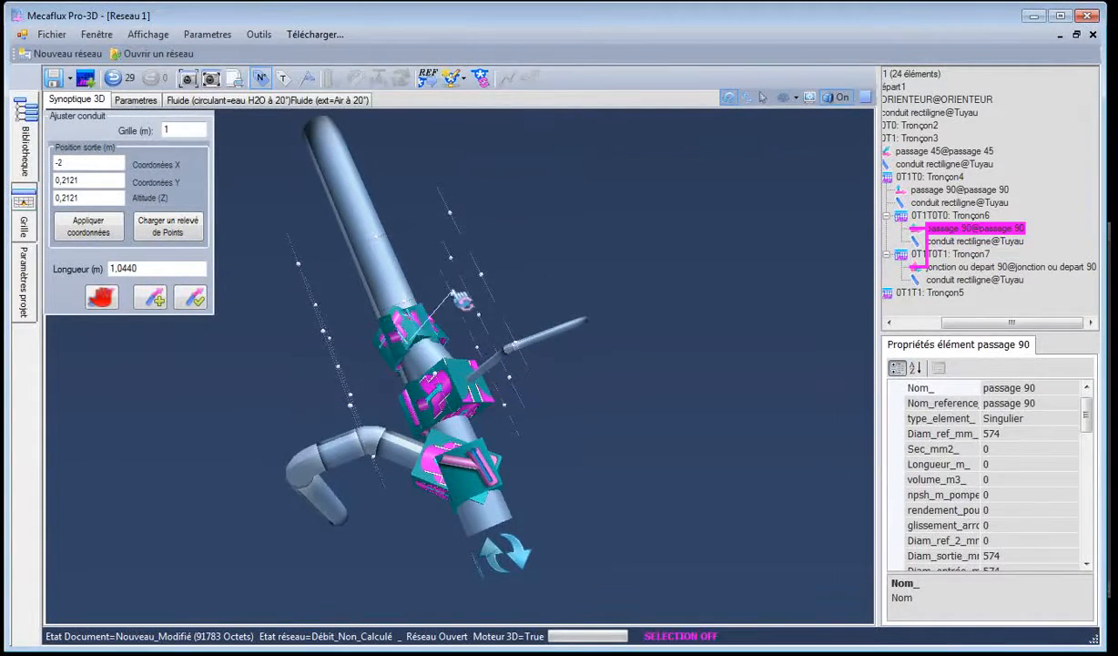
{"action": "left_click", "coordinate": [458, 263]}
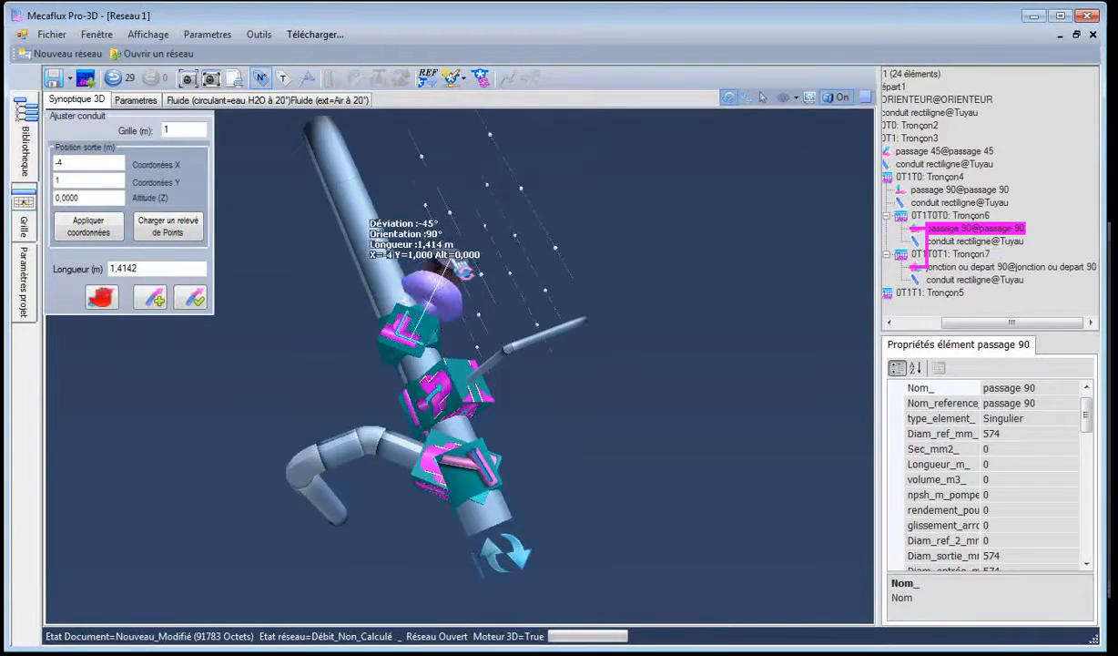
{"action": "left_click_drag", "start_coordinate": [716, 446], "coordinate": [639, 435]}
{"action": "left_click", "coordinate": [190, 296]}
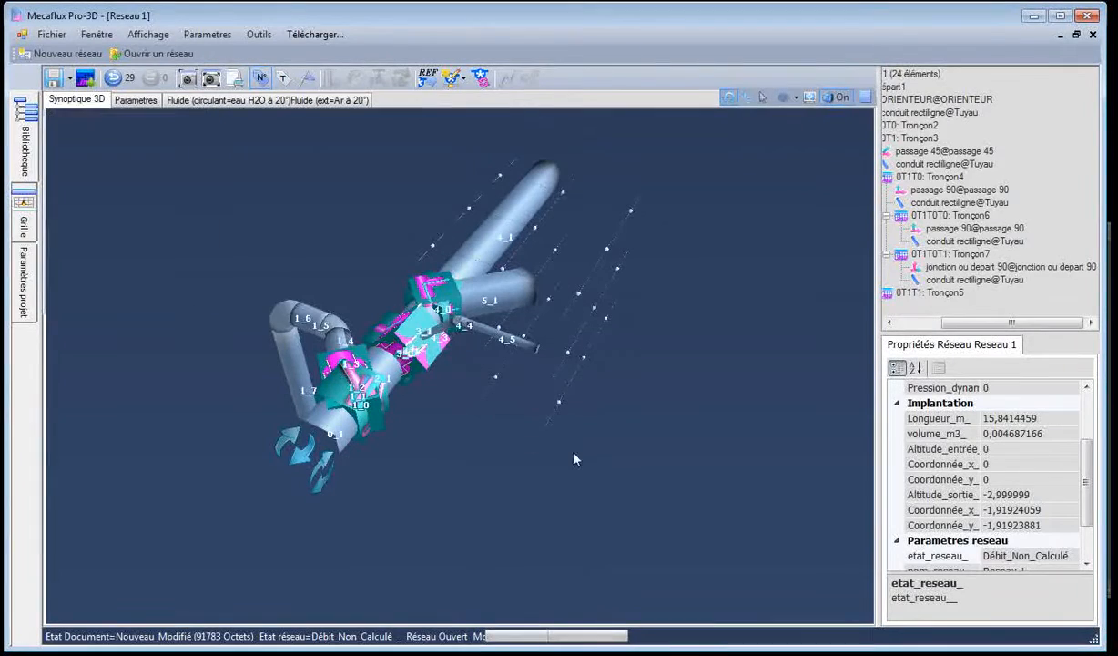
Consult the plan and end the 45° side branch with an abrupt reduction to 300 mm, extended by a 300 mm conduit
{"action": "left_click_drag", "start_coordinate": [559, 465], "coordinate": [473, 453]}
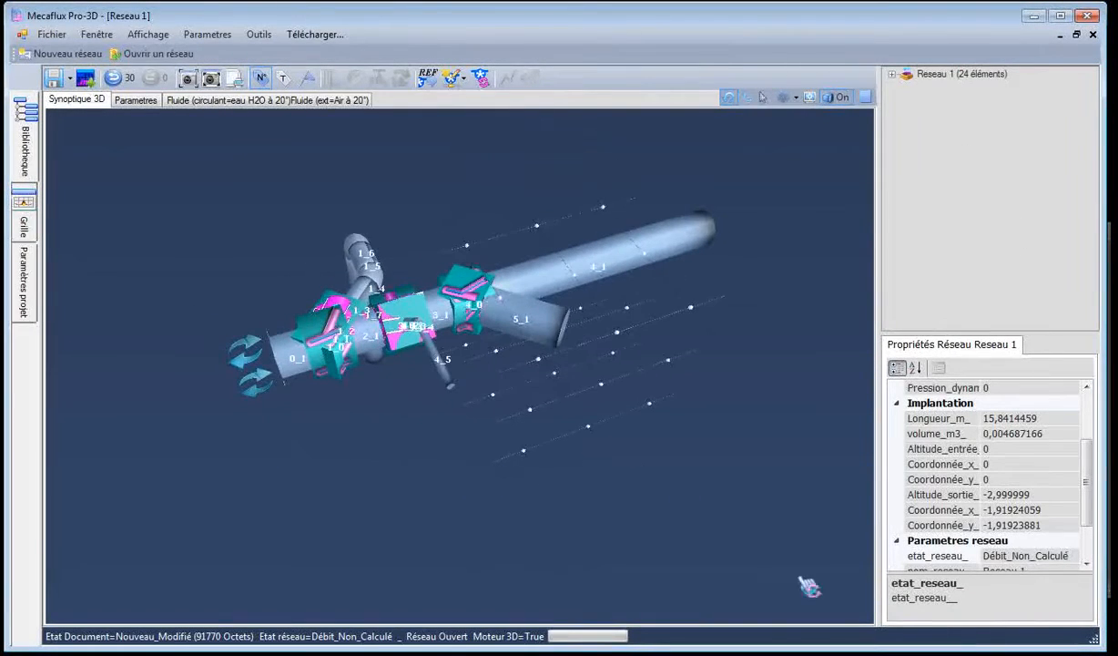
{"action": "key", "text": "alt+Tab"}
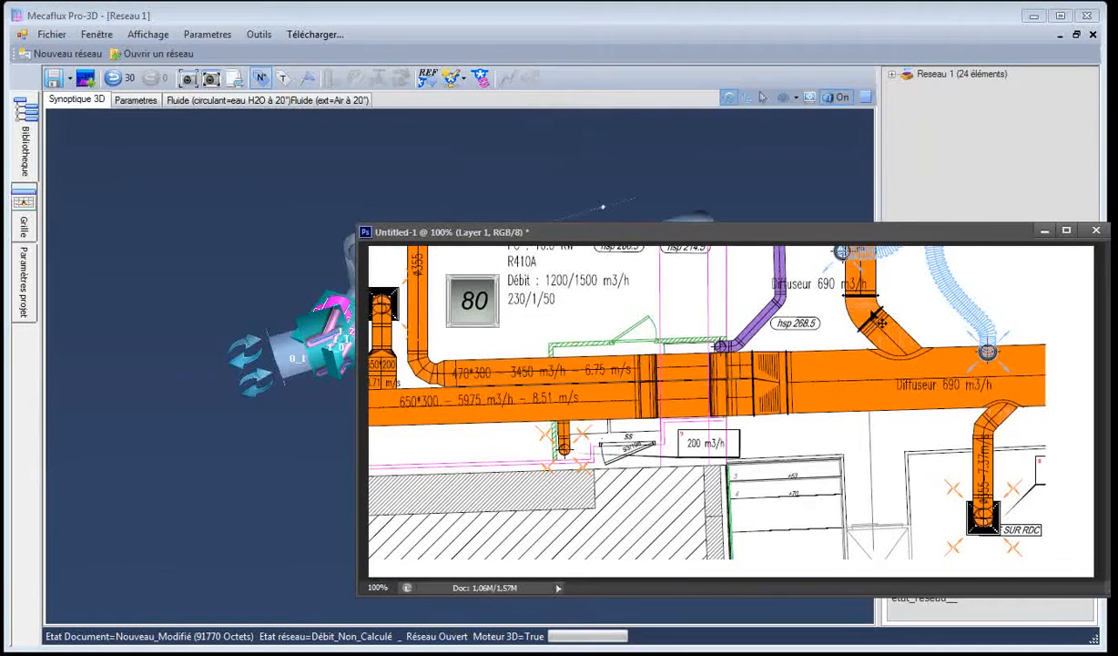
{"action": "left_click", "coordinate": [294, 461]}
{"action": "left_click", "coordinate": [530, 323]}
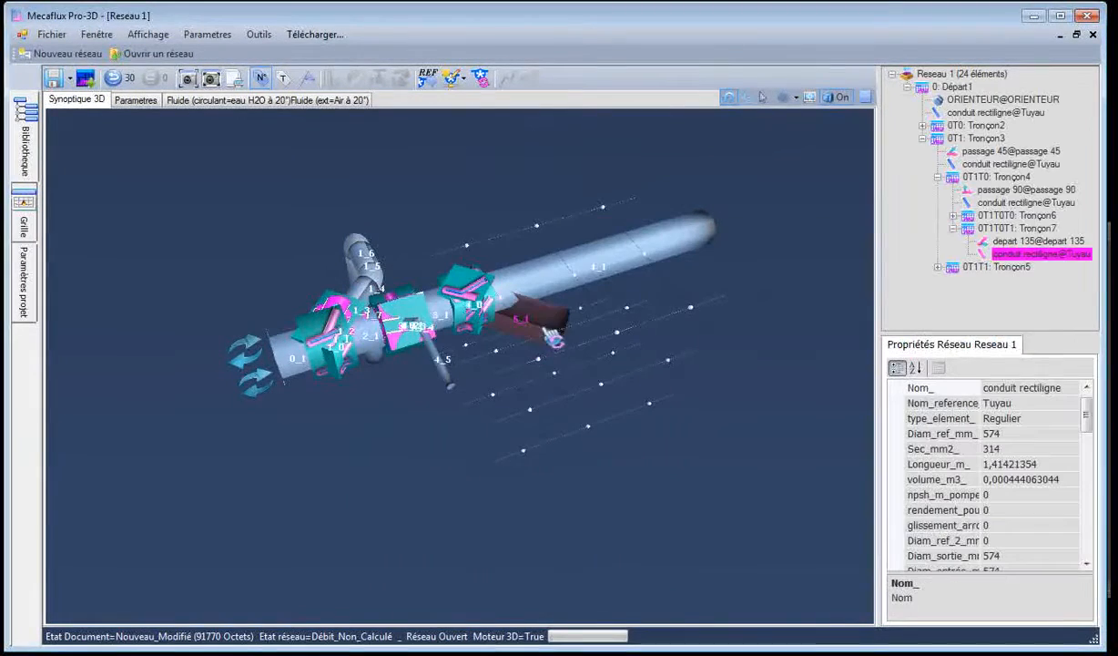
{"action": "right_click", "coordinate": [553, 339]}
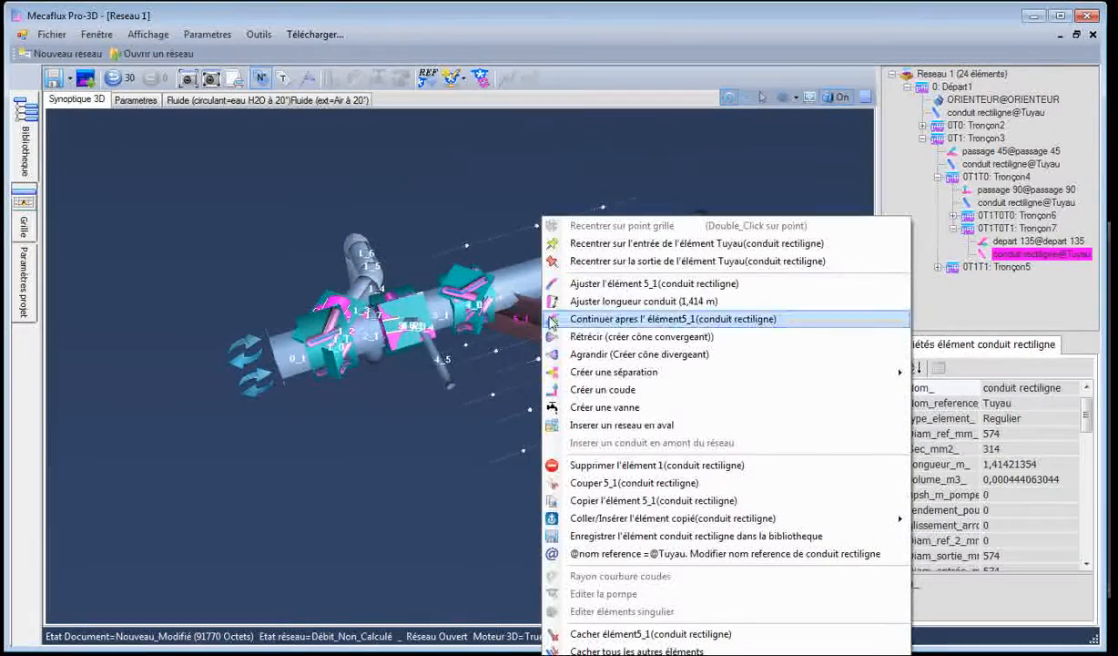
{"action": "left_click", "coordinate": [614, 337]}
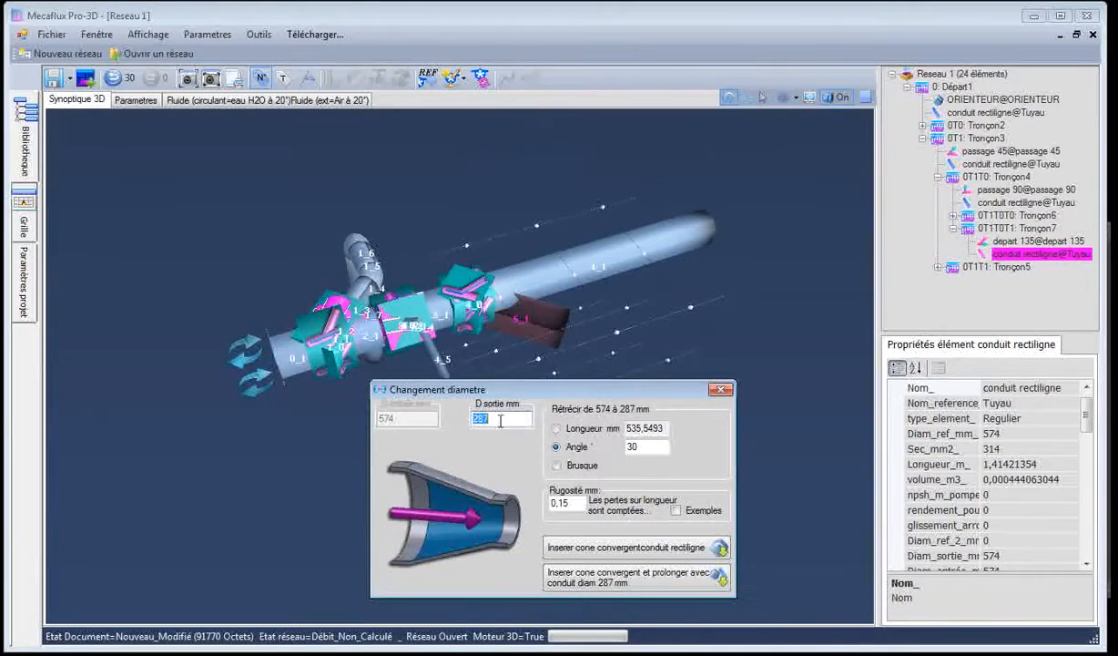
{"action": "left_click_drag", "start_coordinate": [508, 392], "coordinate": [487, 384]}
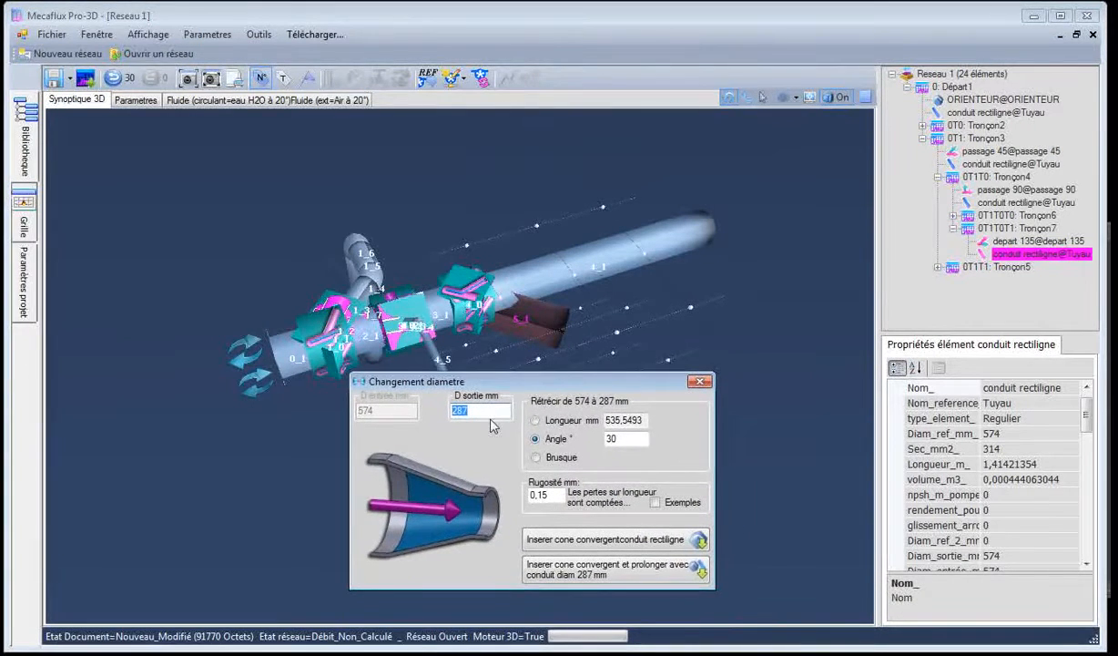
{"action": "type", "text": "300"}
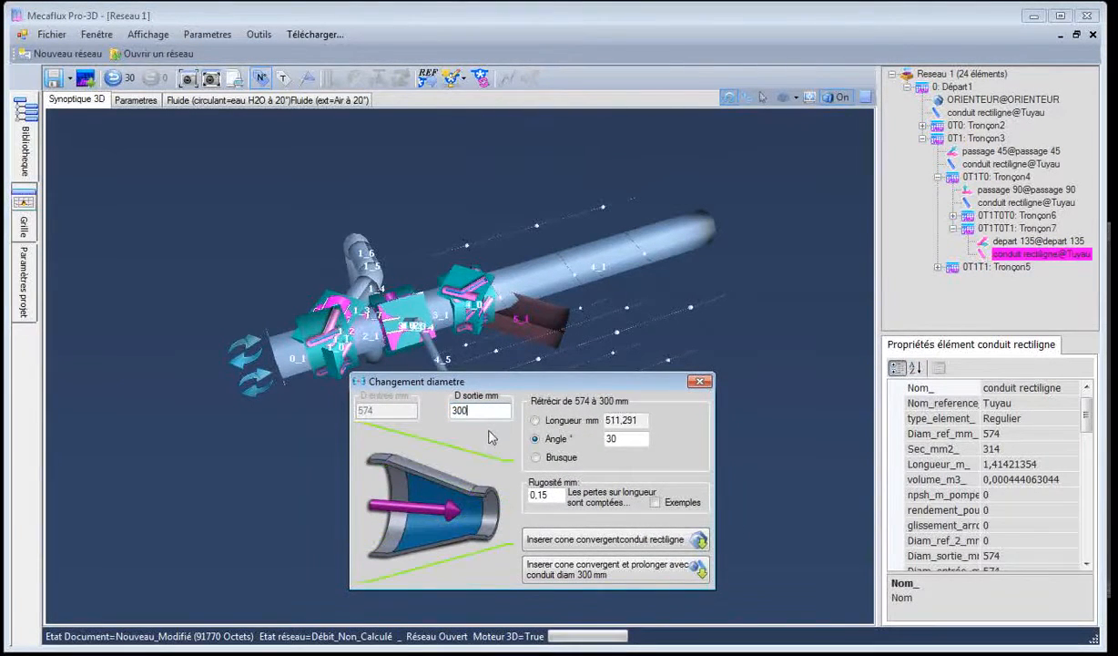
{"action": "left_click", "coordinate": [536, 458]}
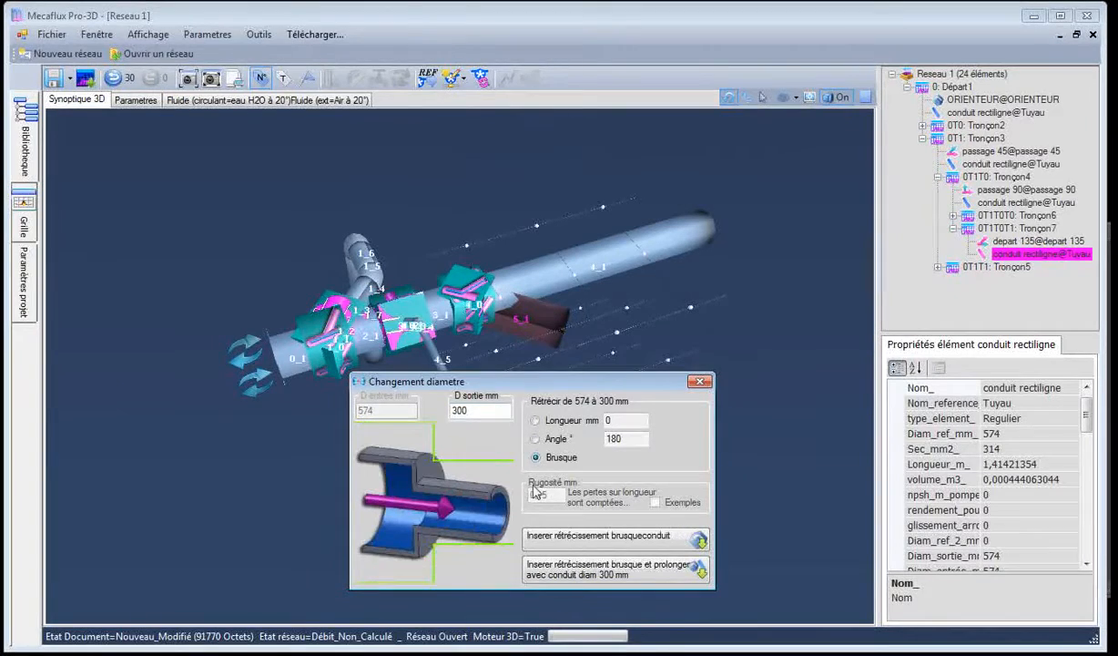
{"action": "left_click", "coordinate": [580, 574]}
{"action": "left_click", "coordinate": [812, 395]}
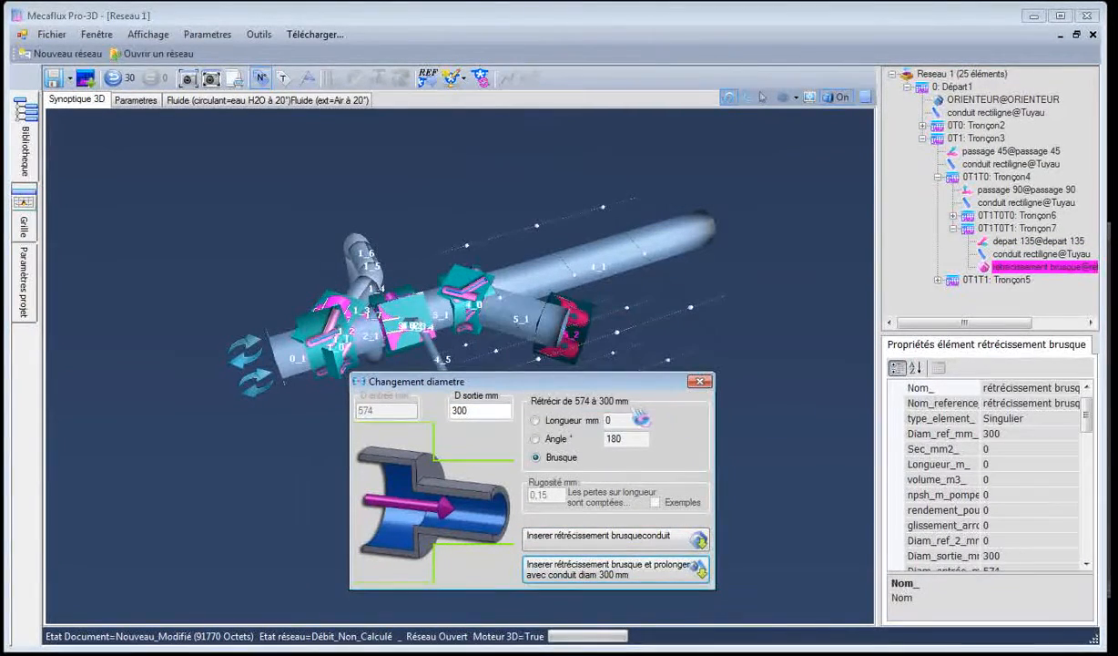
{"action": "key", "text": "Return"}
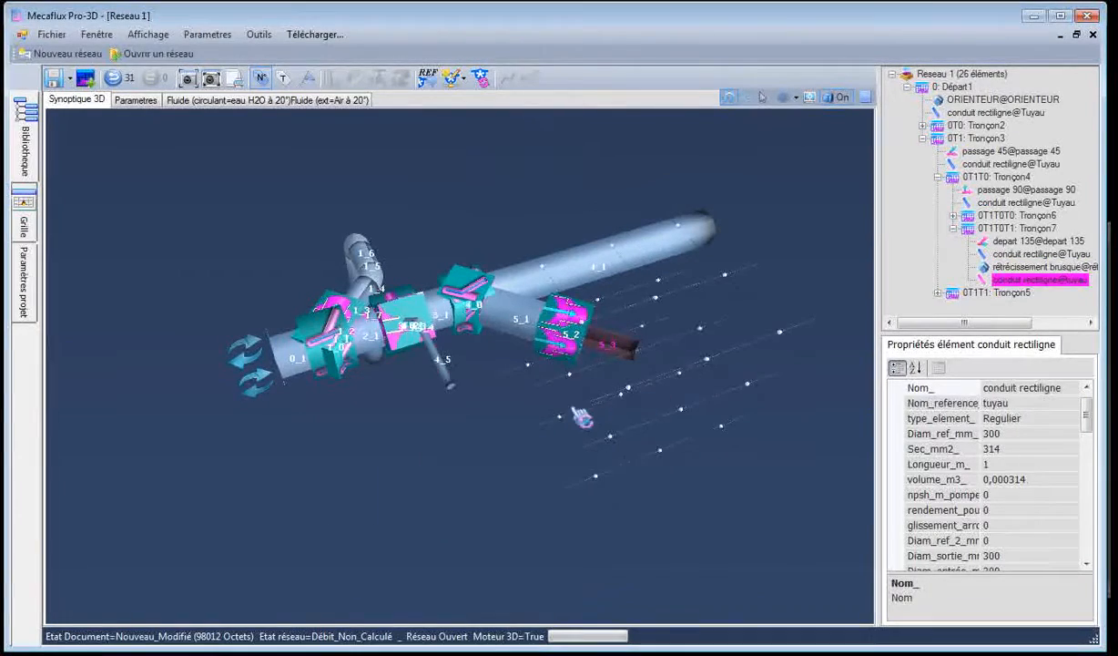
Set the length of the 574 mm side branch conduit before the abrupt 300 mm reduction to 0.3 m
{"action": "left_click_drag", "start_coordinate": [481, 423], "coordinate": [488, 309]}
{"action": "left_click", "coordinate": [490, 307]}
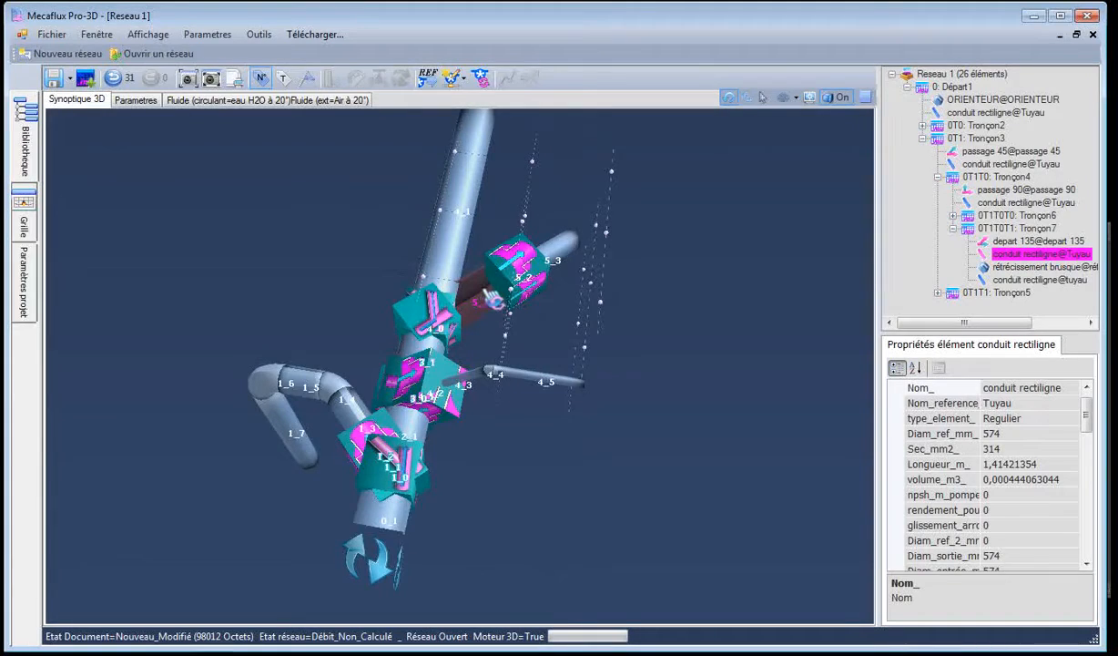
{"action": "right_click", "coordinate": [493, 300]}
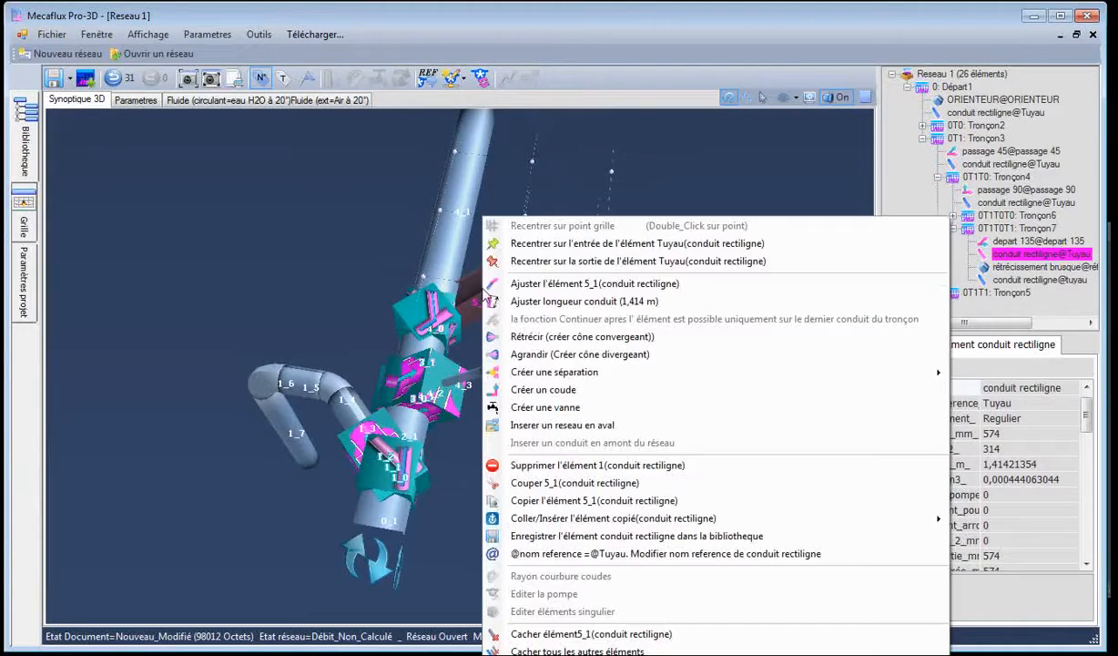
{"action": "left_click", "coordinate": [530, 303]}
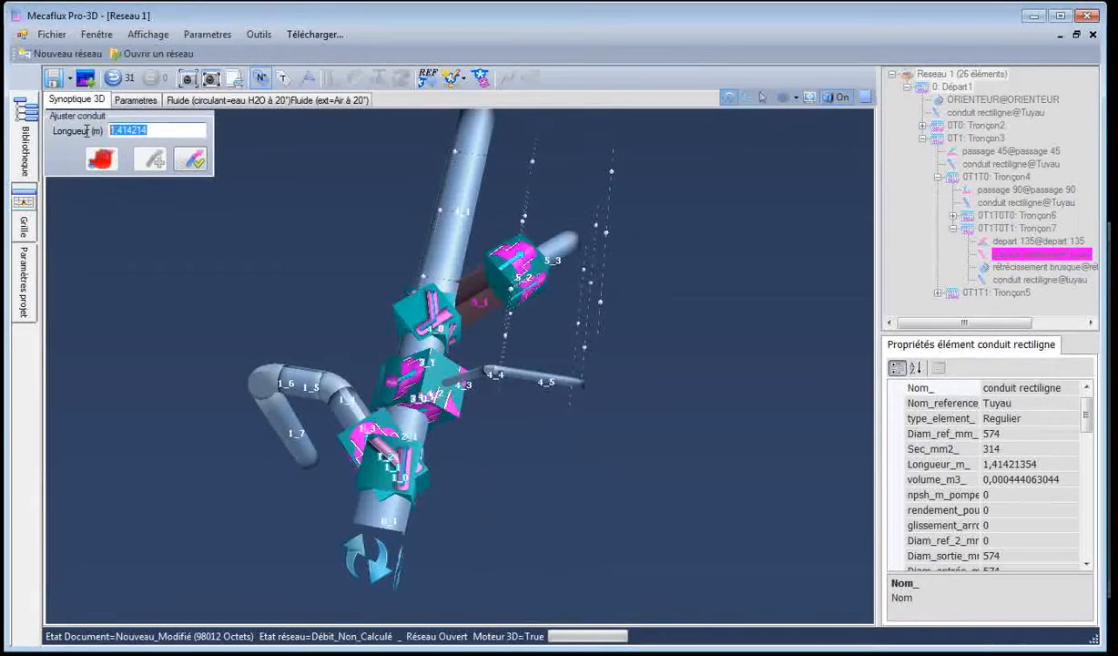
{"action": "type", "text": "0,3"}
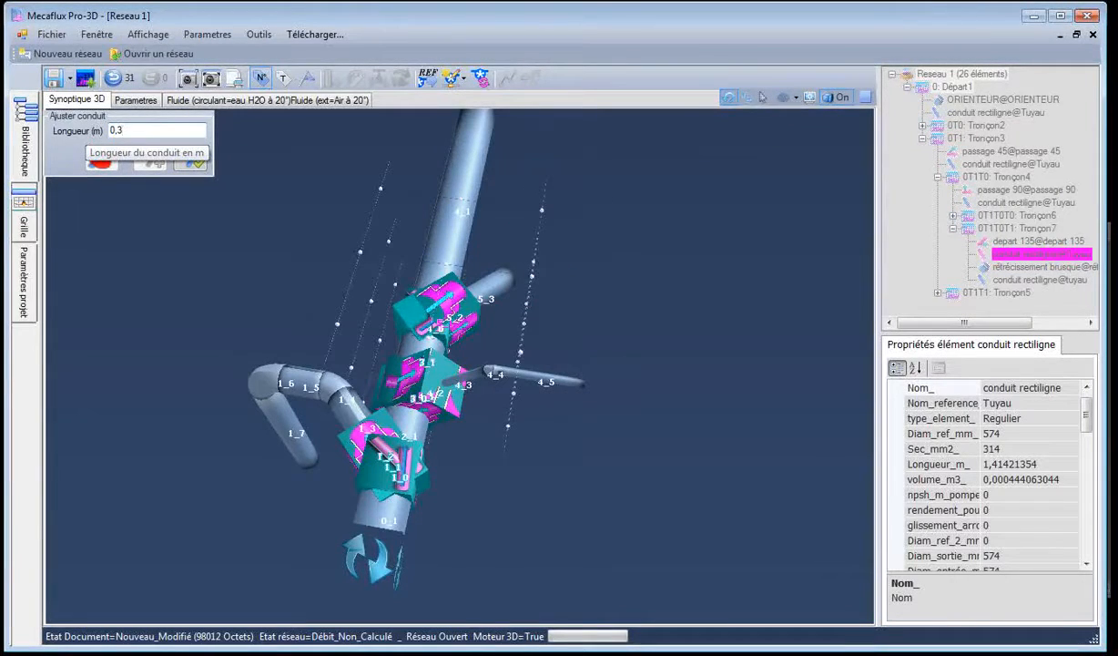
{"action": "left_click", "coordinate": [191, 162]}
{"action": "left_click_drag", "start_coordinate": [264, 219], "coordinate": [186, 211]}
Examine the 3D network from several angles and compare it with the plan where the main duct divides into parallel ducts
{"action": "left_click_drag", "start_coordinate": [490, 466], "coordinate": [537, 333]}
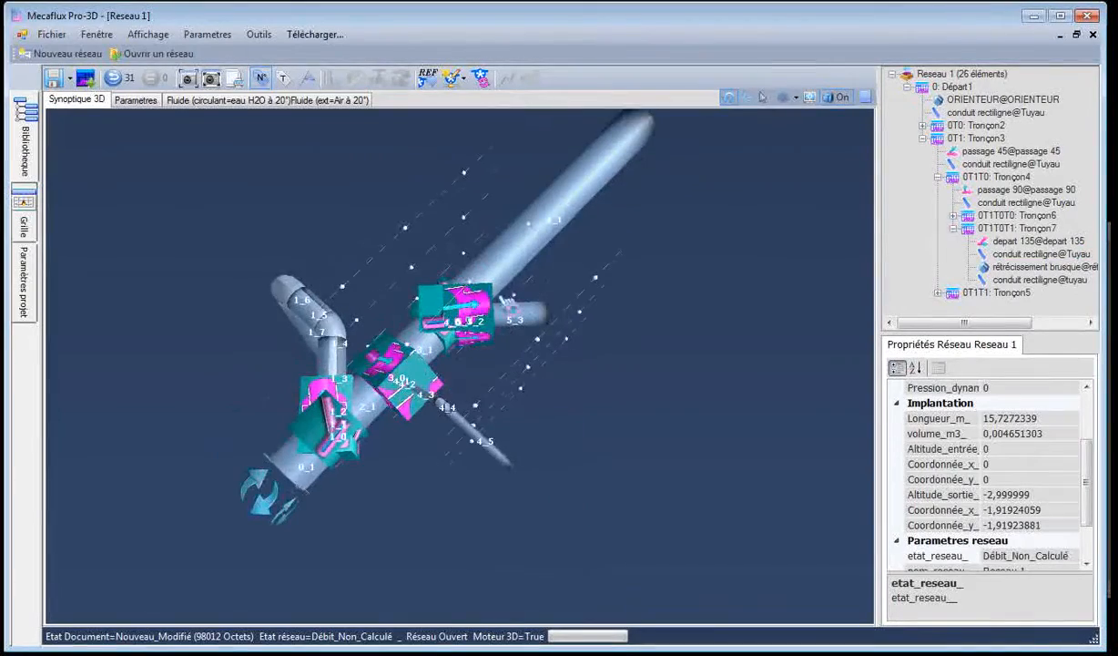
{"action": "left_click_drag", "start_coordinate": [348, 261], "coordinate": [520, 197]}
{"action": "left_click_drag", "start_coordinate": [189, 424], "coordinate": [369, 502]}
{"action": "scroll", "coordinate": [470, 357], "scroll_direction": "up", "scroll_amount": 2}
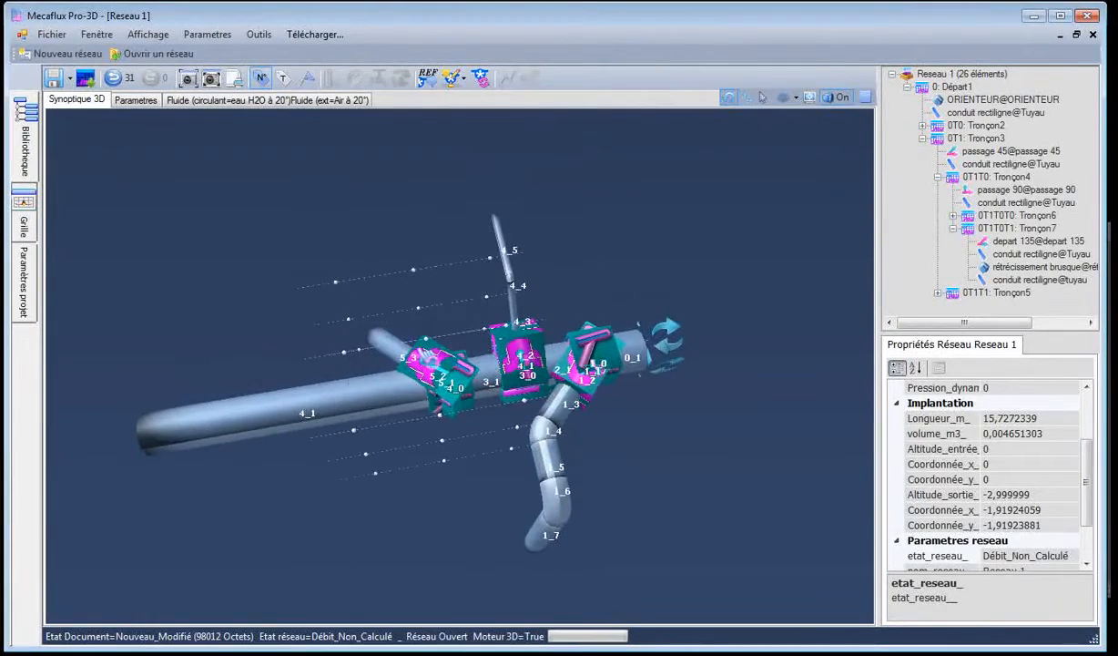
{"action": "left_click_drag", "start_coordinate": [304, 323], "coordinate": [580, 479]}
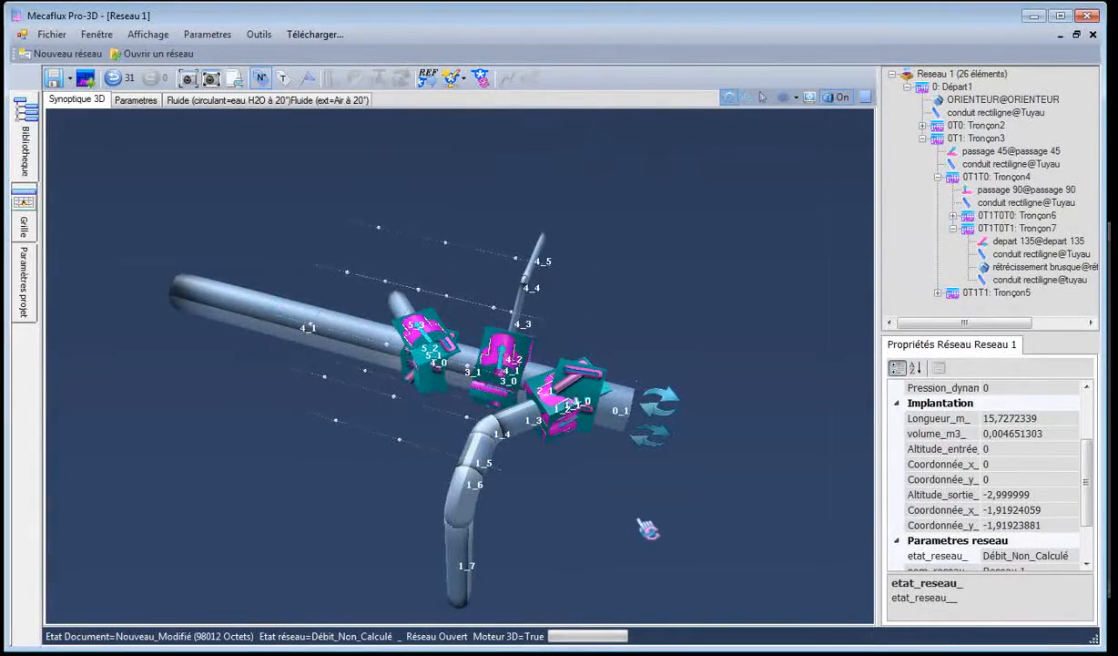
{"action": "left_click_drag", "start_coordinate": [654, 536], "coordinate": [521, 517]}
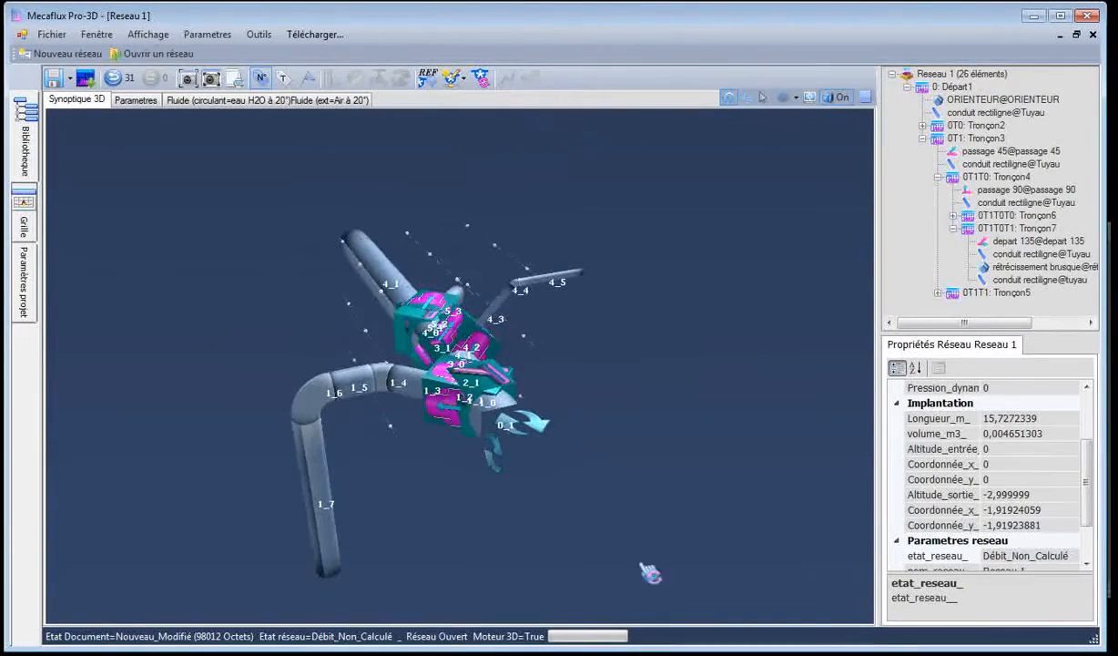
{"action": "key", "text": "alt+Tab"}
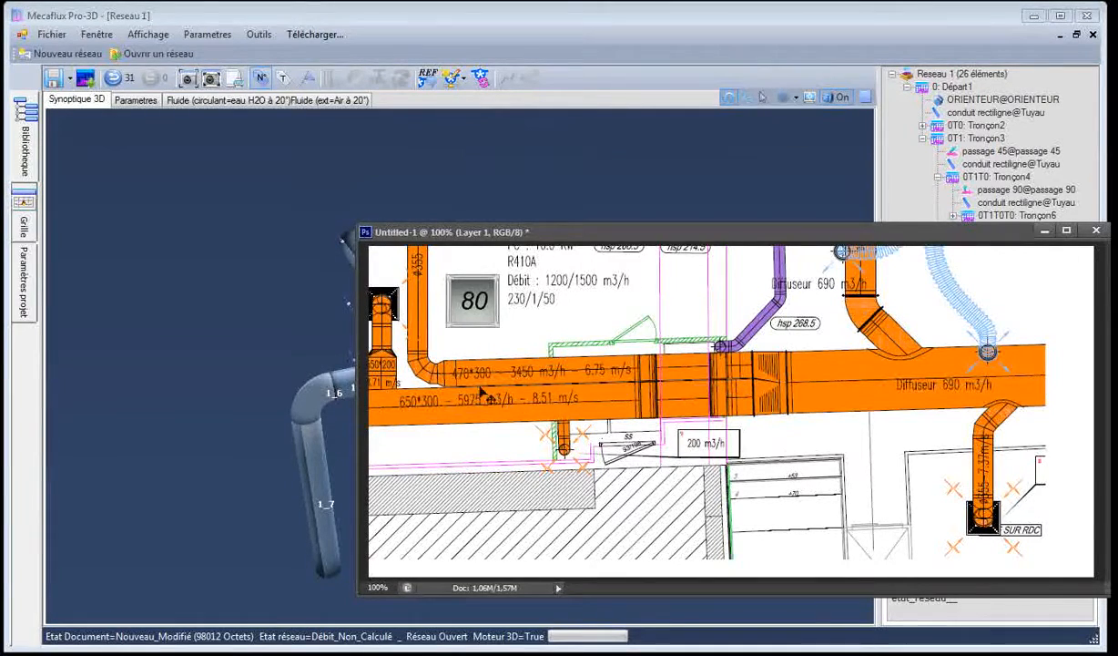
{"action": "left_click", "coordinate": [225, 320]}
Insert a separation with two 135° departures at the end of the 4 m main conduit
{"action": "left_click_drag", "start_coordinate": [225, 324], "coordinate": [219, 250]}
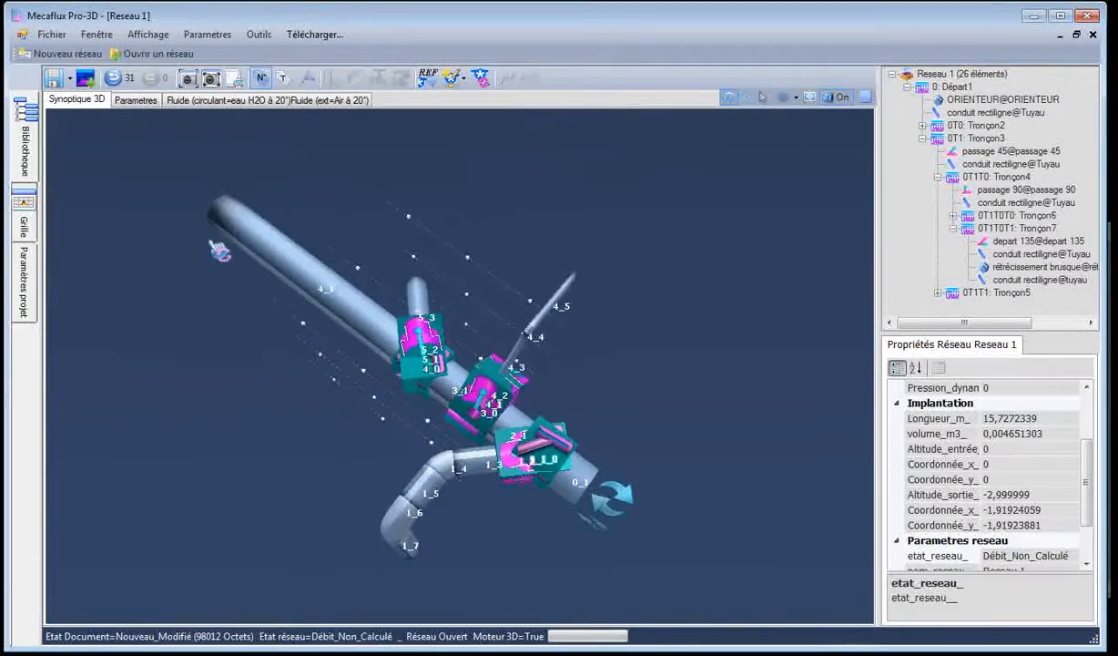
{"action": "left_click", "coordinate": [230, 224]}
{"action": "right_click", "coordinate": [231, 227]}
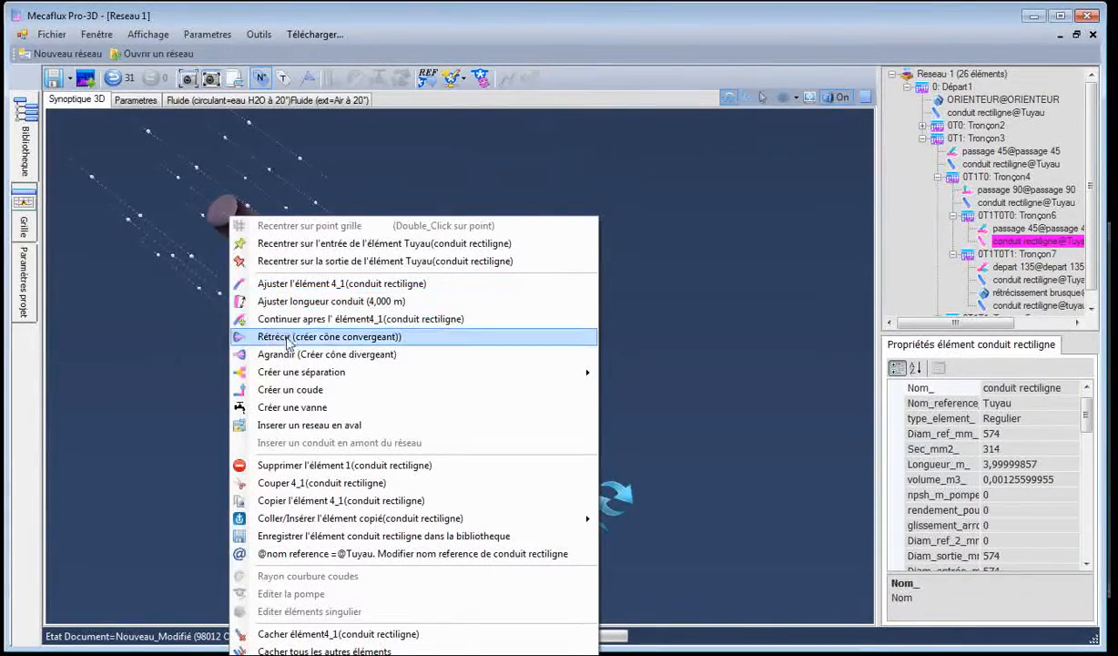
{"action": "mouse_move", "coordinate": [483, 374]}
{"action": "left_click", "coordinate": [637, 390]}
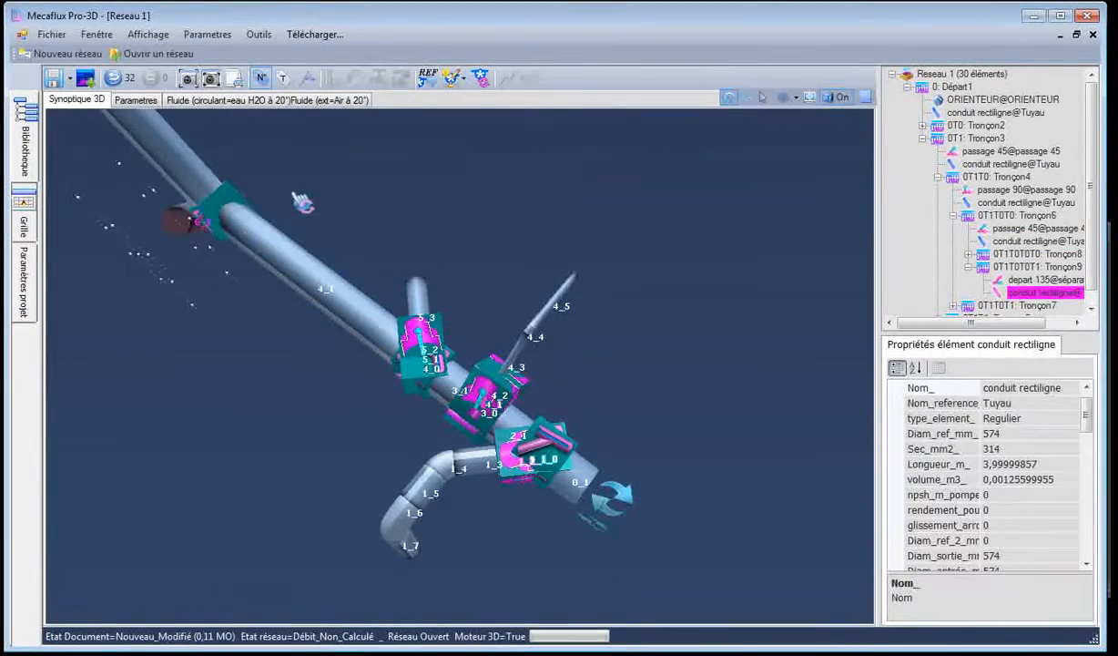
{"action": "left_click_drag", "start_coordinate": [152, 357], "coordinate": [305, 374]}
{"action": "left_click", "coordinate": [280, 383]}
{"action": "right_click", "coordinate": [275, 387]}
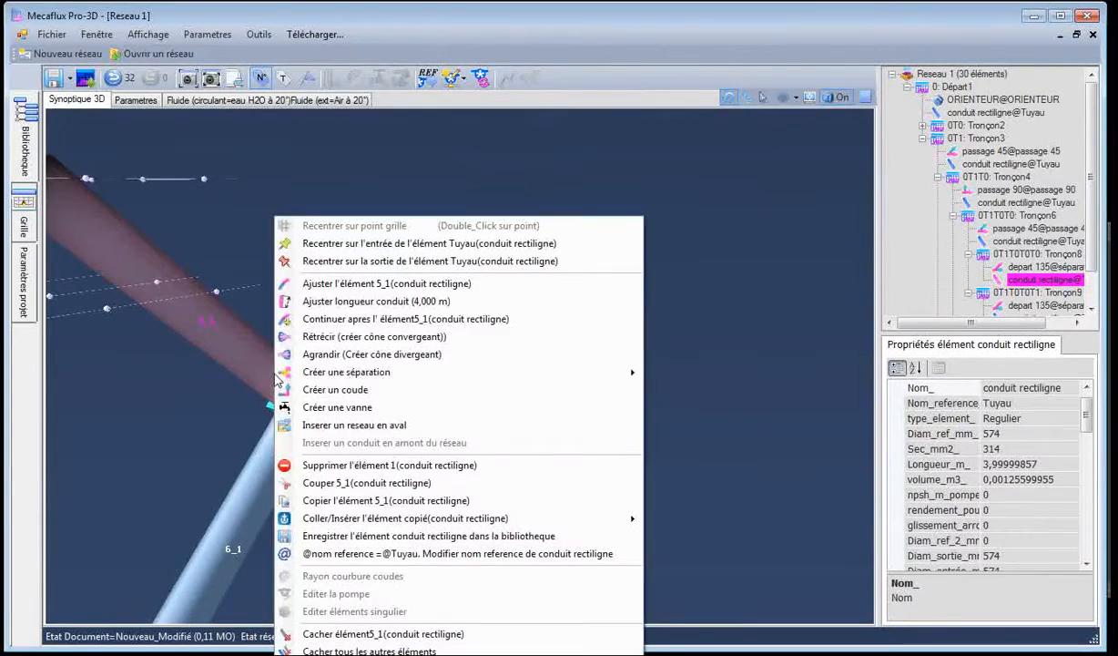
{"action": "left_click", "coordinate": [328, 301]}
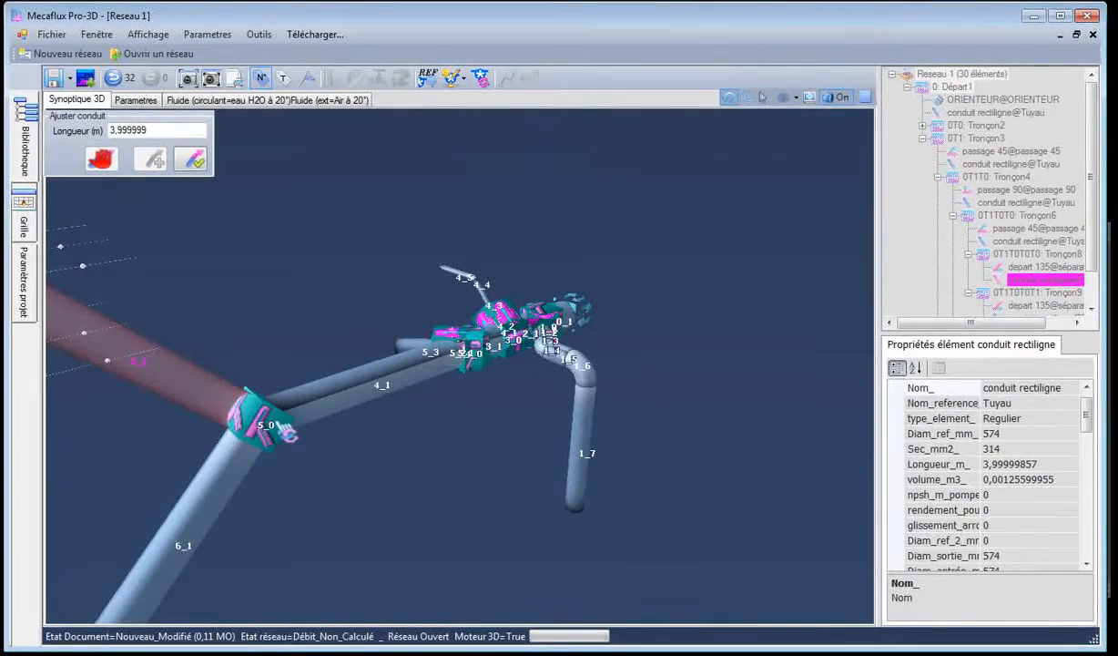
{"action": "left_click", "coordinate": [192, 160]}
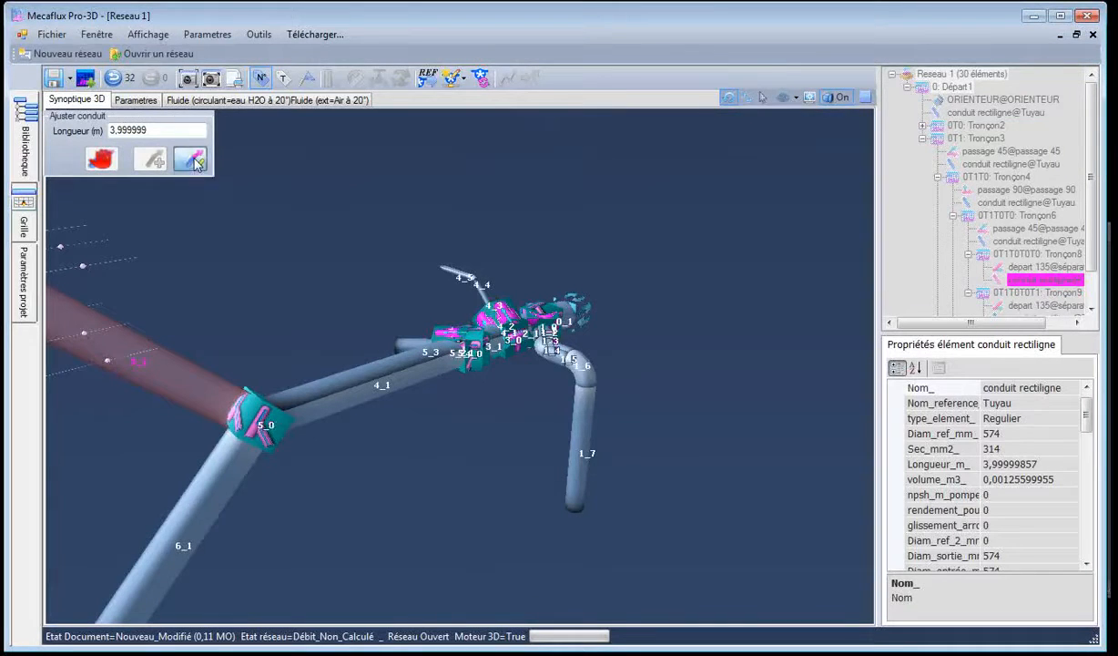
{"action": "right_click", "coordinate": [207, 393]}
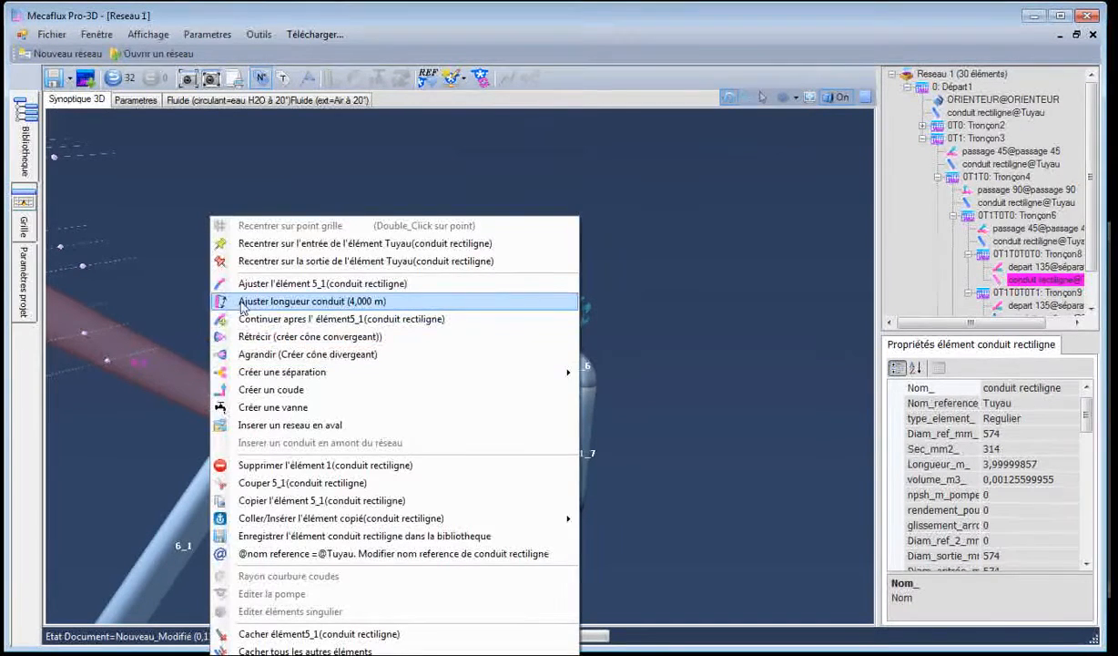
{"action": "left_click", "coordinate": [264, 286]}
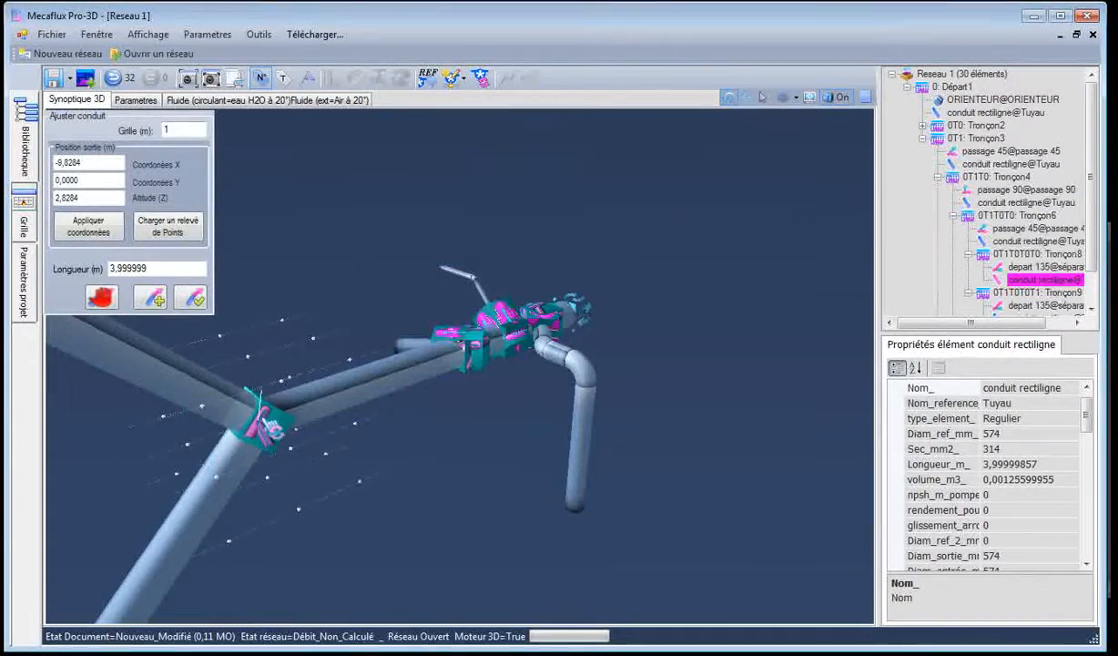
{"action": "left_click_drag", "start_coordinate": [235, 469], "coordinate": [261, 454]}
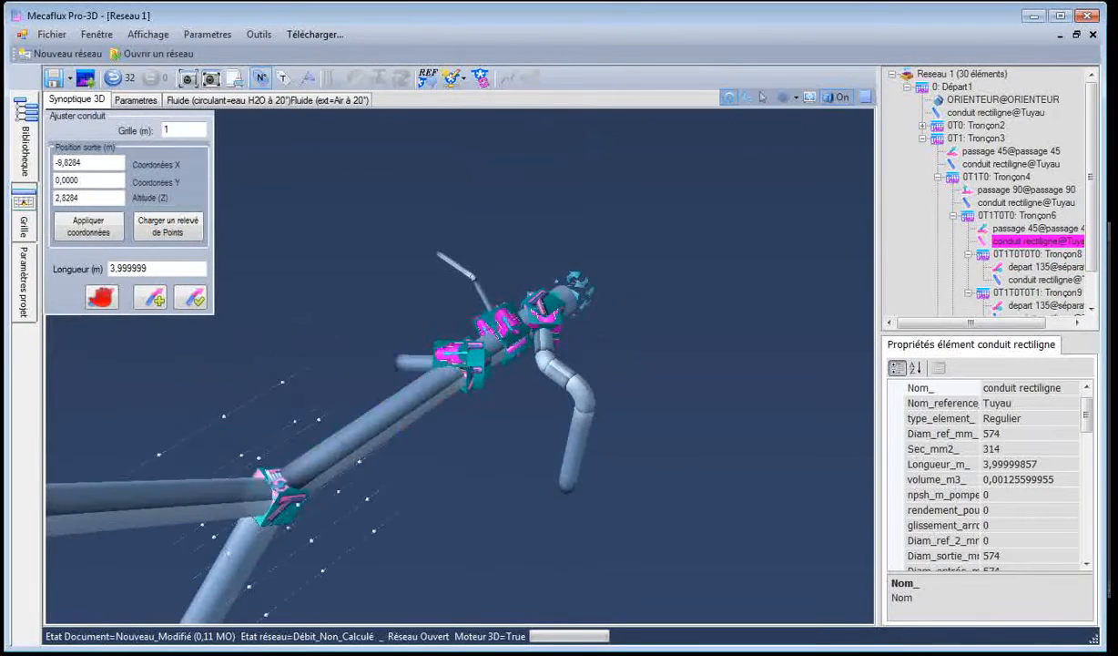
{"action": "right_click", "coordinate": [278, 501]}
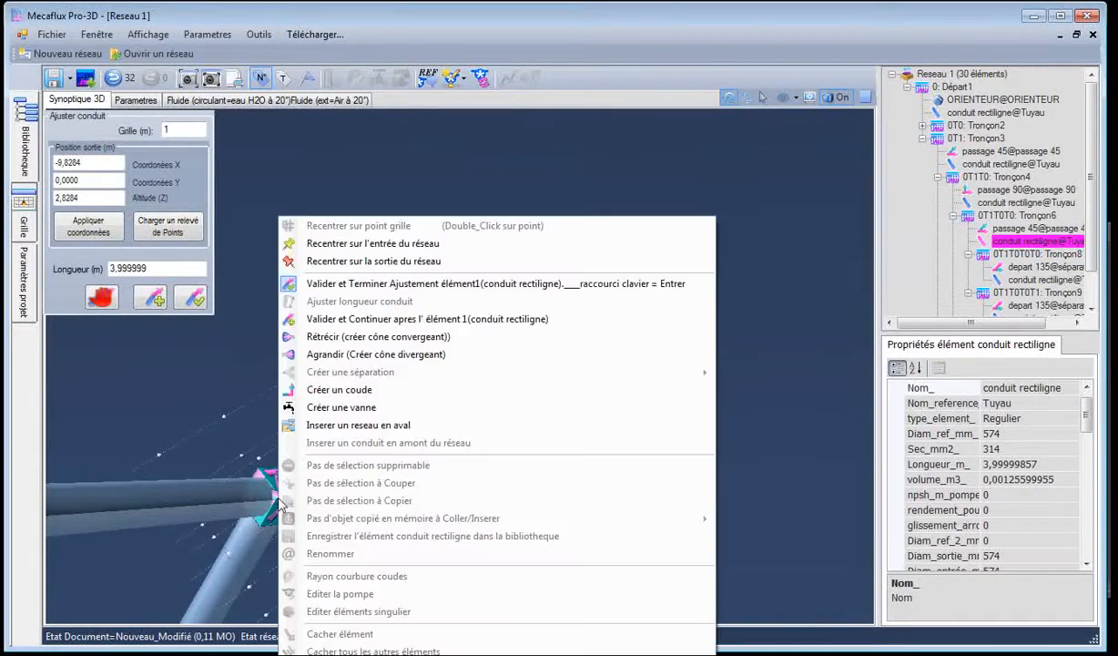
{"action": "key", "text": "Return"}
{"action": "left_click", "coordinate": [261, 415]}
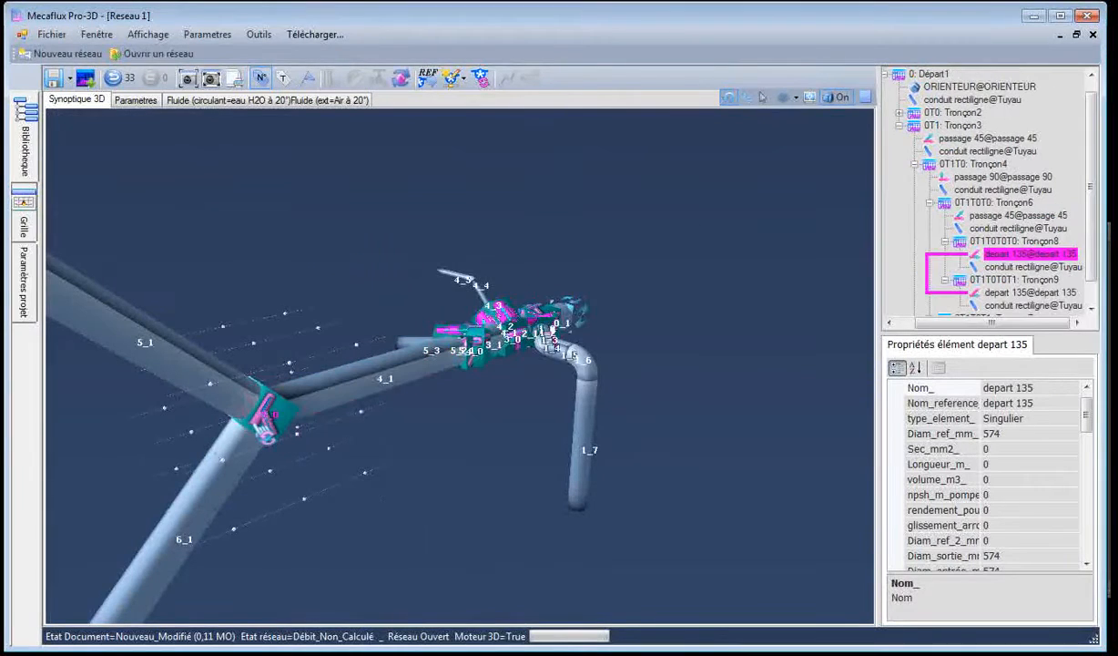
Centre the view on the inlet of the second 135° departure conduit and examine how both departures are oriented
{"action": "left_click", "coordinate": [220, 447]}
{"action": "left_click", "coordinate": [259, 416]}
{"action": "left_click", "coordinate": [256, 448]}
{"action": "right_click", "coordinate": [256, 449]}
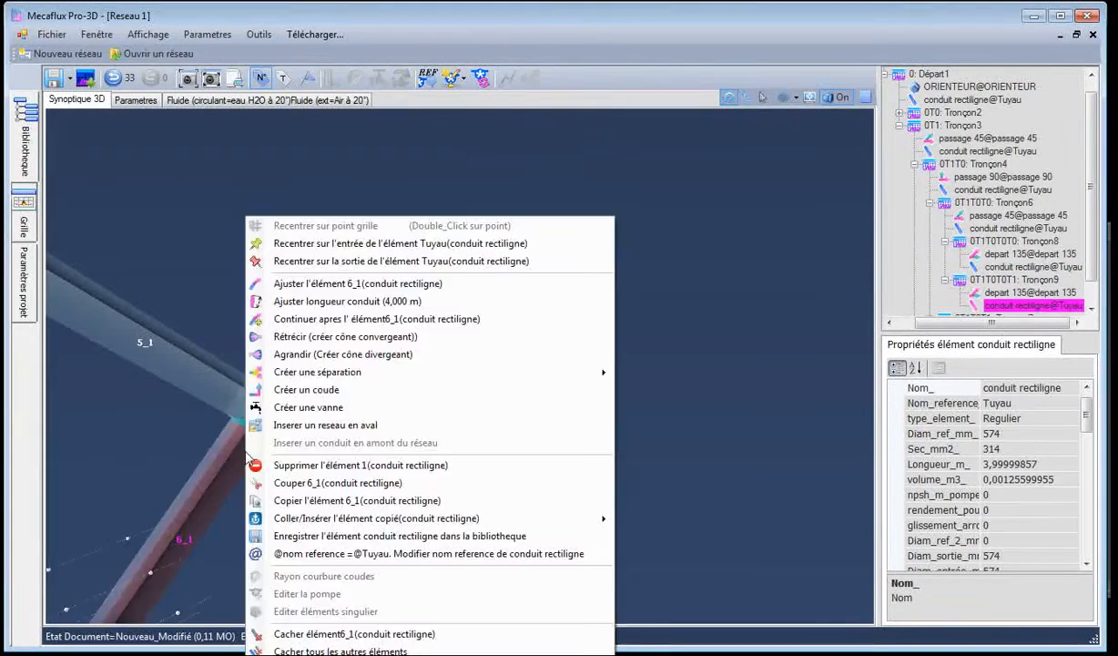
{"action": "left_click", "coordinate": [331, 244]}
{"action": "mouse_move", "coordinate": [592, 443]}
{"action": "left_mouse_down"}
{"action": "mouse_move", "coordinate": [411, 452]}
{"action": "mouse_move", "coordinate": [572, 439]}
{"action": "mouse_move", "coordinate": [582, 459]}
{"action": "left_mouse_up"}
{"action": "scroll", "coordinate": [568, 416], "scroll_direction": "down", "scroll_amount": 3}
{"action": "scroll", "coordinate": [568, 415], "scroll_direction": "up", "scroll_amount": 5}
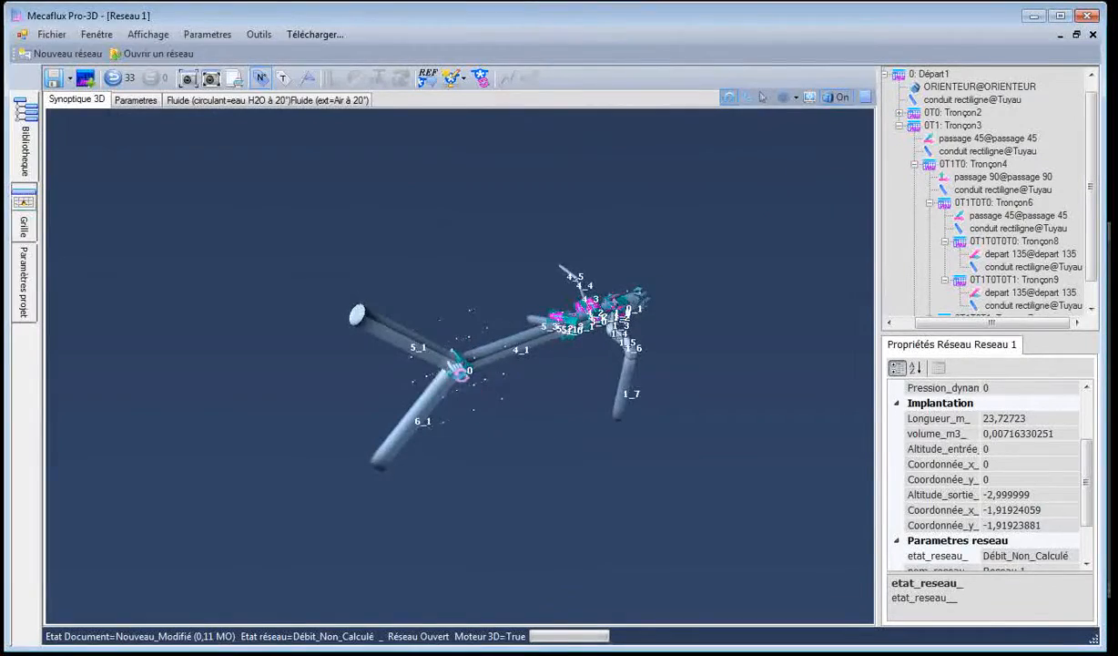
{"action": "left_click_drag", "start_coordinate": [449, 369], "coordinate": [452, 409]}
{"action": "right_click", "coordinate": [408, 345]}
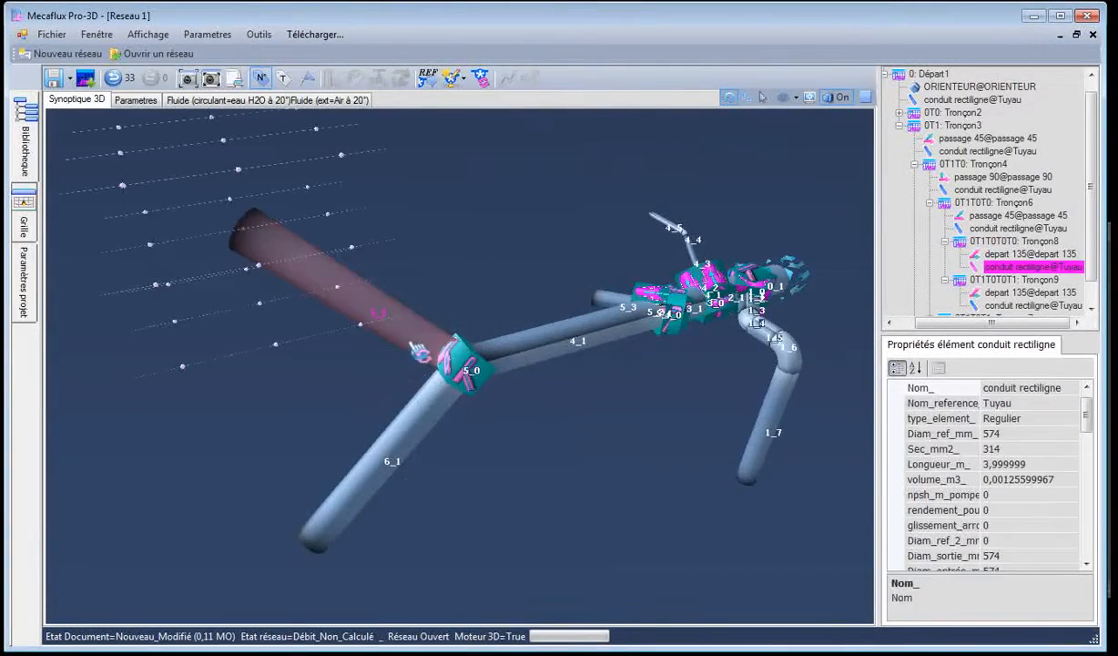
{"action": "left_click", "coordinate": [457, 301]}
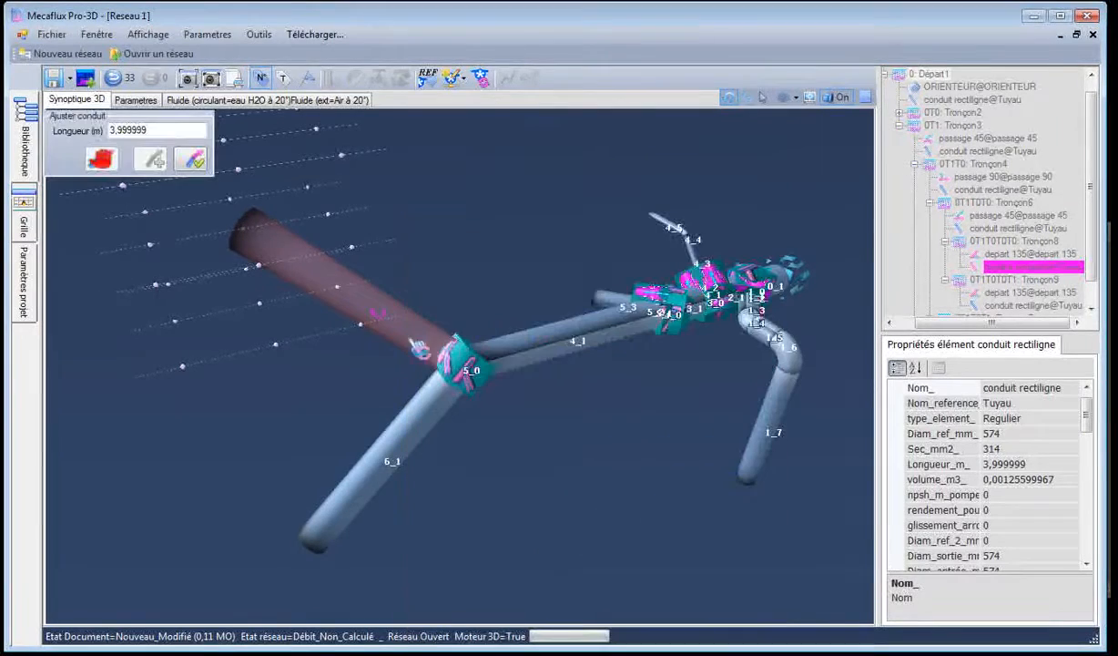
{"action": "left_click", "coordinate": [193, 161]}
Adjust the first 135° departure conduit so its outlet lies at X -8, Y 1, altitude 0, without continuing it
{"action": "right_click", "coordinate": [406, 338]}
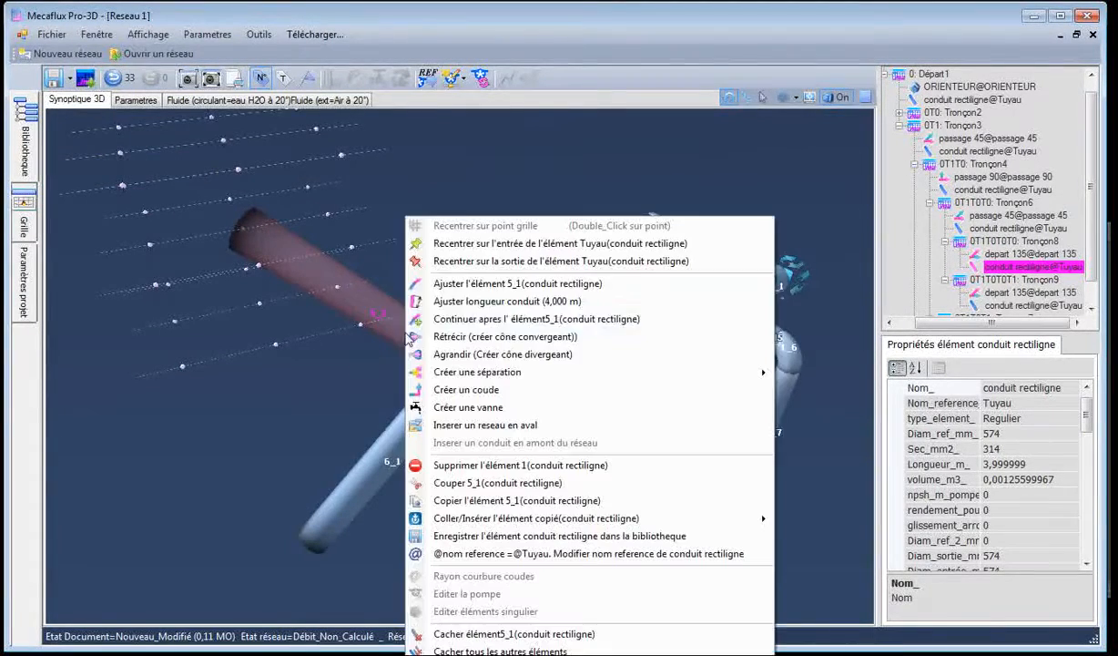
{"action": "left_click", "coordinate": [490, 284]}
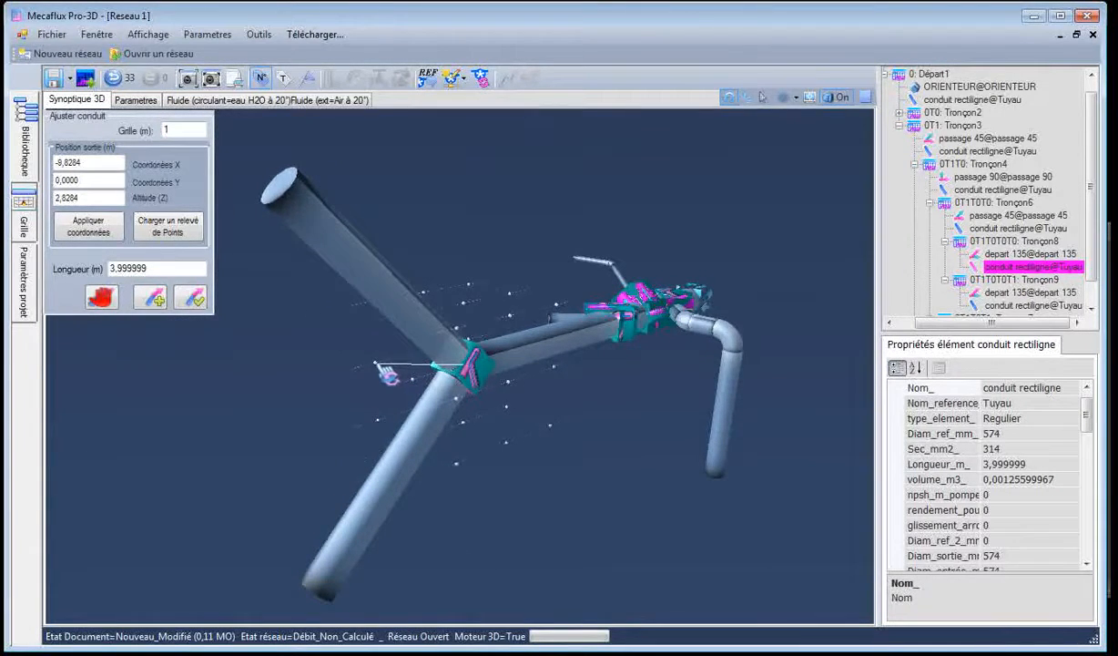
{"action": "left_click", "coordinate": [376, 363]}
{"action": "middle_click_drag", "start_coordinate": [346, 363], "coordinate": [255, 465]}
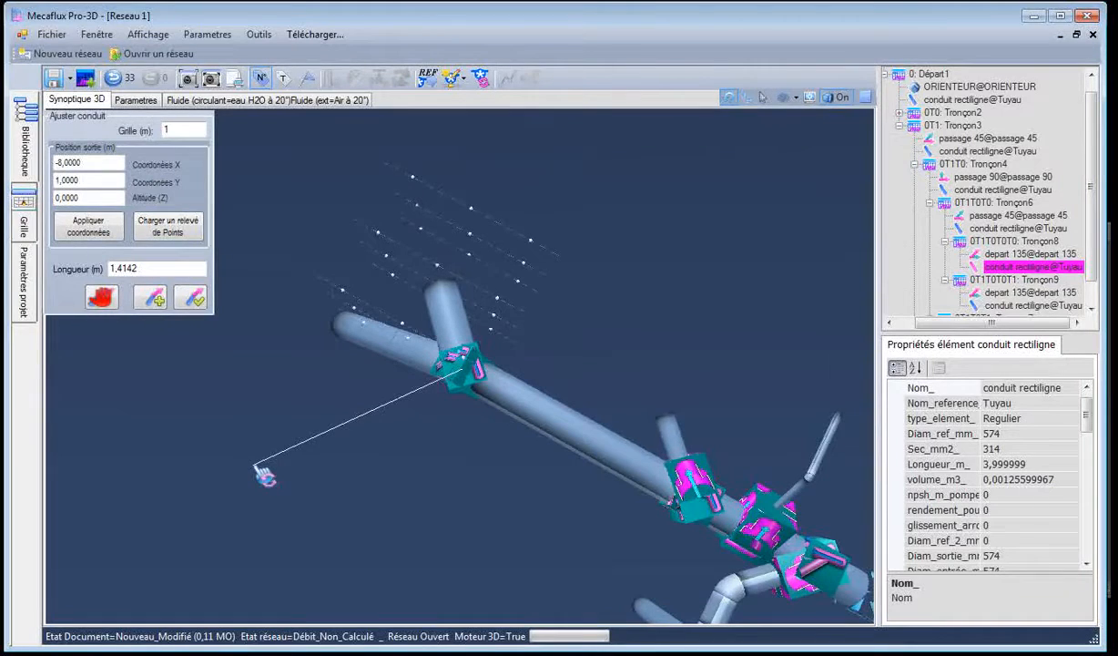
{"action": "left_click", "coordinate": [214, 389]}
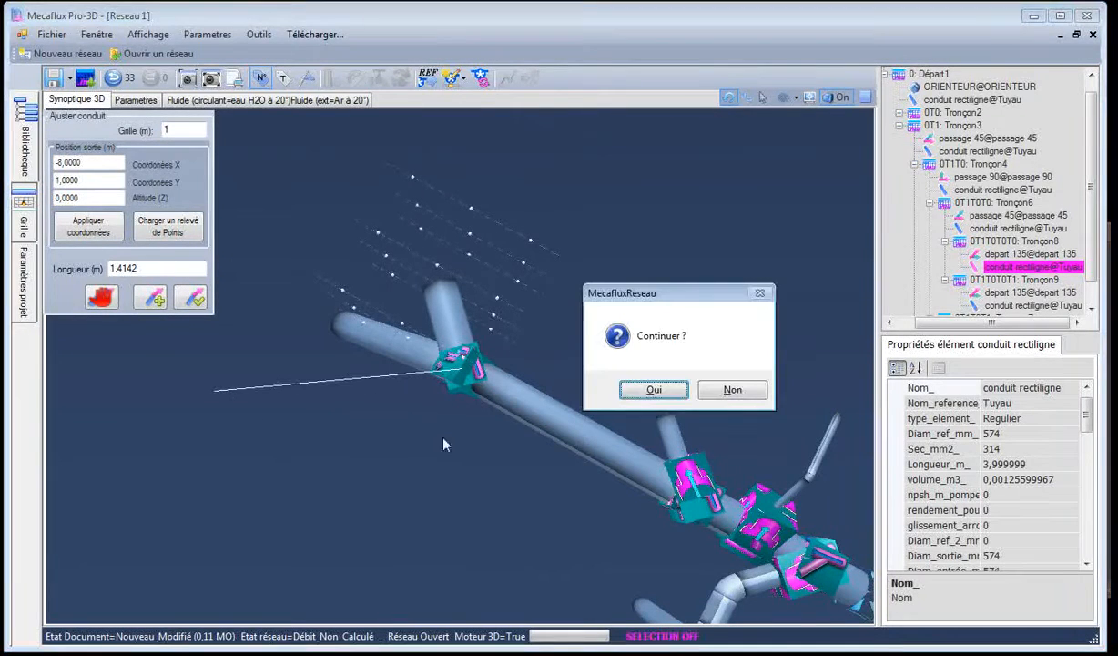
{"action": "left_click", "coordinate": [733, 390]}
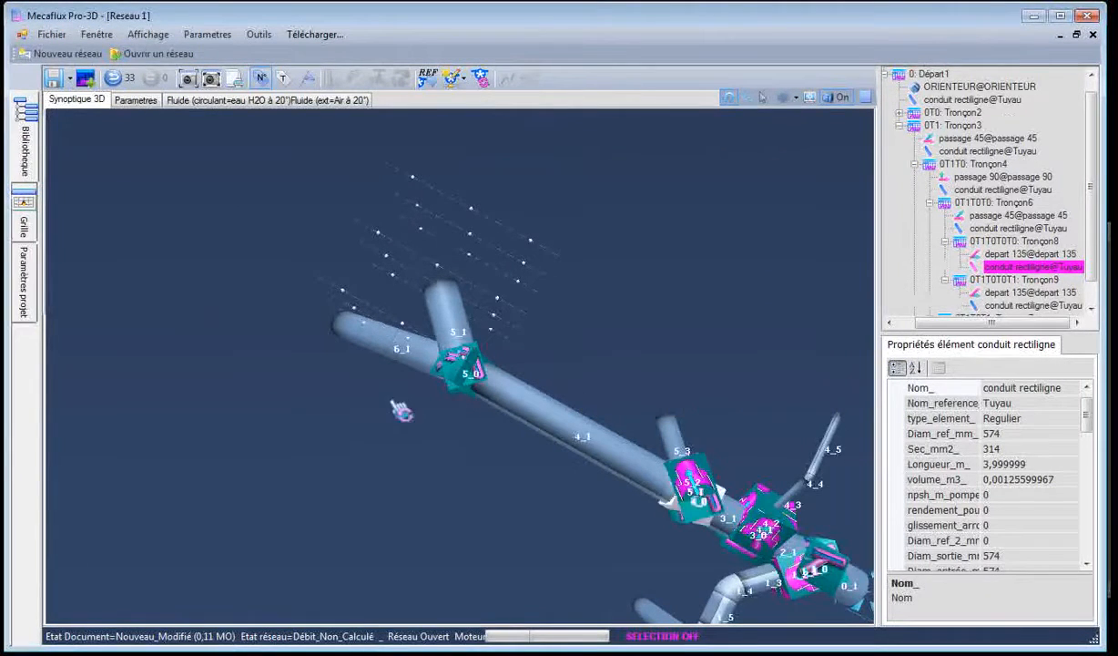
Adjust the second 135° departure conduit so its outlet lies at X -8, Y -1, altitude 0
{"action": "left_click", "coordinate": [419, 390]}
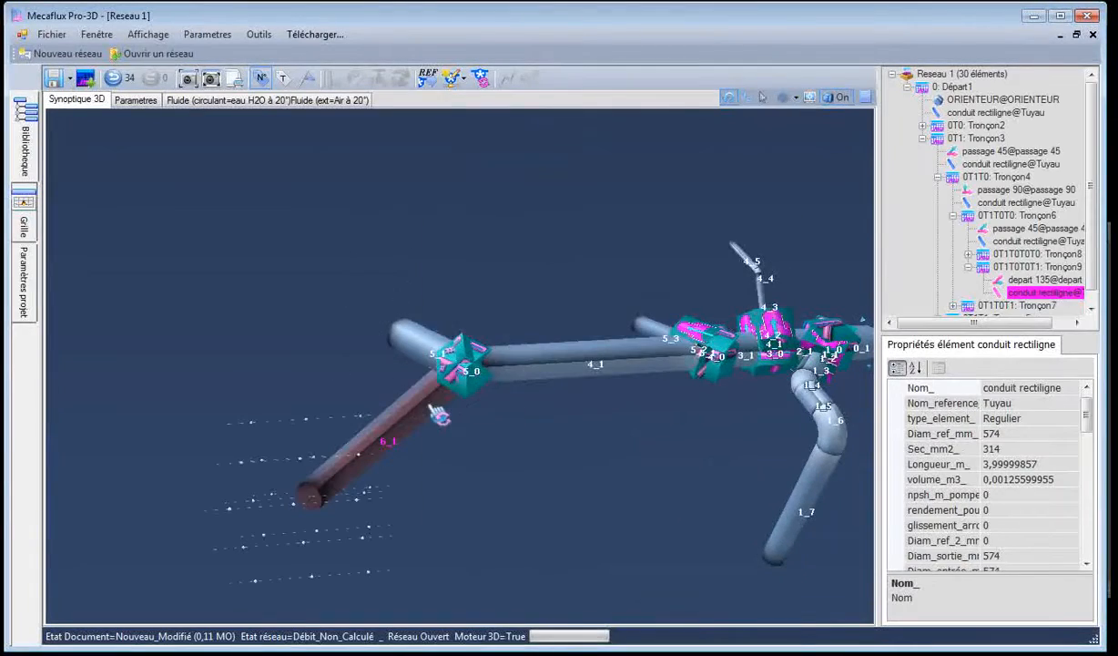
{"action": "right_click", "coordinate": [419, 390]}
{"action": "left_click", "coordinate": [479, 284]}
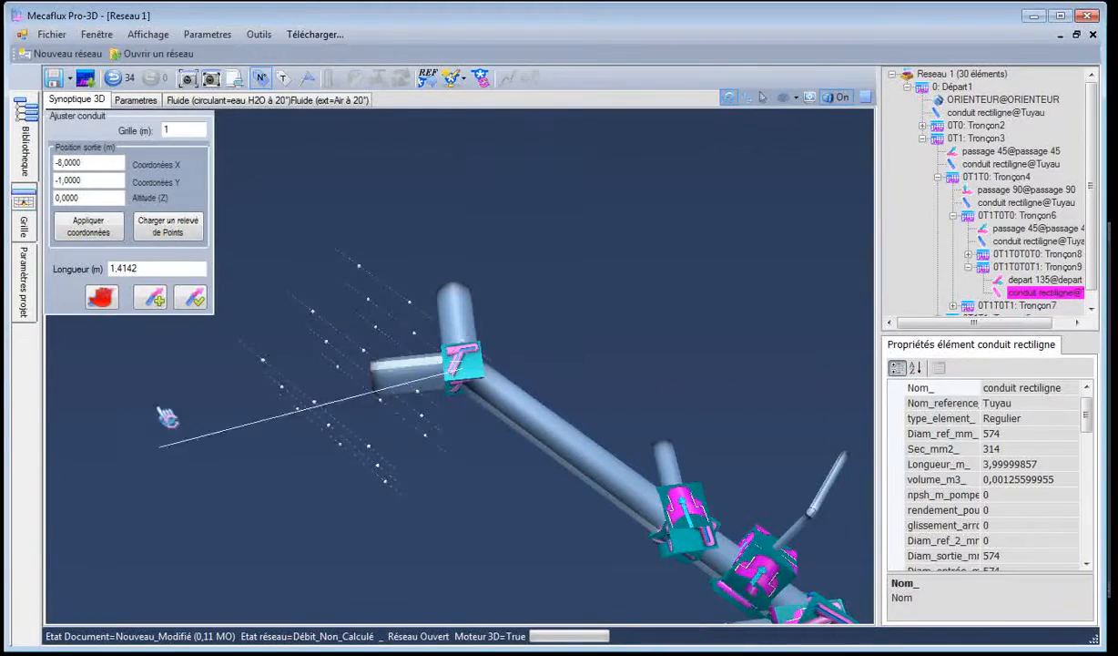
{"action": "left_click", "coordinate": [190, 297]}
Examine the two adjusted departures in 3D and consult the plan for the sections of the parallel ducts
{"action": "left_click_drag", "start_coordinate": [460, 460], "coordinate": [608, 437]}
{"action": "scroll", "coordinate": [465, 410], "scroll_direction": "up", "scroll_amount": 3}
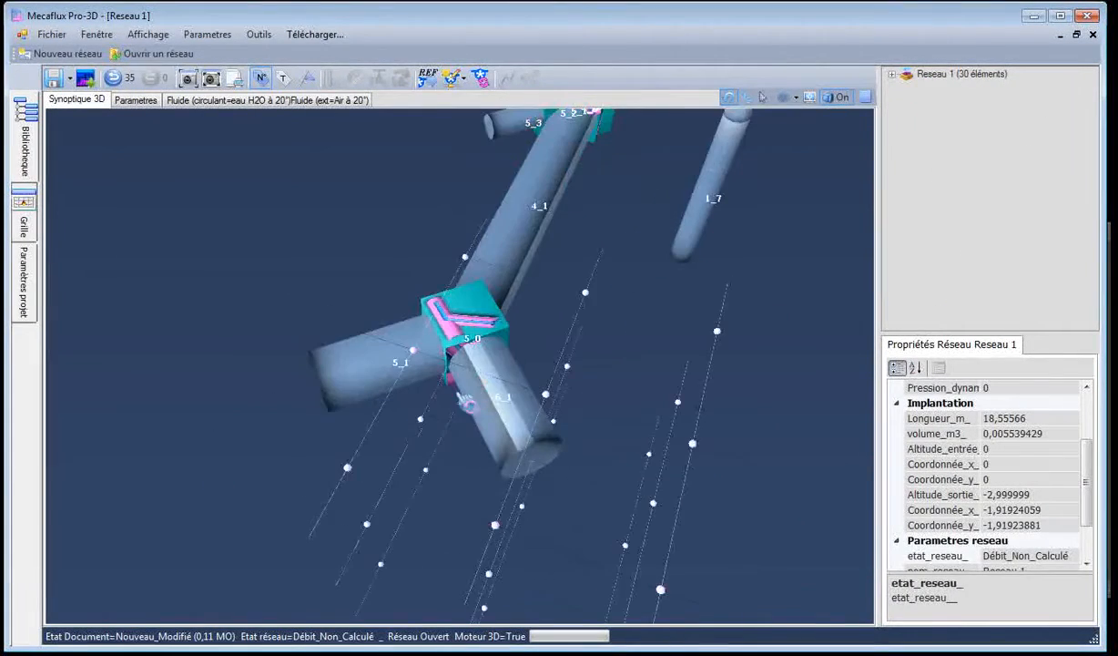
{"action": "left_click_drag", "start_coordinate": [278, 422], "coordinate": [173, 450]}
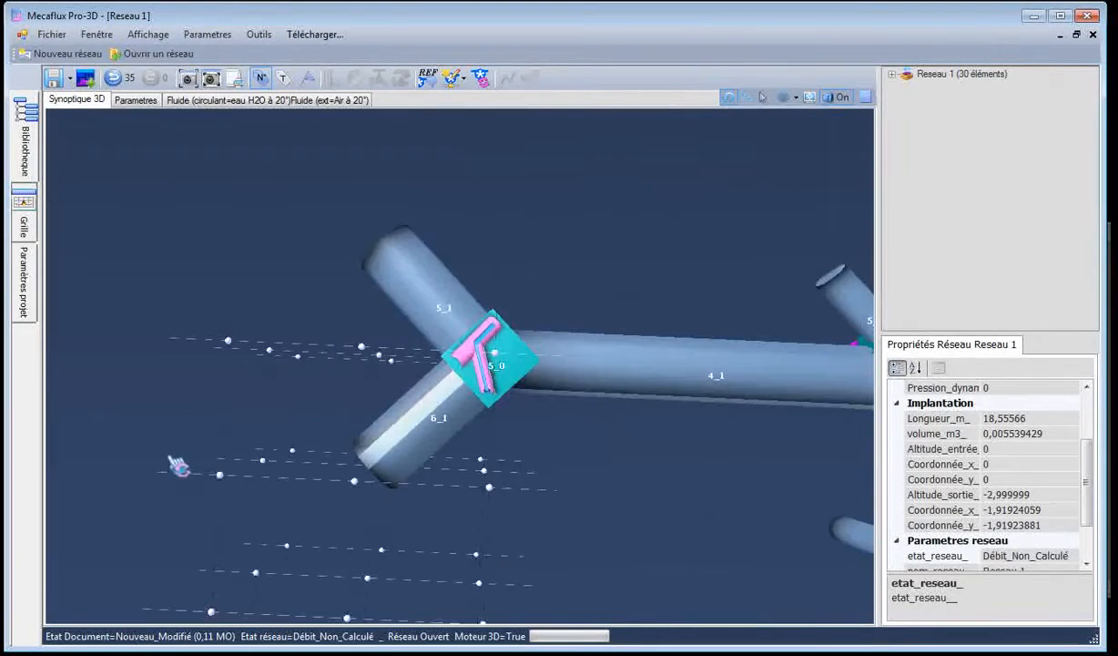
{"action": "left_click", "coordinate": [407, 270]}
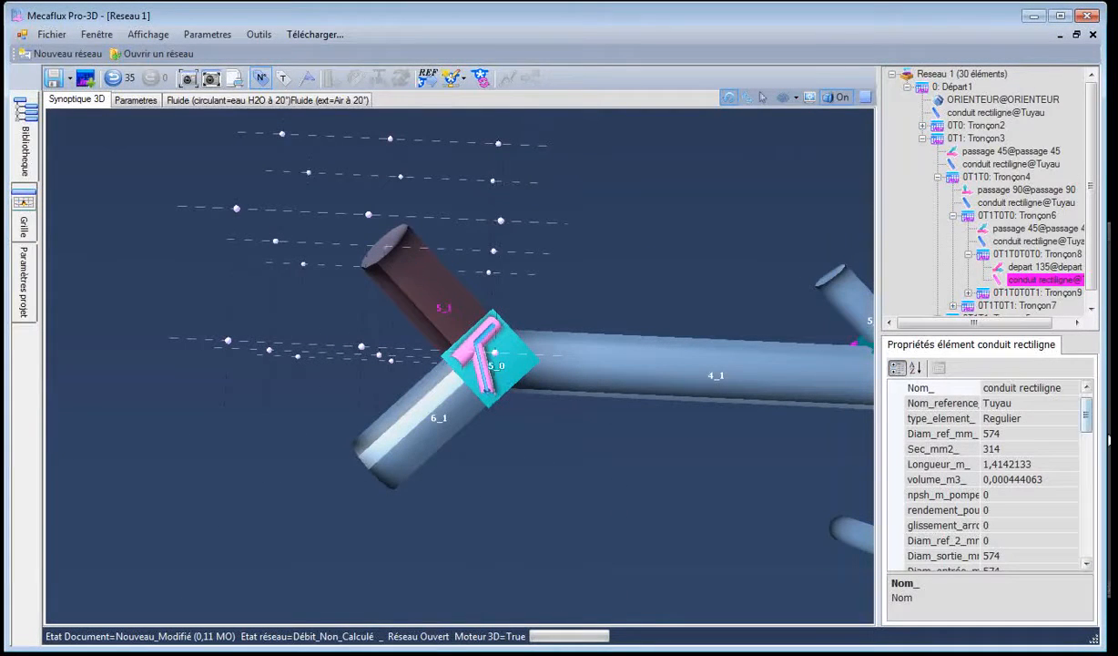
{"action": "key", "text": "alt+Tab"}
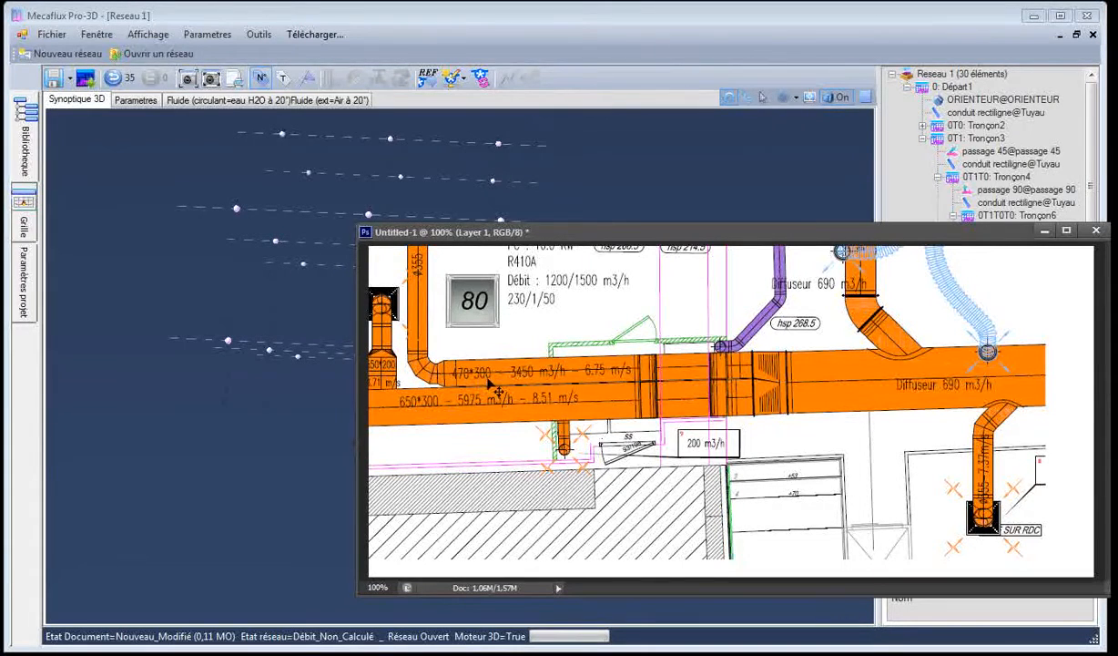
{"action": "left_click", "coordinate": [294, 446]}
{"action": "left_click", "coordinate": [432, 290]}
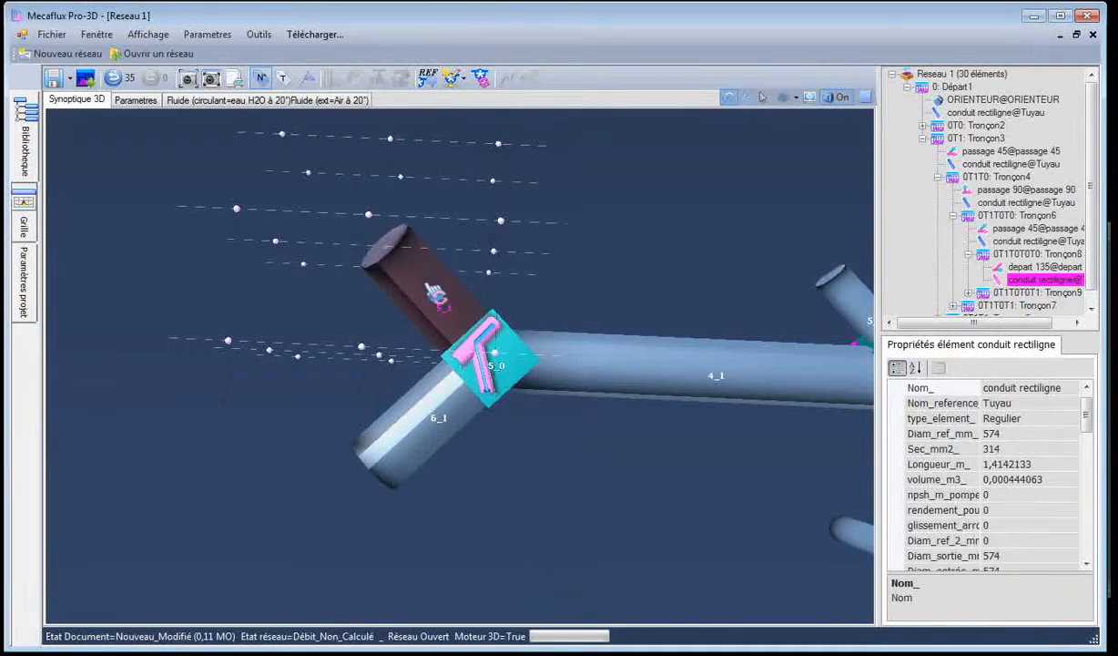
Look up the equivalent diameters of the galvanised conduits in the library's projet x aeraulique folder
{"action": "left_click", "coordinate": [26, 155]}
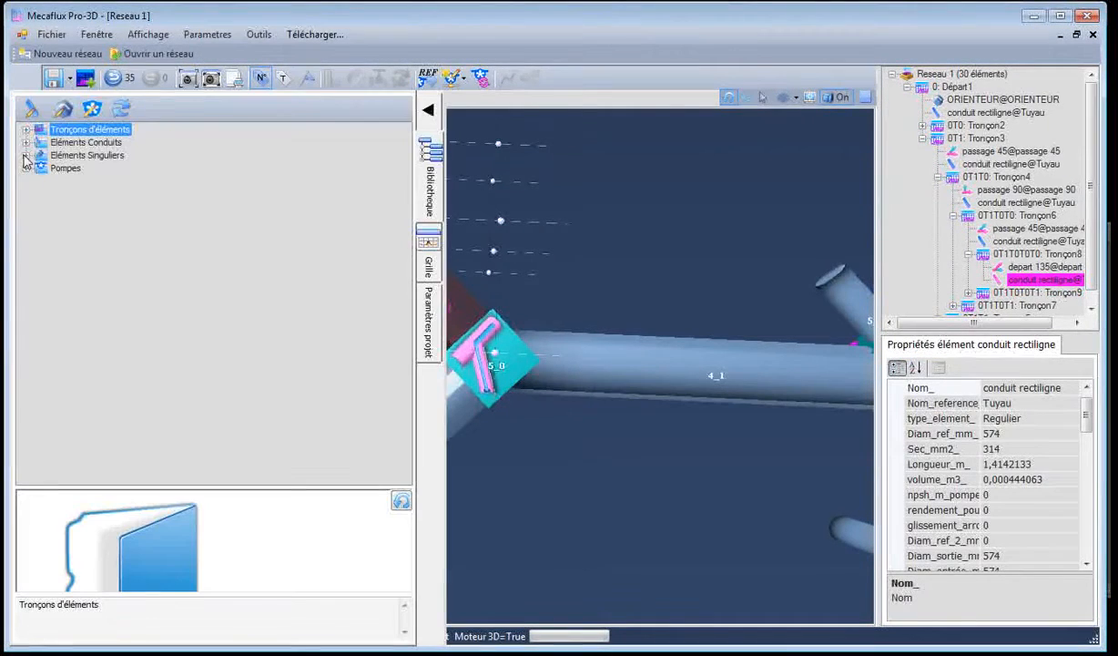
{"action": "left_click", "coordinate": [25, 142]}
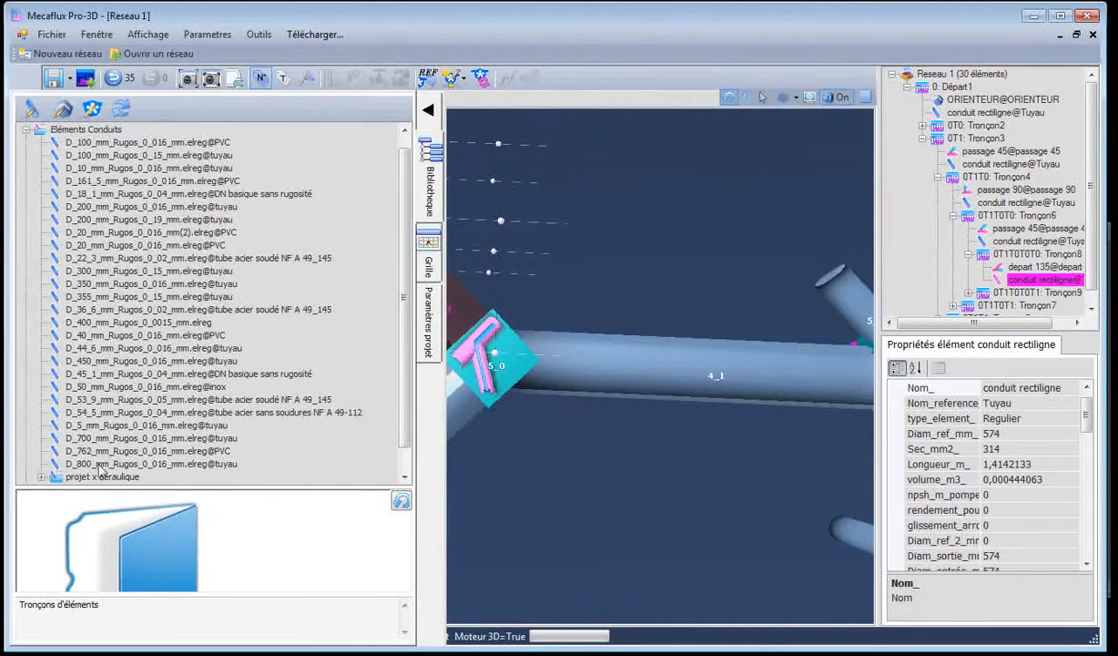
{"action": "left_click", "coordinate": [41, 477]}
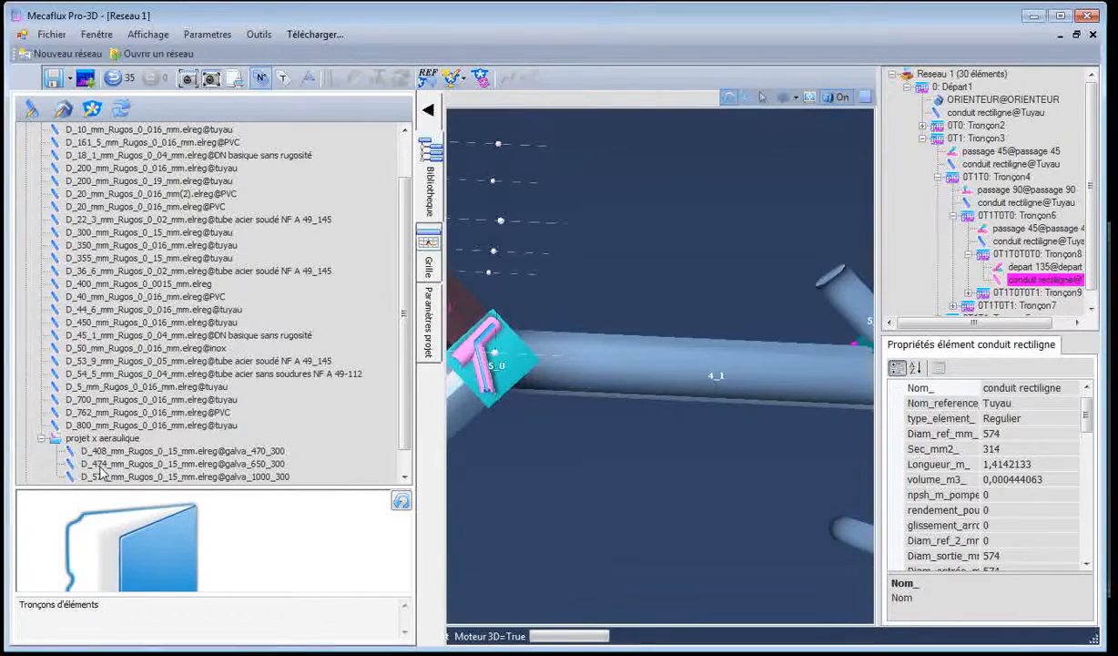
{"action": "left_click", "coordinate": [591, 477]}
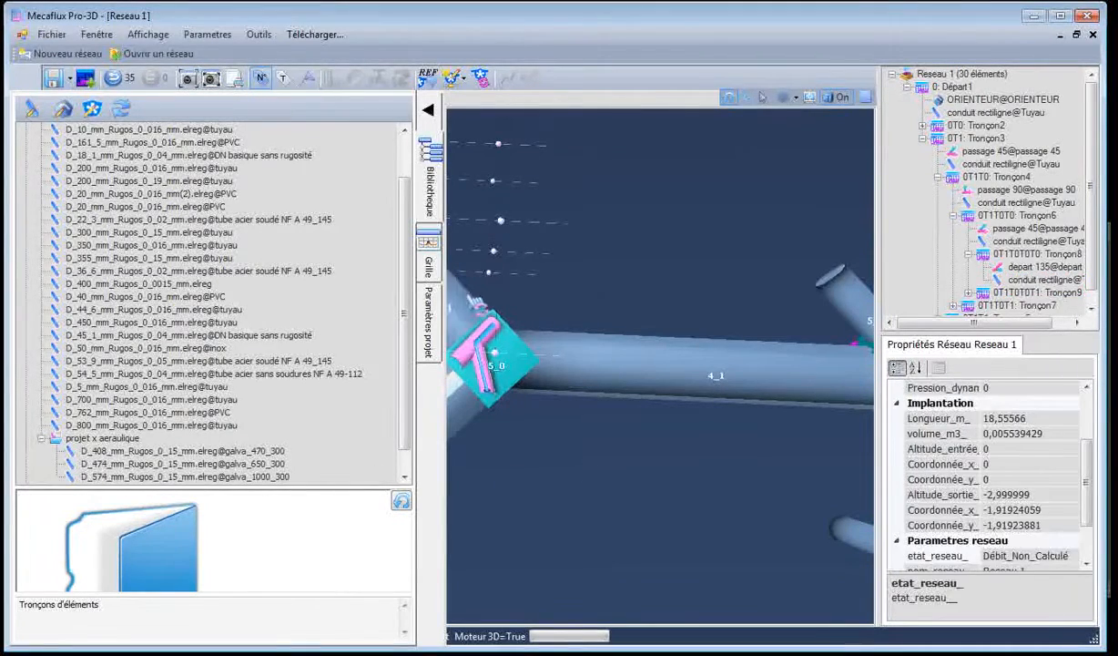
{"action": "left_click", "coordinate": [454, 301]}
{"action": "left_click", "coordinate": [428, 110]}
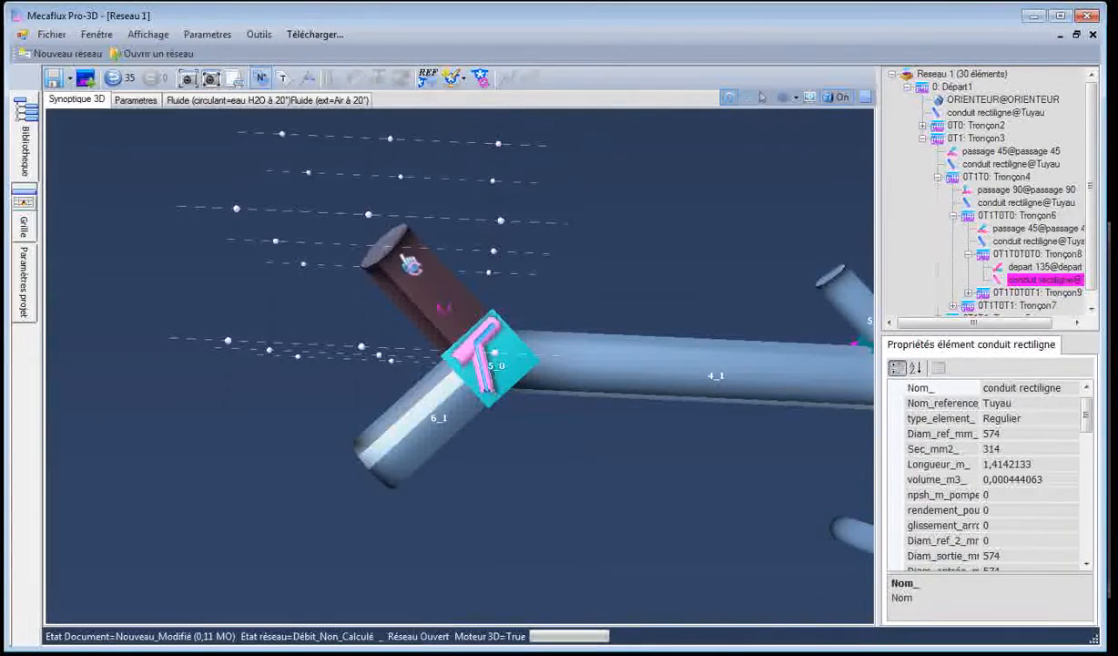
Insert an abrupt reduction to 474 mm outlet diameter after straight conduit 5_1 and extend it with a 474 mm conduit
{"action": "right_click", "coordinate": [409, 261]}
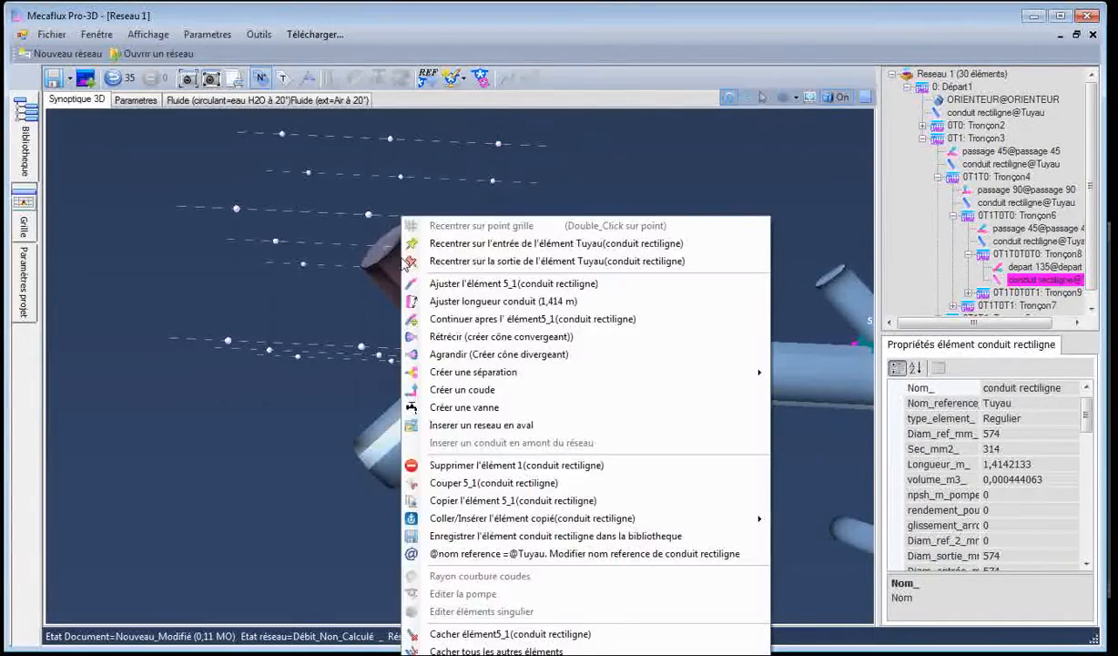
{"action": "left_click", "coordinate": [464, 336]}
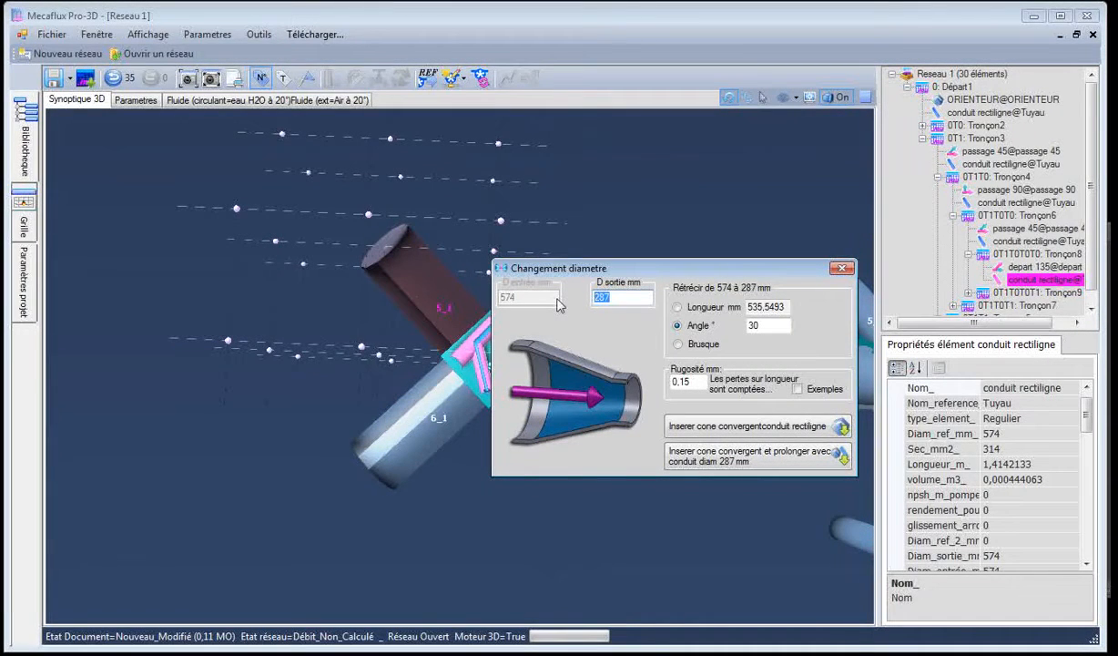
{"action": "type", "text": "47"}
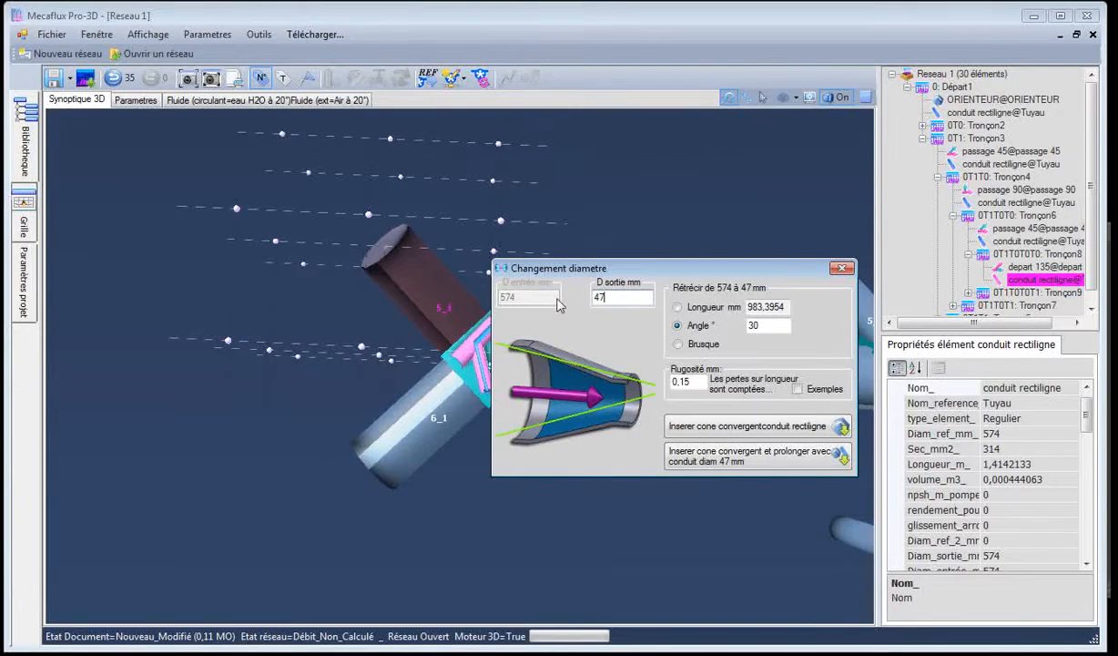
{"action": "type", "text": "4"}
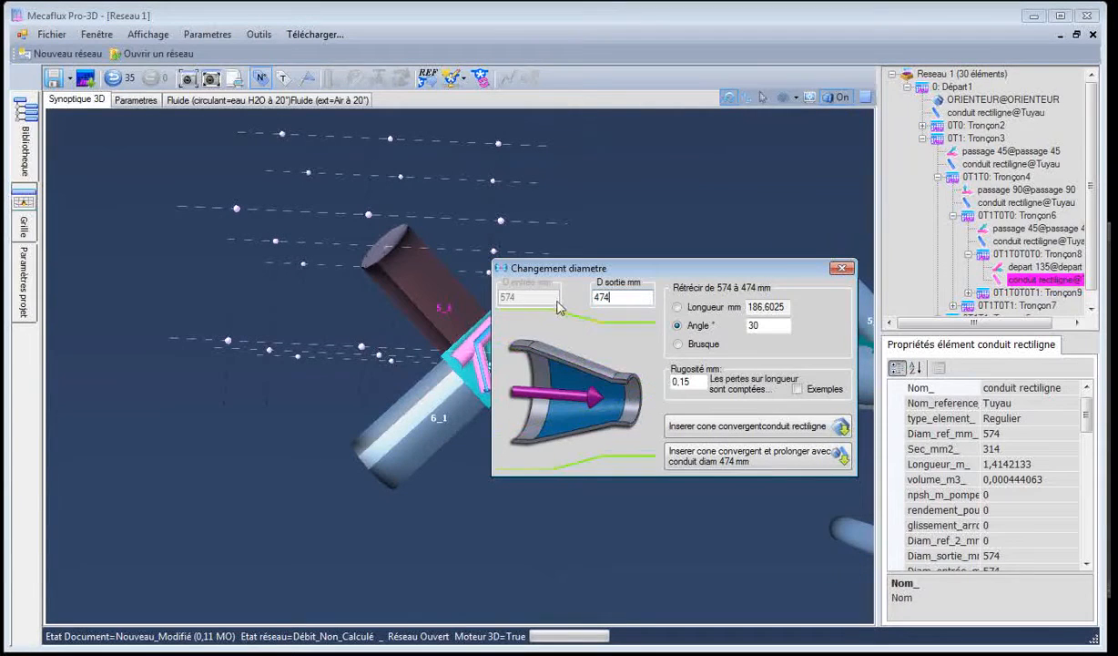
{"action": "left_click", "coordinate": [678, 343]}
{"action": "left_click_drag", "start_coordinate": [682, 276], "coordinate": [642, 224]}
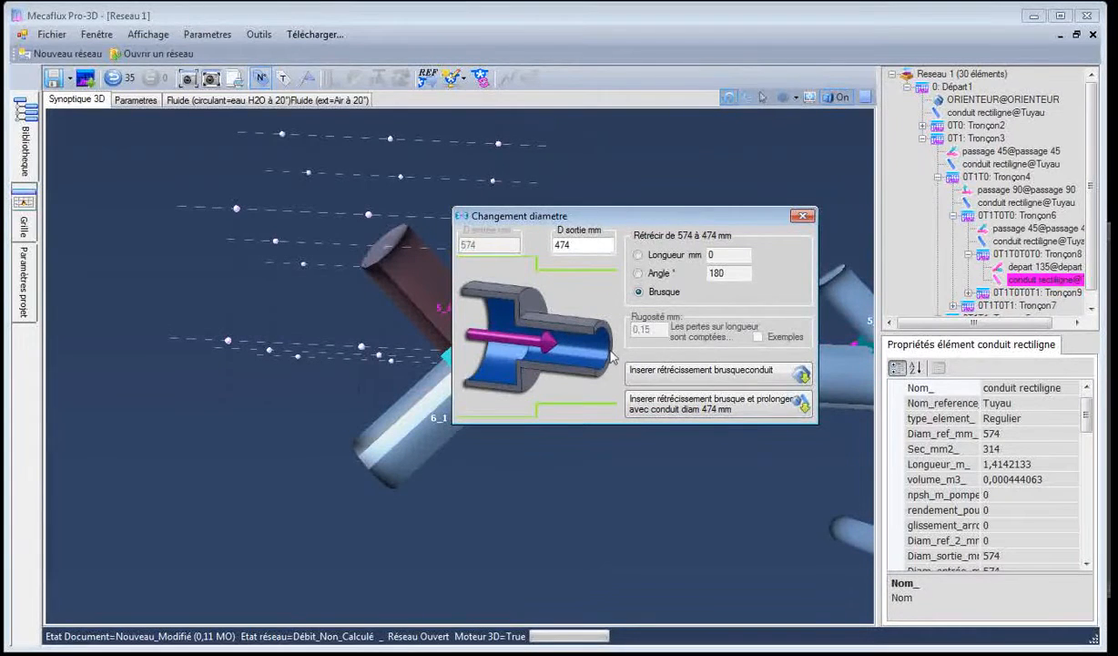
{"action": "left_click", "coordinate": [687, 414]}
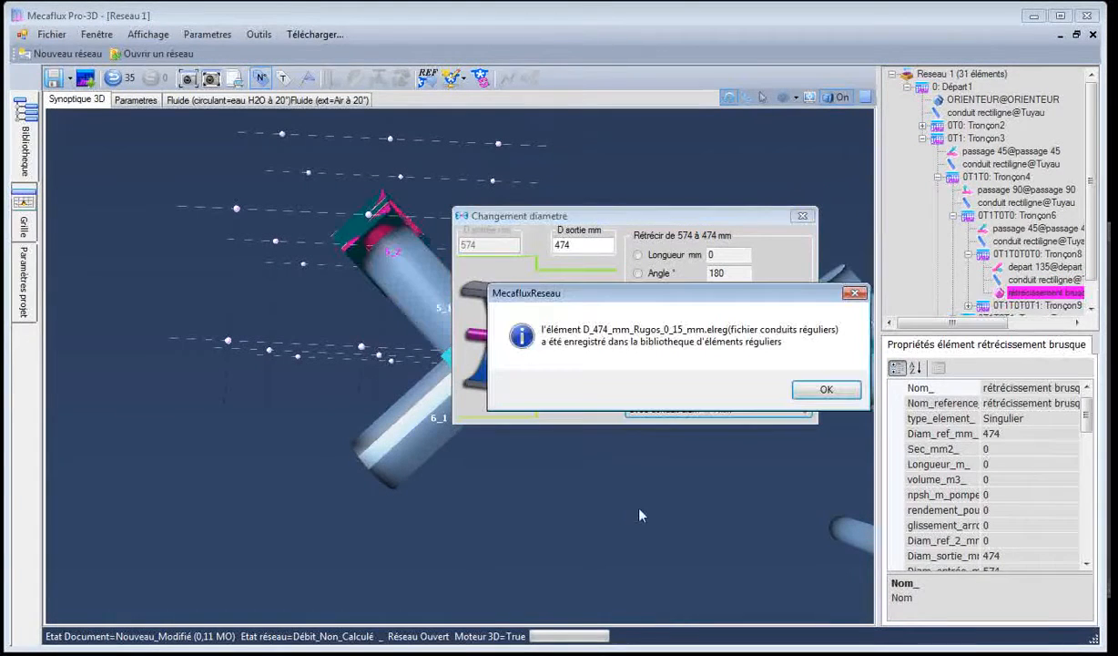
{"action": "left_click", "coordinate": [826, 392]}
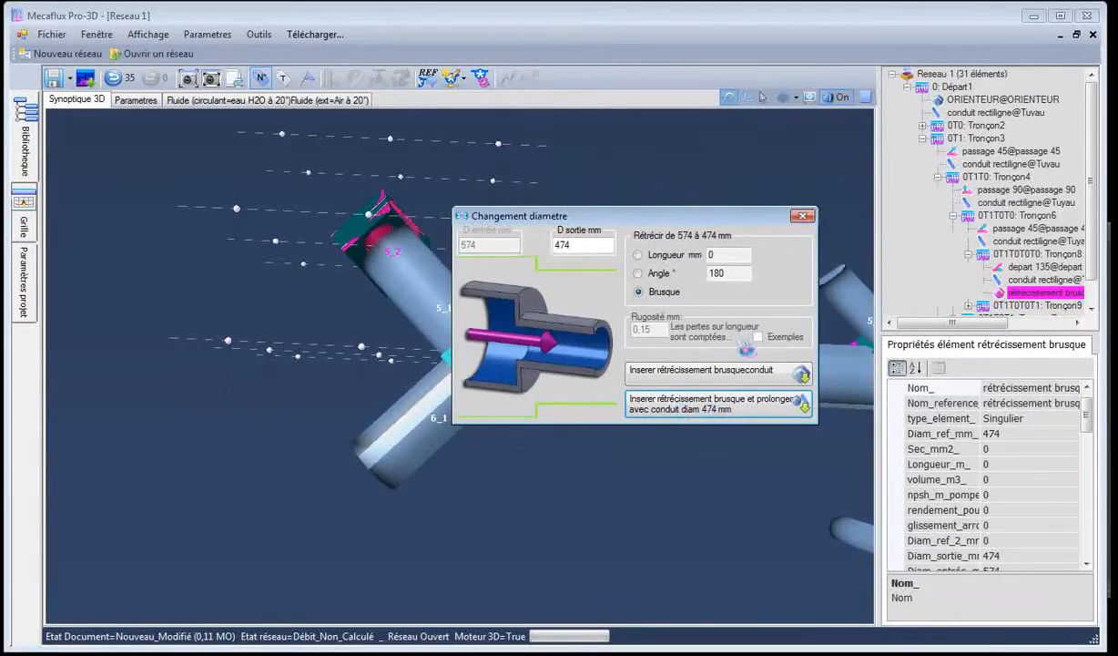
{"action": "mouse_move", "coordinate": [274, 281]}
{"action": "left_mouse_down"}
{"action": "mouse_move", "coordinate": [308, 273]}
{"action": "mouse_move", "coordinate": [290, 267]}
{"action": "mouse_move", "coordinate": [284, 281]}
{"action": "left_mouse_up"}
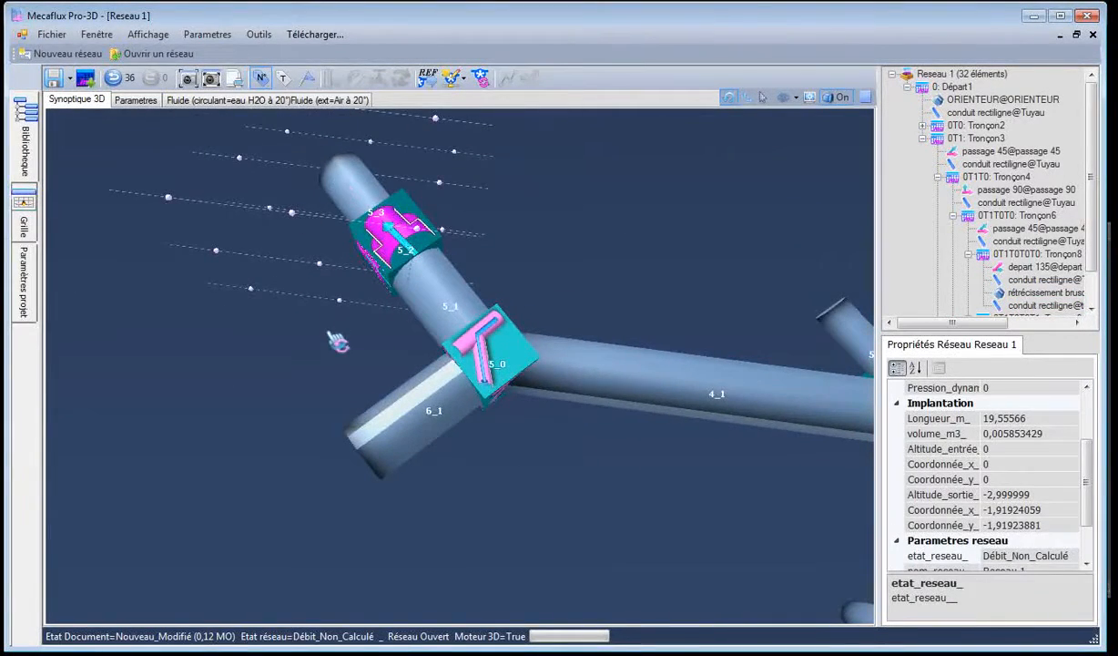
{"action": "mouse_move", "coordinate": [337, 342]}
{"action": "left_mouse_down"}
{"action": "mouse_move", "coordinate": [344, 320]}
{"action": "mouse_move", "coordinate": [341, 332]}
{"action": "left_mouse_up"}
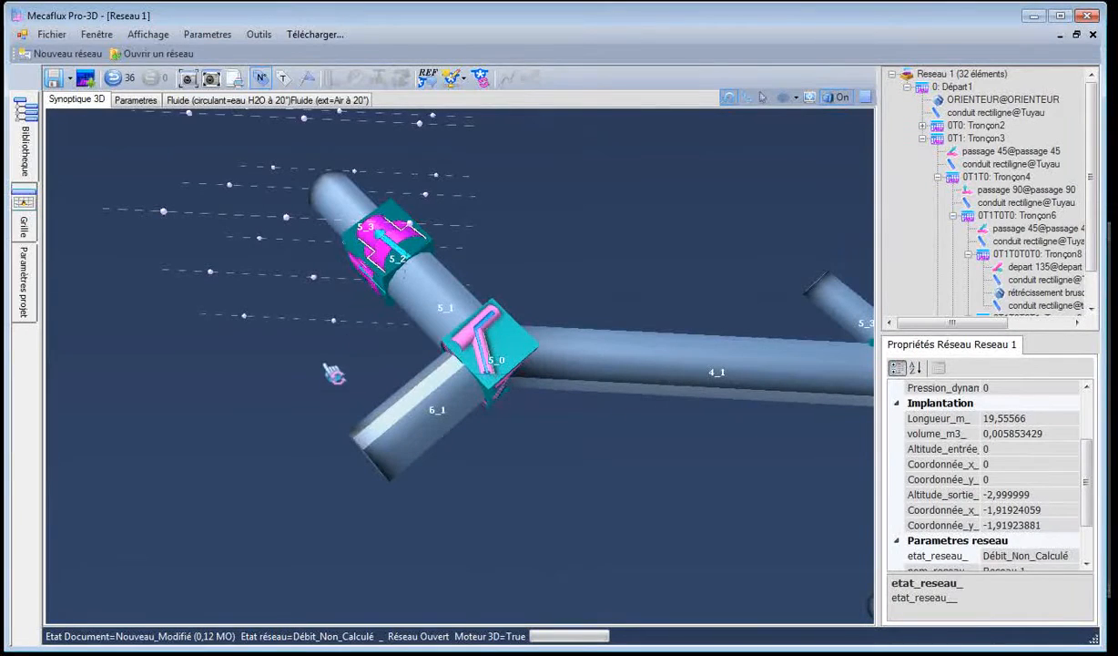
Check the parallel duct sections on the plan against the galvanised conduits in the library's projet x aeraulique folder and the new reduced conduit's properties
{"action": "left_click", "coordinate": [417, 406]}
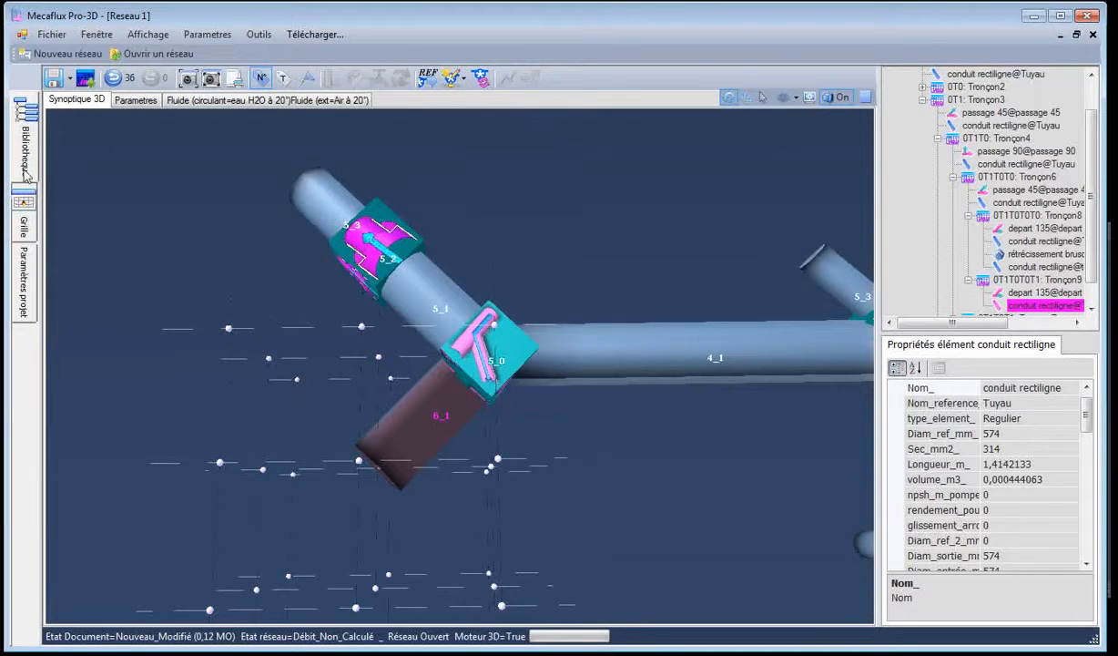
{"action": "key", "text": "alt+Tab"}
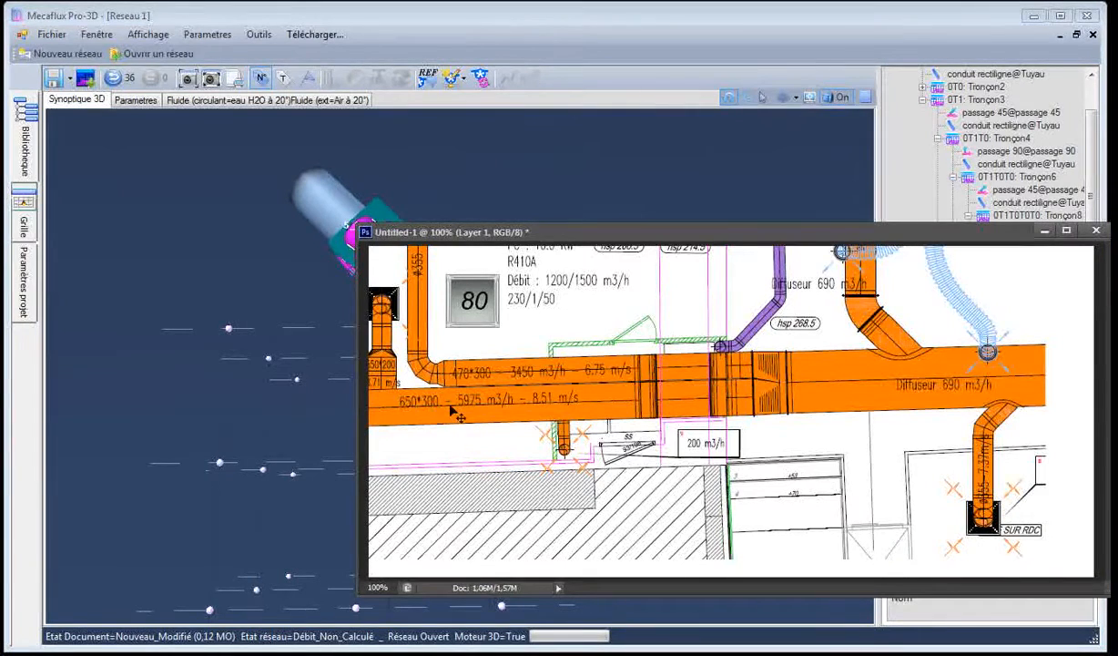
{"action": "left_click", "coordinate": [223, 401]}
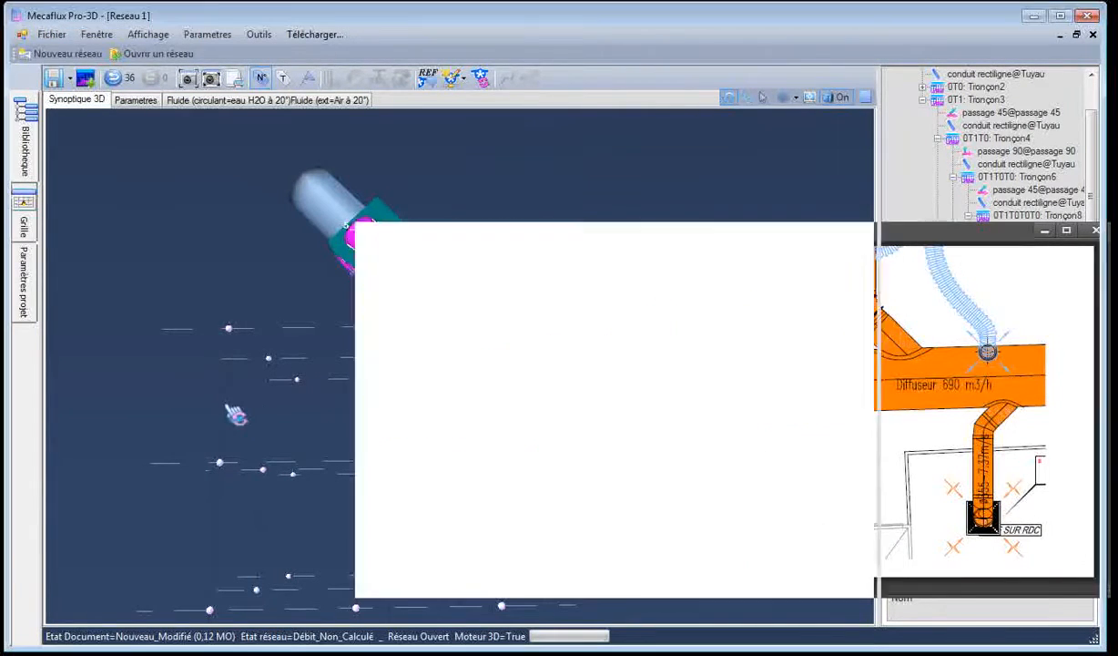
{"action": "left_click", "coordinate": [27, 146]}
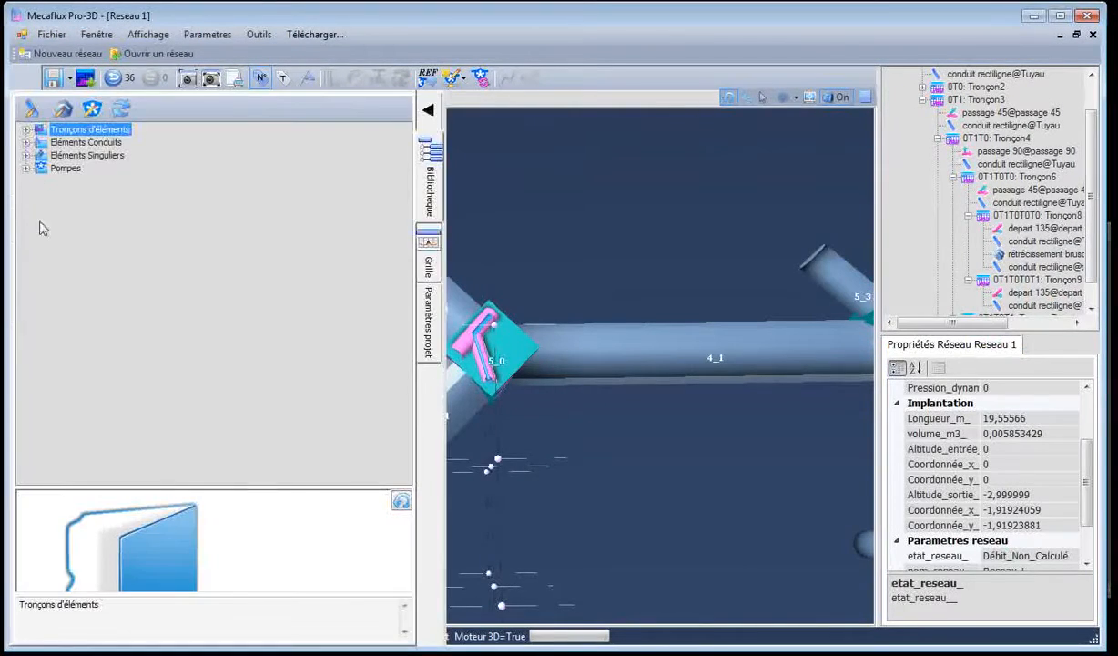
{"action": "left_click", "coordinate": [26, 143]}
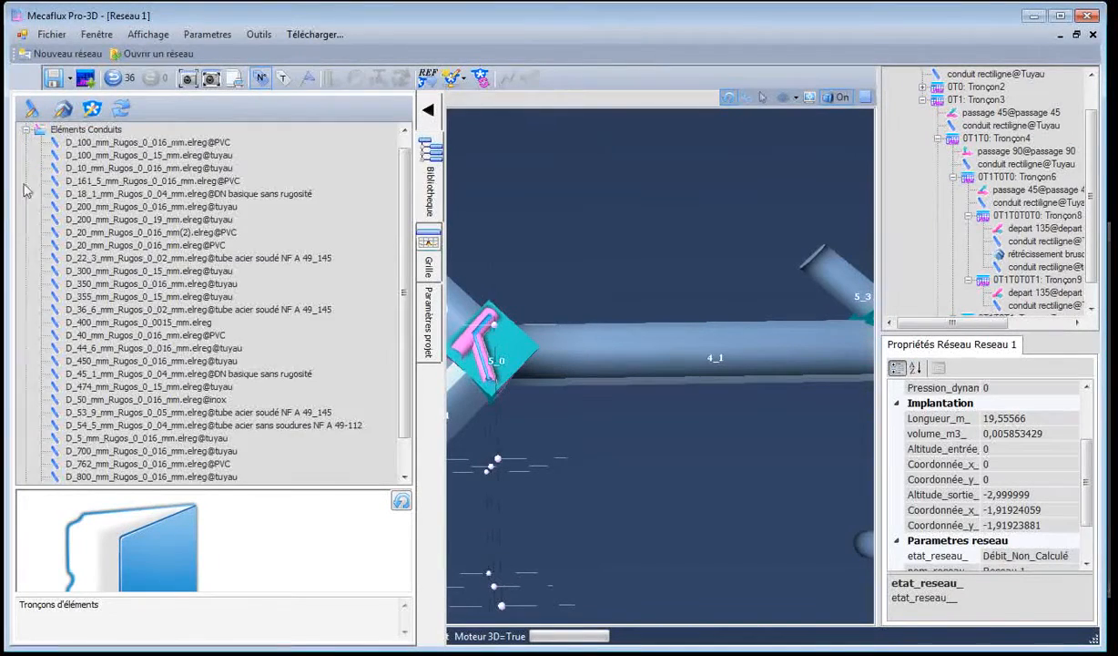
{"action": "scroll", "coordinate": [355, 401], "scroll_direction": "down", "scroll_amount": 1}
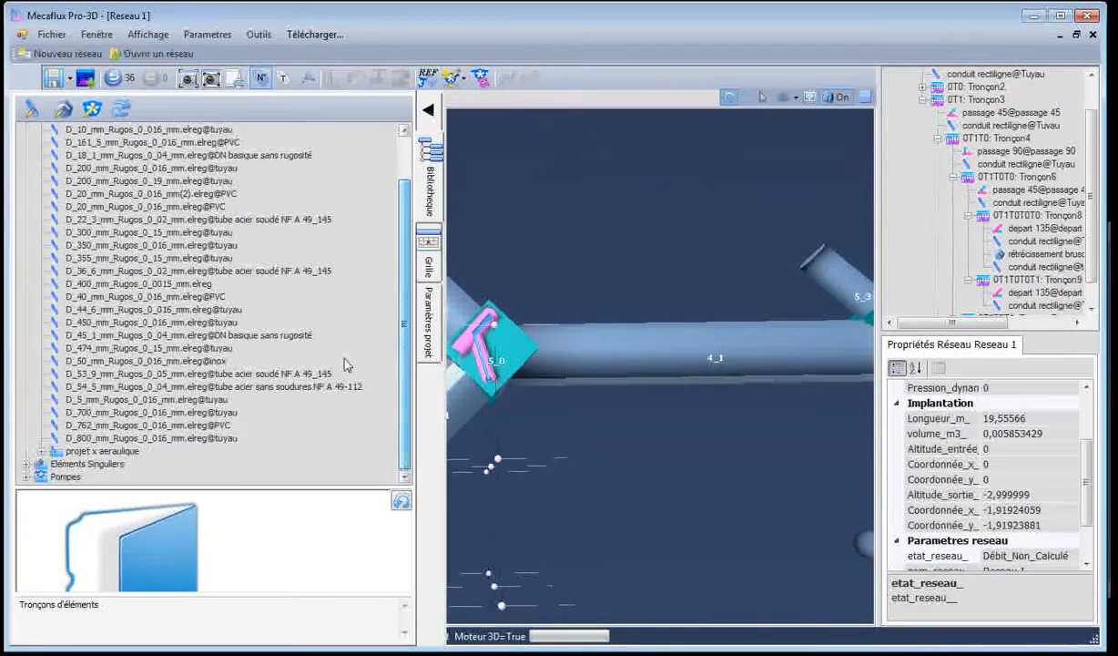
{"action": "left_click", "coordinate": [41, 451]}
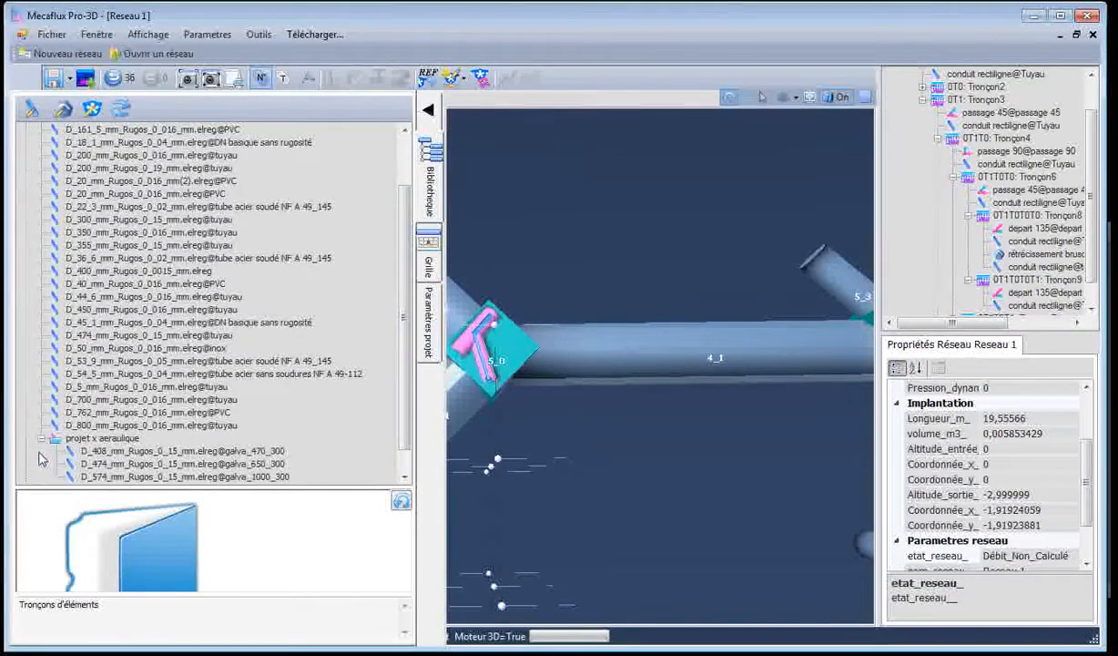
{"action": "left_click", "coordinate": [155, 466]}
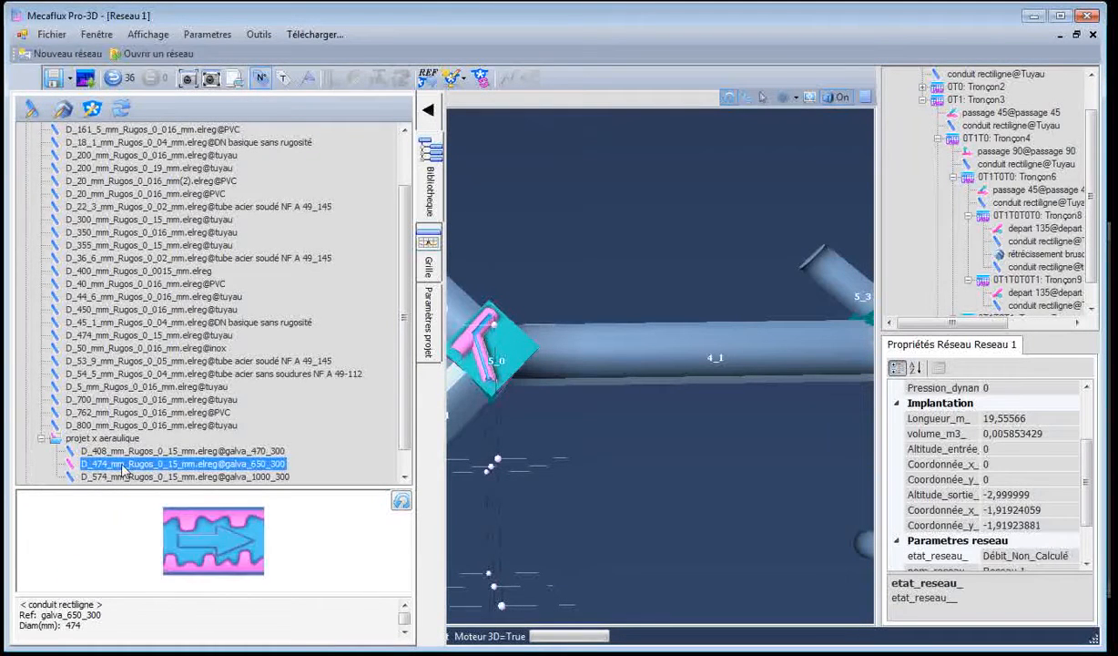
{"action": "left_click", "coordinate": [453, 293]}
{"action": "left_click", "coordinate": [428, 109]}
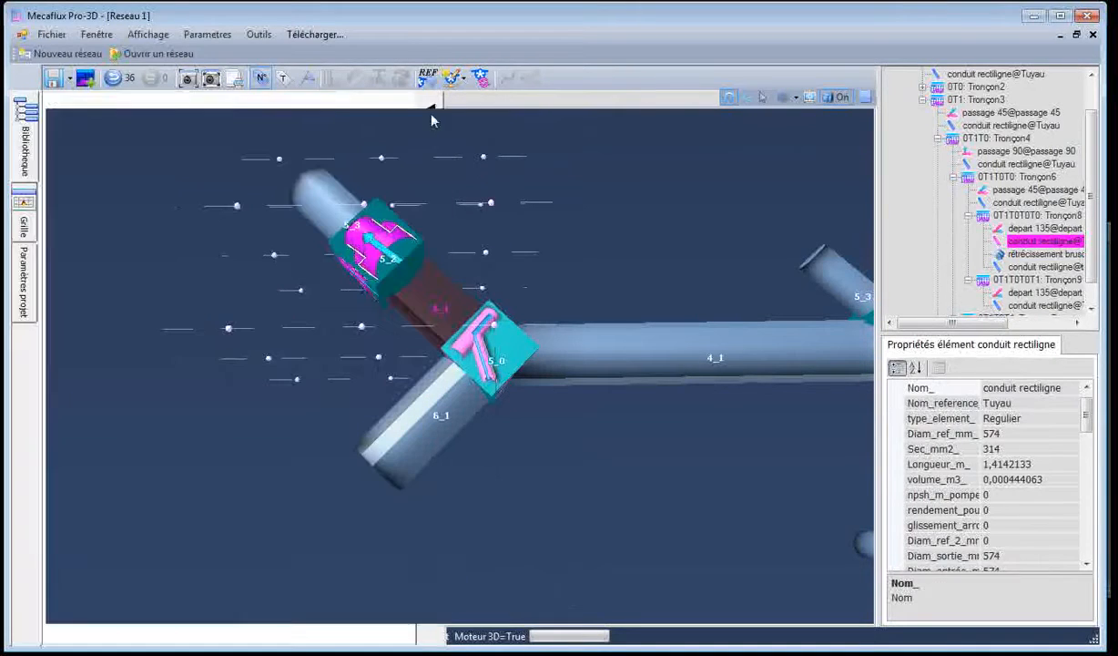
{"action": "left_click", "coordinate": [342, 211]}
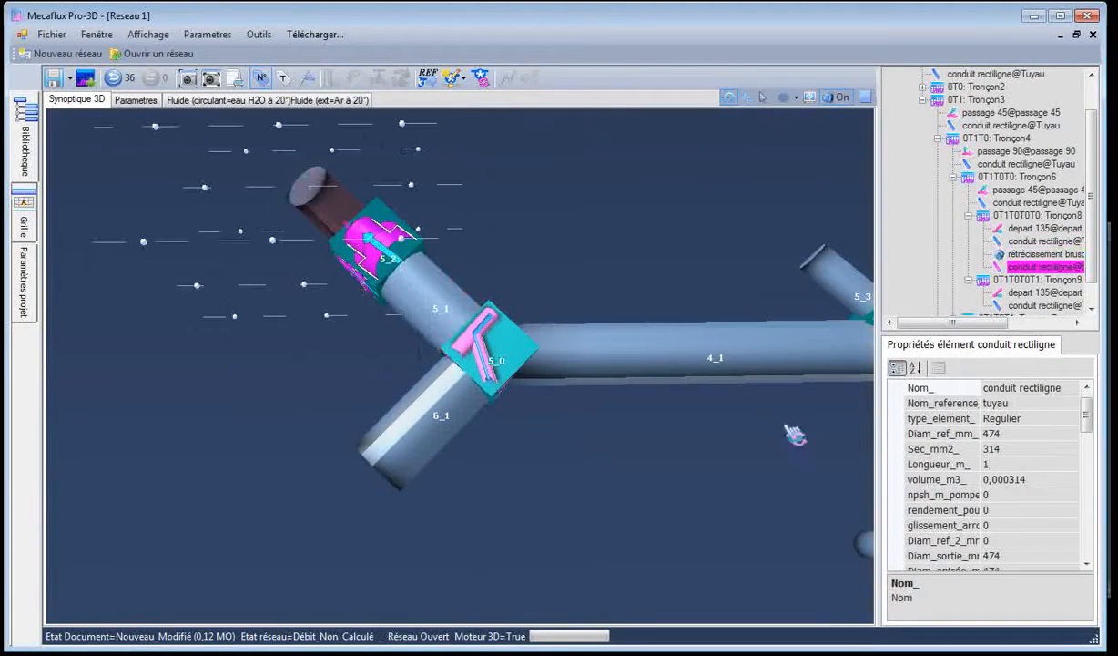
Insert an abrupt reduction to 408 mm outlet diameter after straight conduit 6_1 and extend it with a 408 mm conduit
{"action": "left_click", "coordinate": [403, 451]}
{"action": "right_click", "coordinate": [402, 453]}
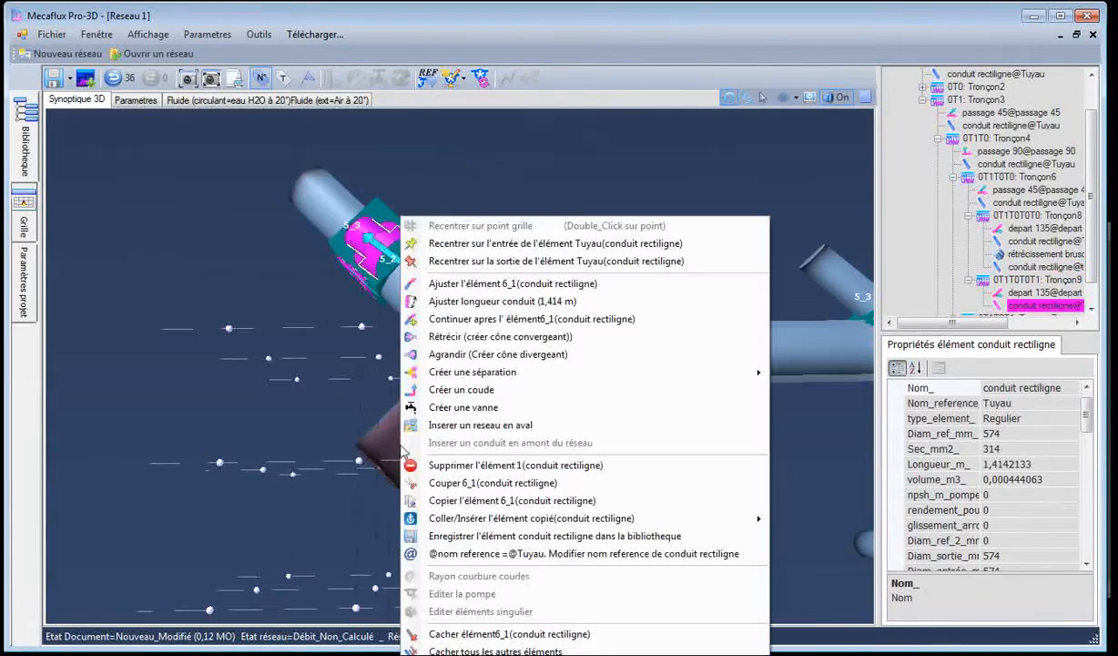
{"action": "left_click", "coordinate": [462, 336]}
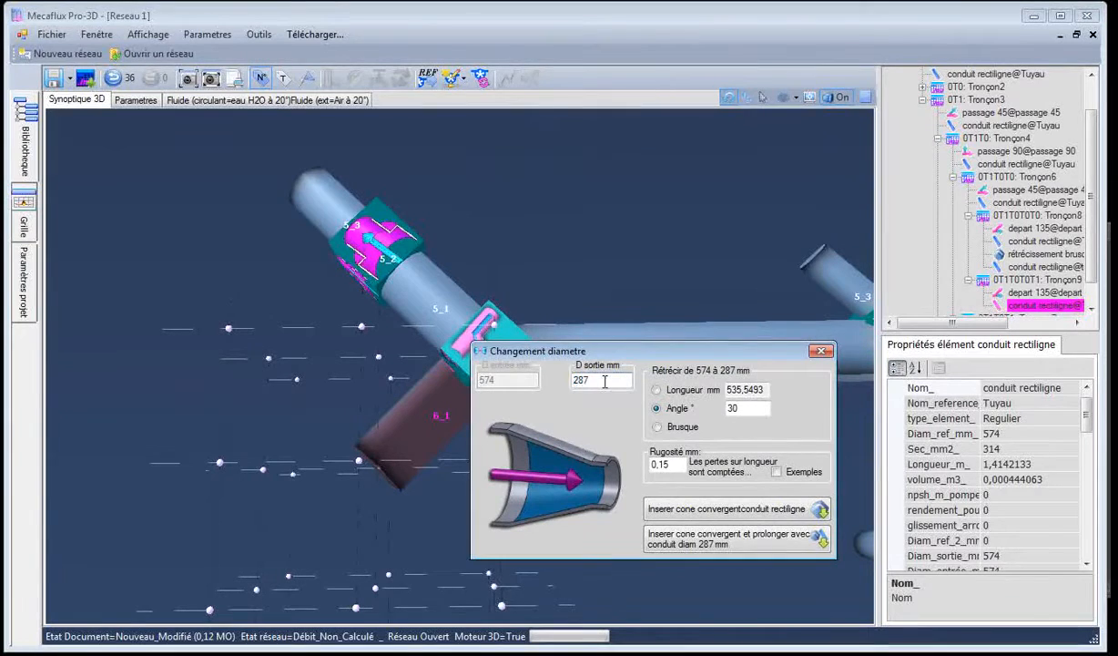
{"action": "type", "text": "408"}
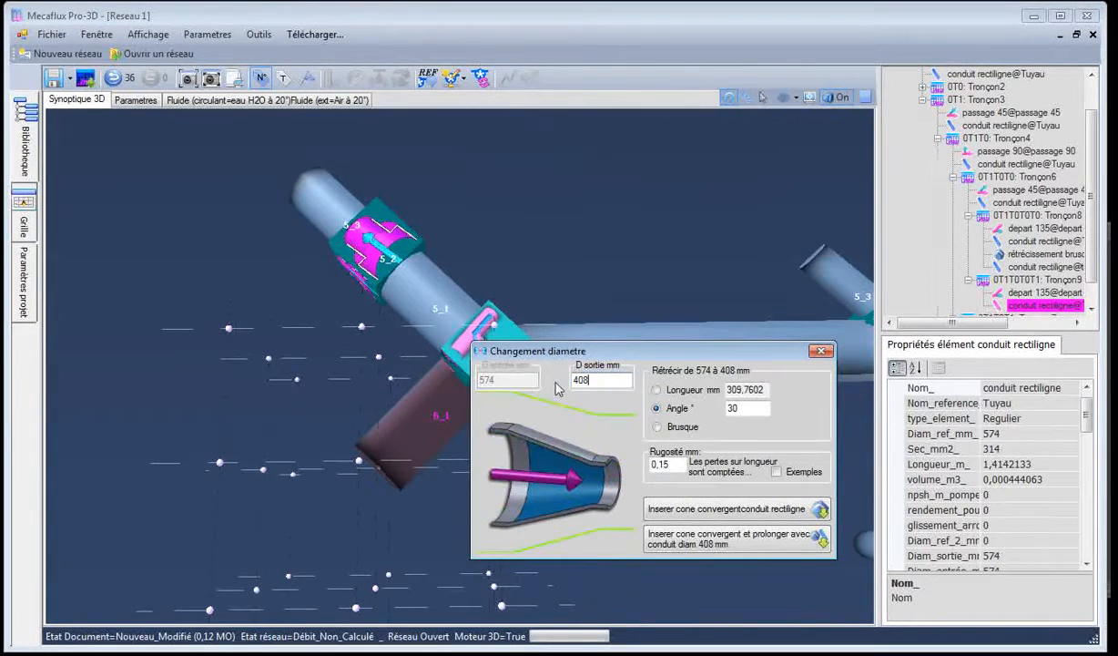
{"action": "left_click", "coordinate": [658, 426]}
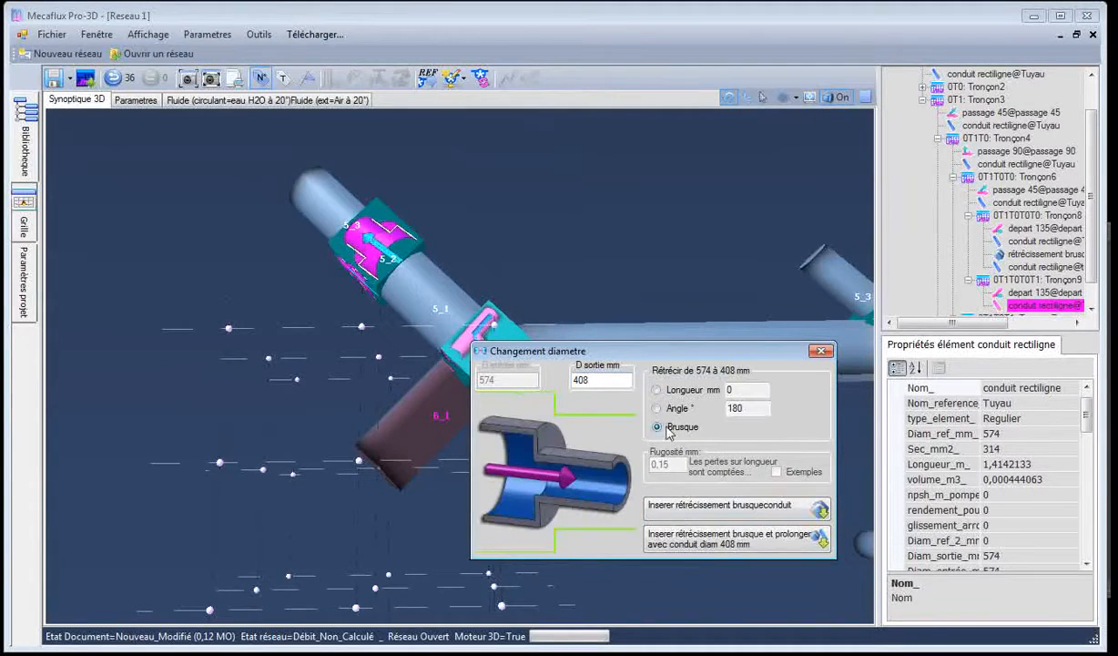
{"action": "left_click", "coordinate": [701, 535]}
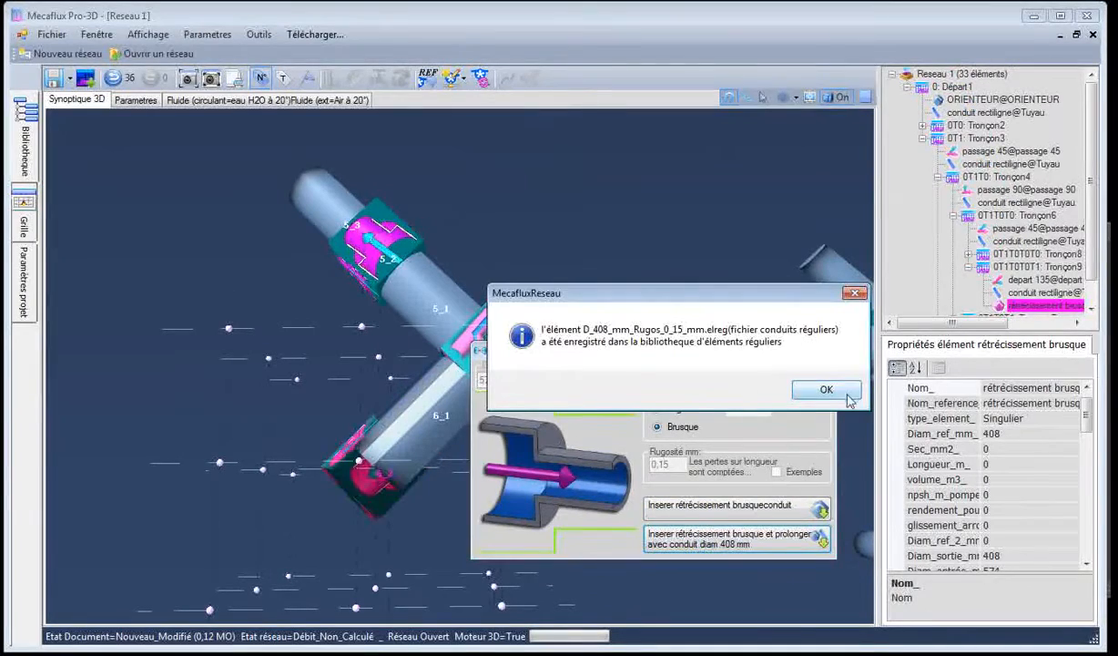
Finish inserting the abrupt 574 to 408 mm reduction with its 408 mm extension duct after duct 6_1
{"action": "left_click", "coordinate": [813, 387]}
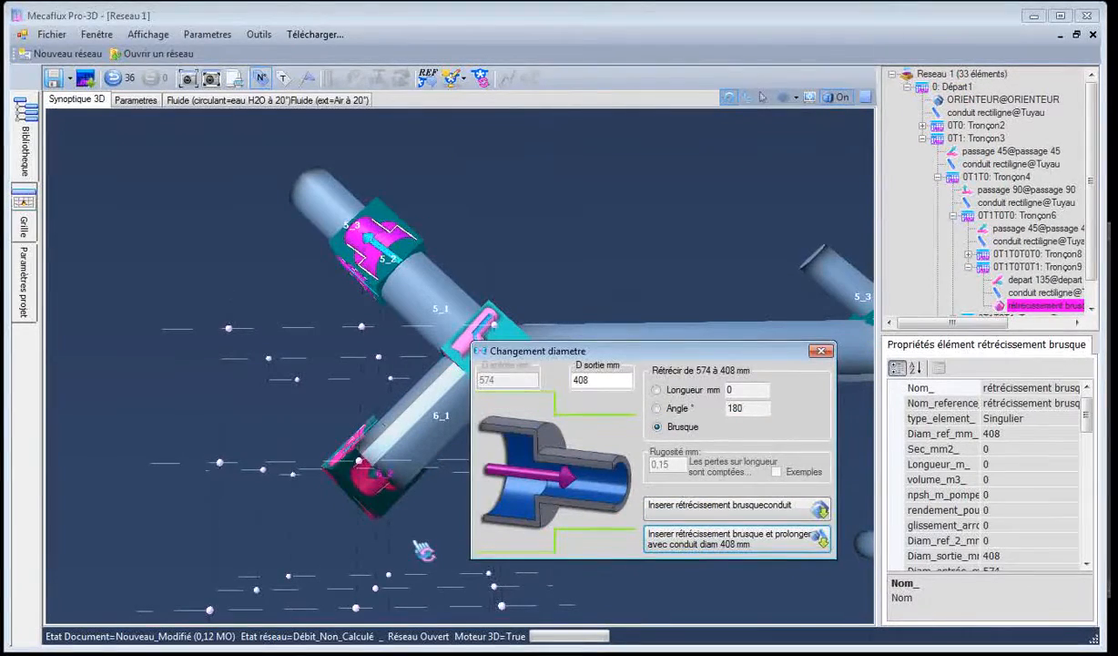
{"action": "left_click_drag", "start_coordinate": [475, 512], "coordinate": [444, 491]}
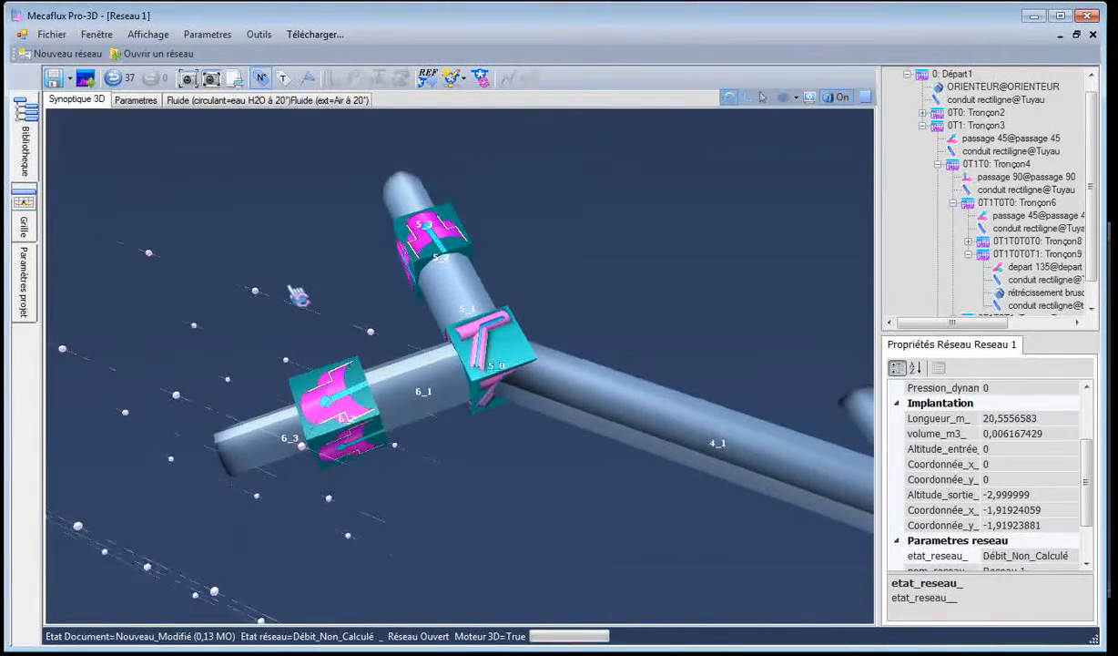
{"action": "mouse_move", "coordinate": [297, 295]}
{"action": "left_mouse_down"}
{"action": "mouse_move", "coordinate": [314, 292]}
{"action": "mouse_move", "coordinate": [296, 309]}
{"action": "mouse_move", "coordinate": [308, 311]}
{"action": "left_mouse_up"}
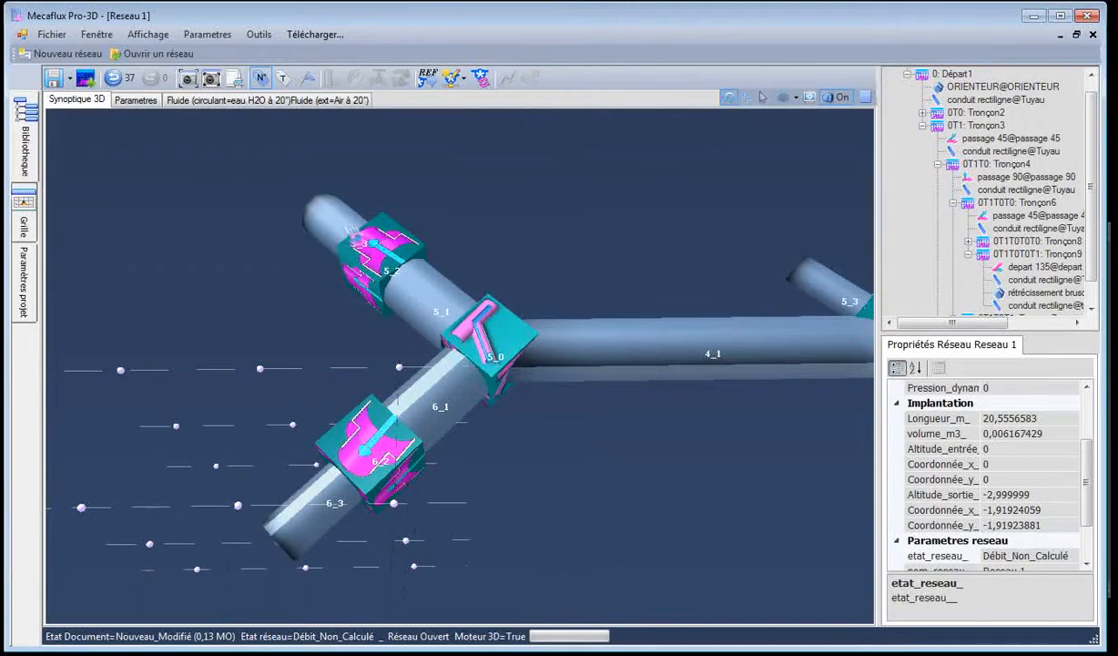
{"action": "left_click_drag", "start_coordinate": [512, 517], "coordinate": [490, 500]}
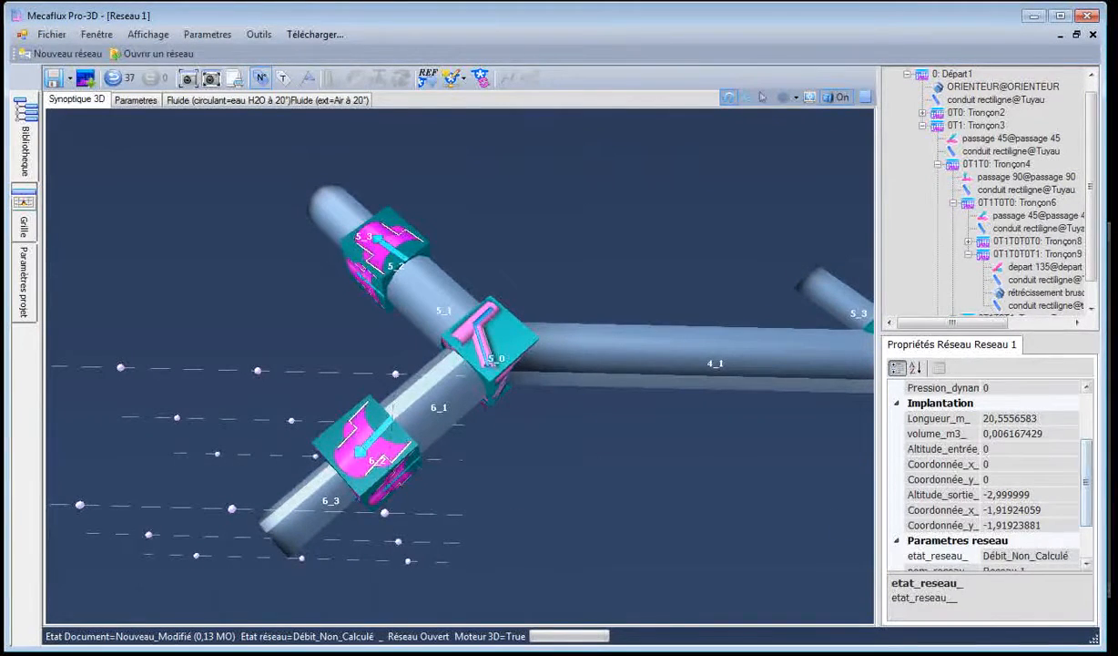
Consult the ventilation plan in the image editor, return to the 3D network, and set straight duct 5_1's length to 0,3 m
{"action": "key", "text": "alt+Tab"}
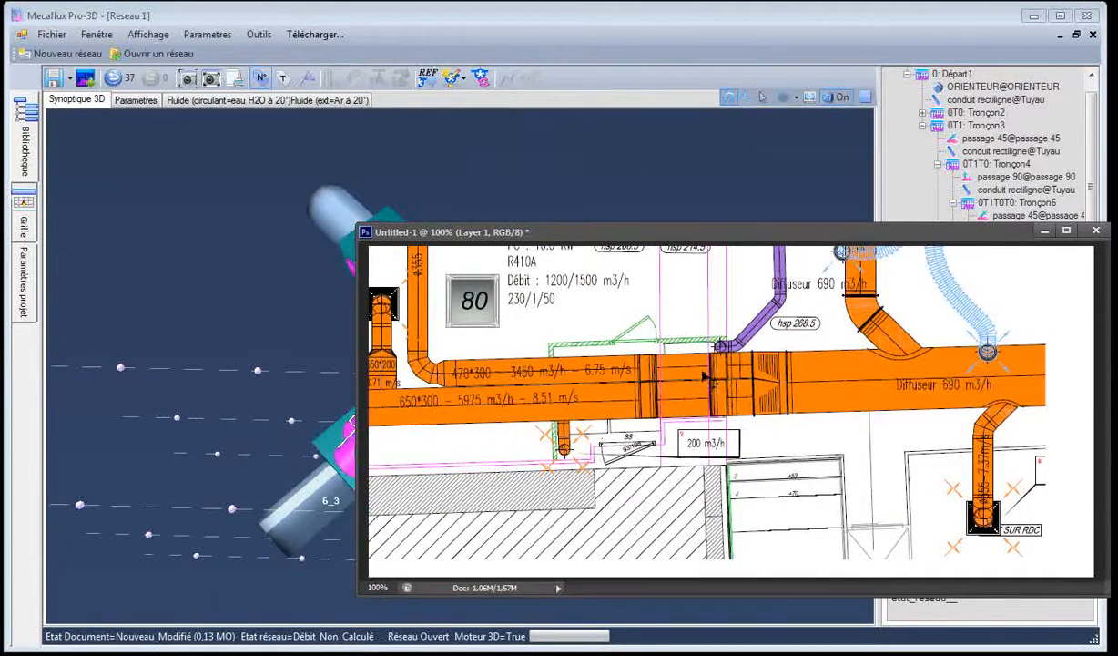
{"action": "left_click", "coordinate": [255, 338]}
{"action": "scroll", "coordinate": [294, 365], "scroll_direction": "up", "scroll_amount": 3}
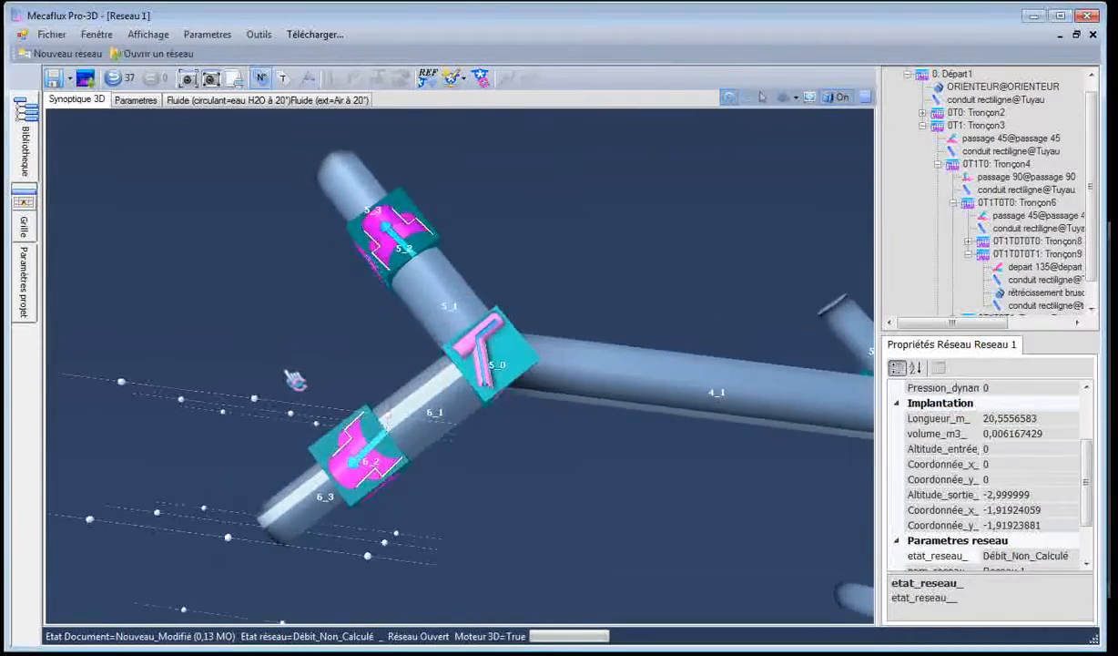
{"action": "left_click_drag", "start_coordinate": [294, 380], "coordinate": [355, 363]}
{"action": "left_click", "coordinate": [435, 315]}
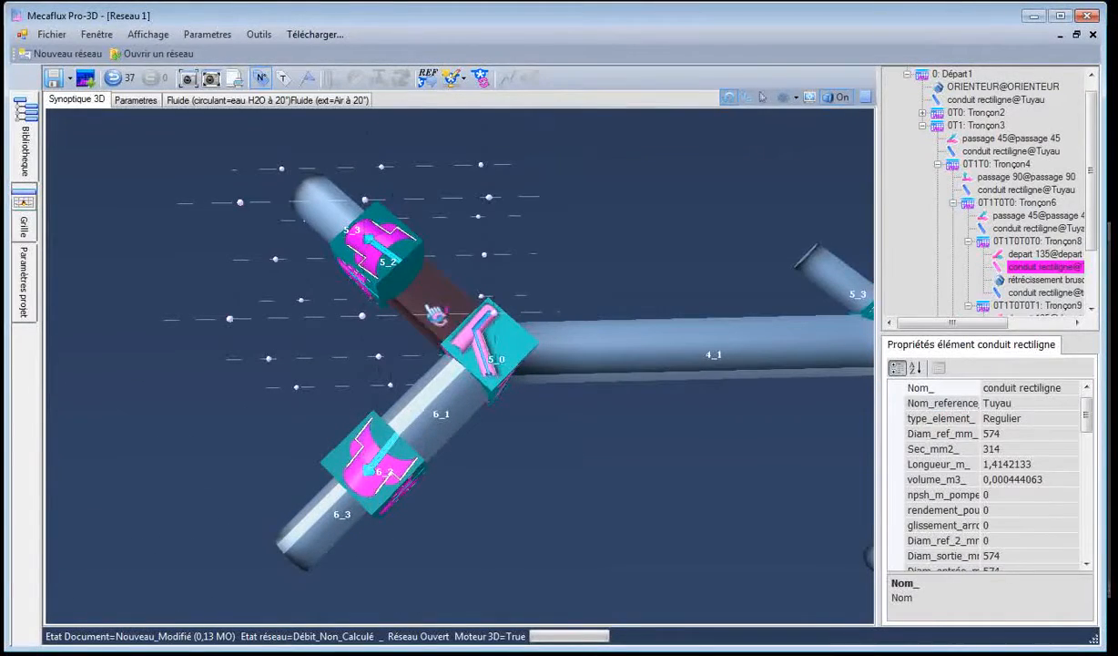
{"action": "right_click", "coordinate": [421, 308]}
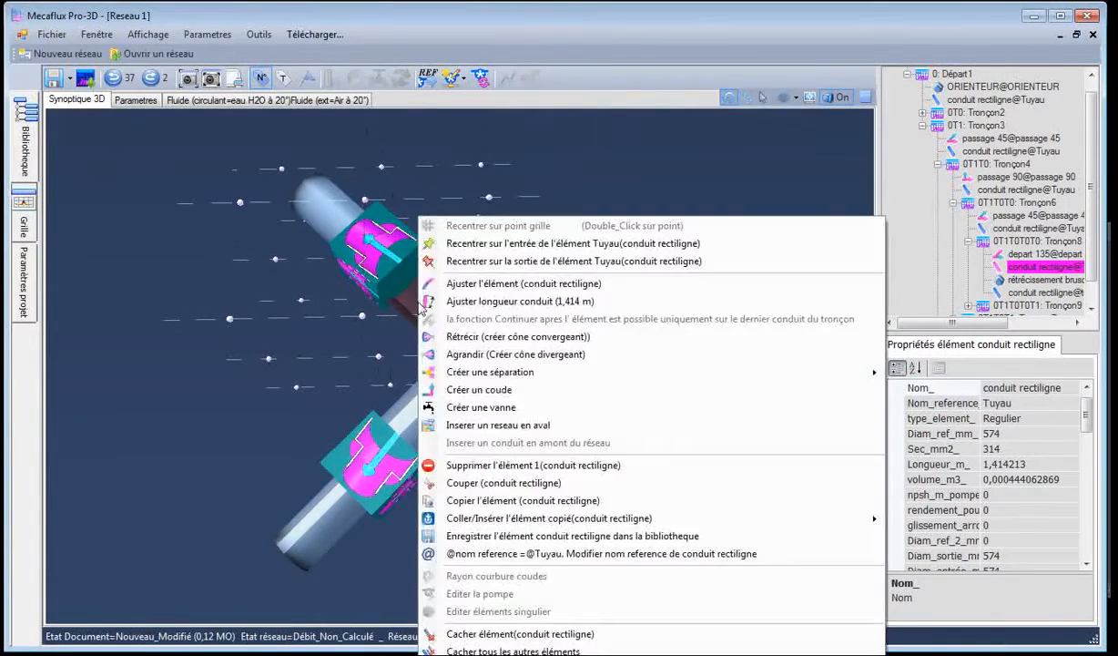
{"action": "left_click", "coordinate": [498, 303]}
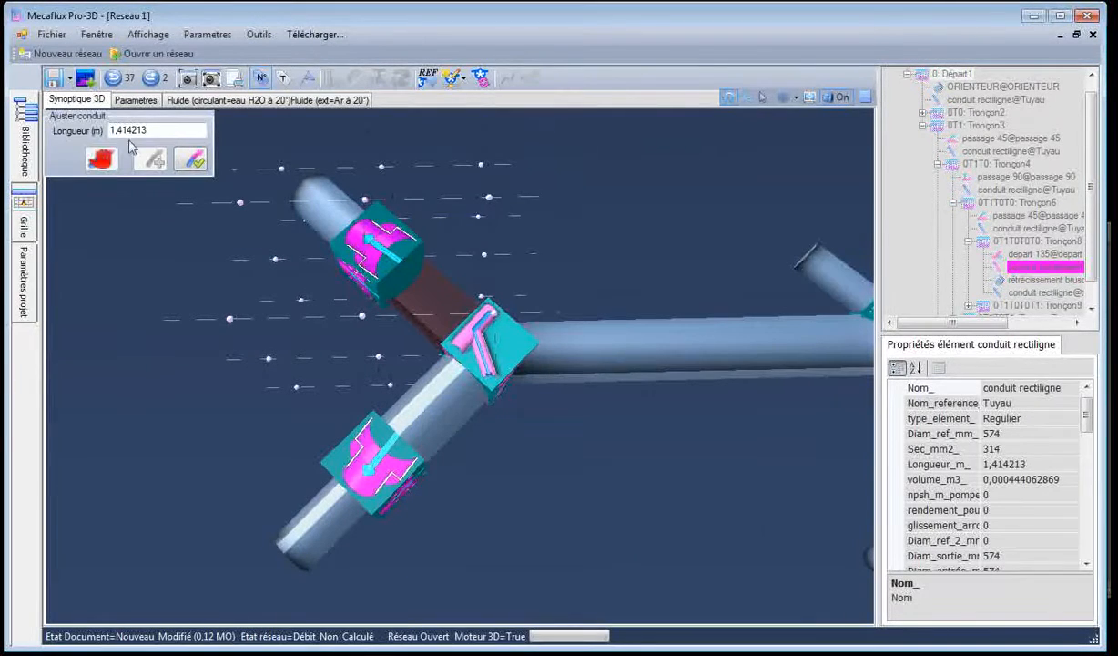
{"action": "type", "text": "0,3"}
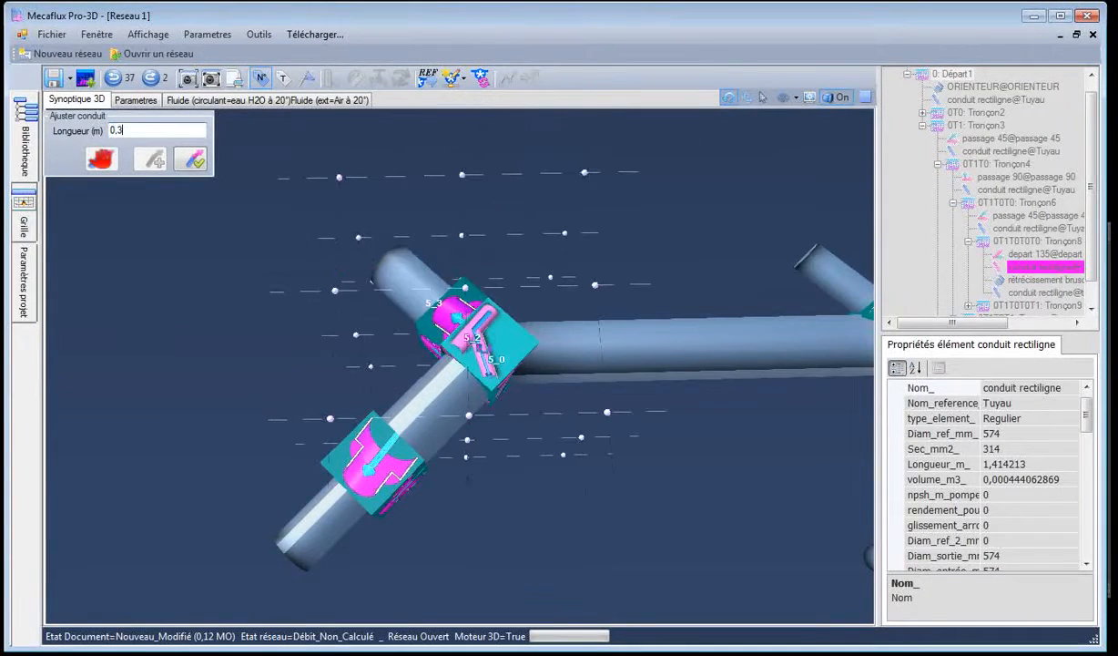
{"action": "left_click", "coordinate": [198, 162]}
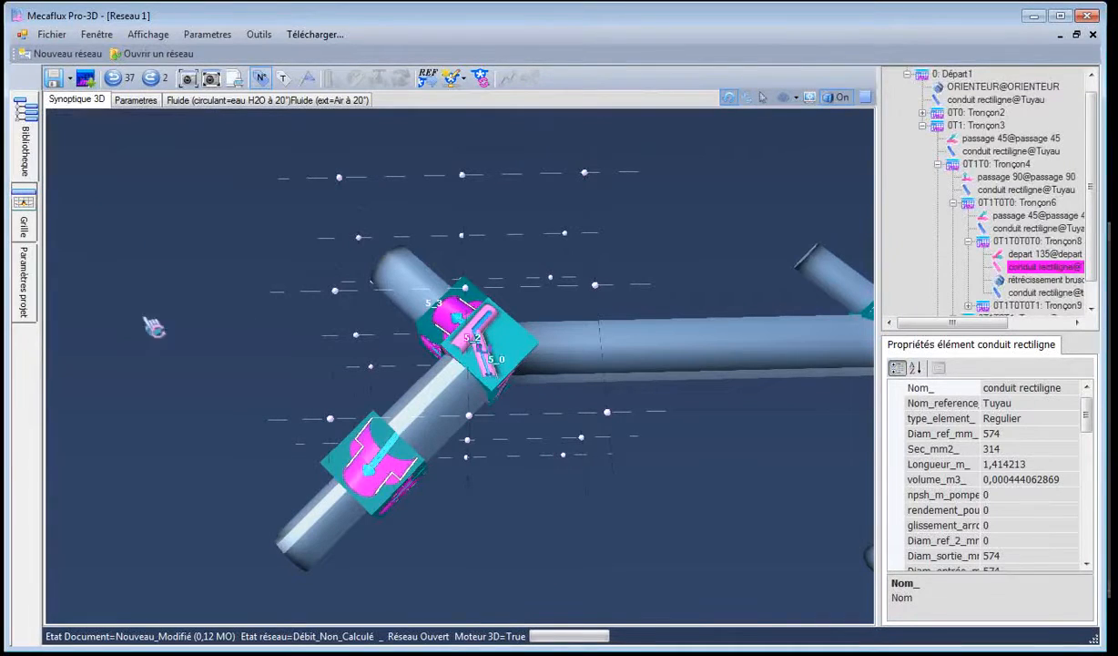
Set the length of straight duct 6_1, between the branch fitting and its reduction, to 0,3 m
{"action": "right_click", "coordinate": [453, 412]}
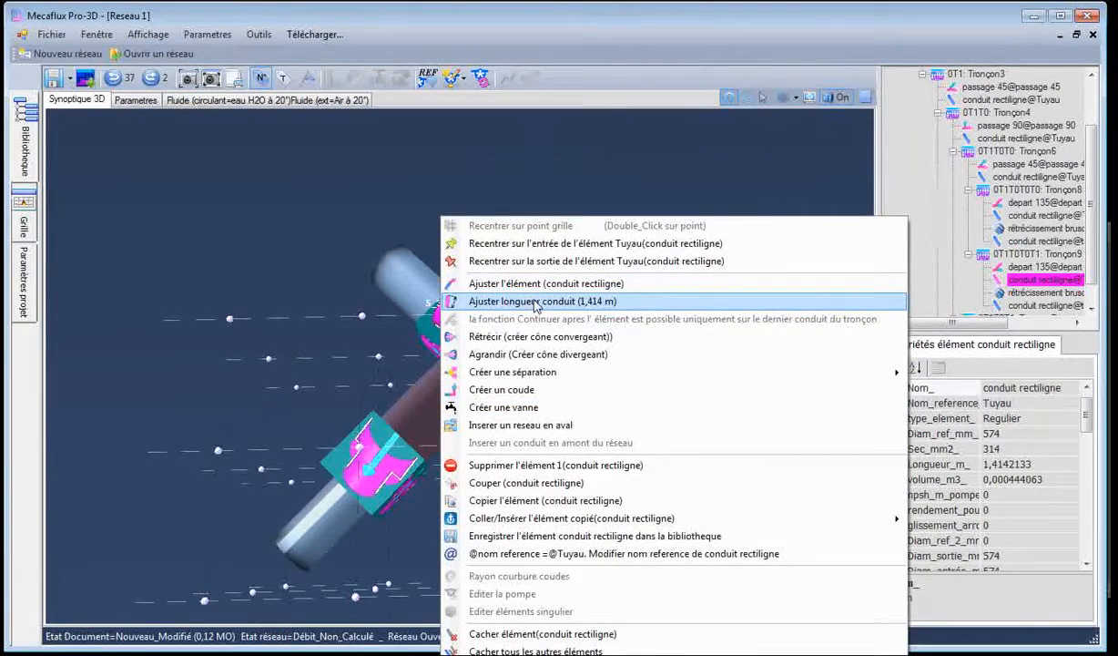
{"action": "left_click", "coordinate": [537, 302]}
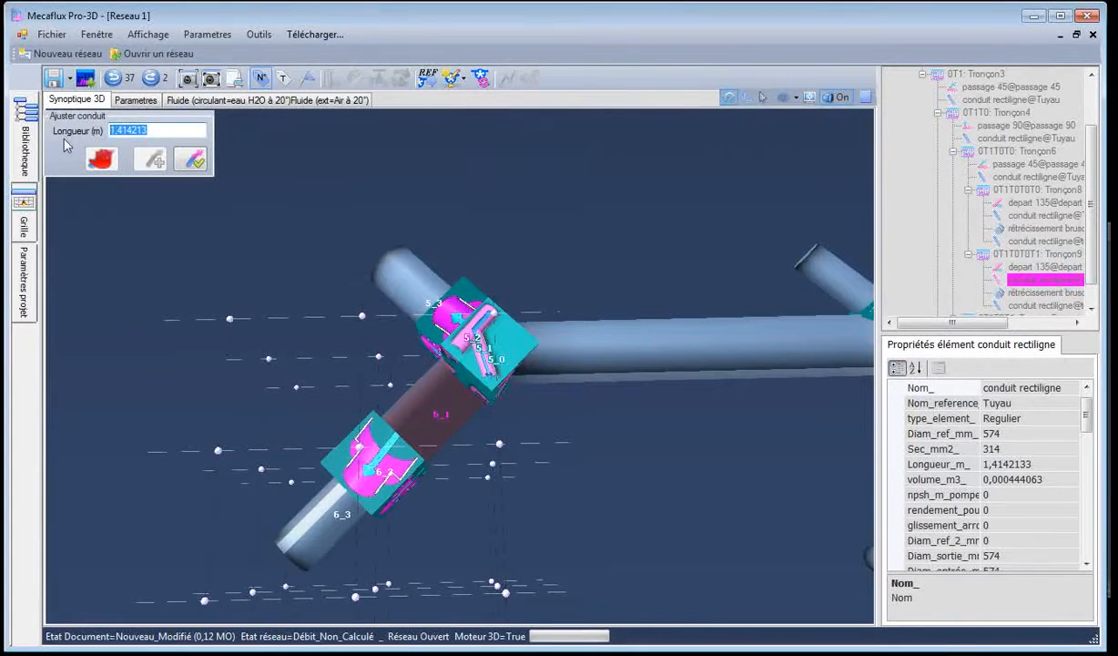
{"action": "type", "text": "0,3"}
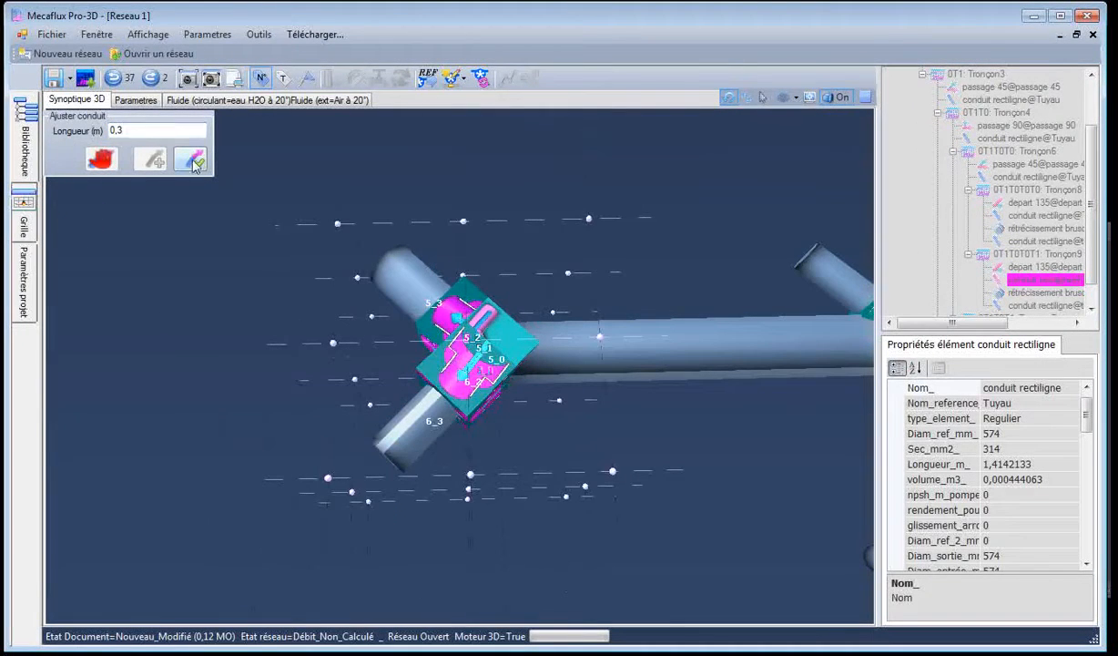
{"action": "left_click", "coordinate": [194, 162]}
Continue the branch after duct 5_3 with a 2 m straight duct ending at X -9,9192, Y 0,9192, altitude 0
{"action": "left_click", "coordinate": [400, 300]}
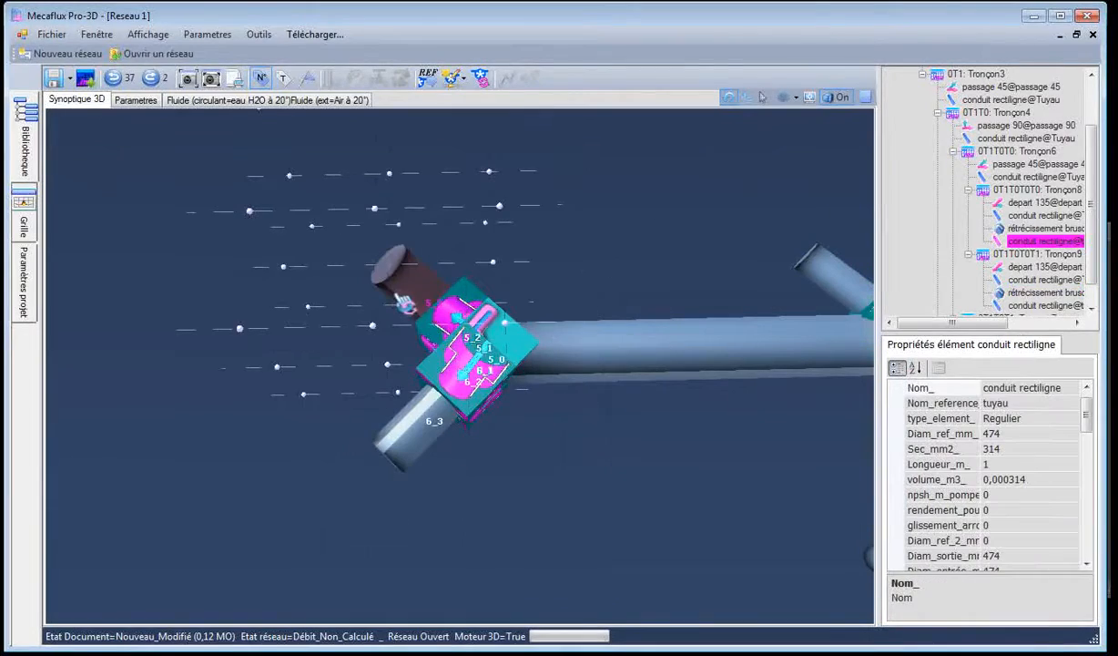
{"action": "right_click", "coordinate": [410, 297]}
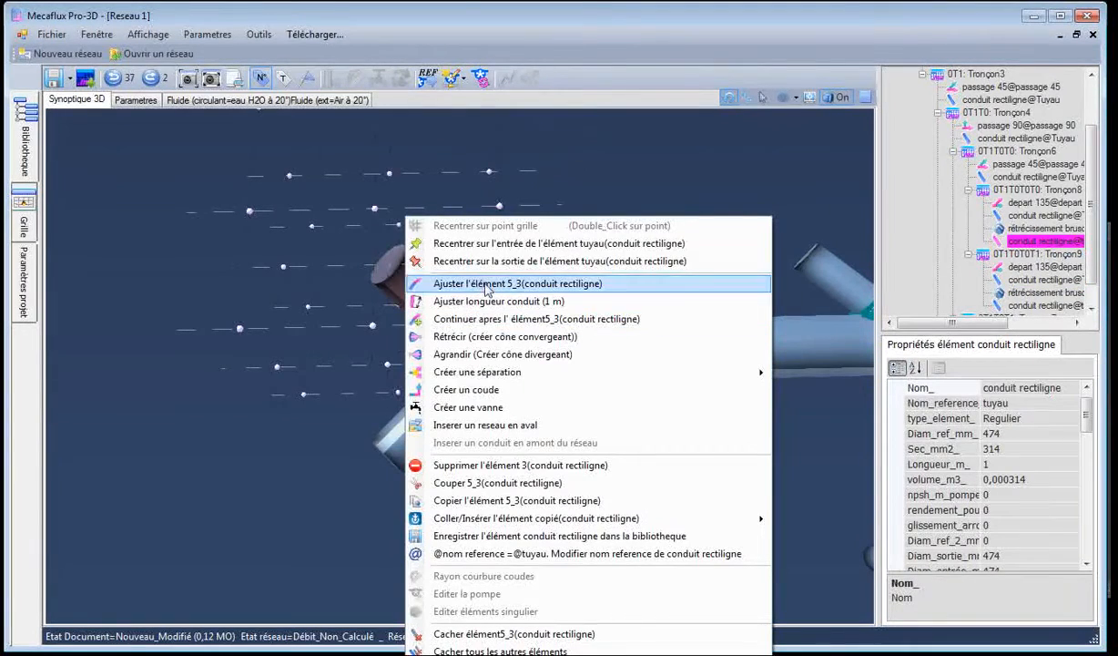
{"action": "mouse_move", "coordinate": [461, 377]}
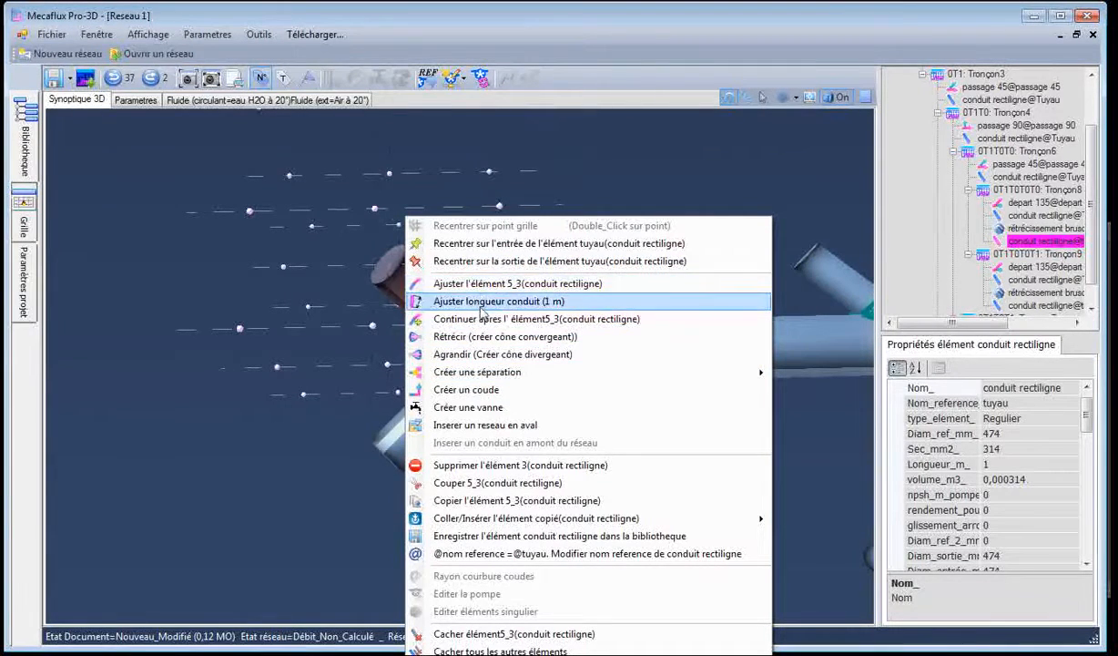
{"action": "left_click", "coordinate": [473, 318]}
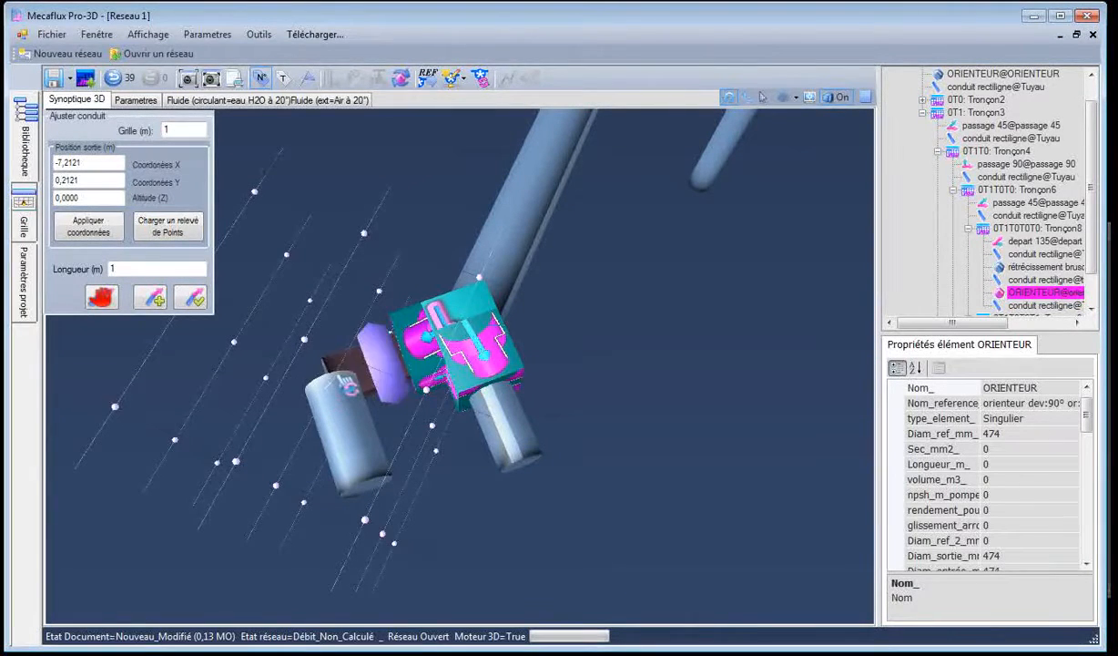
{"action": "left_click_drag", "start_coordinate": [334, 381], "coordinate": [275, 415]}
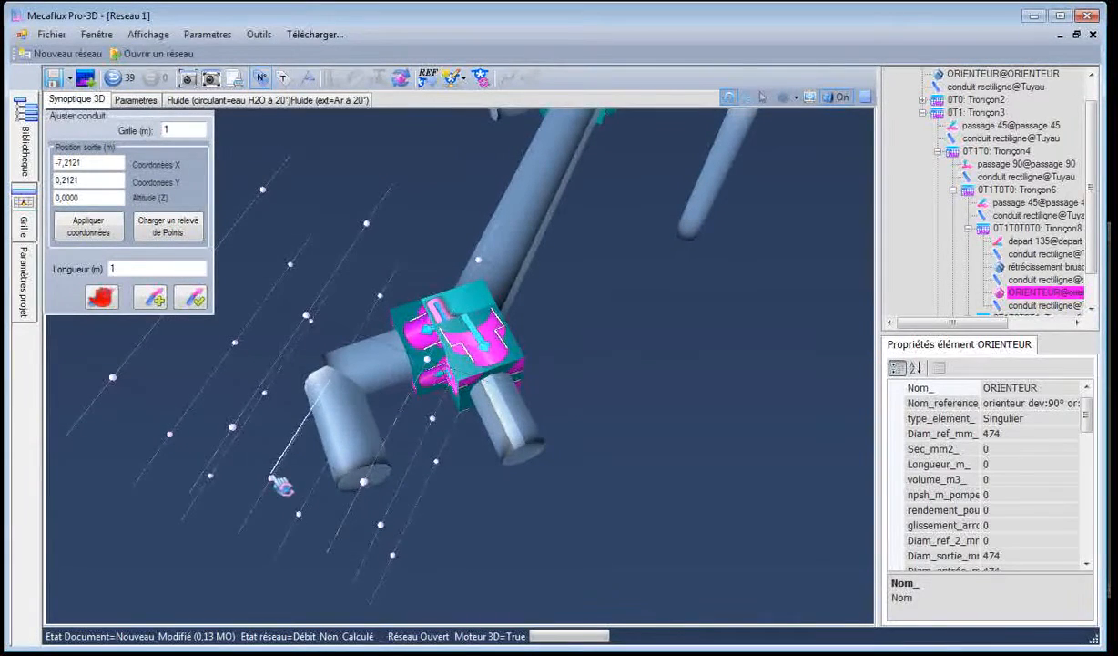
{"action": "left_click_drag", "start_coordinate": [247, 521], "coordinate": [229, 520]}
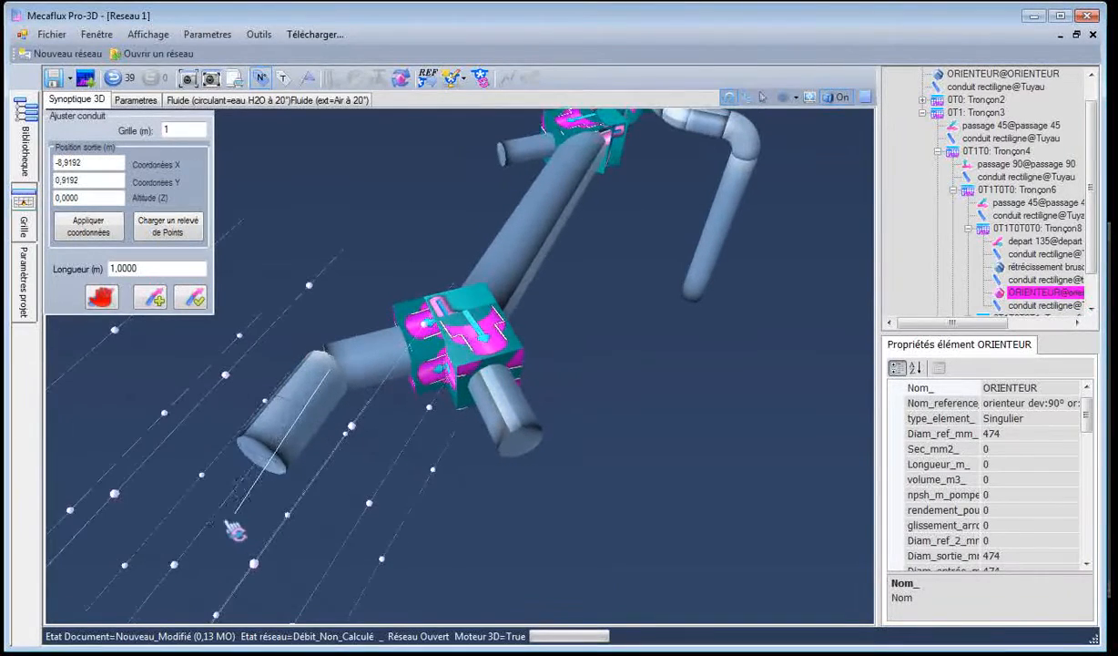
{"action": "left_click", "coordinate": [191, 297]}
{"action": "left_click", "coordinate": [330, 238]}
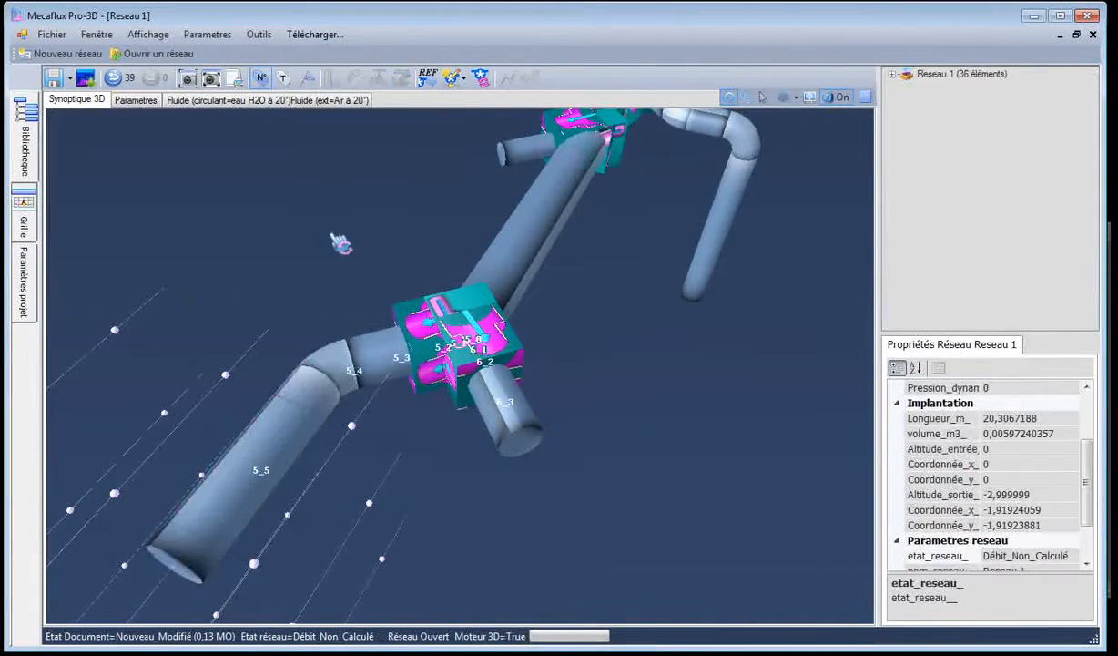
Continue the other branch after duct 6_3 with a 2 m straight duct ending at X -9,9192, Y -0,9192, altitude 0
{"action": "left_click_drag", "start_coordinate": [330, 238], "coordinate": [266, 244]}
{"action": "left_click", "coordinate": [414, 421]}
{"action": "right_click", "coordinate": [414, 421]}
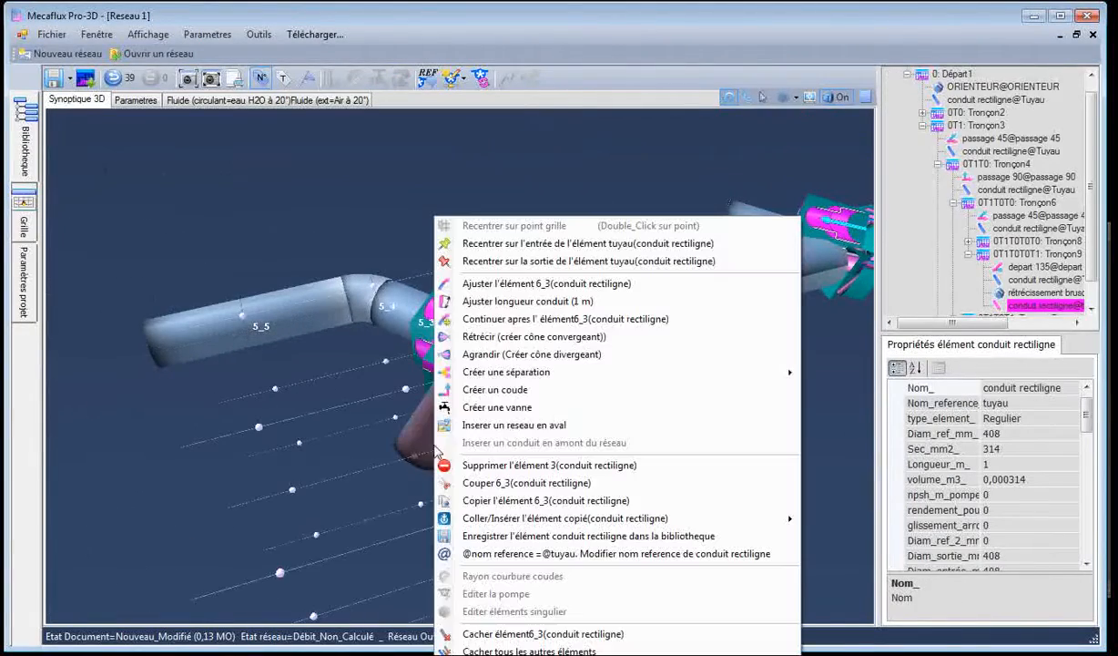
{"action": "left_click", "coordinate": [496, 319]}
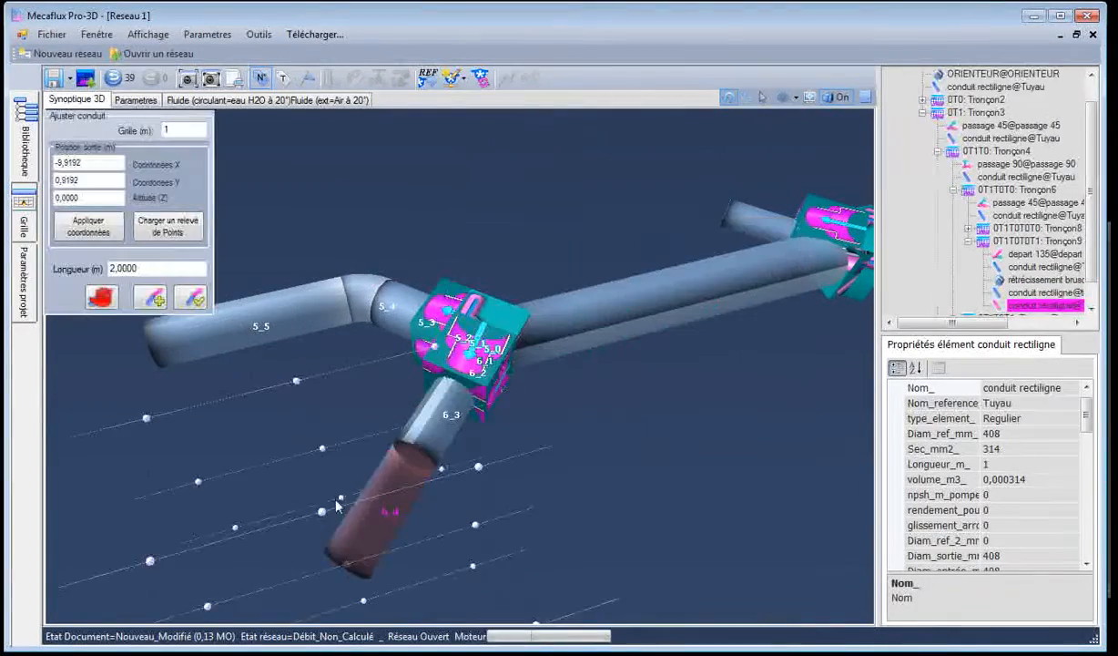
{"action": "left_click_drag", "start_coordinate": [325, 492], "coordinate": [294, 477]}
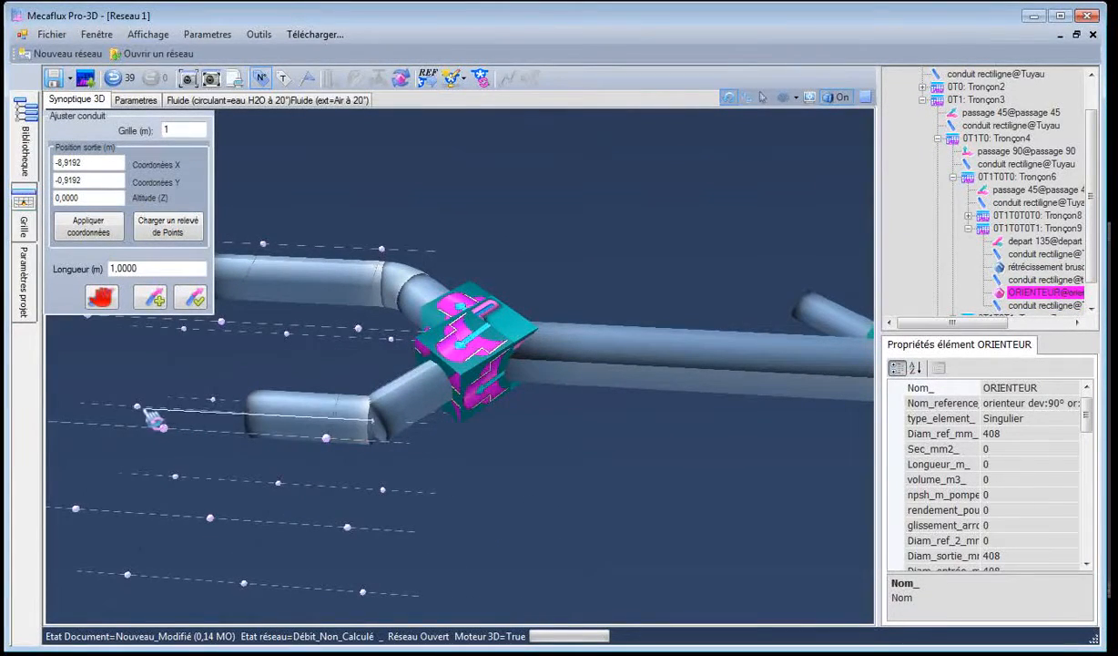
{"action": "left_click", "coordinate": [145, 417]}
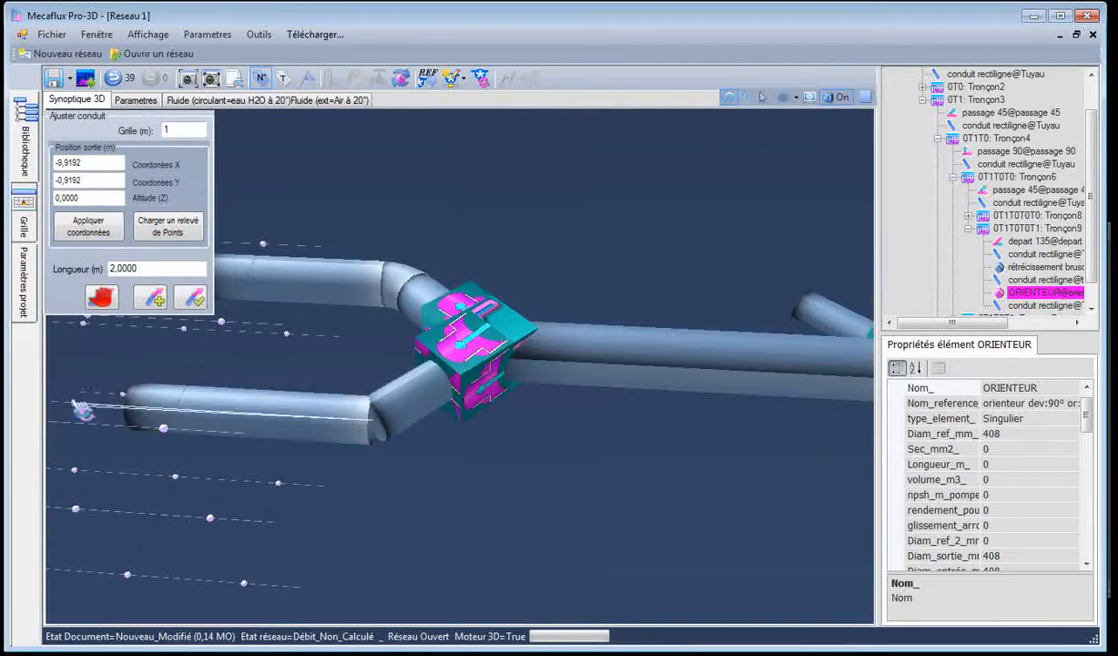
{"action": "left_click", "coordinate": [193, 298]}
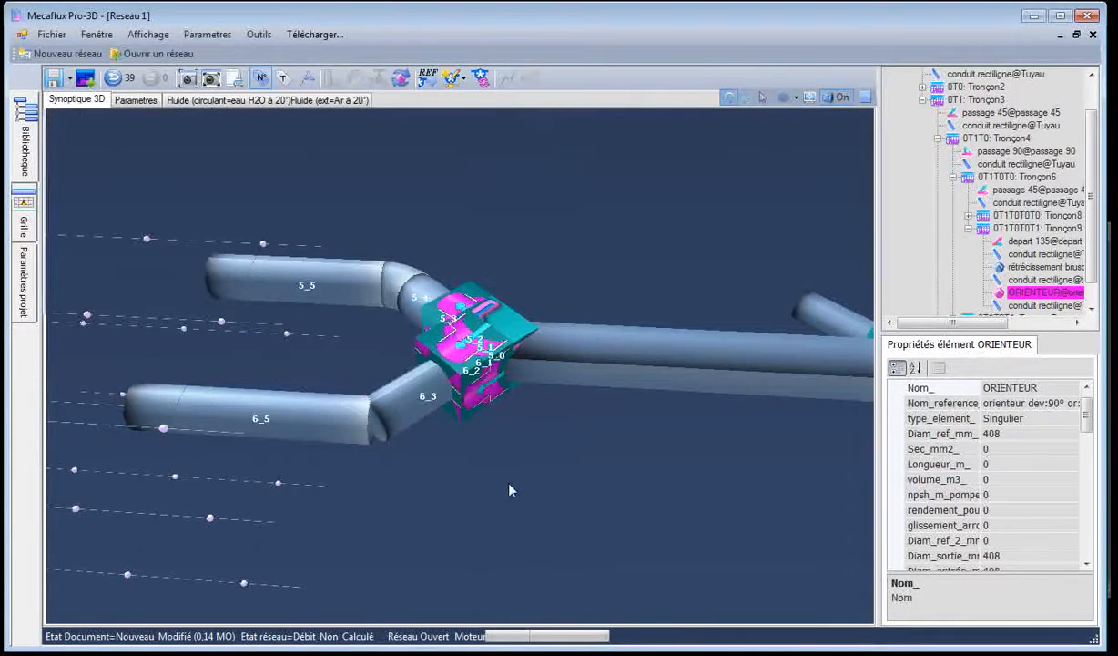
Set the length of straight duct 5_3, between the reduction and the rounded elbow, to 0,3 m
{"action": "left_click_drag", "start_coordinate": [487, 465], "coordinate": [452, 368]}
{"action": "left_click", "coordinate": [405, 314]}
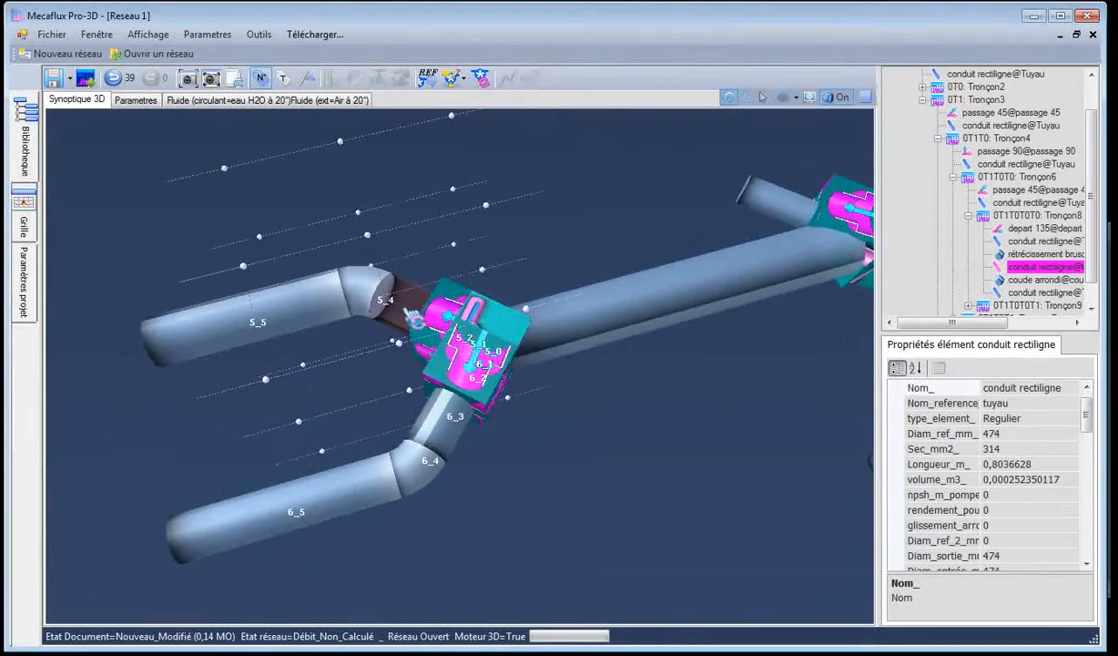
{"action": "right_click", "coordinate": [405, 315]}
{"action": "left_click", "coordinate": [446, 300]}
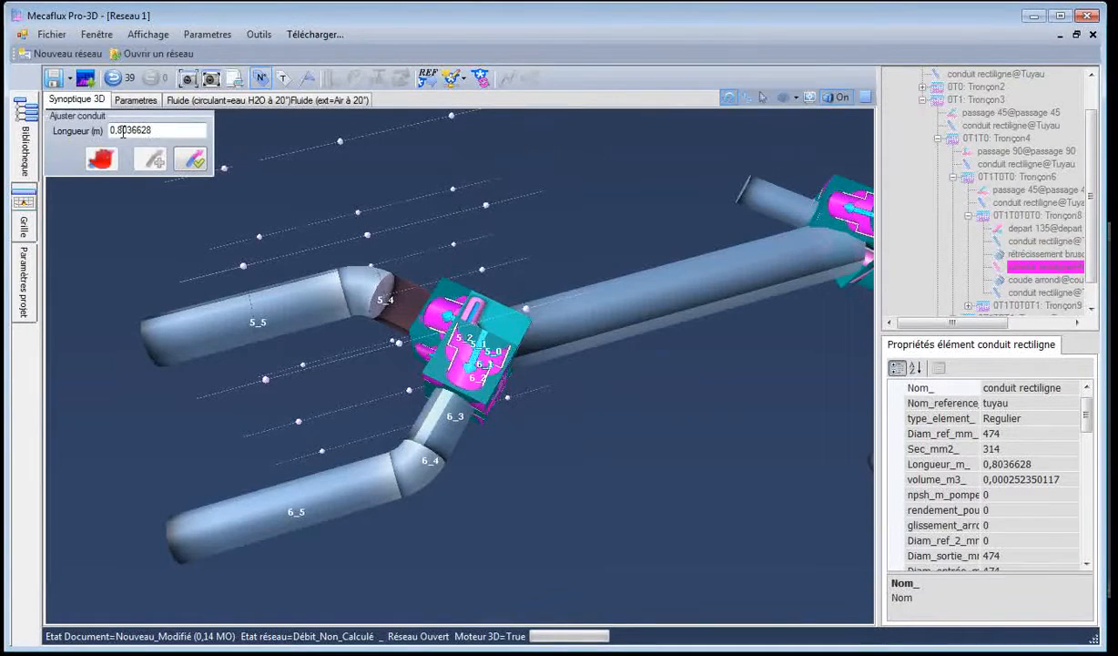
{"action": "double_click", "coordinate": [160, 131]}
{"action": "type", "text": "0,0,"}
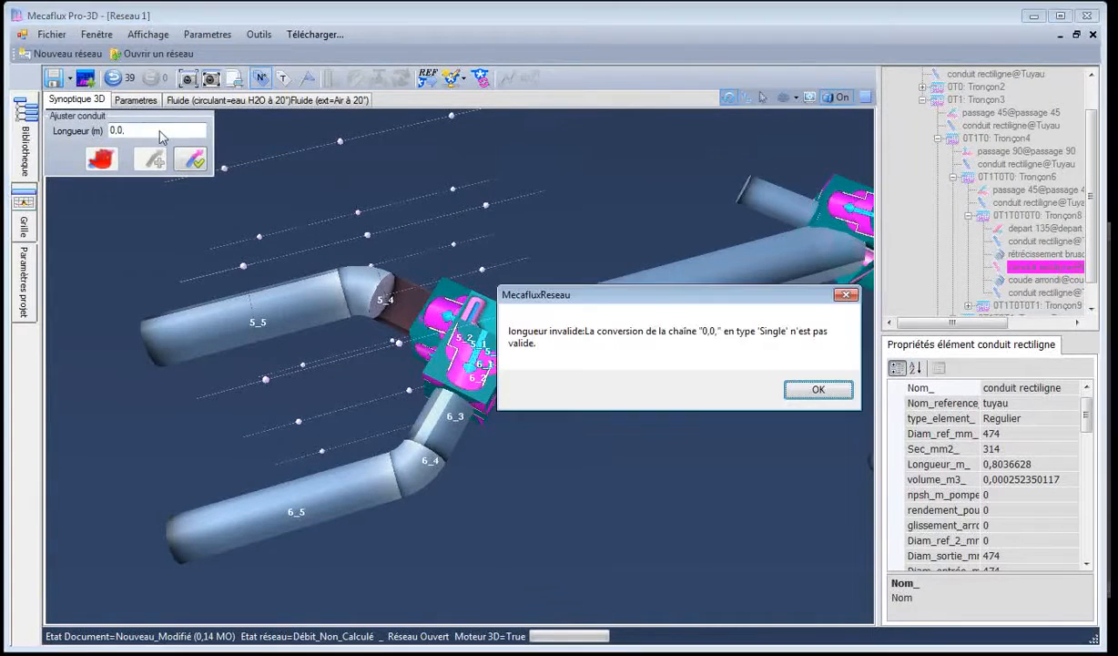
{"action": "left_click", "coordinate": [791, 389]}
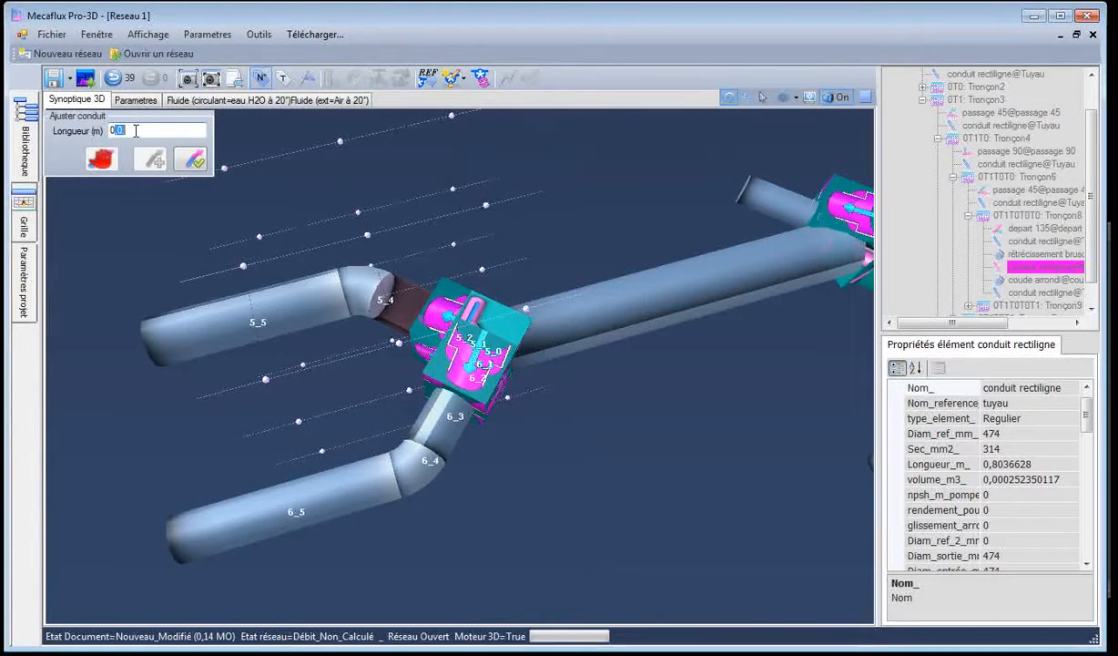
{"action": "type", "text": "3"}
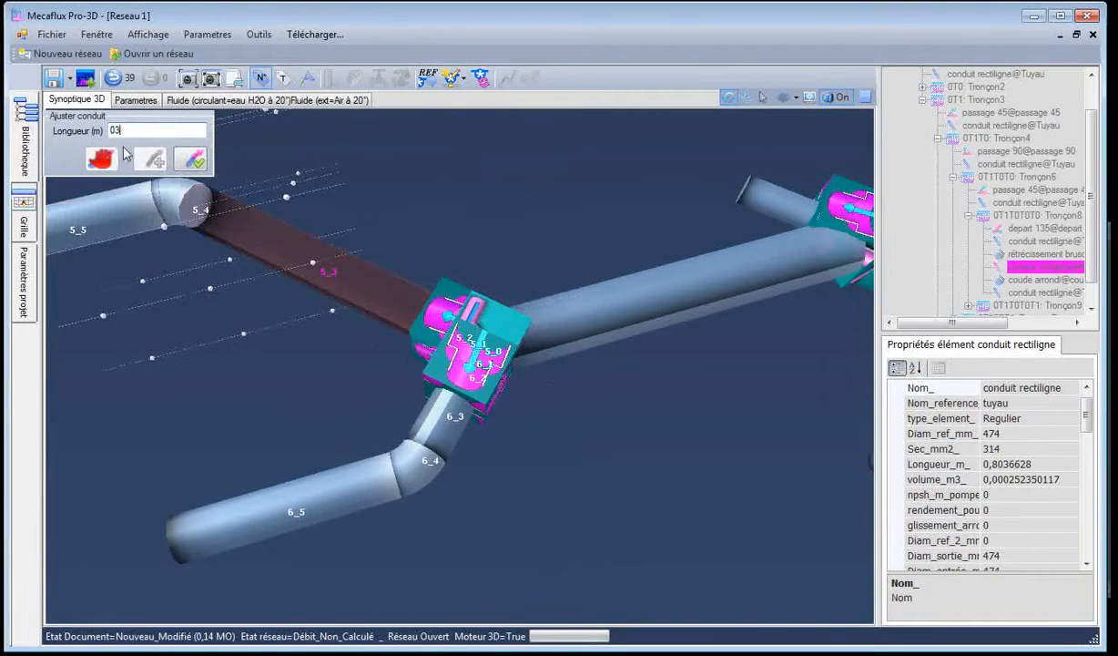
{"action": "type", "text": "0"}
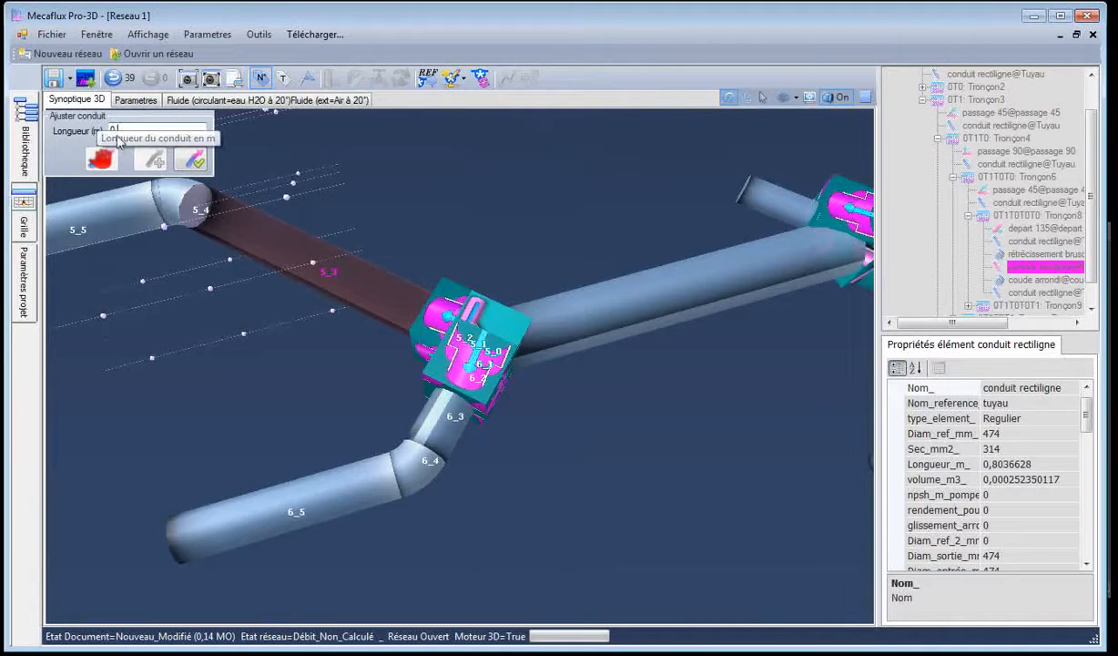
{"action": "type", "text": ".3"}
{"action": "left_click", "coordinate": [194, 162]}
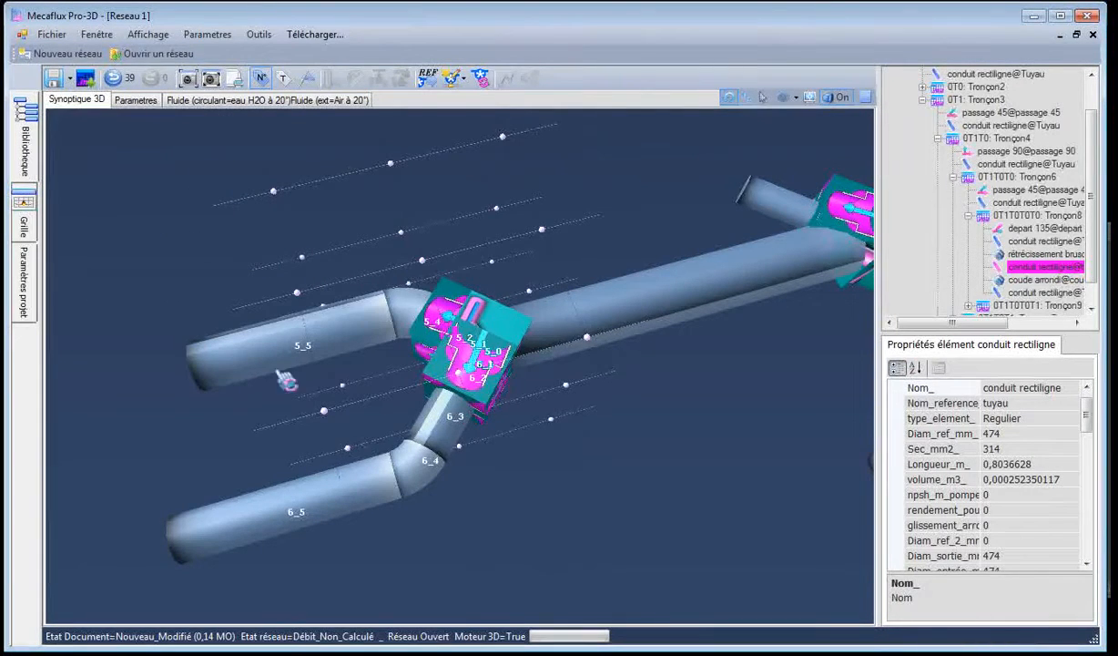
Set the length of straight duct 6_3, between the reduction and the rounded elbow, to 0,3 m
{"action": "left_click", "coordinate": [451, 440]}
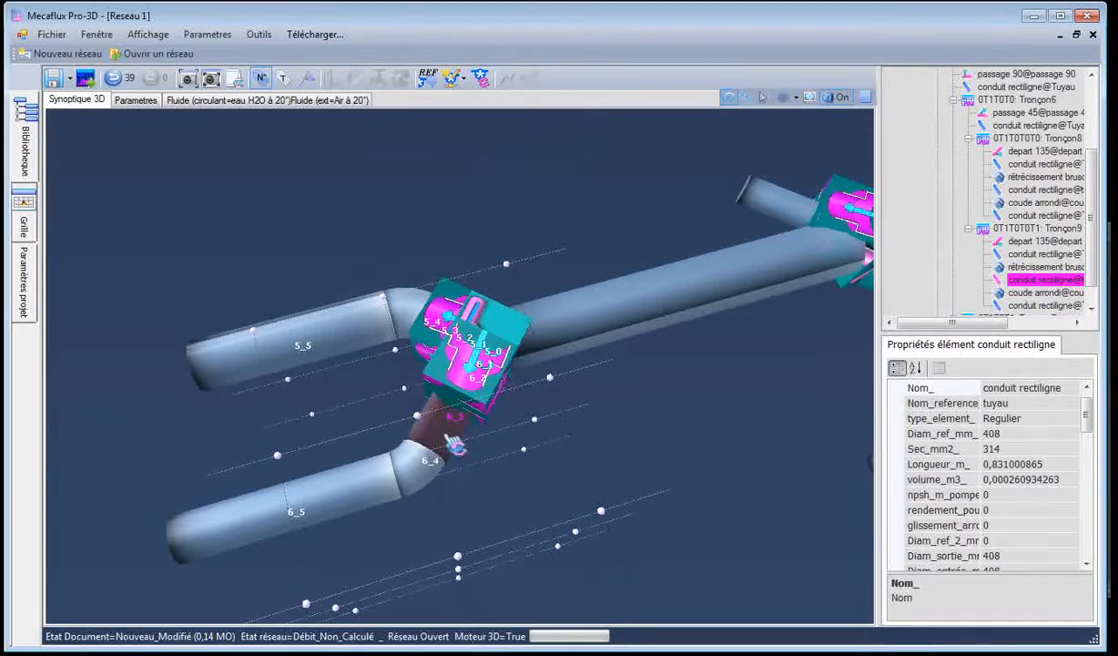
{"action": "right_click", "coordinate": [451, 441]}
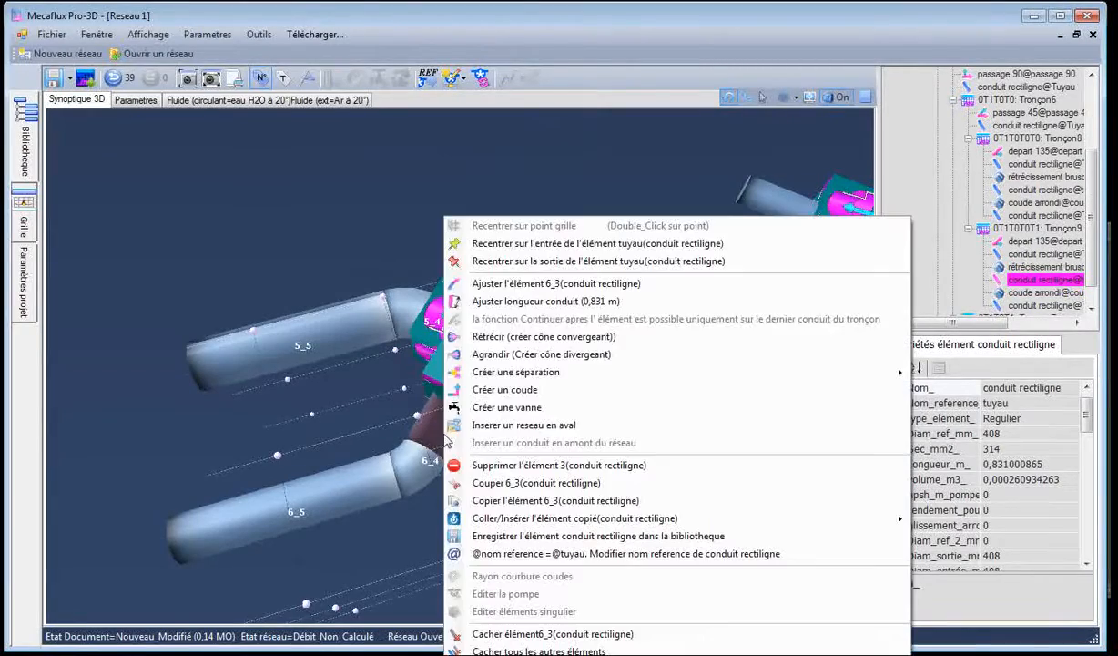
{"action": "left_click", "coordinate": [507, 309]}
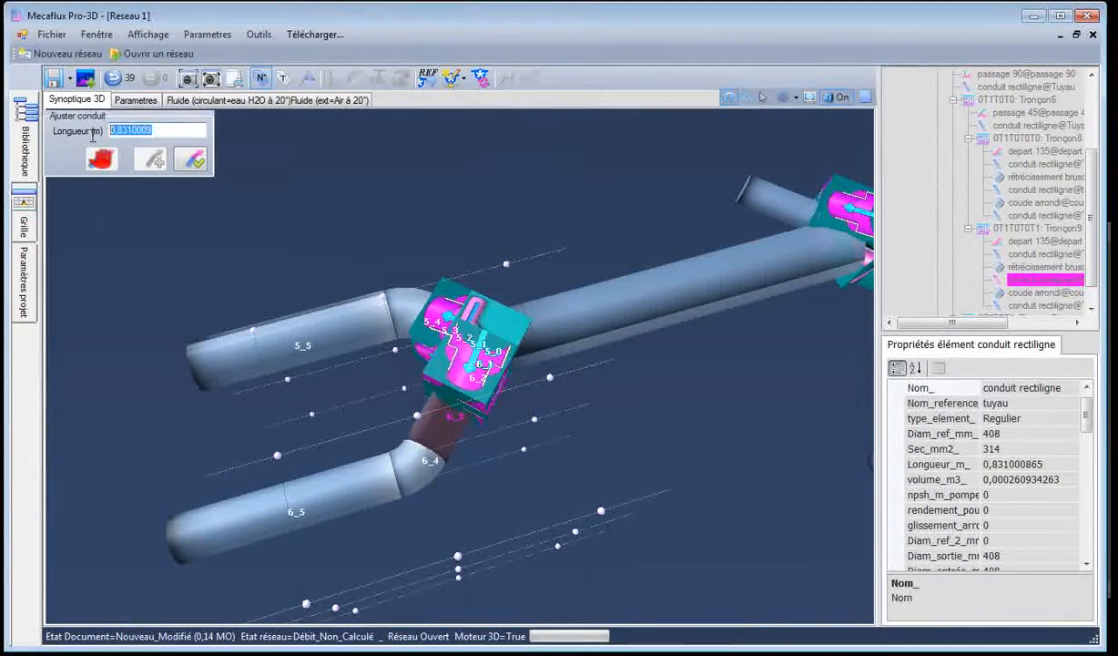
{"action": "type", "text": "0,3"}
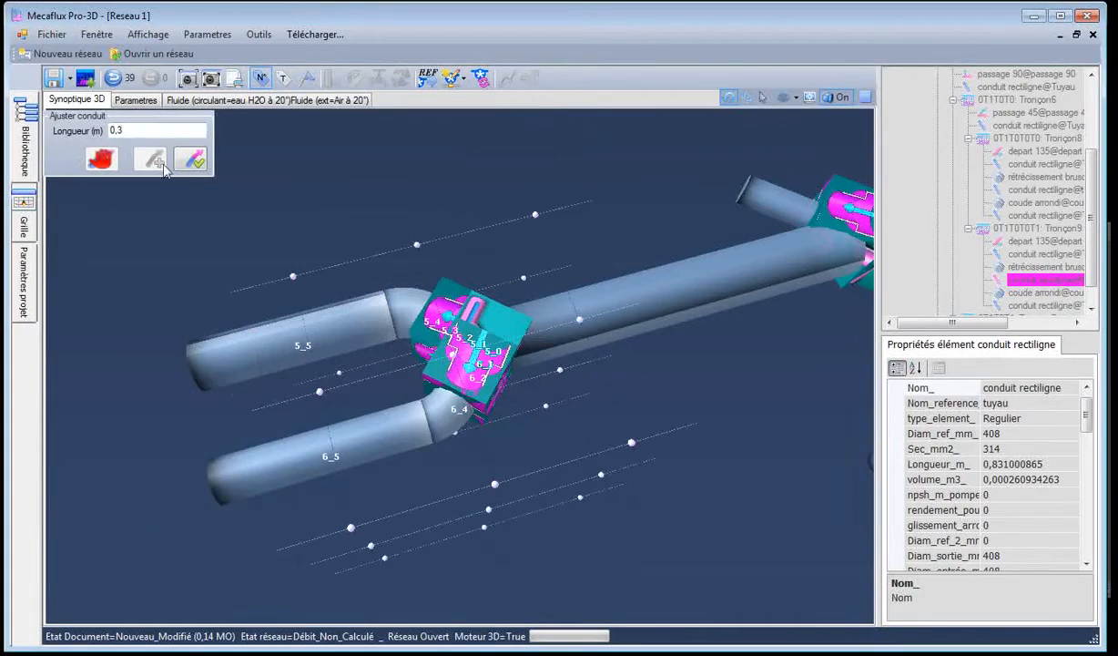
{"action": "left_click", "coordinate": [188, 169]}
Insert a convergent cone with a 355 mm outlet diameter and 30° angle at the end of straight duct 5_5, consulting the plan
{"action": "left_click_drag", "start_coordinate": [351, 368], "coordinate": [350, 337]}
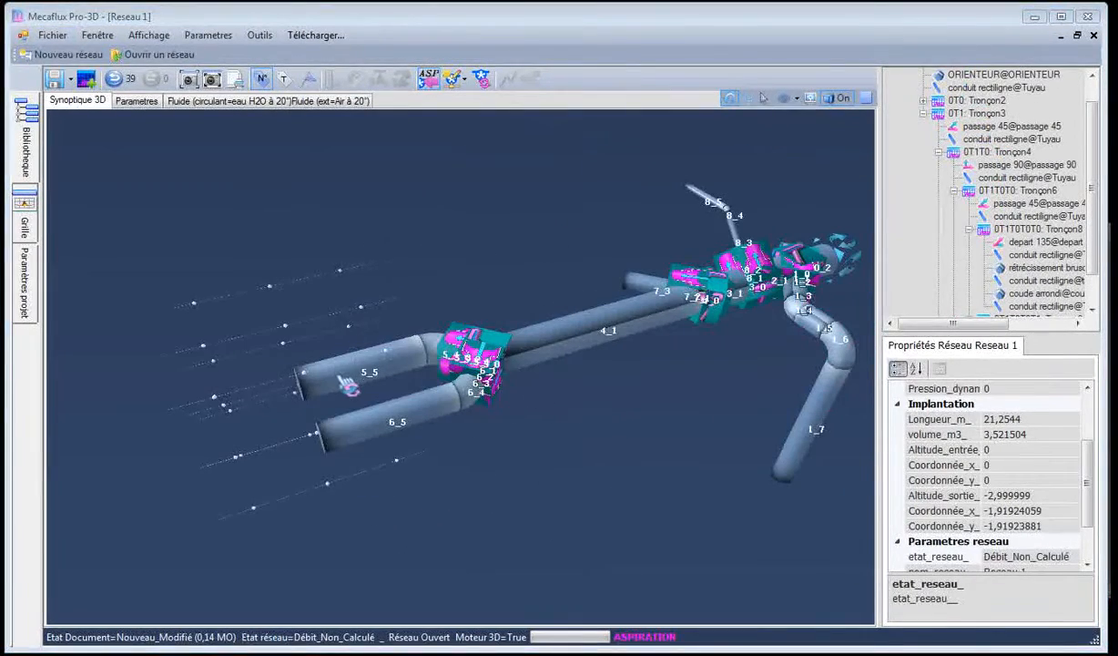
{"action": "left_click", "coordinate": [339, 368]}
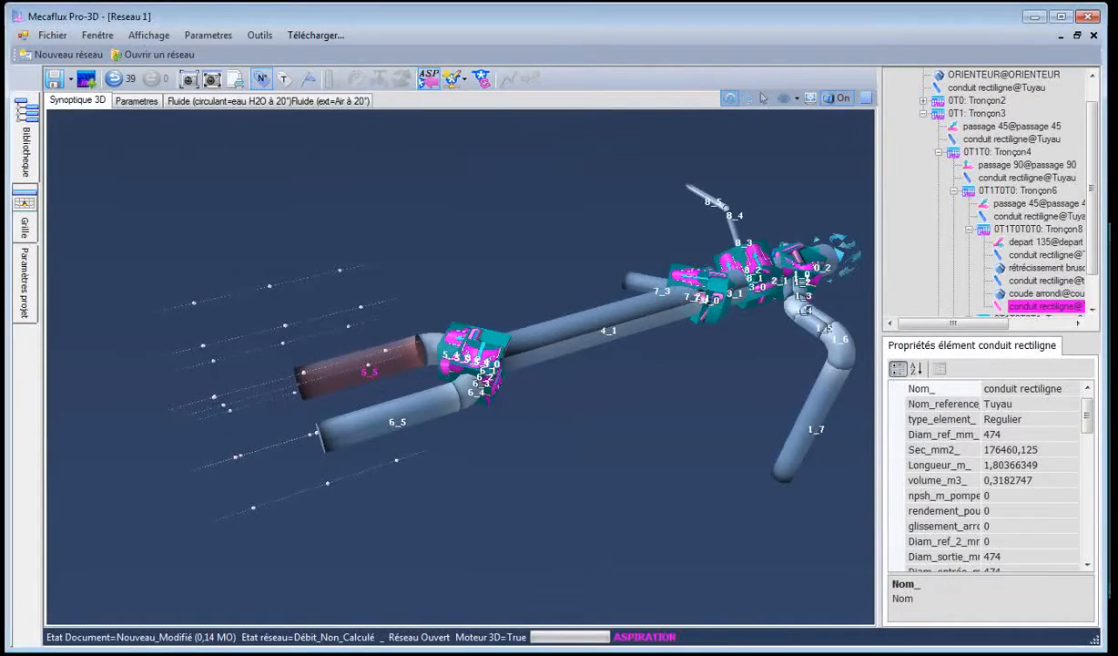
{"action": "left_click", "coordinate": [1110, 554]}
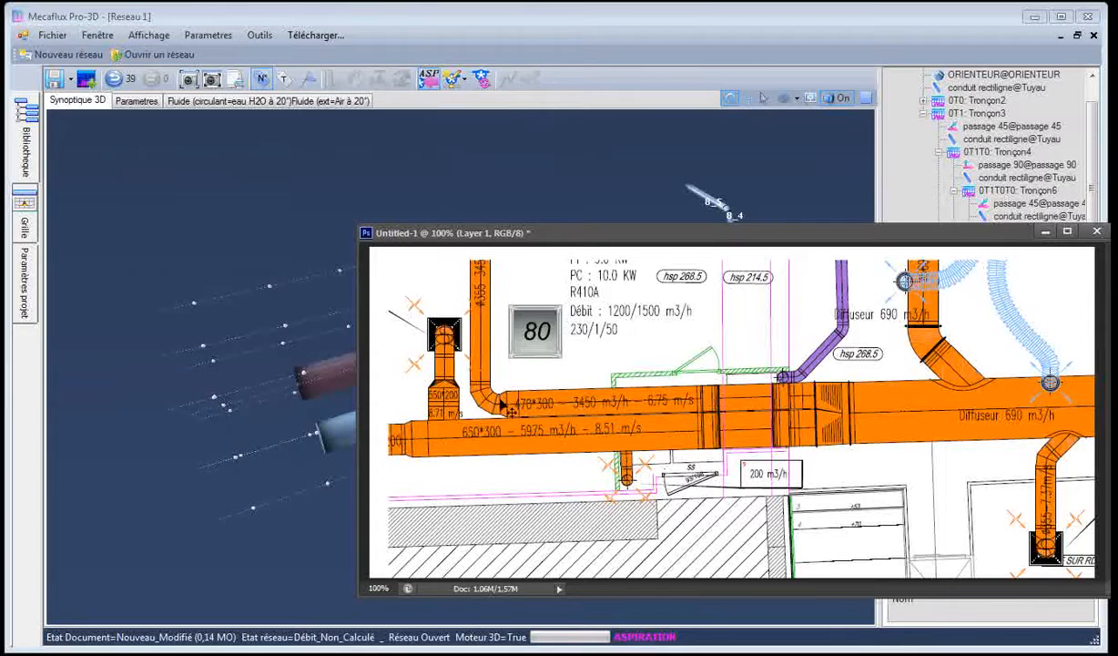
{"action": "left_click", "coordinate": [276, 261]}
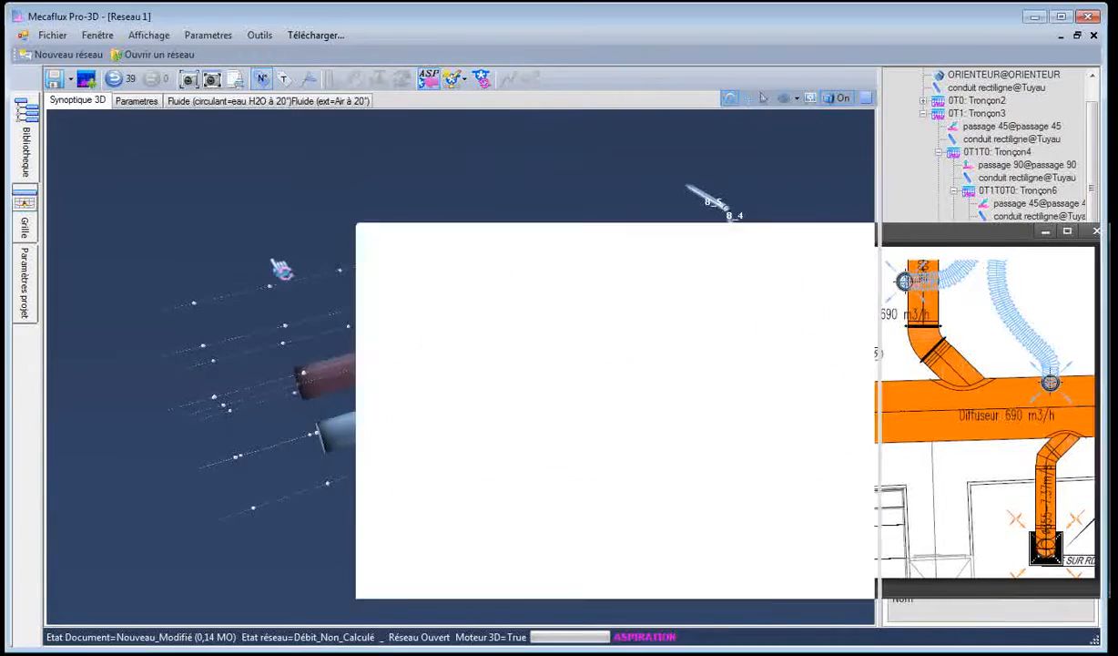
{"action": "left_click", "coordinate": [329, 377]}
{"action": "right_click", "coordinate": [327, 376]}
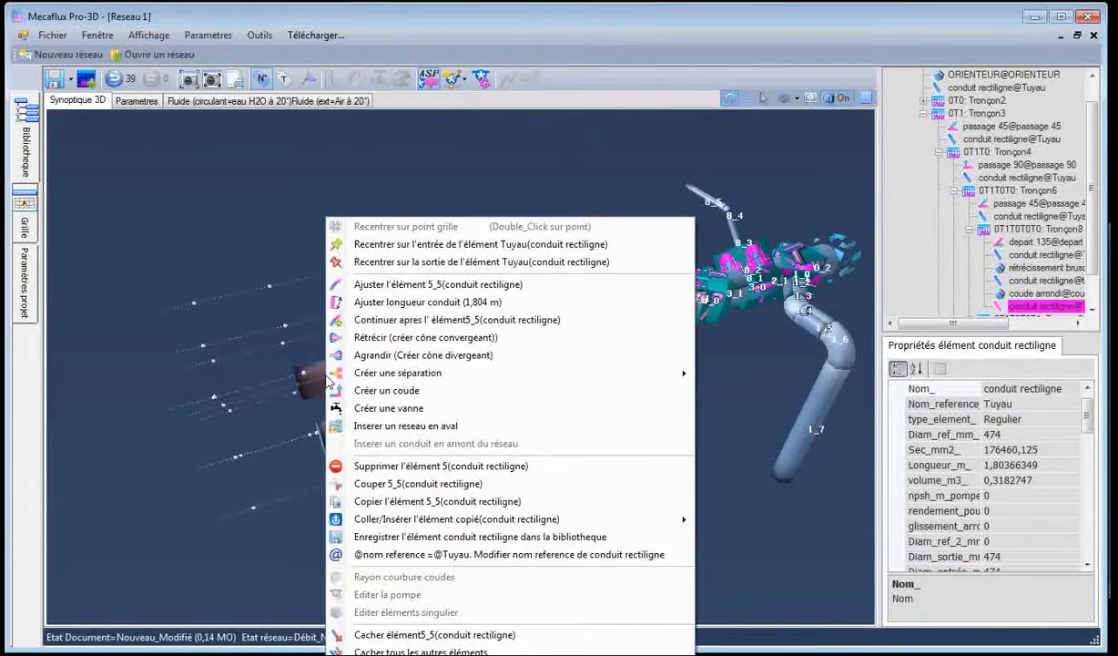
{"action": "left_click", "coordinate": [392, 338]}
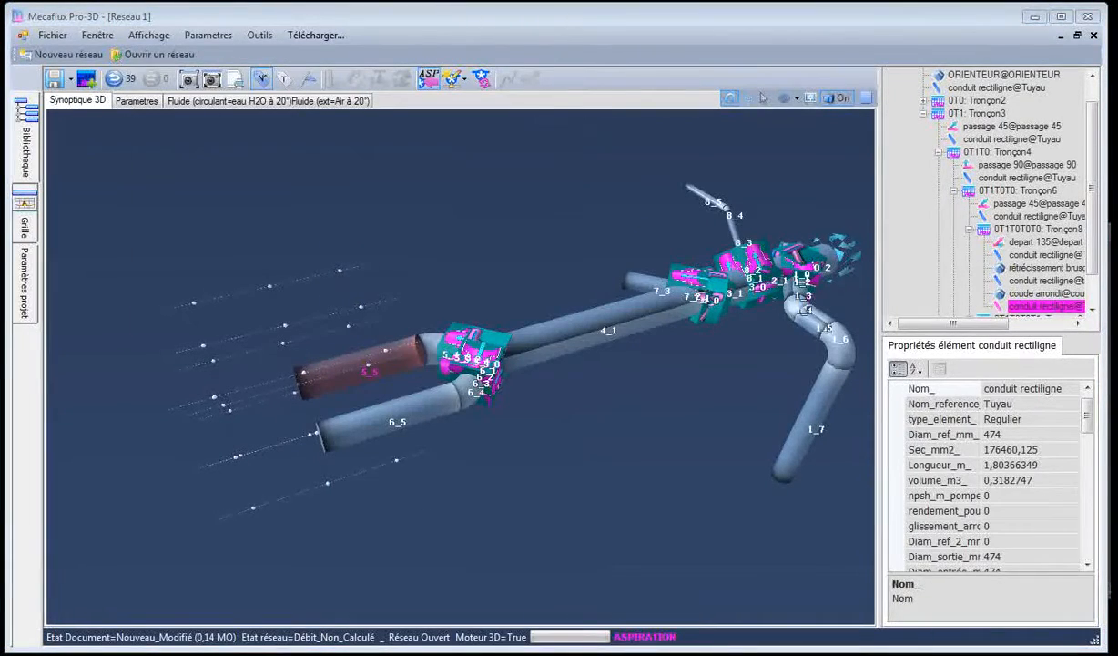
{"action": "left_click_drag", "start_coordinate": [213, 112], "coordinate": [498, 165]}
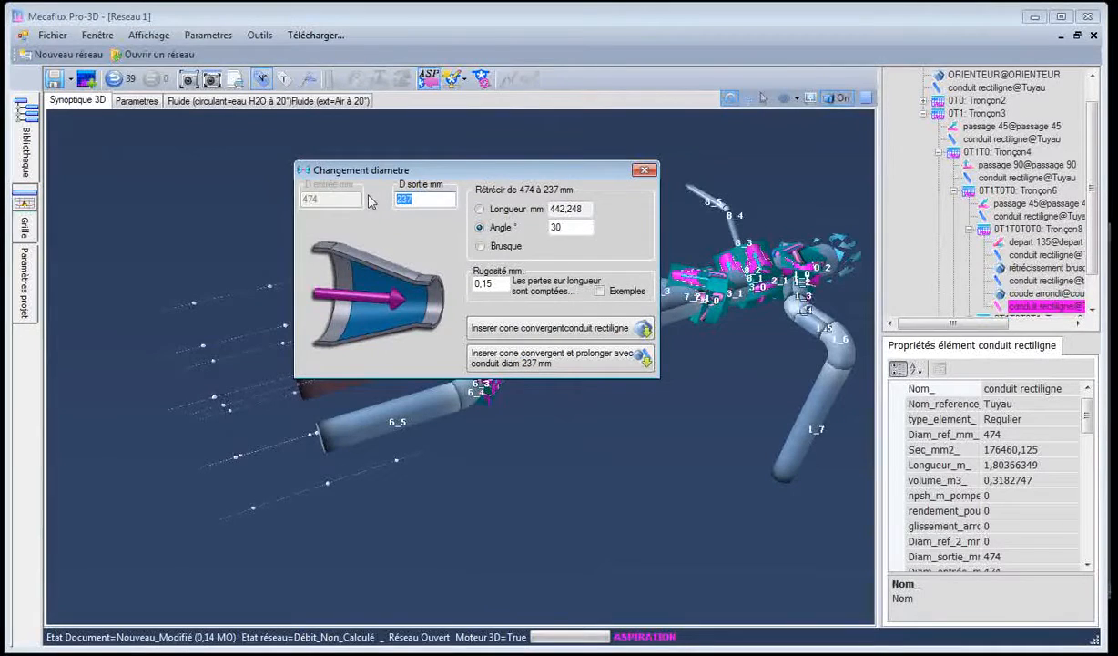
{"action": "type", "text": "355"}
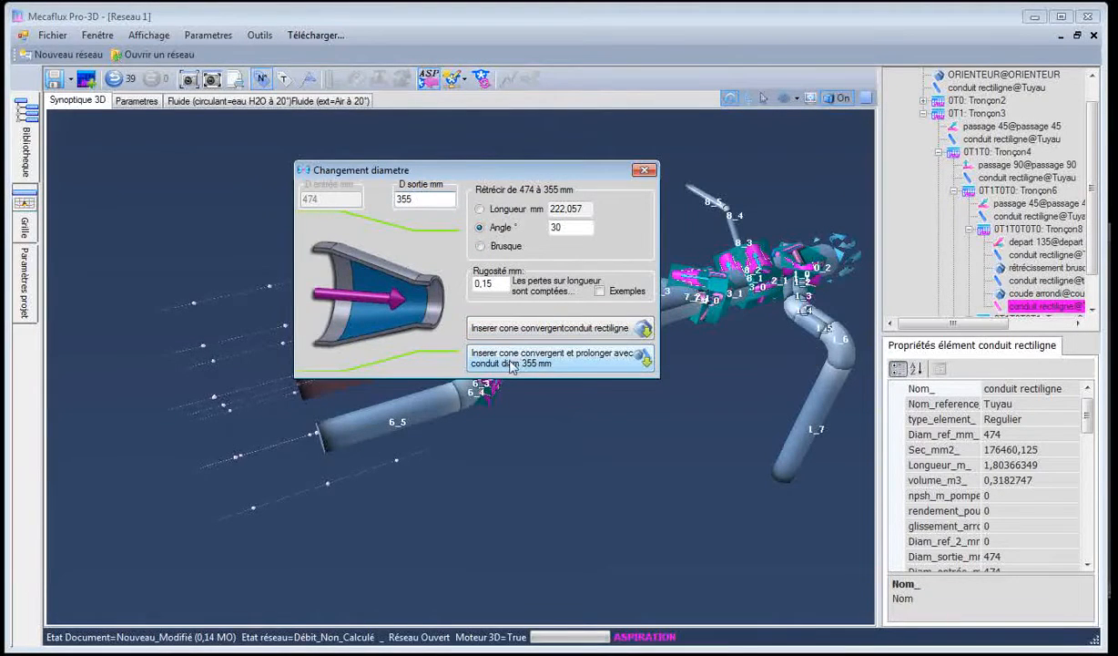
{"action": "left_click", "coordinate": [525, 331]}
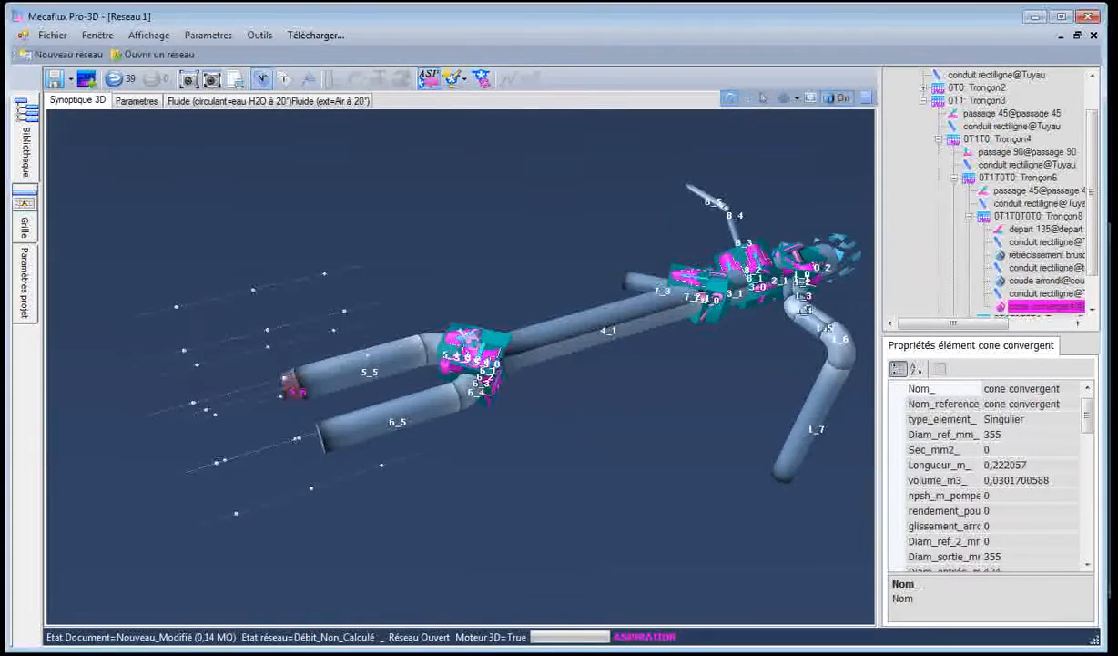
Continue after cone 5_6 with a 1 m straight duct ending at X -9,7852, Y 1,5631, altitude 0, joined by a rounded elbow
{"action": "left_click_drag", "start_coordinate": [249, 380], "coordinate": [219, 378]}
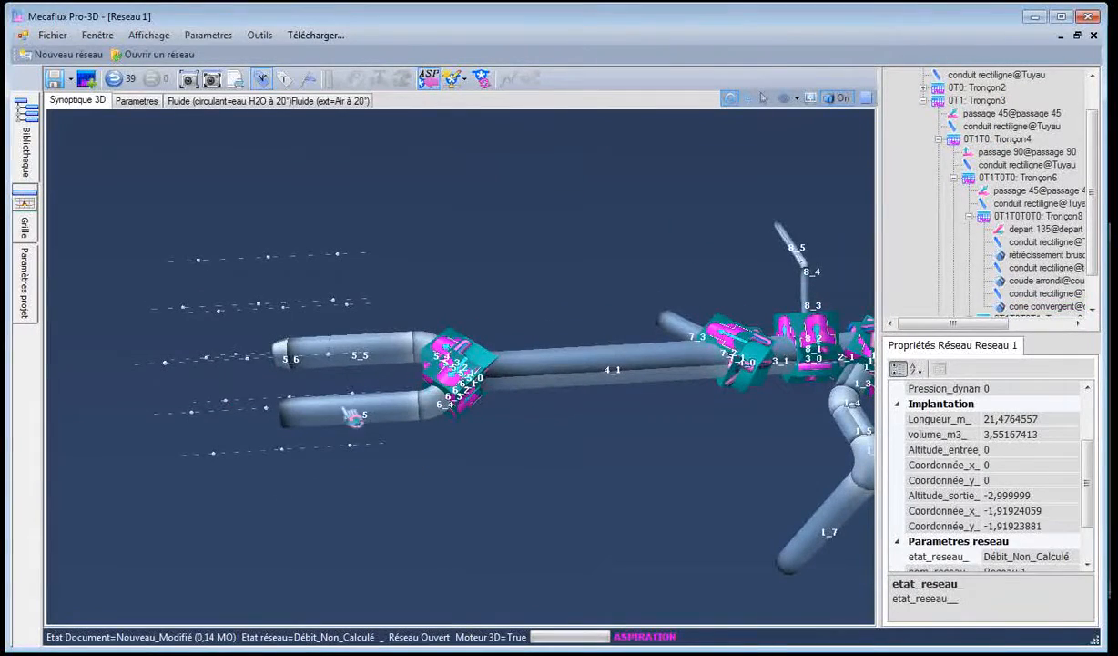
{"action": "left_click", "coordinate": [289, 361]}
{"action": "right_click", "coordinate": [286, 359]}
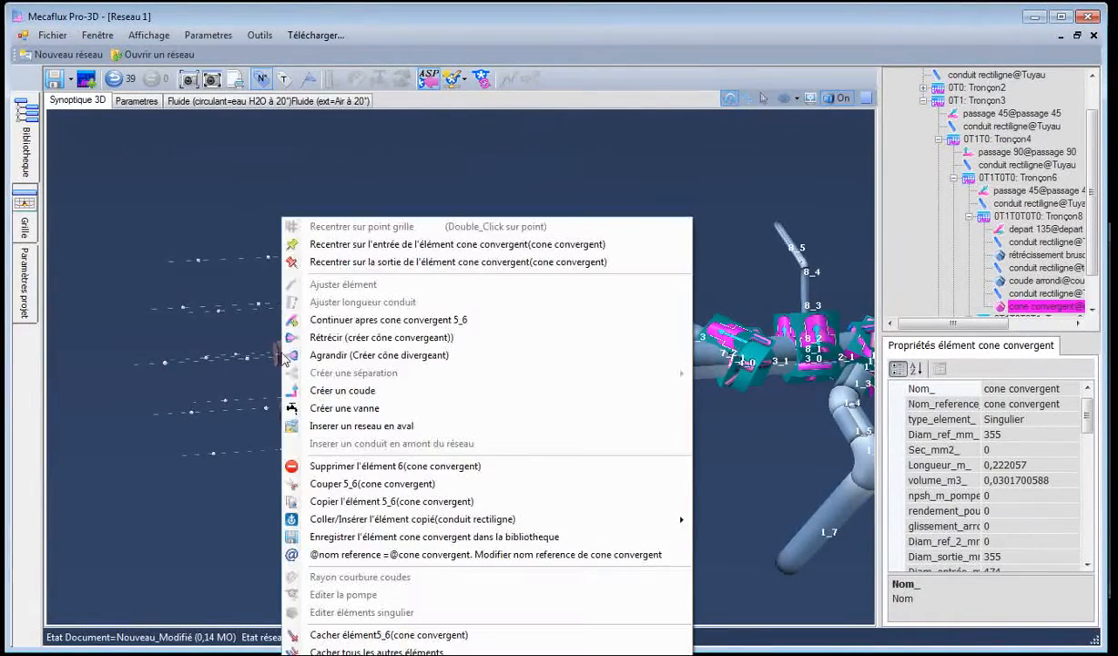
{"action": "left_click", "coordinate": [331, 321]}
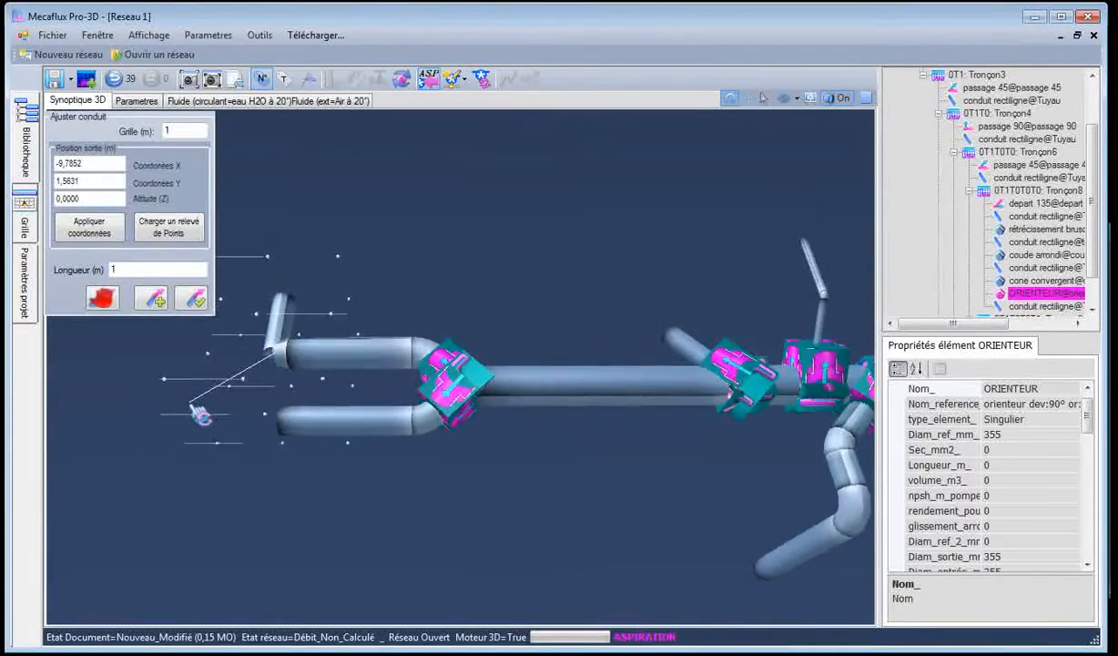
{"action": "middle_click_drag", "start_coordinate": [191, 405], "coordinate": [241, 398]}
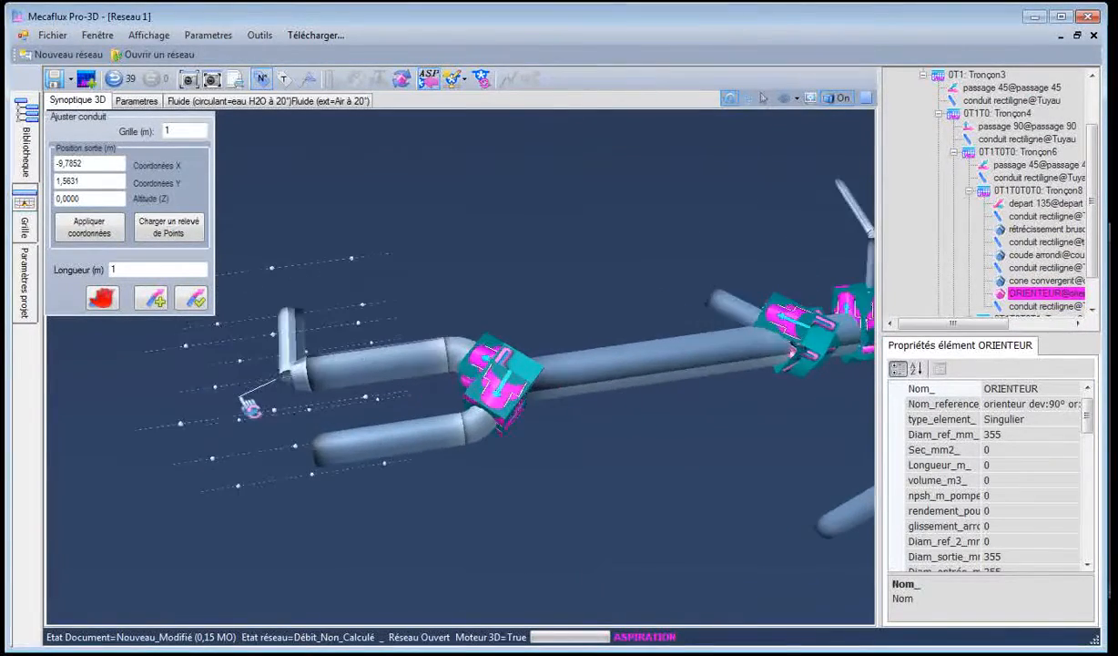
{"action": "scroll", "coordinate": [241, 396], "scroll_direction": "up", "scroll_amount": 2}
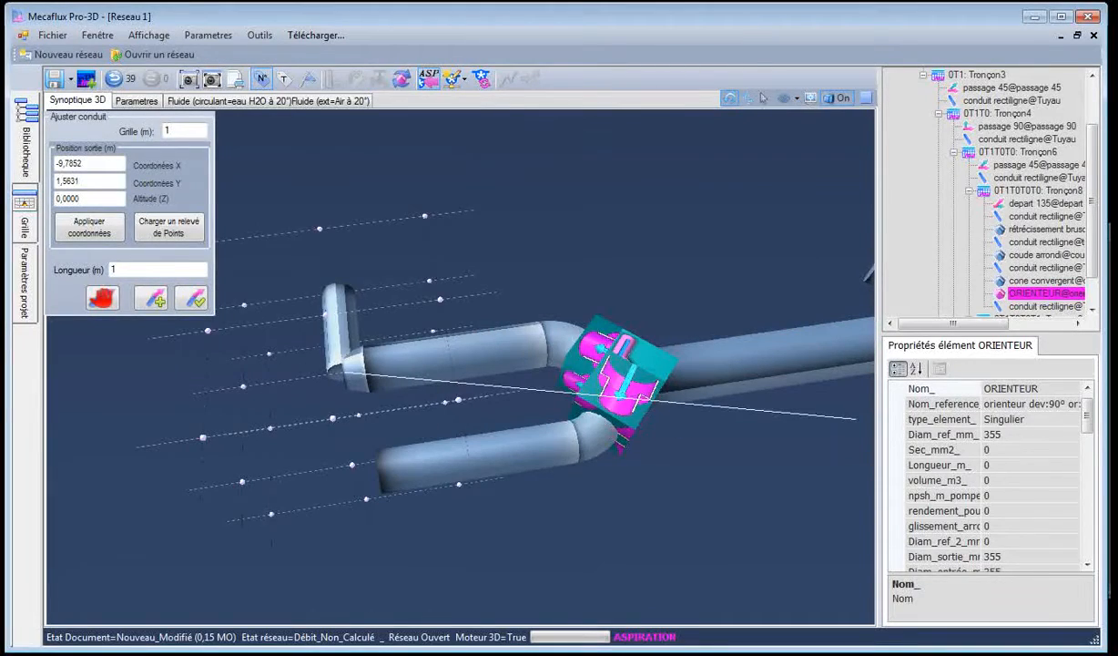
{"action": "key", "text": "alt+Tab"}
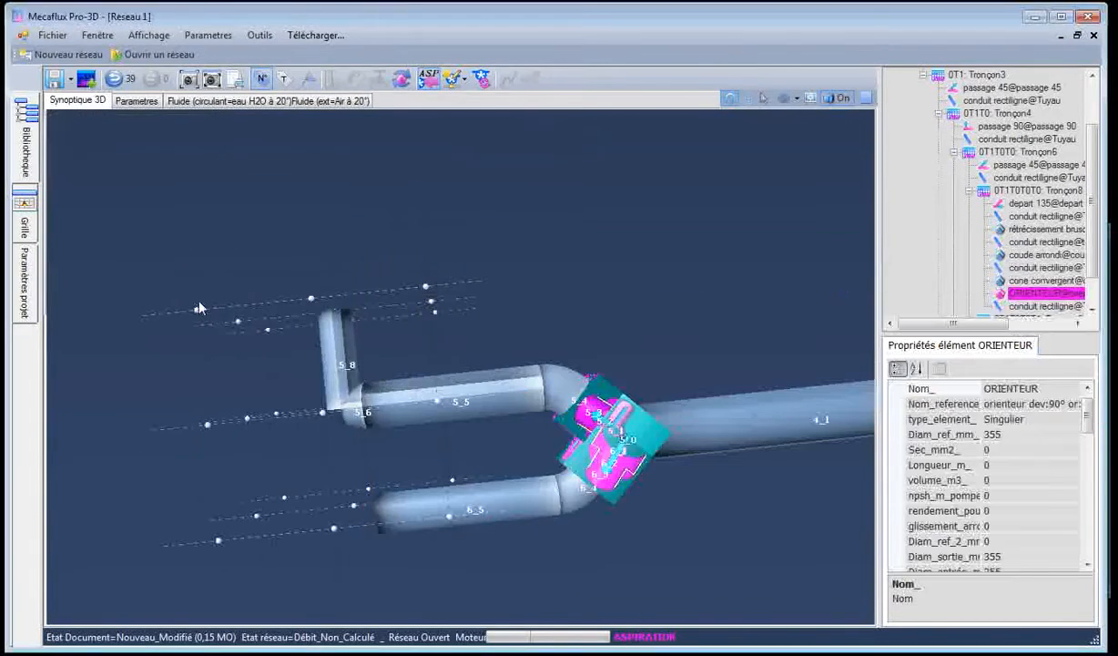
{"action": "left_click", "coordinate": [190, 289]}
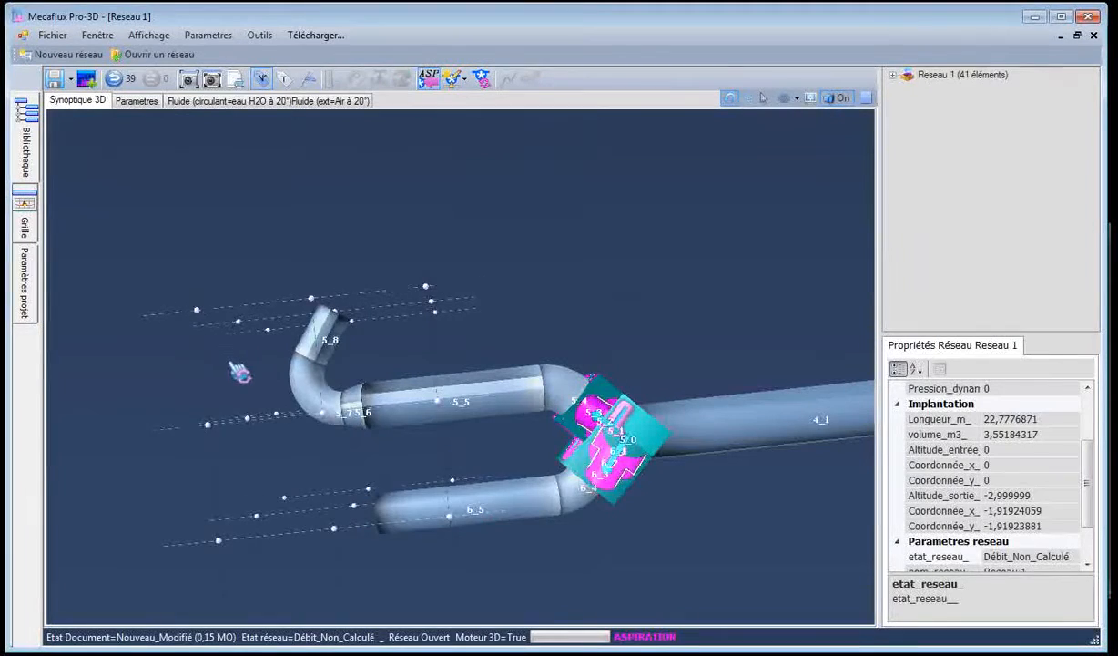
Set the deviation of rounded elbow 5_7, between the cone and the end duct, to 90°
{"action": "left_click_drag", "start_coordinate": [239, 372], "coordinate": [246, 351]}
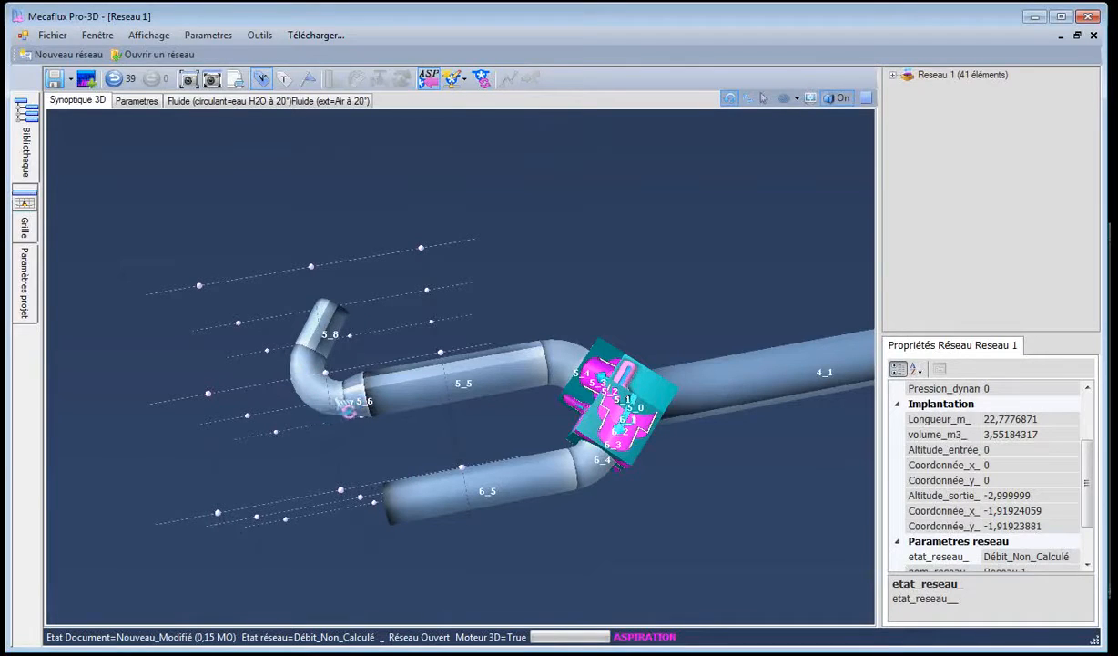
{"action": "left_click_drag", "start_coordinate": [338, 311], "coordinate": [365, 314]}
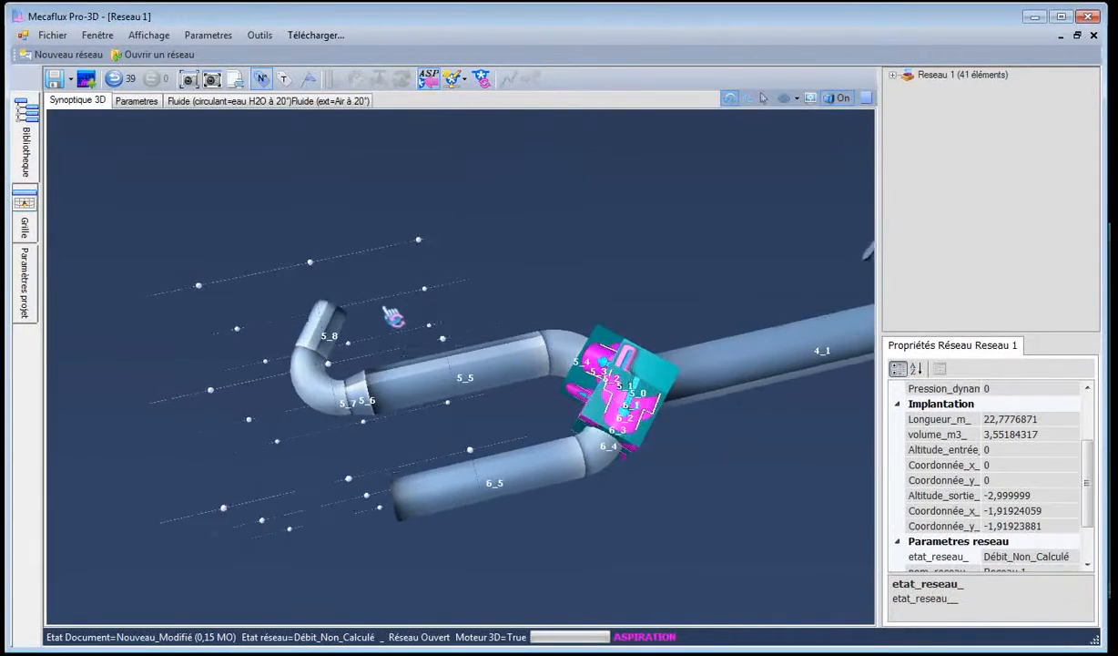
{"action": "left_click", "coordinate": [318, 394]}
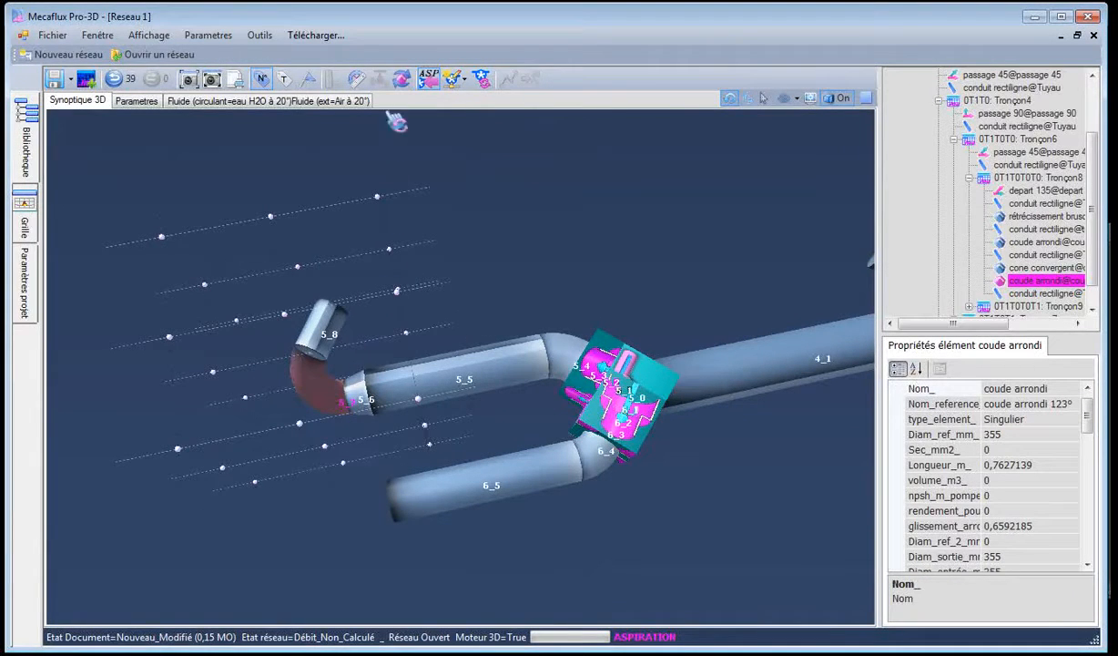
{"action": "left_click", "coordinate": [412, 223]}
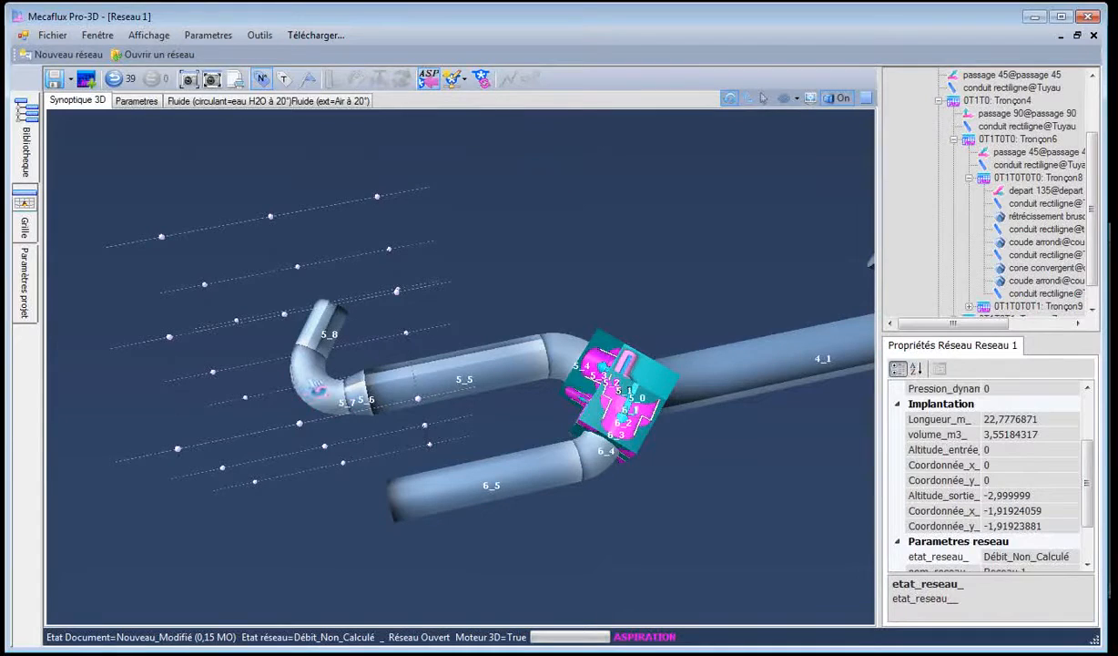
{"action": "left_click", "coordinate": [305, 375]}
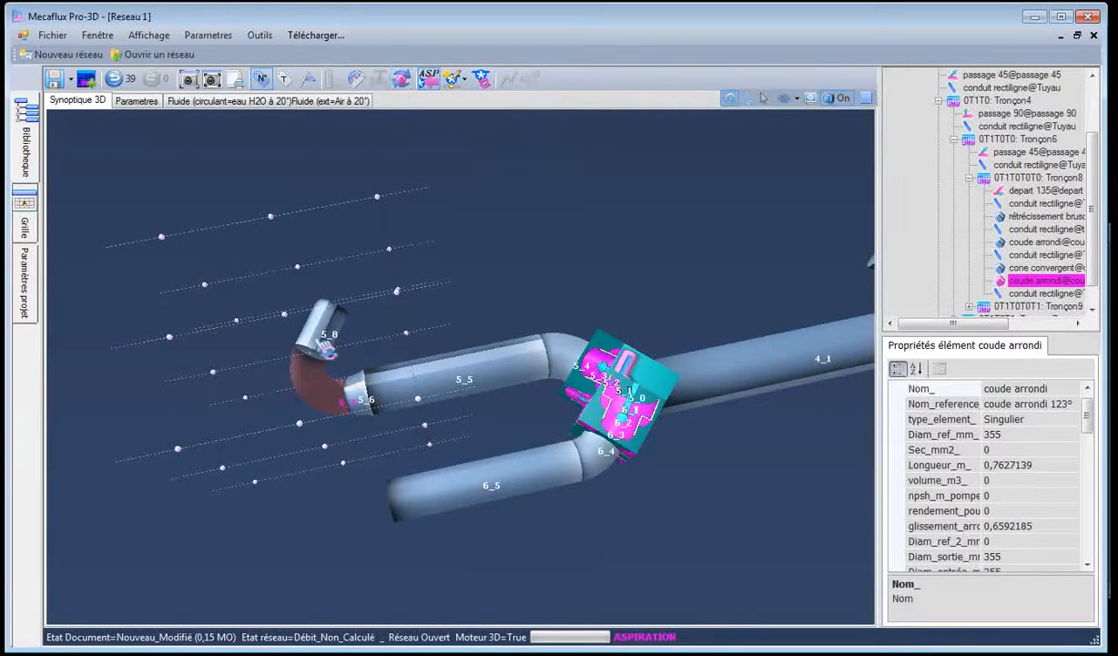
{"action": "left_click", "coordinate": [401, 81]}
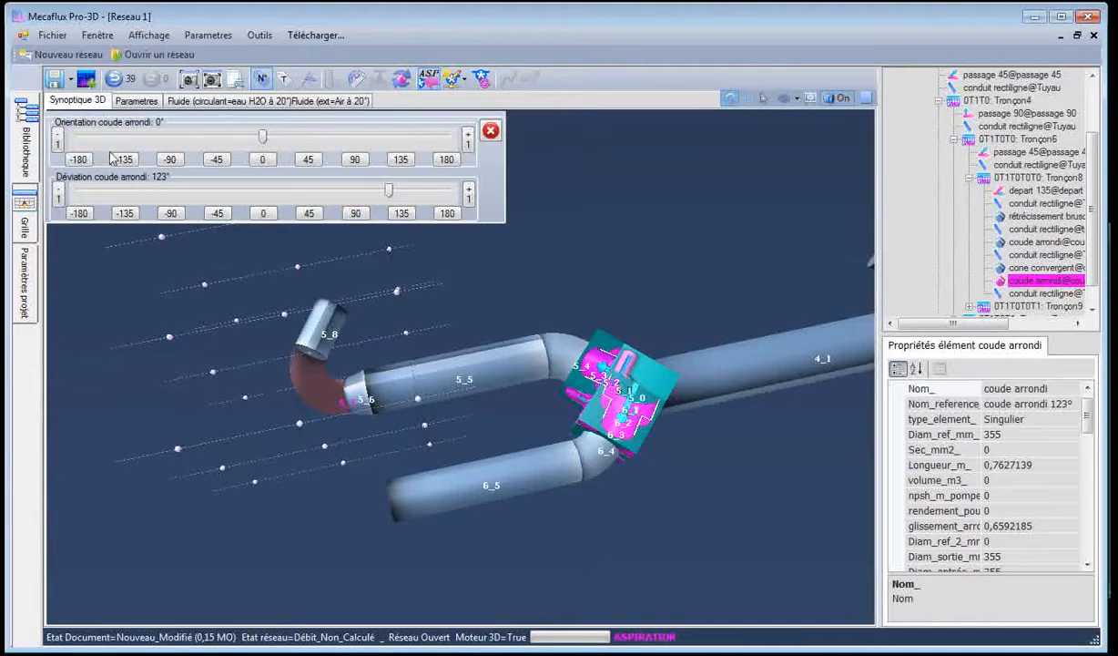
{"action": "left_click", "coordinate": [355, 213]}
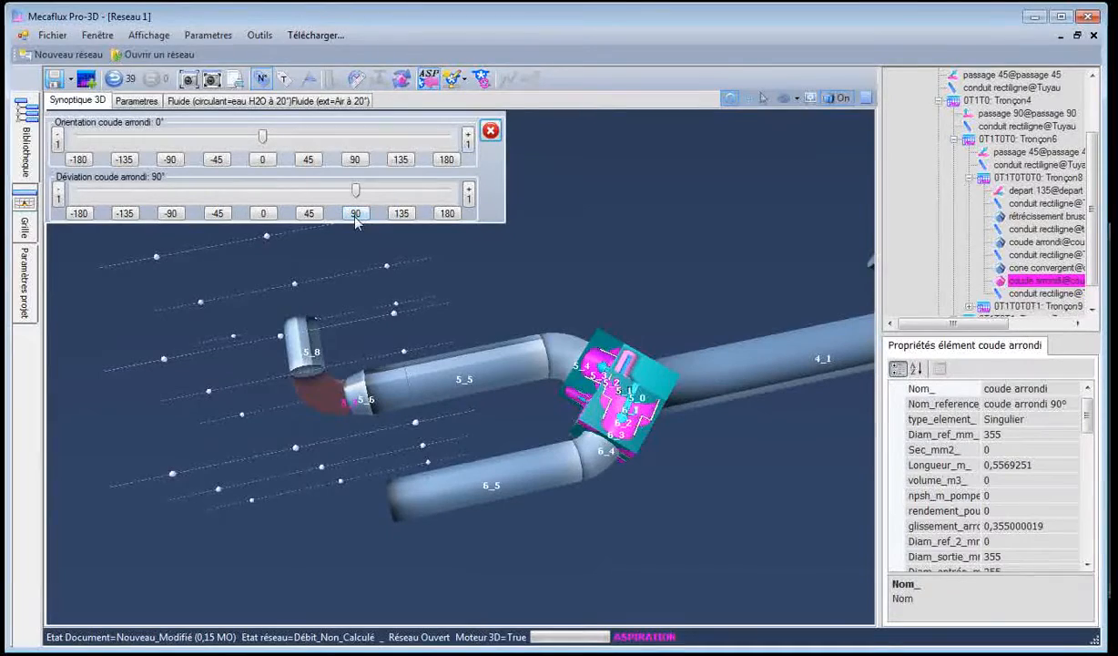
{"action": "left_click", "coordinate": [490, 132]}
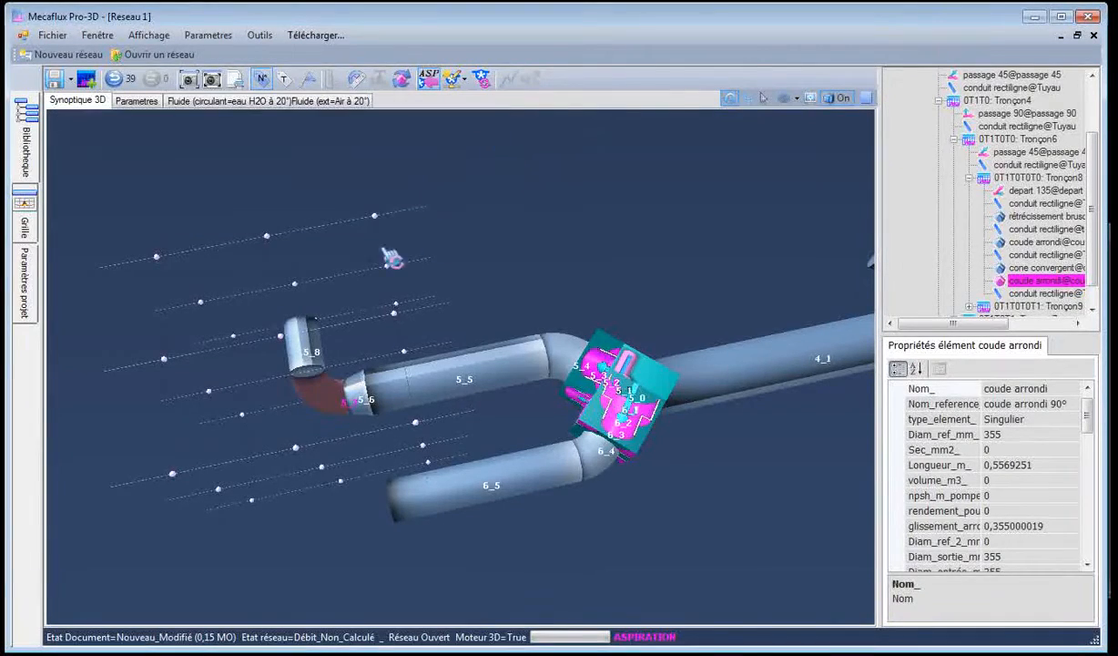
Set the length of straight duct 5_8, after the 90° elbow, to 2 m
{"action": "left_click", "coordinate": [370, 277]}
{"action": "left_click_drag", "start_coordinate": [370, 280], "coordinate": [360, 272]}
{"action": "left_click", "coordinate": [314, 330]}
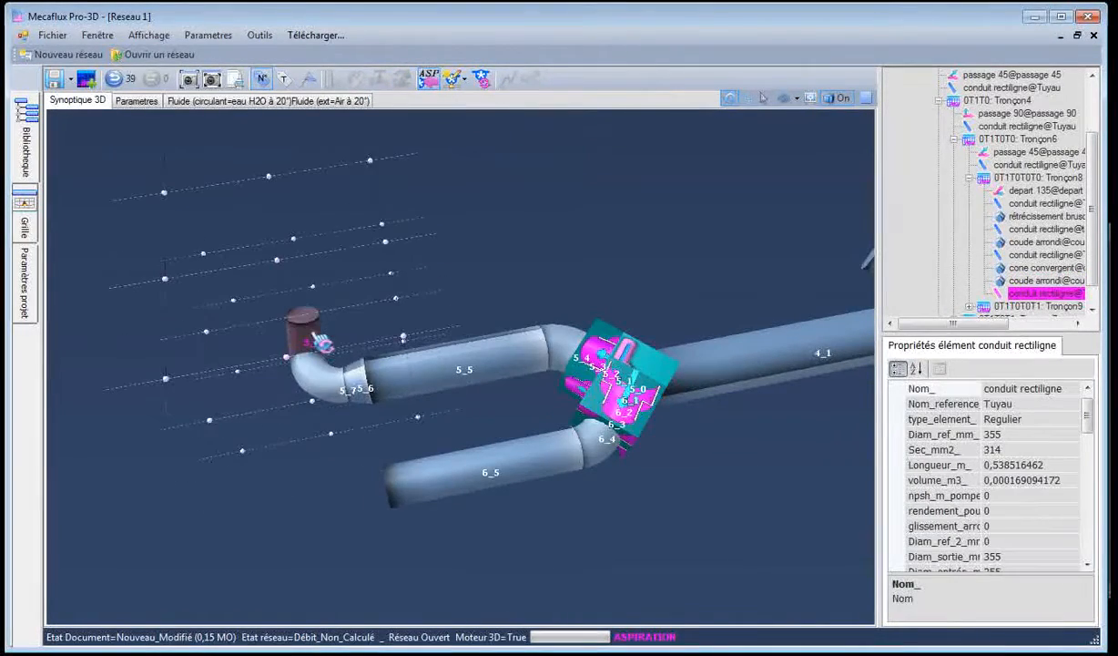
{"action": "right_click", "coordinate": [313, 334]}
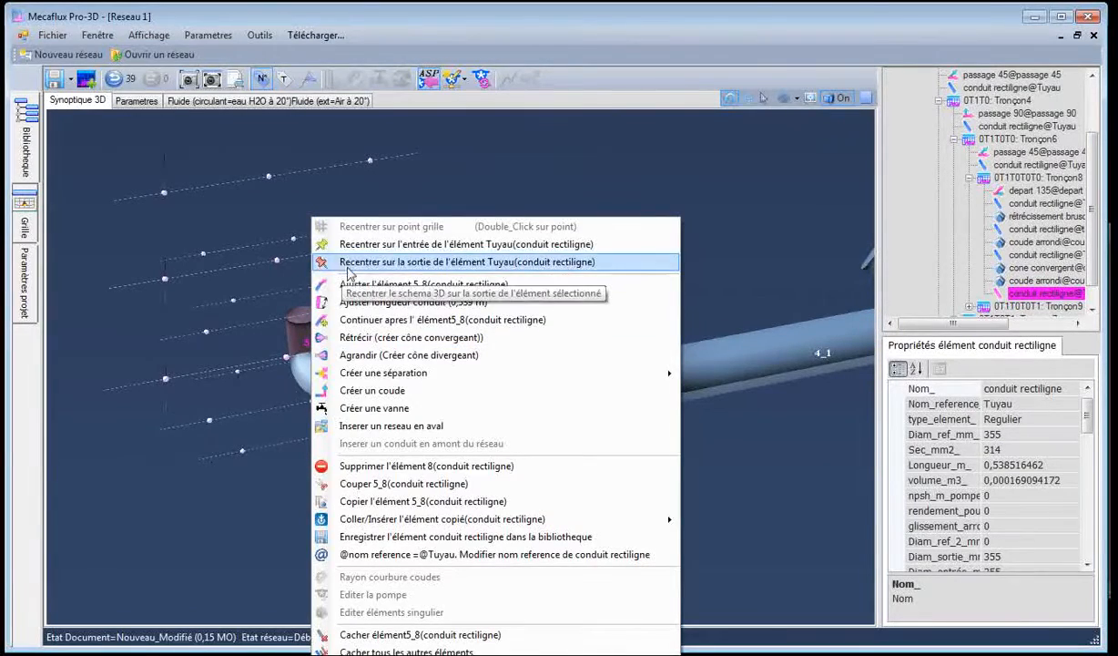
{"action": "left_click", "coordinate": [373, 306]}
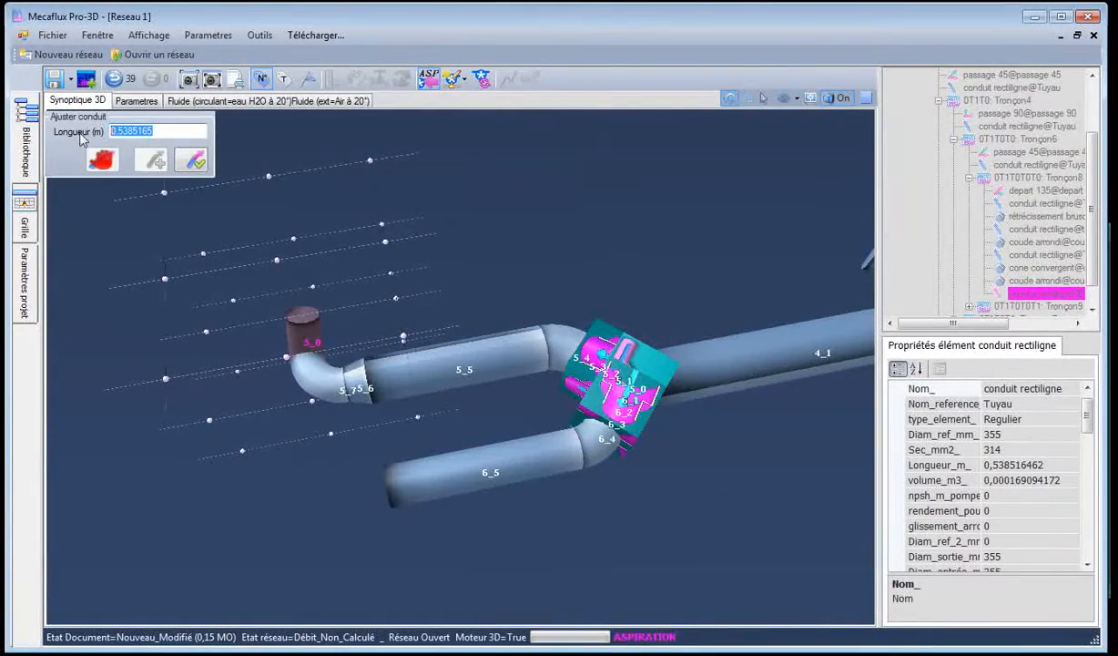
{"action": "type", "text": "2"}
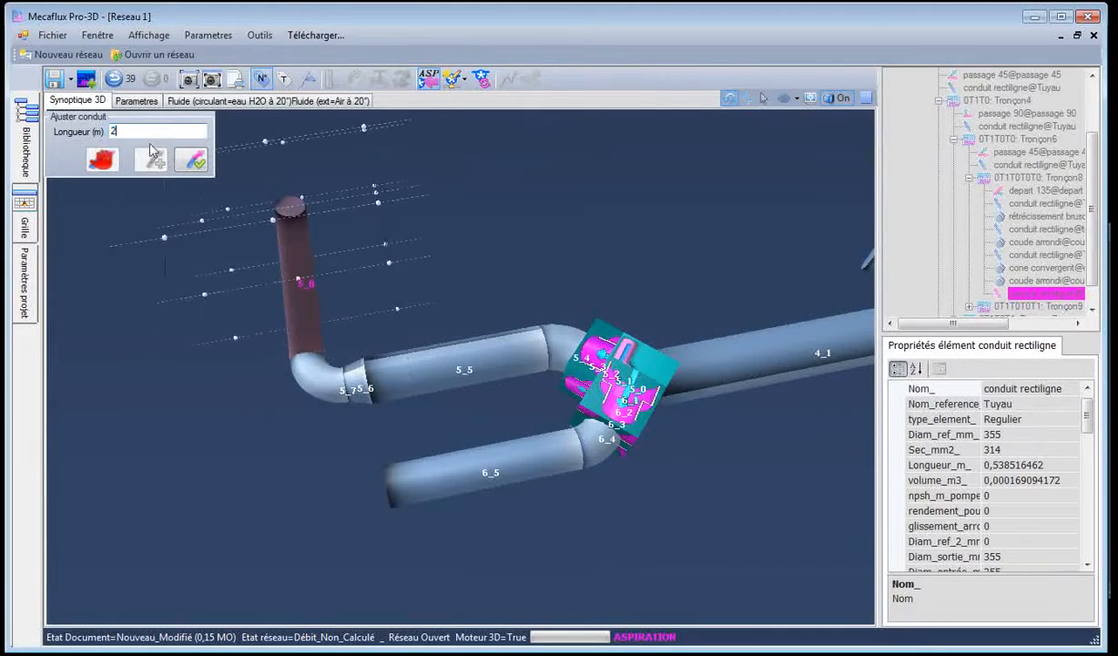
{"action": "left_click", "coordinate": [196, 160]}
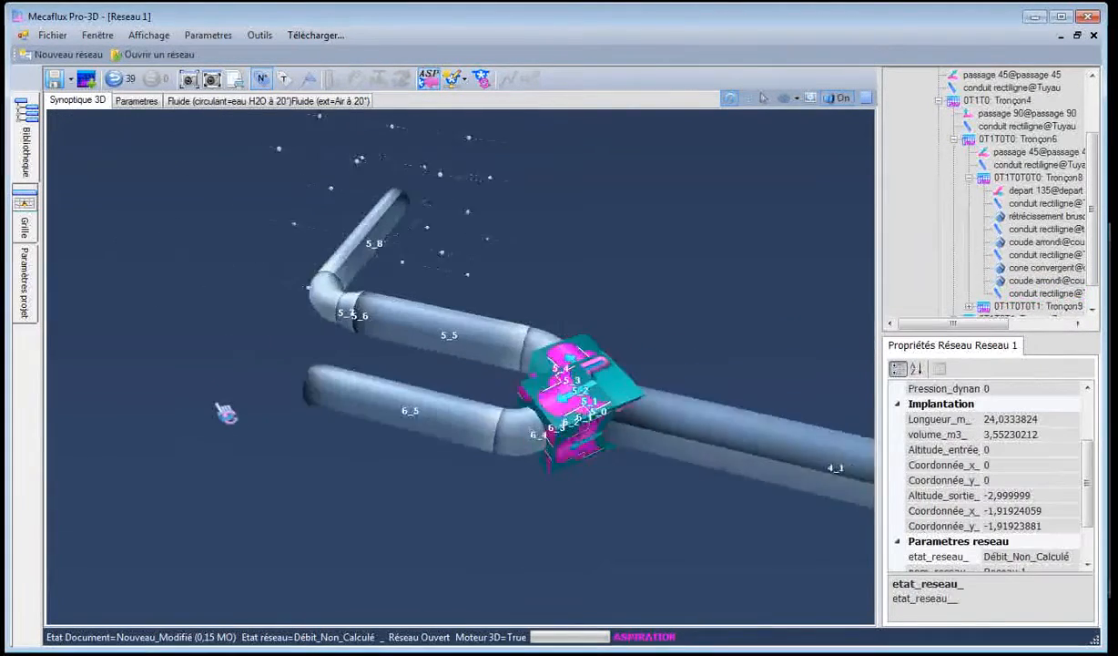
Consult the plan for the branch leaving the 650*300 duct beyond straight duct 6_5
{"action": "left_click_drag", "start_coordinate": [226, 415], "coordinate": [579, 420]}
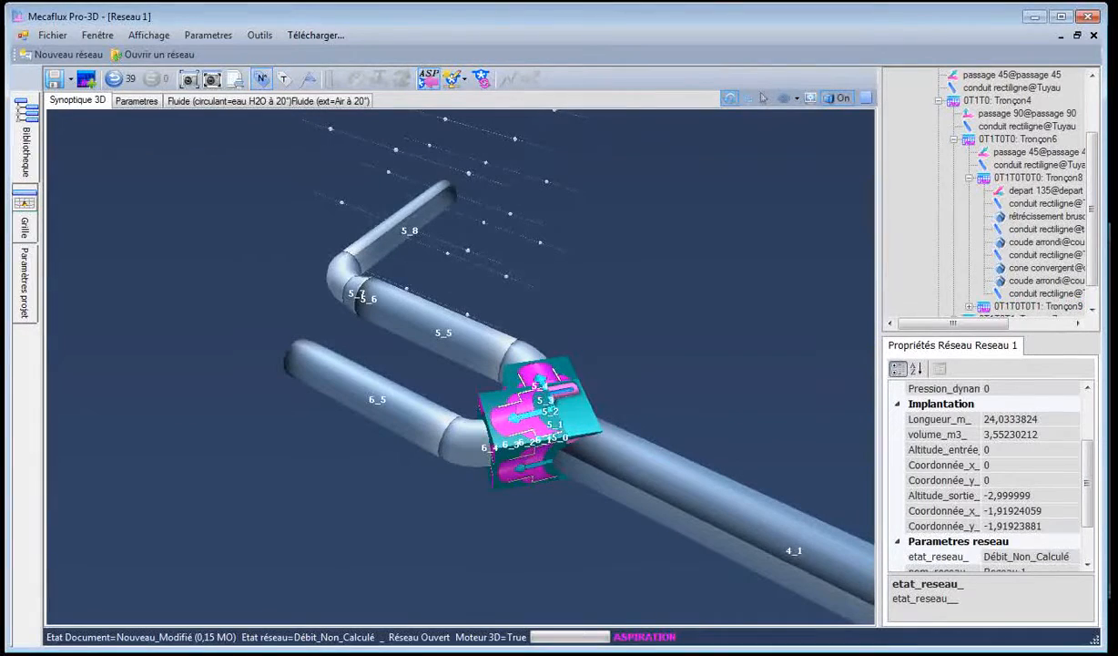
{"action": "key", "text": "alt+Tab"}
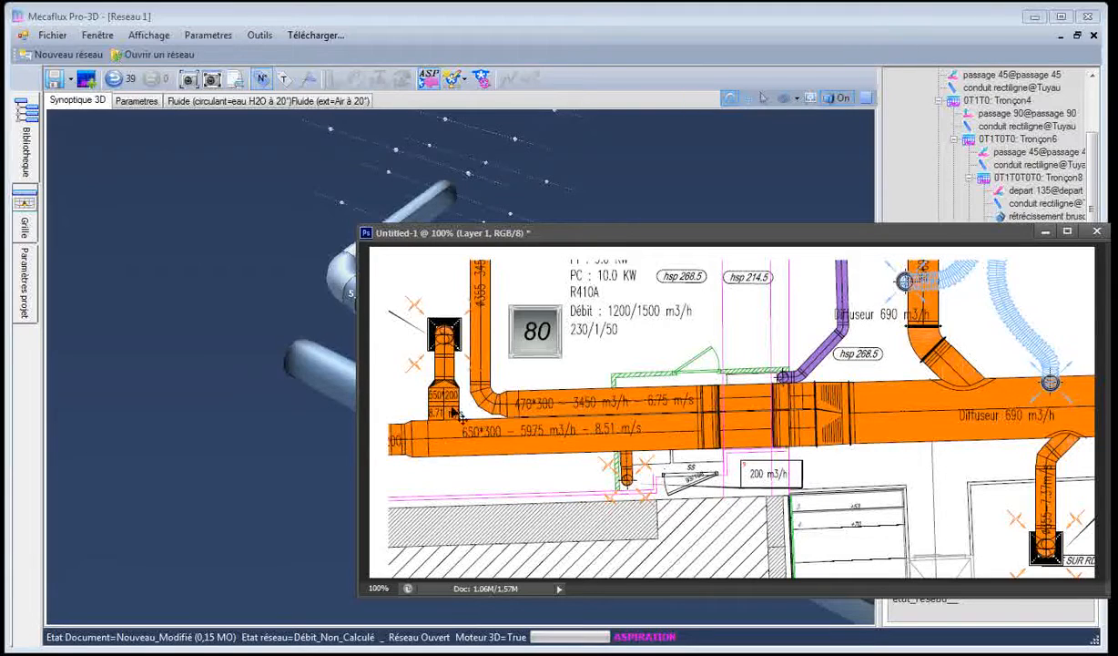
{"action": "left_click", "coordinate": [167, 352]}
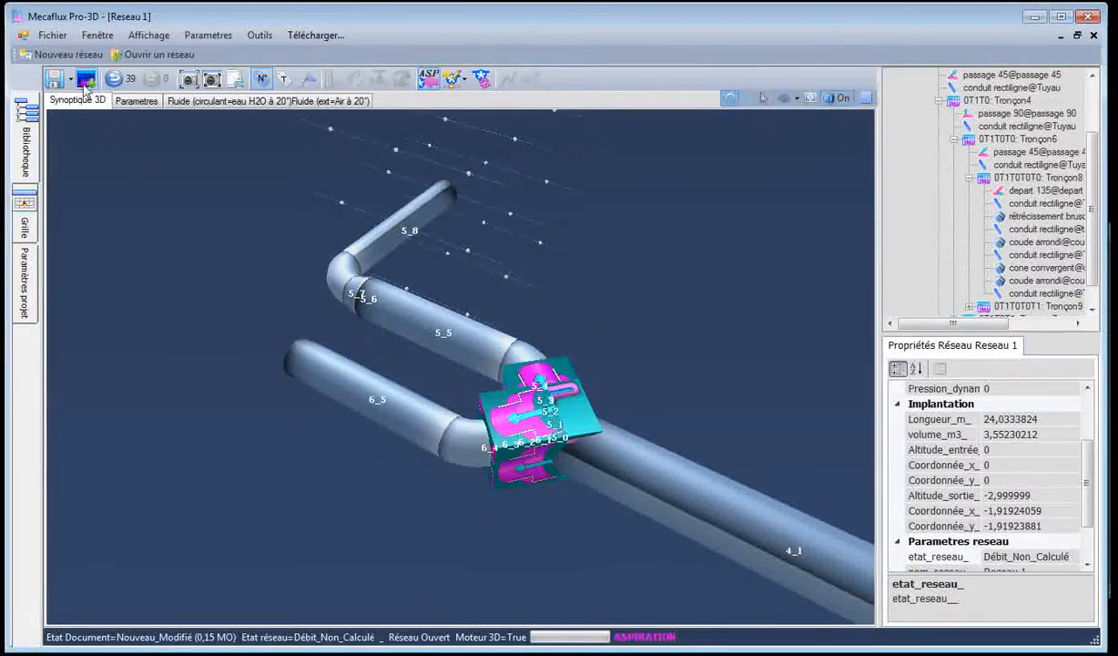
{"action": "left_click", "coordinate": [303, 382]}
{"action": "right_click", "coordinate": [300, 369]}
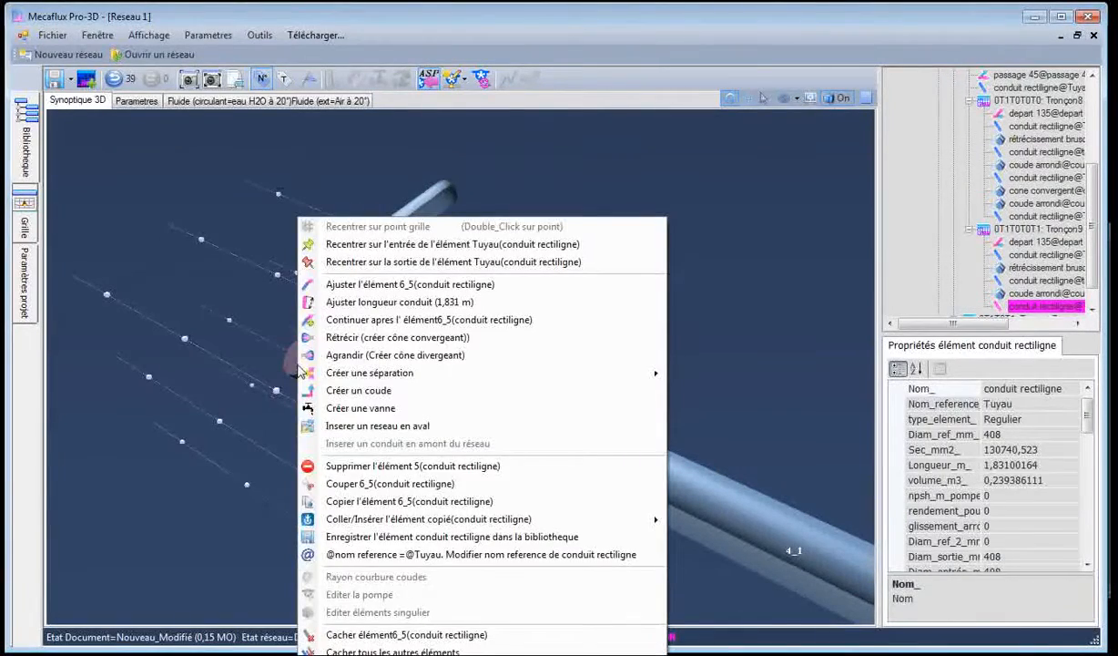
{"action": "left_click", "coordinate": [273, 357]}
{"action": "left_click", "coordinate": [273, 357]}
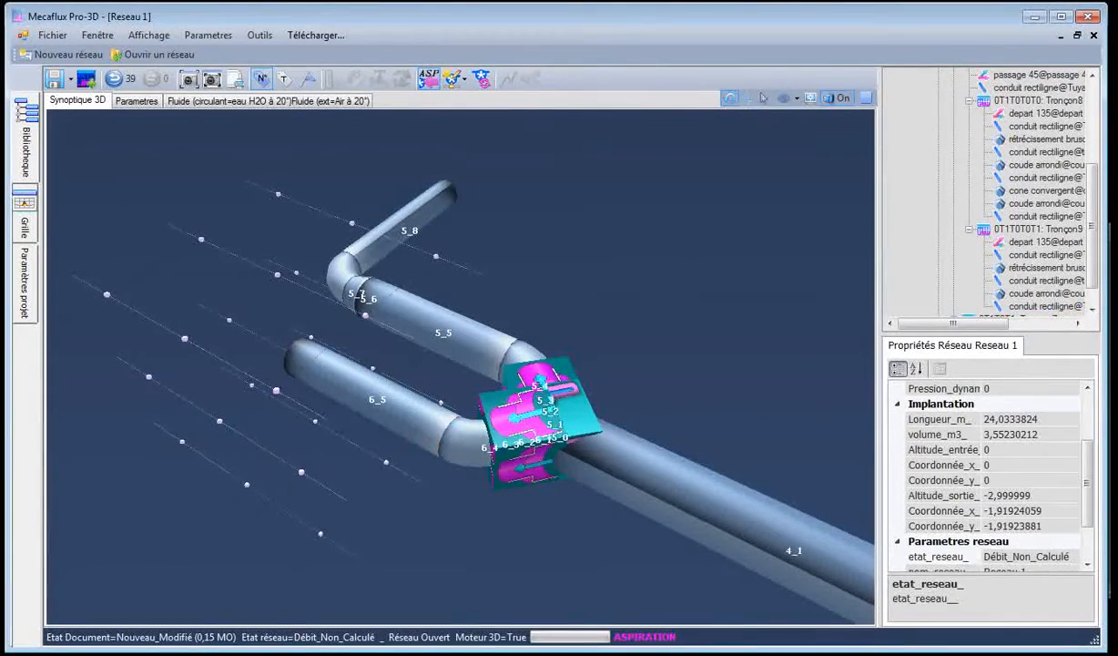
Check the plan again and set the length of straight duct 6_5 to 4 m
{"action": "key", "text": "alt+Tab"}
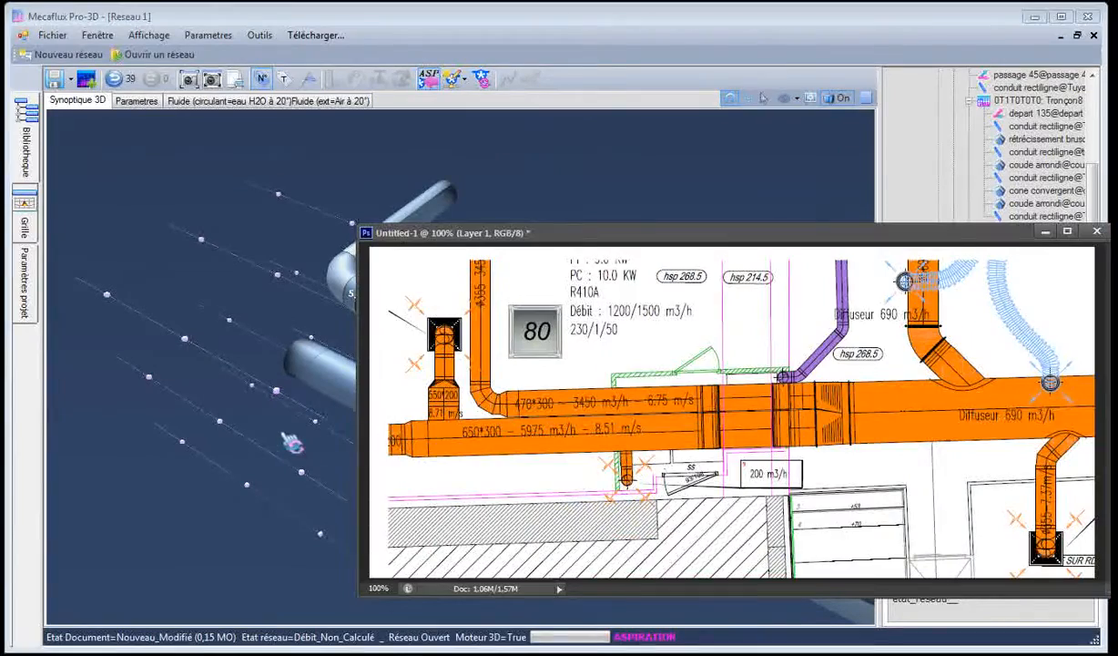
{"action": "left_click", "coordinate": [294, 437]}
{"action": "left_click", "coordinate": [298, 375]}
{"action": "right_click", "coordinate": [315, 350]}
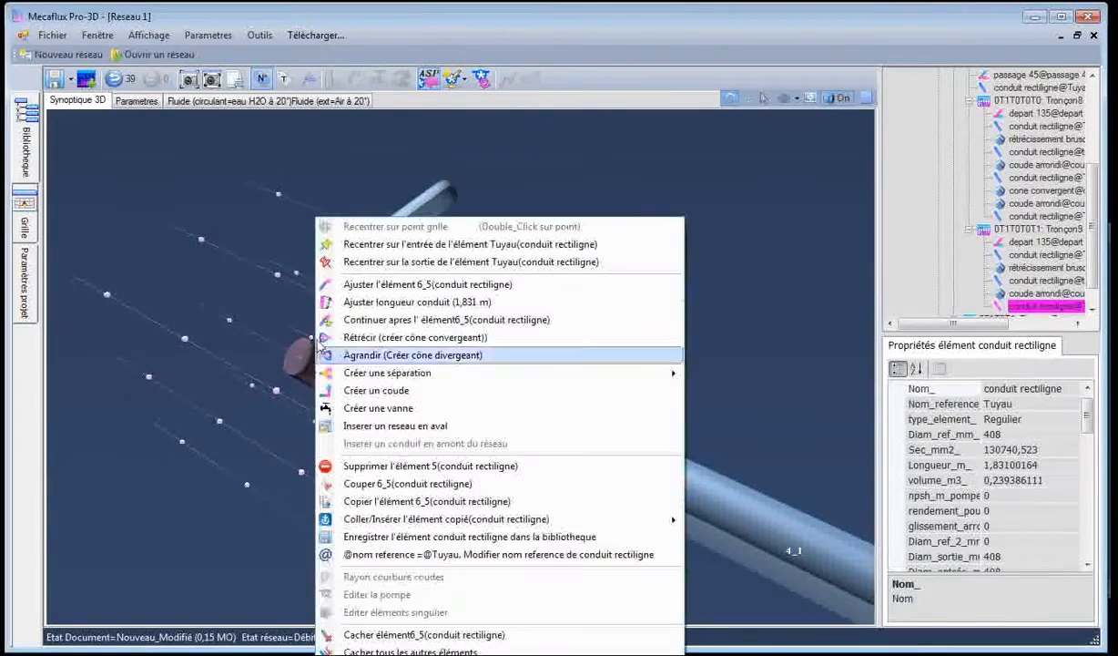
{"action": "left_click", "coordinate": [389, 304]}
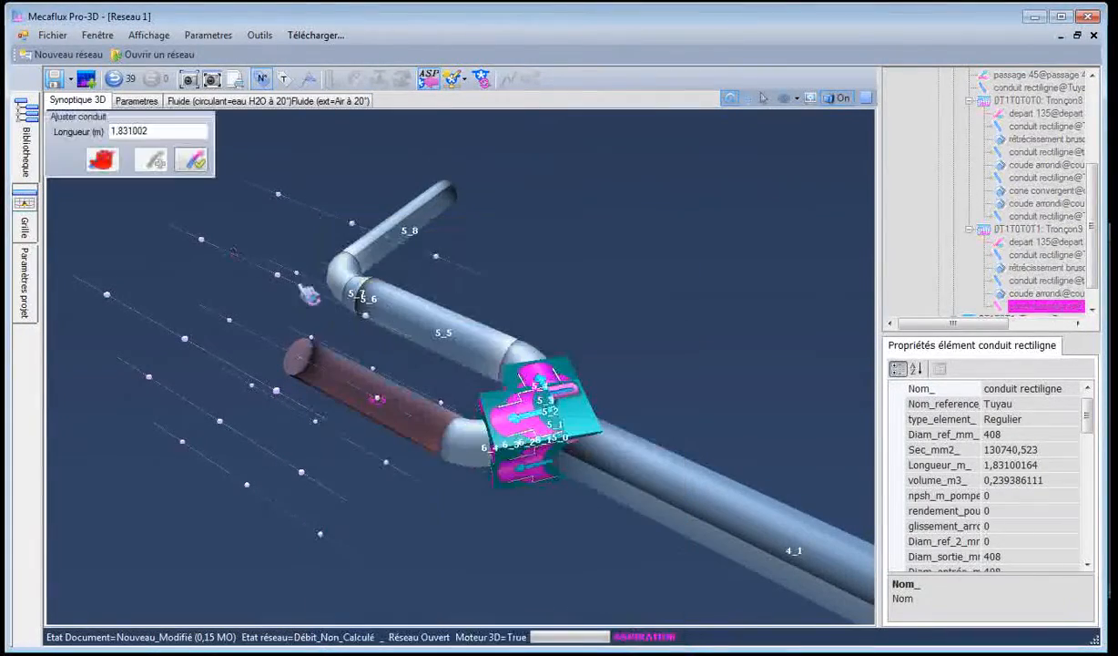
{"action": "left_click_drag", "start_coordinate": [163, 130], "coordinate": [100, 136]}
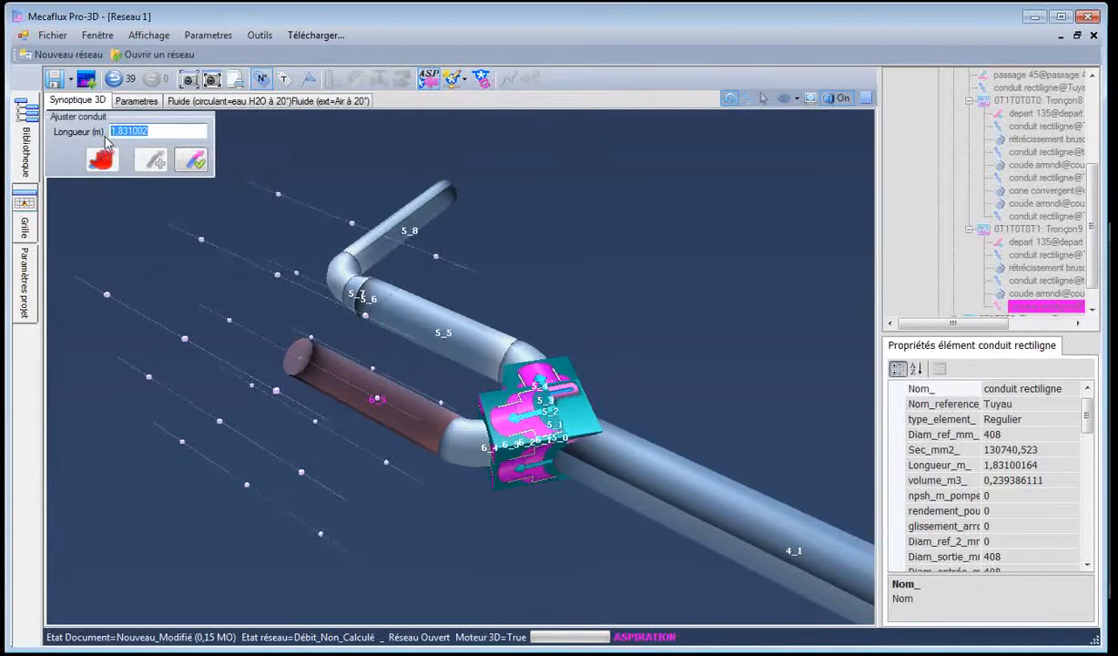
{"action": "type", "text": "3"}
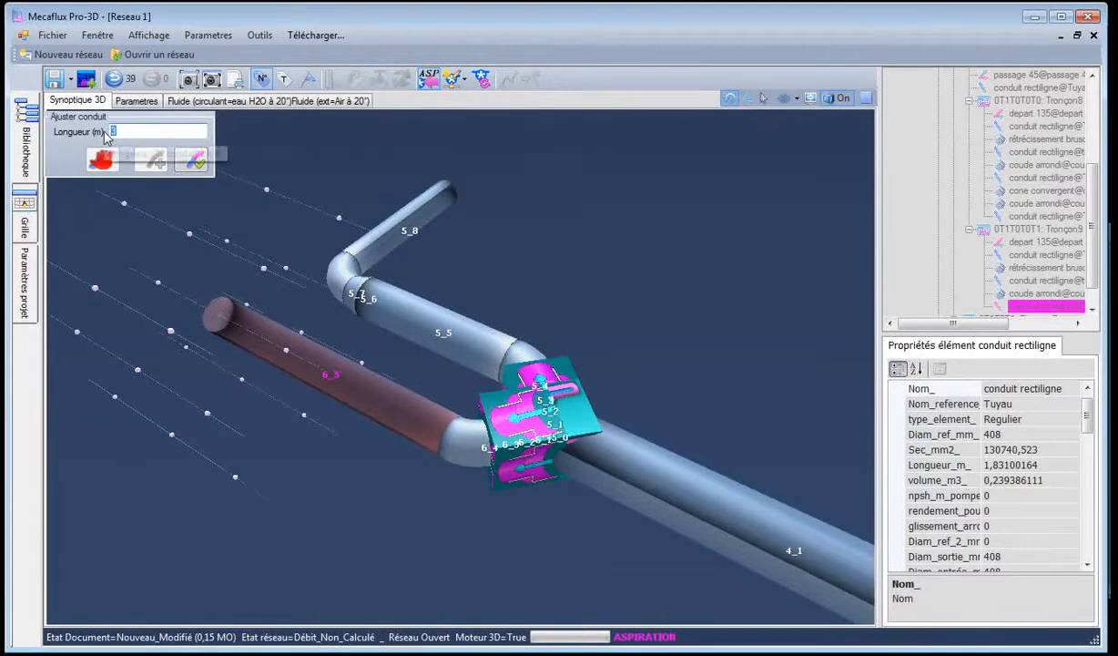
{"action": "type", "text": "4"}
{"action": "left_click", "coordinate": [193, 163]}
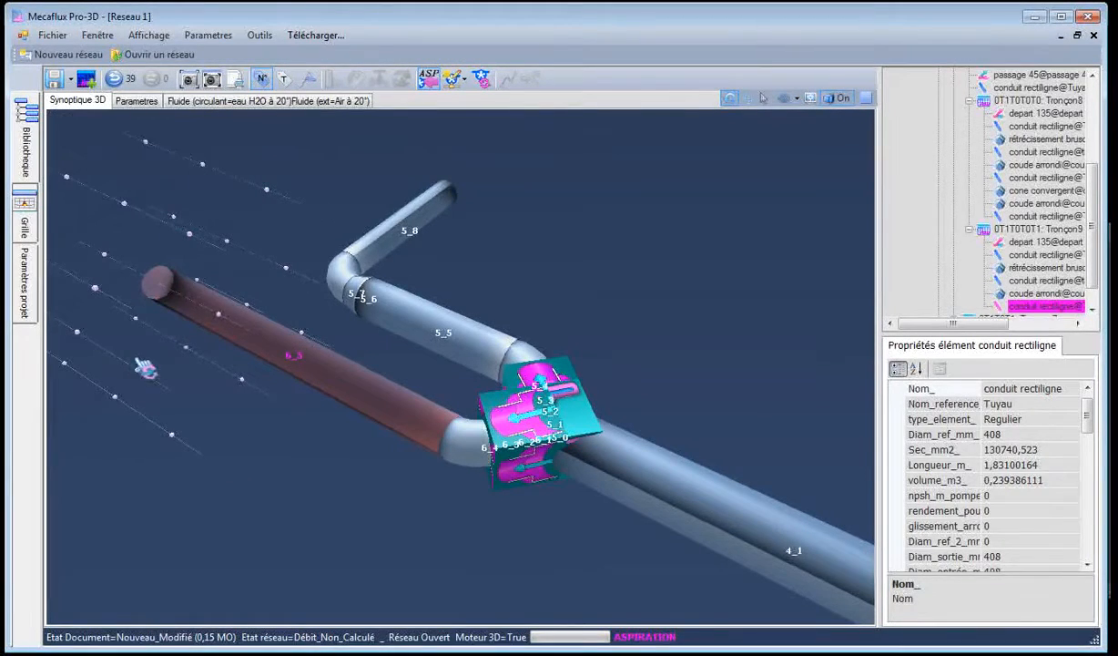
Create a 90° separation fitting at the end of straight duct 6_5
{"action": "left_click_drag", "start_coordinate": [137, 362], "coordinate": [168, 368]}
{"action": "right_click", "coordinate": [139, 373]}
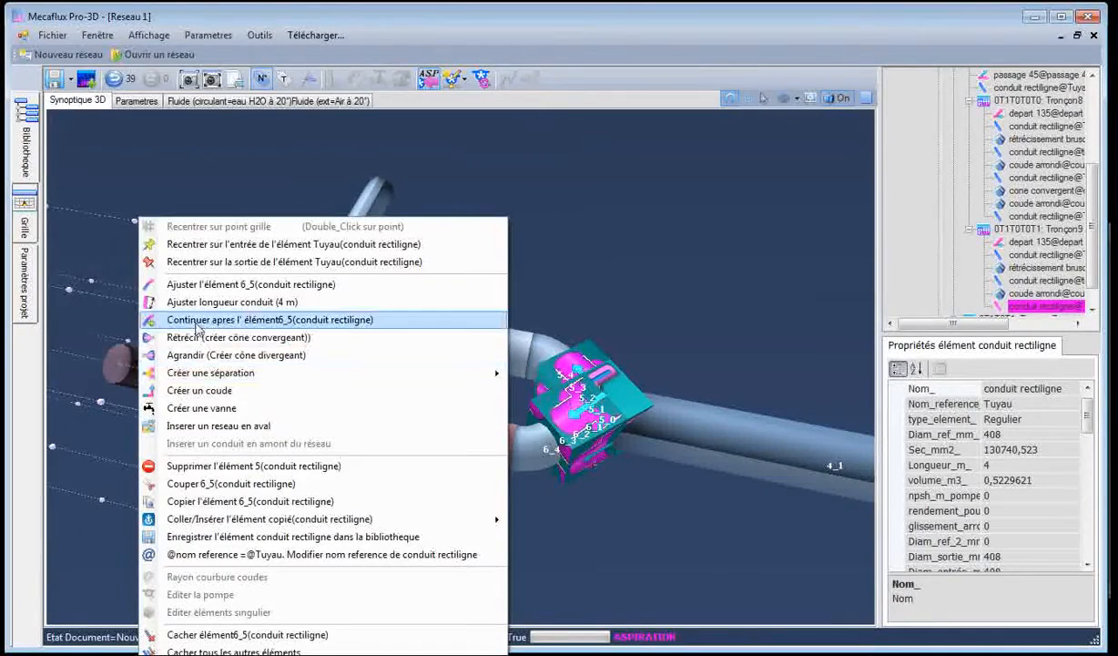
{"action": "mouse_move", "coordinate": [380, 382]}
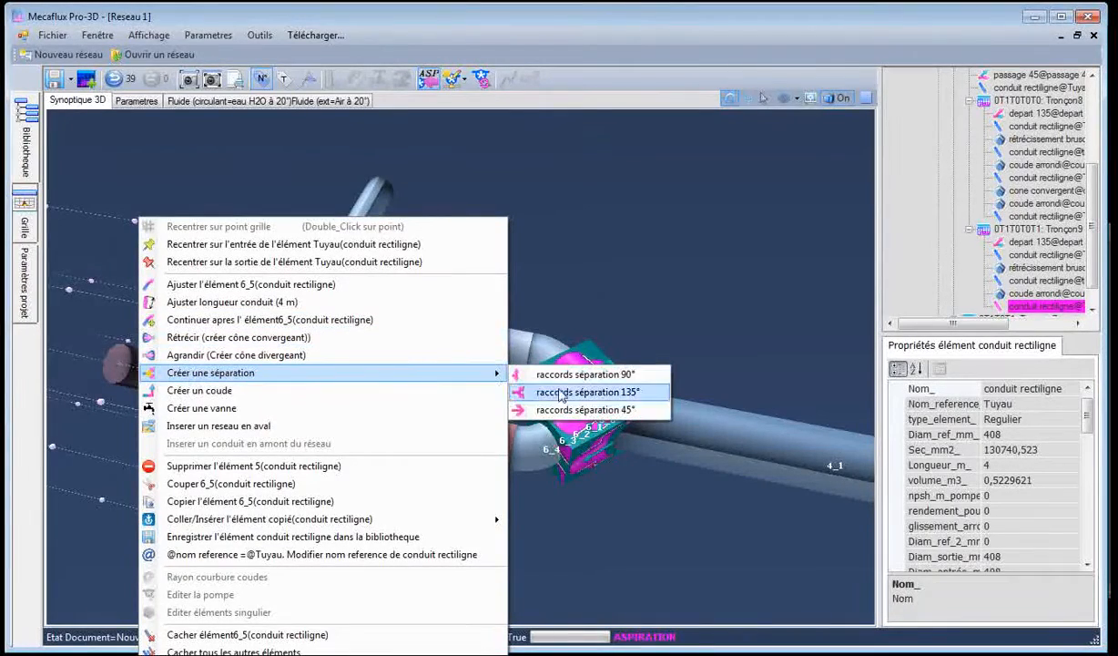
{"action": "left_click", "coordinate": [583, 375]}
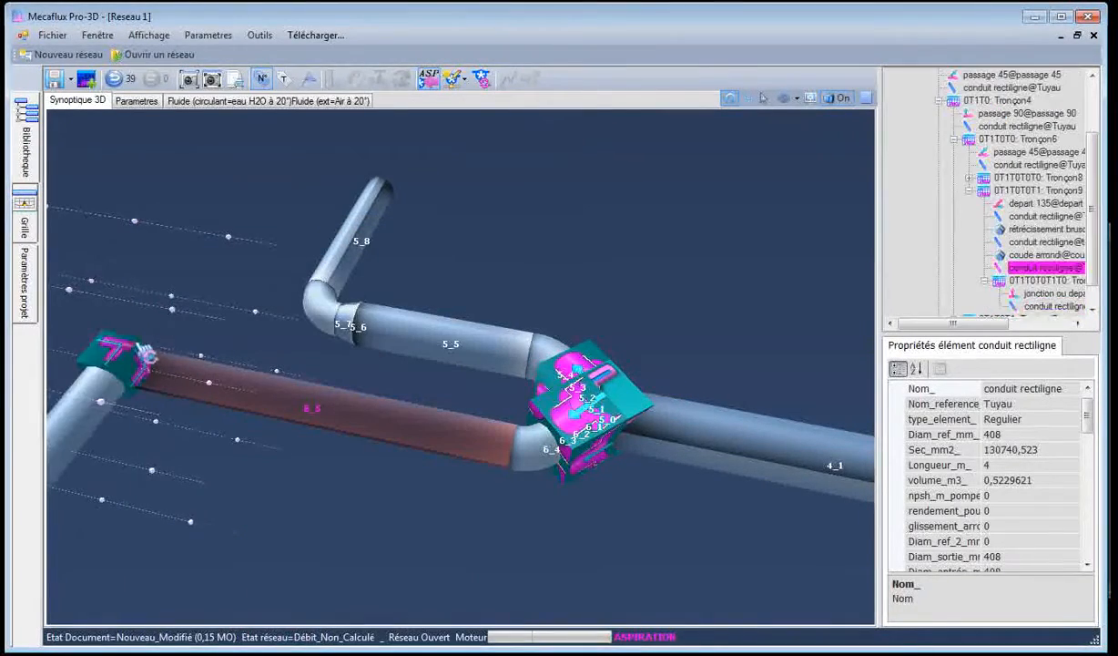
Adjust straight duct 7_1 to continue in line with duct 6_5, 1 m long, ending at X -11,7128, Y -0,5438, altitude 0
{"action": "scroll", "coordinate": [116, 286], "scroll_direction": "down", "scroll_amount": 2}
{"action": "left_click_drag", "start_coordinate": [135, 323], "coordinate": [186, 365]}
{"action": "right_click", "coordinate": [234, 428]}
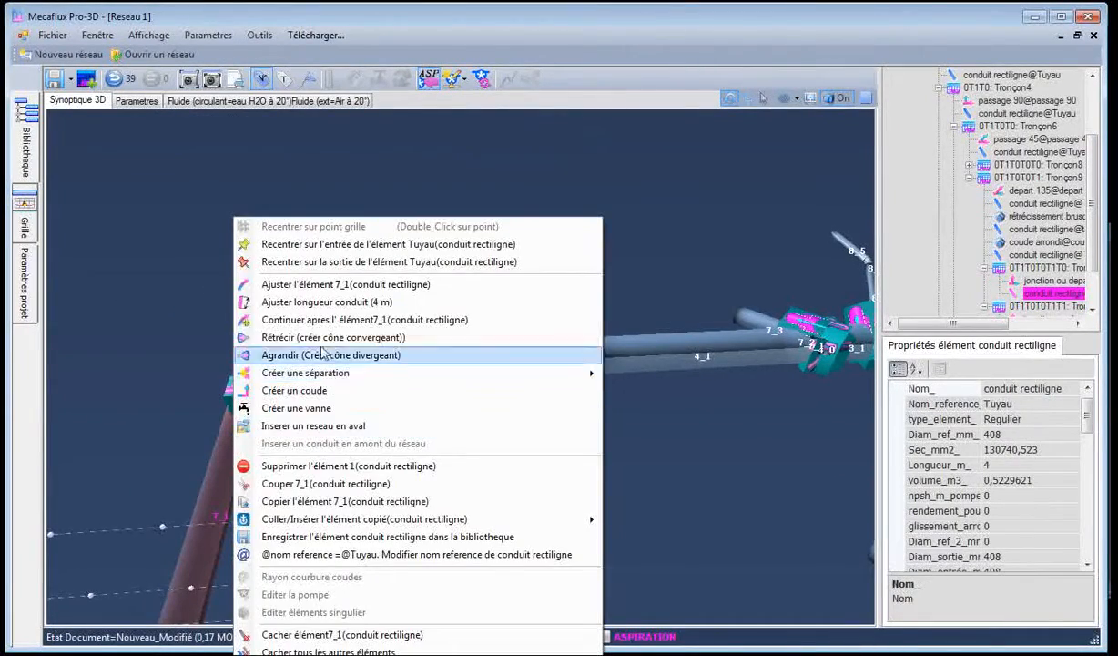
{"action": "left_click", "coordinate": [314, 284]}
{"action": "left_click_drag", "start_coordinate": [187, 375], "coordinate": [187, 446]}
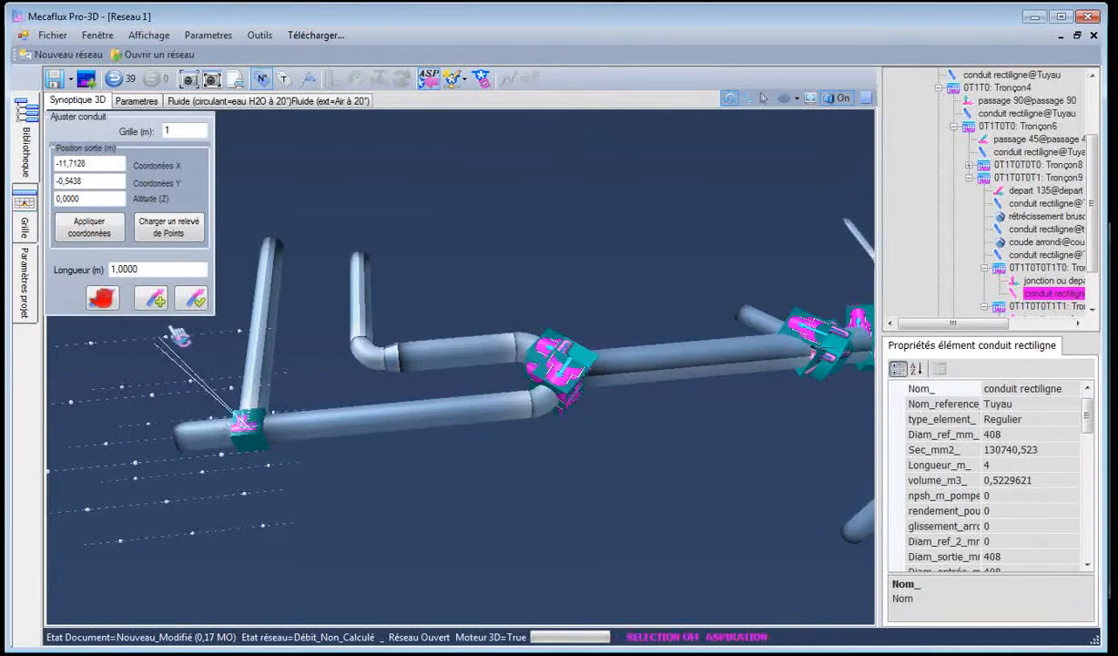
{"action": "left_click_drag", "start_coordinate": [183, 270], "coordinate": [143, 284]}
{"action": "left_click", "coordinate": [293, 305]}
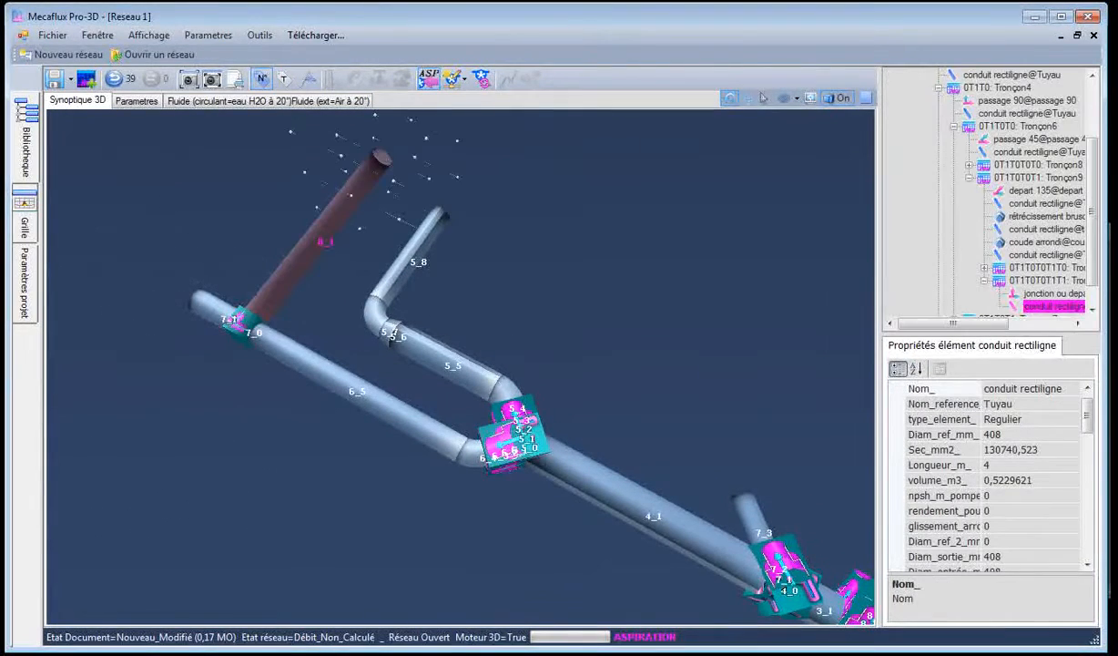
Consult the plan and calculate the equivalent diameter of a rectangular duct 550 mm wide and 200 mm high
{"action": "key", "text": "alt+Tab"}
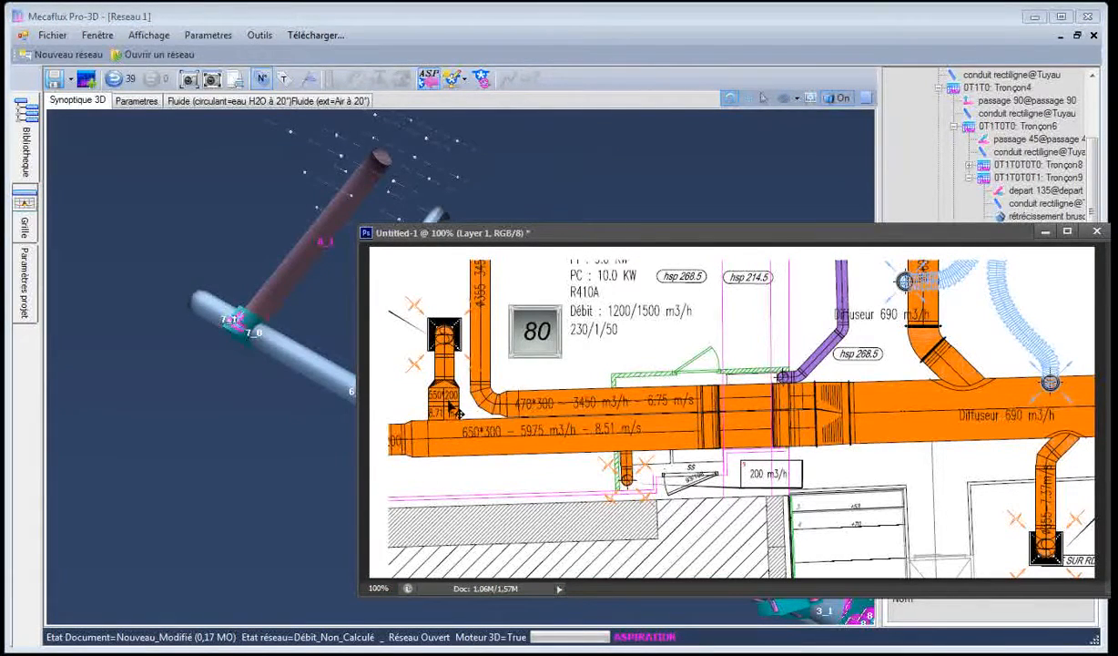
{"action": "left_click", "coordinate": [249, 250]}
{"action": "left_click", "coordinate": [259, 35]}
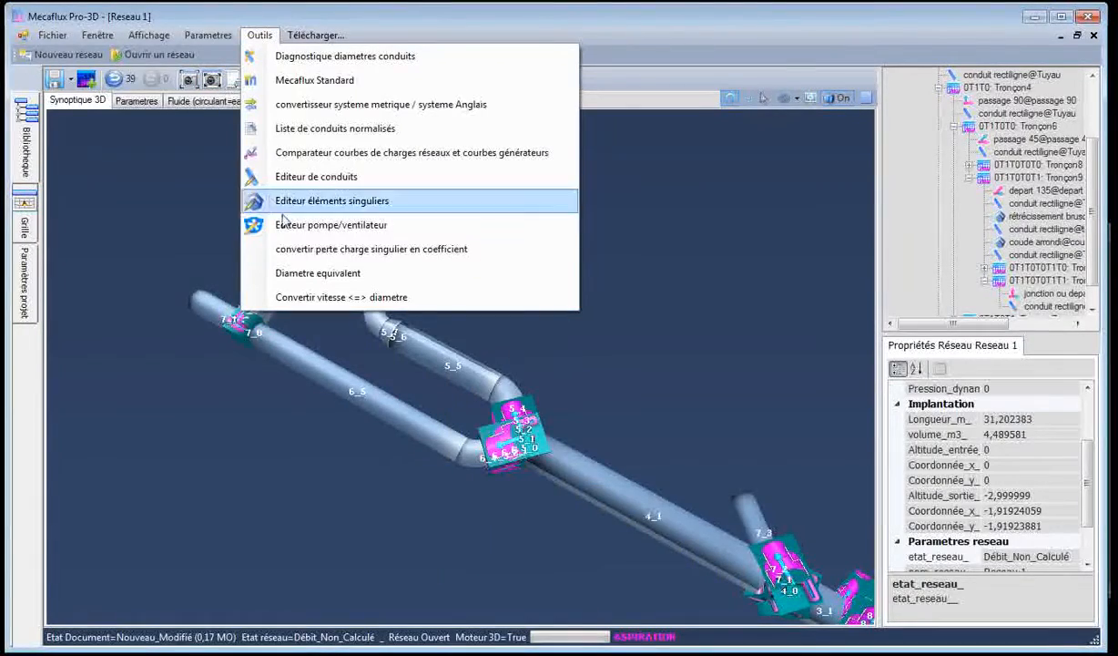
{"action": "left_click", "coordinate": [303, 275]}
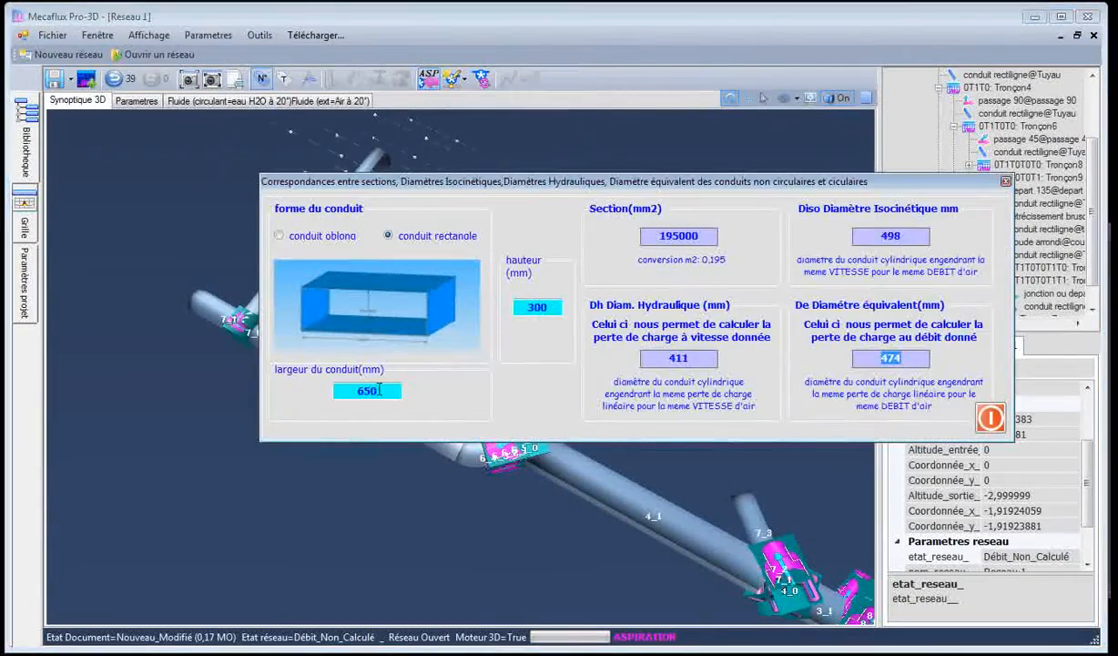
{"action": "left_click_drag", "start_coordinate": [380, 393], "coordinate": [341, 392]}
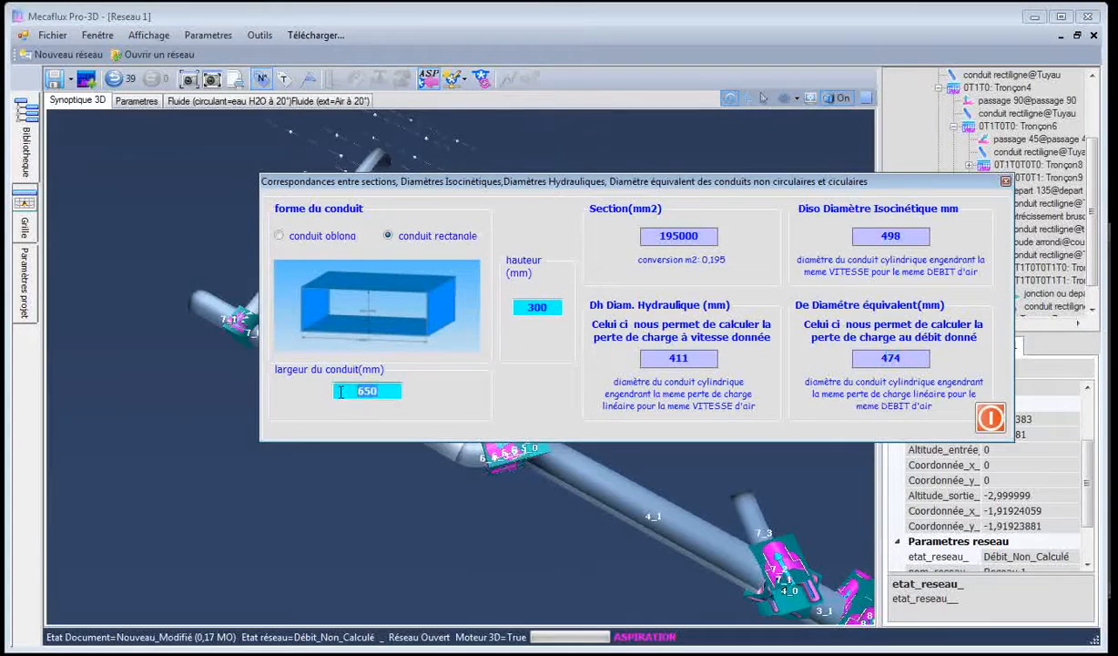
{"action": "type", "text": "5"}
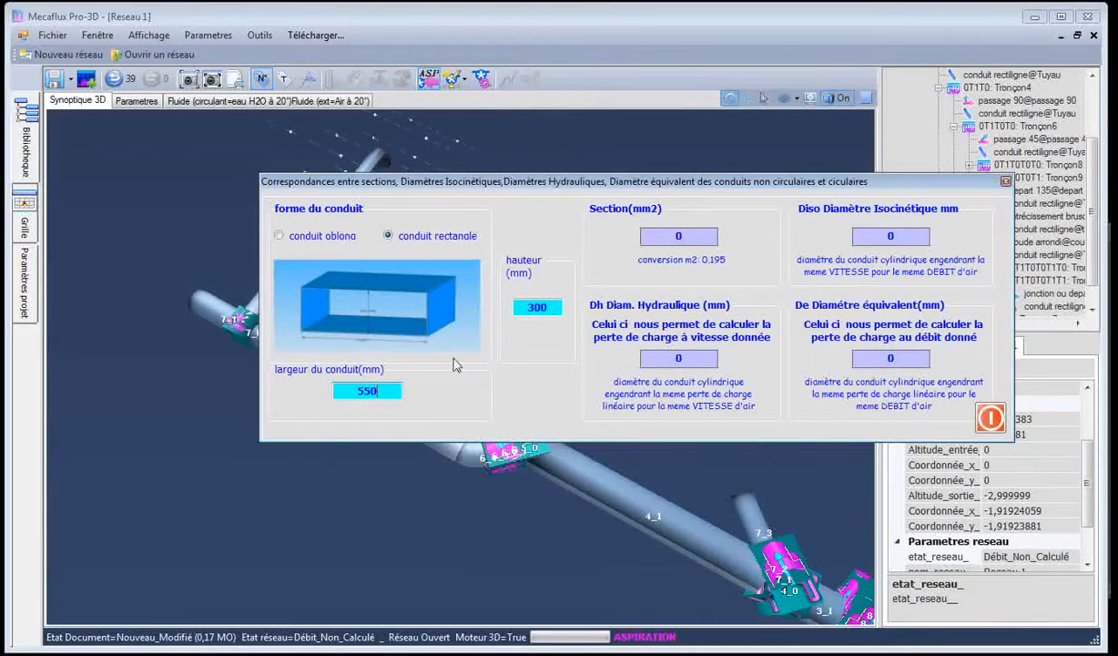
{"action": "type", "text": "200"}
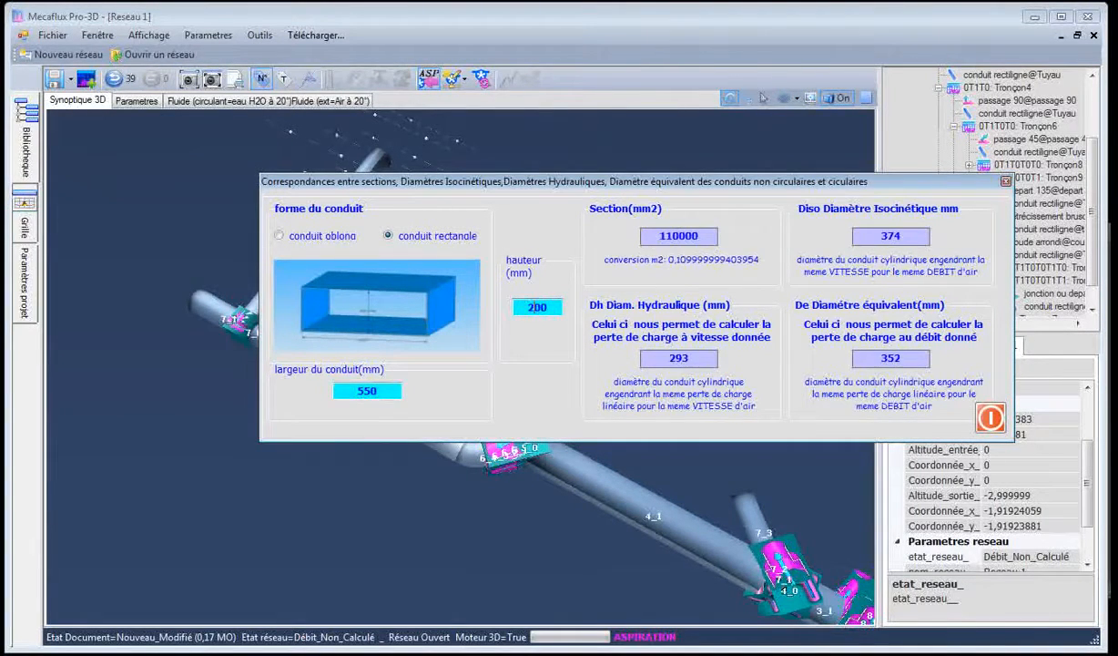
{"action": "left_click_drag", "start_coordinate": [851, 358], "coordinate": [916, 358]}
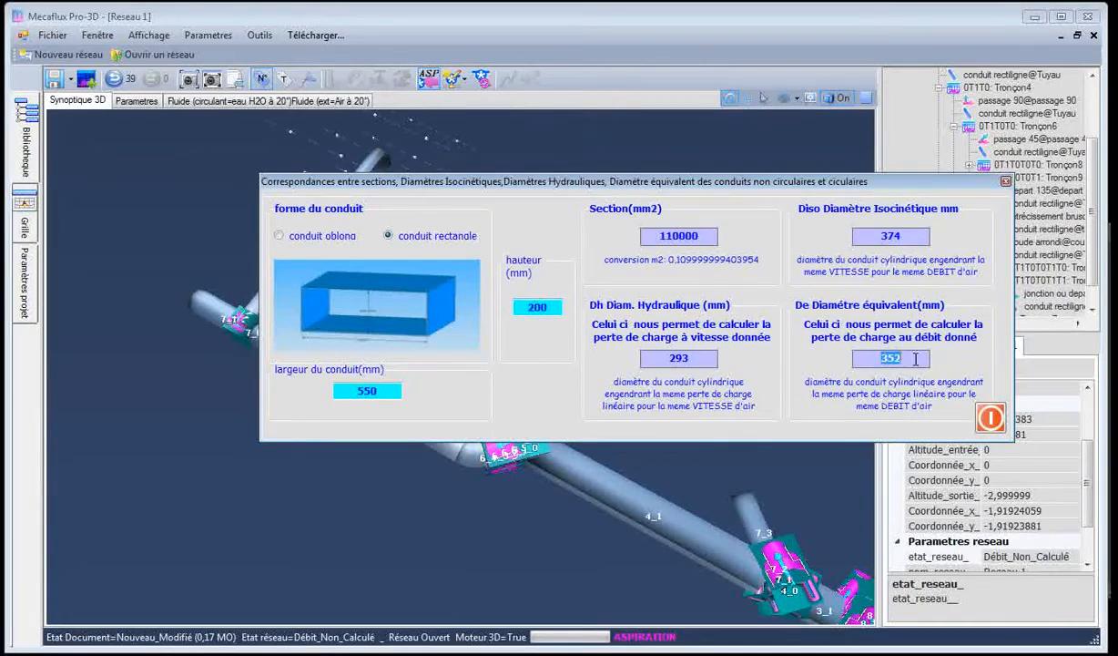
{"action": "left_click", "coordinate": [1005, 182]}
Set the length of straight duct 8_1, the side branch of the 90° separation, to 1 m
{"action": "left_click", "coordinate": [264, 303]}
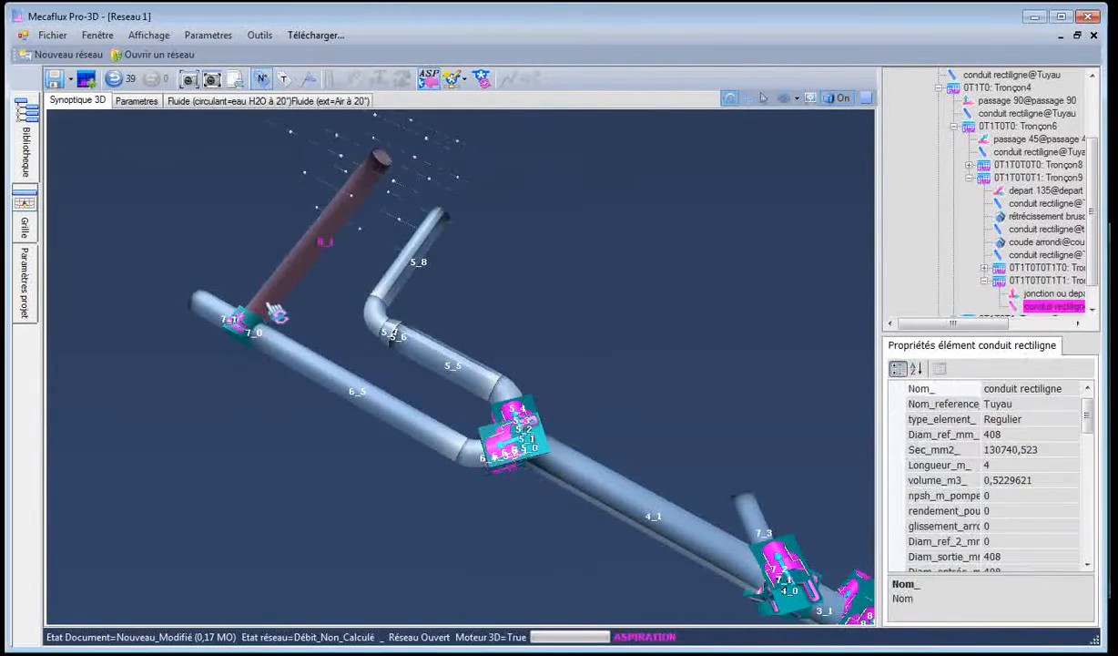
{"action": "right_click", "coordinate": [268, 310]}
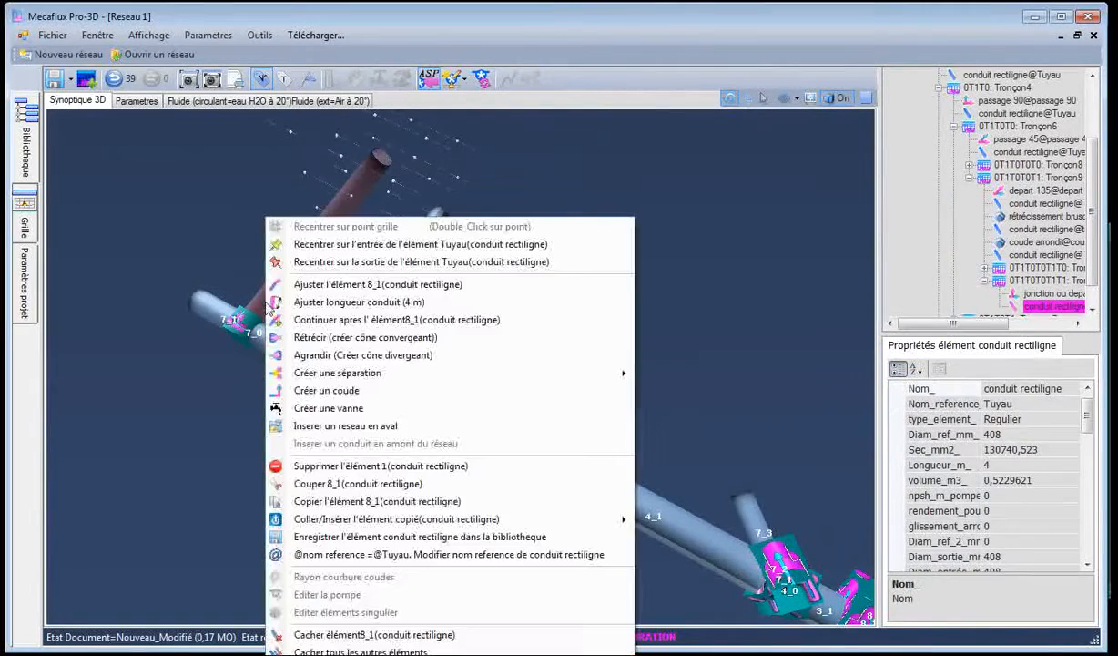
{"action": "left_click", "coordinate": [324, 299]}
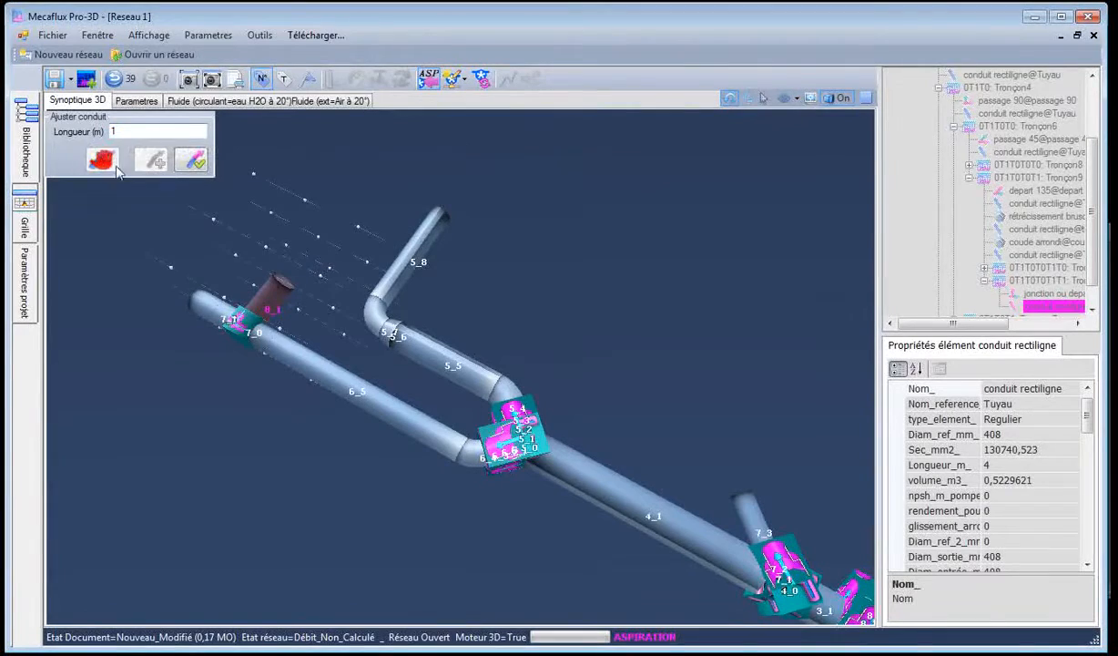
{"action": "left_click", "coordinate": [195, 160]}
Insert an abrupt reduction with a 352 mm outlet diameter at the end of straight duct 8_1, consulting the plan
{"action": "right_click", "coordinate": [277, 290]}
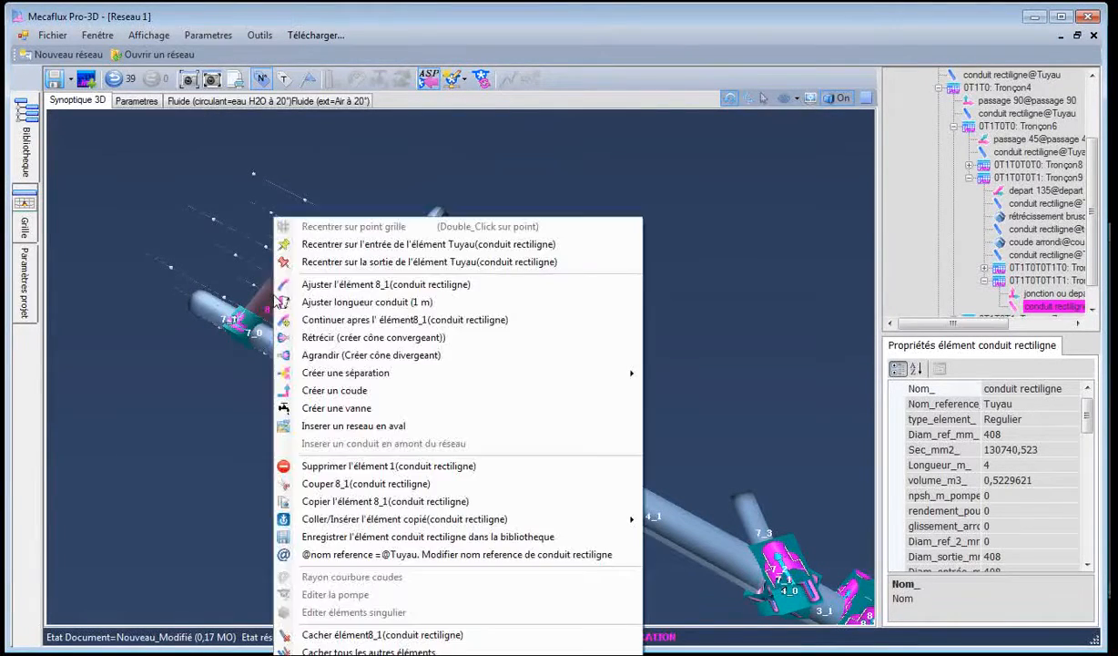
{"action": "left_click", "coordinate": [334, 338]}
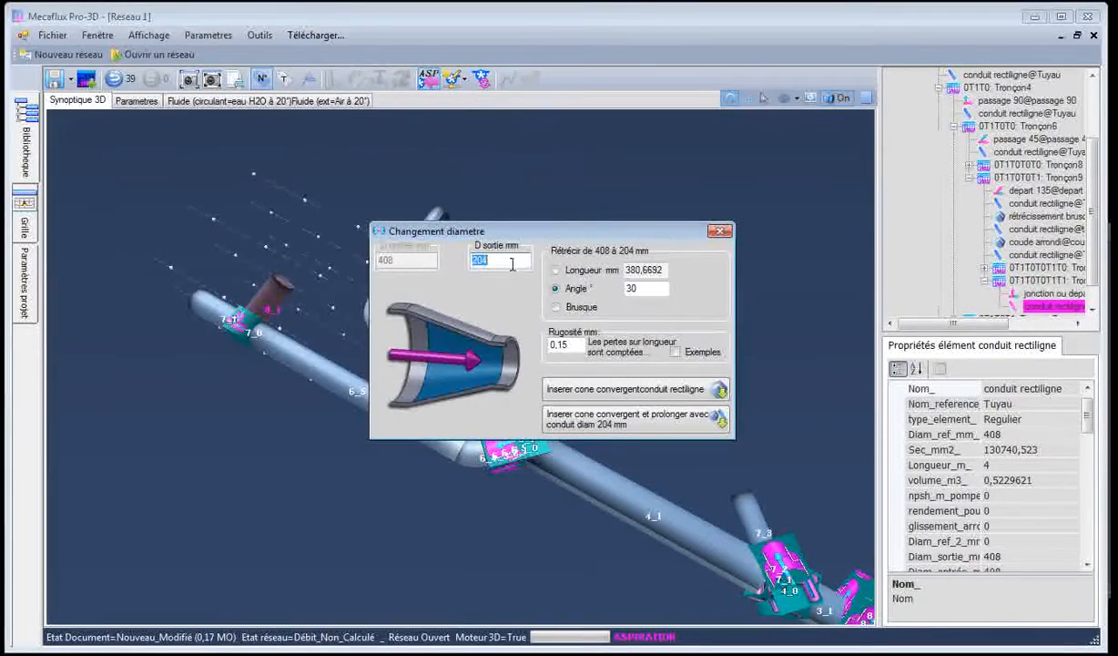
{"action": "type", "text": "352"}
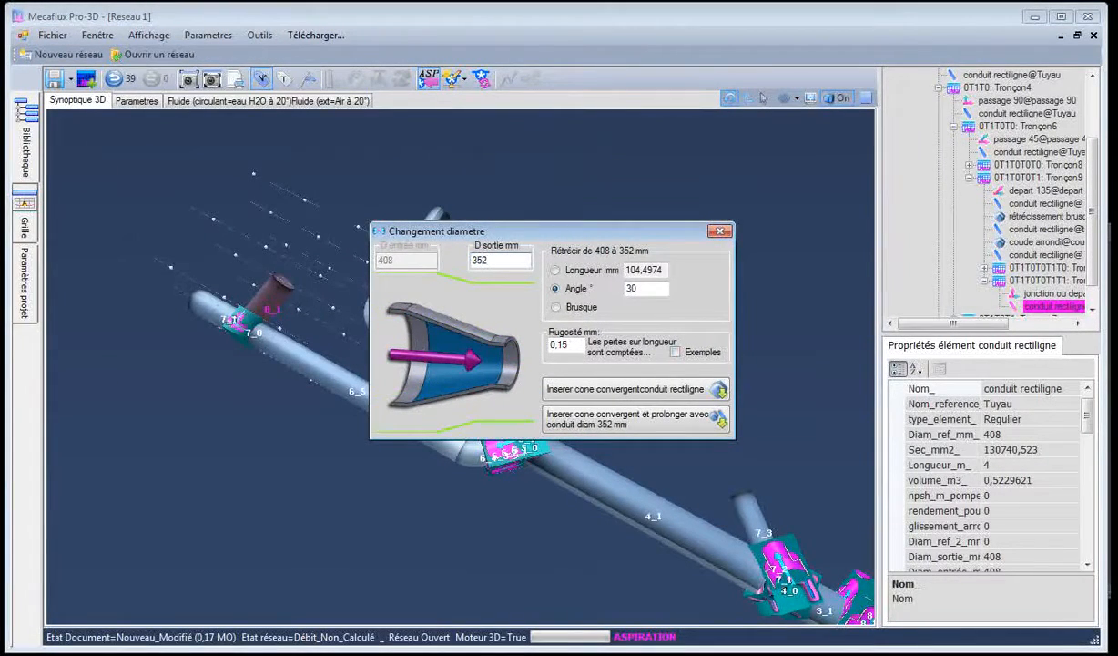
{"action": "key", "text": "alt+Tab"}
{"action": "left_click_drag", "start_coordinate": [794, 236], "coordinate": [923, 376]}
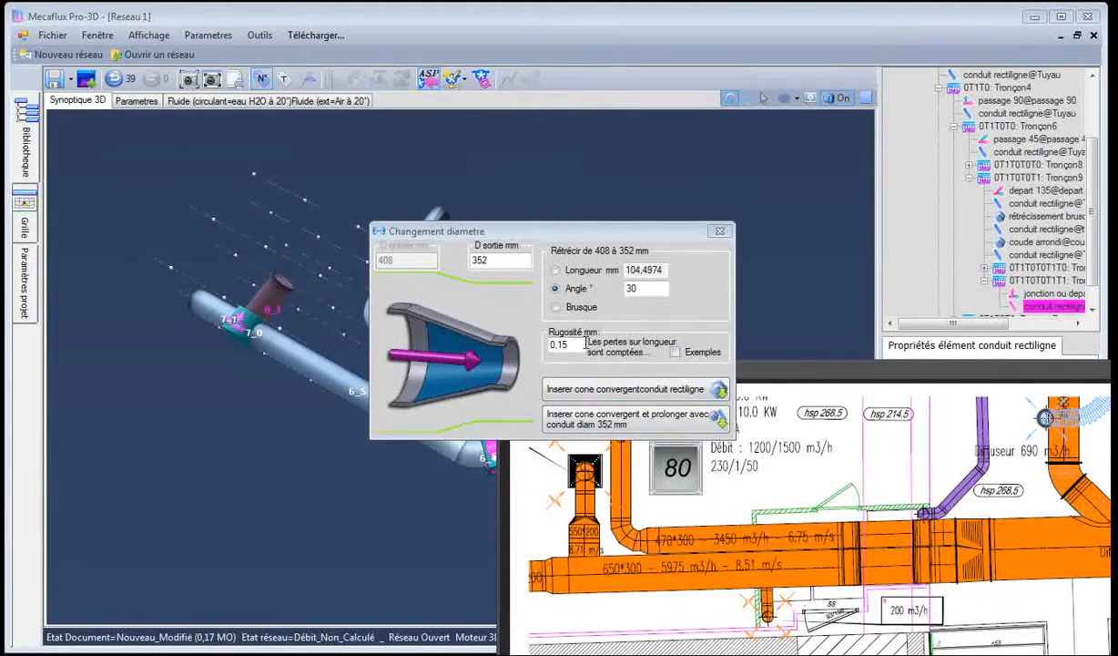
{"action": "left_click", "coordinate": [562, 308]}
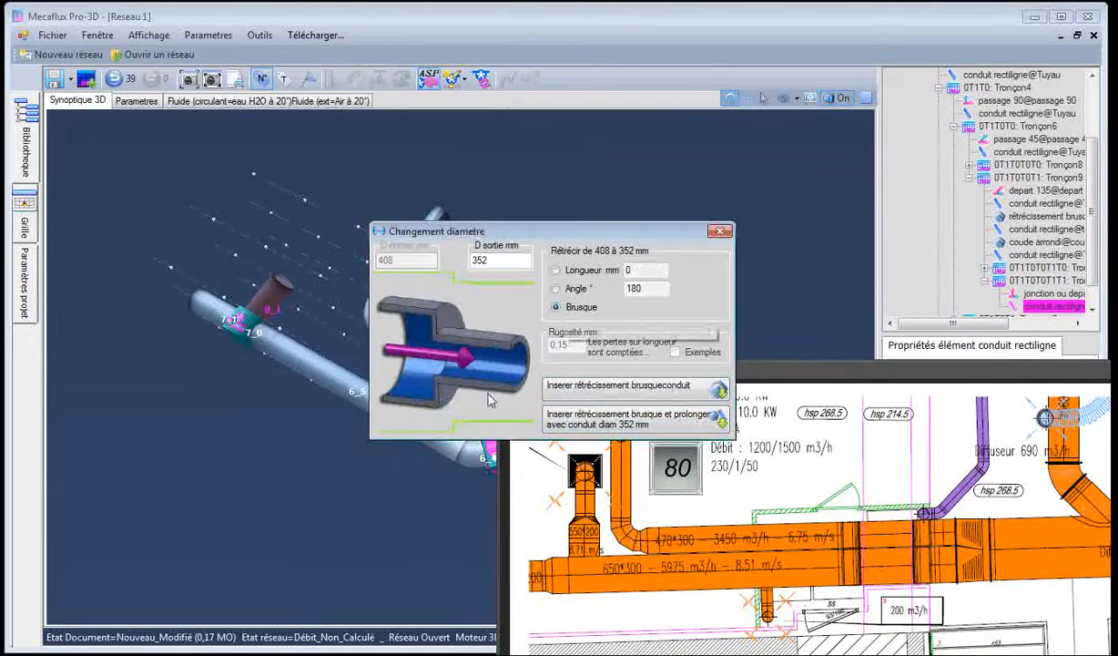
{"action": "left_click", "coordinate": [567, 390]}
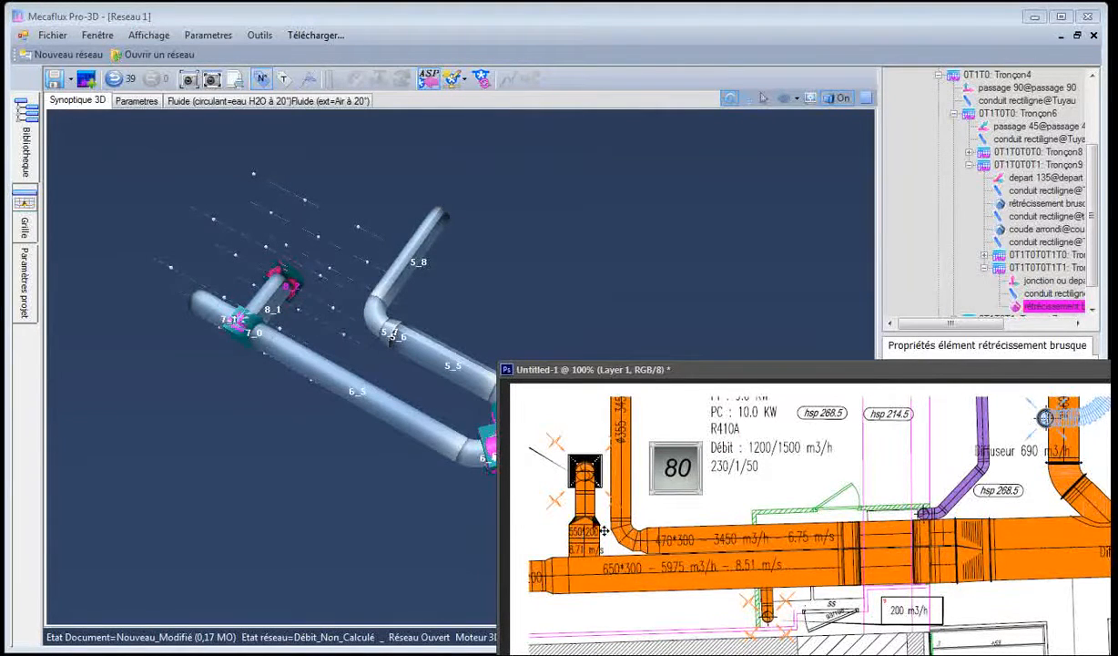
{"action": "left_click", "coordinate": [317, 269]}
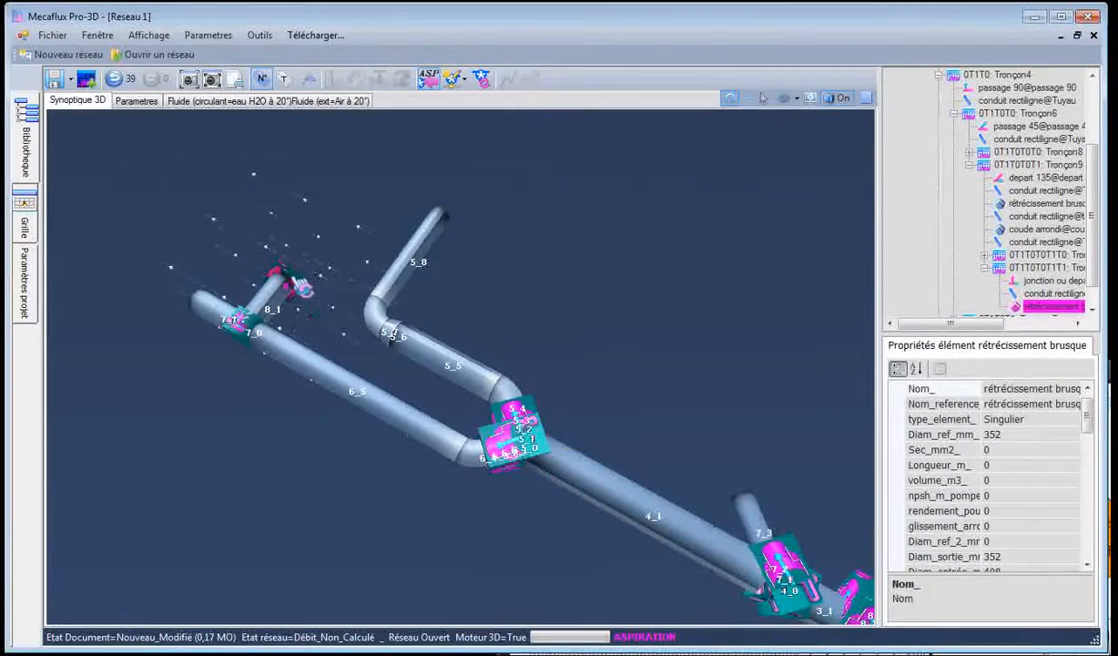
{"action": "scroll", "coordinate": [301, 288], "scroll_direction": "up", "scroll_amount": 5}
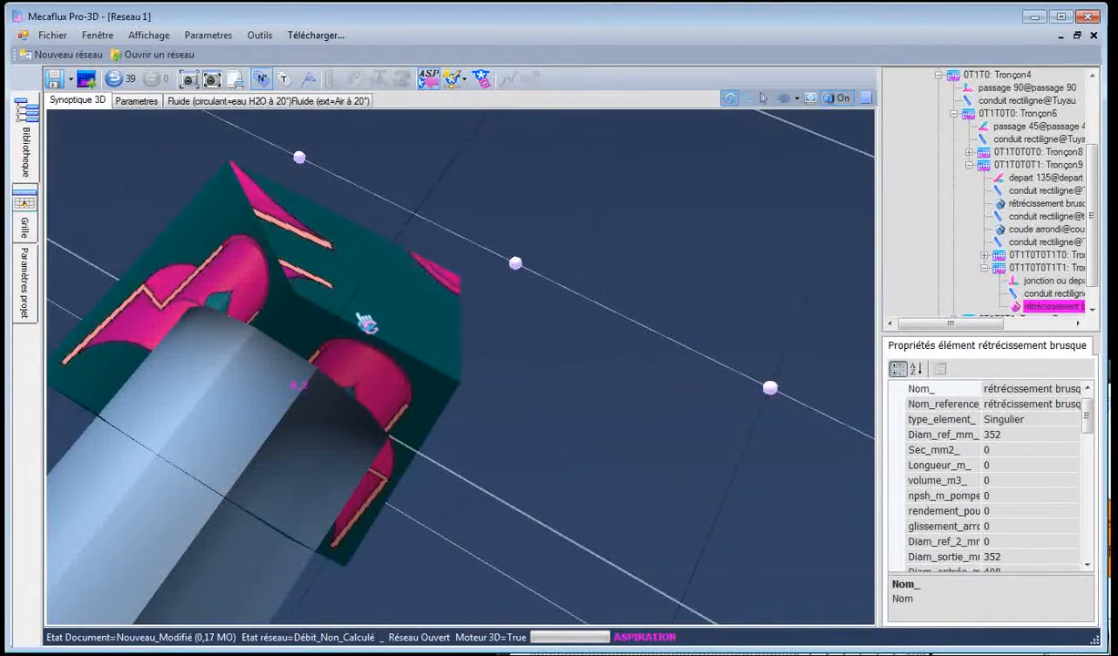
Insert a 30° convergent cone with a 300 mm outlet diameter after abrupt reduction 8_2, extended with a 300 mm straight duct
{"action": "right_click", "coordinate": [359, 316]}
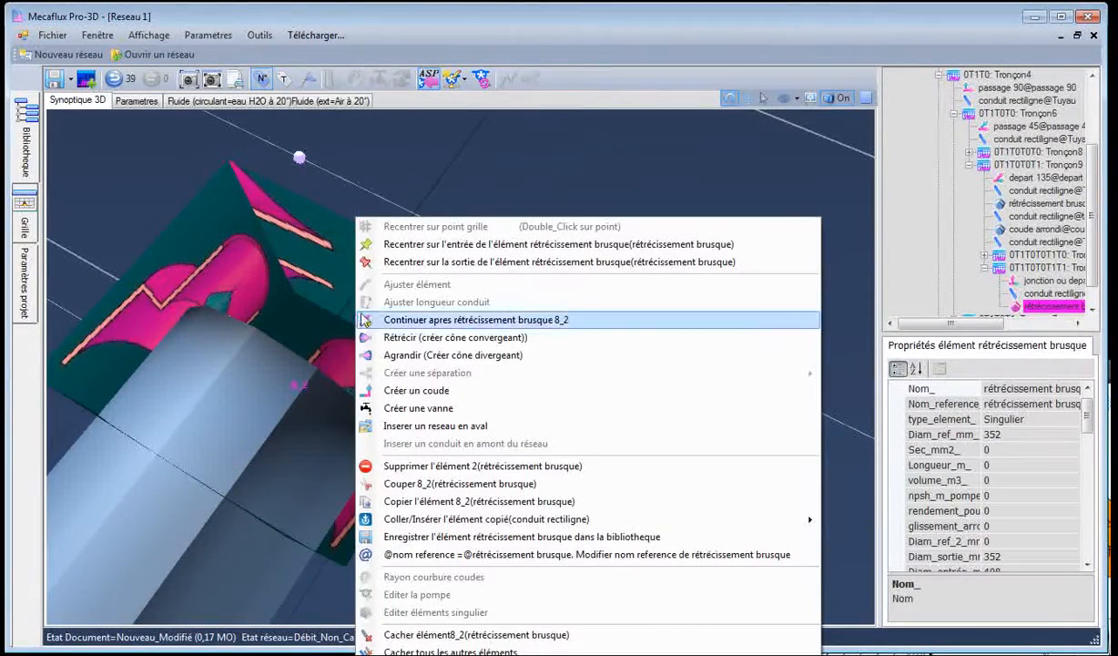
{"action": "left_click", "coordinate": [418, 338]}
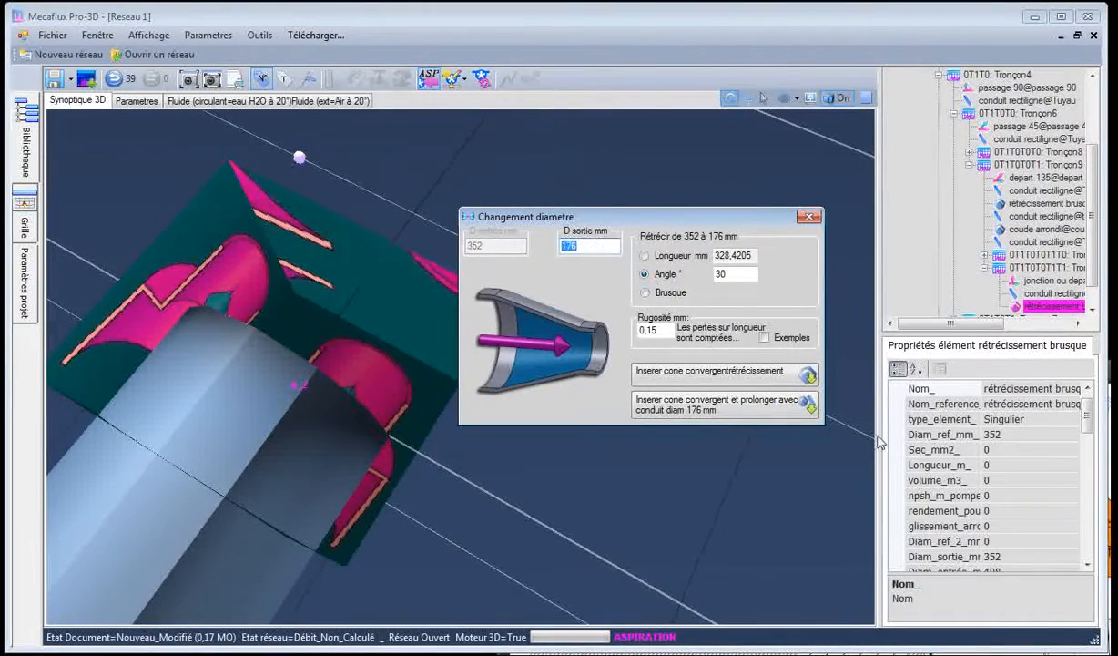
{"action": "key", "text": "alt+Tab"}
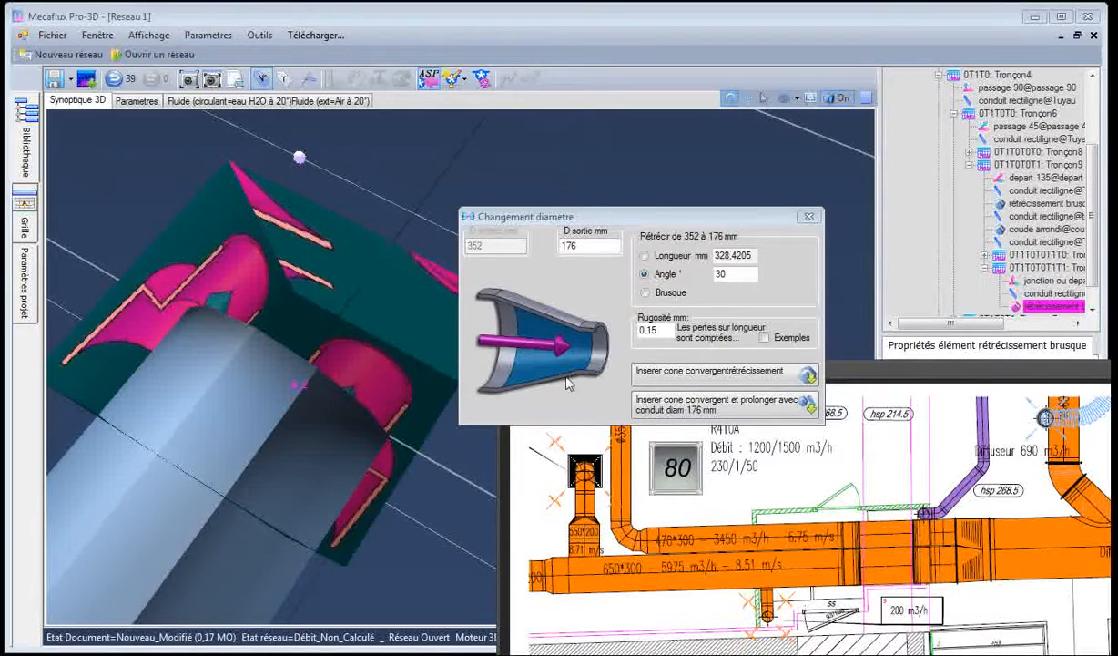
{"action": "left_click_drag", "start_coordinate": [592, 246], "coordinate": [568, 247]}
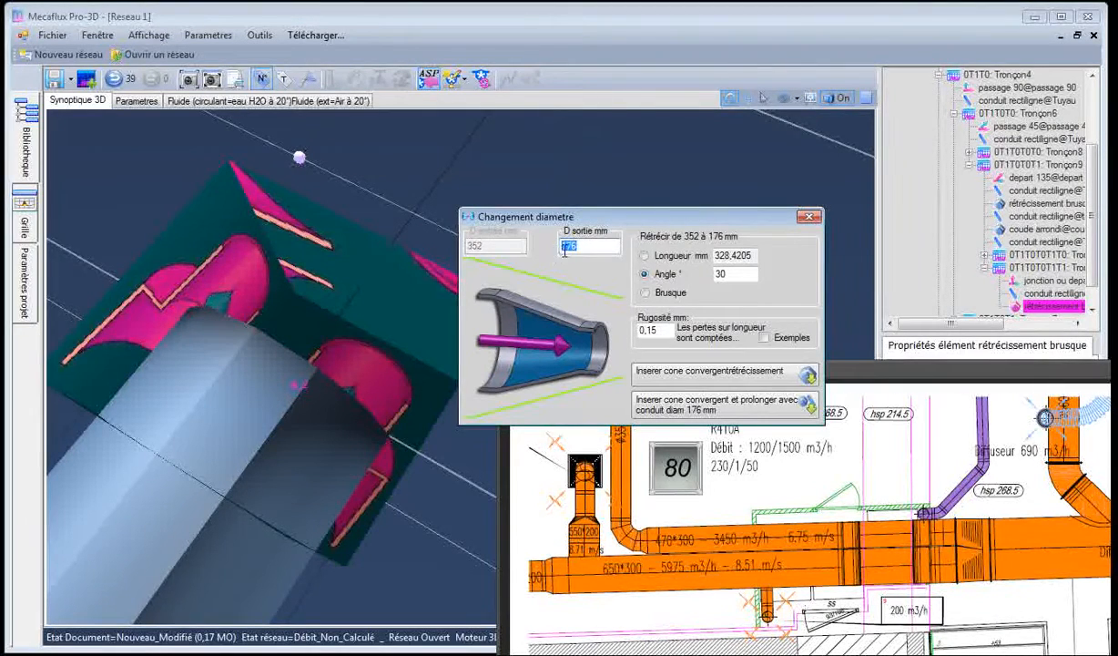
{"action": "type", "text": "300"}
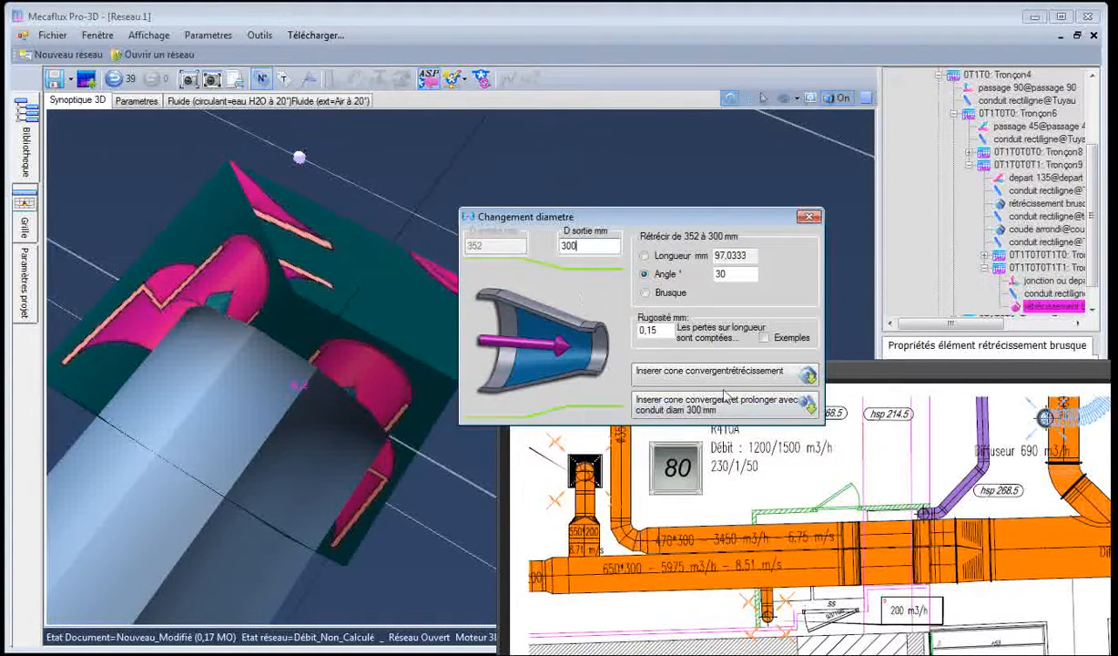
{"action": "left_click", "coordinate": [635, 375]}
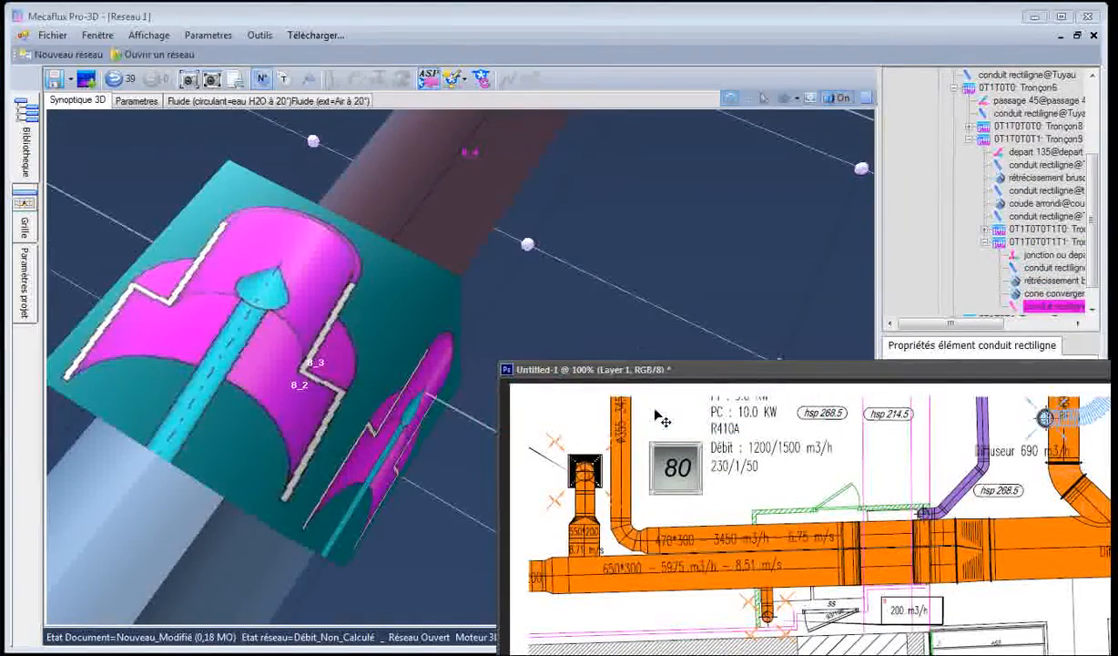
{"action": "left_click", "coordinate": [630, 287]}
{"action": "scroll", "coordinate": [576, 302], "scroll_direction": "down", "scroll_amount": 5}
{"action": "left_click_drag", "start_coordinate": [516, 386], "coordinate": [438, 349]}
{"action": "left_click", "coordinate": [470, 339]}
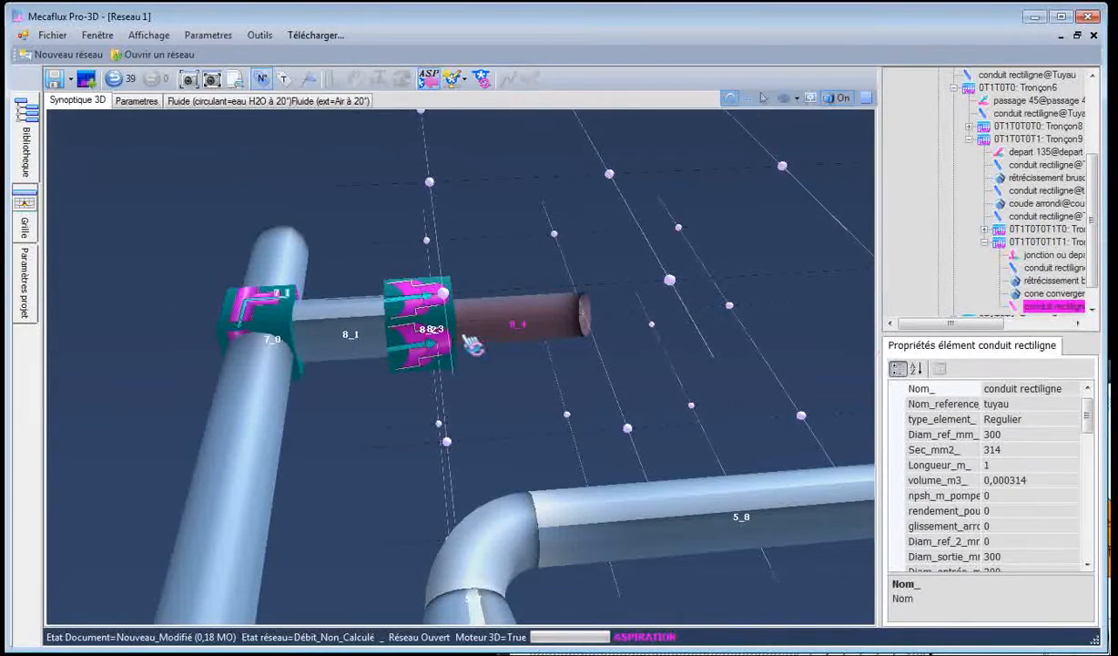
Shorten straight duct 8_1, between the separation and the abrupt reduction, to a length of 0.3 m, consulting the plan
{"action": "left_click", "coordinate": [1047, 293]}
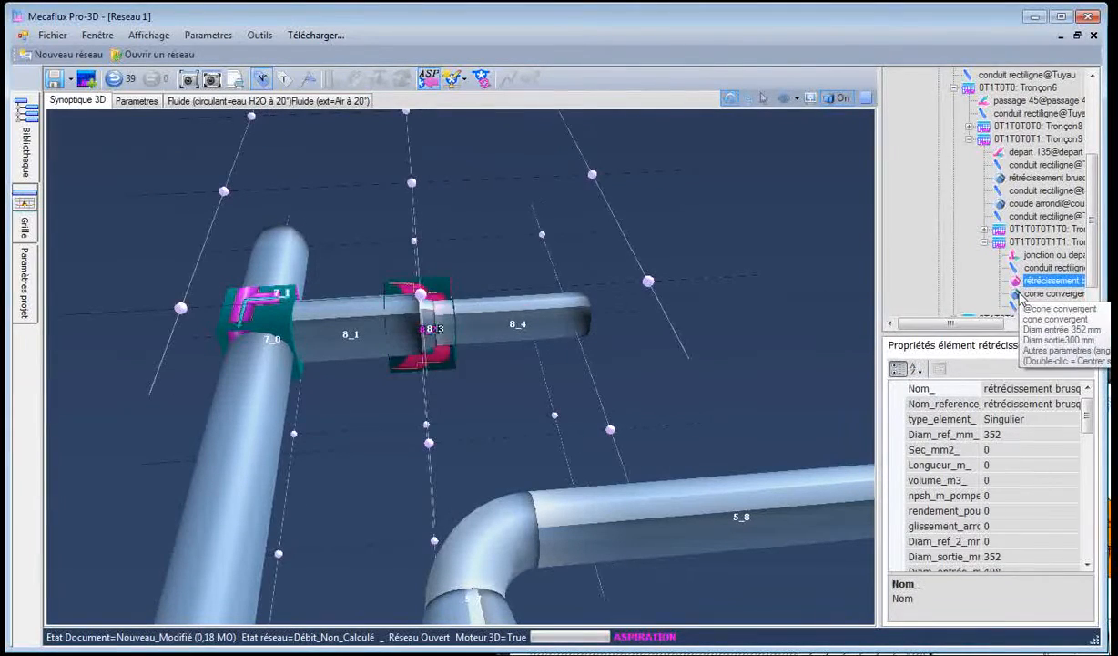
{"action": "mouse_move", "coordinate": [471, 370]}
{"action": "left_mouse_down"}
{"action": "mouse_move", "coordinate": [466, 386]}
{"action": "mouse_move", "coordinate": [472, 375]}
{"action": "left_mouse_up"}
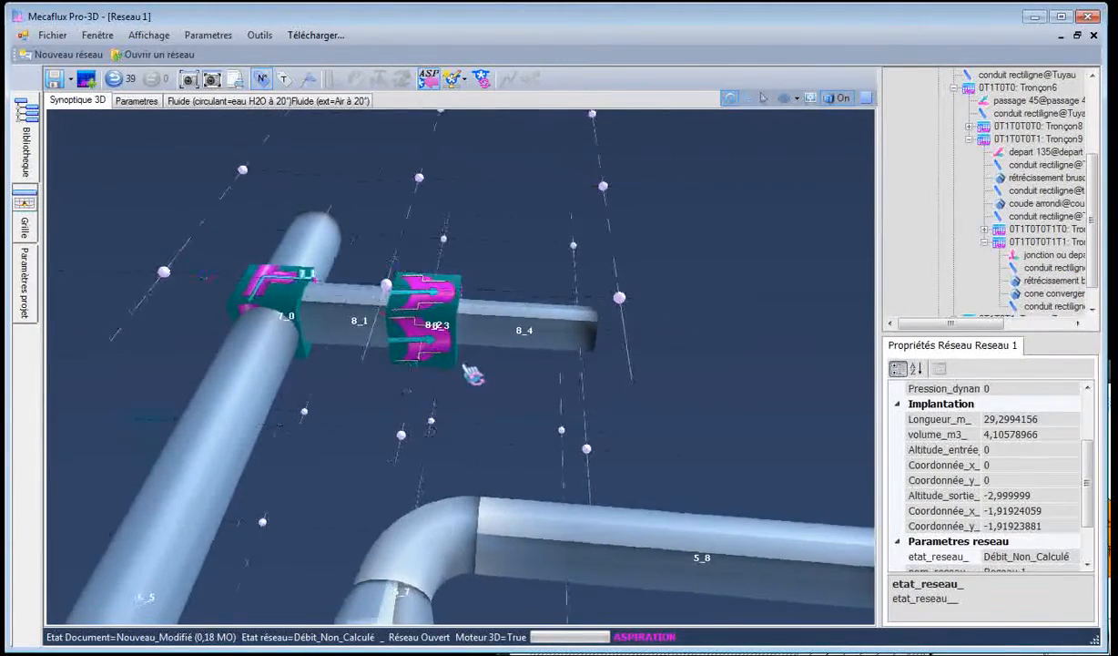
{"action": "left_click", "coordinate": [319, 326]}
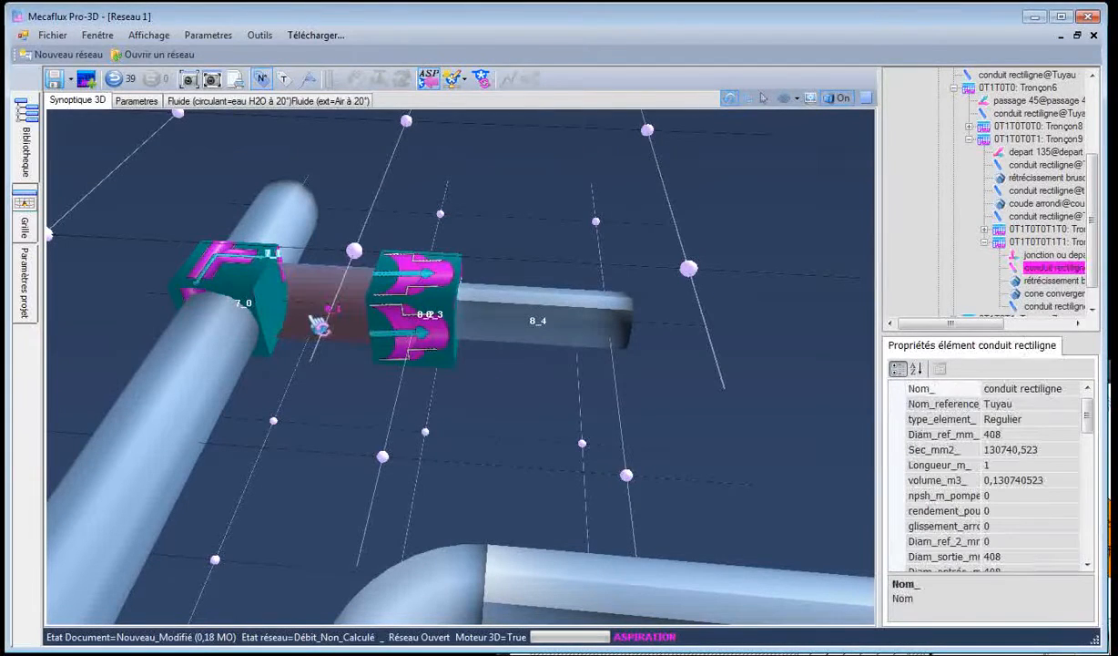
{"action": "left_click", "coordinate": [1033, 283]}
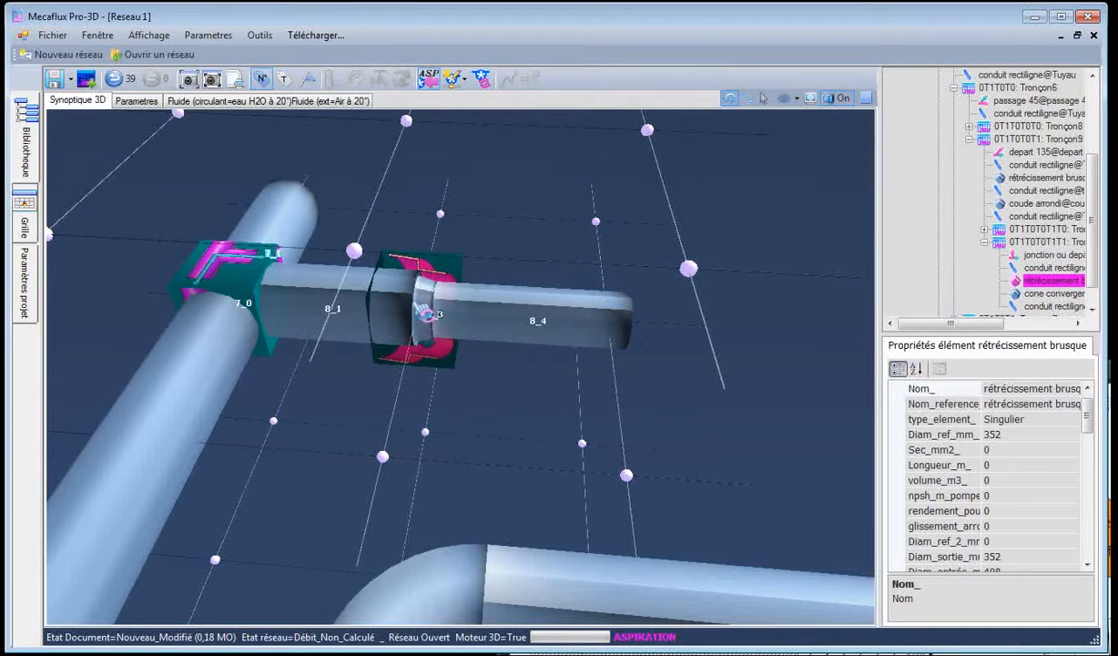
{"action": "left_click", "coordinate": [333, 315]}
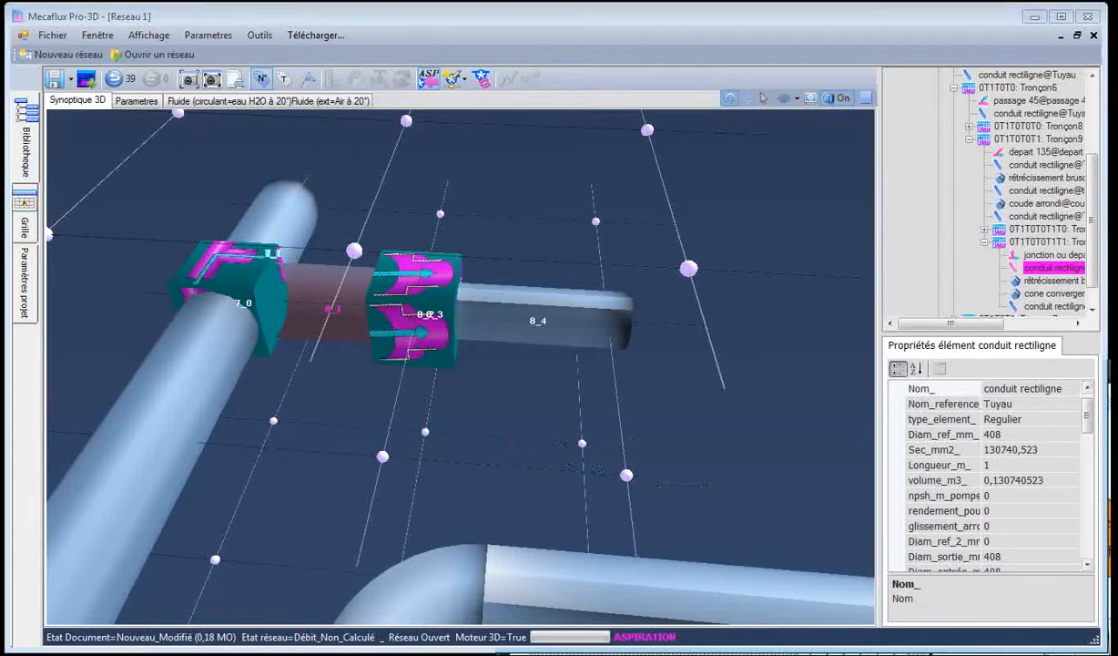
{"action": "key", "text": "alt+Tab"}
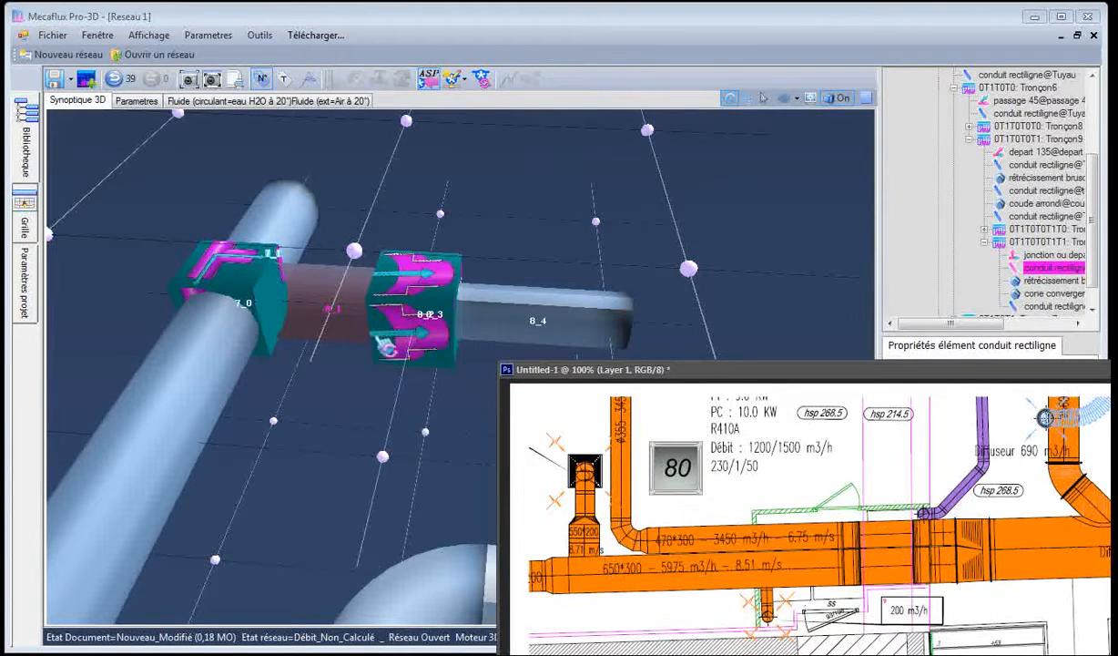
{"action": "left_click", "coordinate": [343, 307]}
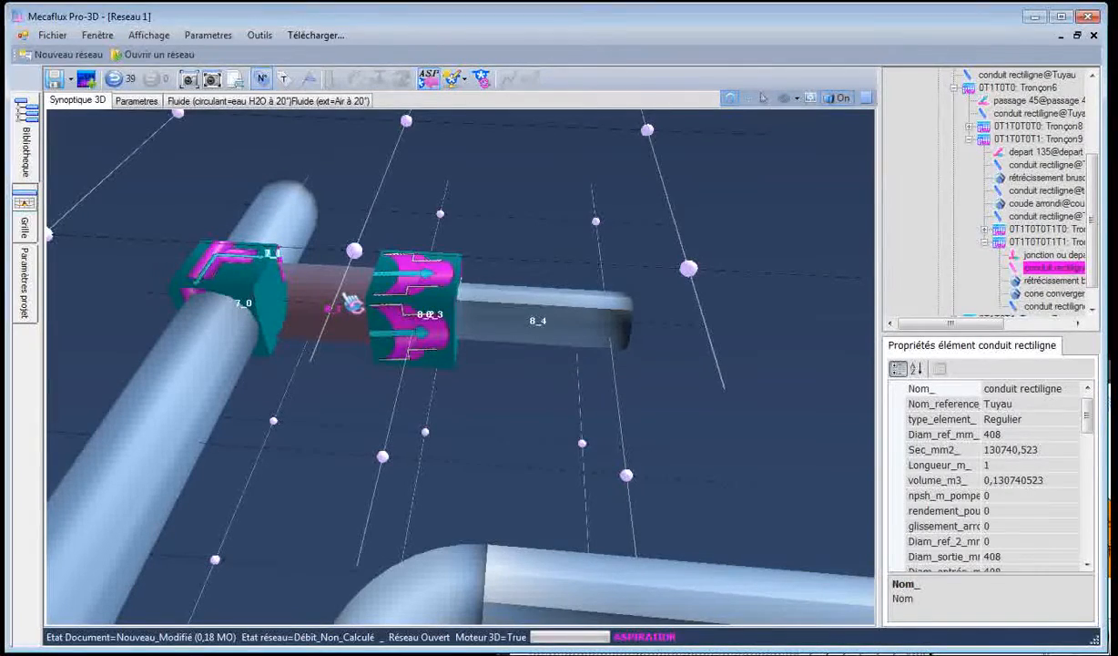
{"action": "right_click", "coordinate": [351, 303]}
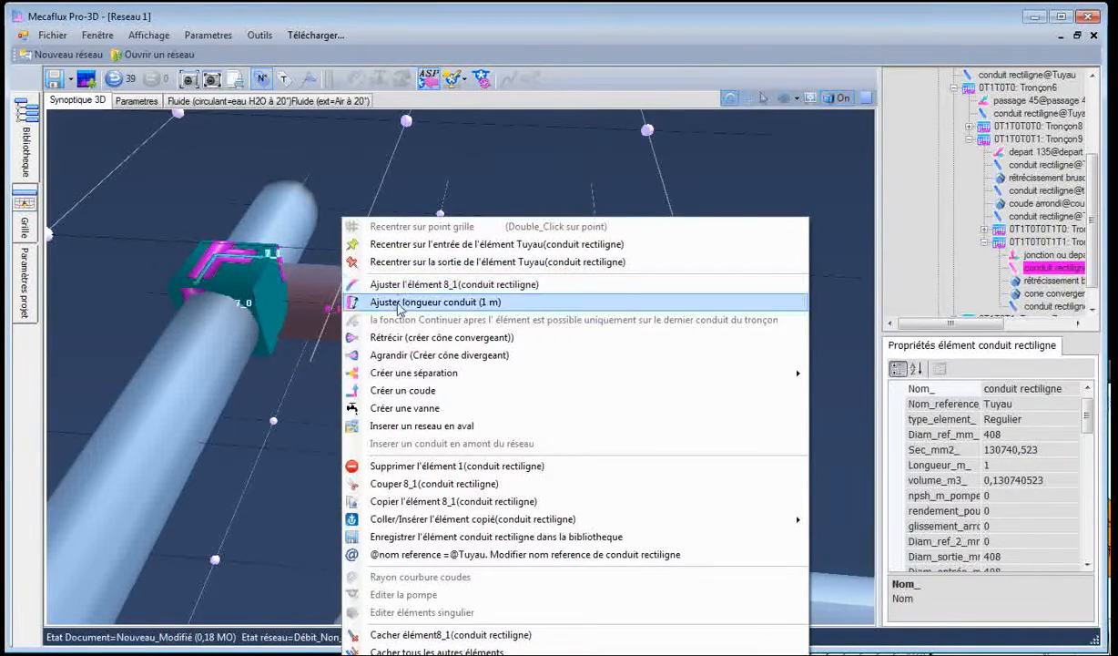
{"action": "left_click", "coordinate": [394, 301]}
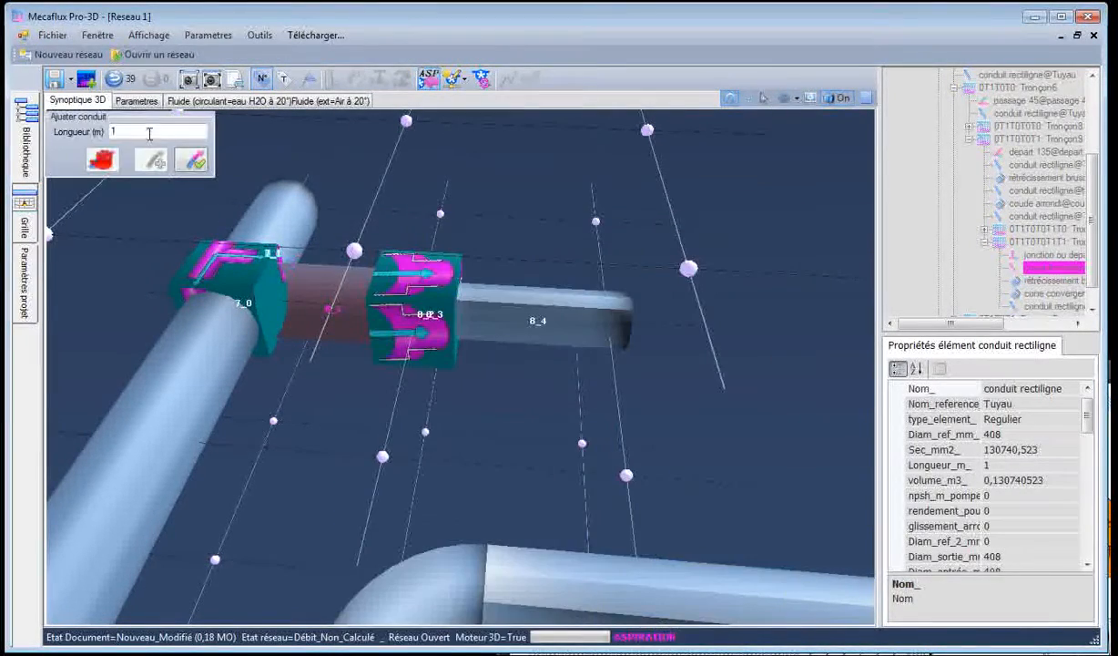
{"action": "left_click_drag", "start_coordinate": [148, 133], "coordinate": [55, 143]}
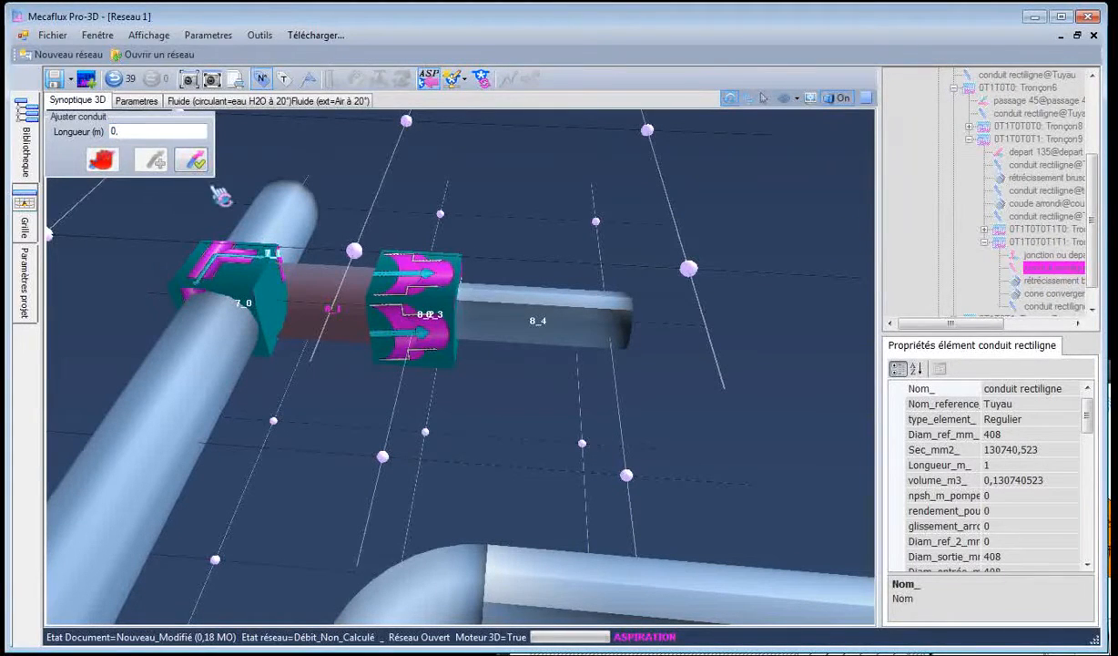
{"action": "type", "text": "2"}
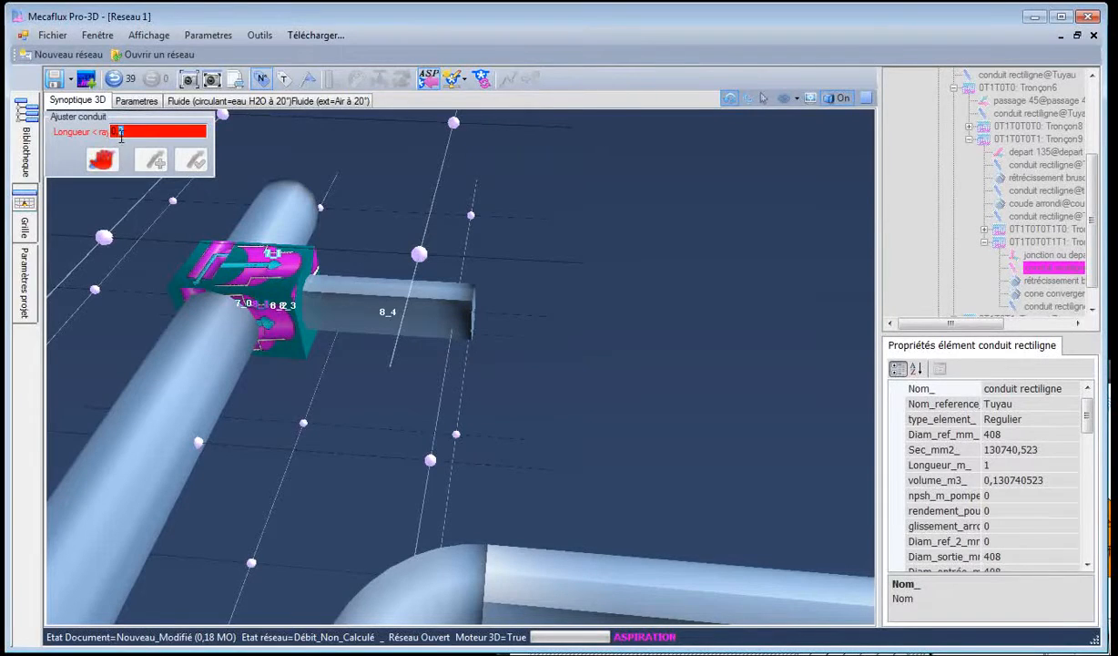
{"action": "type", "text": "0.3"}
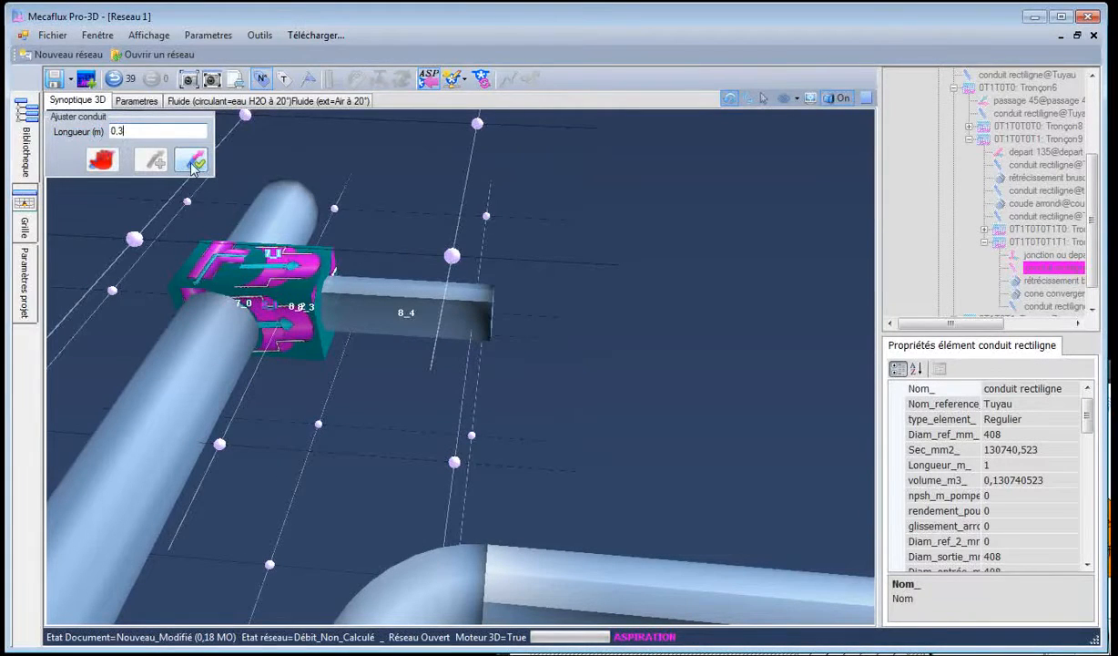
{"action": "left_click", "coordinate": [194, 164]}
{"action": "left_click_drag", "start_coordinate": [381, 240], "coordinate": [489, 313]}
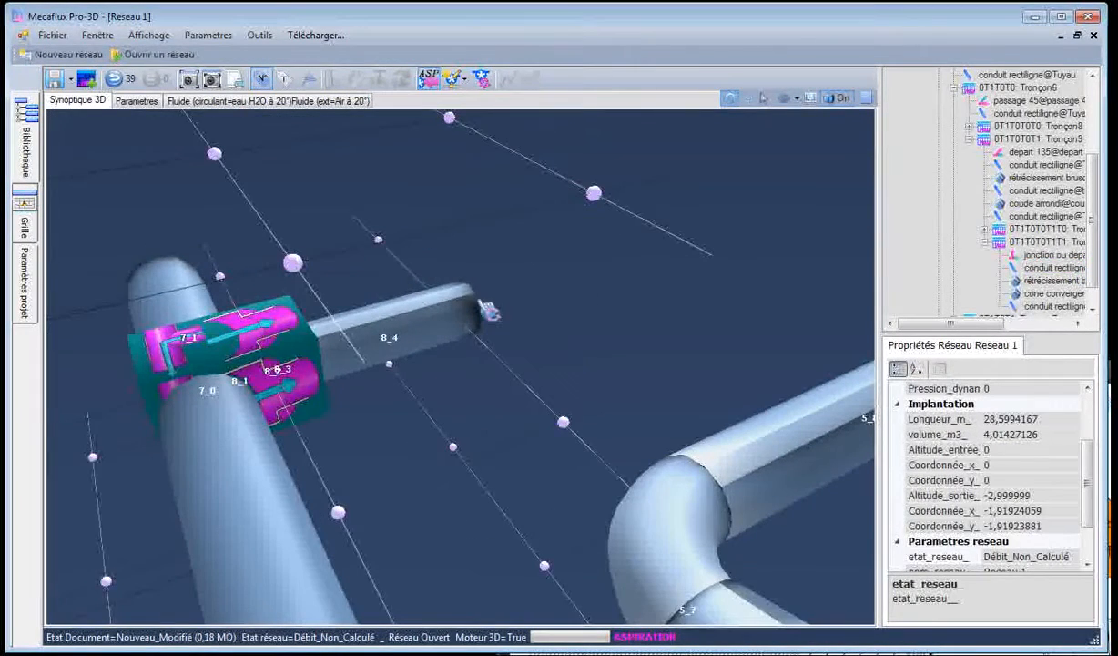
Delete the 300 mm straight duct and the convergent cone that follow abrupt reduction 8_2
{"action": "key", "text": "alt+Tab"}
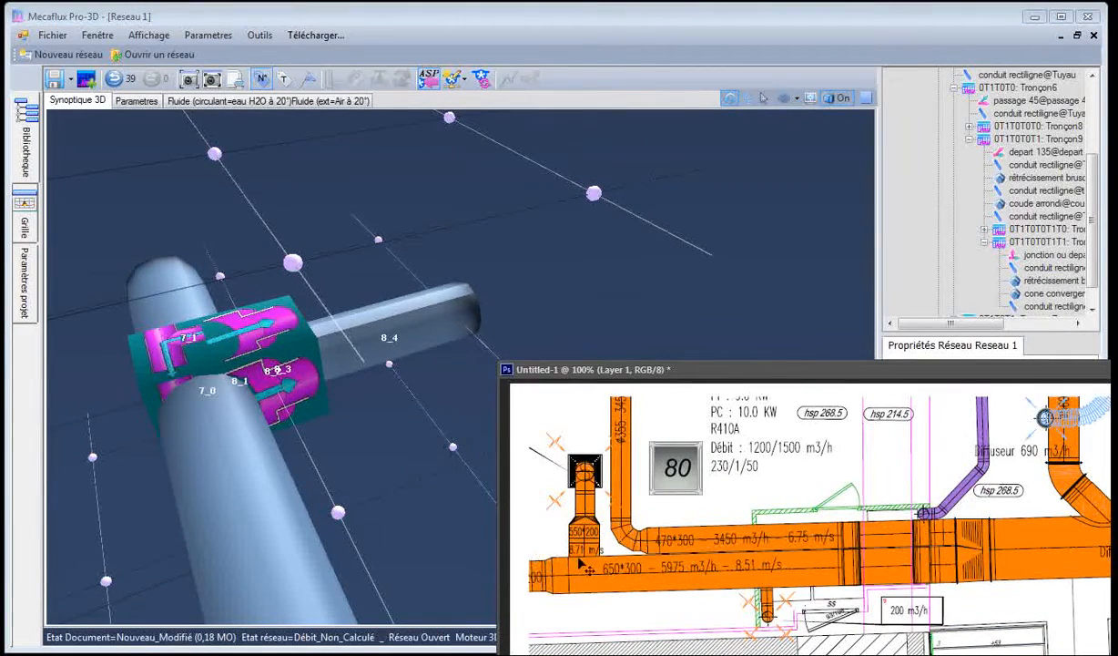
{"action": "left_click", "coordinate": [343, 354]}
{"action": "left_click", "coordinate": [314, 380]}
{"action": "left_click", "coordinate": [357, 362]}
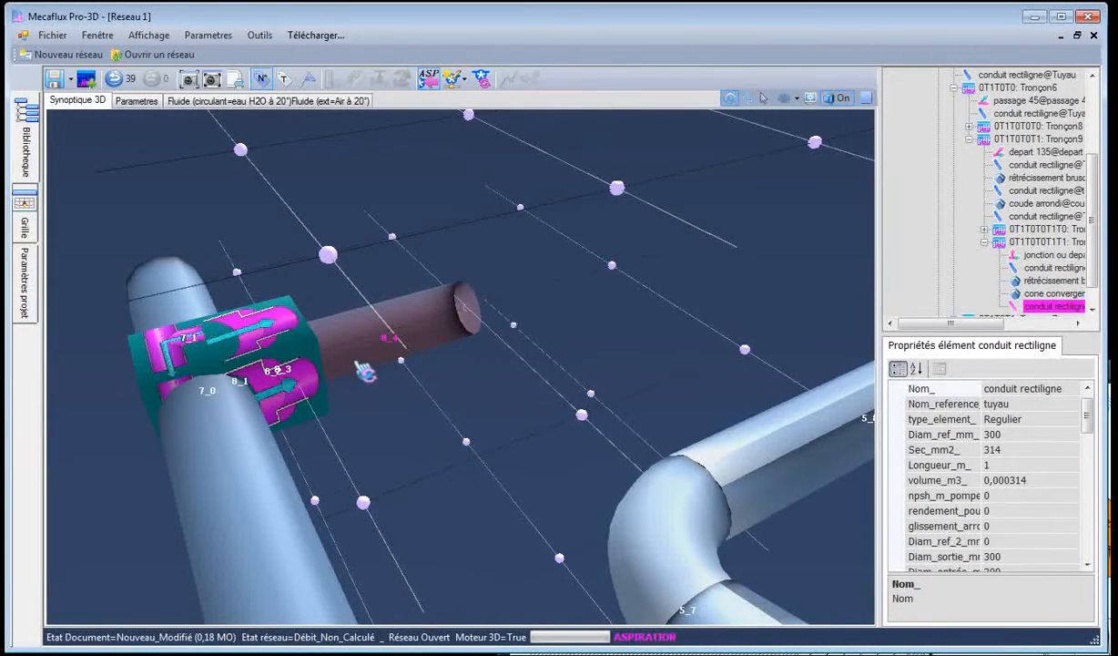
{"action": "key", "text": "Delete"}
{"action": "left_click", "coordinate": [314, 373]}
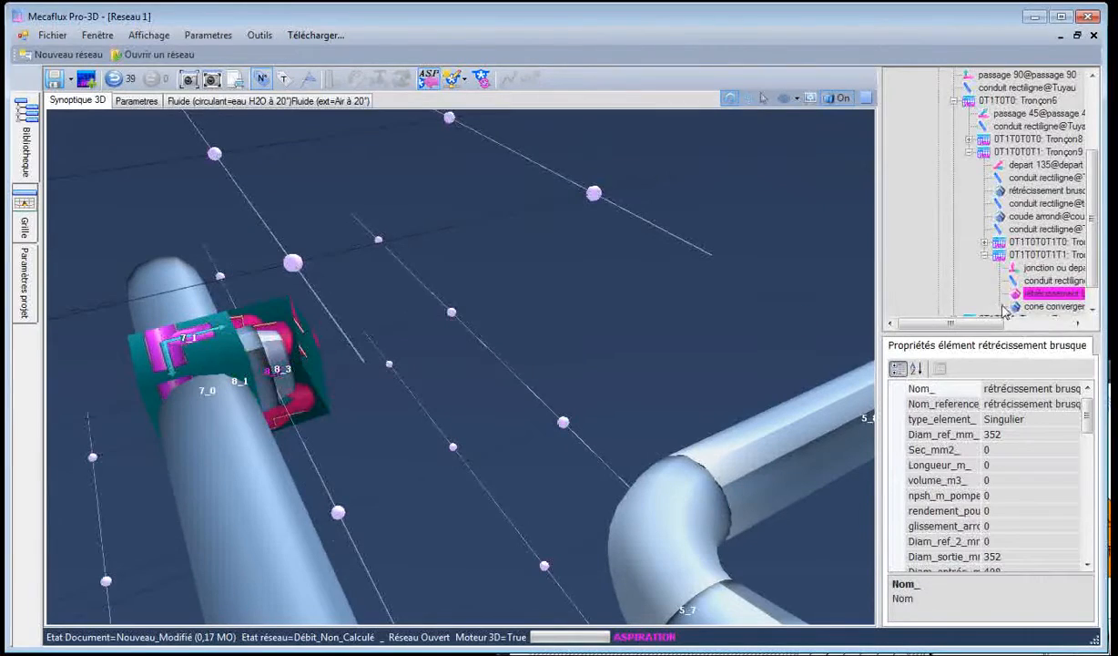
{"action": "left_click", "coordinate": [1038, 307]}
{"action": "key", "text": "Delete"}
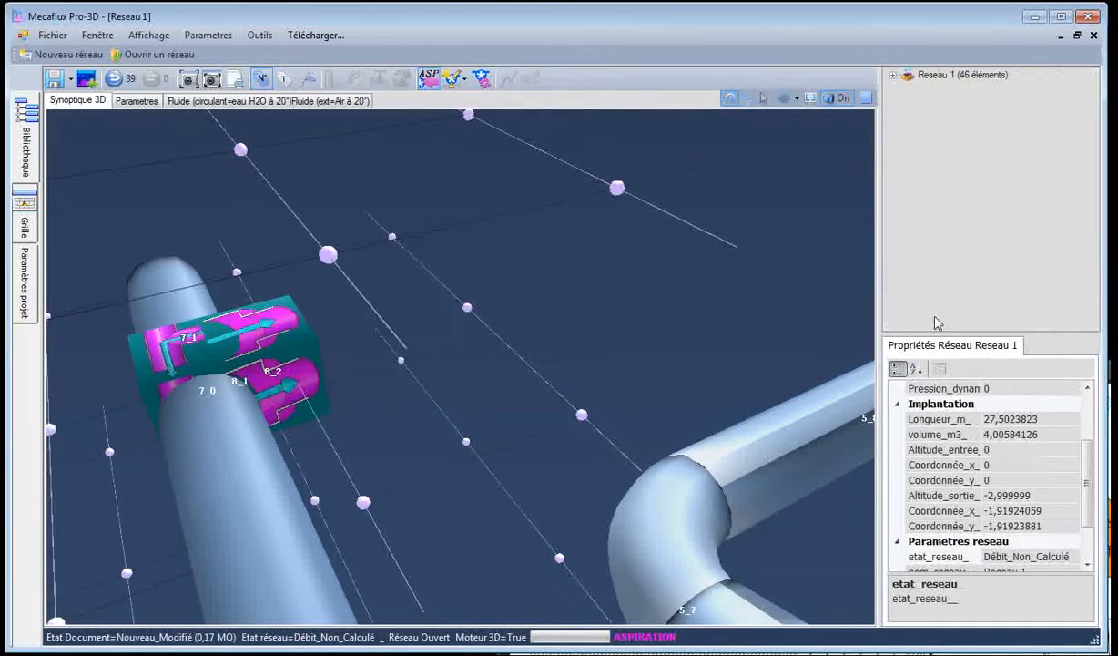
Continue after abrupt reduction 8_2 with an in-line straight duct 0.6 m long, ending at X -11,7128, Y 0,3562, altitude 0
{"action": "left_click", "coordinate": [312, 371]}
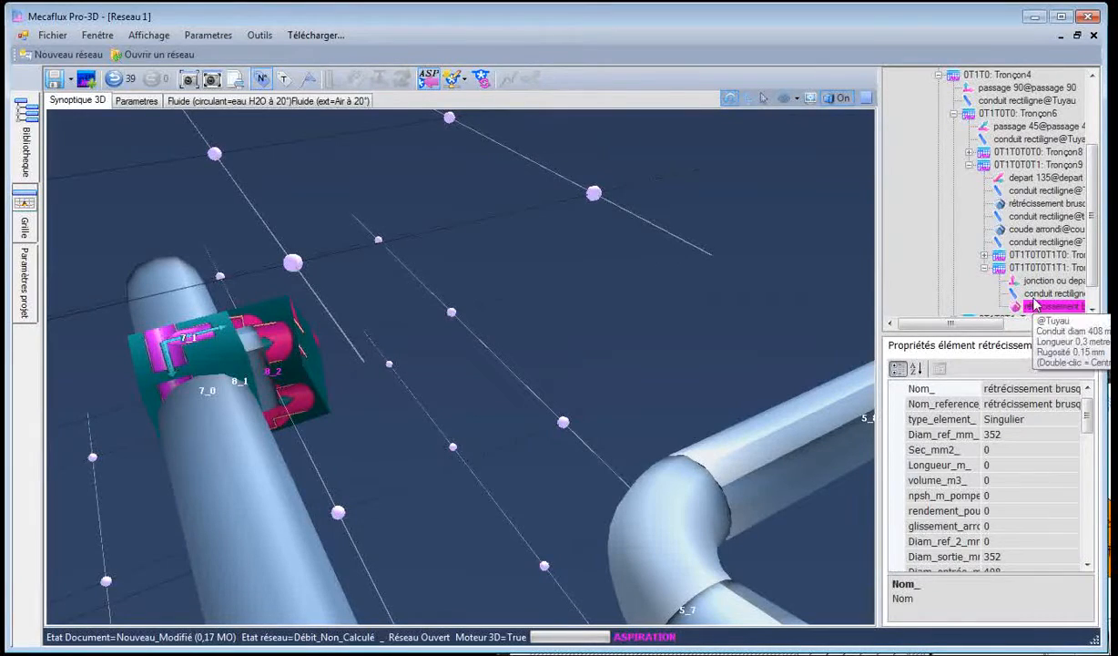
{"action": "right_click", "coordinate": [293, 364]}
{"action": "left_click", "coordinate": [395, 319]}
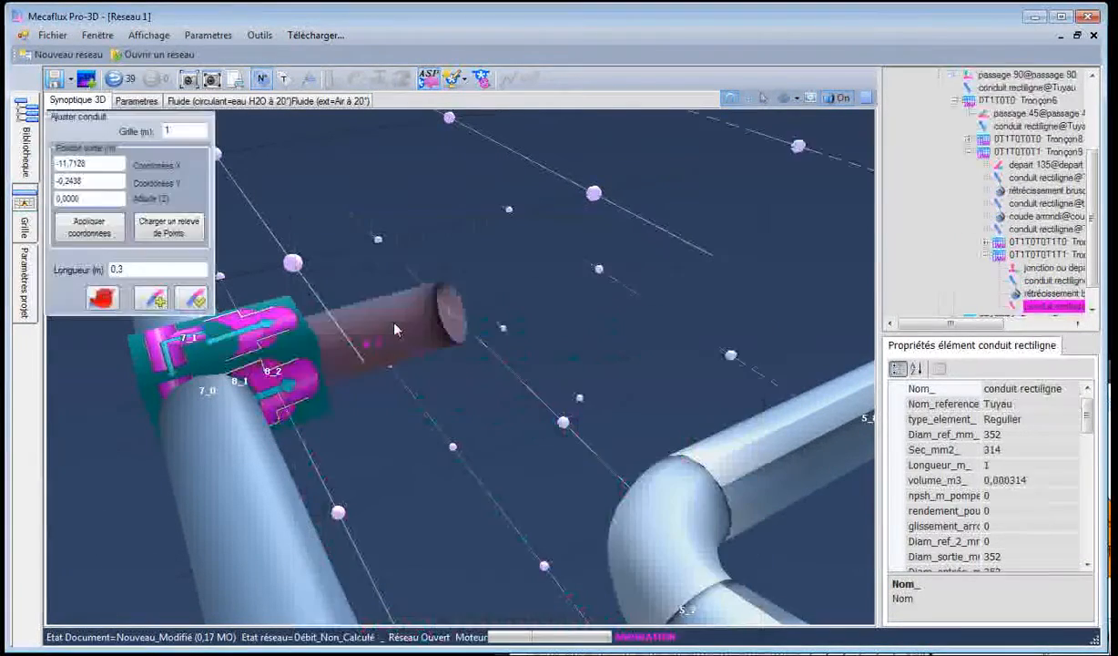
{"action": "left_click", "coordinate": [377, 308]}
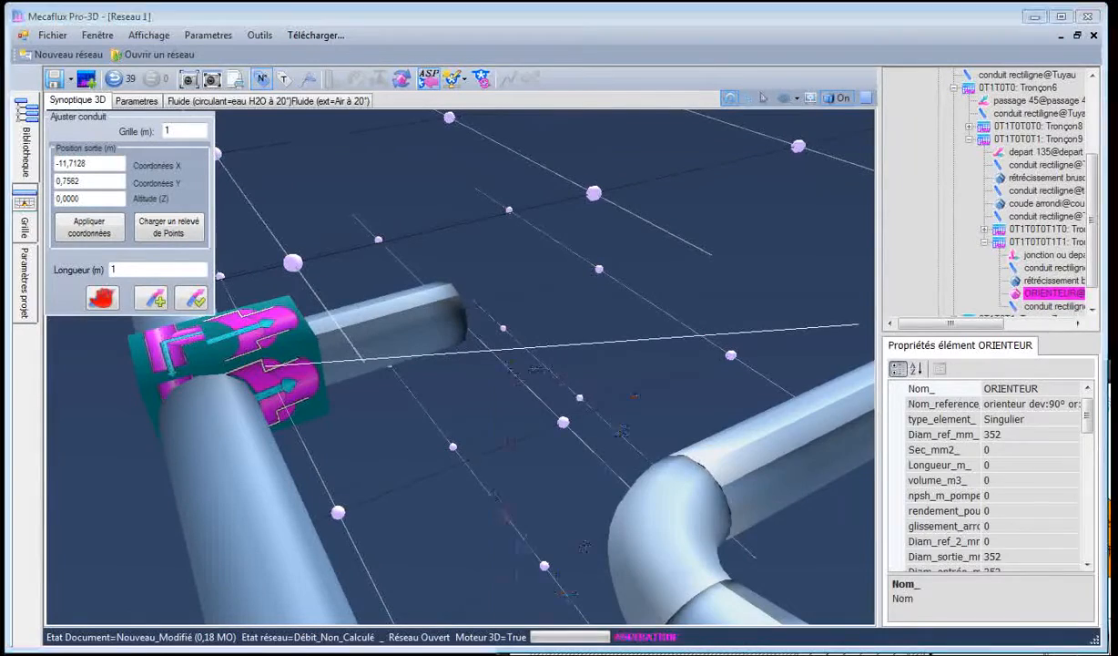
{"action": "key", "text": "alt+Tab"}
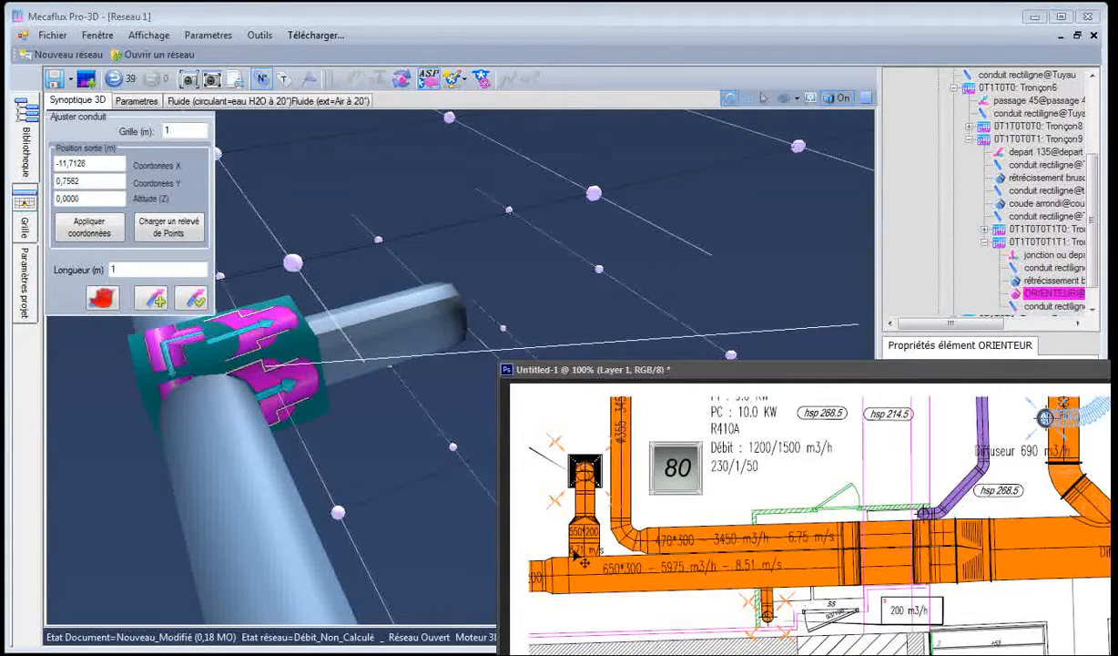
{"action": "left_click", "coordinate": [414, 466]}
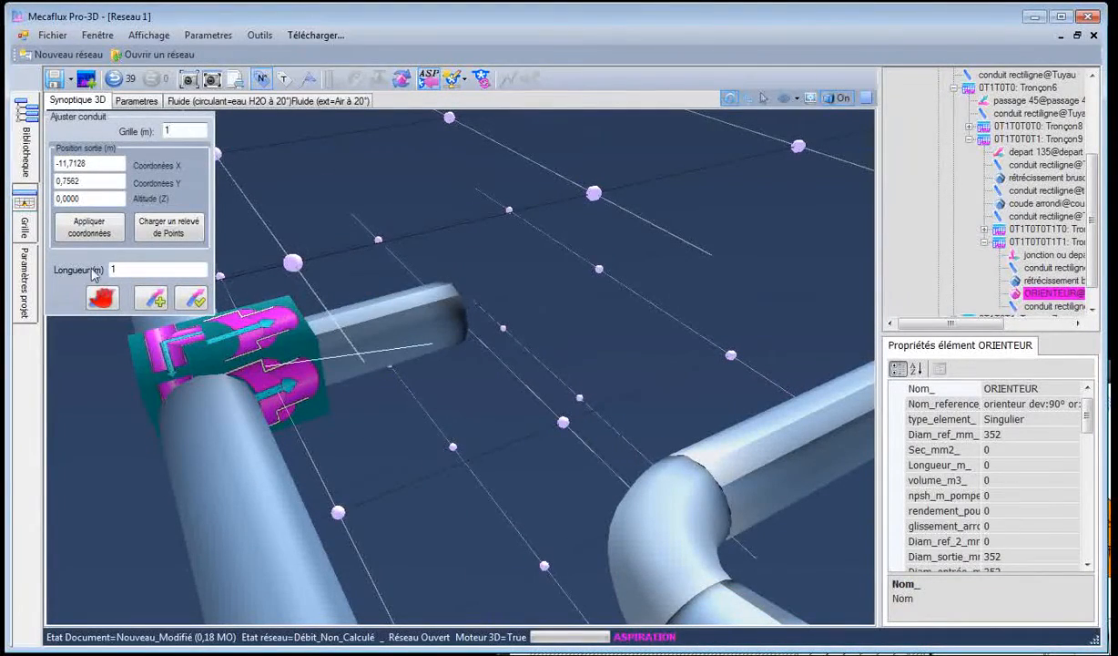
{"action": "type", "text": "0,"}
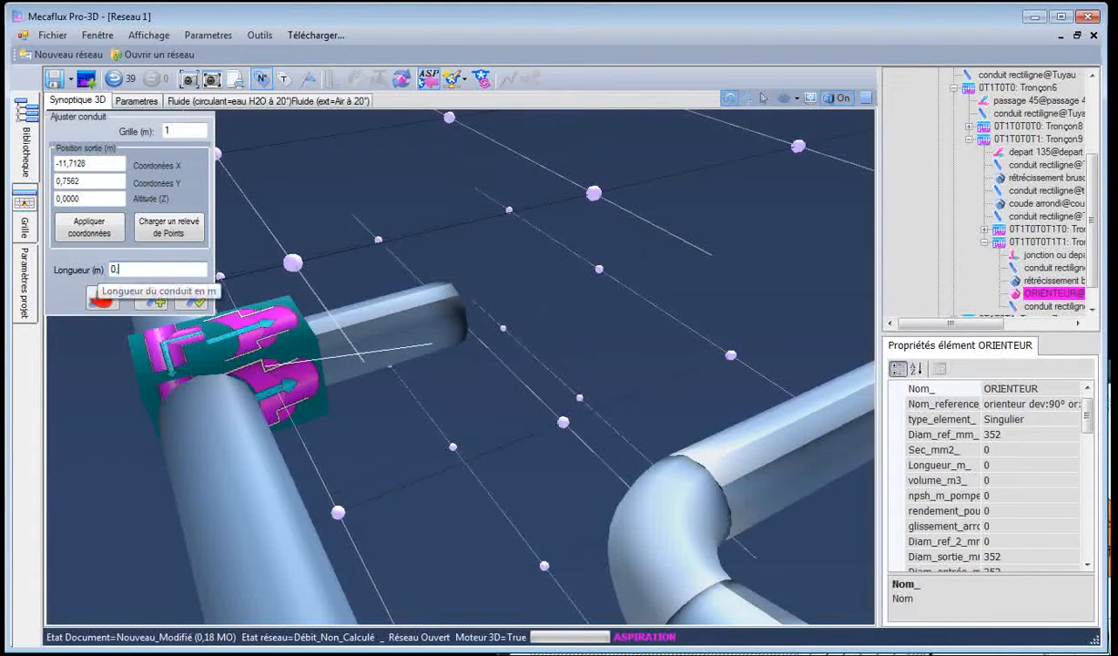
{"action": "type", "text": "6"}
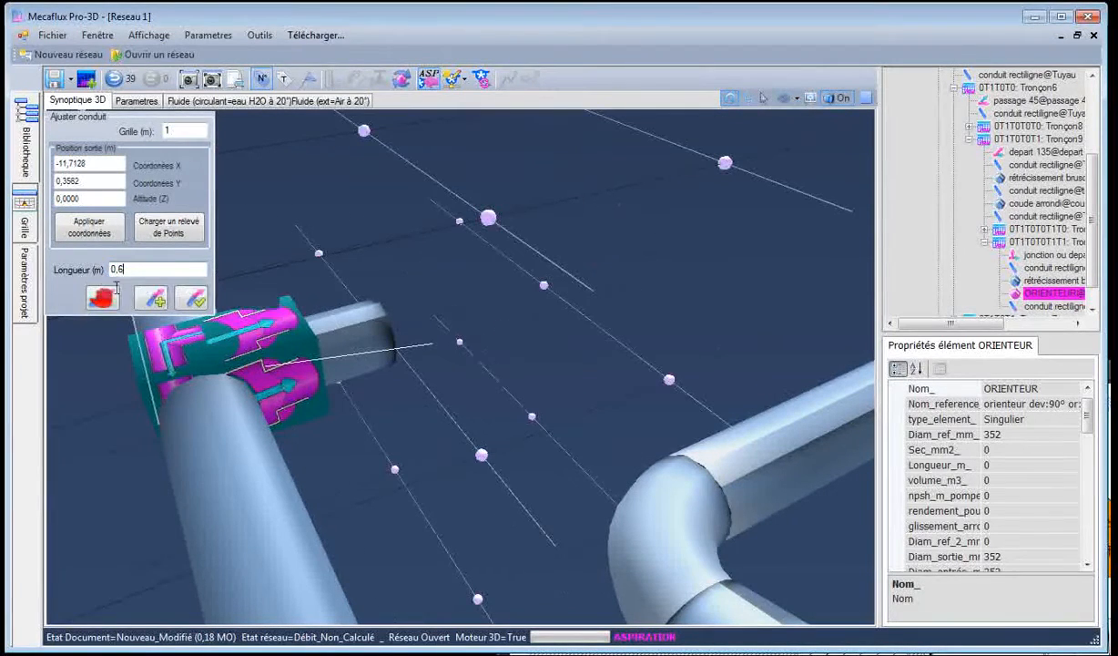
{"action": "left_click", "coordinate": [196, 301]}
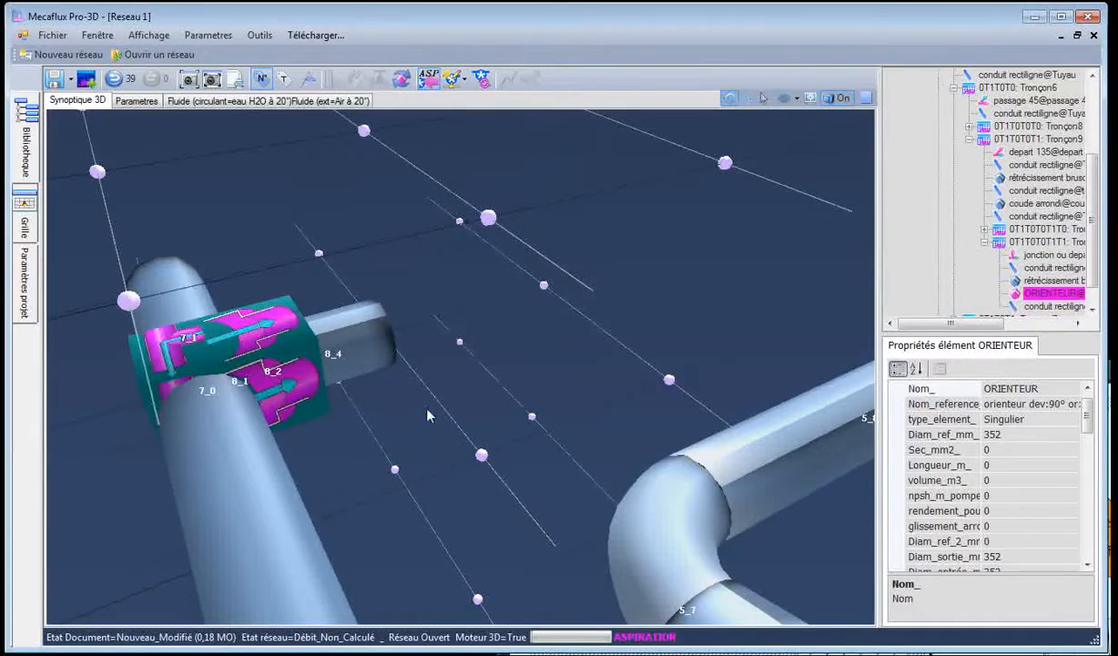
{"action": "left_click", "coordinate": [409, 391]}
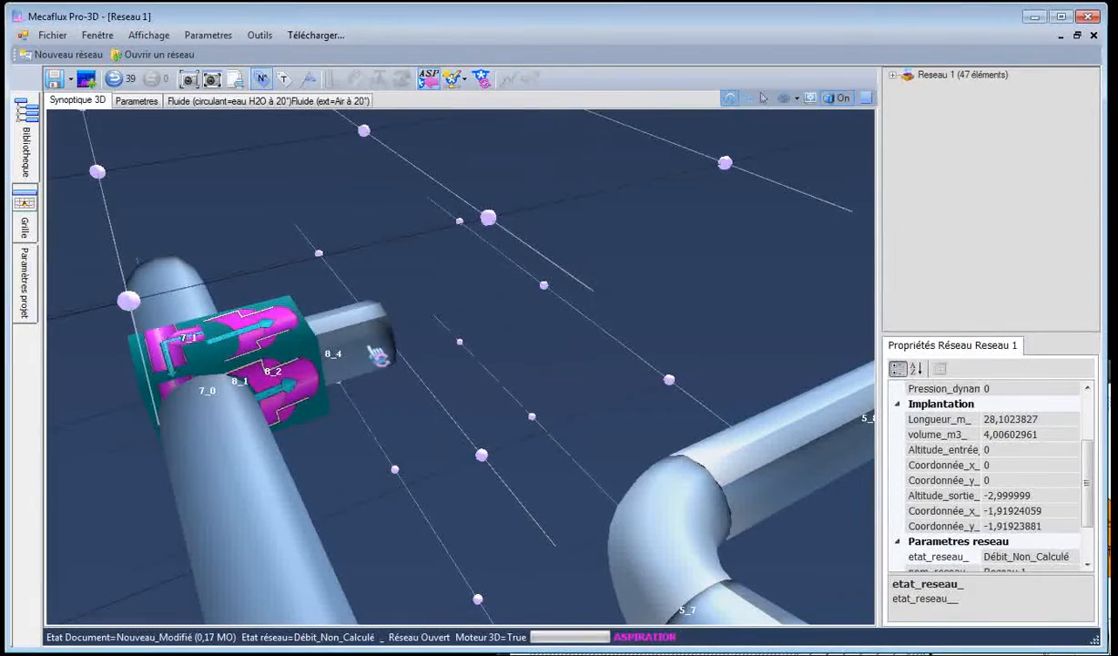
Insert a 30° convergent cone with a 300 mm outlet diameter after the 0.6 m side-branch duct, extended with a 300 mm straight duct
{"action": "left_click", "coordinate": [378, 355]}
{"action": "right_click", "coordinate": [375, 353]}
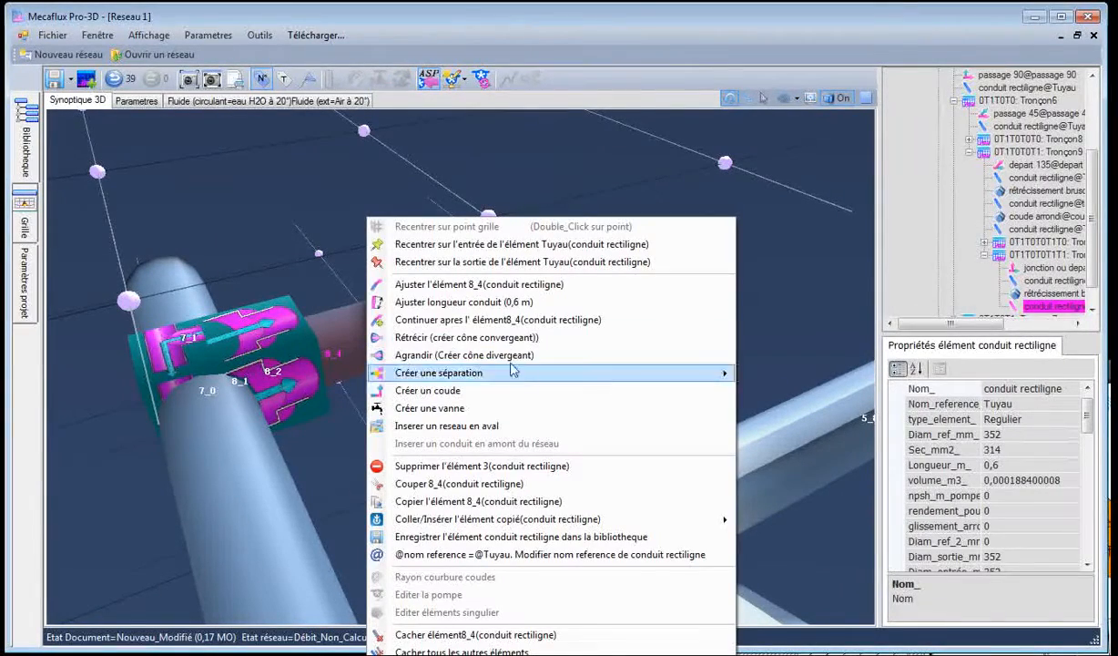
{"action": "left_click", "coordinate": [1113, 462]}
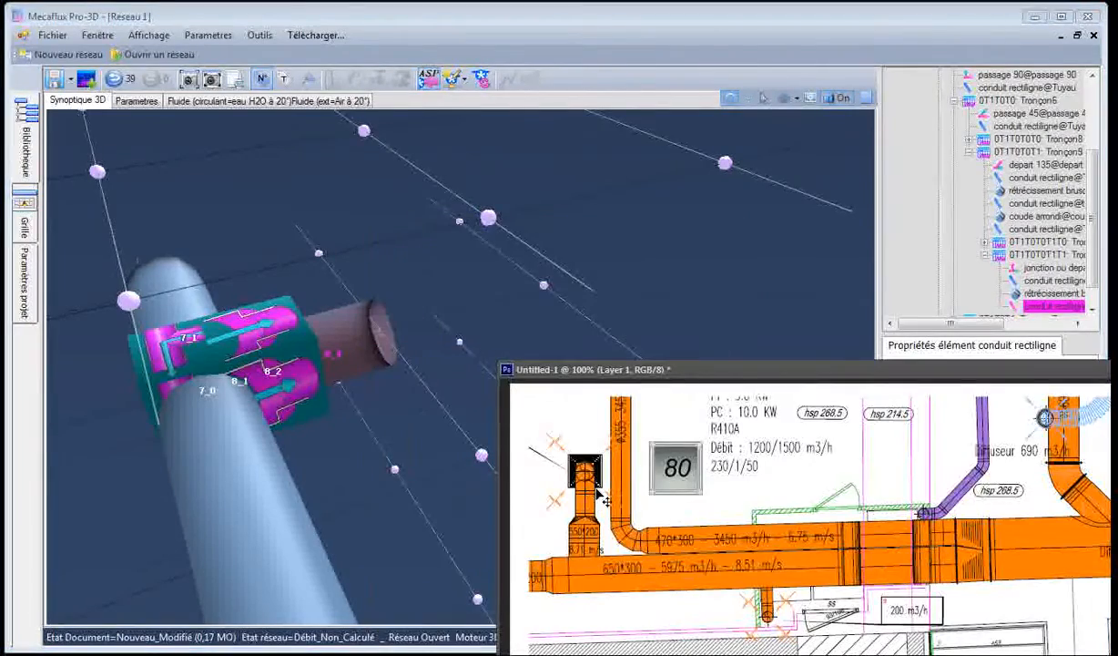
{"action": "left_click", "coordinate": [374, 348]}
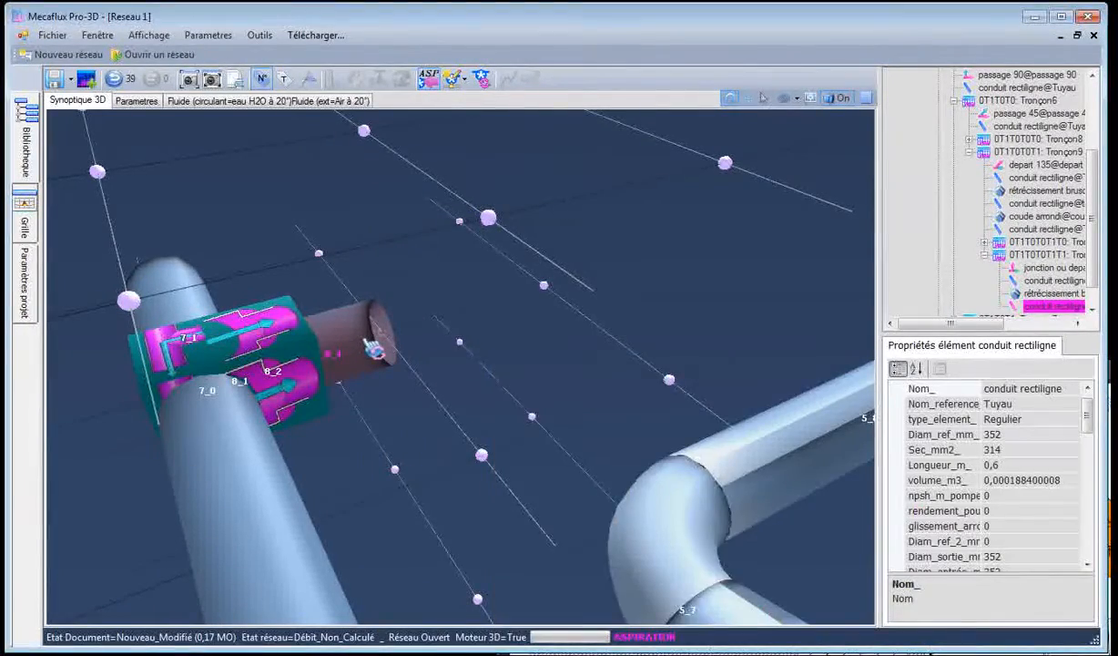
{"action": "right_click", "coordinate": [374, 349]}
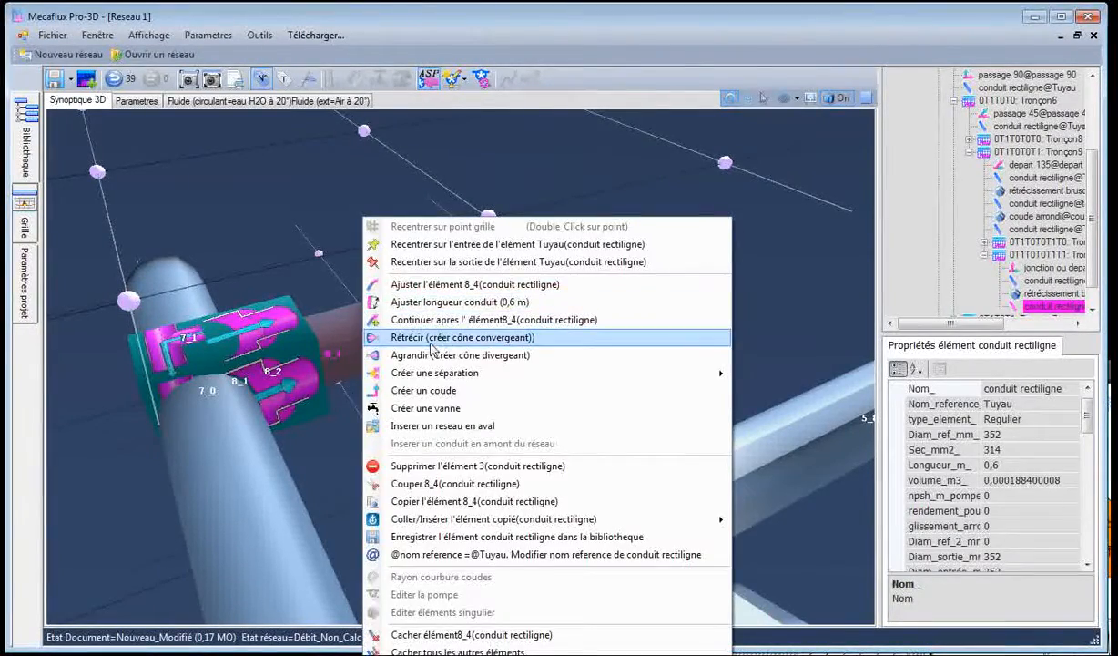
{"action": "left_click", "coordinate": [432, 345]}
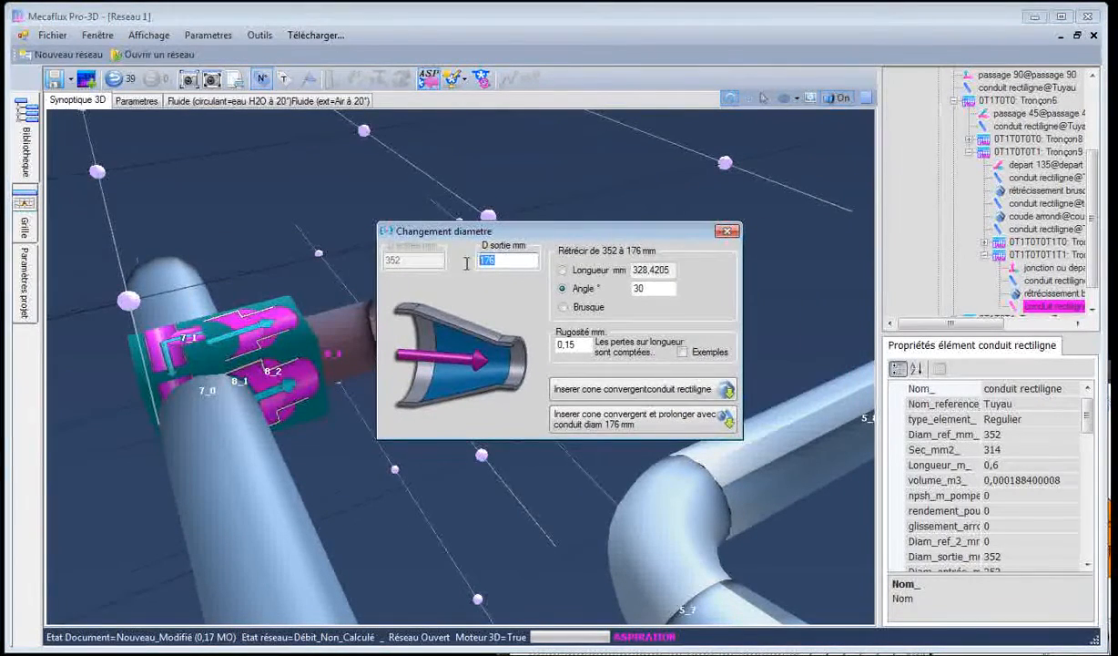
{"action": "type", "text": "300"}
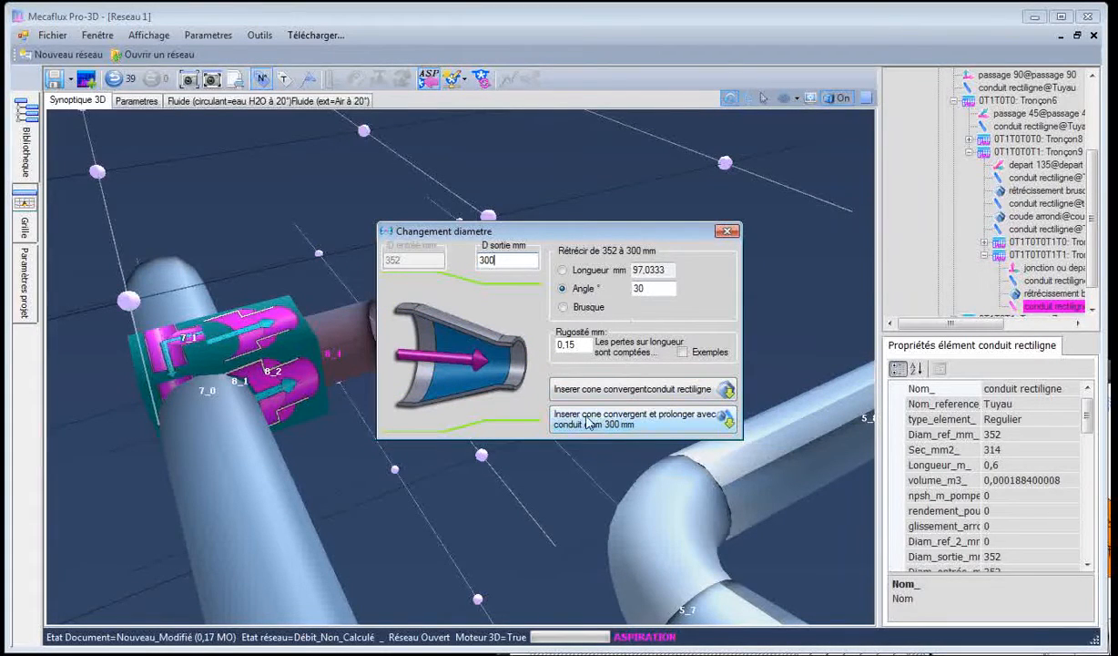
{"action": "left_click", "coordinate": [587, 425]}
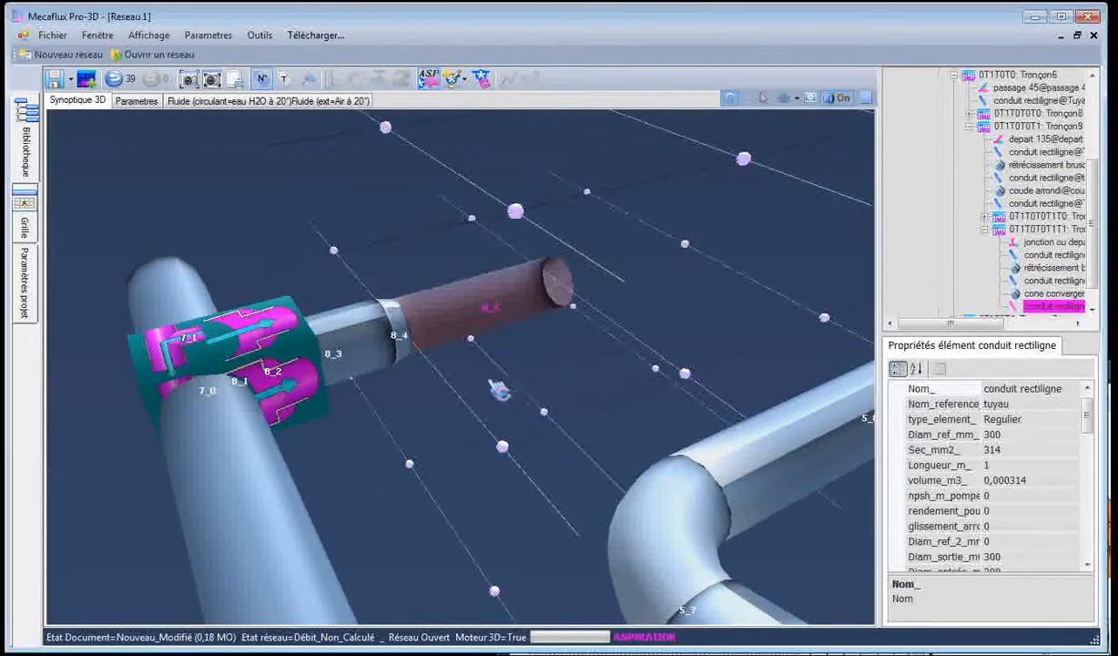
{"action": "mouse_move", "coordinate": [488, 379]}
{"action": "left_mouse_down"}
{"action": "mouse_move", "coordinate": [468, 384]}
{"action": "mouse_move", "coordinate": [480, 384]}
{"action": "left_mouse_up"}
Continue after straight duct 8_5 with a vertical duct 3 m long going down, ending at X -11,7128, Y 1,4533, altitude -3
{"action": "left_click", "coordinate": [1110, 464]}
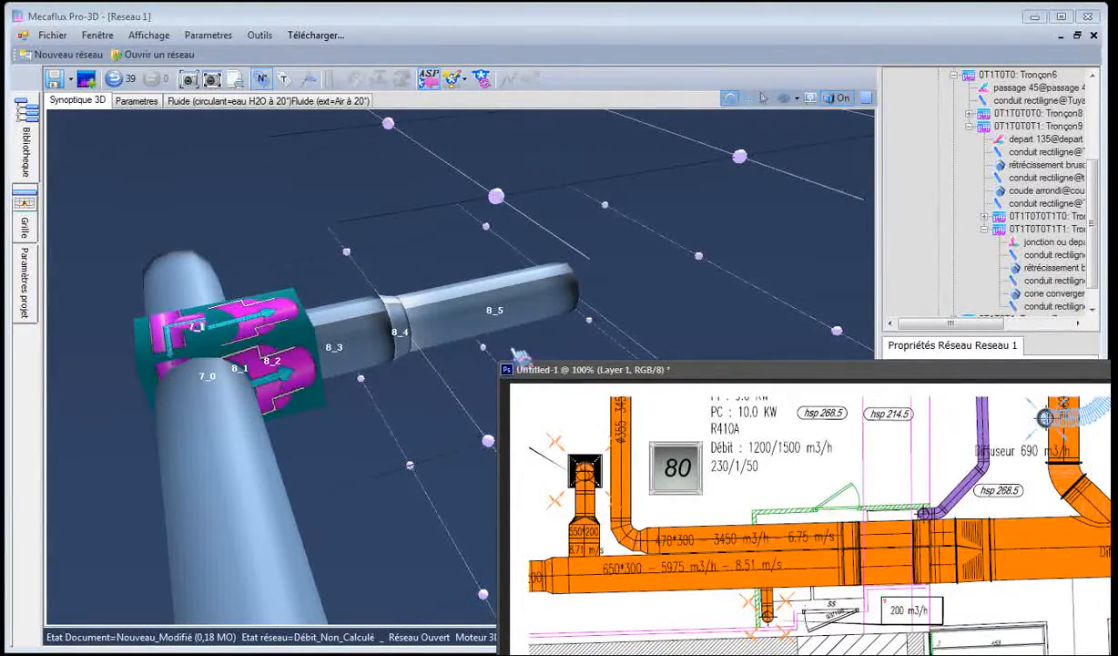
{"action": "right_click", "coordinate": [542, 302]}
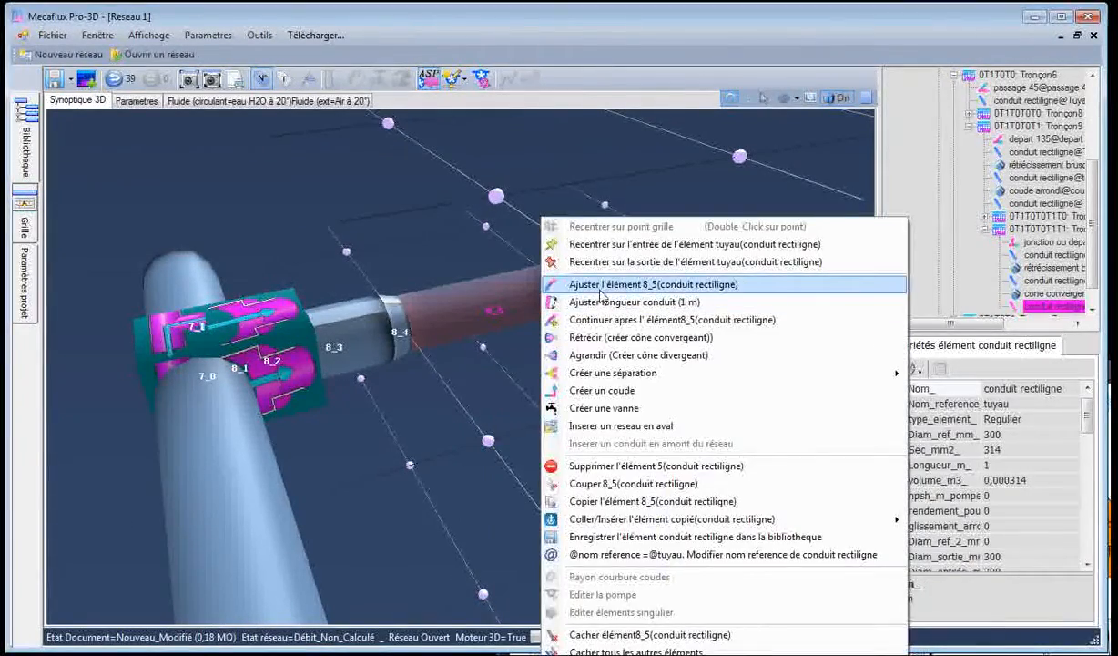
{"action": "left_click", "coordinate": [568, 320]}
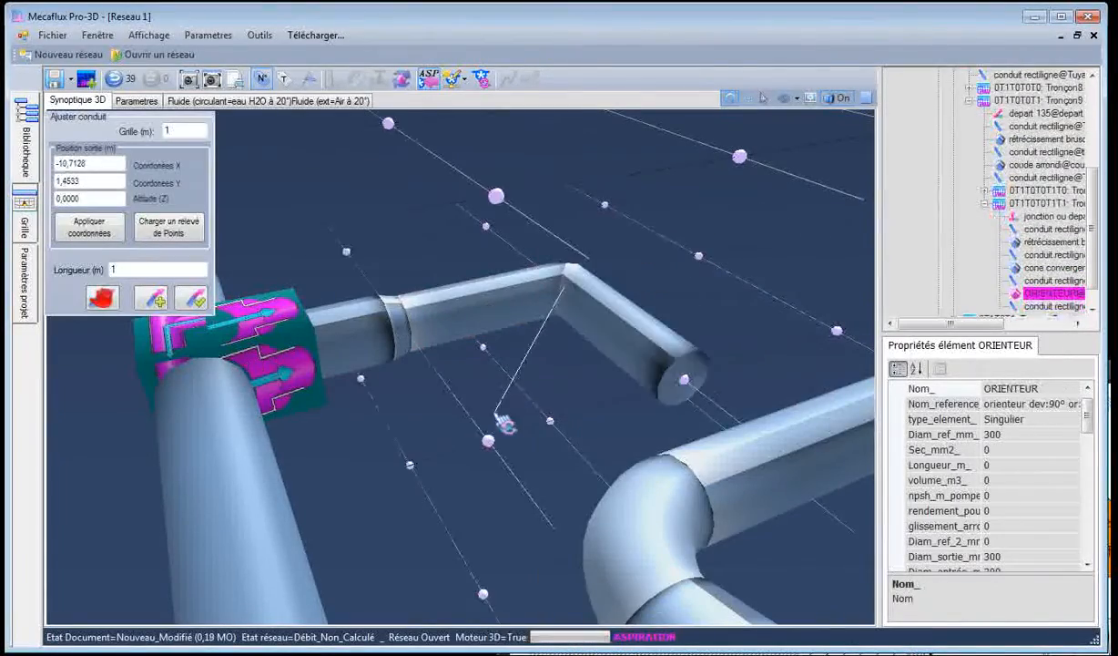
{"action": "middle_click_drag", "start_coordinate": [464, 422], "coordinate": [819, 375]}
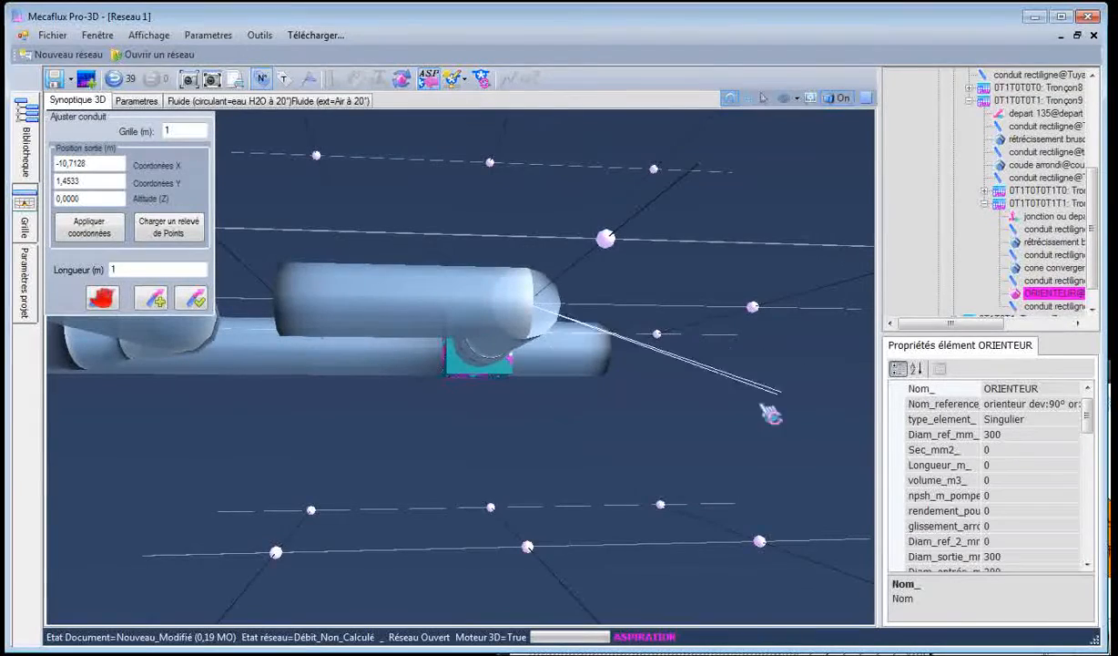
{"action": "mouse_move", "coordinate": [540, 554]}
{"action": "scroll", "coordinate": [540, 555], "scroll_direction": "down", "scroll_amount": 1}
{"action": "scroll", "coordinate": [534, 550], "scroll_direction": "down", "scroll_amount": 2}
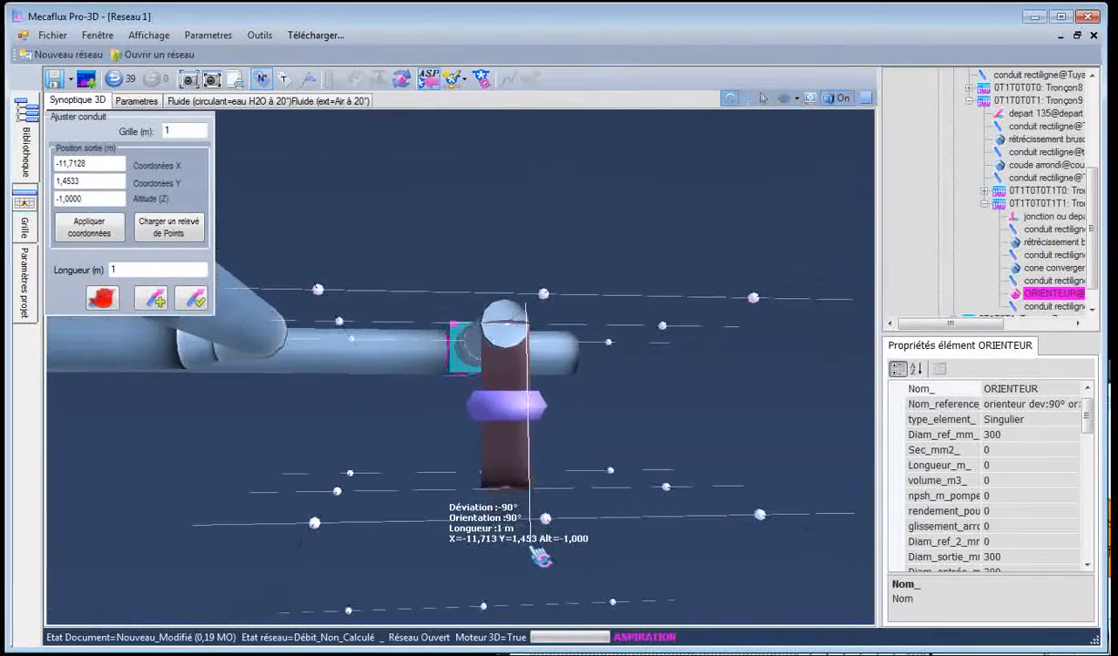
{"action": "left_click", "coordinate": [534, 550]}
{"action": "scroll", "coordinate": [531, 610], "scroll_direction": "down", "scroll_amount": 1}
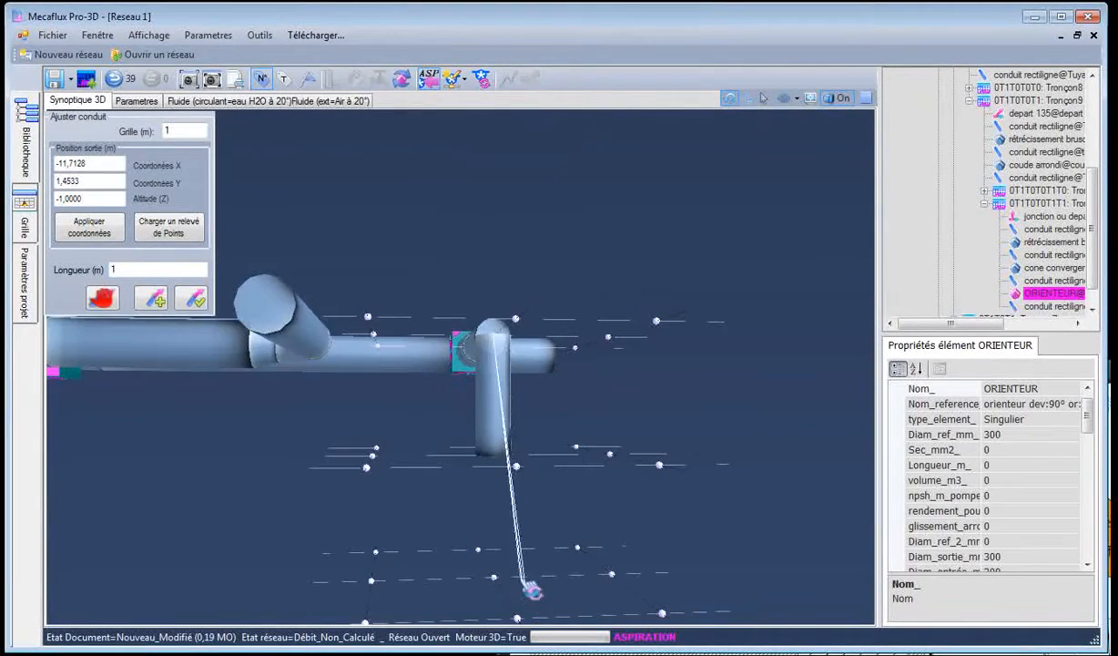
{"action": "left_click", "coordinate": [556, 592]}
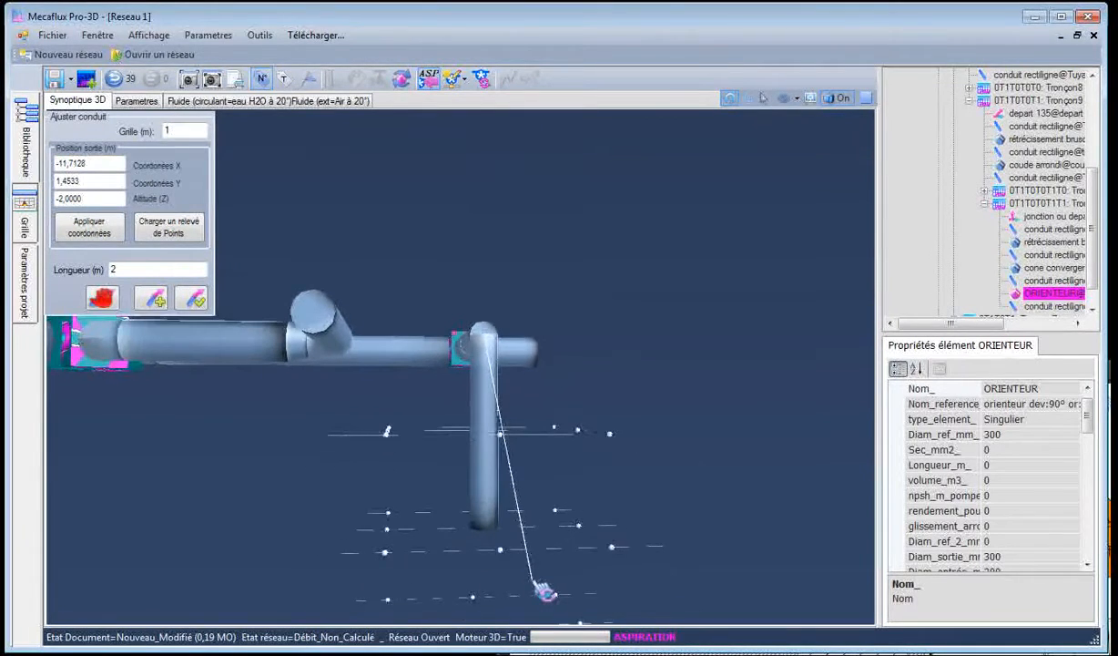
{"action": "scroll", "coordinate": [545, 593], "scroll_direction": "down", "scroll_amount": 1}
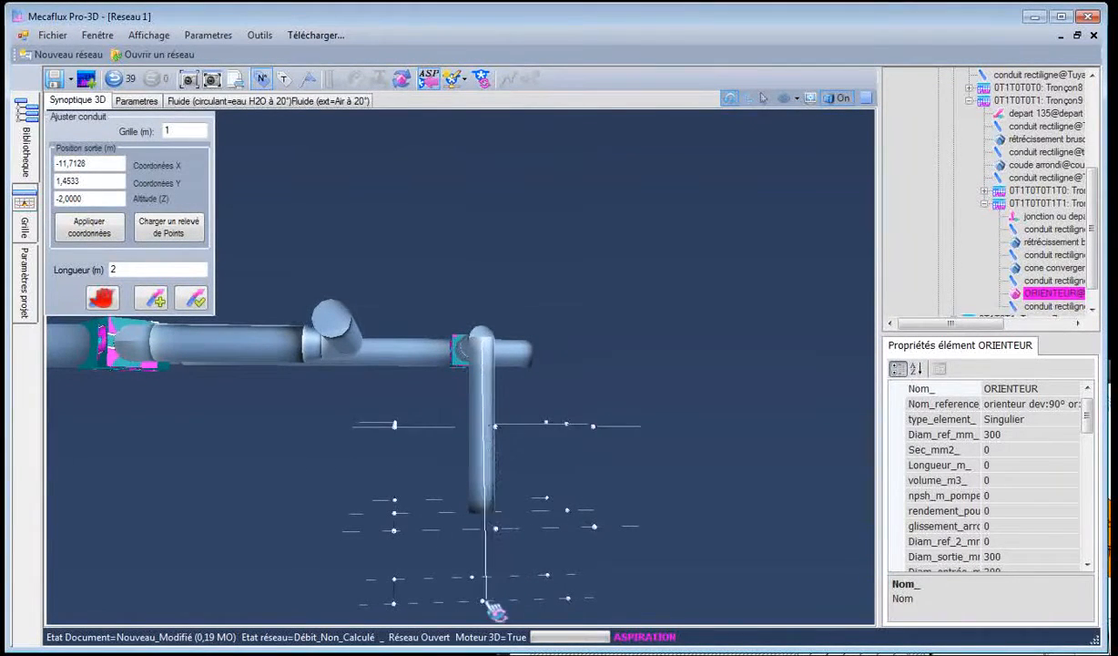
{"action": "left_click", "coordinate": [530, 608]}
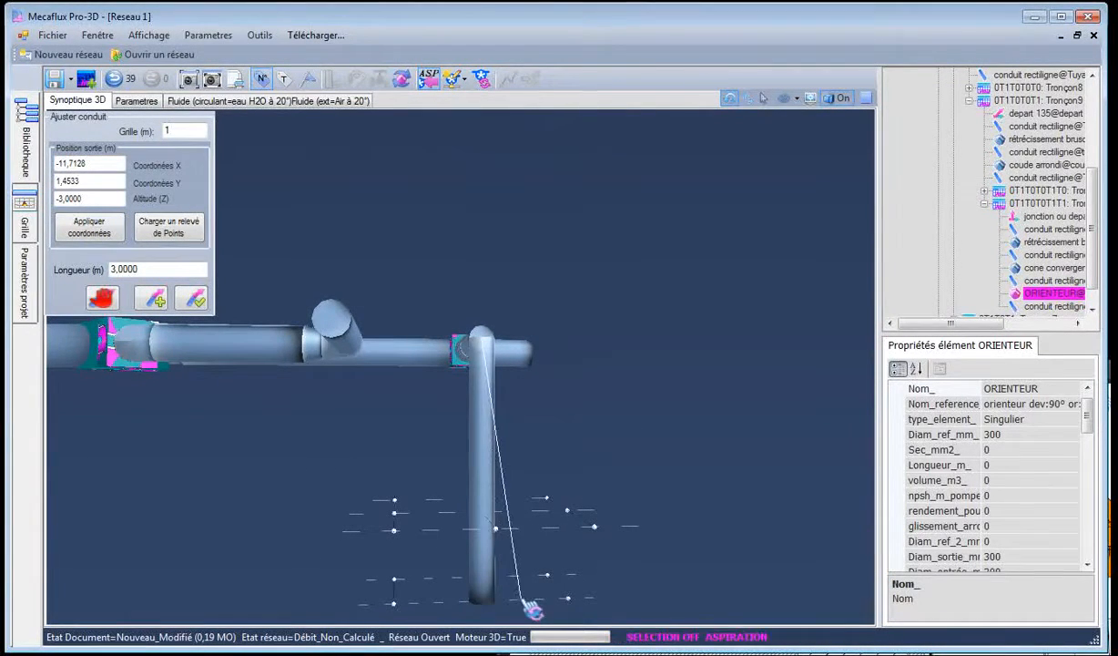
{"action": "left_click", "coordinate": [193, 298]}
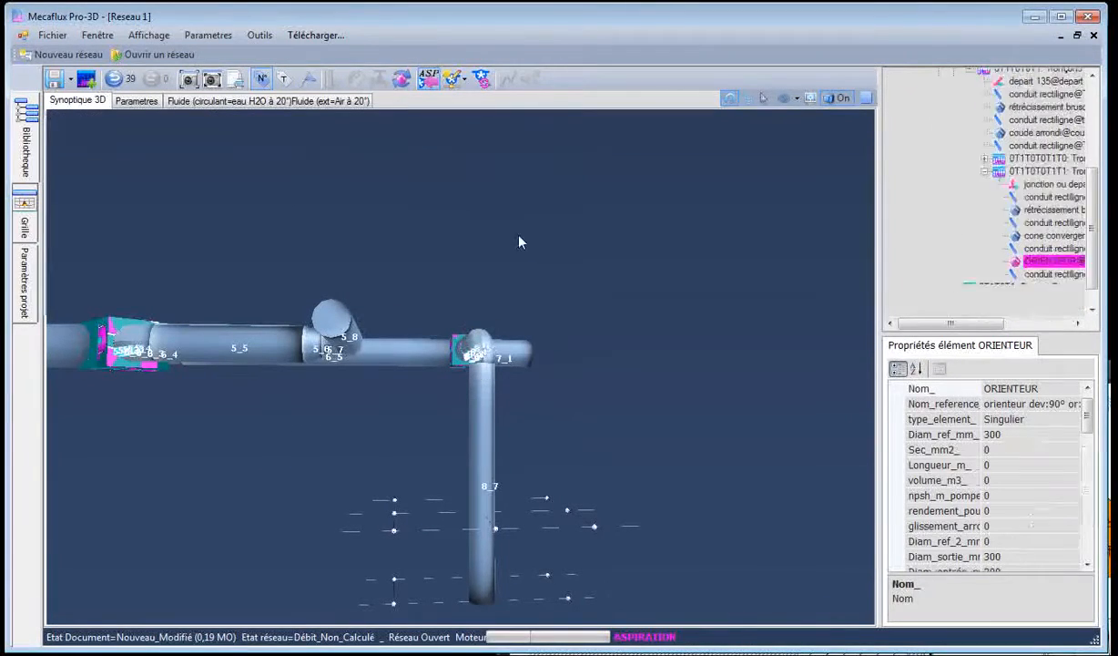
Insert a 30° convergent cone with a 300 mm outlet diameter after straight duct 7_1, extended with a 300 mm straight duct
{"action": "left_click_drag", "start_coordinate": [521, 244], "coordinate": [324, 168]}
{"action": "left_click", "coordinate": [933, 653]}
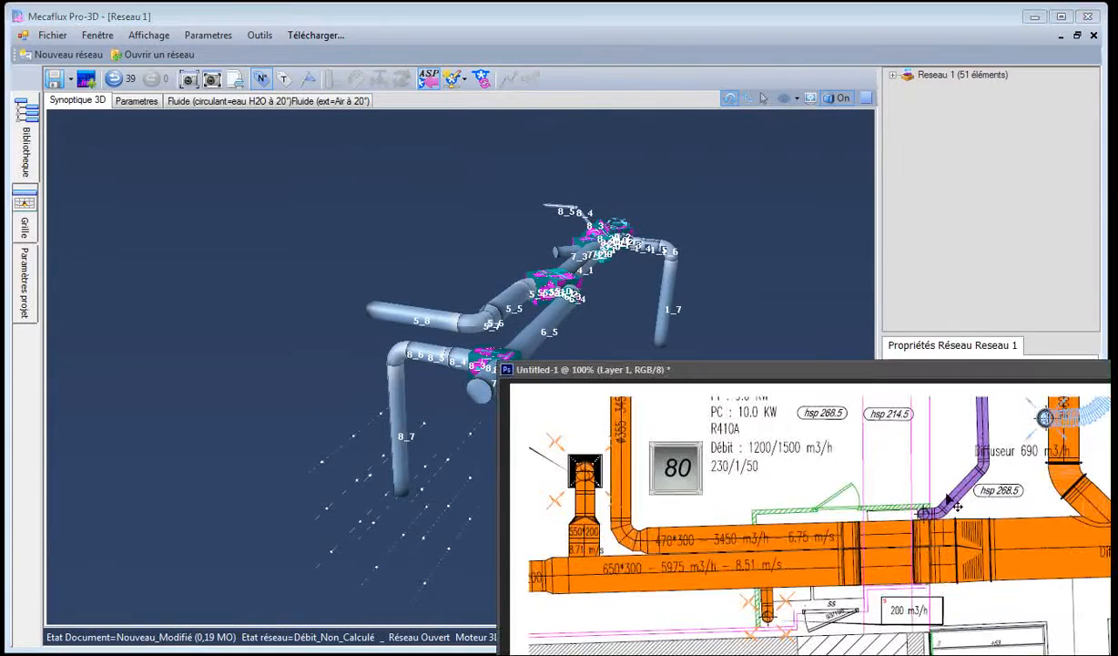
{"action": "left_click", "coordinate": [468, 392]}
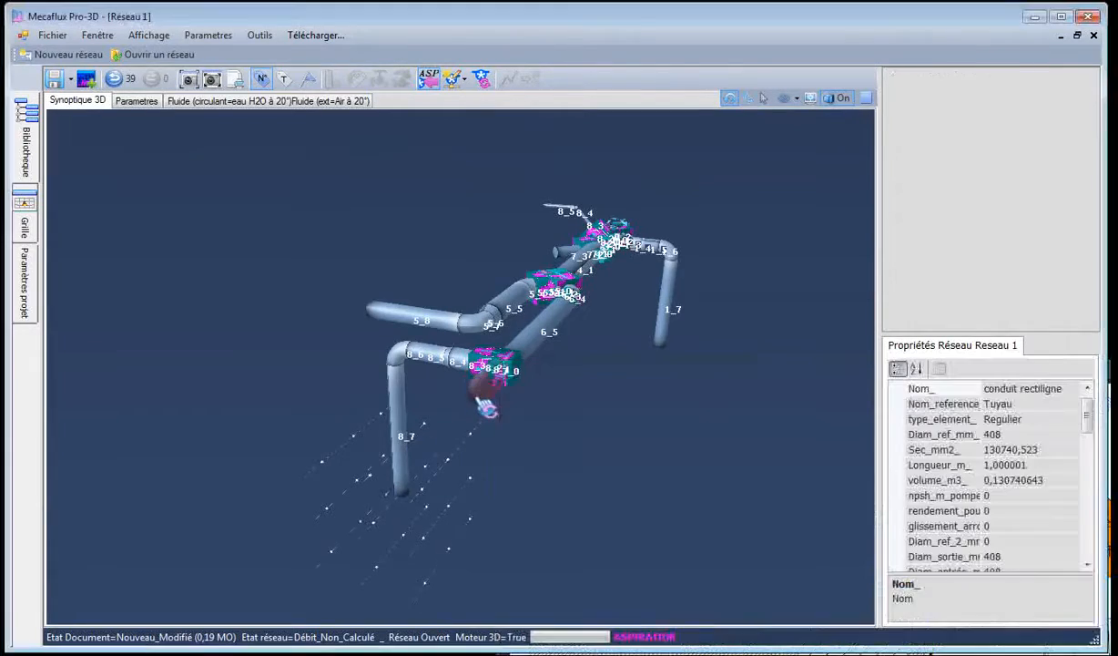
{"action": "left_click_drag", "start_coordinate": [457, 447], "coordinate": [419, 471]}
{"action": "right_click", "coordinate": [415, 426]}
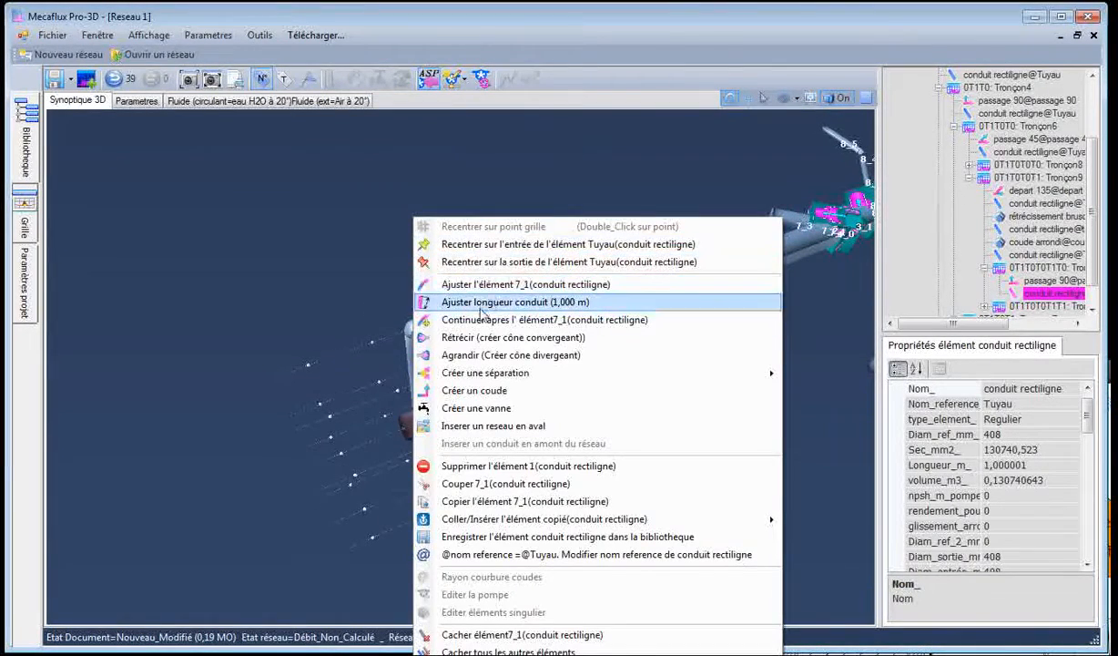
{"action": "left_click", "coordinate": [472, 339]}
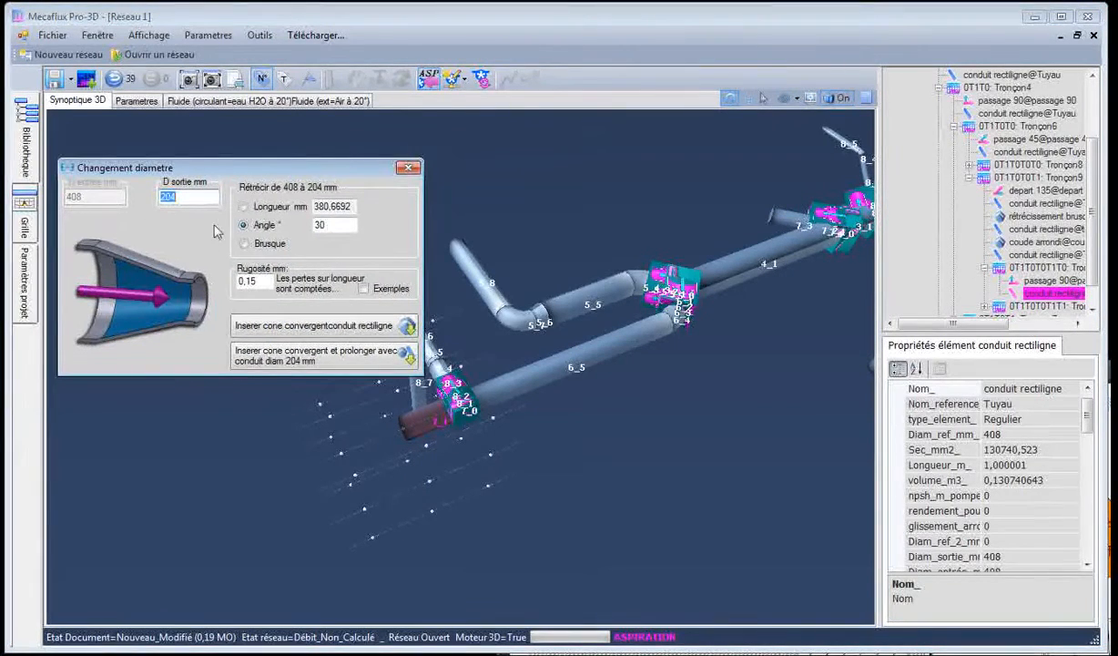
{"action": "type", "text": "300"}
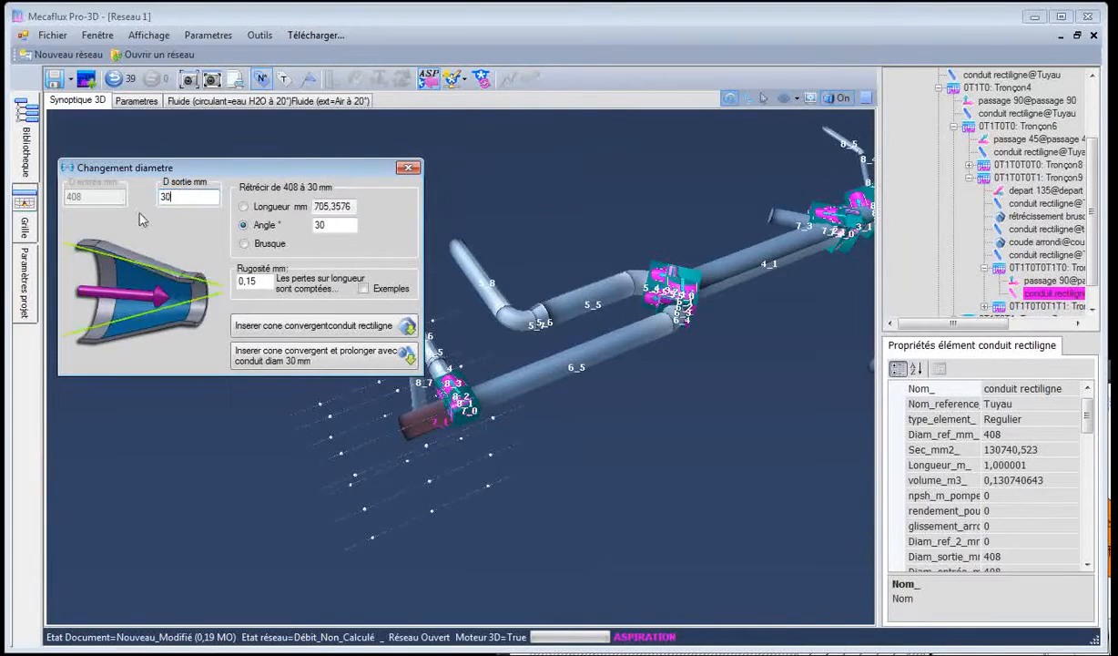
{"action": "left_click", "coordinate": [269, 362]}
{"action": "left_click_drag", "start_coordinate": [271, 364], "coordinate": [742, 430]}
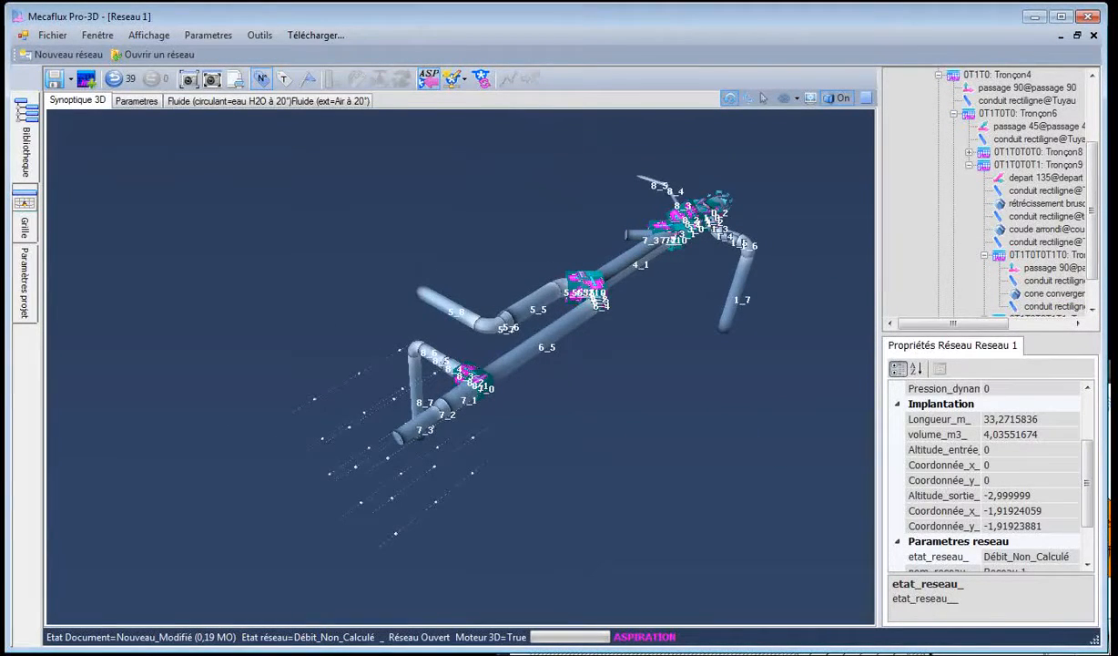
Insert a butterfly valve (Vanne papillon) with a 45° closing angle at the end of straight duct 7_3
{"action": "left_click_drag", "start_coordinate": [736, 501], "coordinate": [704, 504]}
{"action": "left_click_drag", "start_coordinate": [506, 334], "coordinate": [489, 296]}
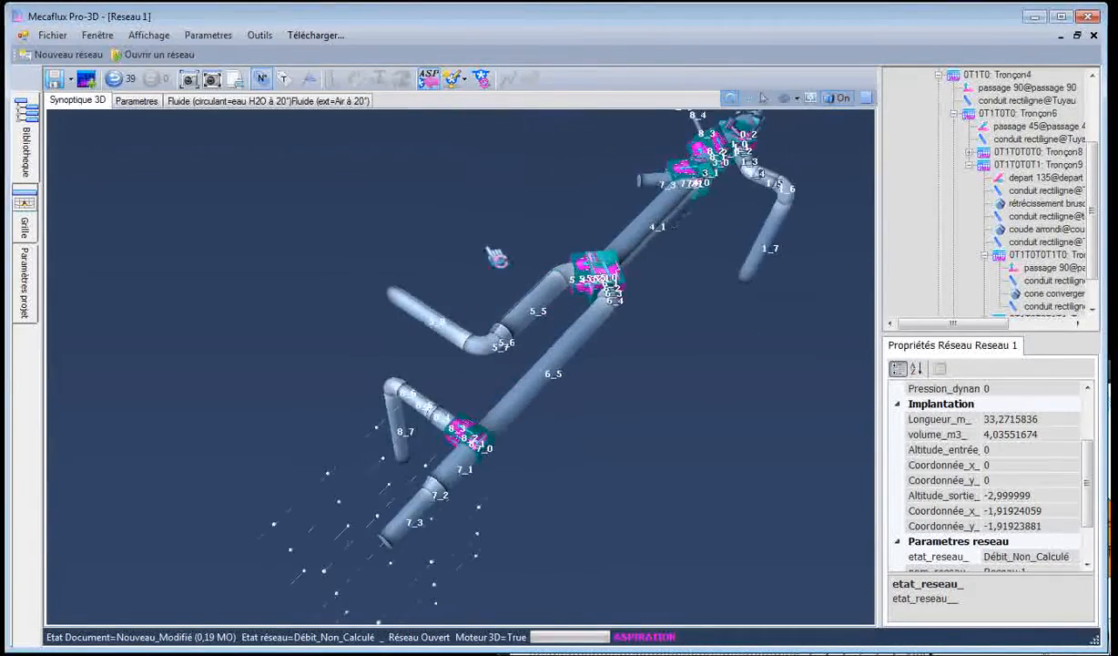
{"action": "left_click_drag", "start_coordinate": [496, 255], "coordinate": [411, 199]}
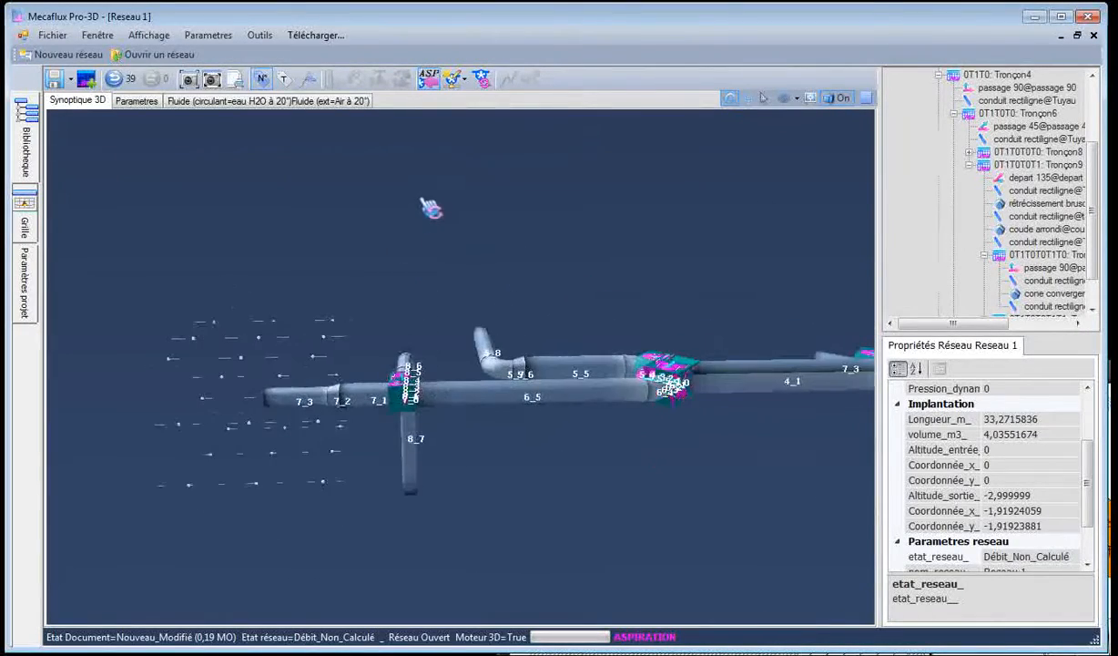
{"action": "left_click", "coordinate": [296, 405]}
{"action": "right_click", "coordinate": [289, 405]}
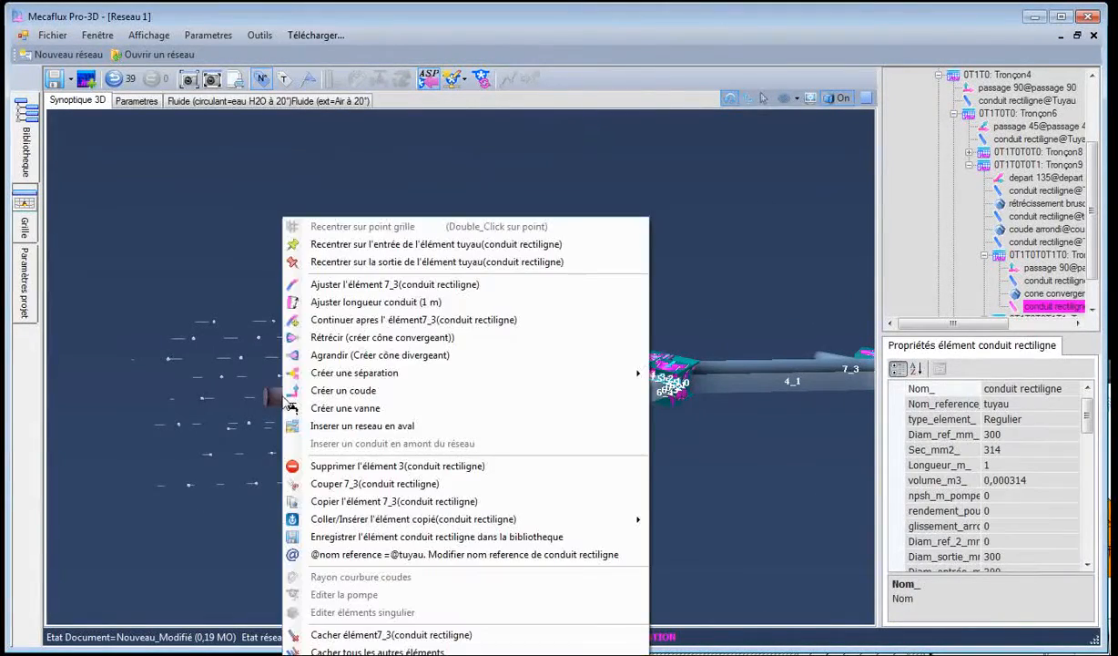
{"action": "left_click", "coordinate": [343, 408]}
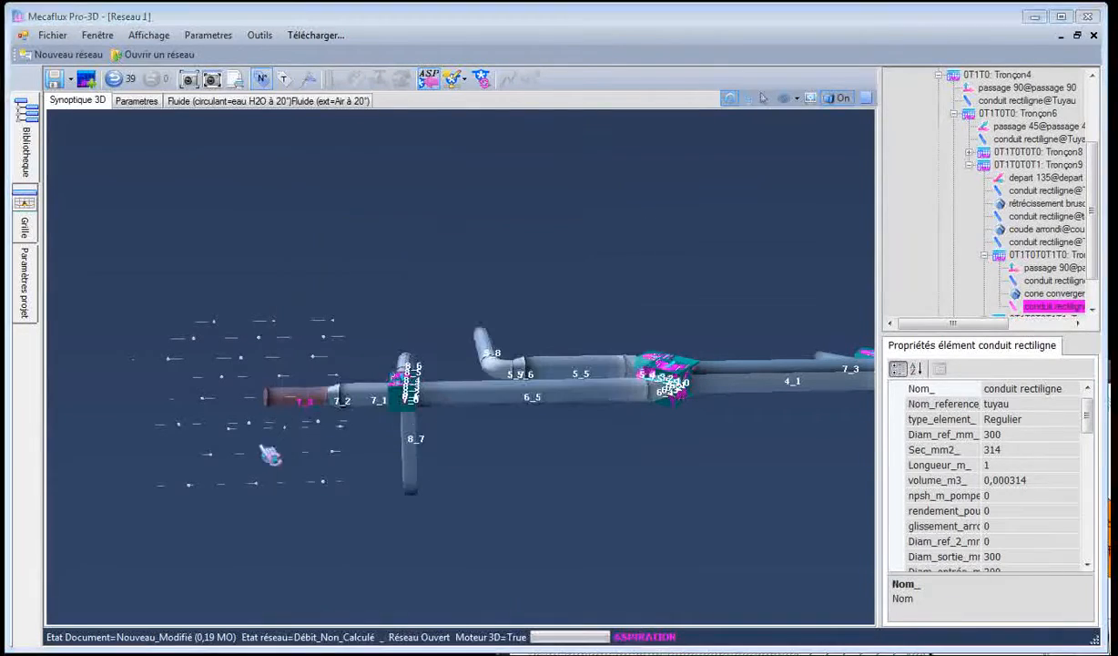
{"action": "left_click_drag", "start_coordinate": [246, 103], "coordinate": [460, 143]}
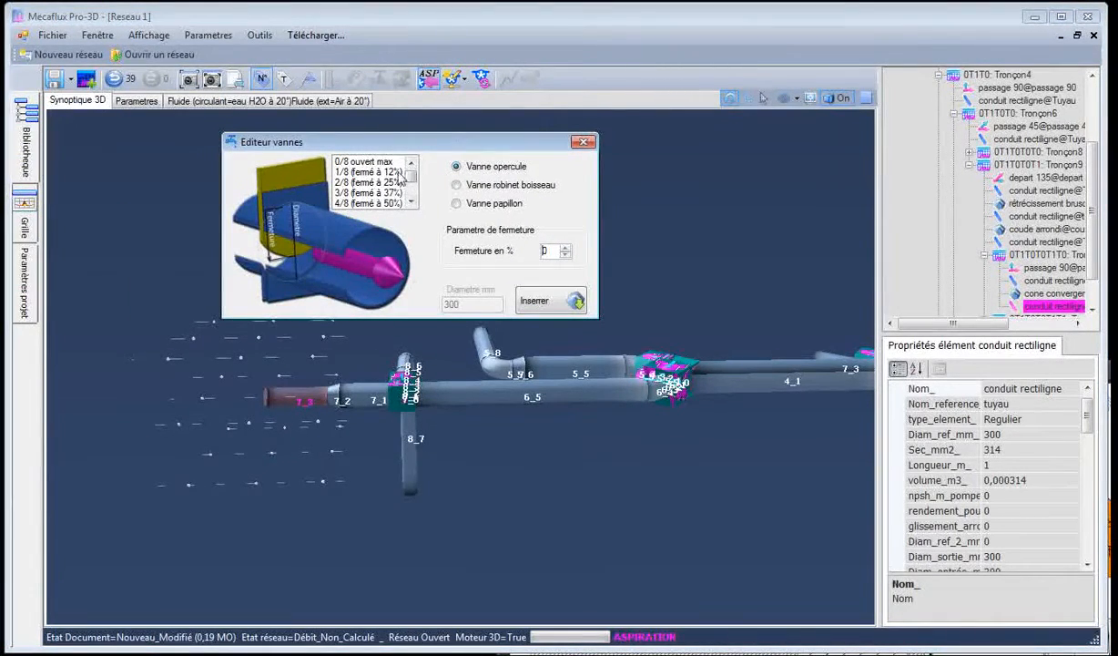
{"action": "left_click", "coordinate": [456, 203]}
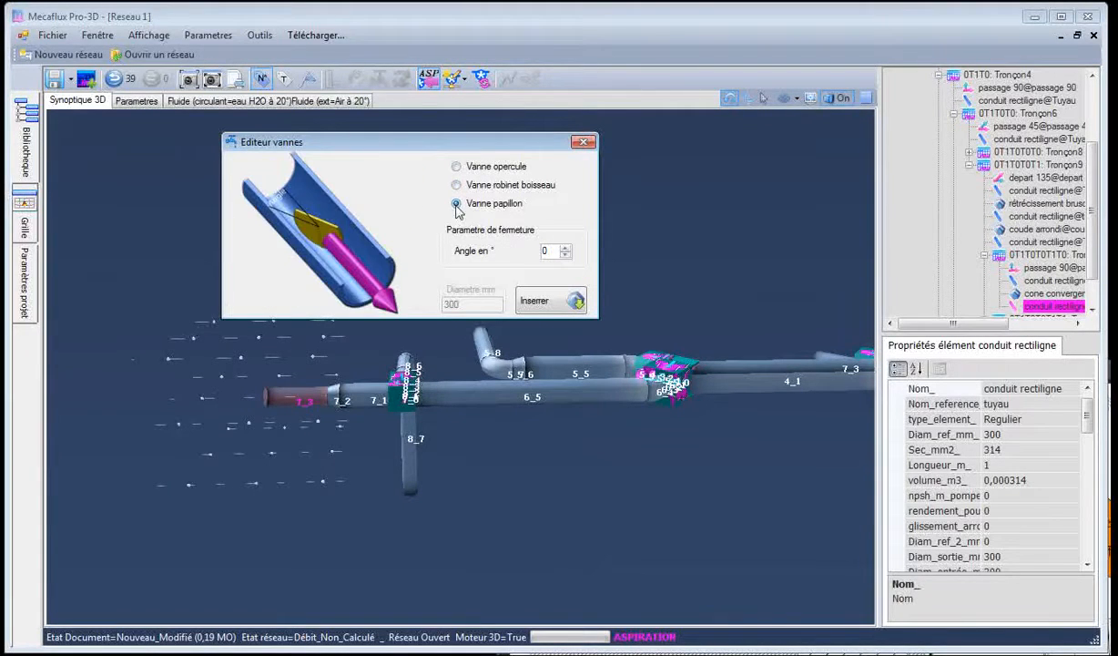
{"action": "left_click_drag", "start_coordinate": [378, 156], "coordinate": [545, 156]}
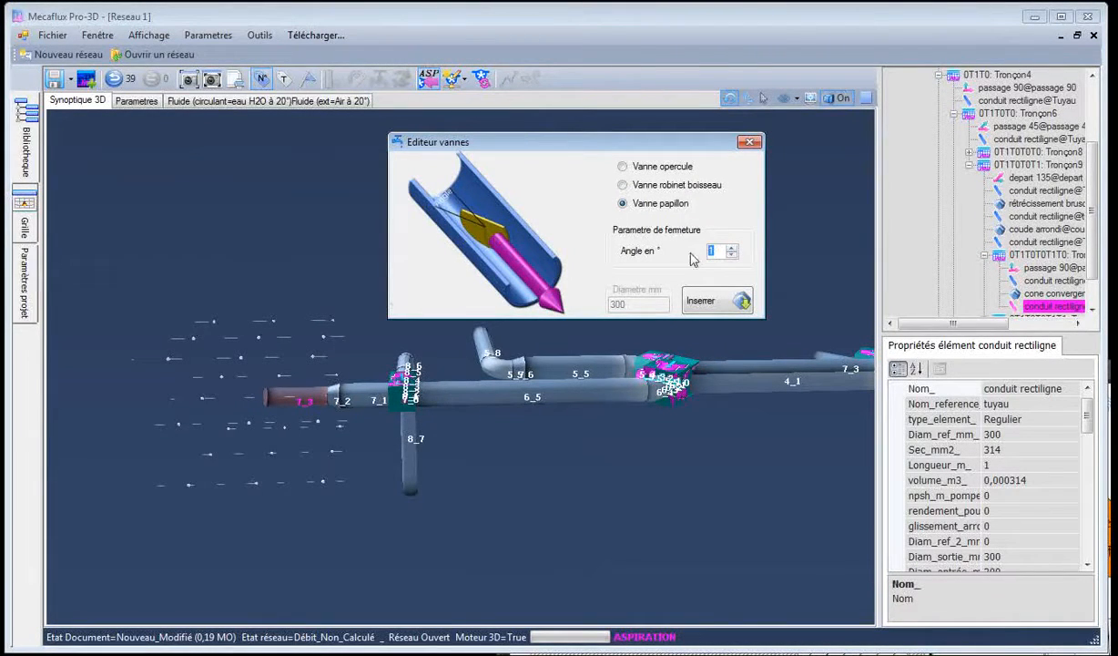
{"action": "left_click", "coordinate": [698, 302]}
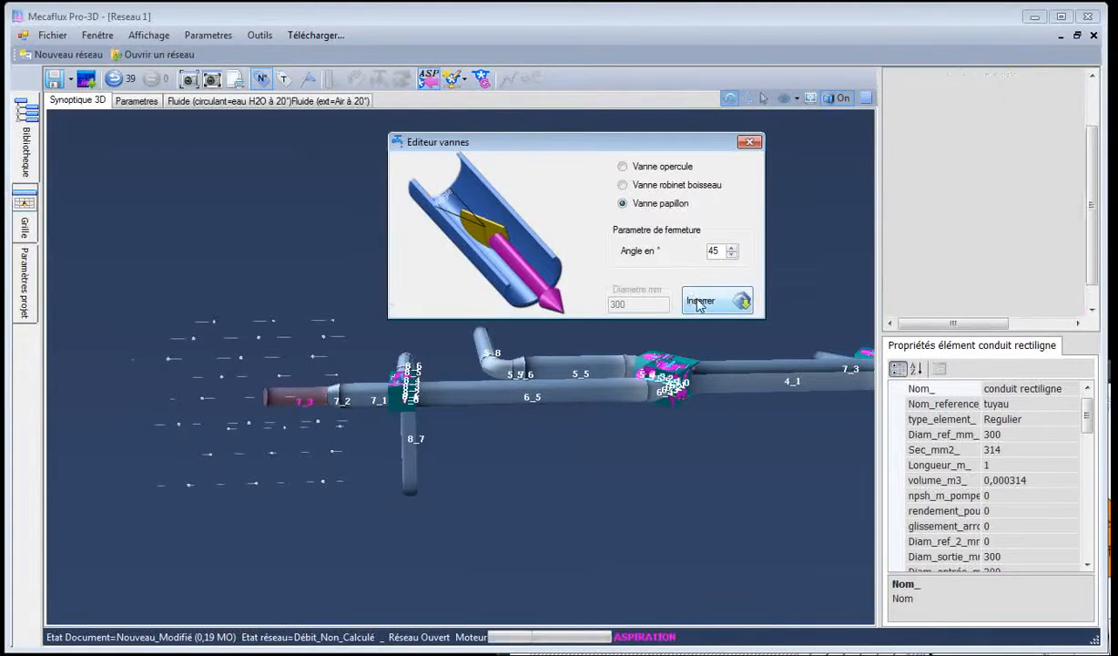
Insert a butterfly valve (Vanne papillon) with a 45° closing angle at the end of vertical duct 8_7
{"action": "left_click_drag", "start_coordinate": [387, 276], "coordinate": [354, 263]}
{"action": "right_click", "coordinate": [427, 502]}
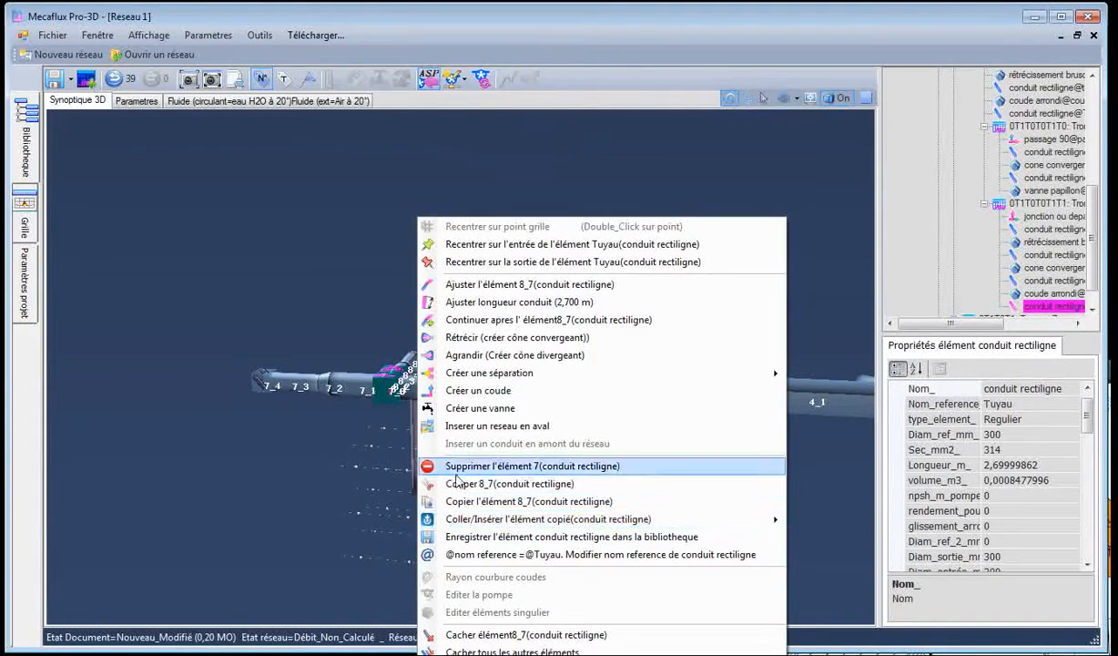
{"action": "left_click", "coordinate": [460, 408]}
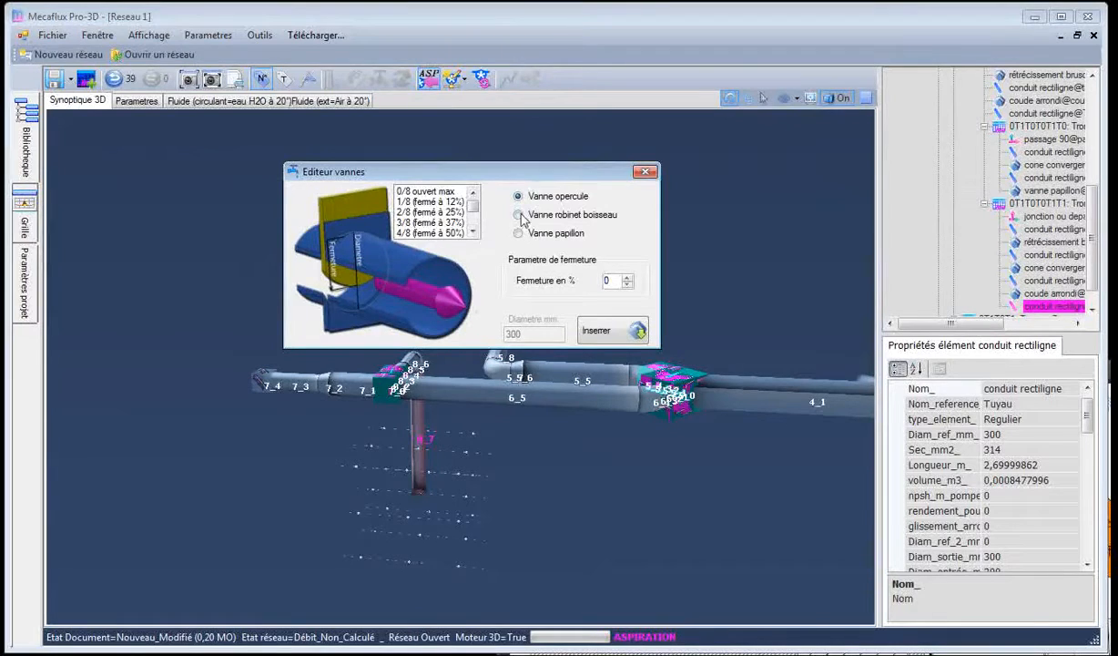
{"action": "left_click", "coordinate": [518, 233]}
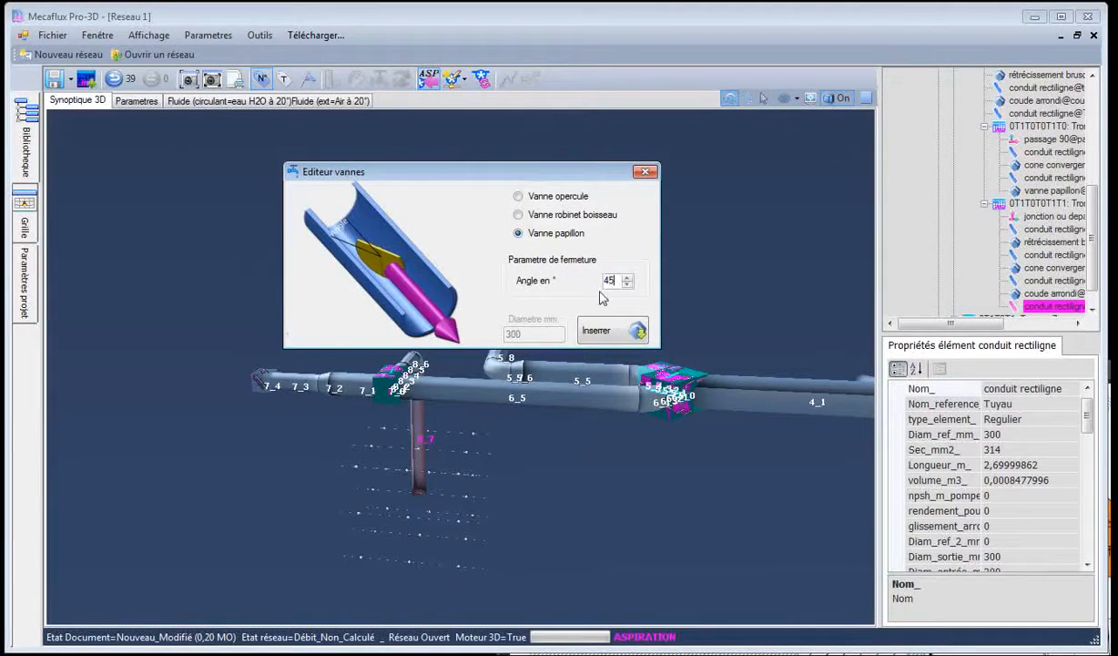
{"action": "left_click", "coordinate": [597, 332]}
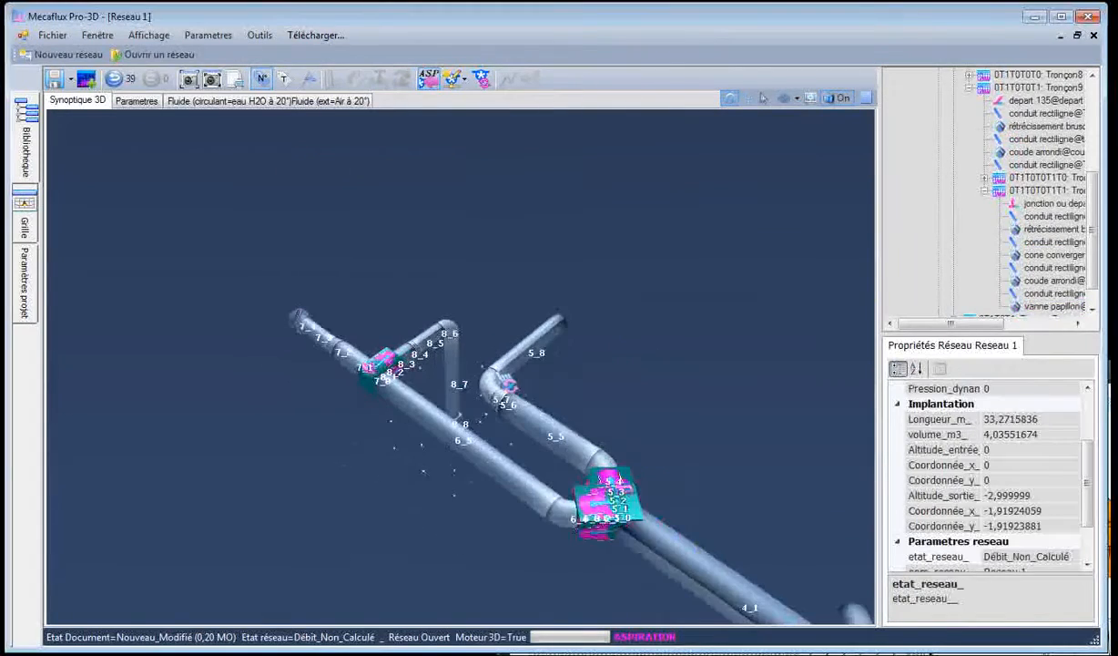
Insert a butterfly valve (Vanne papillon) with a partial closing angle at the end of straight duct 5_8
{"action": "left_click", "coordinate": [562, 337]}
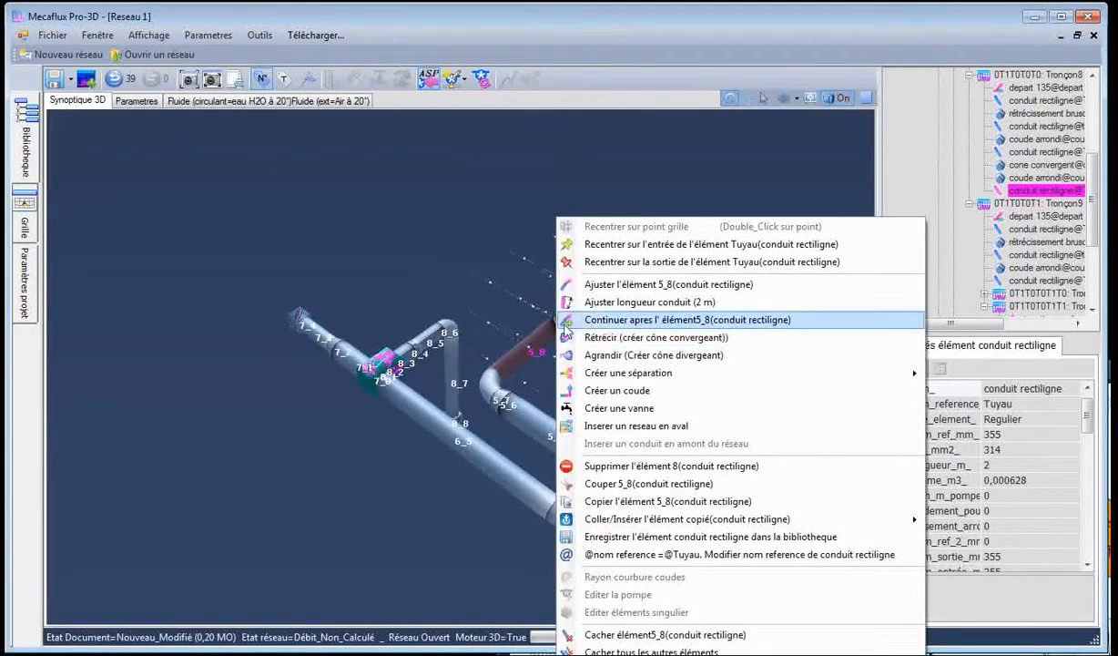
{"action": "mouse_move", "coordinate": [620, 378]}
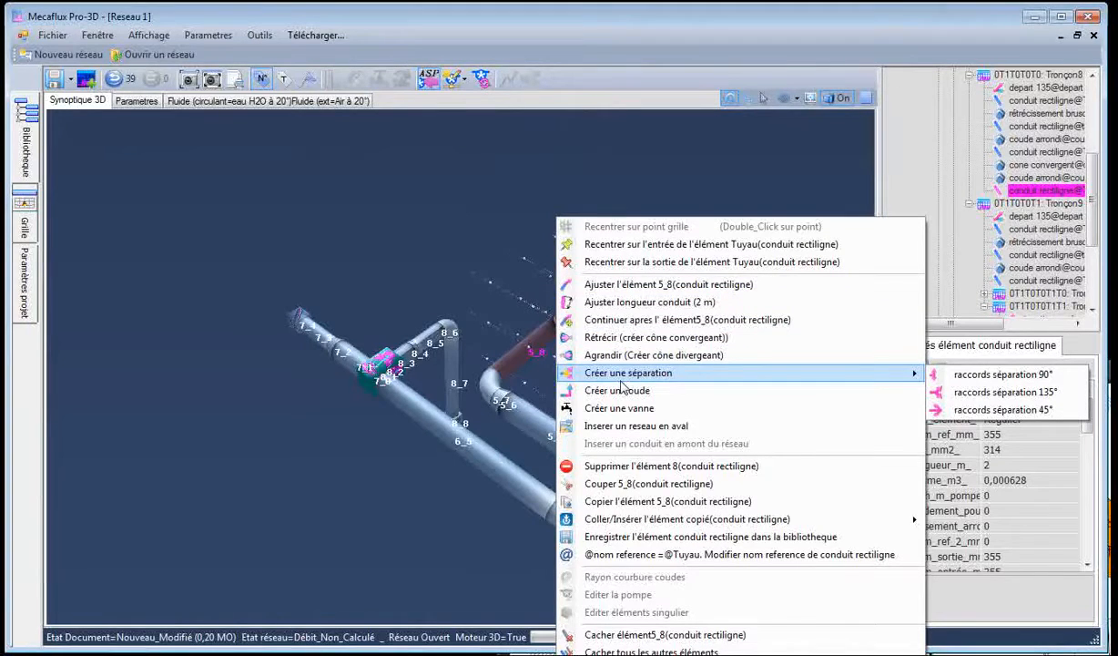
{"action": "left_click", "coordinate": [619, 408]}
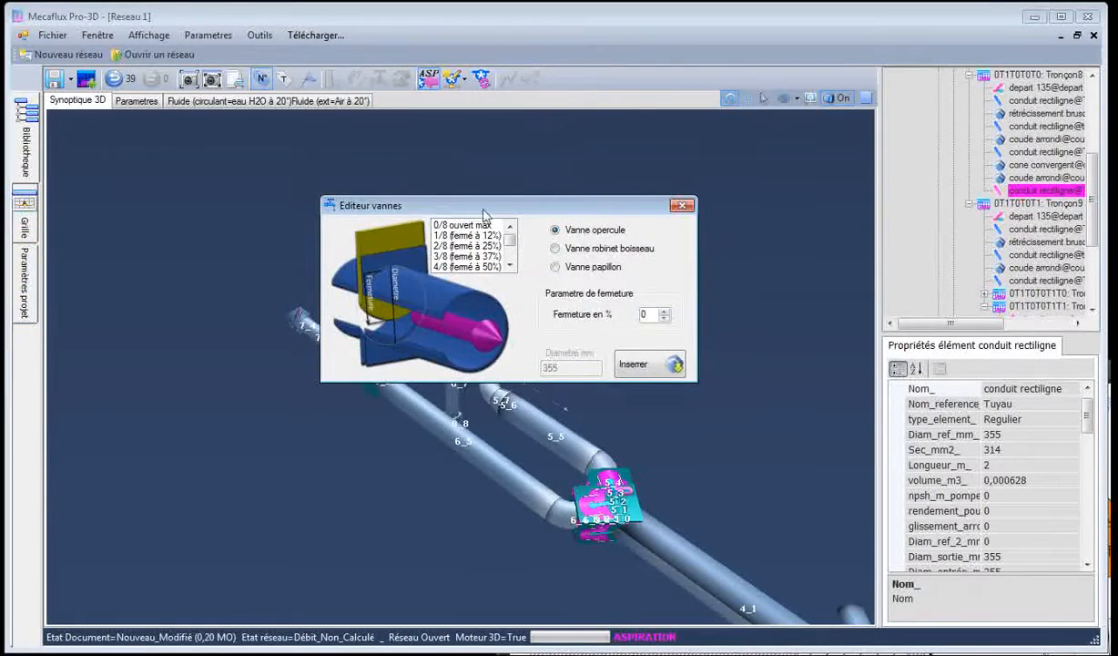
{"action": "left_click", "coordinate": [555, 266]}
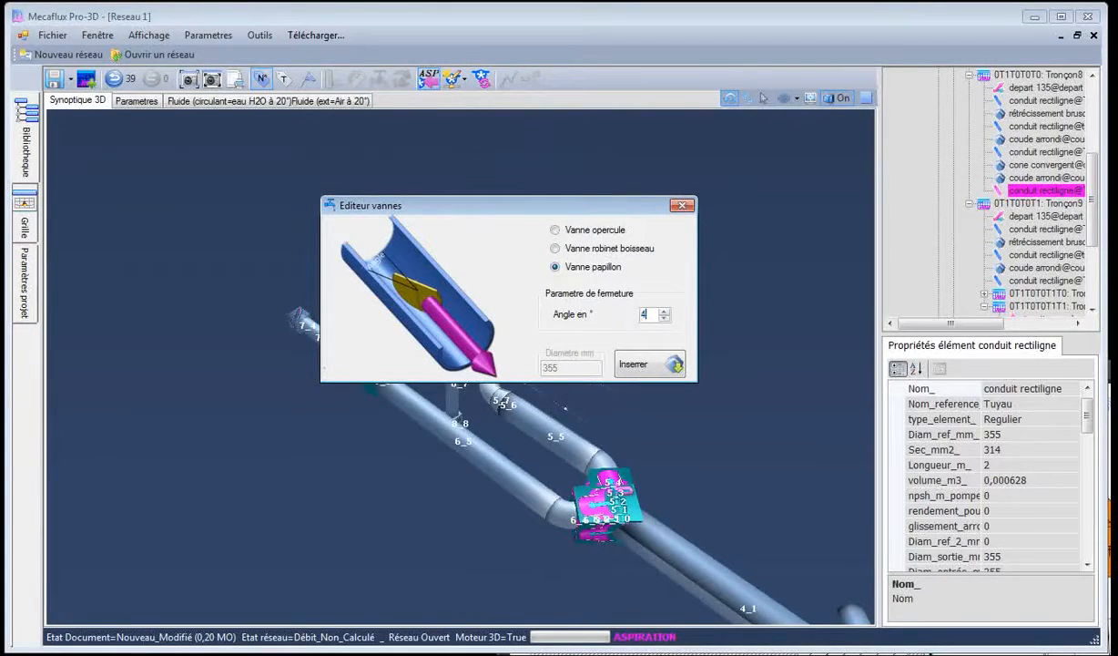
{"action": "left_click", "coordinate": [636, 363]}
Insert a butterfly valve (Vanne papillon) at the end of straight duct 1_7
{"action": "left_click_drag", "start_coordinate": [590, 394], "coordinate": [724, 394]}
{"action": "left_click_drag", "start_coordinate": [715, 328], "coordinate": [705, 423]}
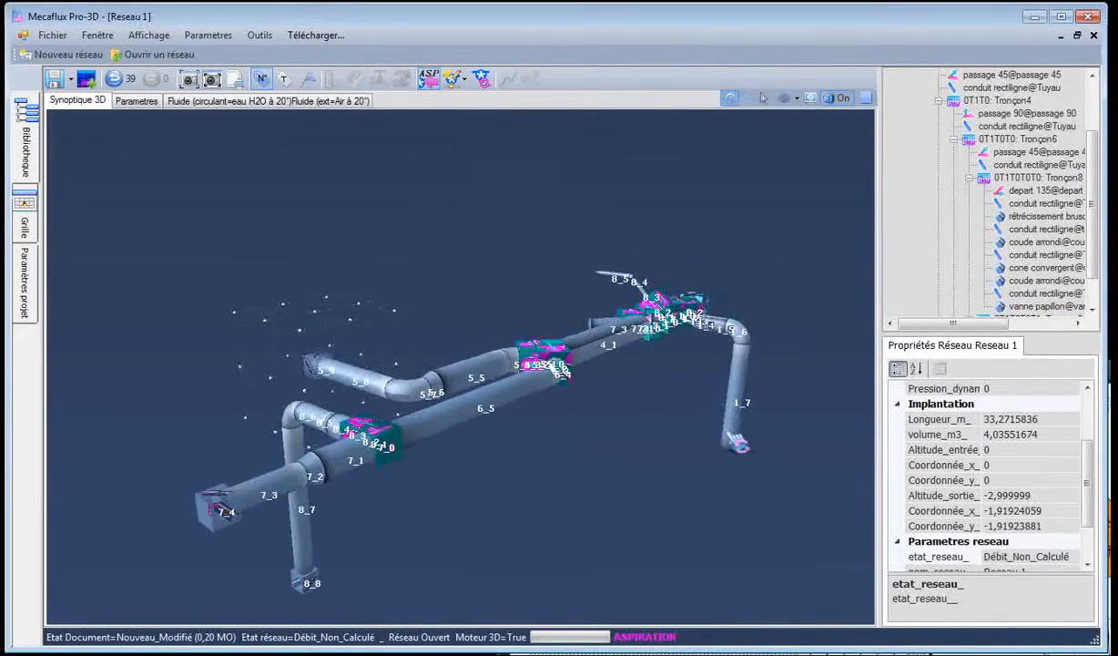
{"action": "left_click", "coordinate": [737, 456]}
{"action": "left_click_drag", "start_coordinate": [780, 442], "coordinate": [766, 495]}
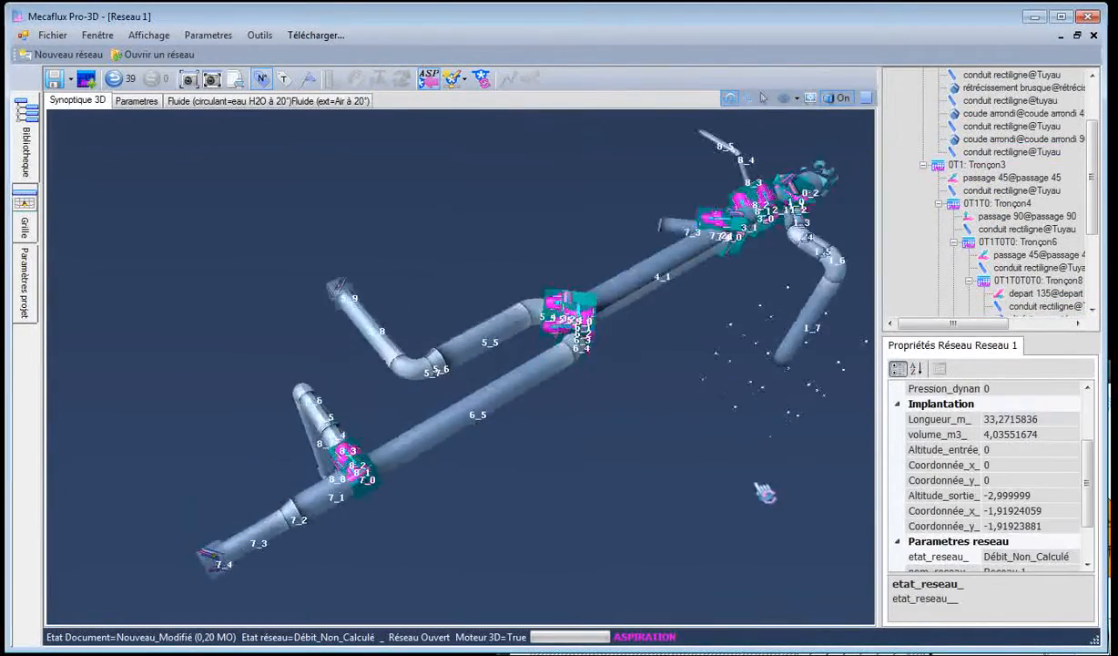
{"action": "left_click", "coordinate": [756, 351]}
{"action": "right_click", "coordinate": [757, 353]}
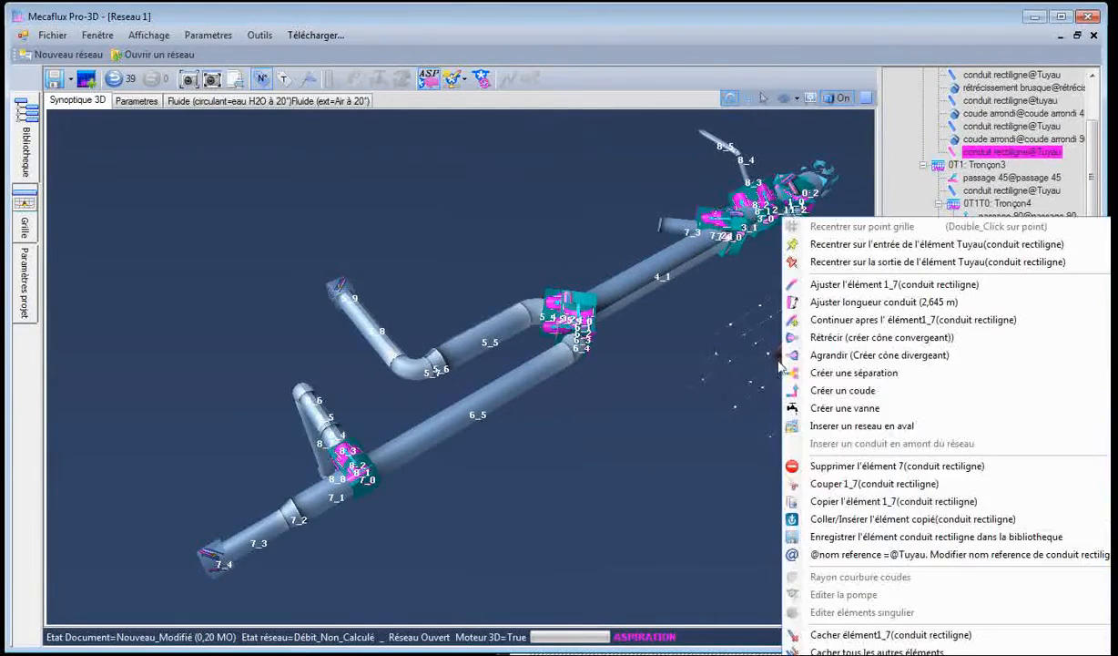
{"action": "left_click", "coordinate": [824, 425]}
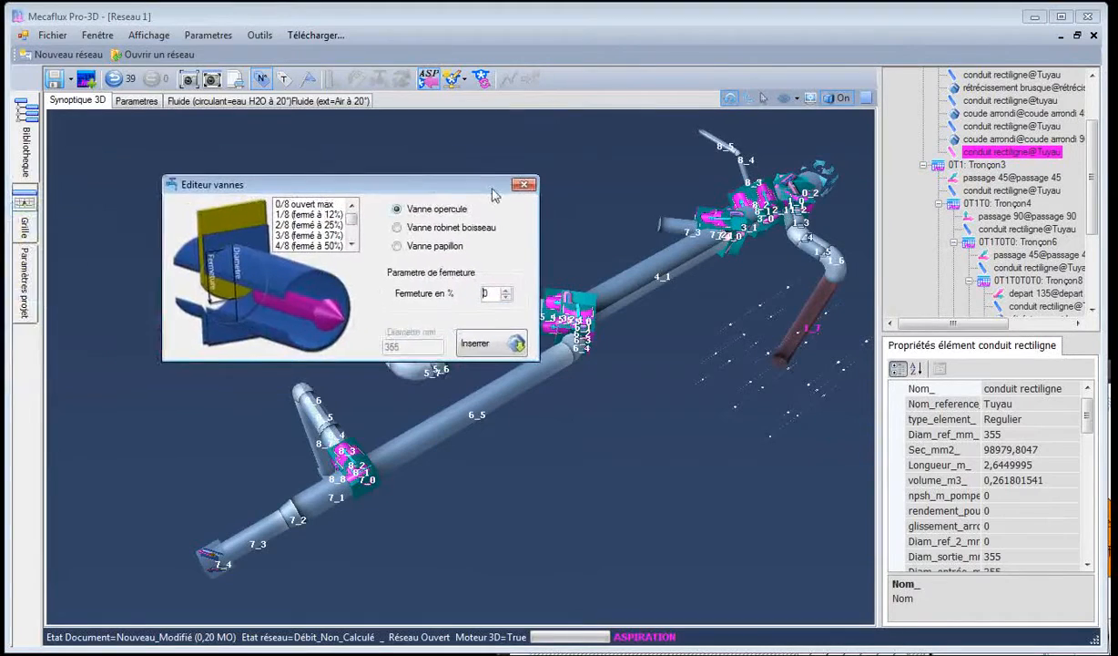
{"action": "left_click", "coordinate": [405, 246]}
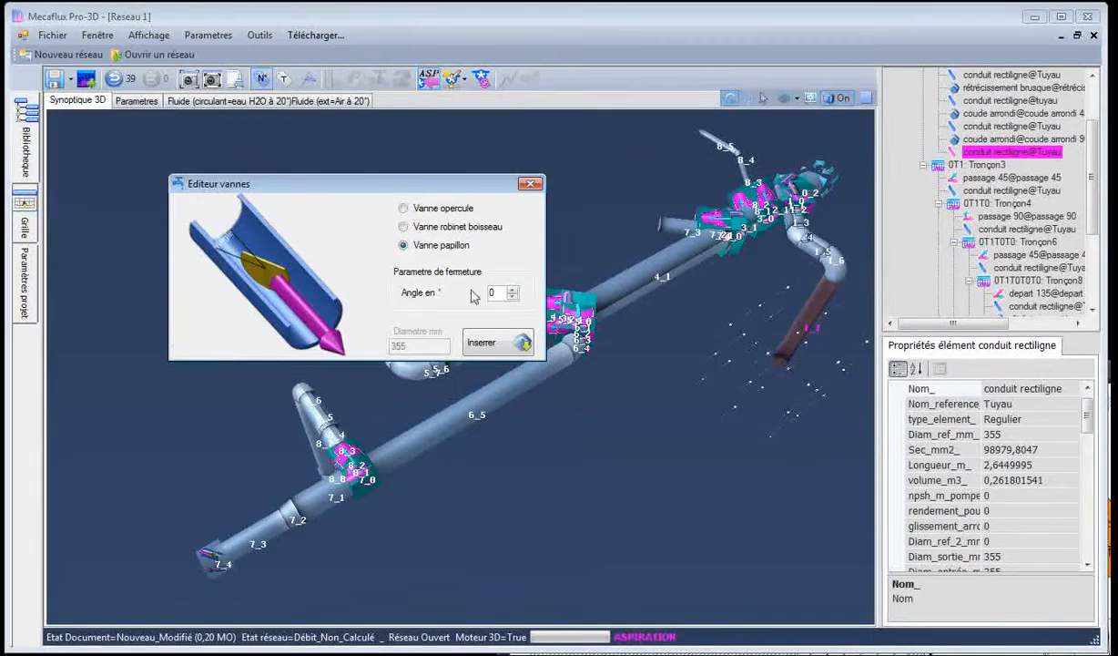
{"action": "left_click", "coordinate": [481, 343]}
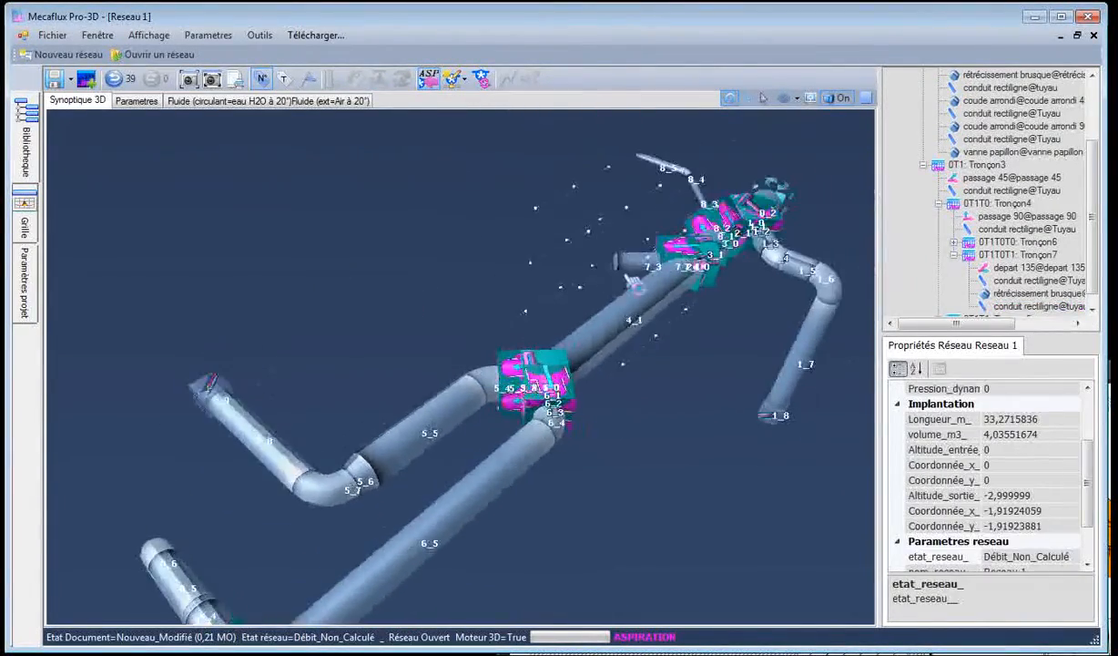
Insert a butterfly valve (Vanne papillon) at the end of the 1 m long, 300 mm straight duct 7_3
{"action": "right_click", "coordinate": [640, 272]}
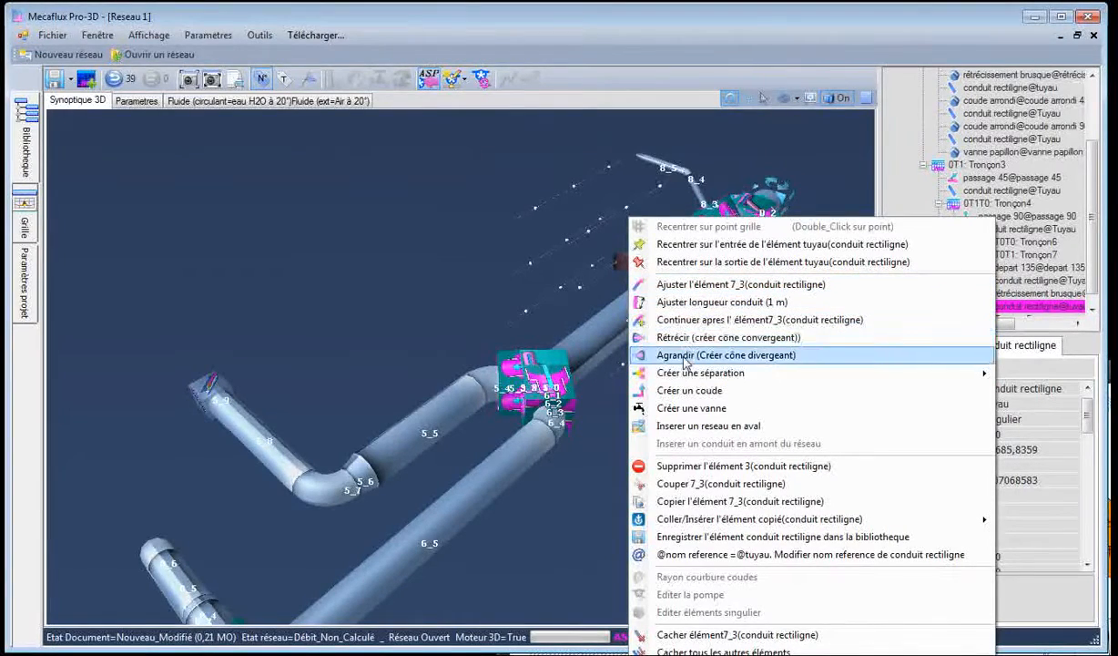
{"action": "left_click", "coordinate": [688, 409]}
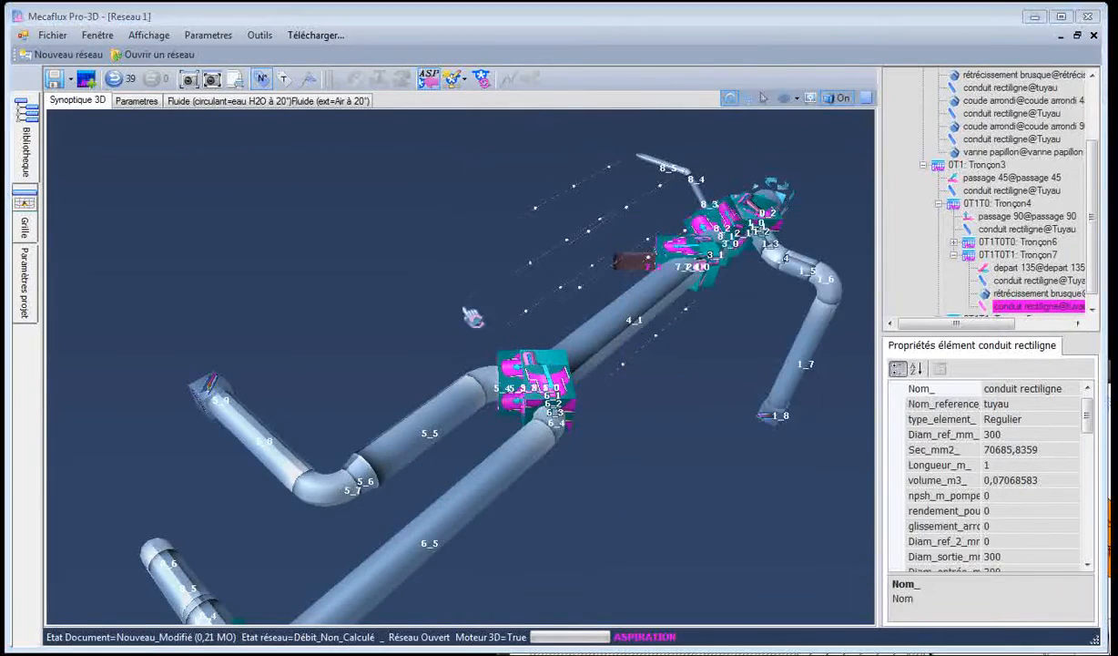
{"action": "left_click", "coordinate": [207, 382]}
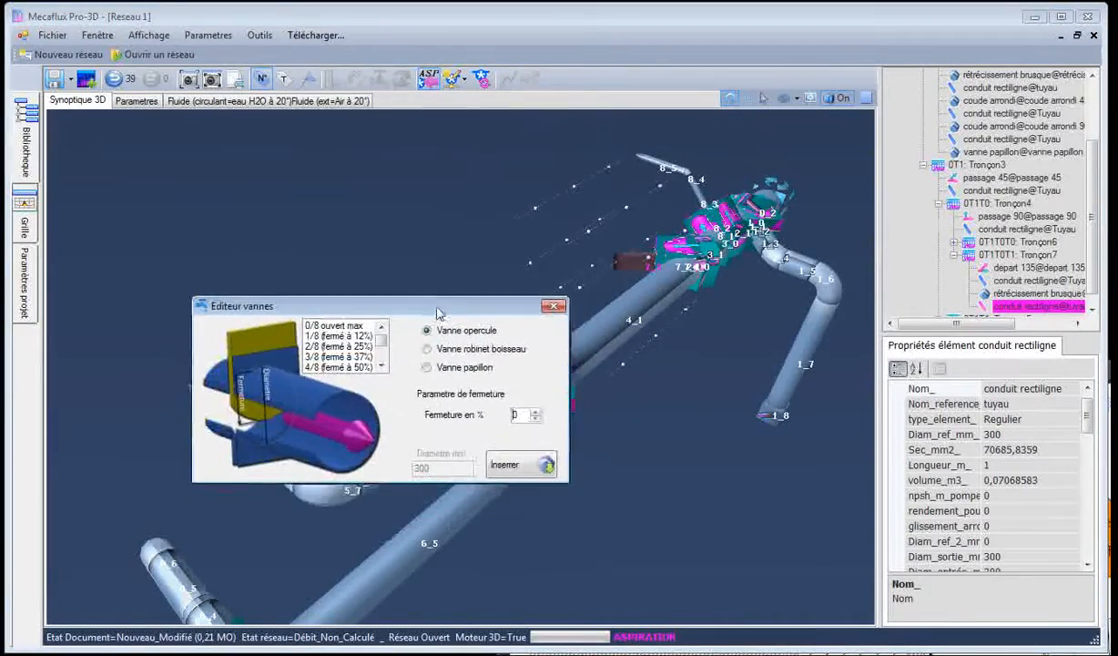
{"action": "left_click", "coordinate": [426, 368]}
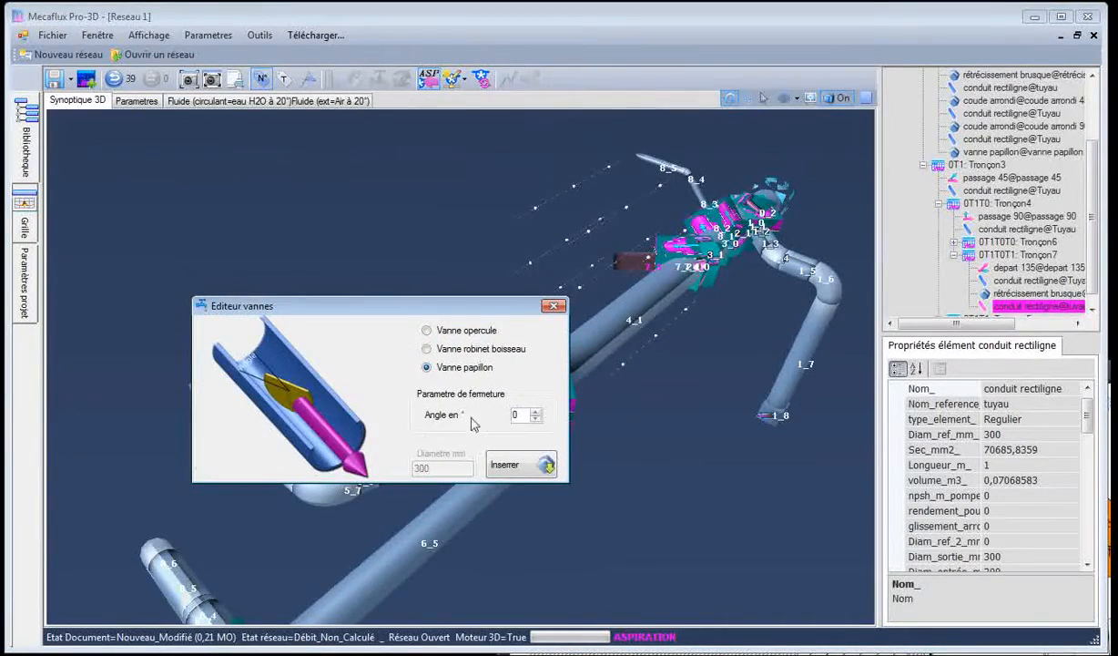
{"action": "left_click", "coordinate": [497, 468]}
Review the whole duct network from several angles, including the 100 mm branch ending in duct 8_5 and the network's start
{"action": "left_click", "coordinate": [521, 266]}
{"action": "scroll", "coordinate": [519, 278], "scroll_direction": "up", "scroll_amount": 3}
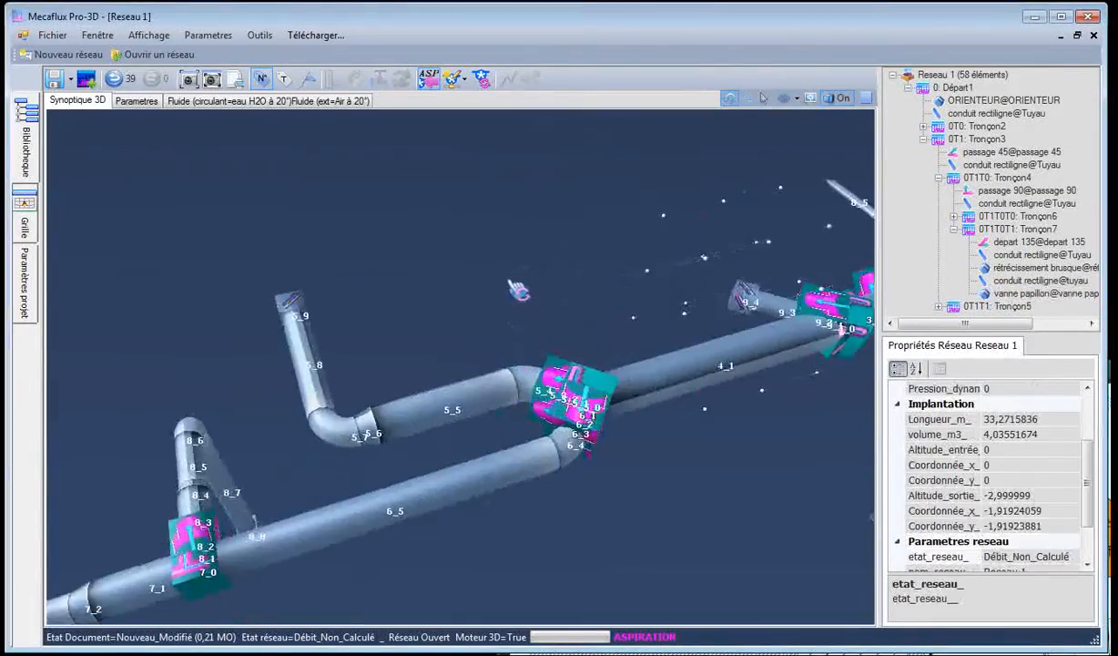
{"action": "left_click_drag", "start_coordinate": [517, 289], "coordinate": [398, 187]}
{"action": "left_click", "coordinate": [300, 293]}
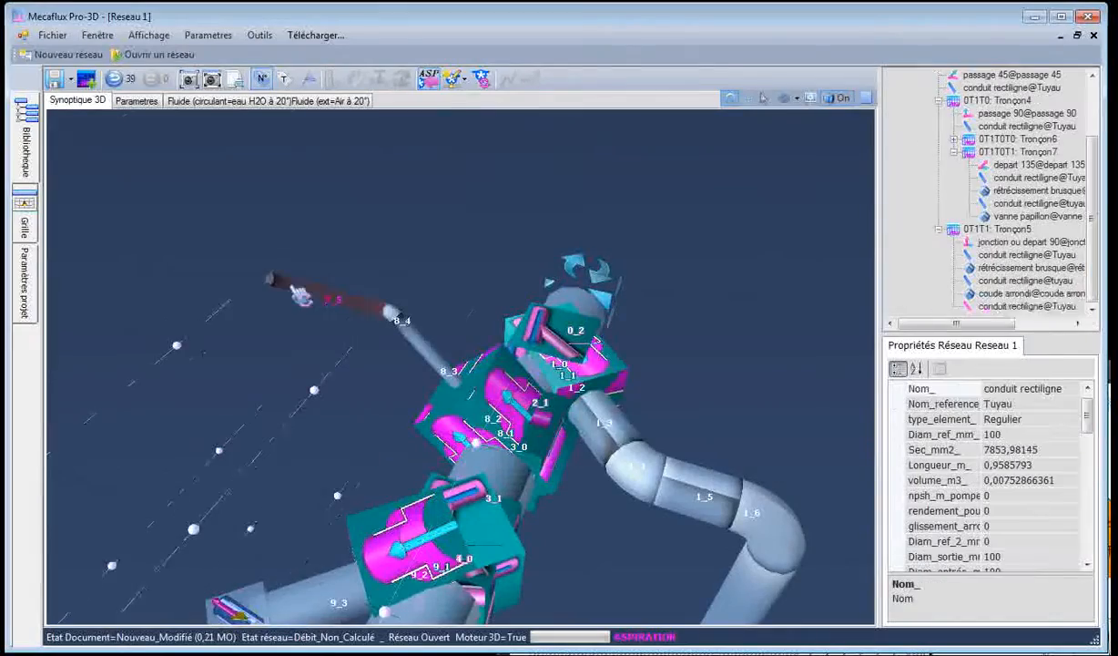
{"action": "left_click_drag", "start_coordinate": [340, 360], "coordinate": [273, 392]}
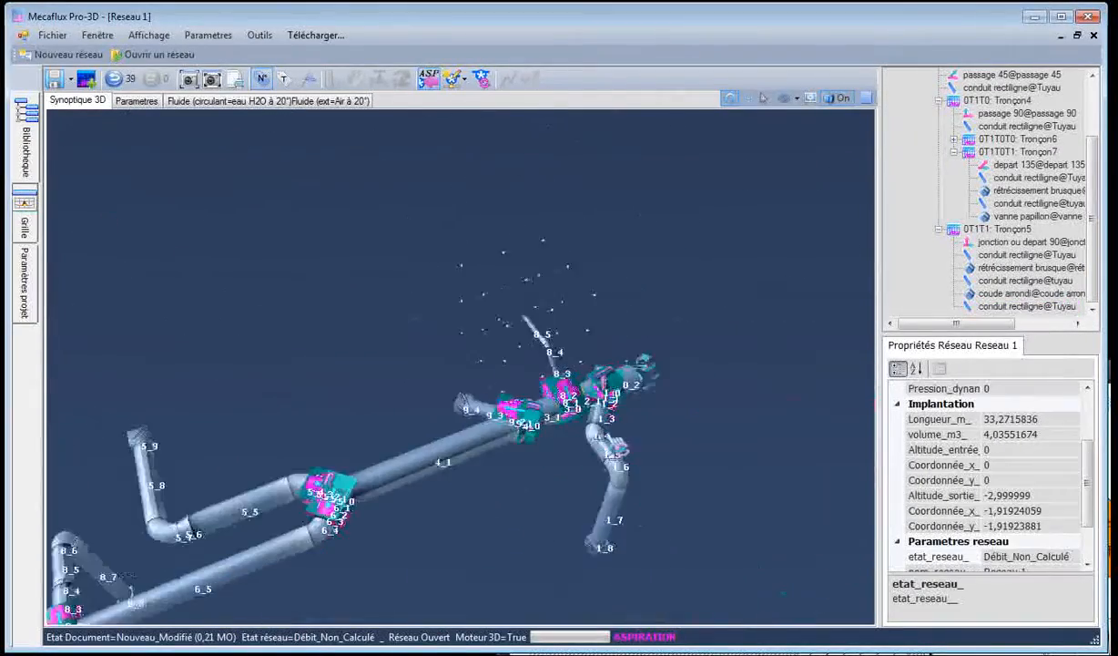
{"action": "left_click_drag", "start_coordinate": [496, 473], "coordinate": [447, 434]}
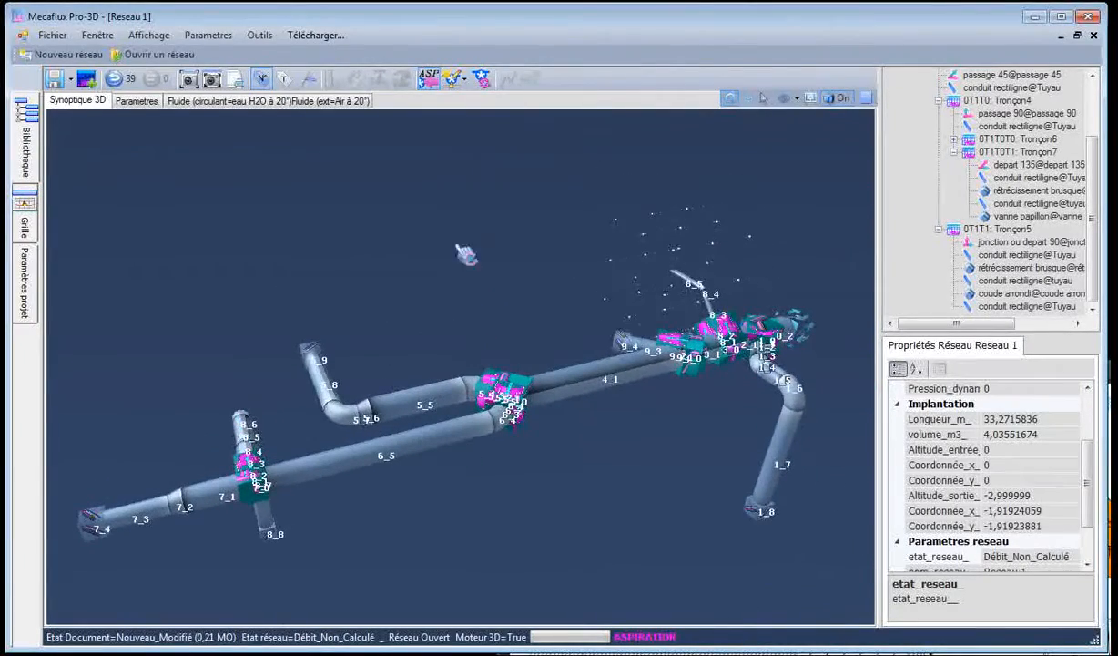
{"action": "left_click", "coordinate": [428, 84]}
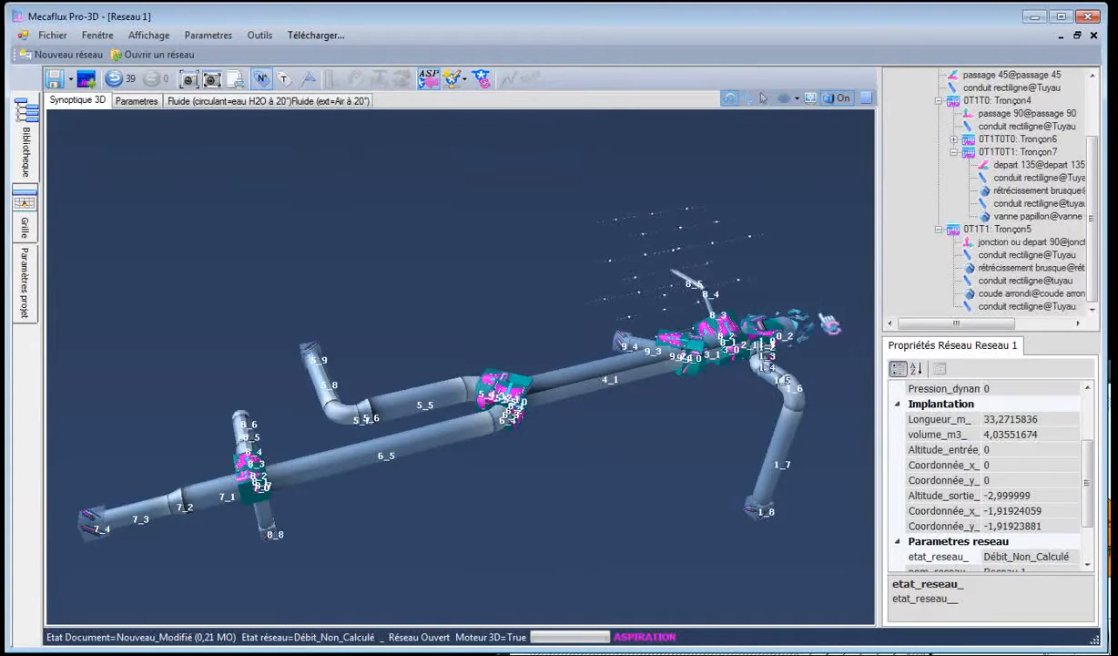
{"action": "mouse_move", "coordinate": [793, 316]}
{"action": "left_mouse_down"}
{"action": "mouse_move", "coordinate": [840, 319]}
{"action": "mouse_move", "coordinate": [806, 319]}
{"action": "left_mouse_up"}
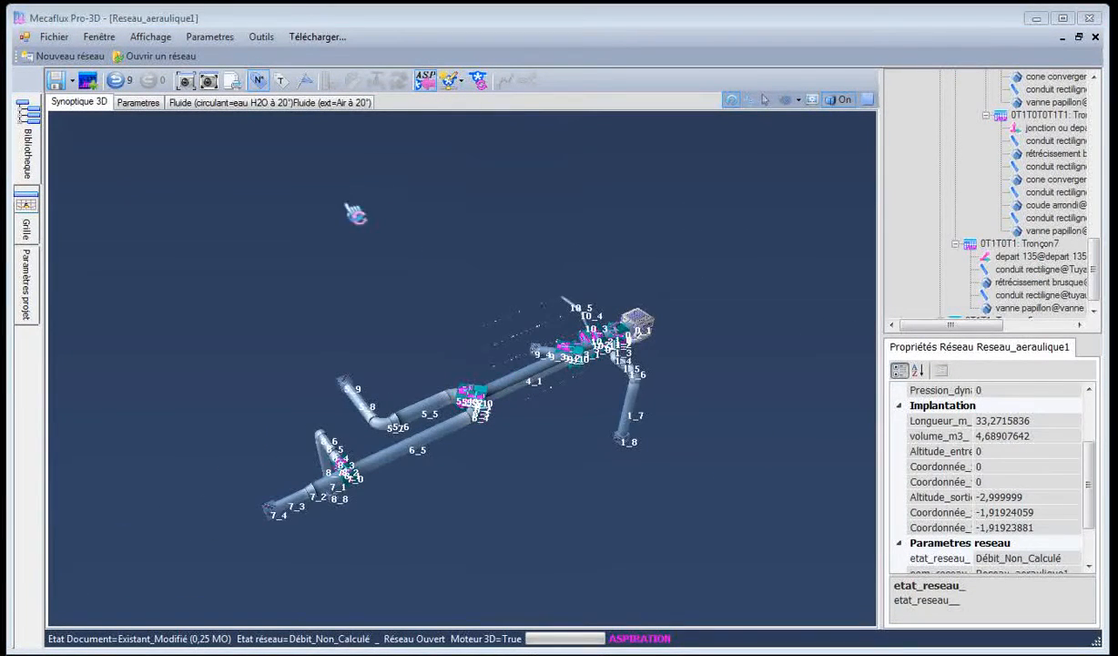
Choose the gas Air at 20 °C as the replacement for the network's circulating fluid
{"action": "left_click", "coordinate": [236, 103]}
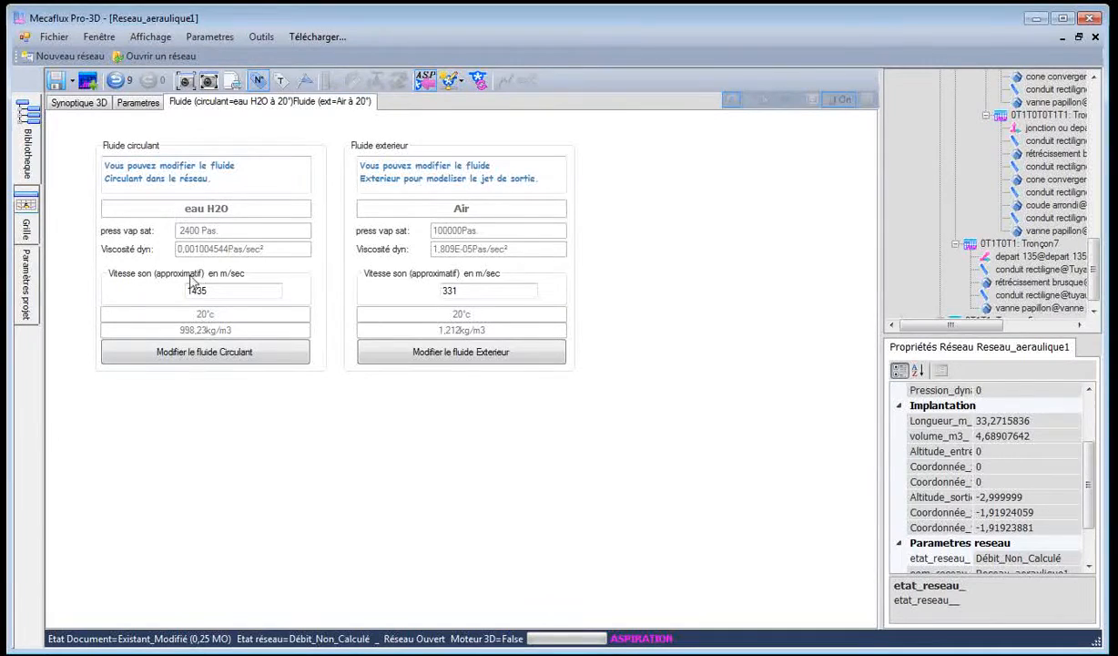
{"action": "left_click", "coordinate": [197, 358]}
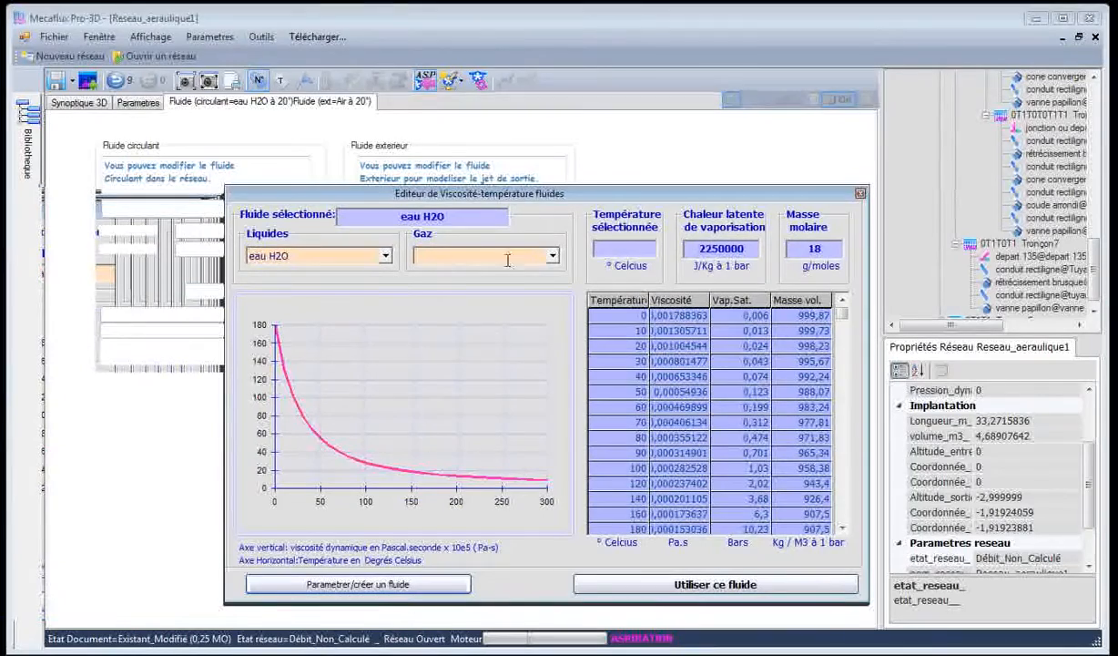
{"action": "left_click", "coordinate": [508, 258]}
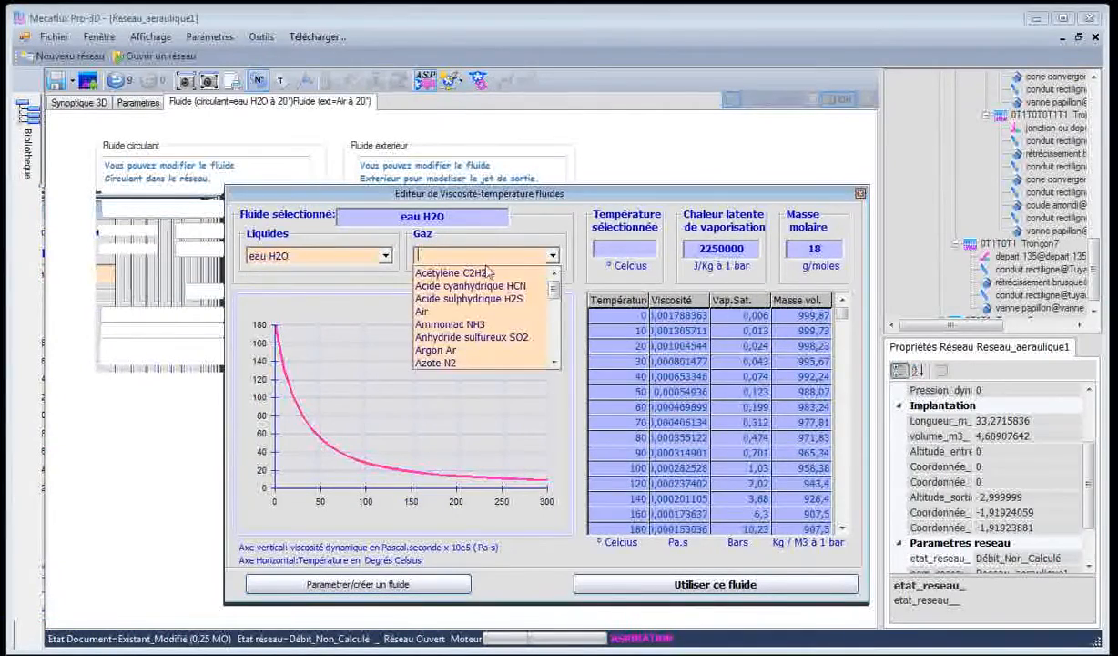
{"action": "left_click", "coordinate": [460, 315]}
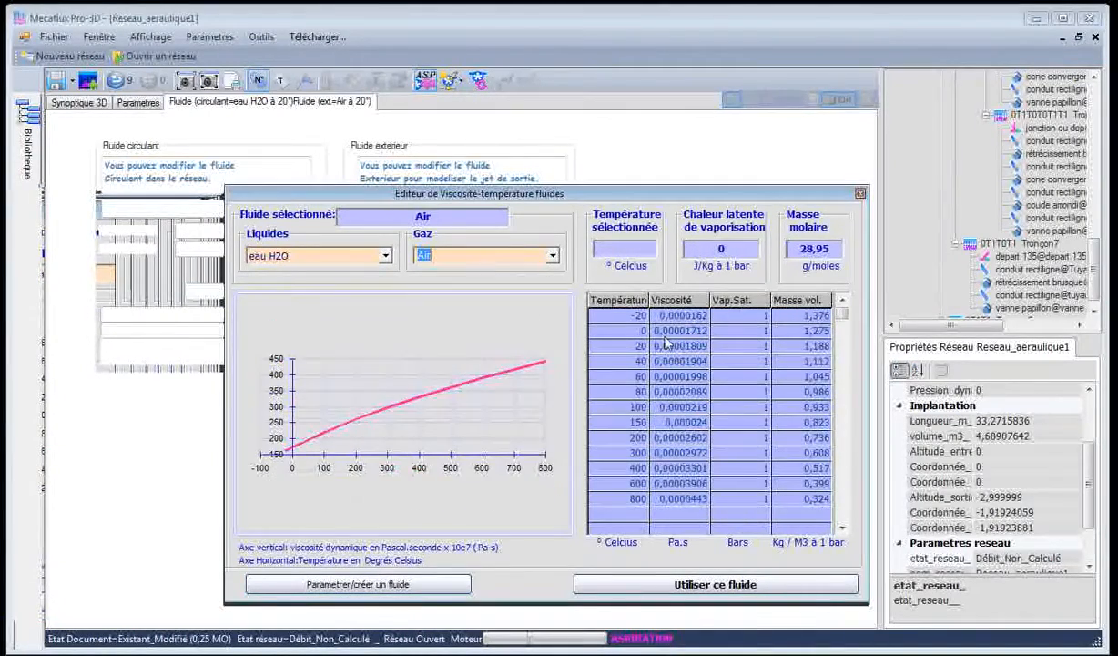
{"action": "left_click", "coordinate": [614, 346]}
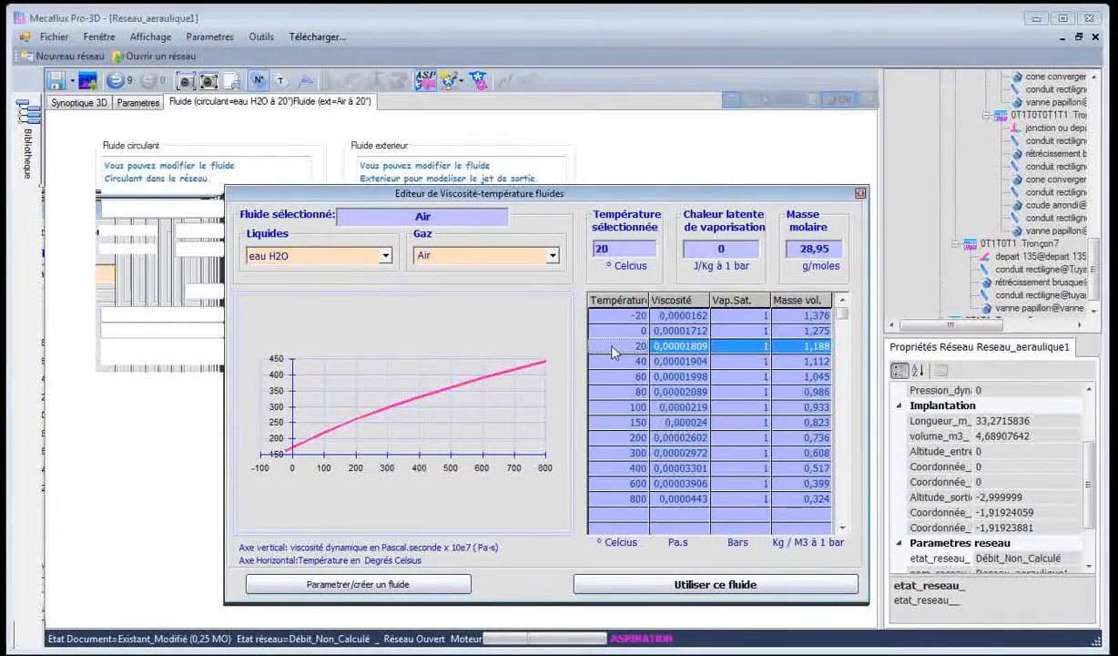
Apply the chosen circulating fluid using the atmospheric pressure calculated for an altitude of 0 m
{"action": "left_click", "coordinate": [638, 583]}
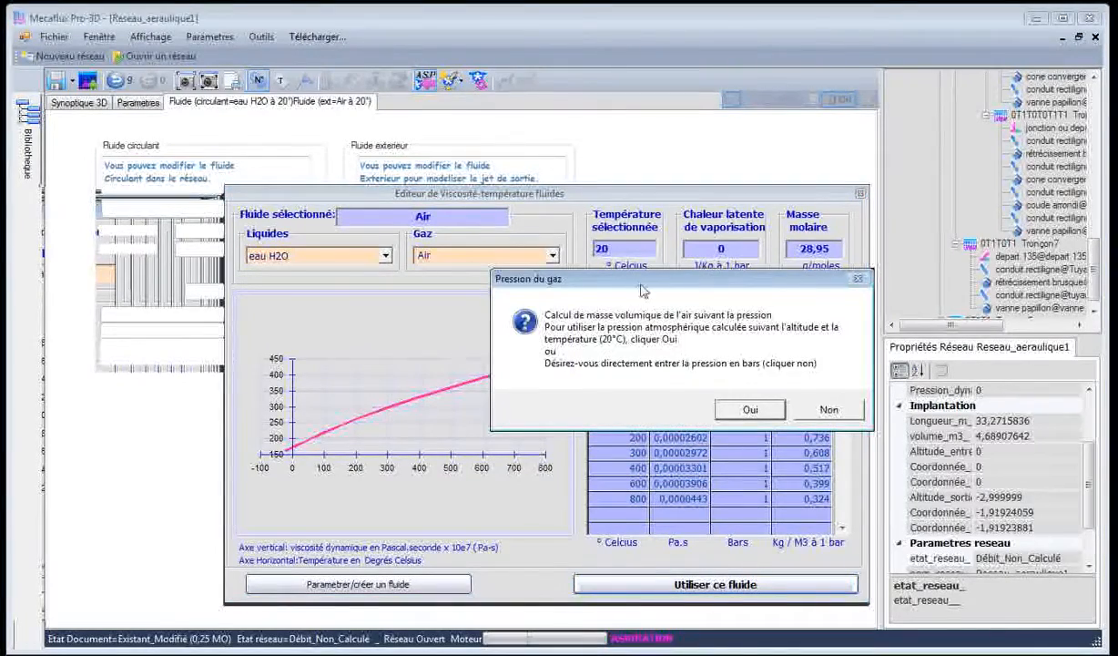
{"action": "left_click_drag", "start_coordinate": [605, 291], "coordinate": [562, 301]}
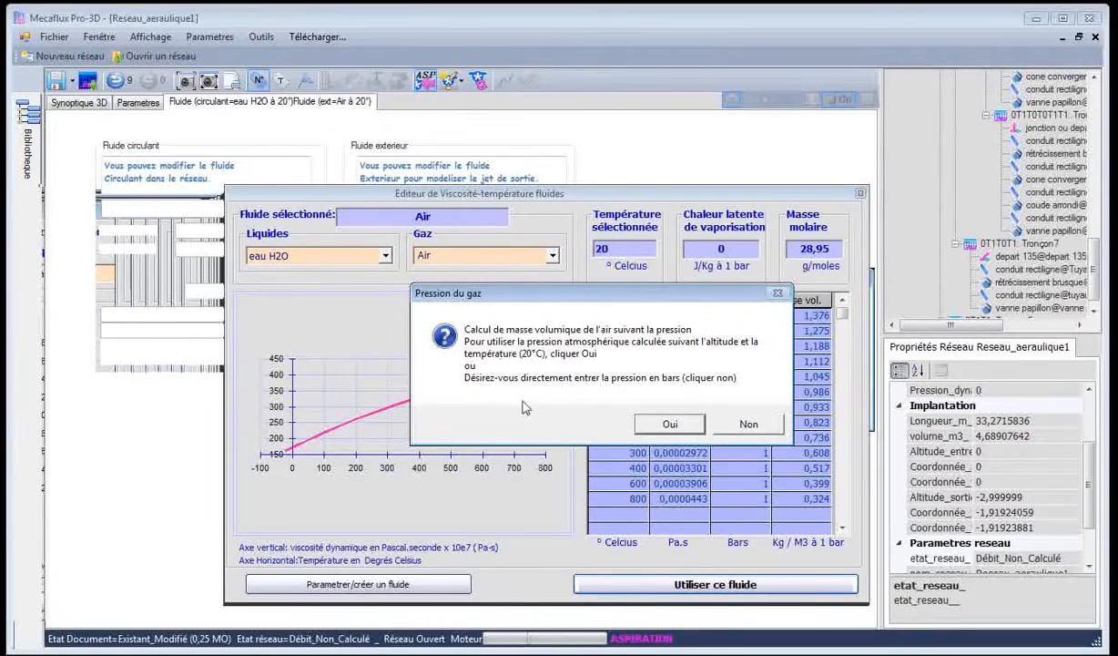
{"action": "left_click", "coordinate": [669, 425]}
{"action": "left_click", "coordinate": [567, 247]}
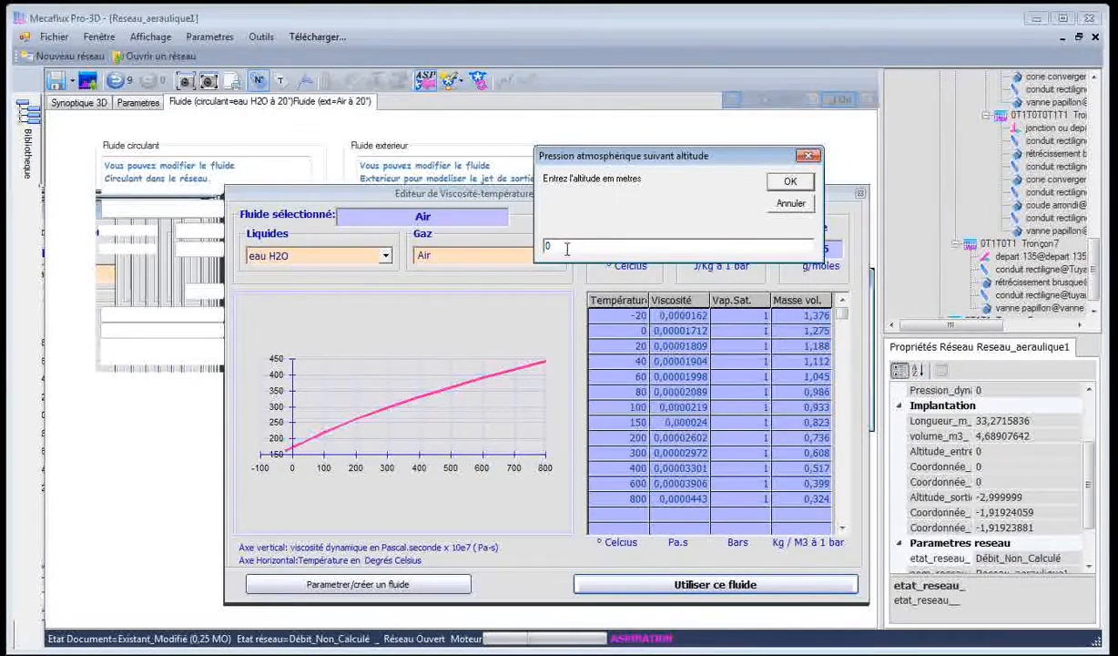
{"action": "left_click", "coordinate": [790, 183]}
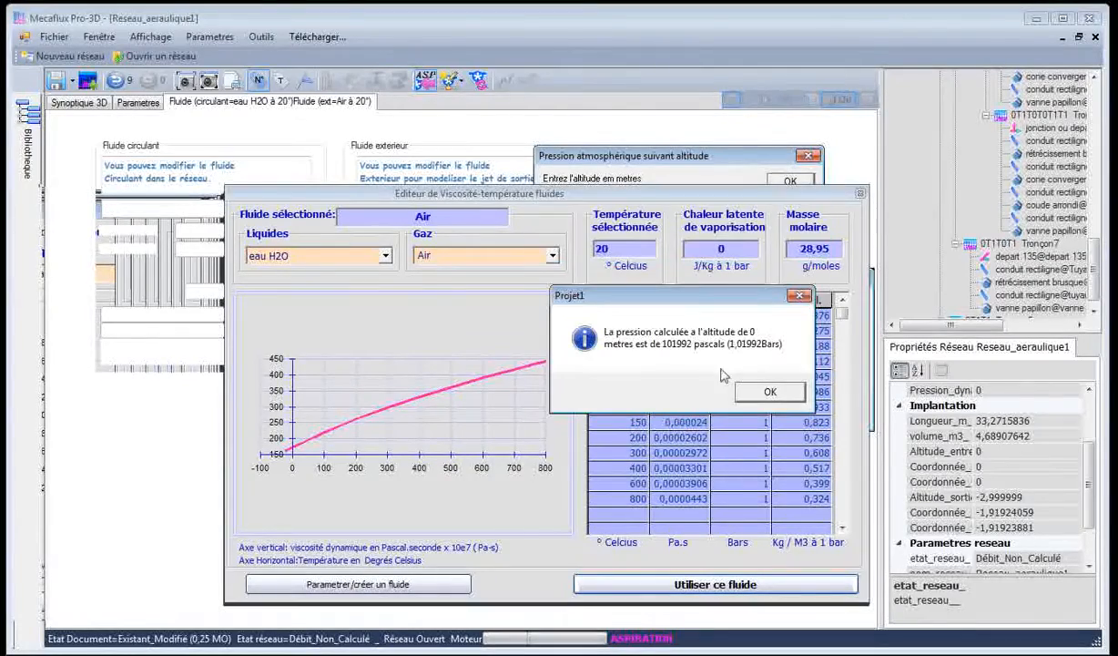
{"action": "left_click", "coordinate": [769, 392]}
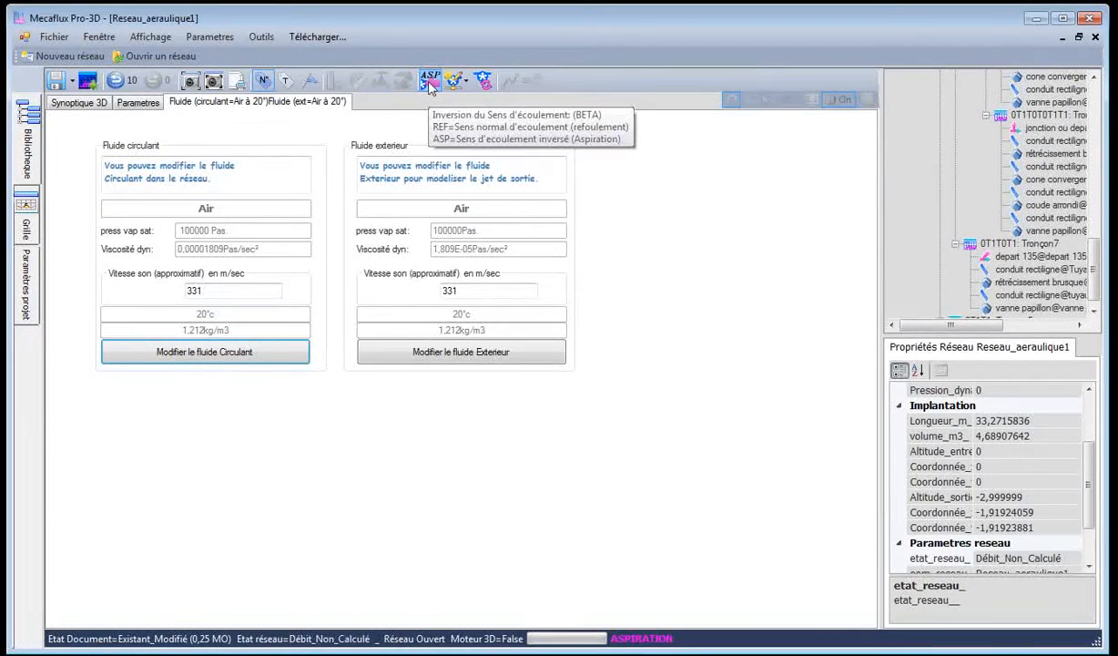
Delete the test flow generator (Generateur_test_debit690) at the start of the 3D network
{"action": "left_click", "coordinate": [89, 104]}
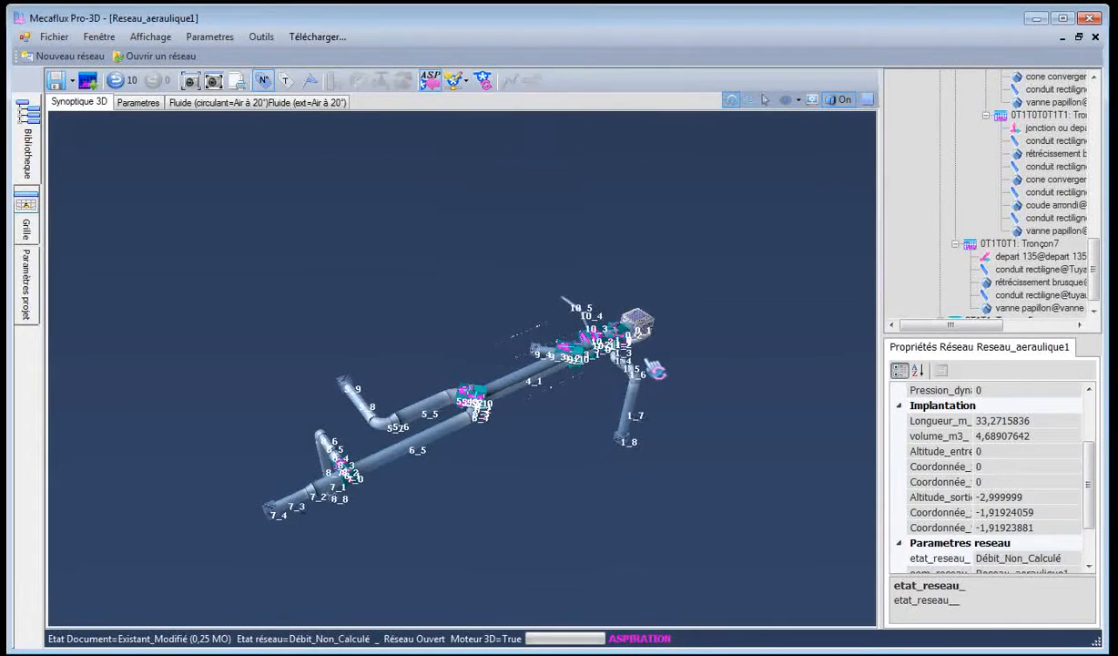
{"action": "left_click_drag", "start_coordinate": [654, 372], "coordinate": [685, 319]}
{"action": "left_click", "coordinate": [687, 320]}
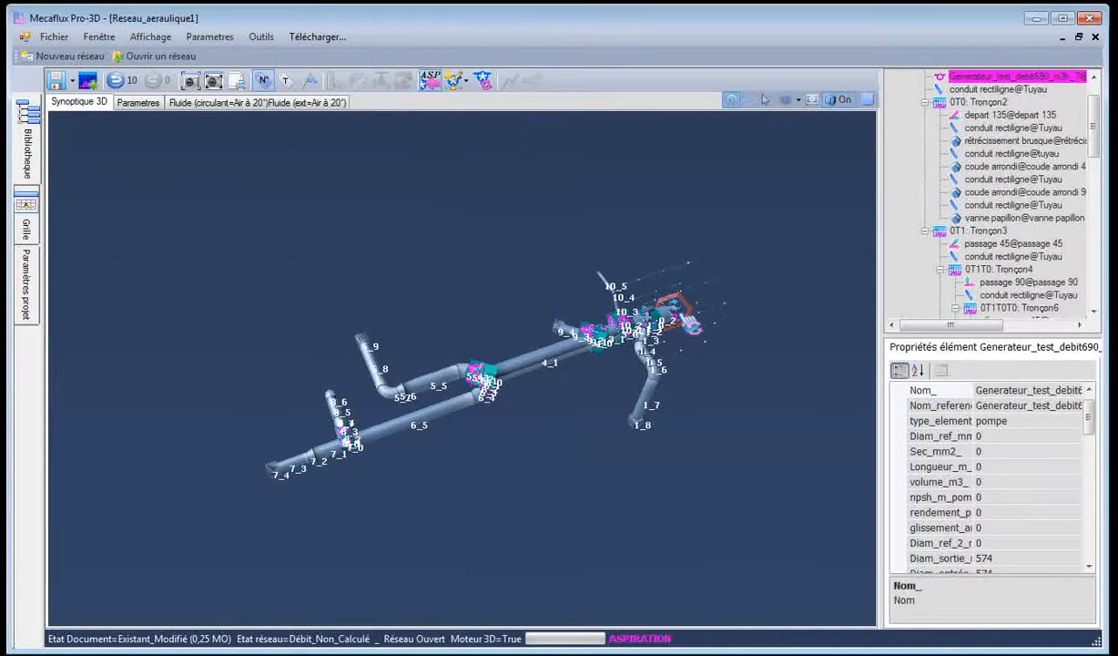
{"action": "left_click", "coordinate": [651, 306]}
{"action": "left_click_drag", "start_coordinate": [661, 320], "coordinate": [677, 368]}
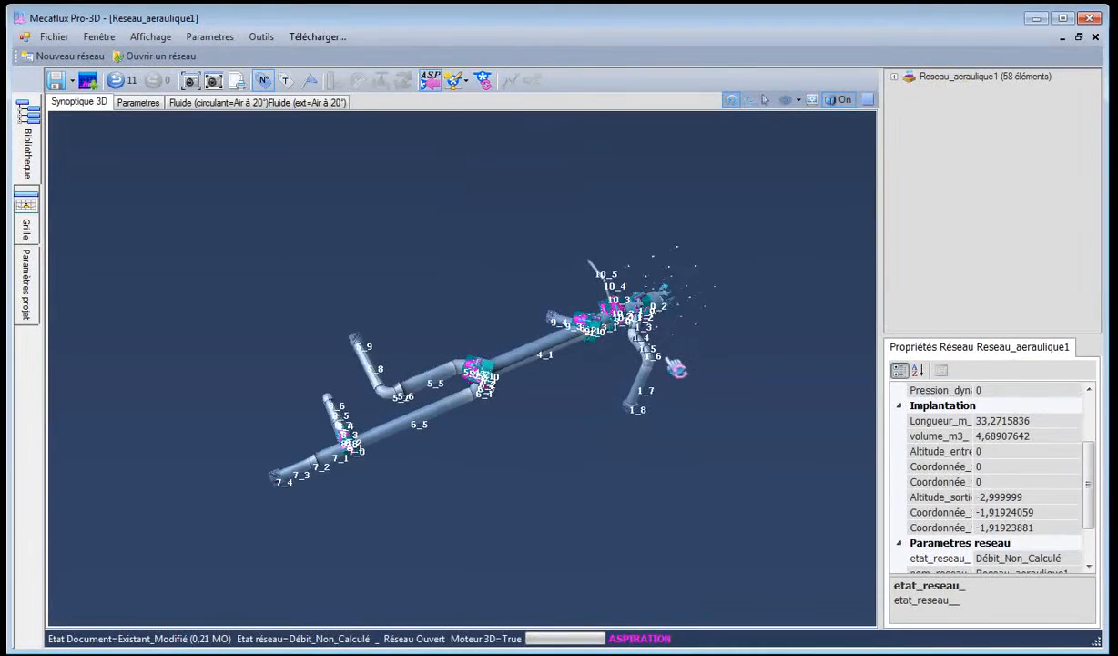
Check the straight duct at the network's start against the ductwork plan open in Photoshop, and return to the 3D network
{"action": "scroll", "coordinate": [637, 310], "scroll_direction": "up", "scroll_amount": 5}
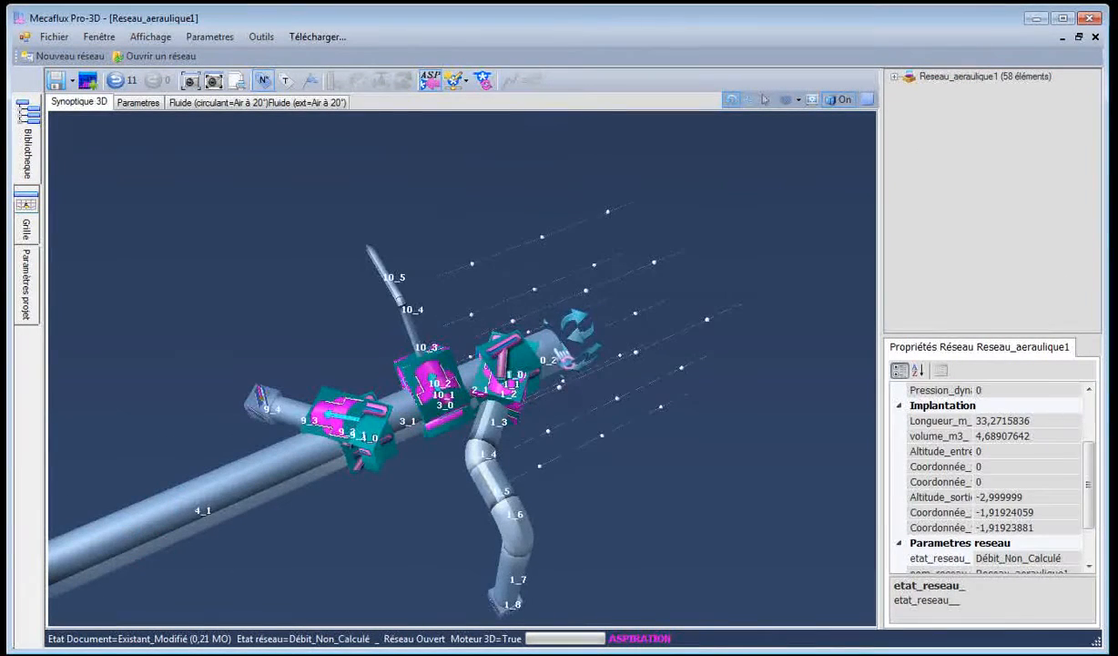
{"action": "left_click", "coordinate": [565, 359]}
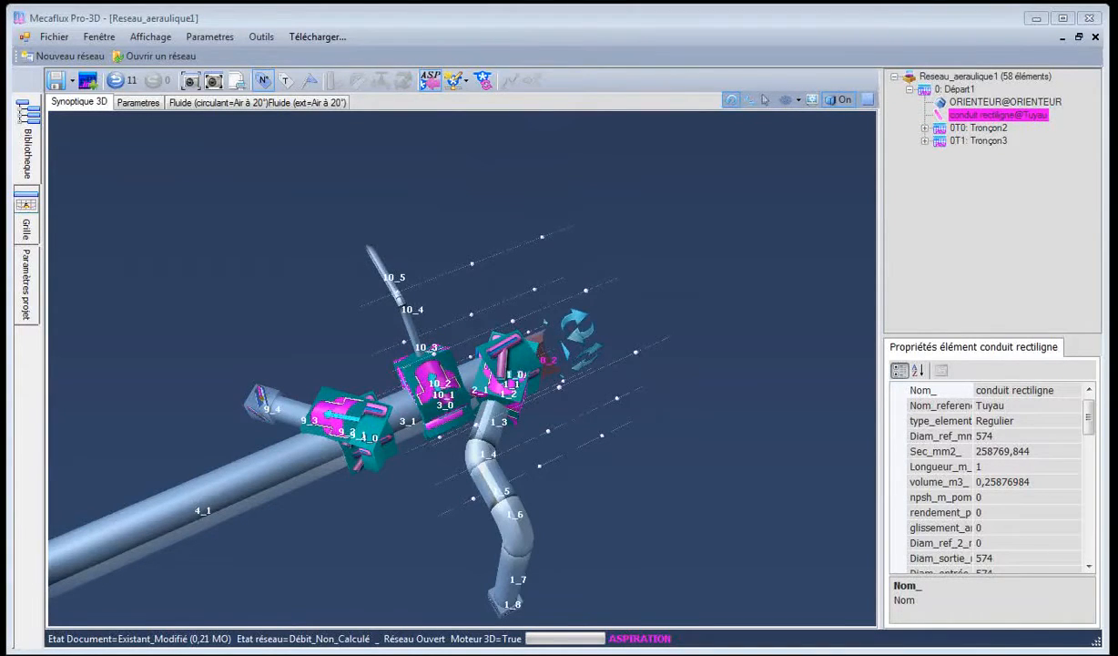
{"action": "key", "text": "alt+Tab"}
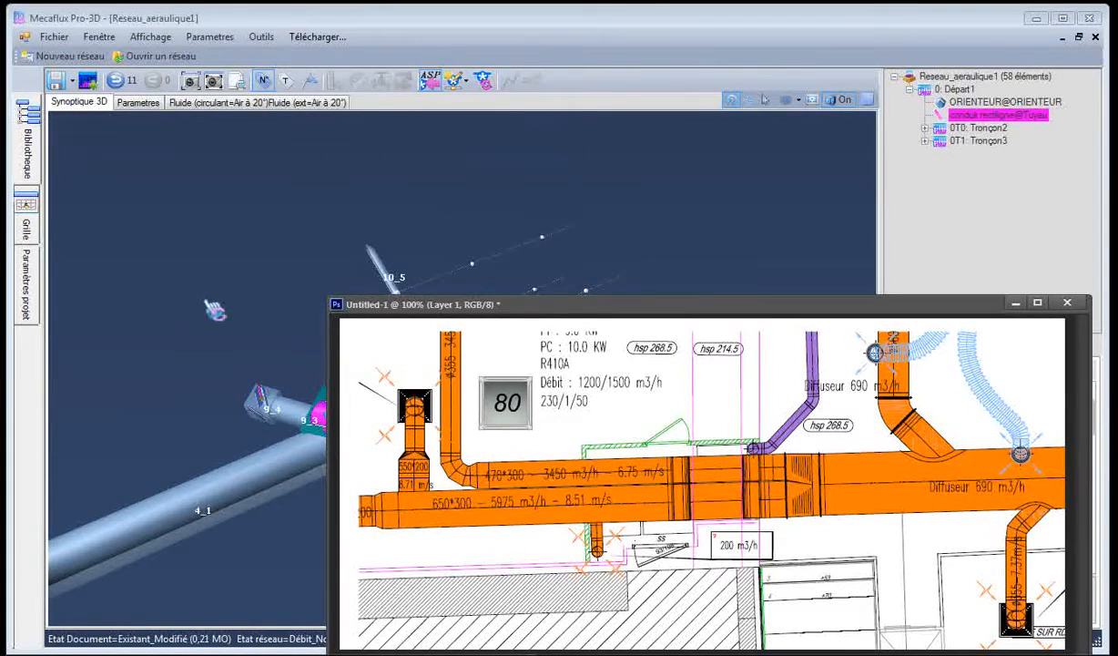
{"action": "left_click", "coordinate": [207, 297]}
Create a test flow generator for 690 m3/h at the network's start and run the flow test
{"action": "left_click", "coordinate": [453, 84]}
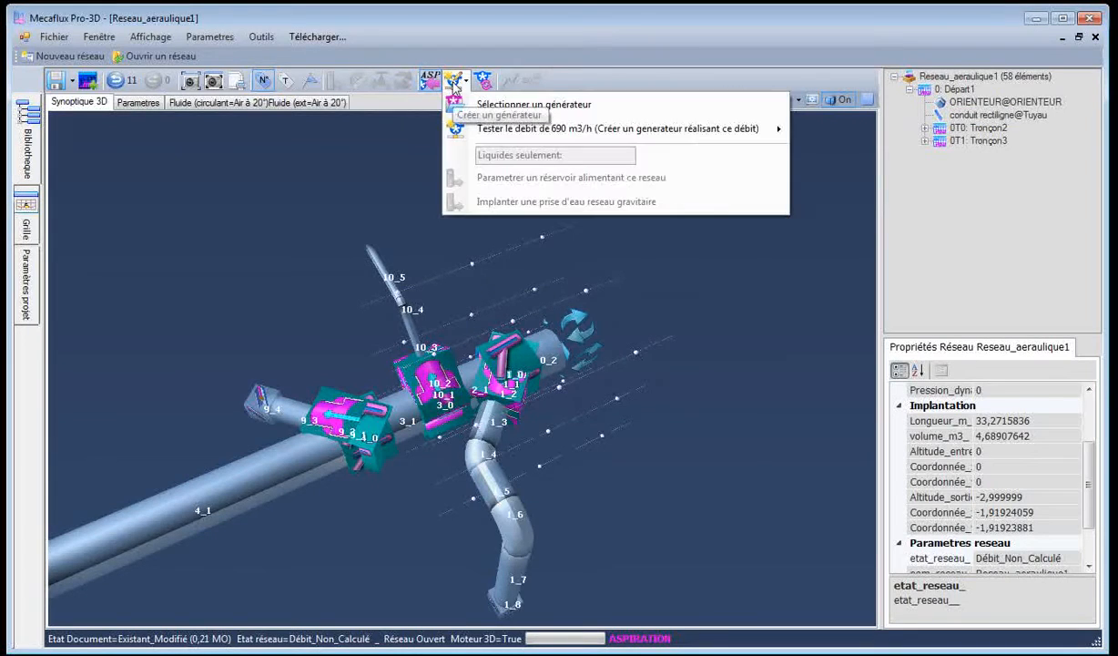
{"action": "mouse_move", "coordinate": [538, 135]}
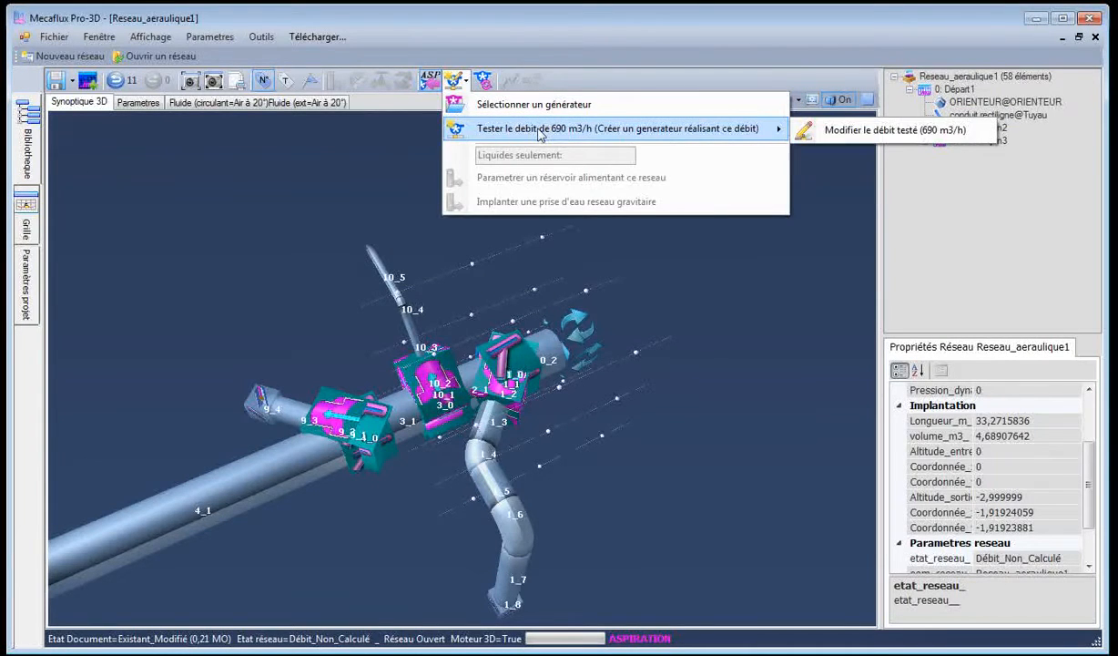
{"action": "left_click", "coordinate": [889, 130]}
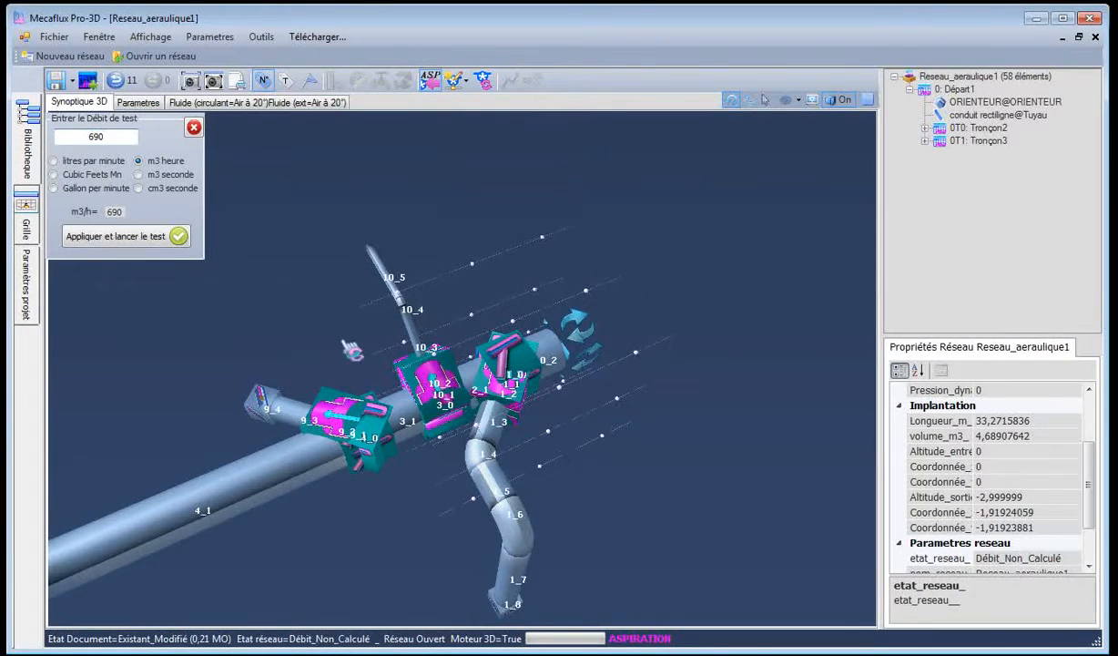
{"action": "left_click", "coordinate": [113, 241]}
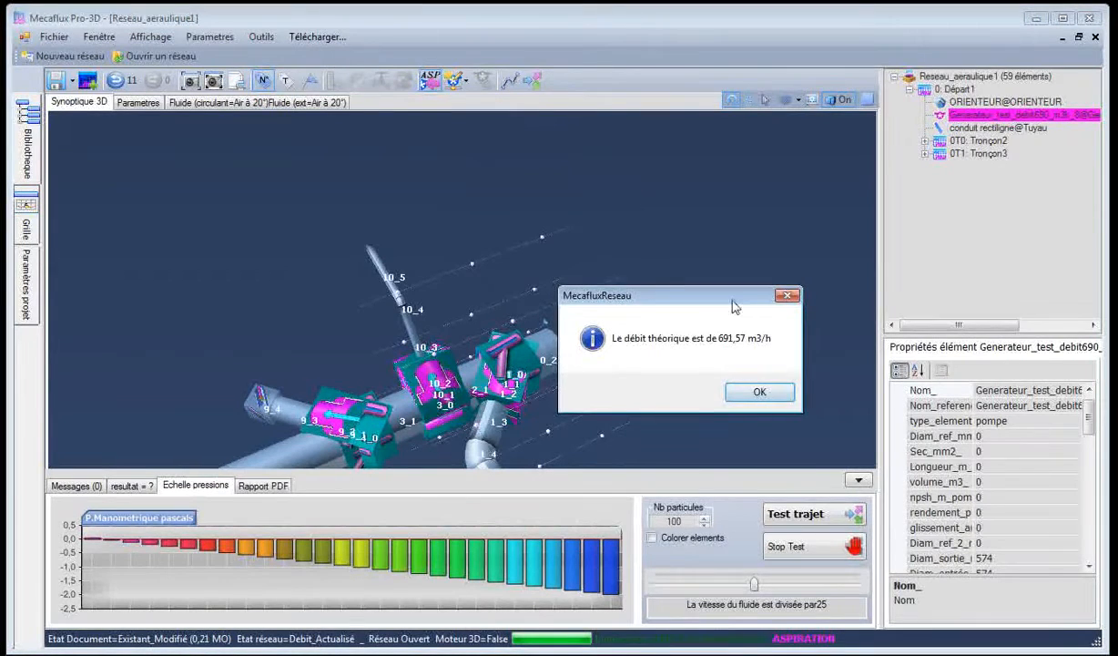
{"action": "left_click_drag", "start_coordinate": [732, 302], "coordinate": [785, 168]}
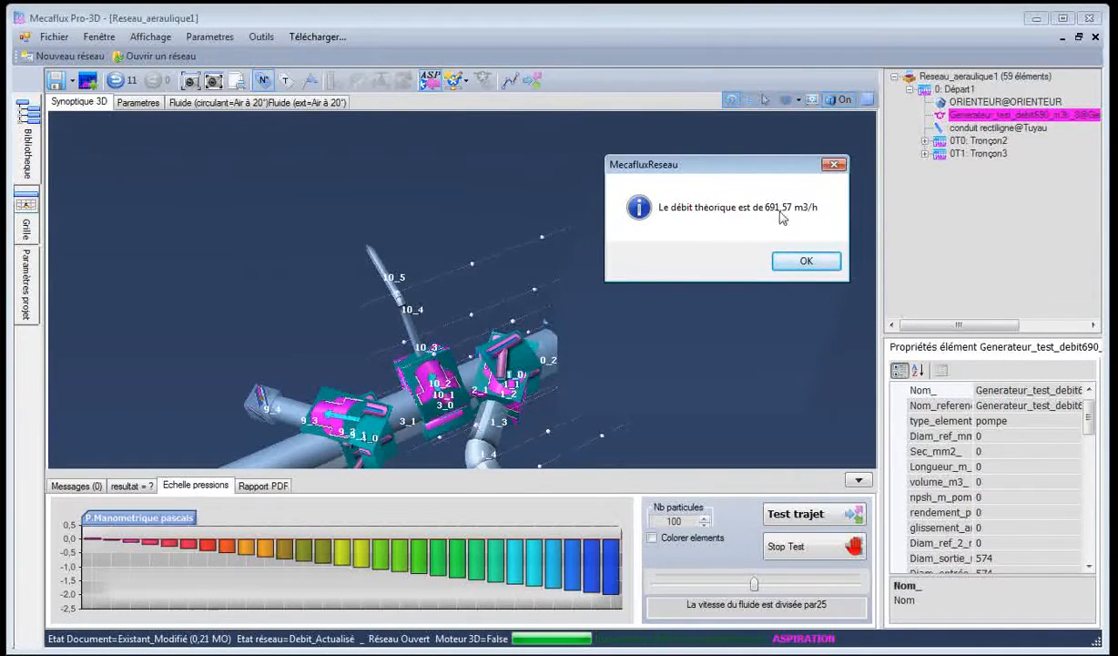
{"action": "left_click", "coordinate": [805, 262]}
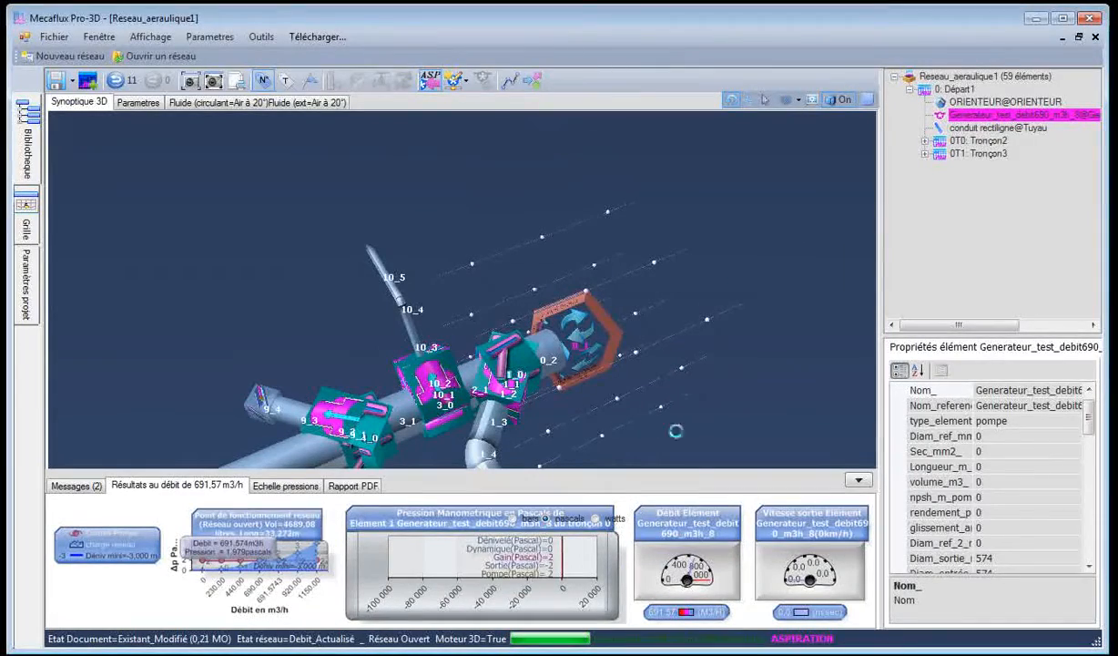
Inspect the flow and pressure results of the test generator and the straight duct 0_2 next to it
{"action": "left_click_drag", "start_coordinate": [661, 340], "coordinate": [586, 340]}
{"action": "scroll", "coordinate": [425, 406], "scroll_direction": "down", "scroll_amount": 6}
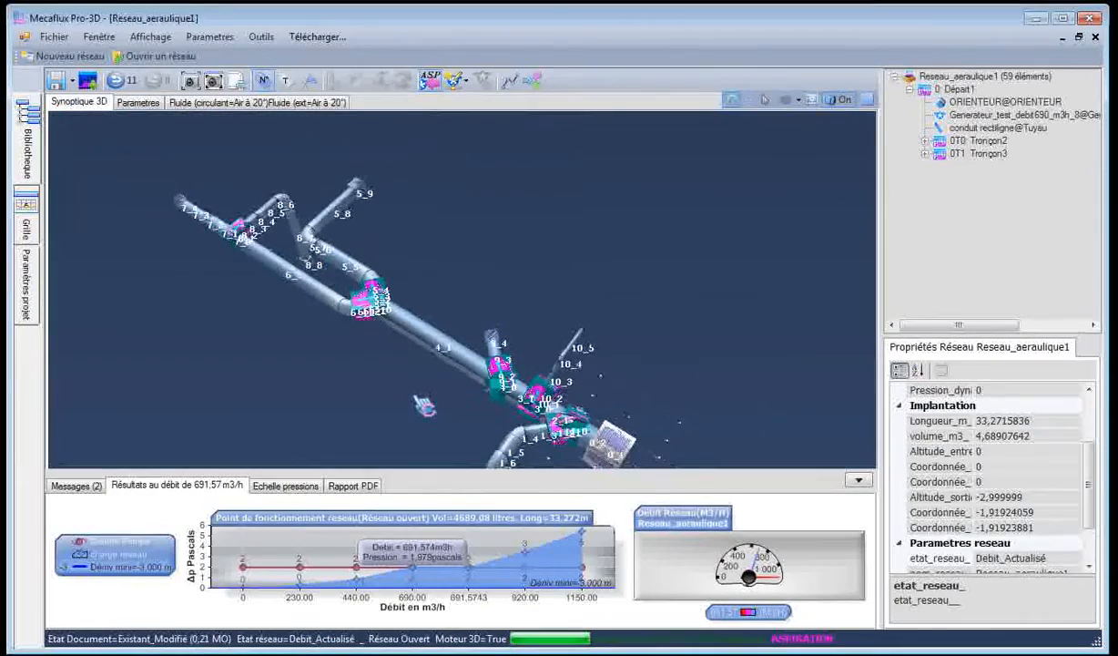
{"action": "left_click", "coordinate": [624, 449]}
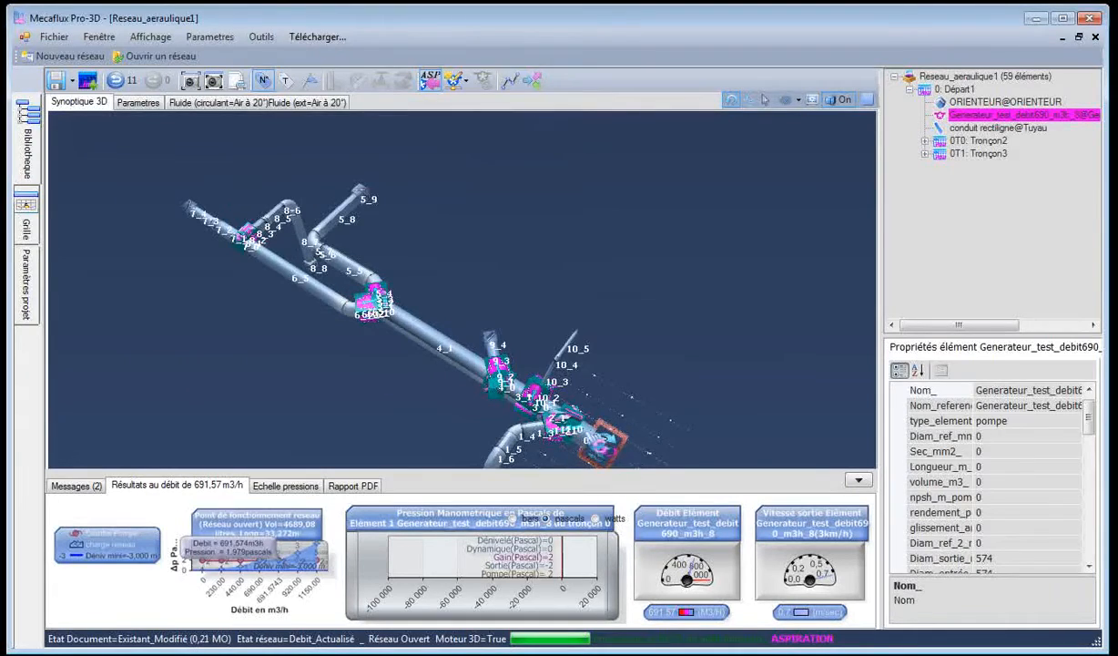
{"action": "left_click", "coordinate": [597, 443]}
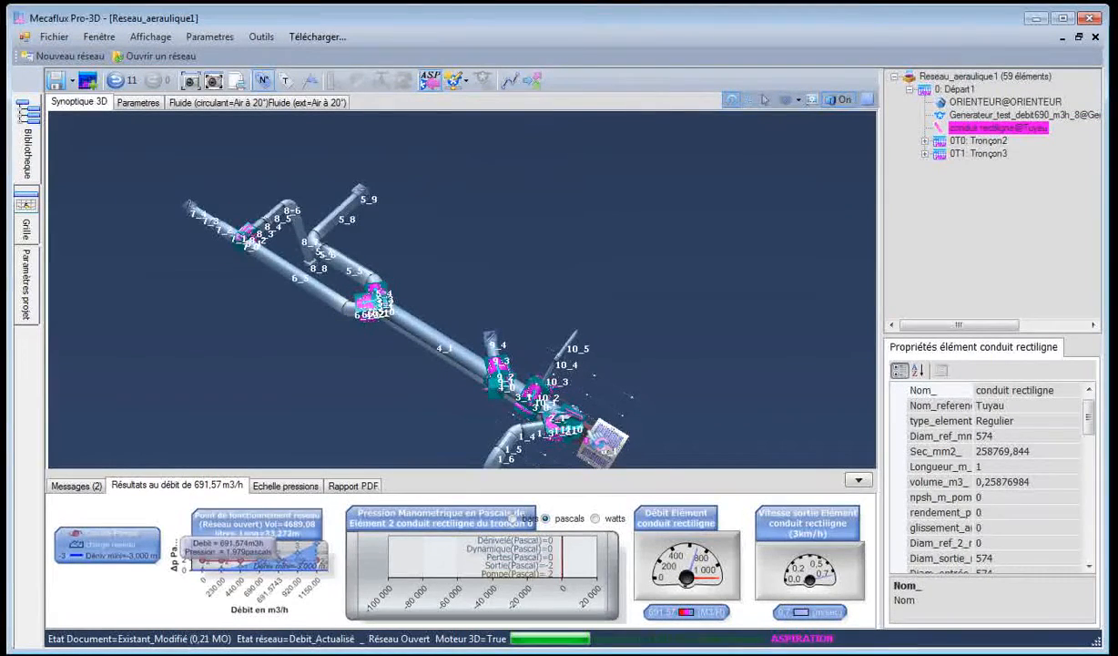
{"action": "scroll", "coordinate": [610, 430], "scroll_direction": "up", "scroll_amount": 6}
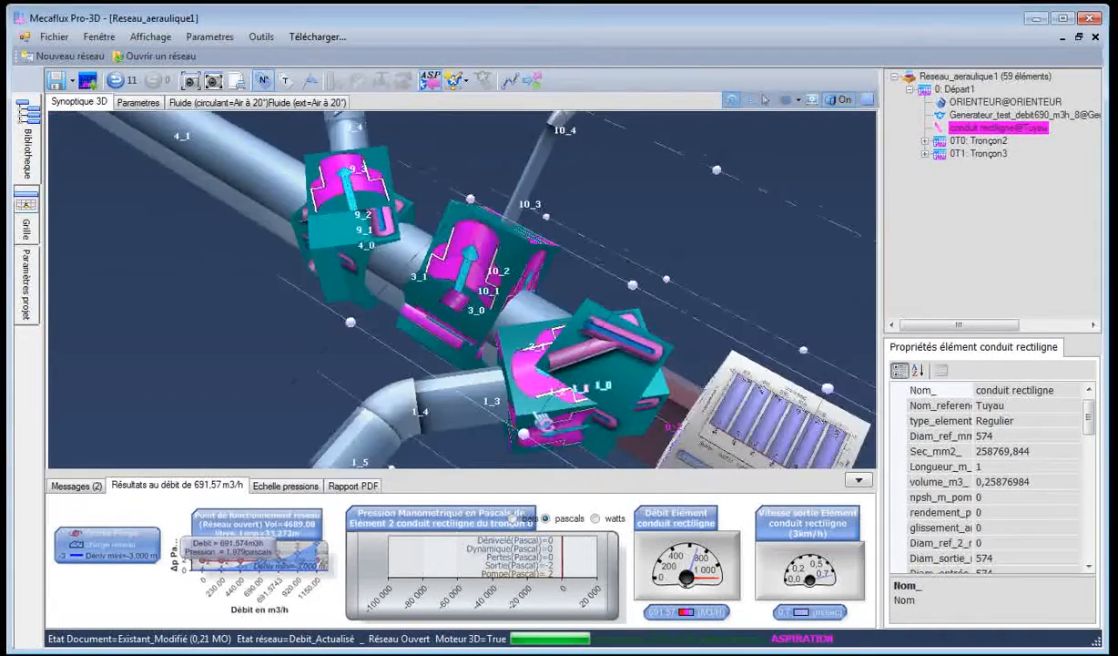
{"action": "scroll", "coordinate": [619, 418], "scroll_direction": "down", "scroll_amount": 3}
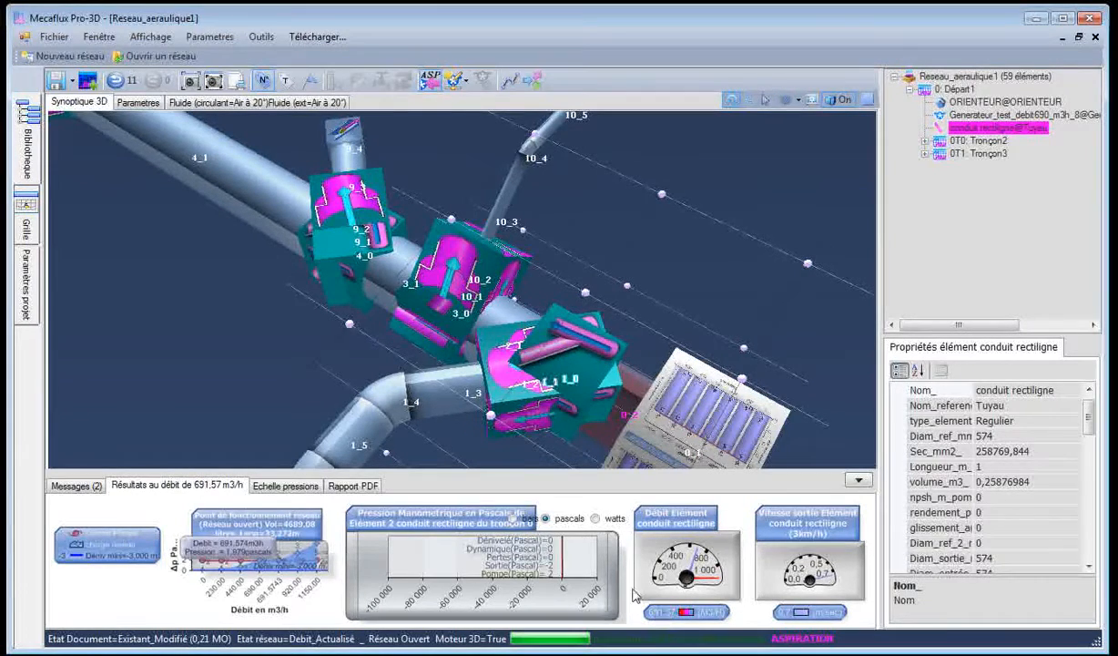
Examine the flow and outlet velocity in ducts 1_3, 3_1, 6_5 and 5_8 and at butterfly valve 5_9
{"action": "left_click", "coordinate": [444, 424]}
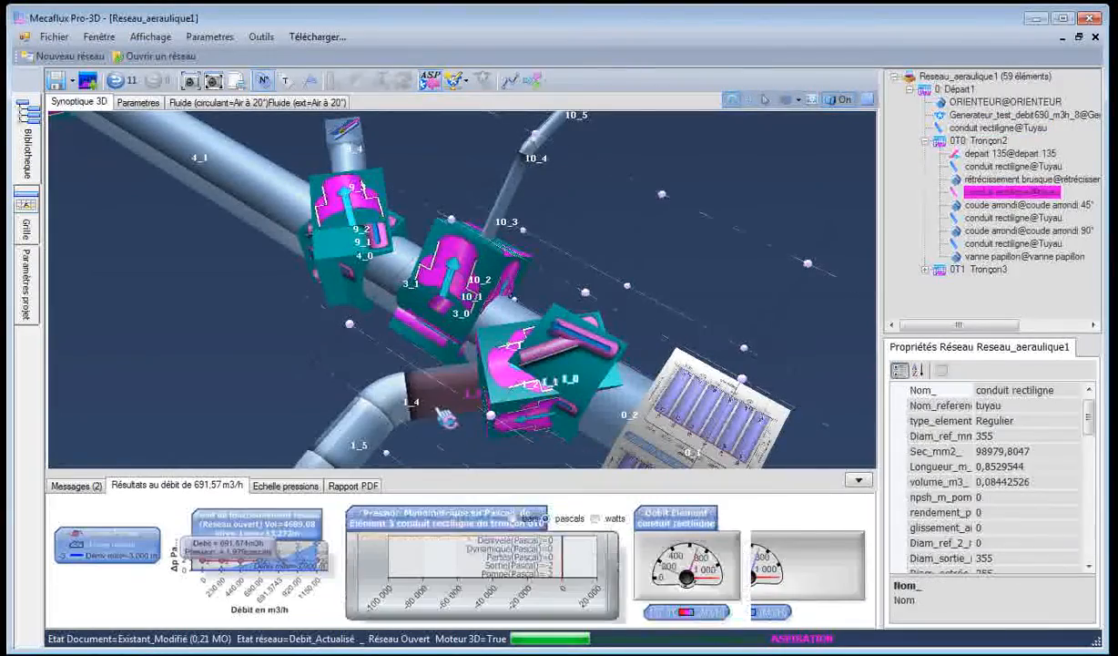
{"action": "left_click", "coordinate": [515, 205]}
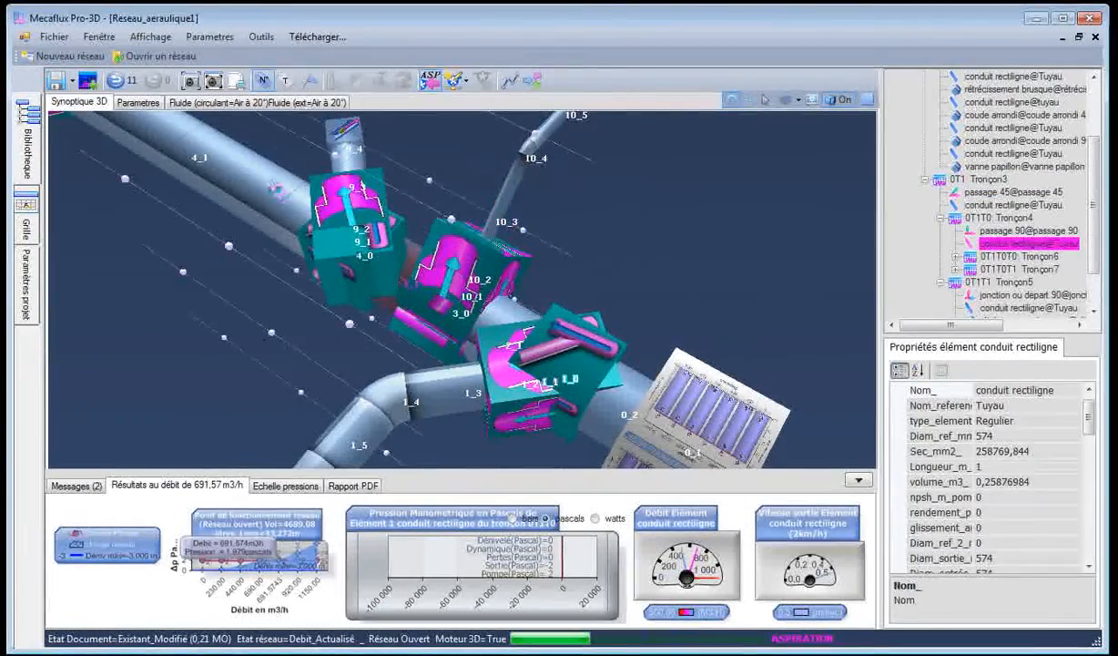
{"action": "scroll", "coordinate": [232, 218], "scroll_direction": "down", "scroll_amount": 3}
{"action": "scroll", "coordinate": [233, 219], "scroll_direction": "down", "scroll_amount": 3}
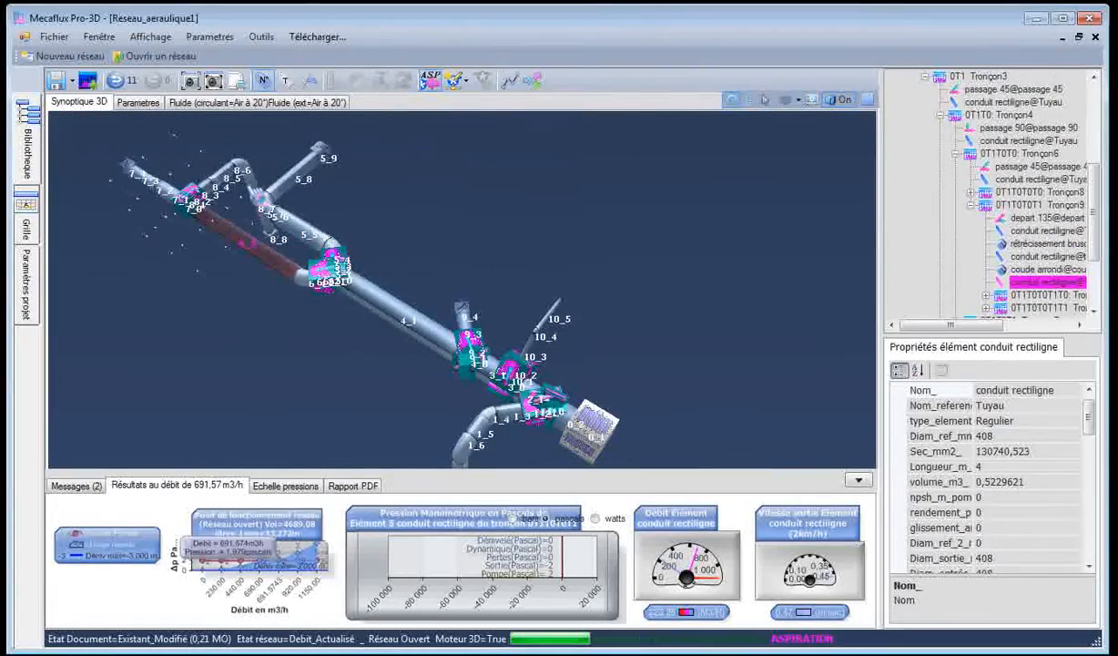
{"action": "left_click", "coordinate": [284, 182]}
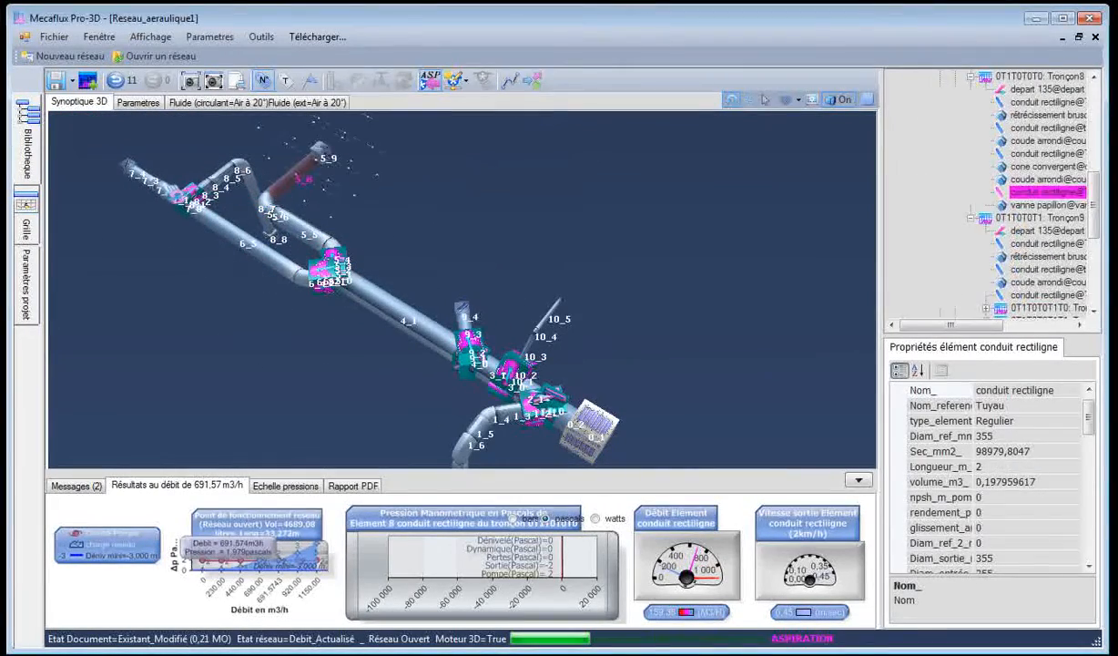
{"action": "left_click", "coordinate": [167, 188]}
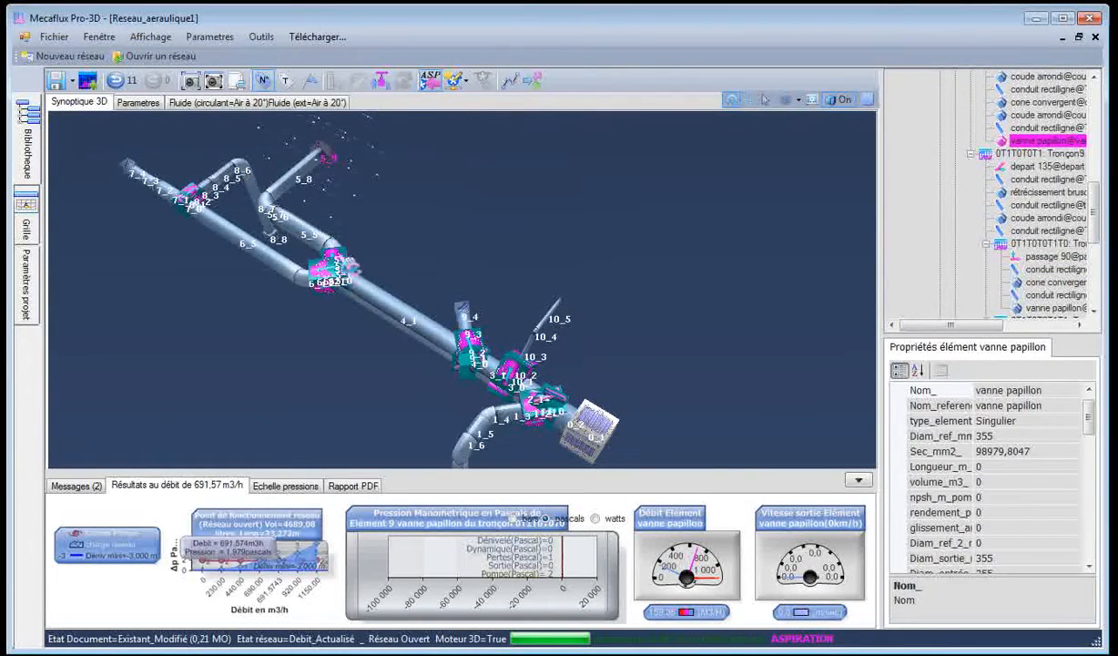
{"action": "left_click_drag", "start_coordinate": [337, 353], "coordinate": [328, 392]}
{"action": "scroll", "coordinate": [329, 399], "scroll_direction": "down", "scroll_amount": 5}
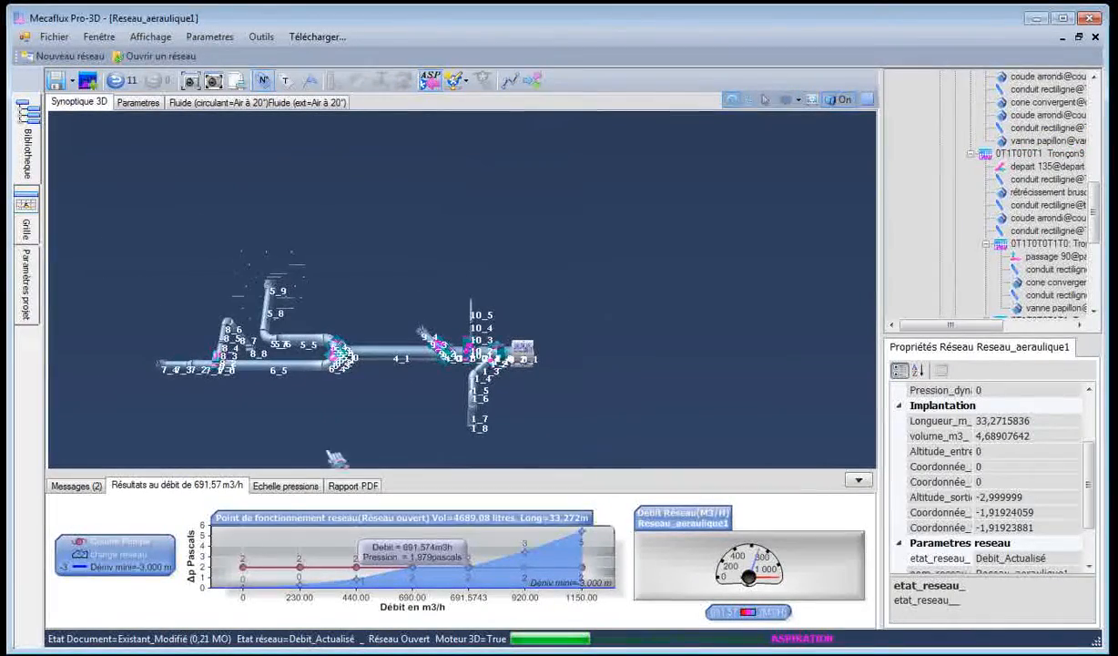
Colour the network's elements by the pressure scale and review the pressure distribution from several angles
{"action": "left_click", "coordinate": [284, 488]}
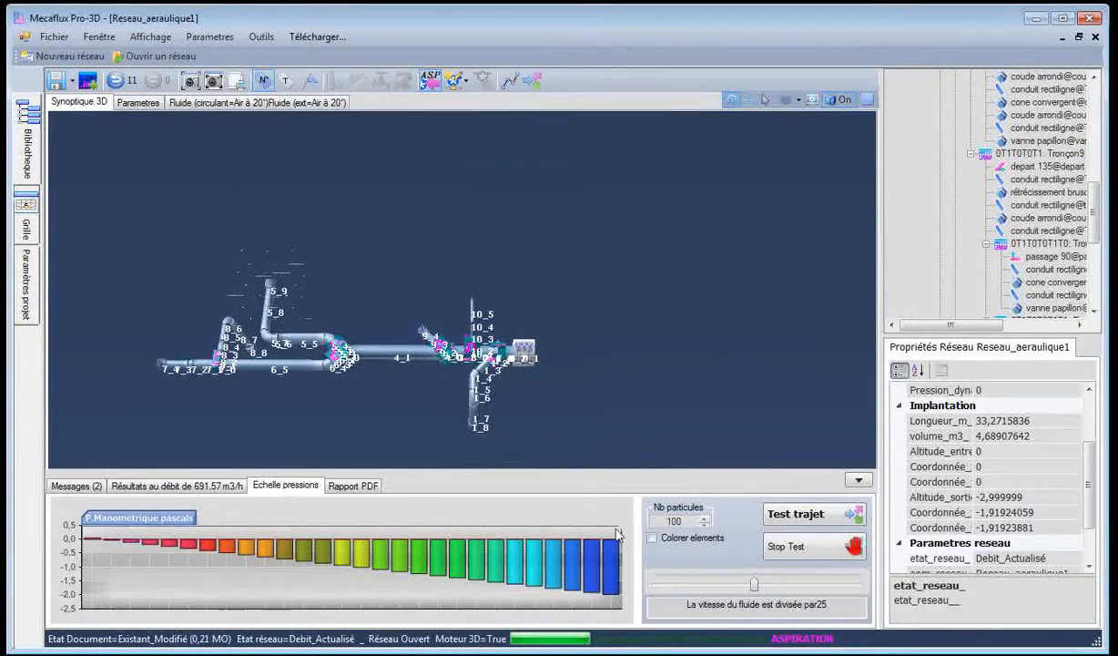
{"action": "left_click", "coordinate": [652, 538]}
{"action": "left_click_drag", "start_coordinate": [315, 400], "coordinate": [239, 403]}
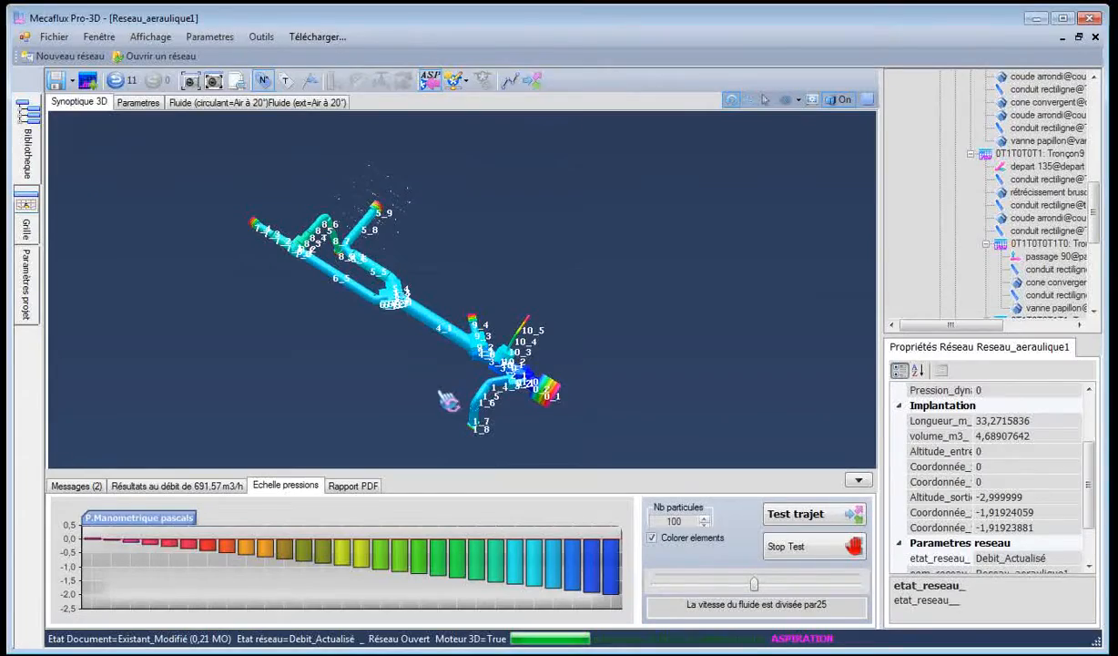
{"action": "scroll", "coordinate": [448, 401], "scroll_direction": "up", "scroll_amount": 6}
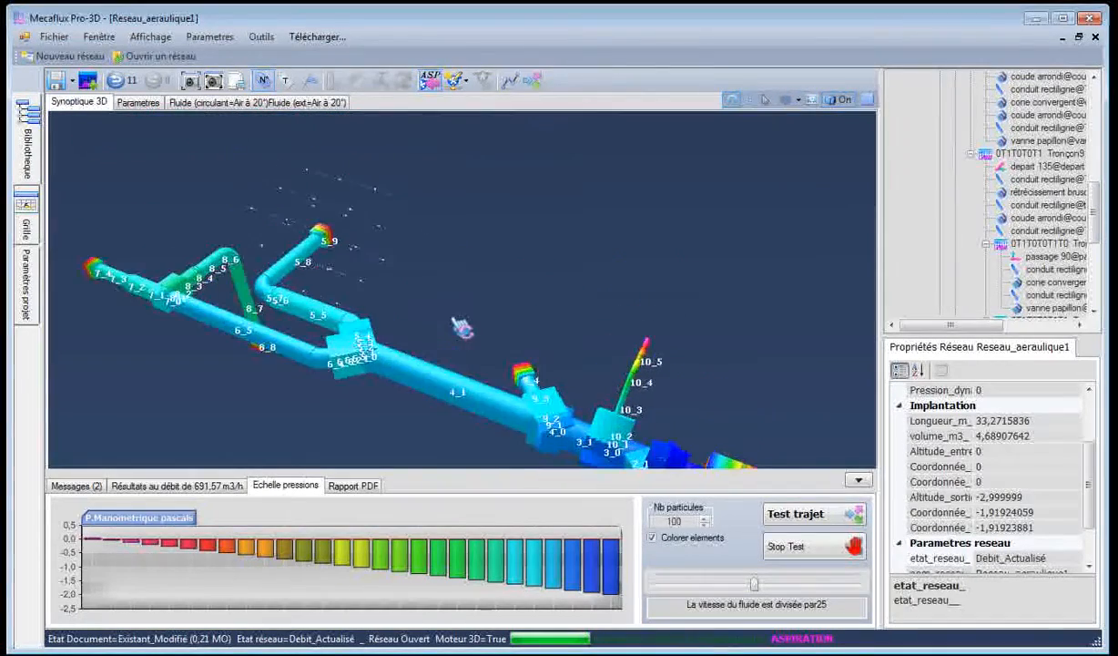
{"action": "left_click_drag", "start_coordinate": [462, 330], "coordinate": [610, 473]}
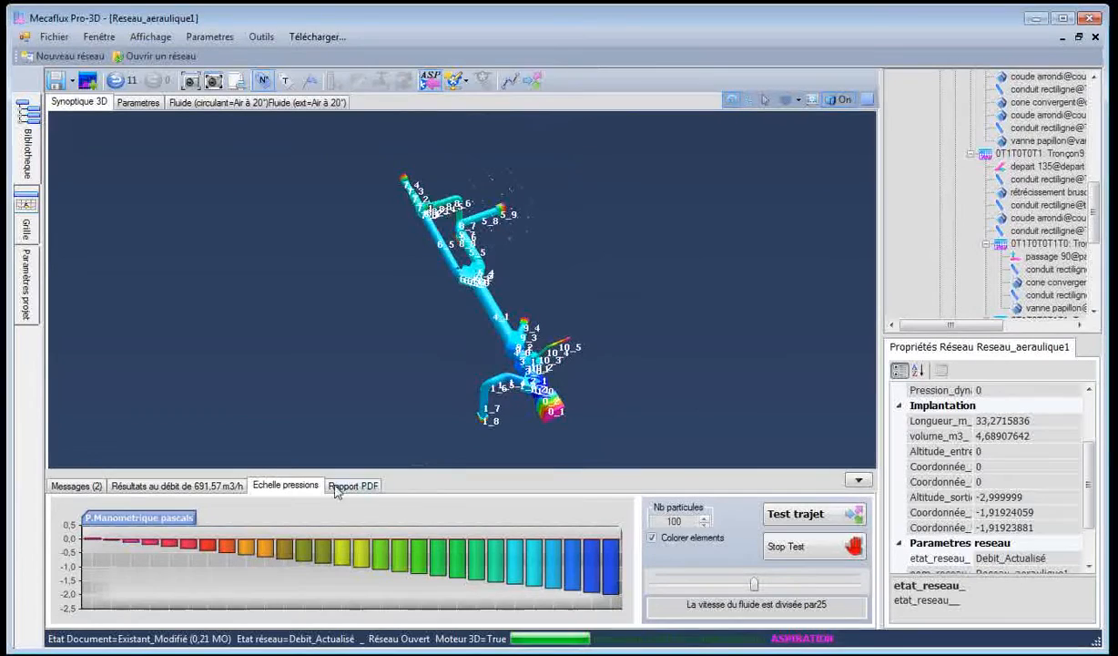
Turn off the element colouring and run the particle path test with 1000 particles at real speed (Vitesse réelle)
{"action": "left_click", "coordinate": [651, 539]}
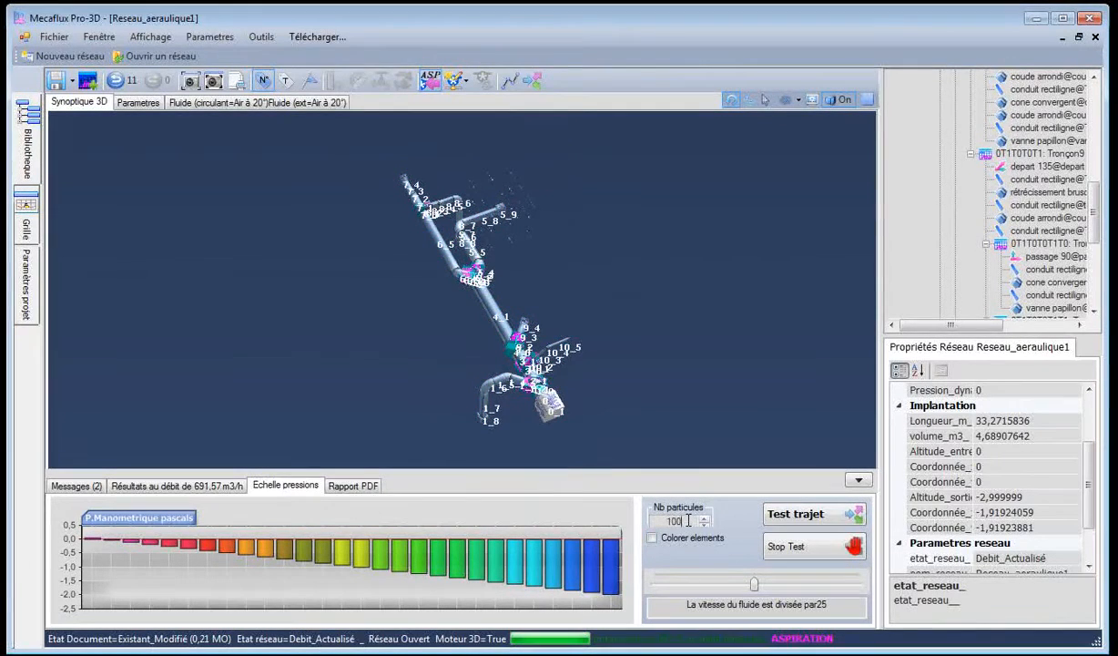
{"action": "left_click", "coordinate": [782, 523]}
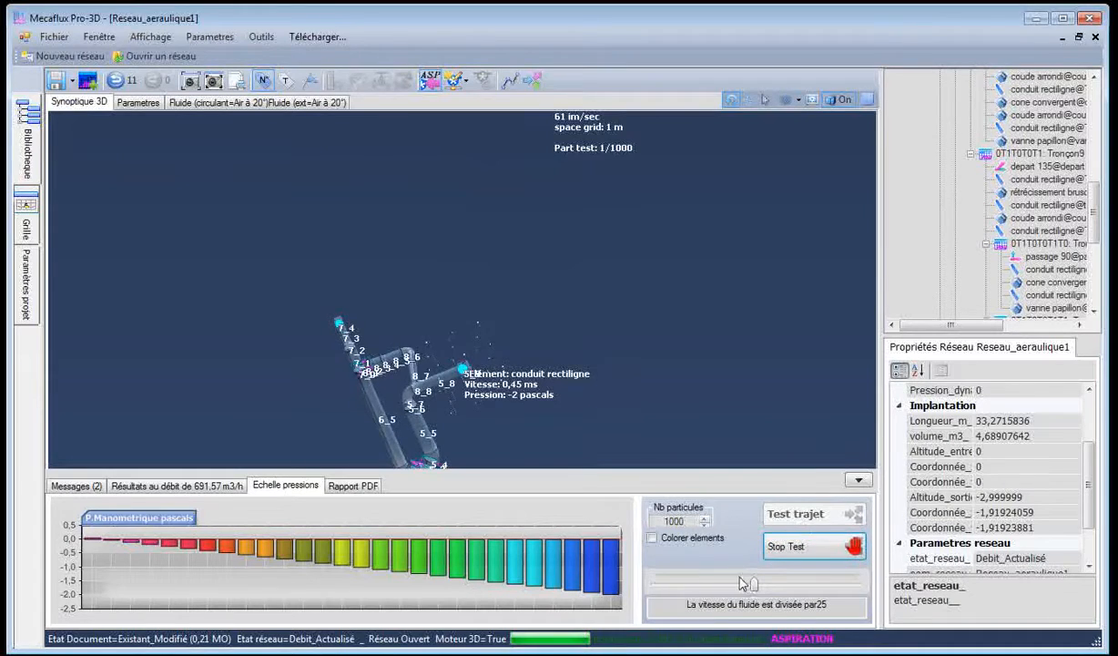
{"action": "left_click_drag", "start_coordinate": [757, 590], "coordinate": [655, 590]}
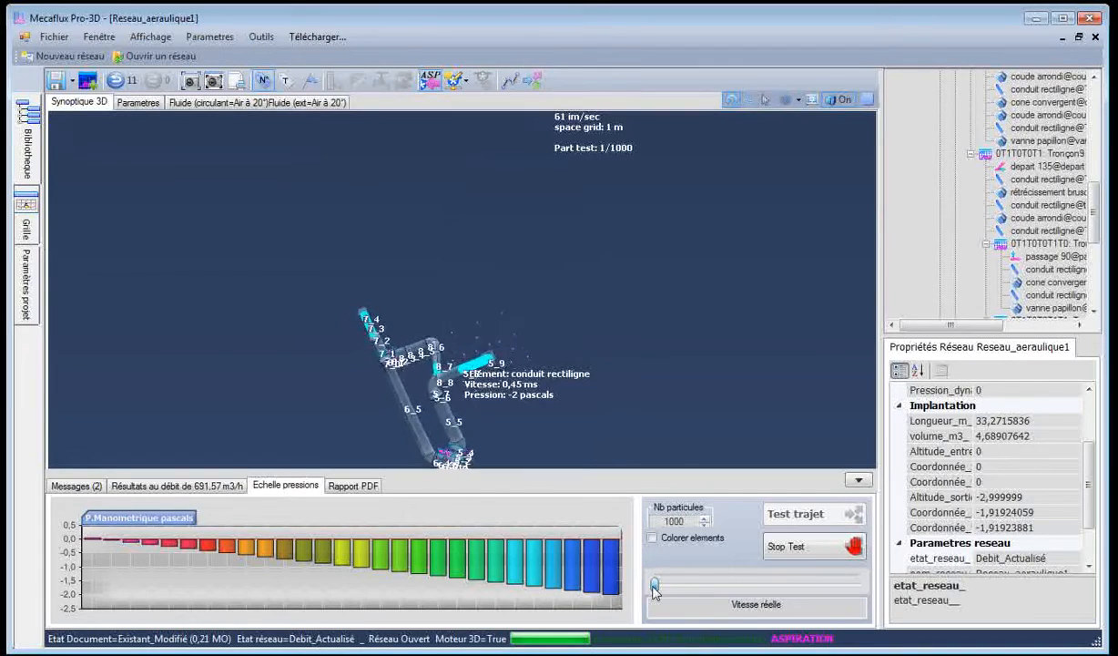
{"action": "left_click_drag", "start_coordinate": [464, 449], "coordinate": [101, 398]}
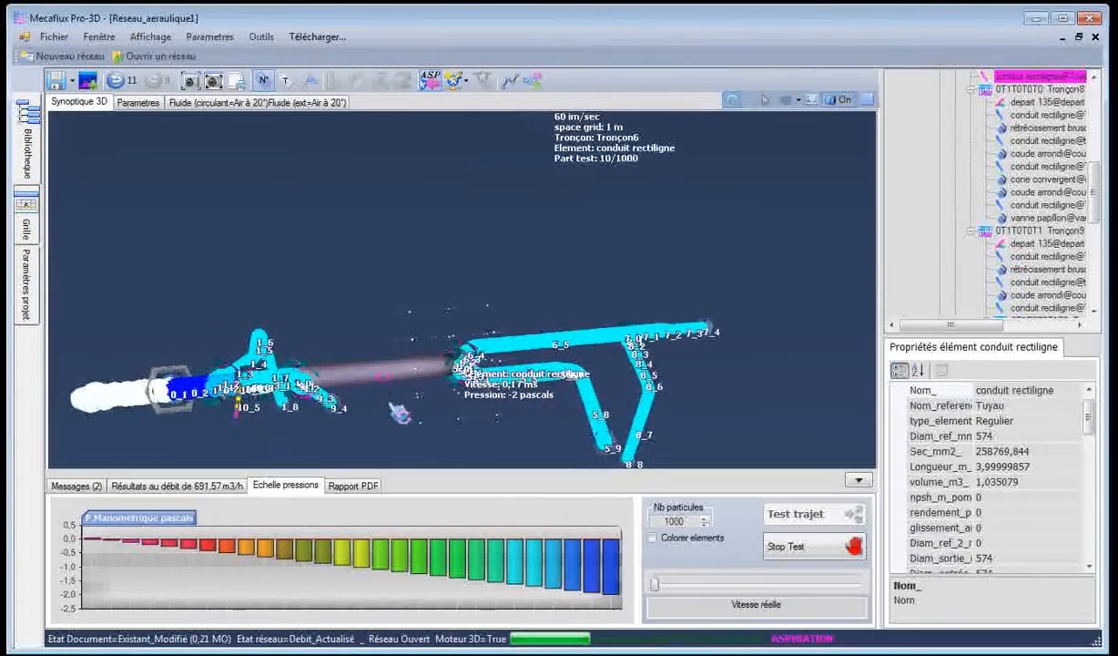
Stop the particle path test and colour the network's elements by pressure again
{"action": "left_click", "coordinate": [129, 490]}
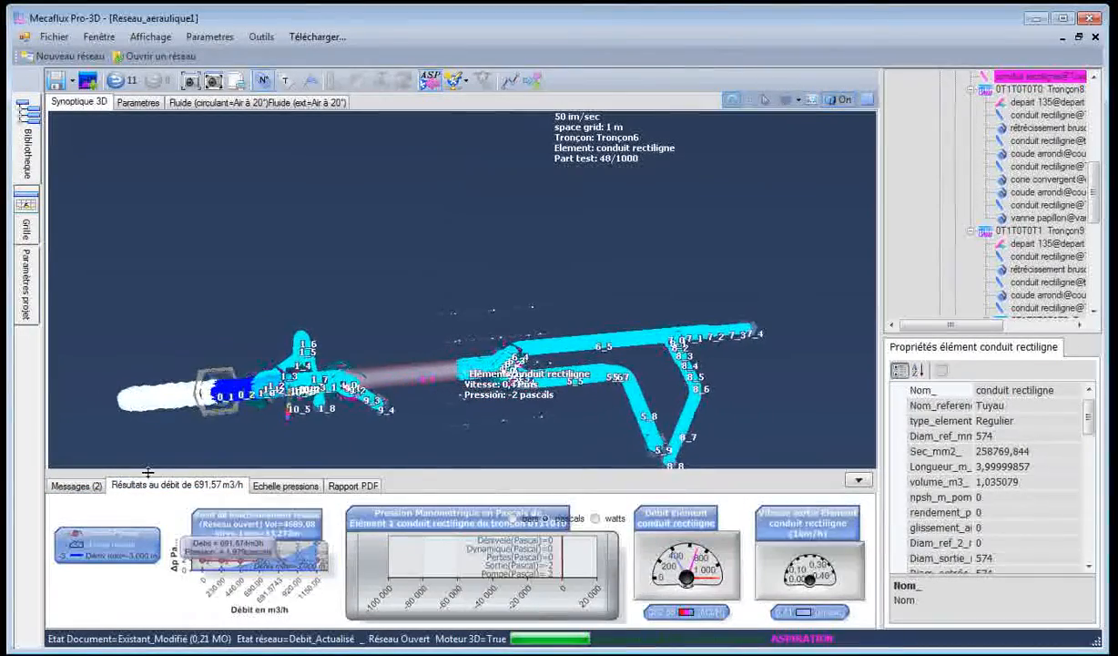
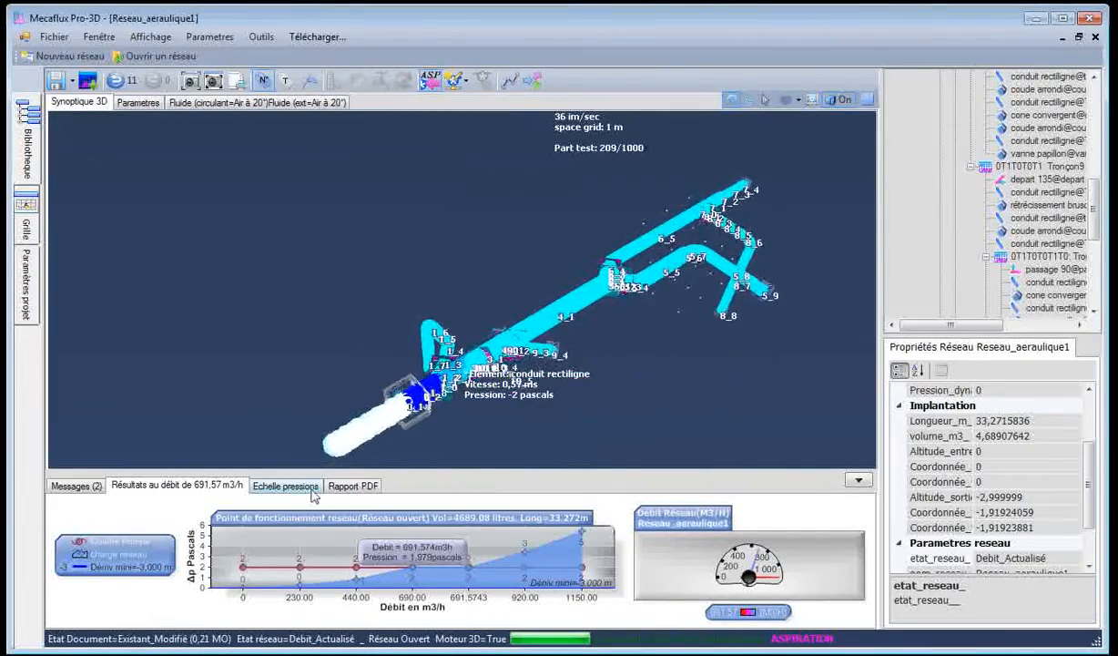
{"action": "left_click", "coordinate": [286, 485]}
{"action": "left_click", "coordinate": [772, 544]}
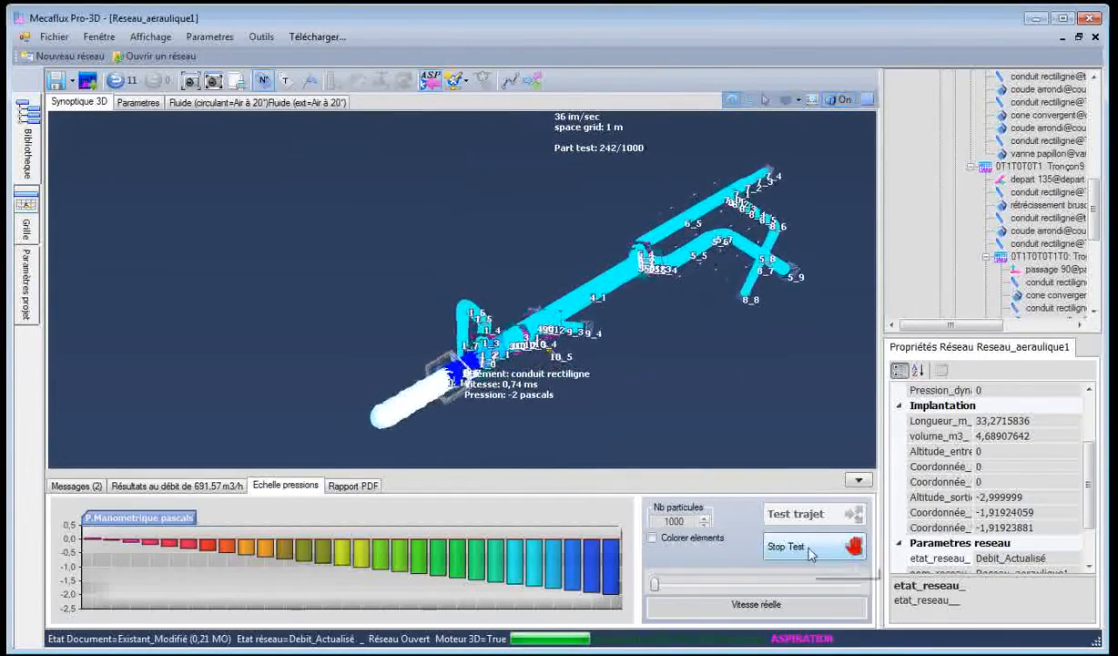
{"action": "left_click", "coordinate": [652, 539]}
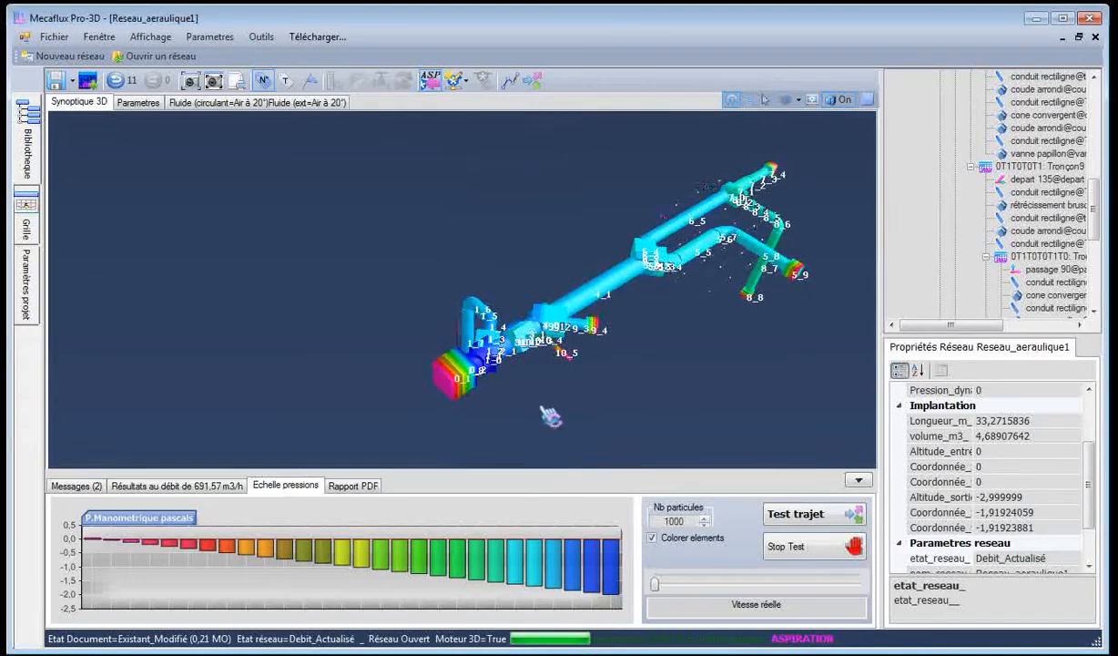
{"action": "left_click_drag", "start_coordinate": [543, 347], "coordinate": [664, 394]}
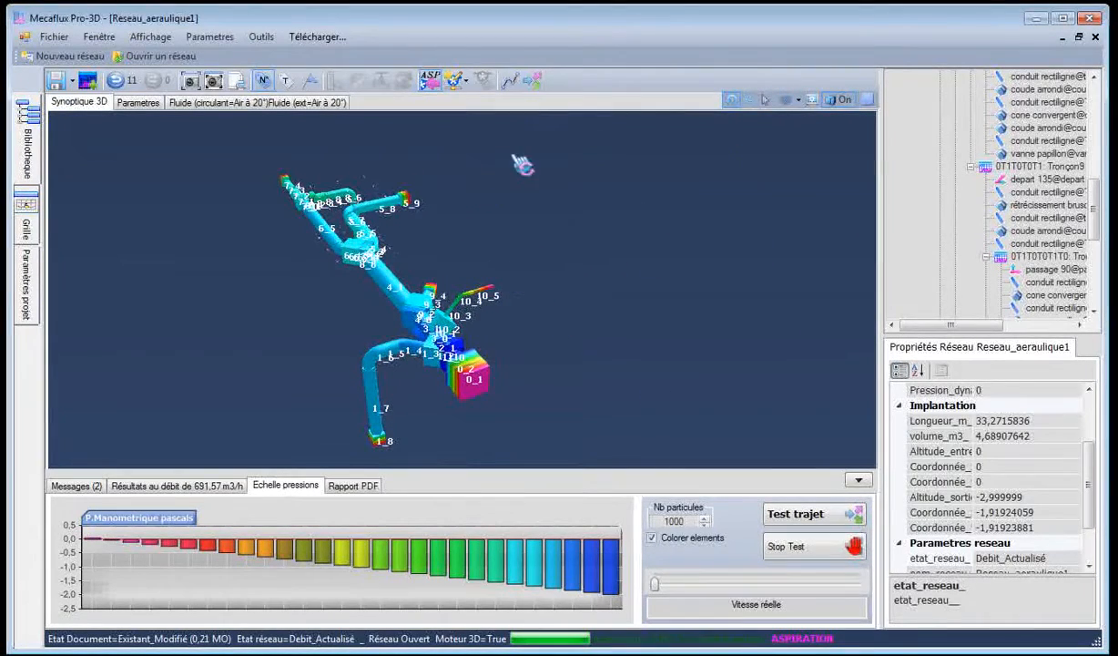
Open the piezometric graphs and data tables in a window set above the 3D network's start
{"action": "left_click", "coordinate": [510, 83]}
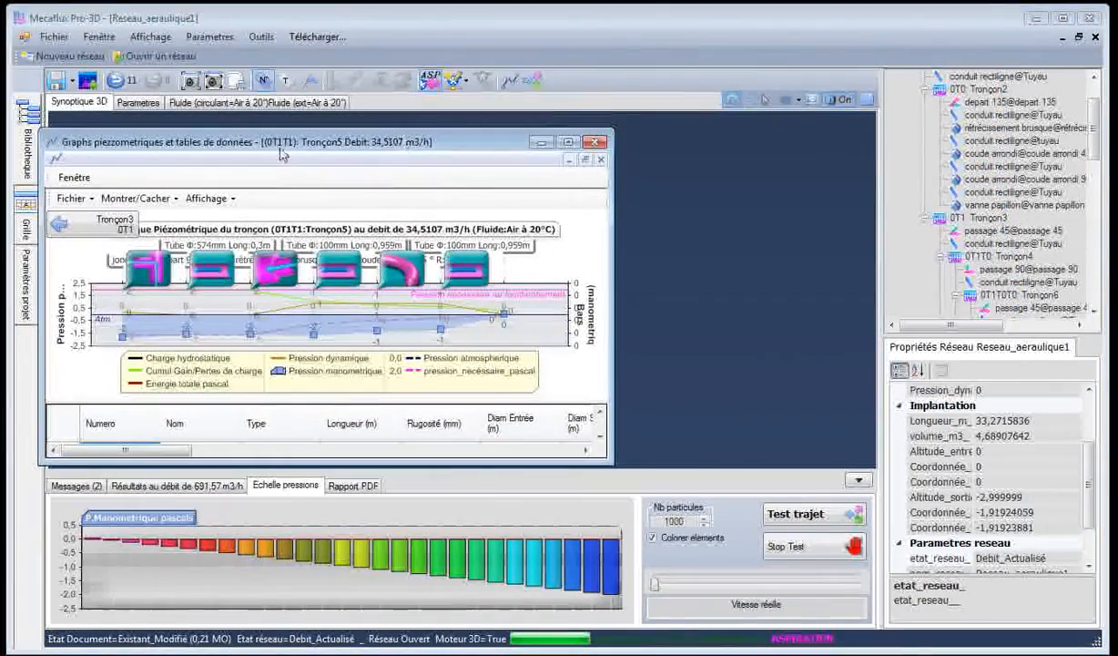
{"action": "left_click_drag", "start_coordinate": [434, 144], "coordinate": [399, 21]}
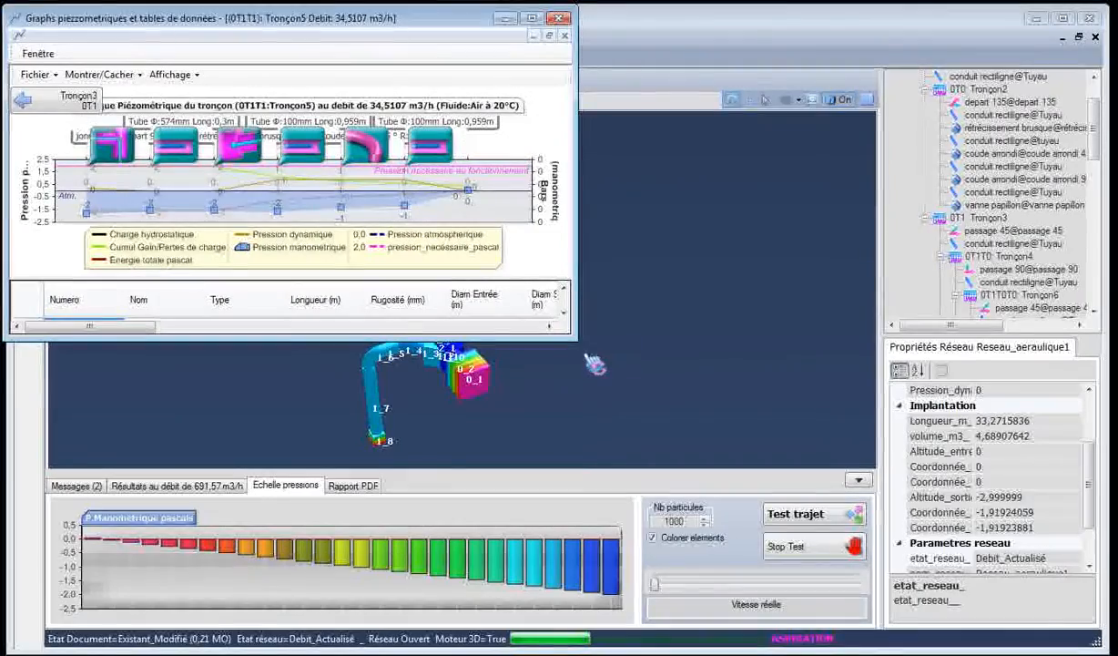
Enlarge the piezometric graph window and go back up the network to the graph of Départ1
{"action": "left_click_drag", "start_coordinate": [577, 341], "coordinate": [1098, 643]}
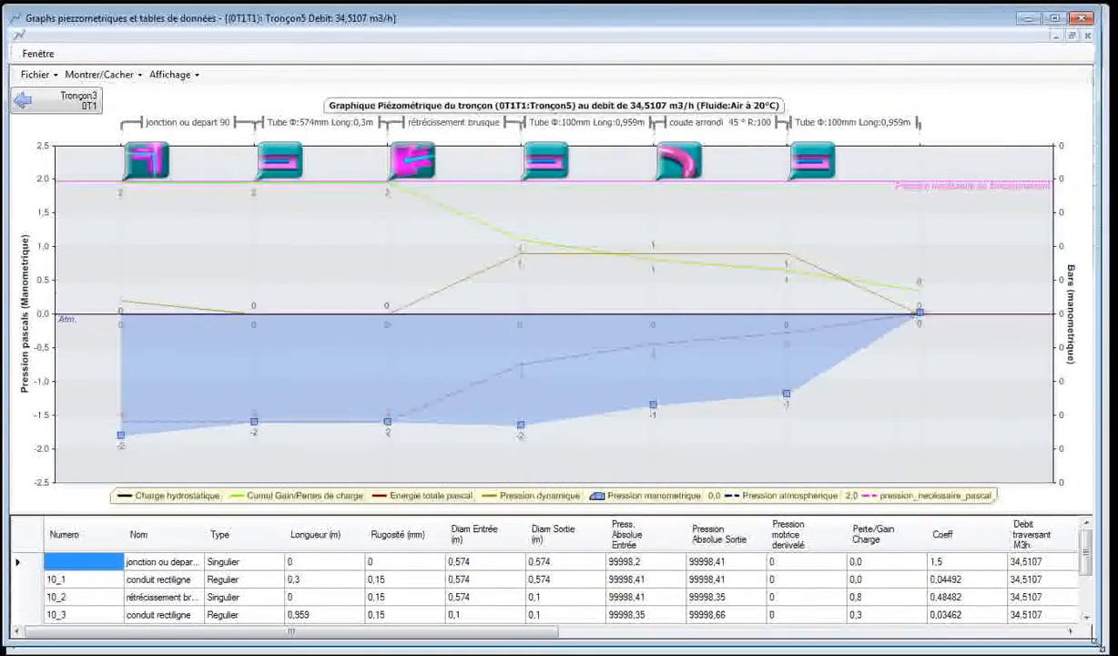
{"action": "left_click", "coordinate": [60, 108]}
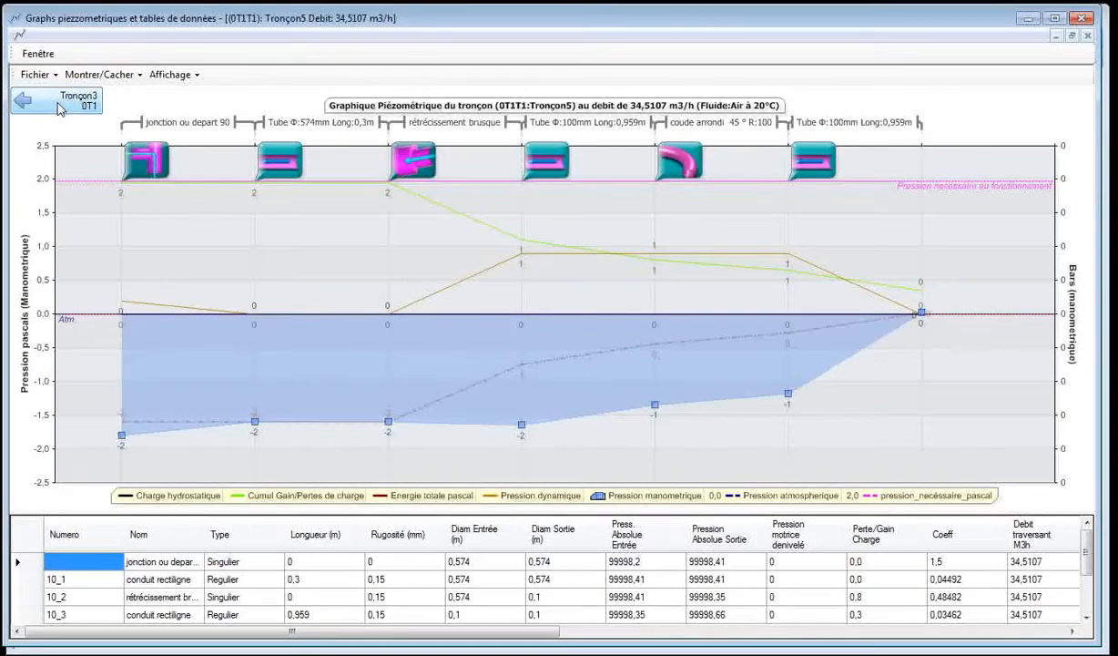
{"action": "left_click", "coordinate": [57, 108]}
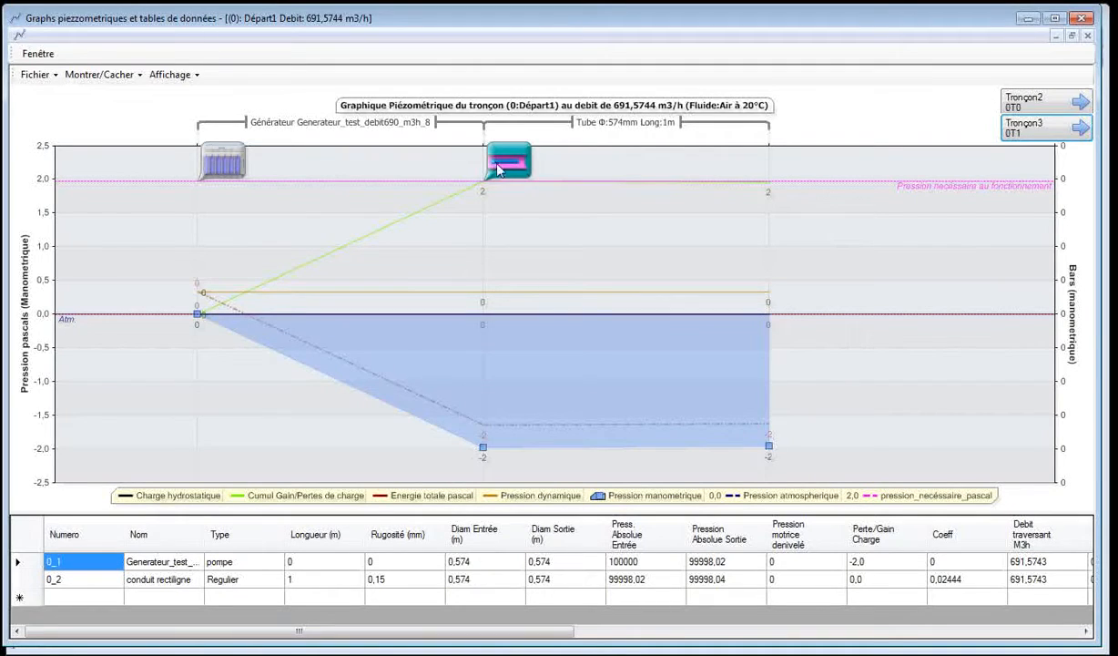
Hide the total energy, dynamic pressure and hydrostatic head (Charge hydrostatique) curves on the Départ1 graph
{"action": "left_click", "coordinate": [106, 75]}
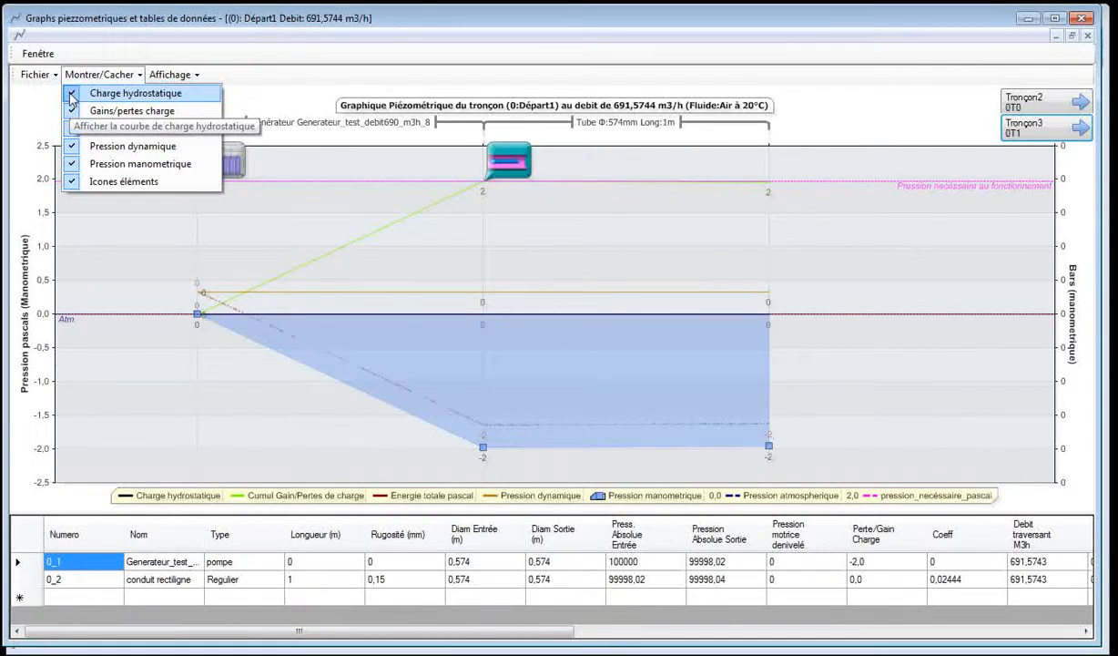
{"action": "left_click", "coordinate": [72, 149]}
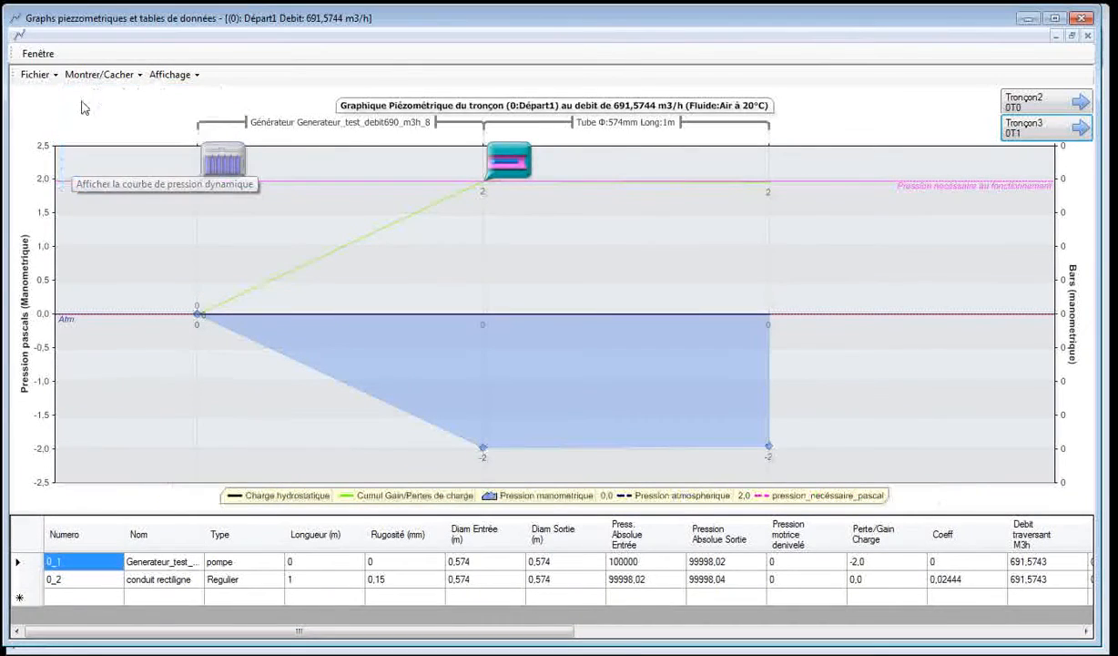
{"action": "left_click", "coordinate": [98, 77]}
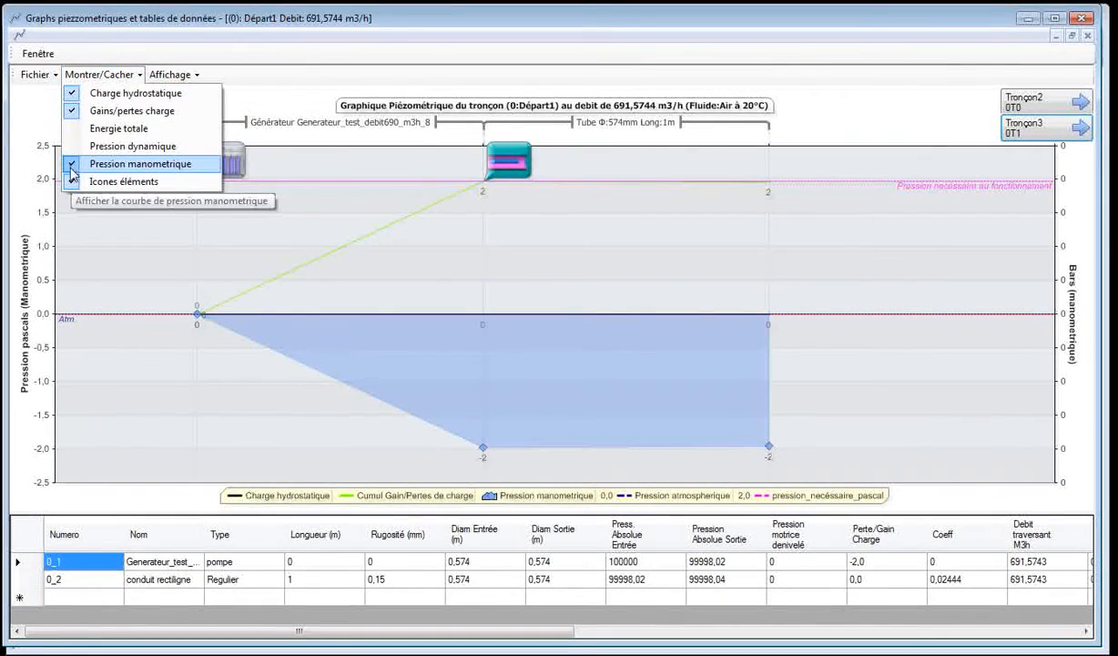
{"action": "left_click", "coordinate": [74, 93]}
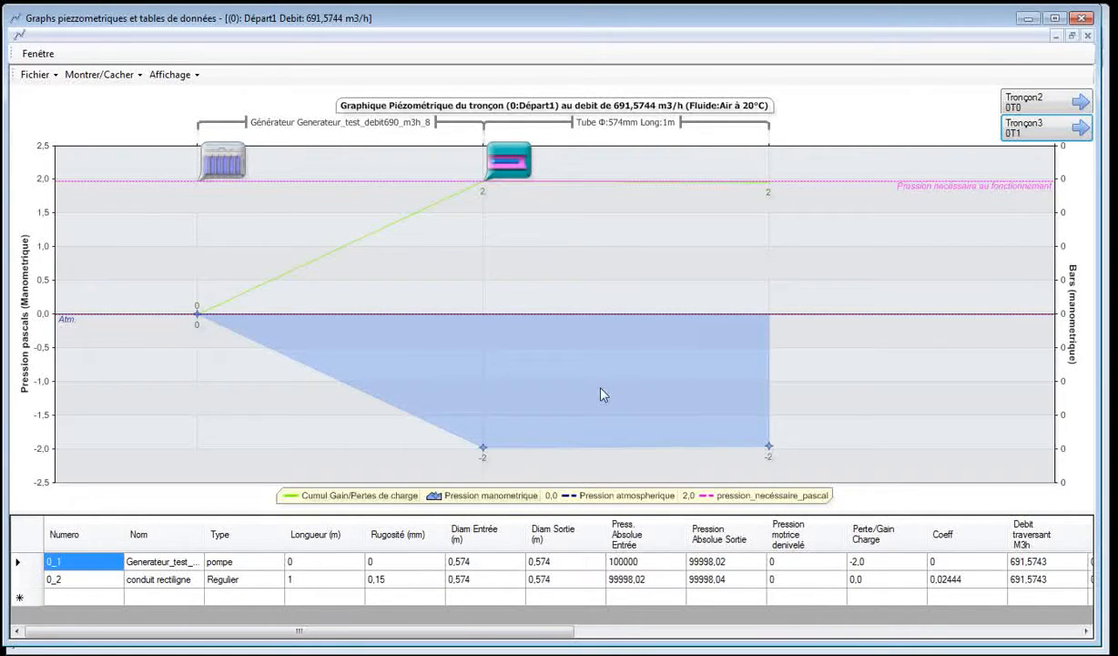
Show the Tronçon2 graph and hide its Charge hydrostatique, Energie totale and Pression dynamique curves
{"action": "left_click", "coordinate": [1063, 104]}
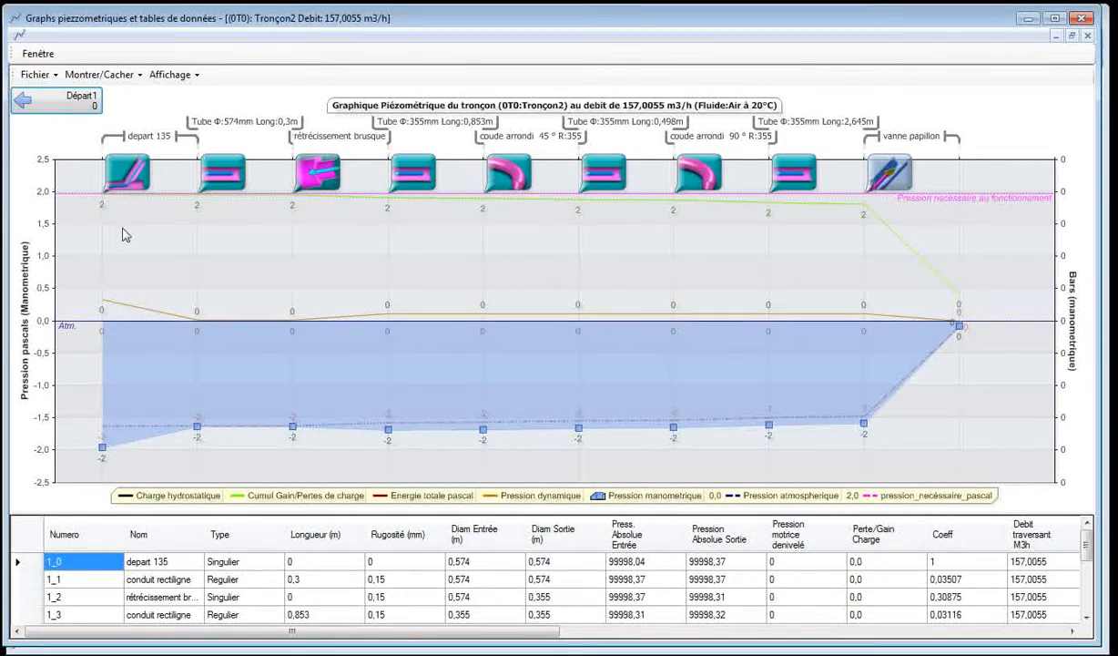
{"action": "left_click", "coordinate": [100, 73]}
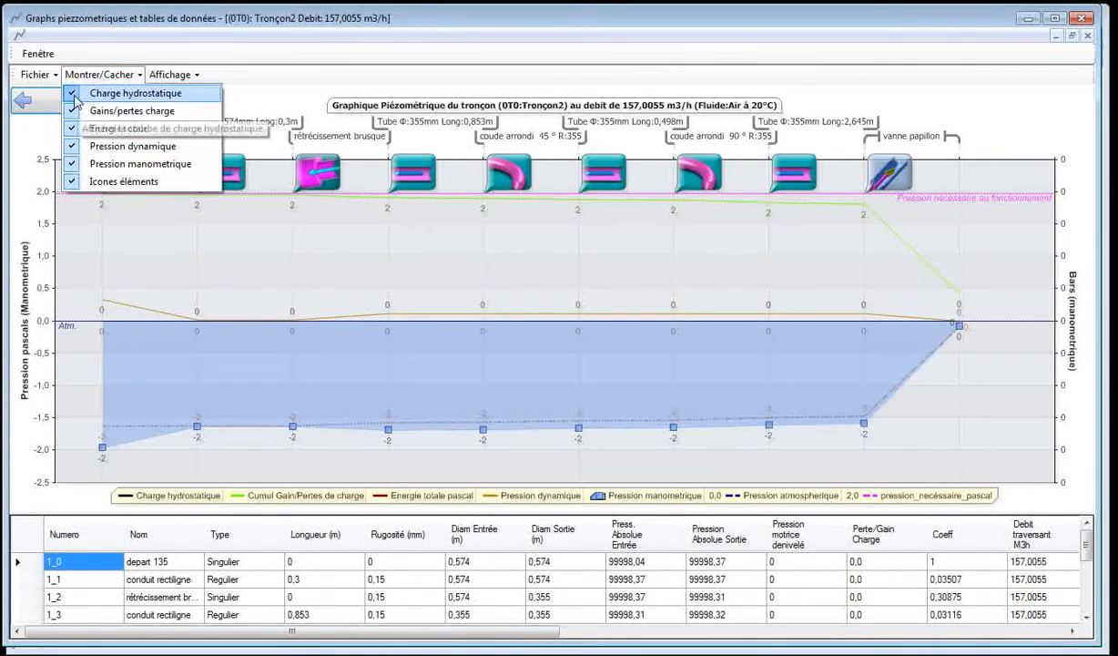
{"action": "left_click", "coordinate": [75, 95]}
{"action": "left_click", "coordinate": [100, 74]}
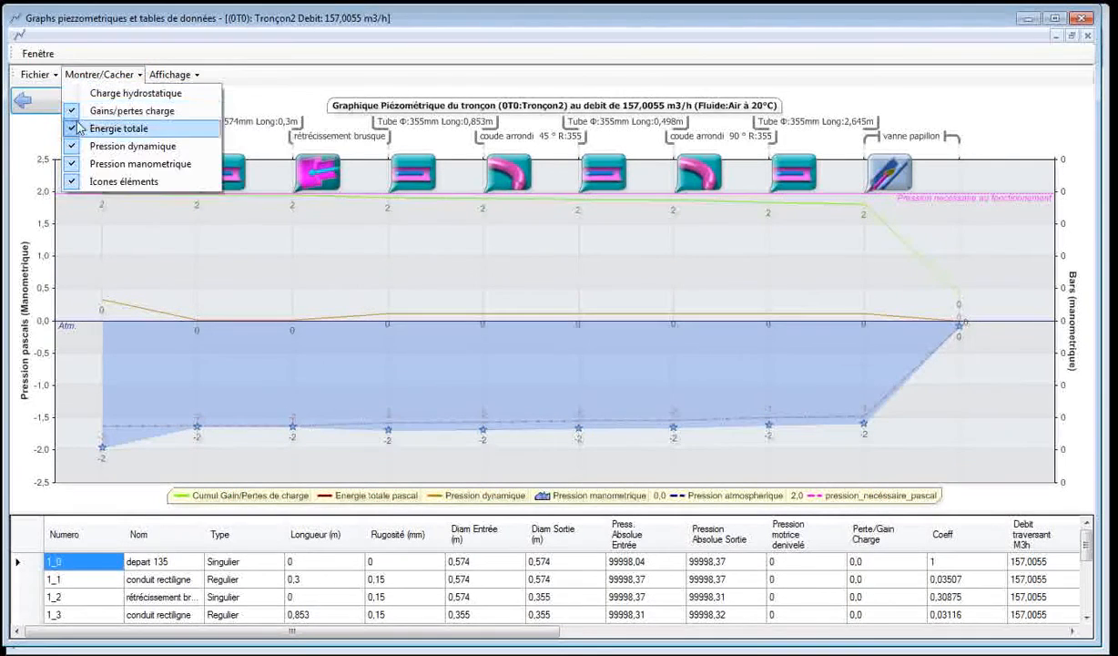
{"action": "left_click", "coordinate": [72, 129]}
{"action": "left_click", "coordinate": [102, 74]}
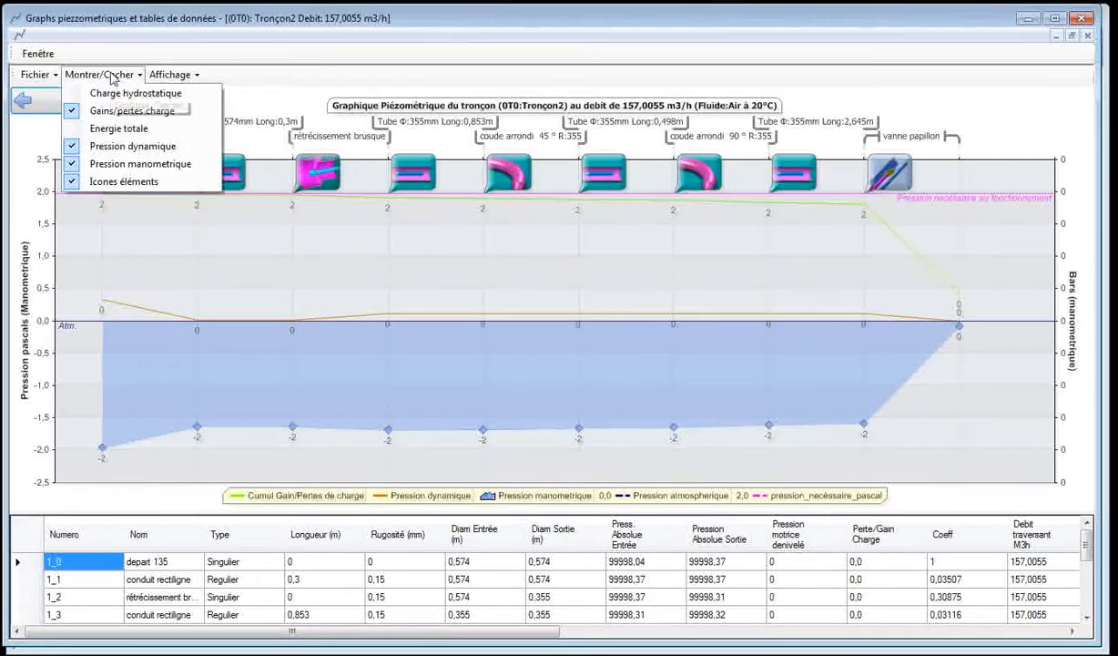
{"action": "left_click", "coordinate": [73, 145]}
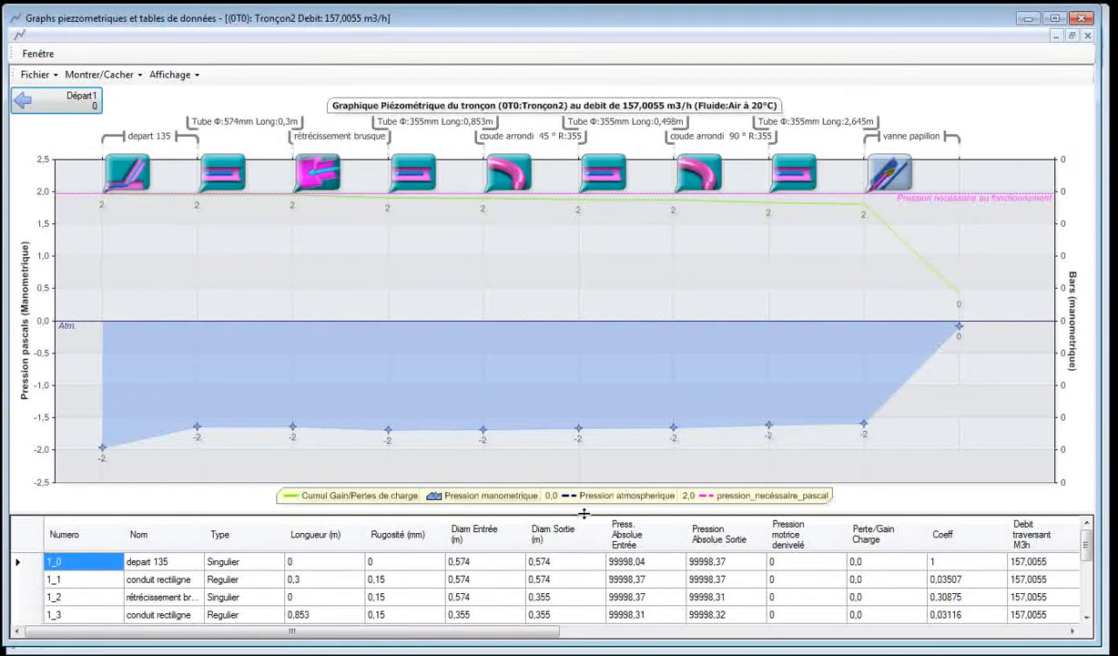
Review the Départ1 and Tronçon2 piezometric graphs again and close the graph window
{"action": "left_click", "coordinate": [84, 107]}
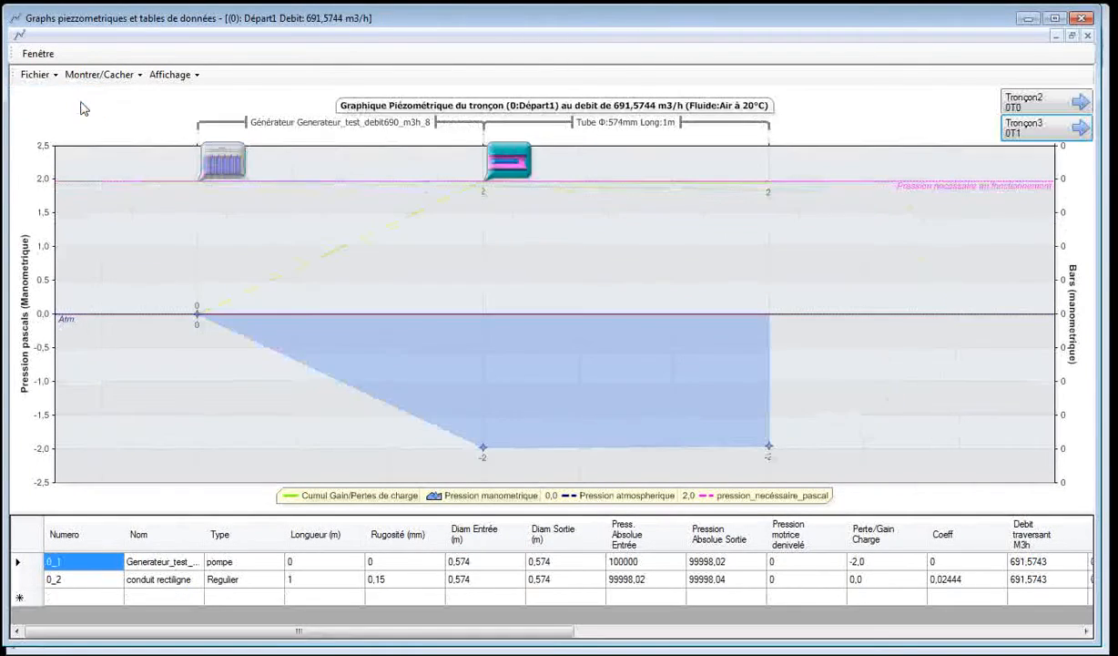
{"action": "left_click", "coordinate": [1056, 135]}
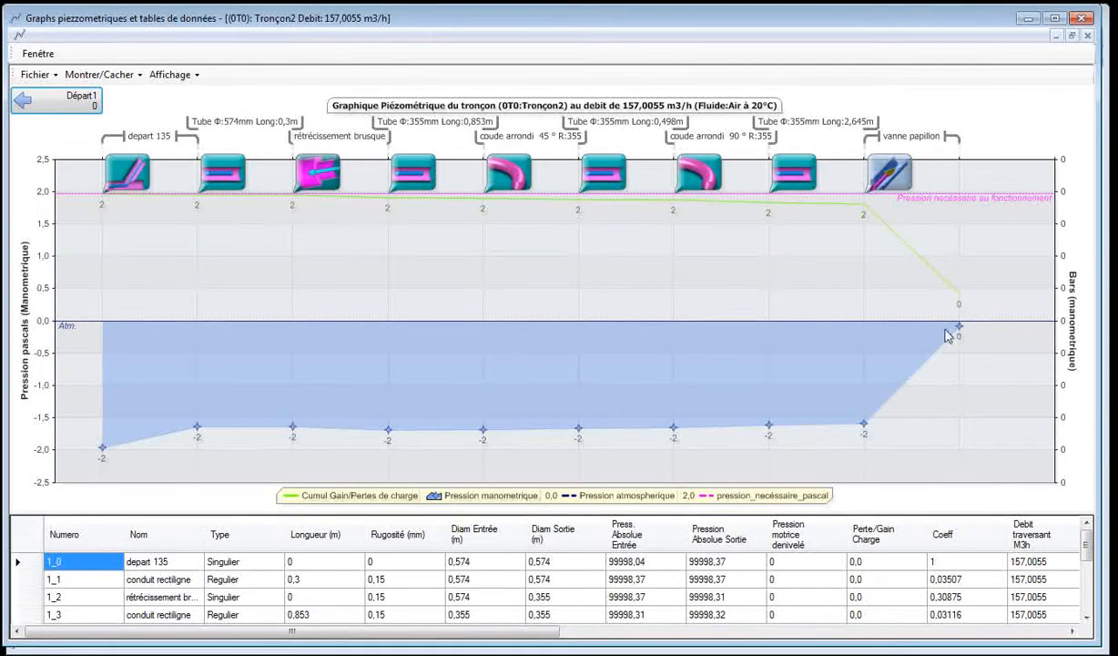
{"action": "left_click", "coordinate": [1082, 18]}
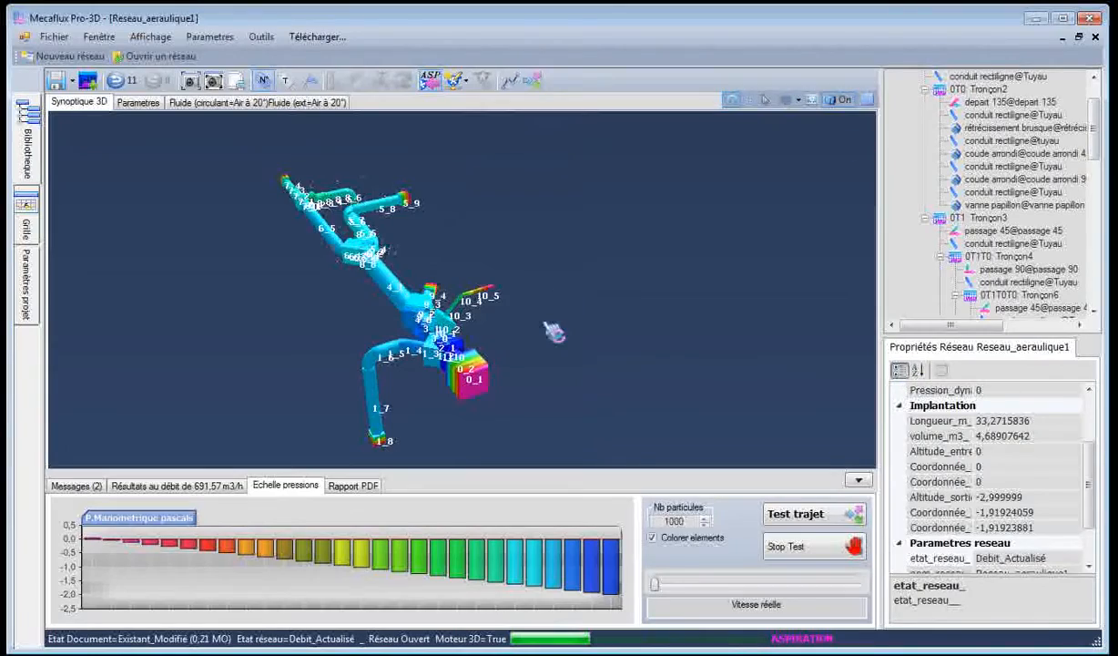
Add the current pressure-coloured 3D view of the network to the PDF report under the name "gfgfg"
{"action": "left_click", "coordinate": [354, 486]}
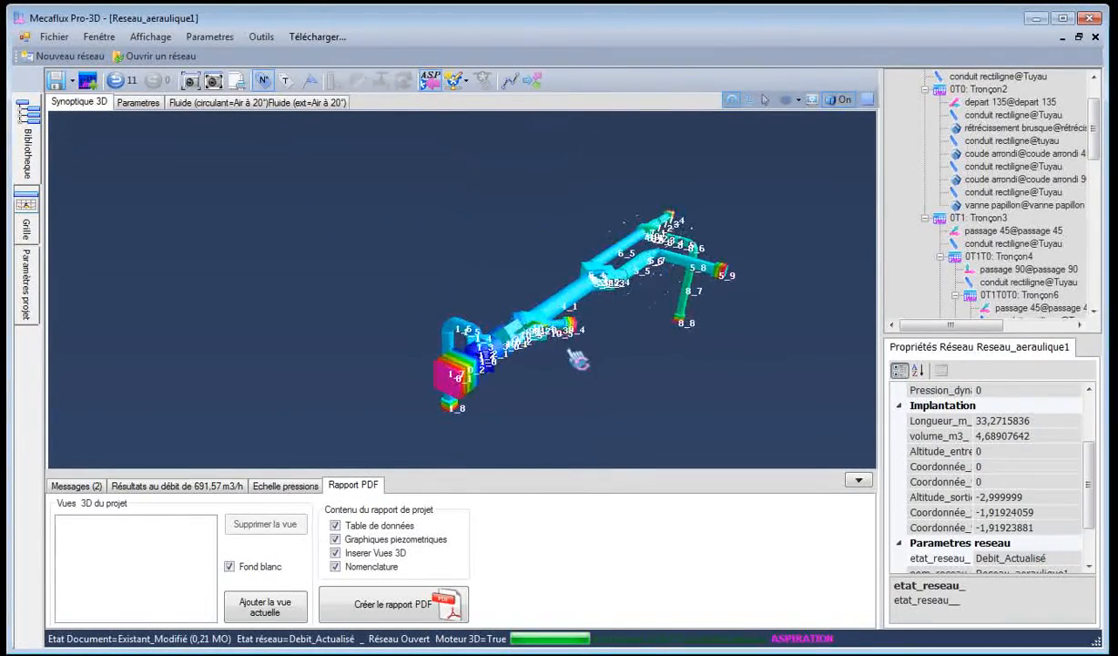
{"action": "left_click", "coordinate": [267, 616]}
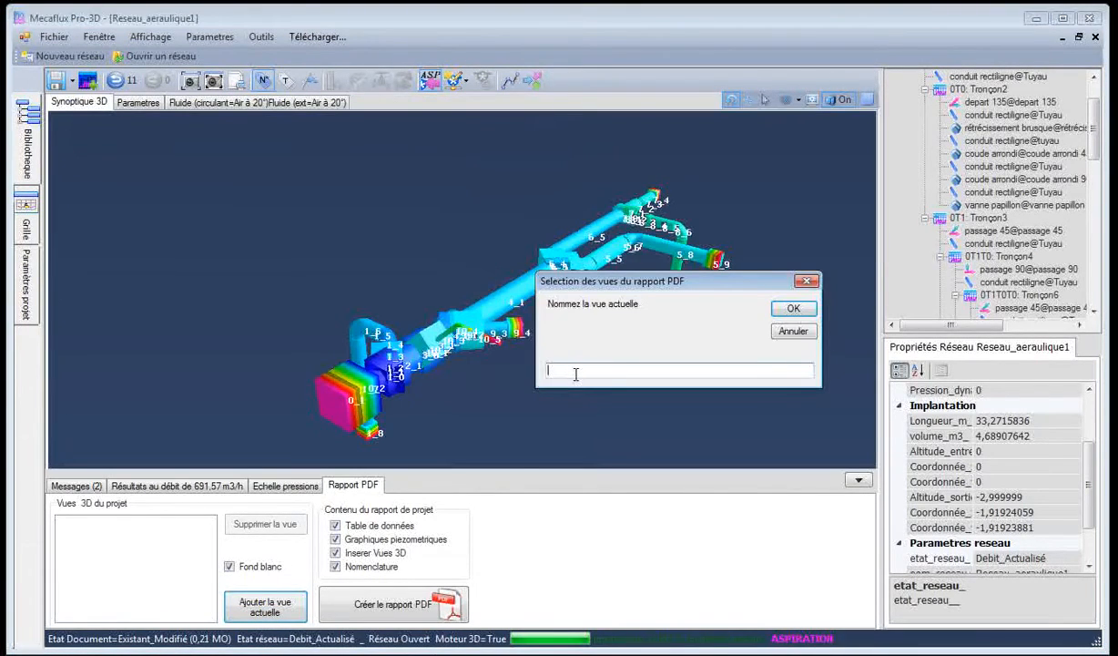
{"action": "left_click", "coordinate": [793, 308]}
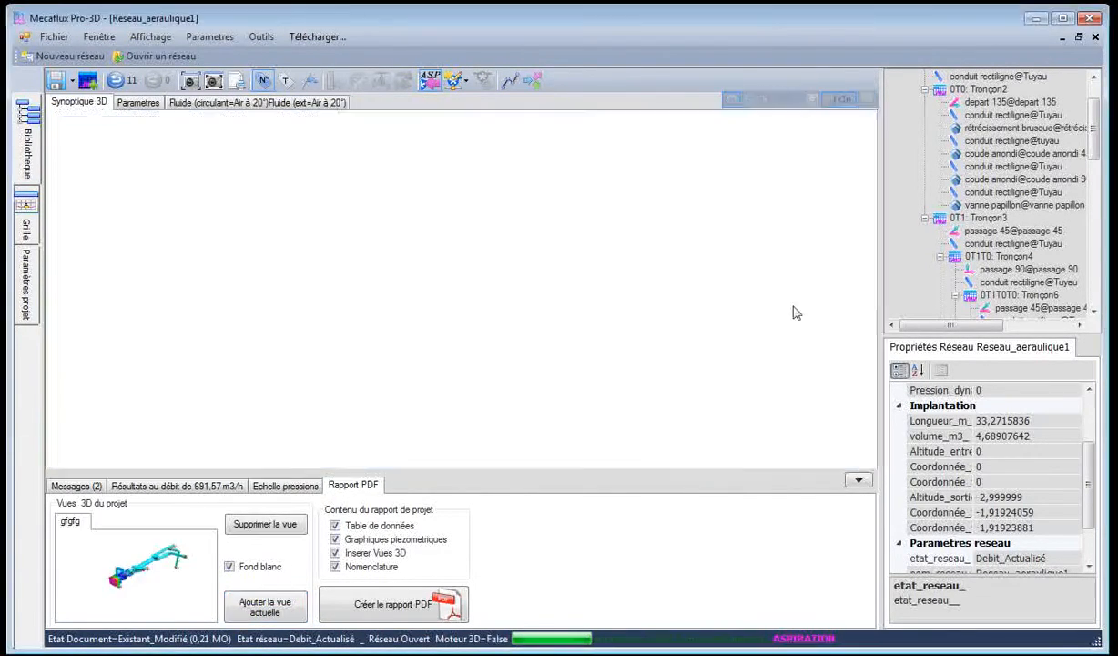
Hide the element numbers in the 3D view and display the element labels instead
{"action": "left_click_drag", "start_coordinate": [508, 403], "coordinate": [626, 418]}
{"action": "left_click_drag", "start_coordinate": [370, 423], "coordinate": [361, 392]}
{"action": "left_click_drag", "start_coordinate": [211, 388], "coordinate": [236, 153]}
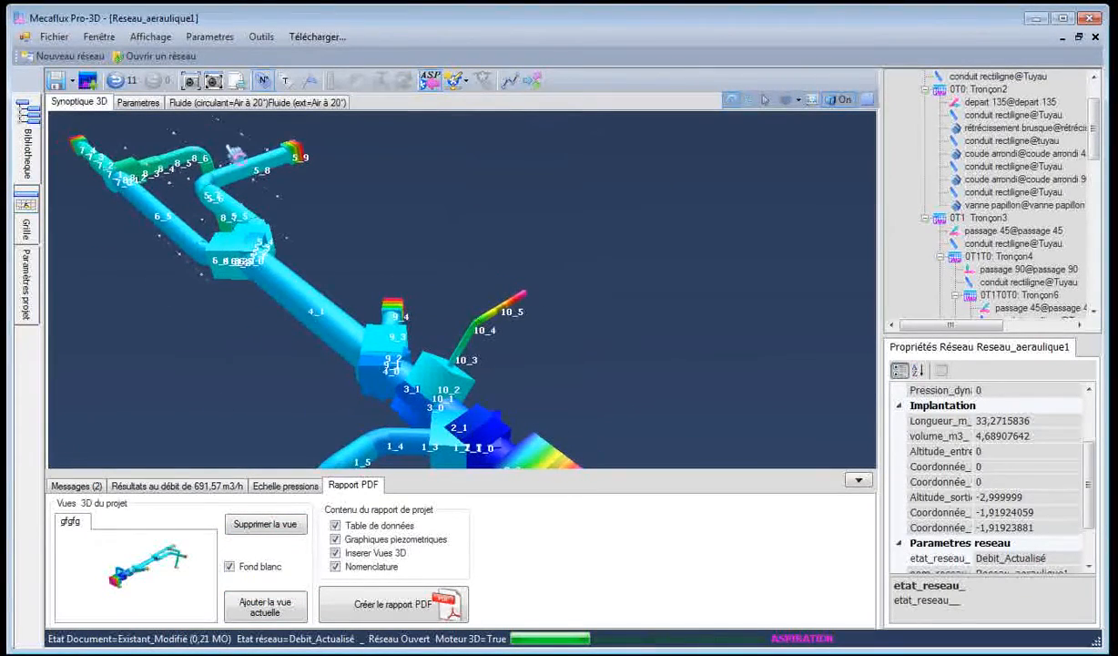
{"action": "left_click", "coordinate": [264, 81]}
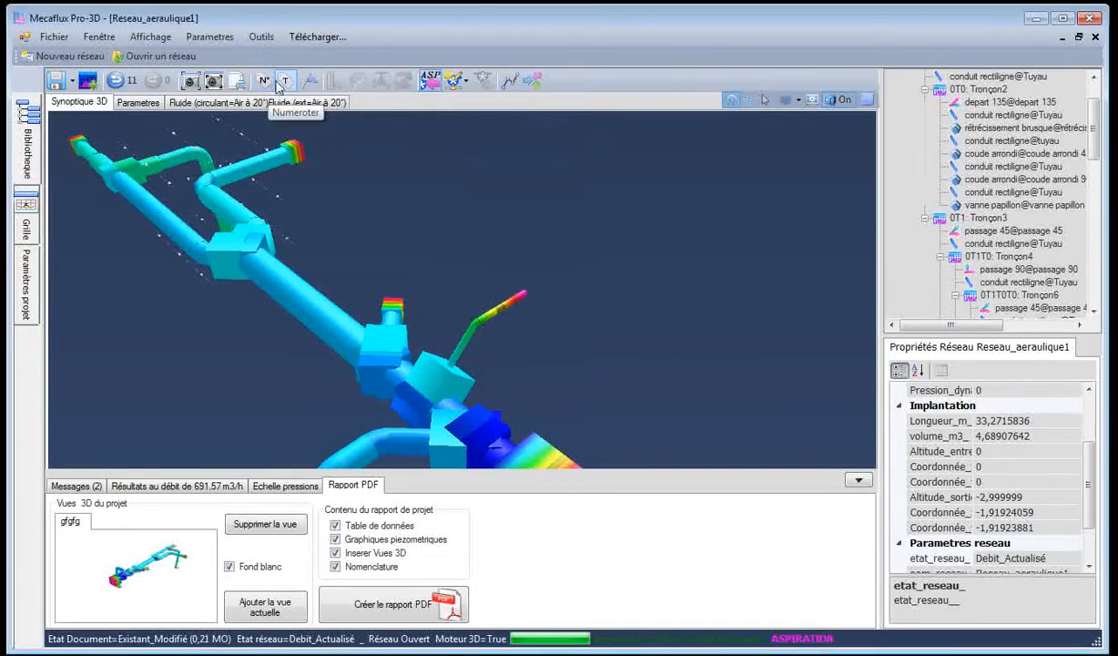
{"action": "left_click", "coordinate": [285, 83]}
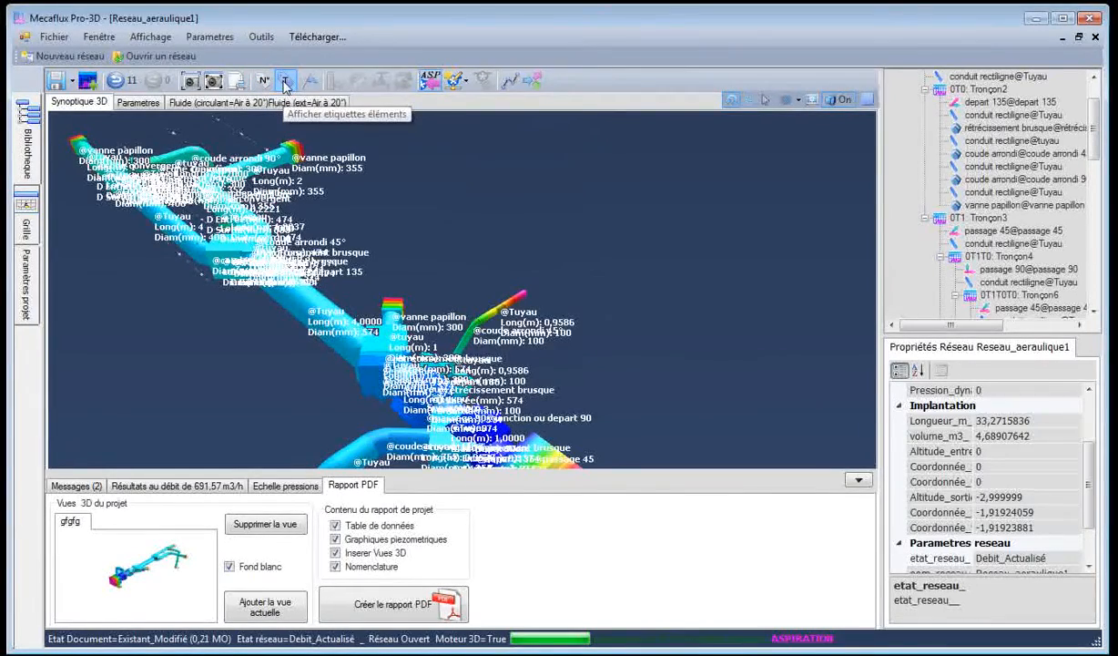
Remove the reference name (Nom référence) from the label text, keeping diameter and length, and look through the other label options
{"action": "left_click", "coordinate": [150, 36]}
{"action": "mouse_move", "coordinate": [210, 55]}
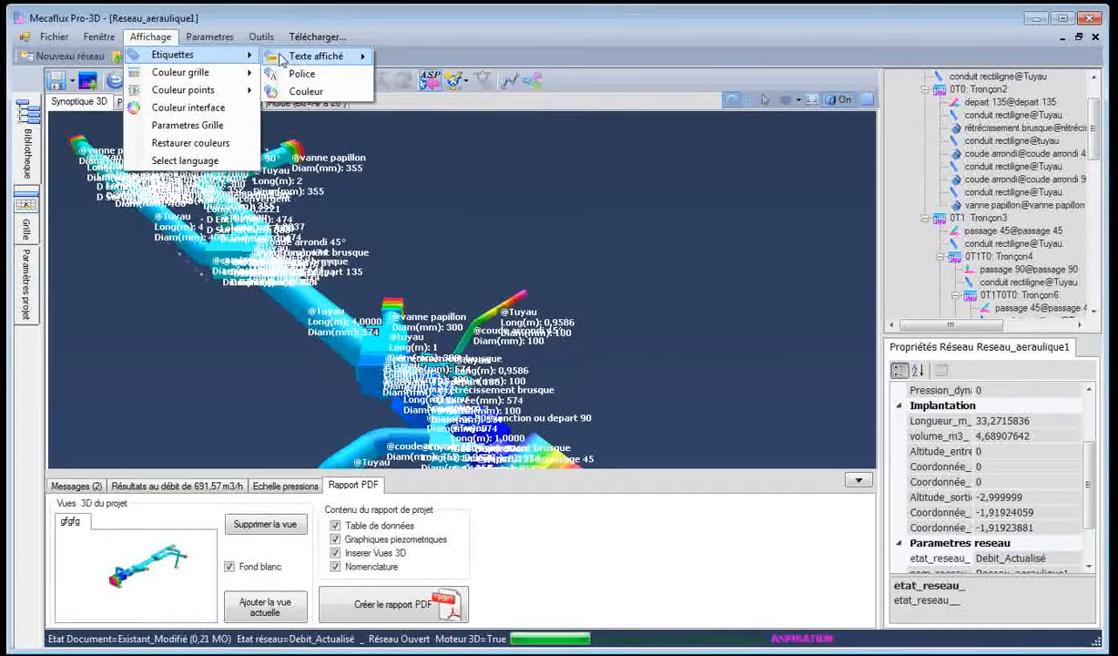
{"action": "mouse_move", "coordinate": [304, 60]}
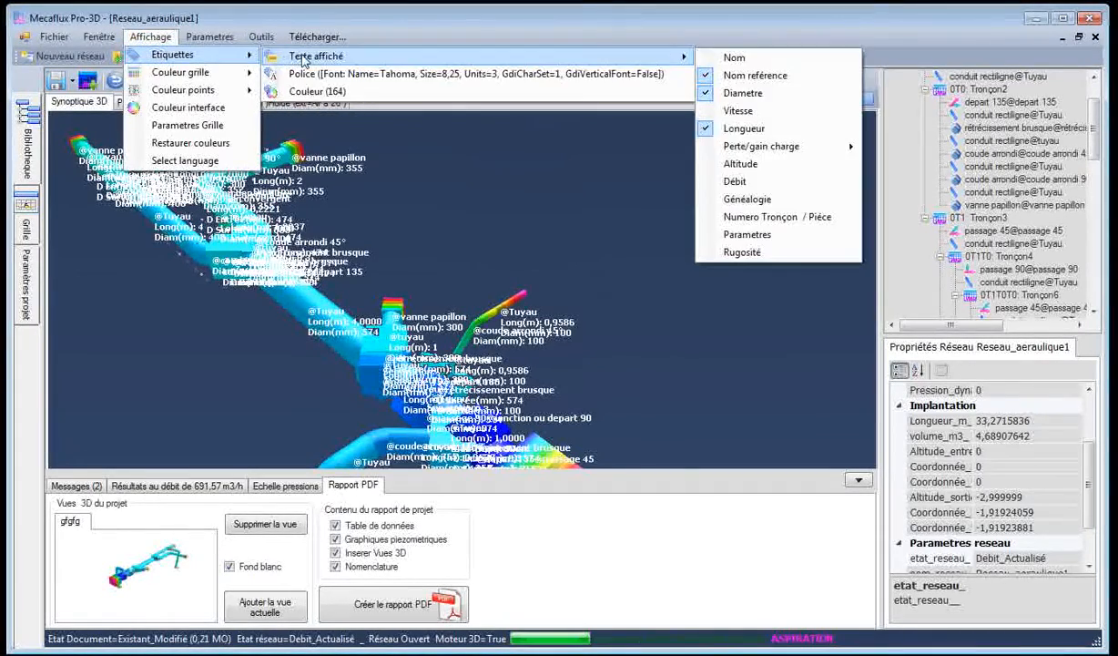
{"action": "left_click", "coordinate": [733, 75]}
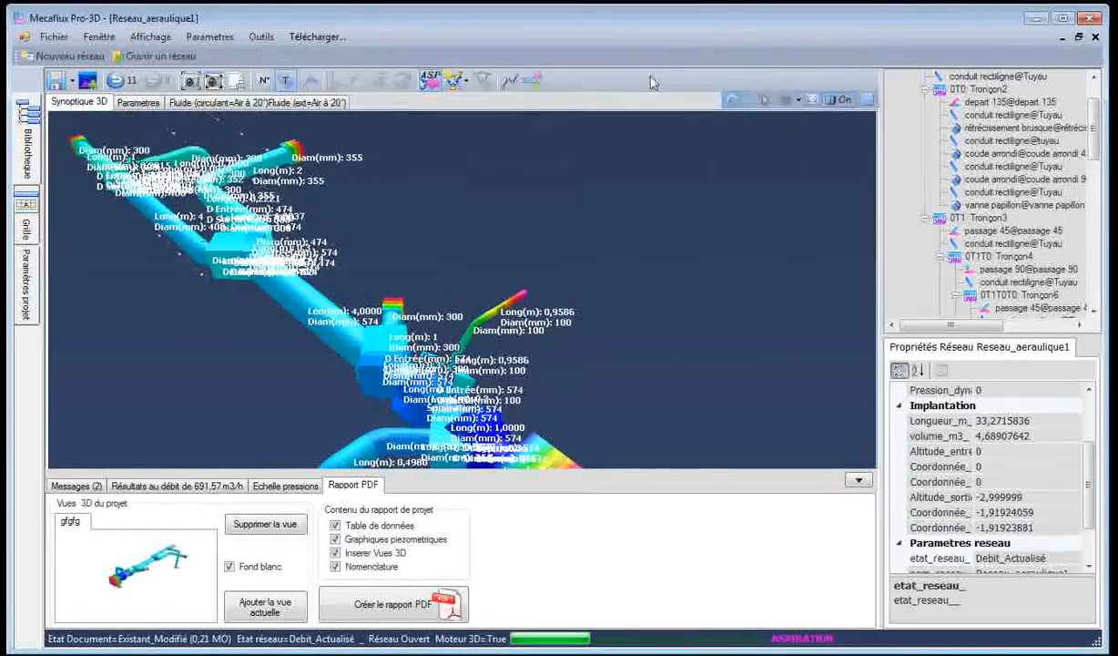
{"action": "left_click", "coordinate": [153, 38]}
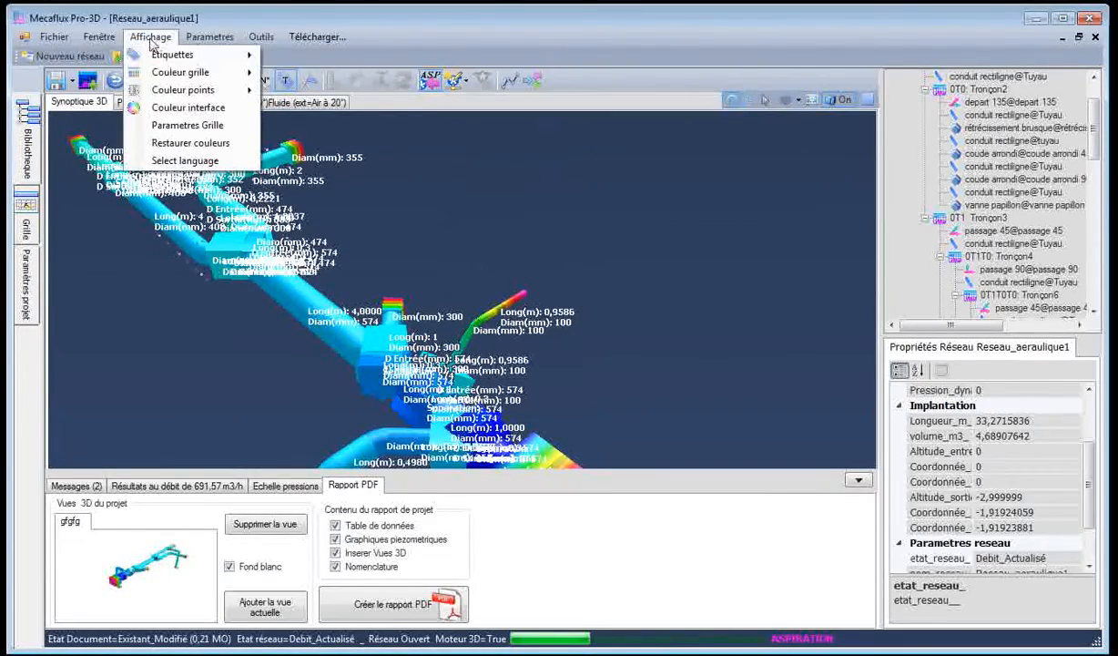
{"action": "mouse_move", "coordinate": [171, 57]}
{"action": "mouse_move", "coordinate": [309, 57]}
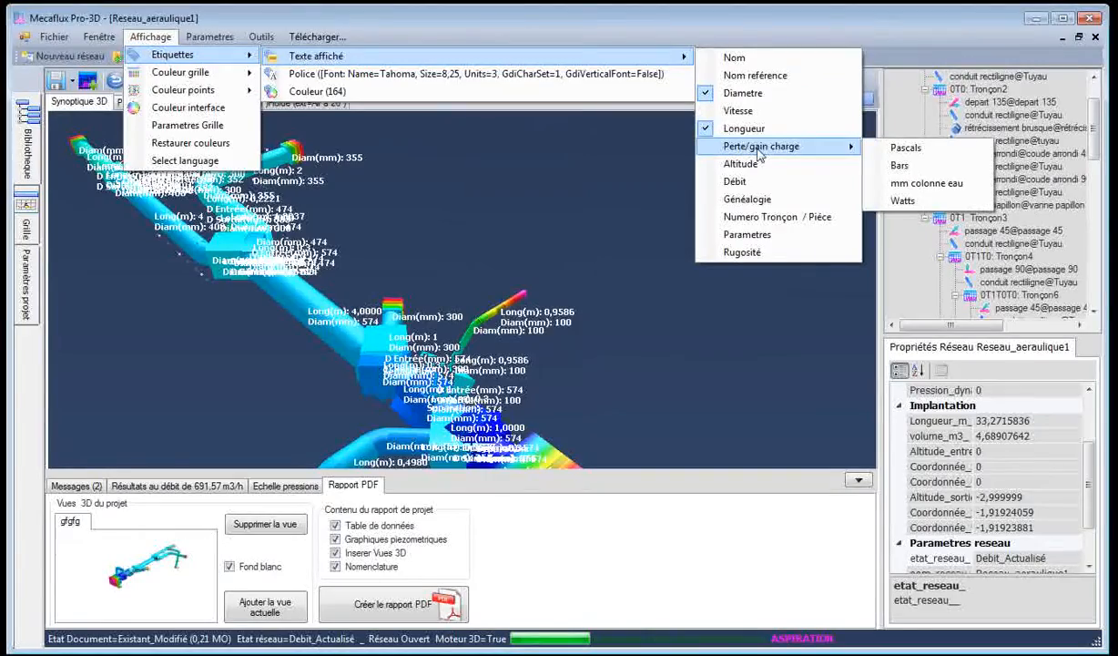
{"action": "left_click", "coordinate": [673, 168]}
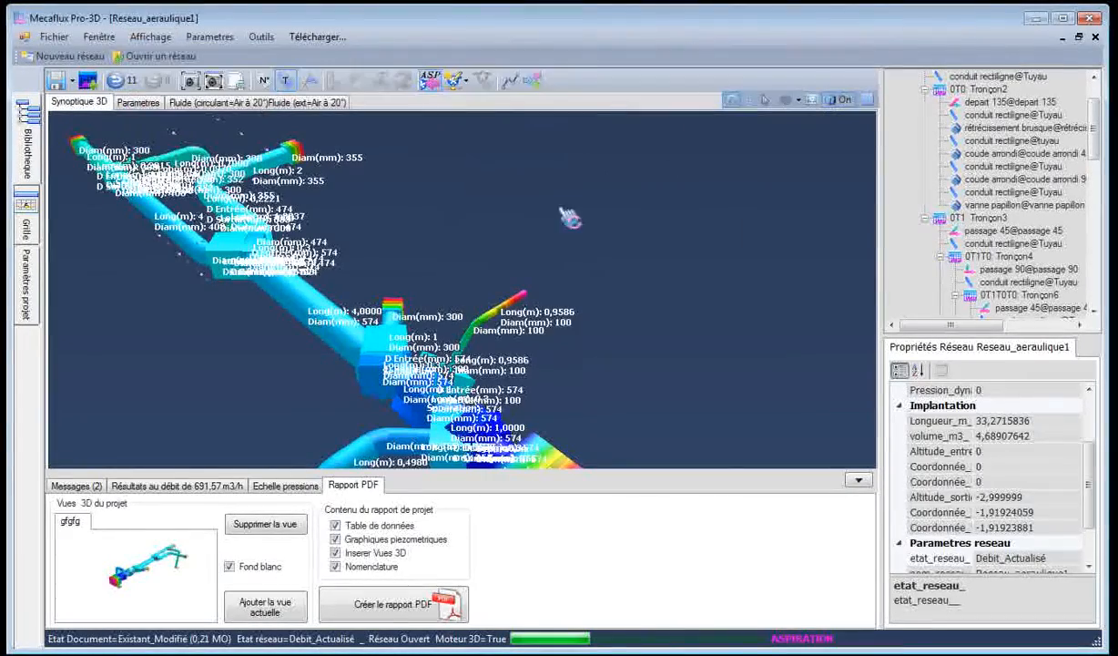
Centre the 3D view on the straight duct of Tronçon4 and turn it to show the labelled junctions near the generator
{"action": "left_click_drag", "start_coordinate": [283, 360], "coordinate": [435, 401]}
{"action": "scroll", "coordinate": [531, 307], "scroll_direction": "up", "scroll_amount": 5}
{"action": "scroll", "coordinate": [532, 307], "scroll_direction": "down", "scroll_amount": 2}
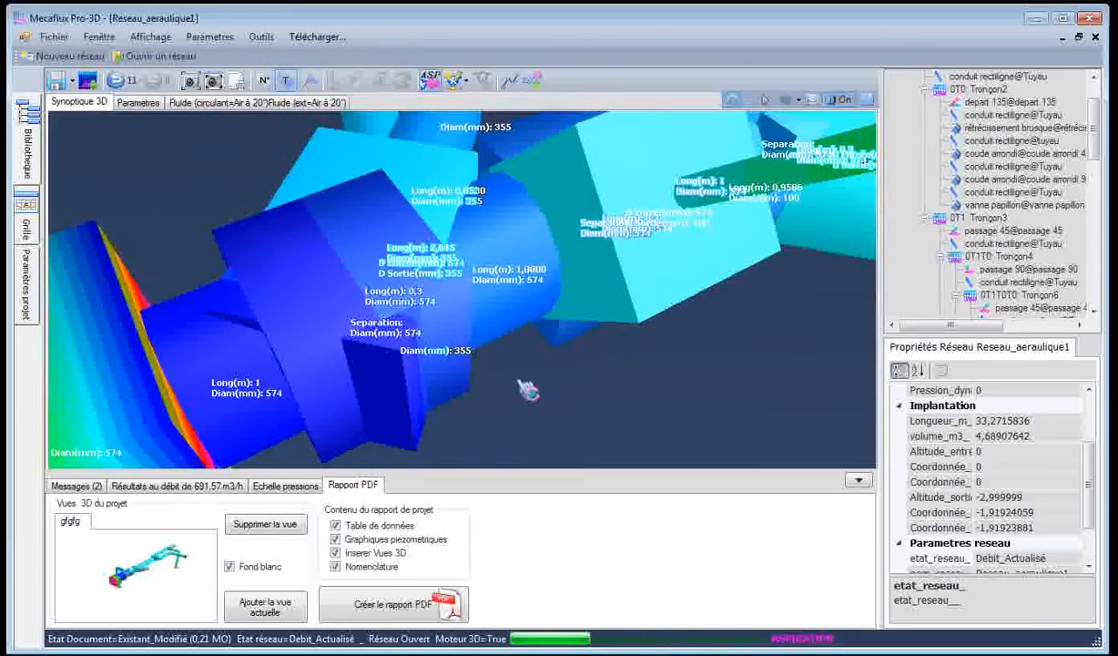
{"action": "left_click_drag", "start_coordinate": [529, 386], "coordinate": [476, 369]}
{"action": "scroll", "coordinate": [826, 379], "scroll_direction": "down", "scroll_amount": 3}
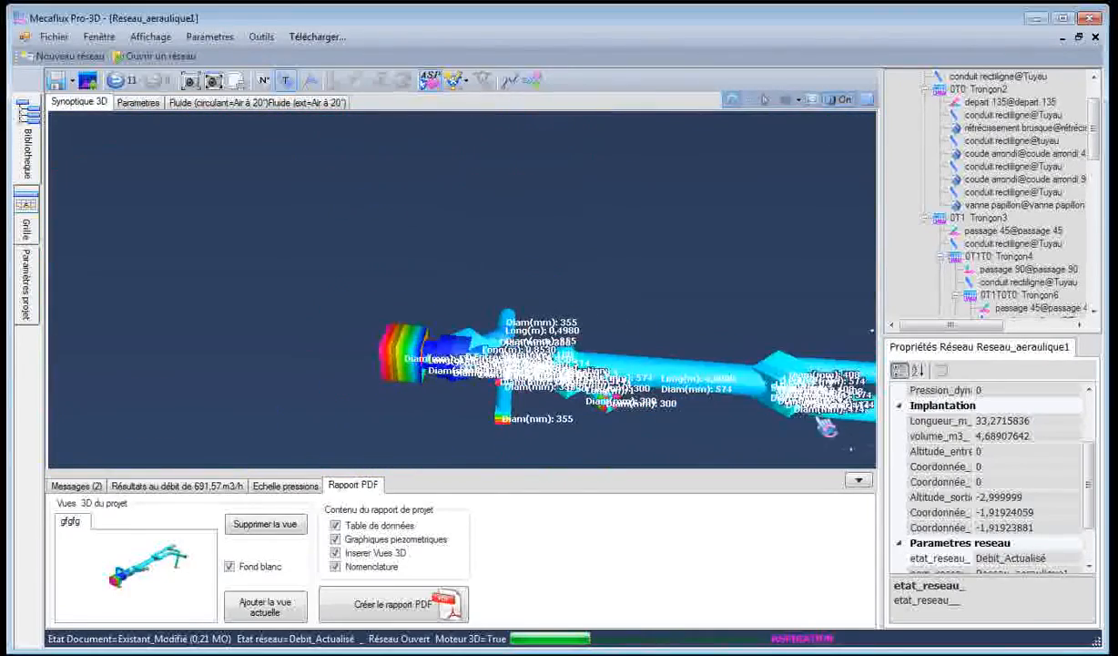
{"action": "double_click", "coordinate": [1022, 283]}
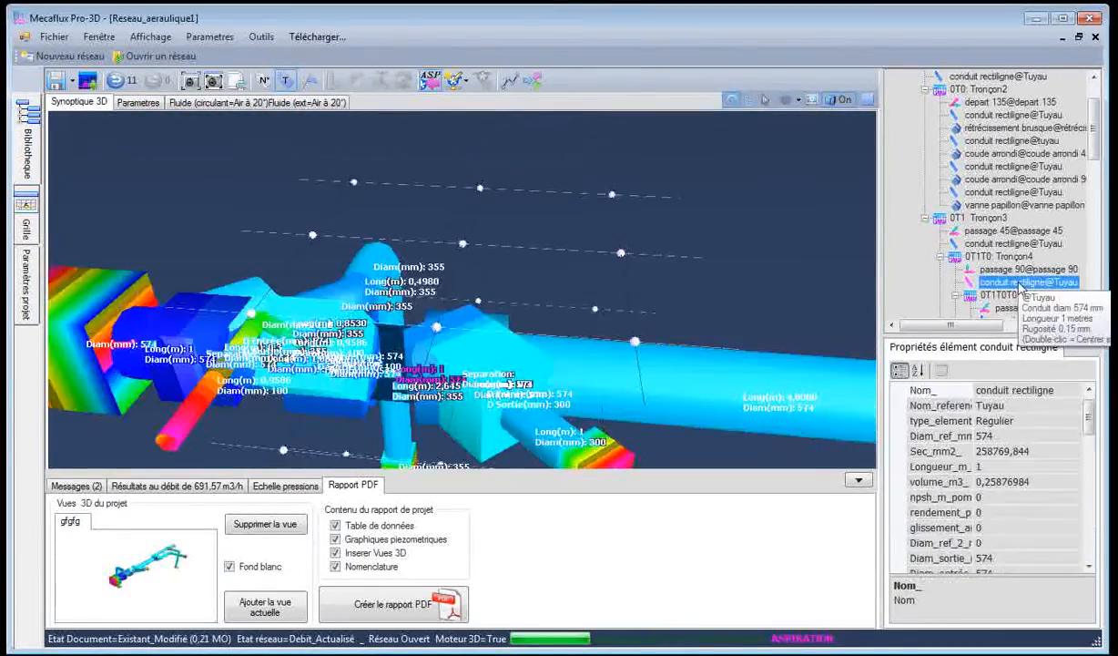
{"action": "left_click_drag", "start_coordinate": [741, 299], "coordinate": [525, 331]}
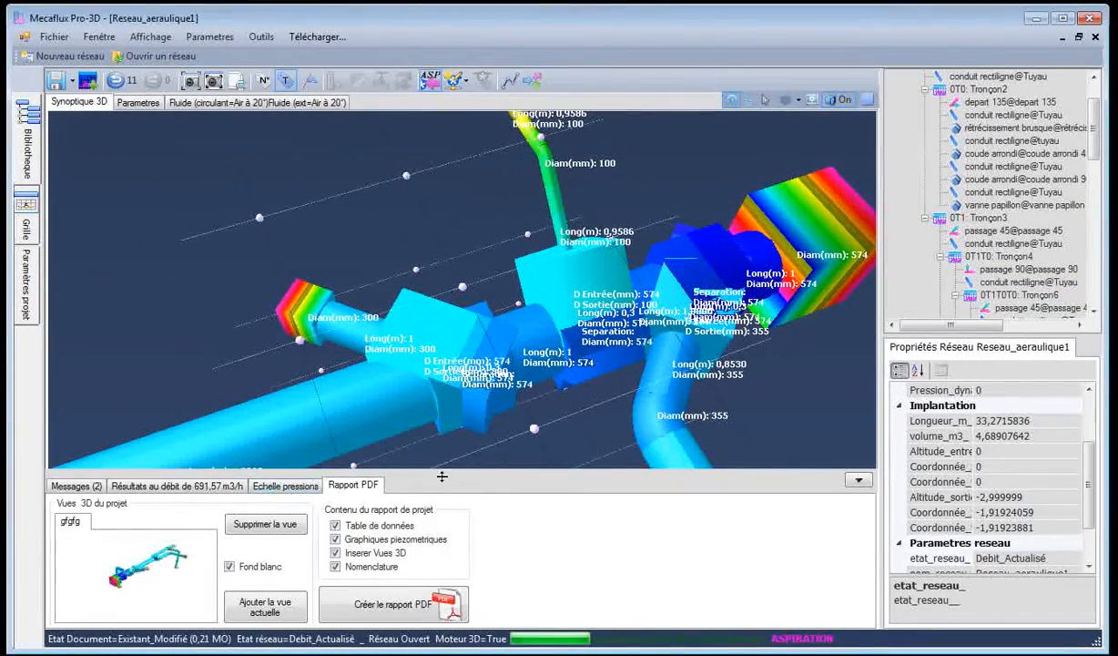
Turn off the pressure colouring of the elements and frame a close-up of the junctions
{"action": "left_click", "coordinate": [305, 489]}
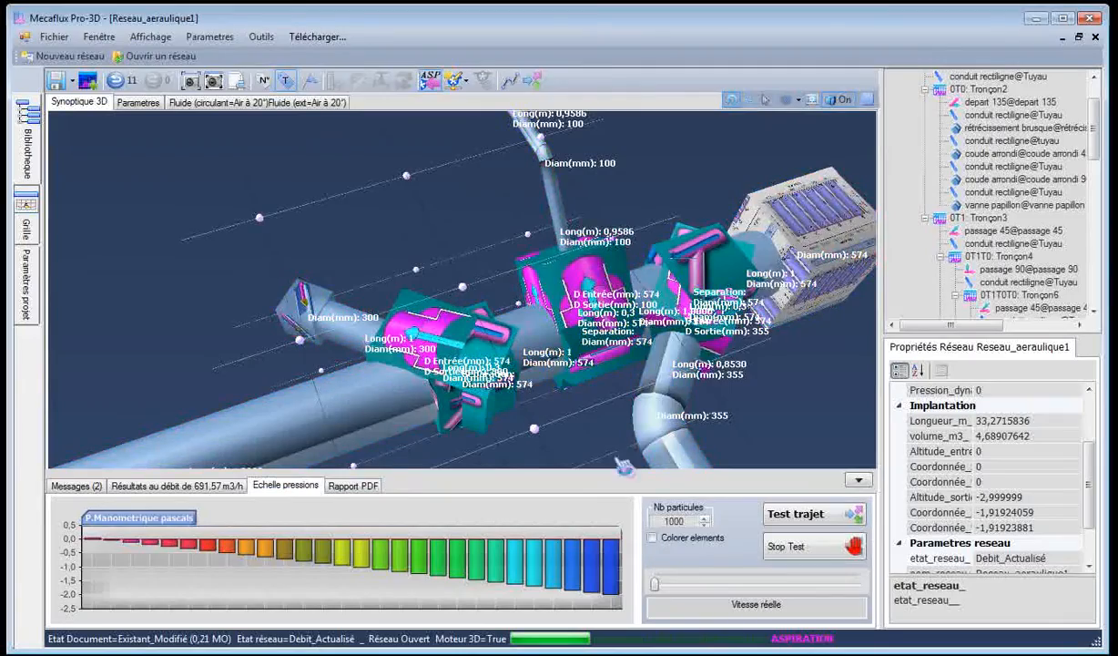
{"action": "scroll", "coordinate": [598, 435], "scroll_direction": "up", "scroll_amount": 5}
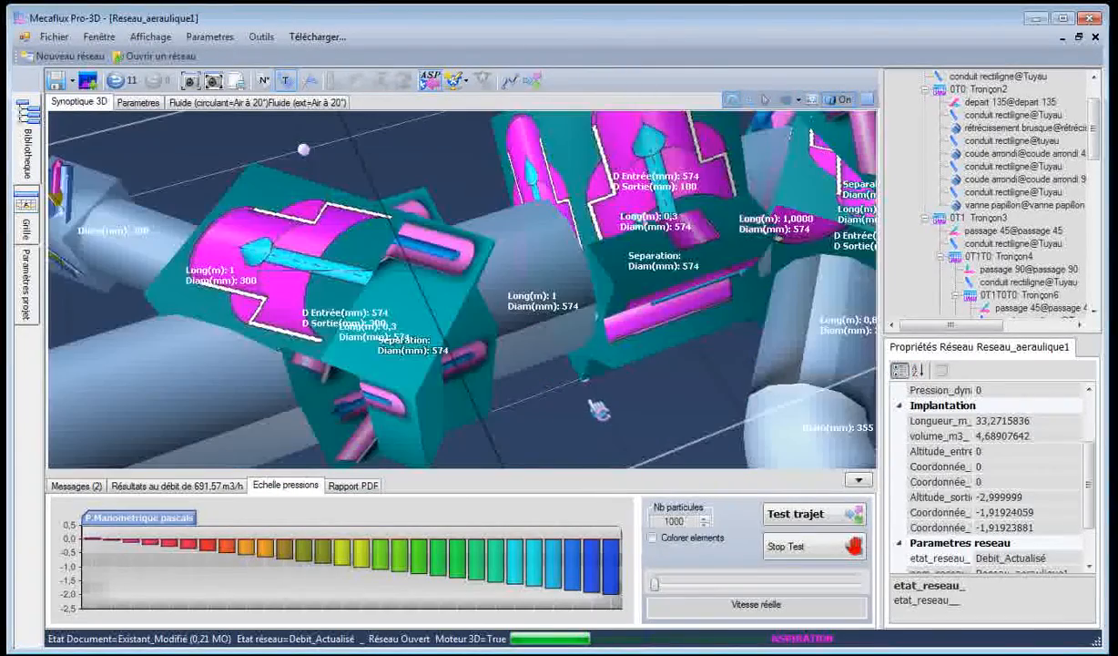
{"action": "left_click_drag", "start_coordinate": [598, 393], "coordinate": [694, 382]}
Add the current close-up to the PDF report's 3D views under the name "vue zone 1"
{"action": "left_click", "coordinate": [351, 486]}
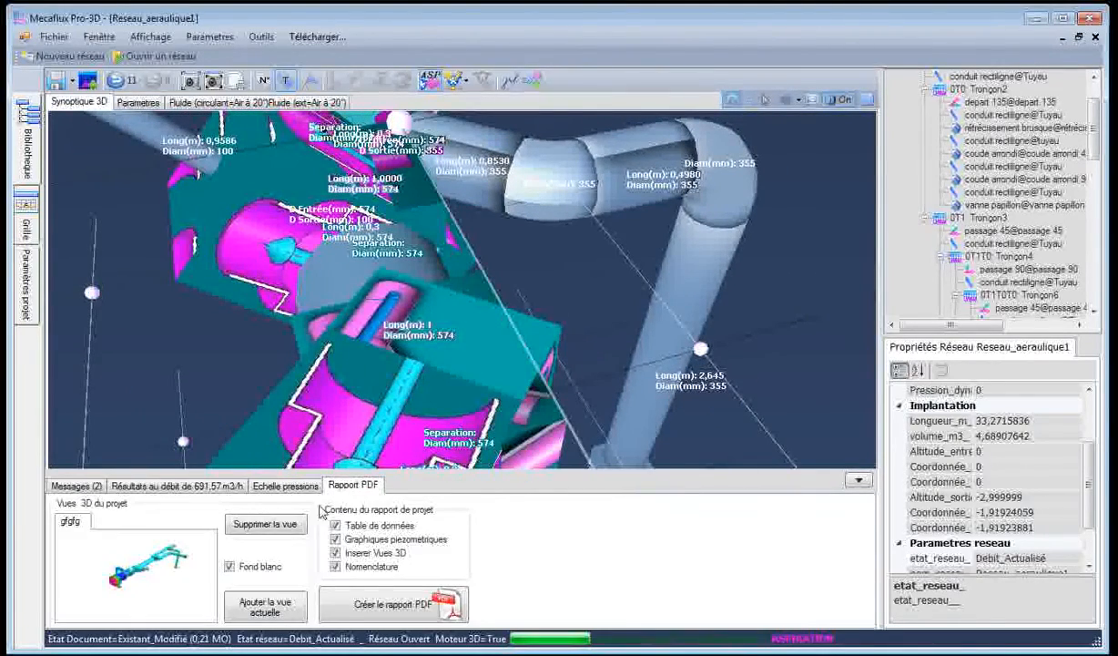
{"action": "left_click", "coordinate": [259, 606]}
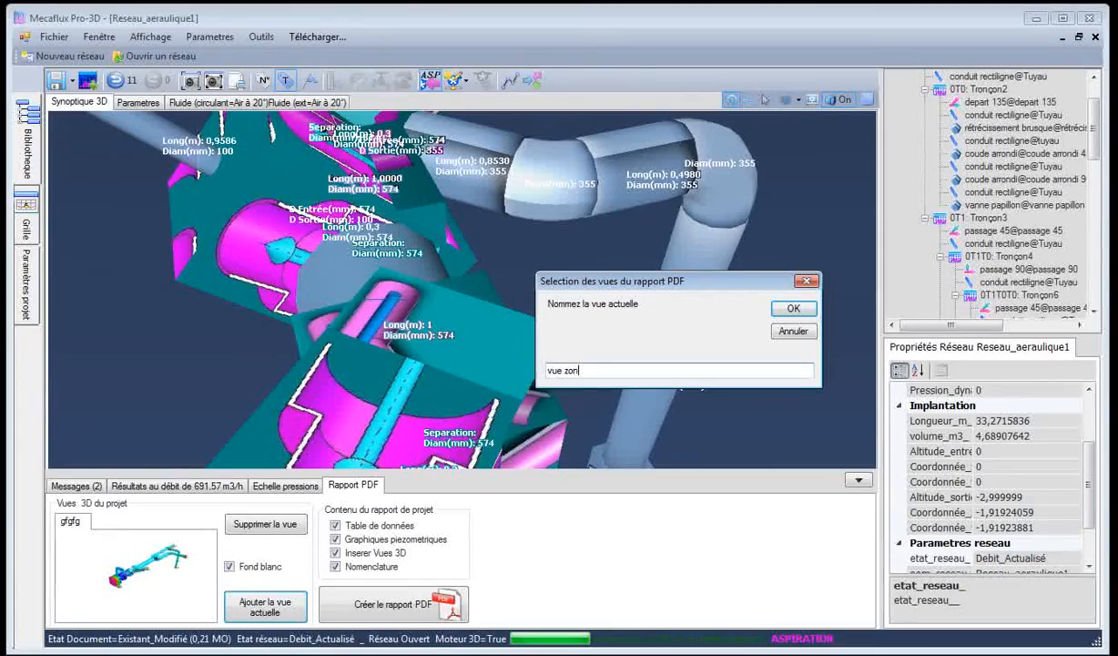
{"action": "left_click", "coordinate": [785, 309]}
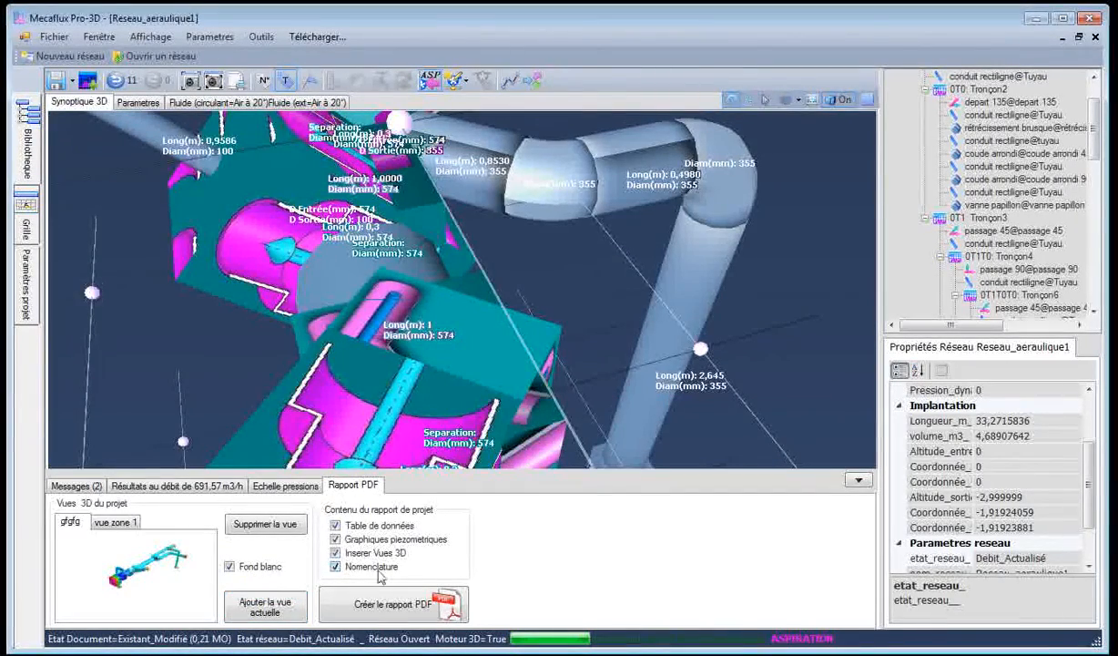
Preview the two saved report views, and hide the element labels with the whole network in view
{"action": "left_click", "coordinate": [115, 527]}
{"action": "left_click", "coordinate": [75, 524]}
{"action": "scroll", "coordinate": [592, 354], "scroll_direction": "down", "scroll_amount": 8}
{"action": "left_click_drag", "start_coordinate": [412, 389], "coordinate": [284, 336]}
{"action": "left_click", "coordinate": [285, 82]}
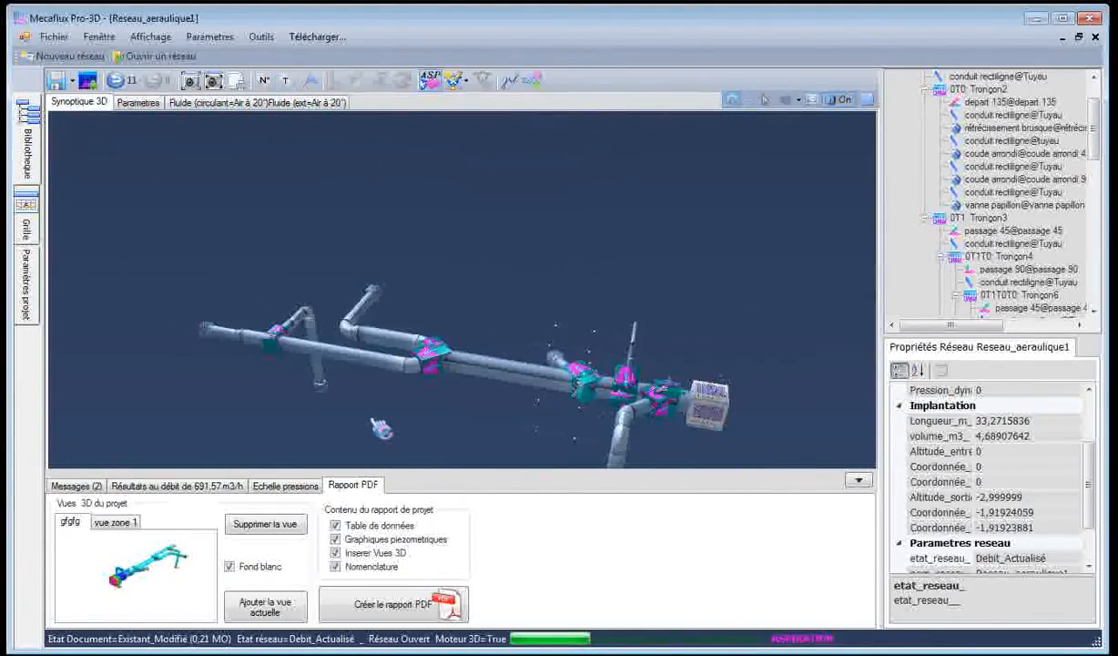
{"action": "left_click_drag", "start_coordinate": [366, 412], "coordinate": [408, 442]}
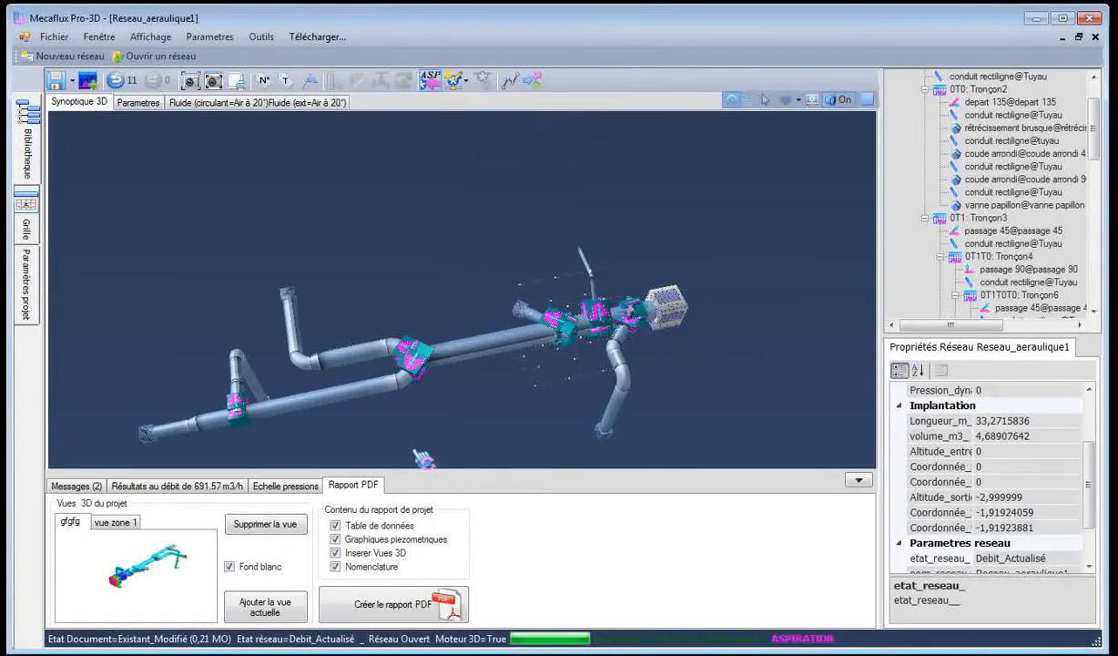